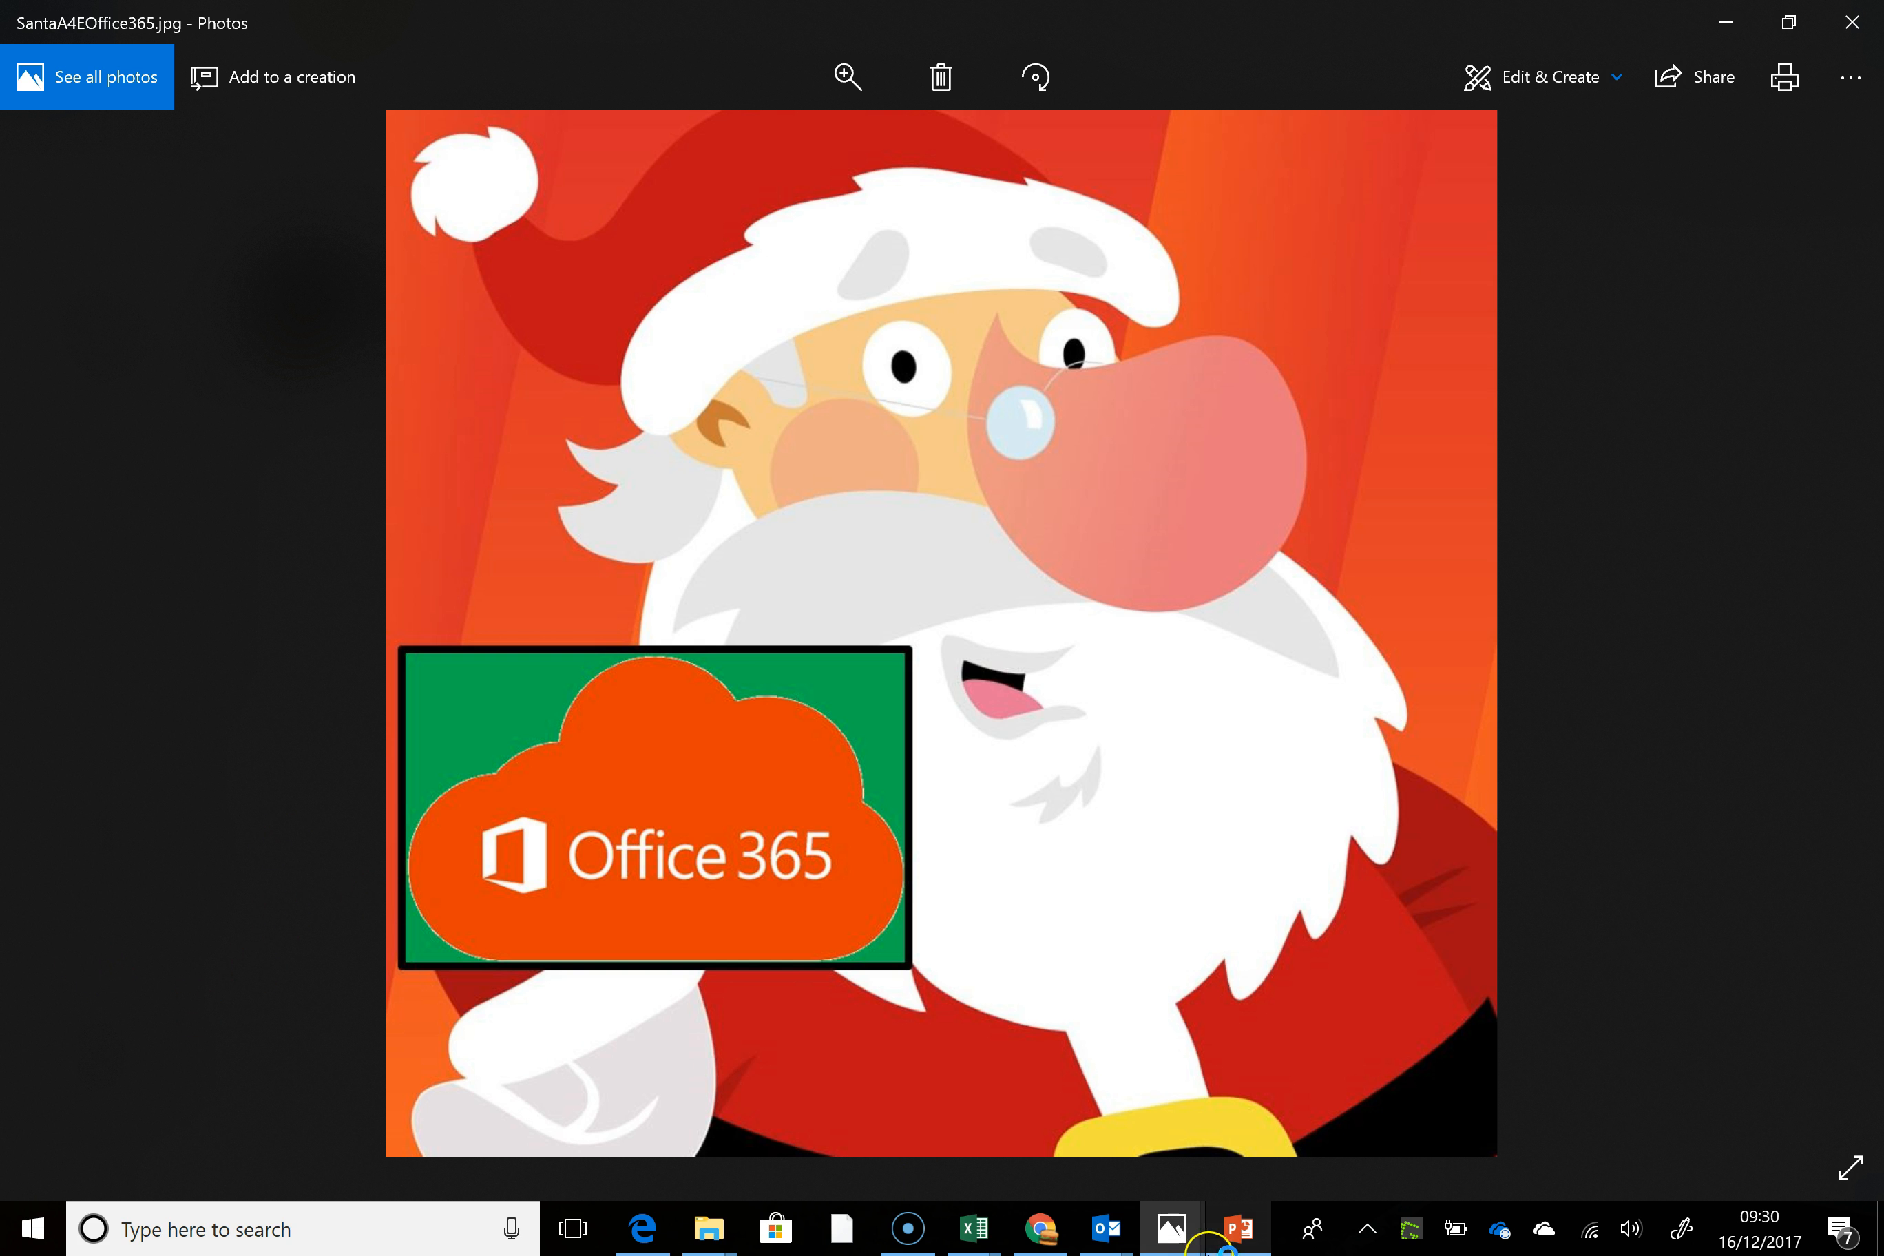
# Switch to the Office 365 portal in Chrome and open the followed Christmas team site in SharePoint
pyautogui.click(1044, 1236)
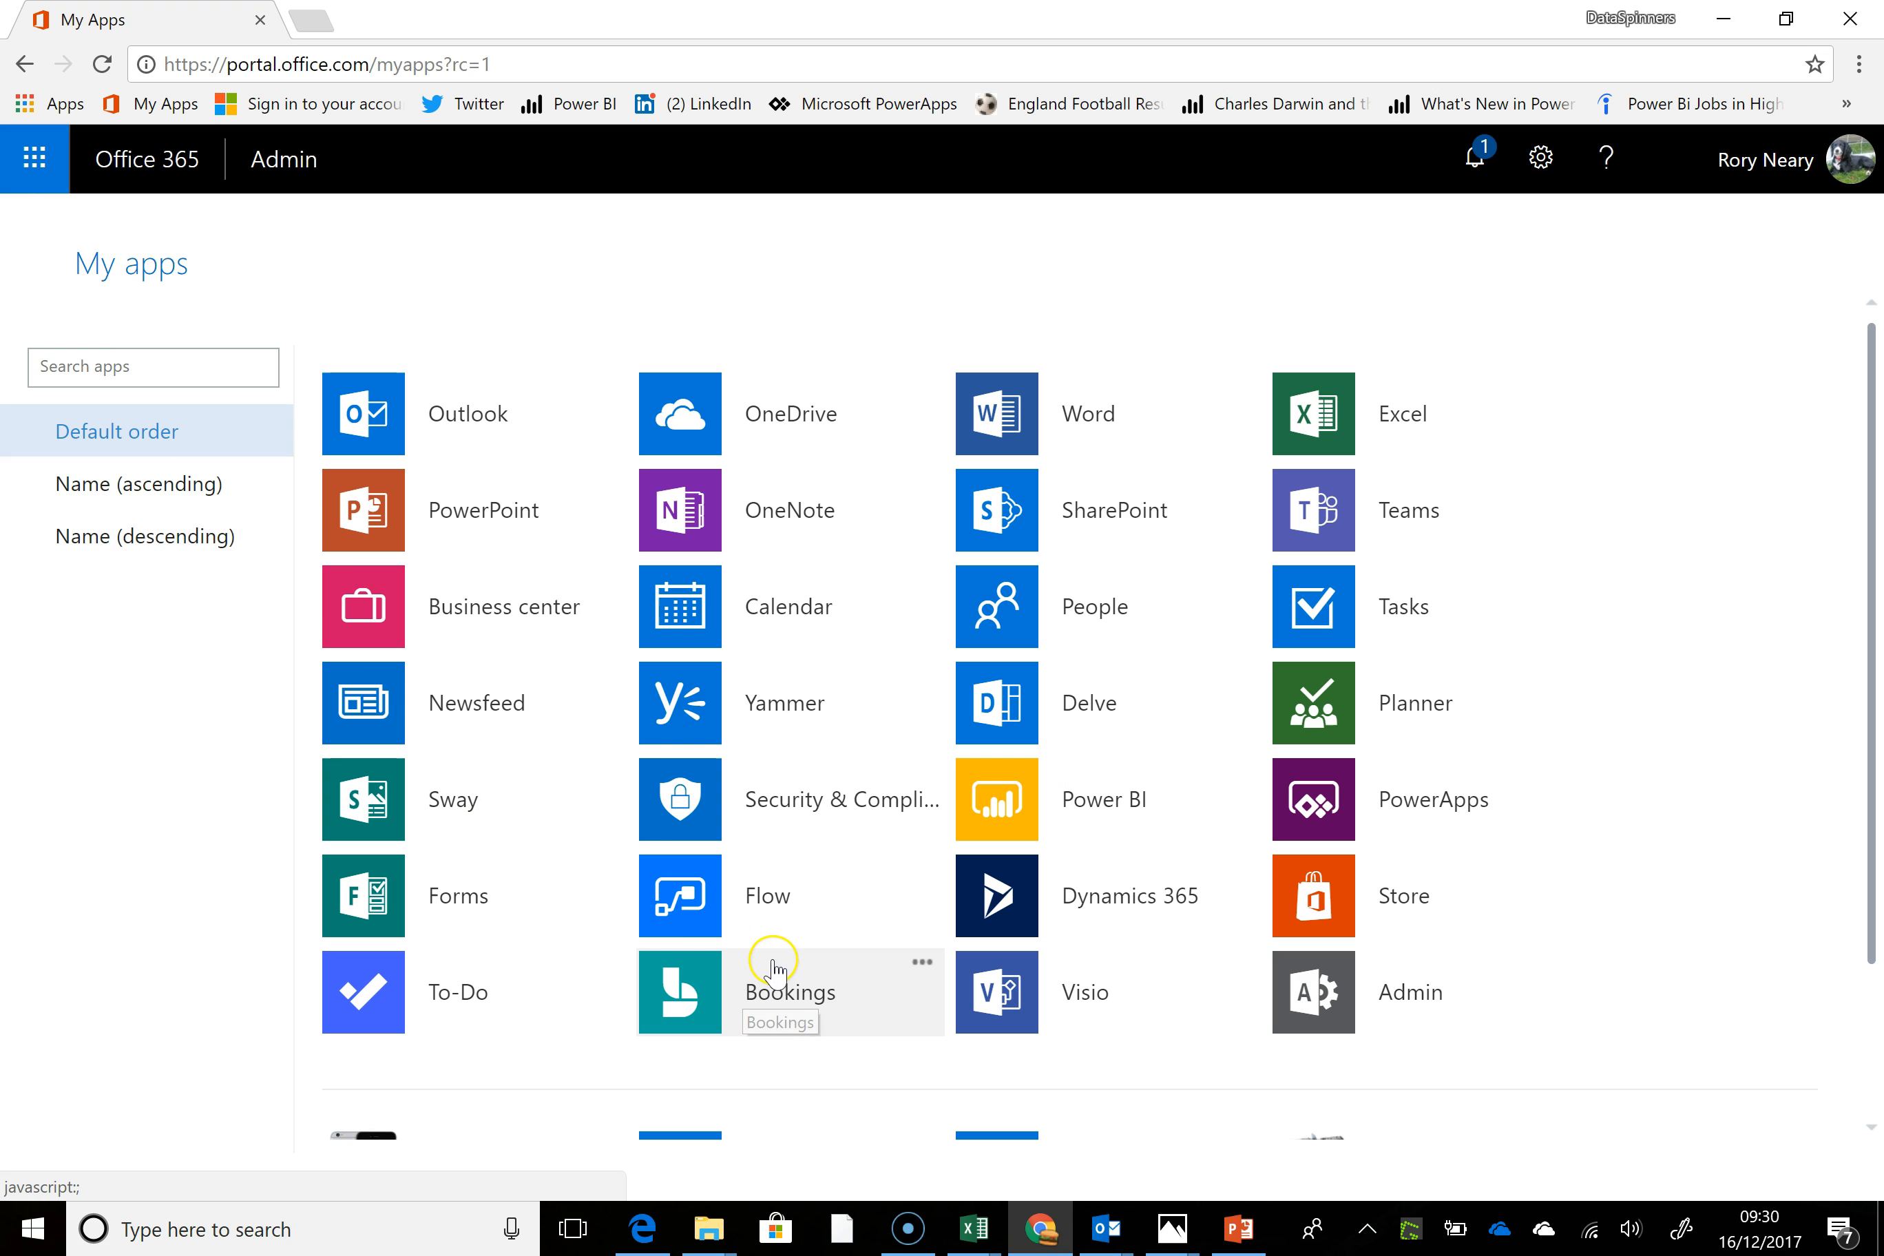
pyautogui.click(996, 503)
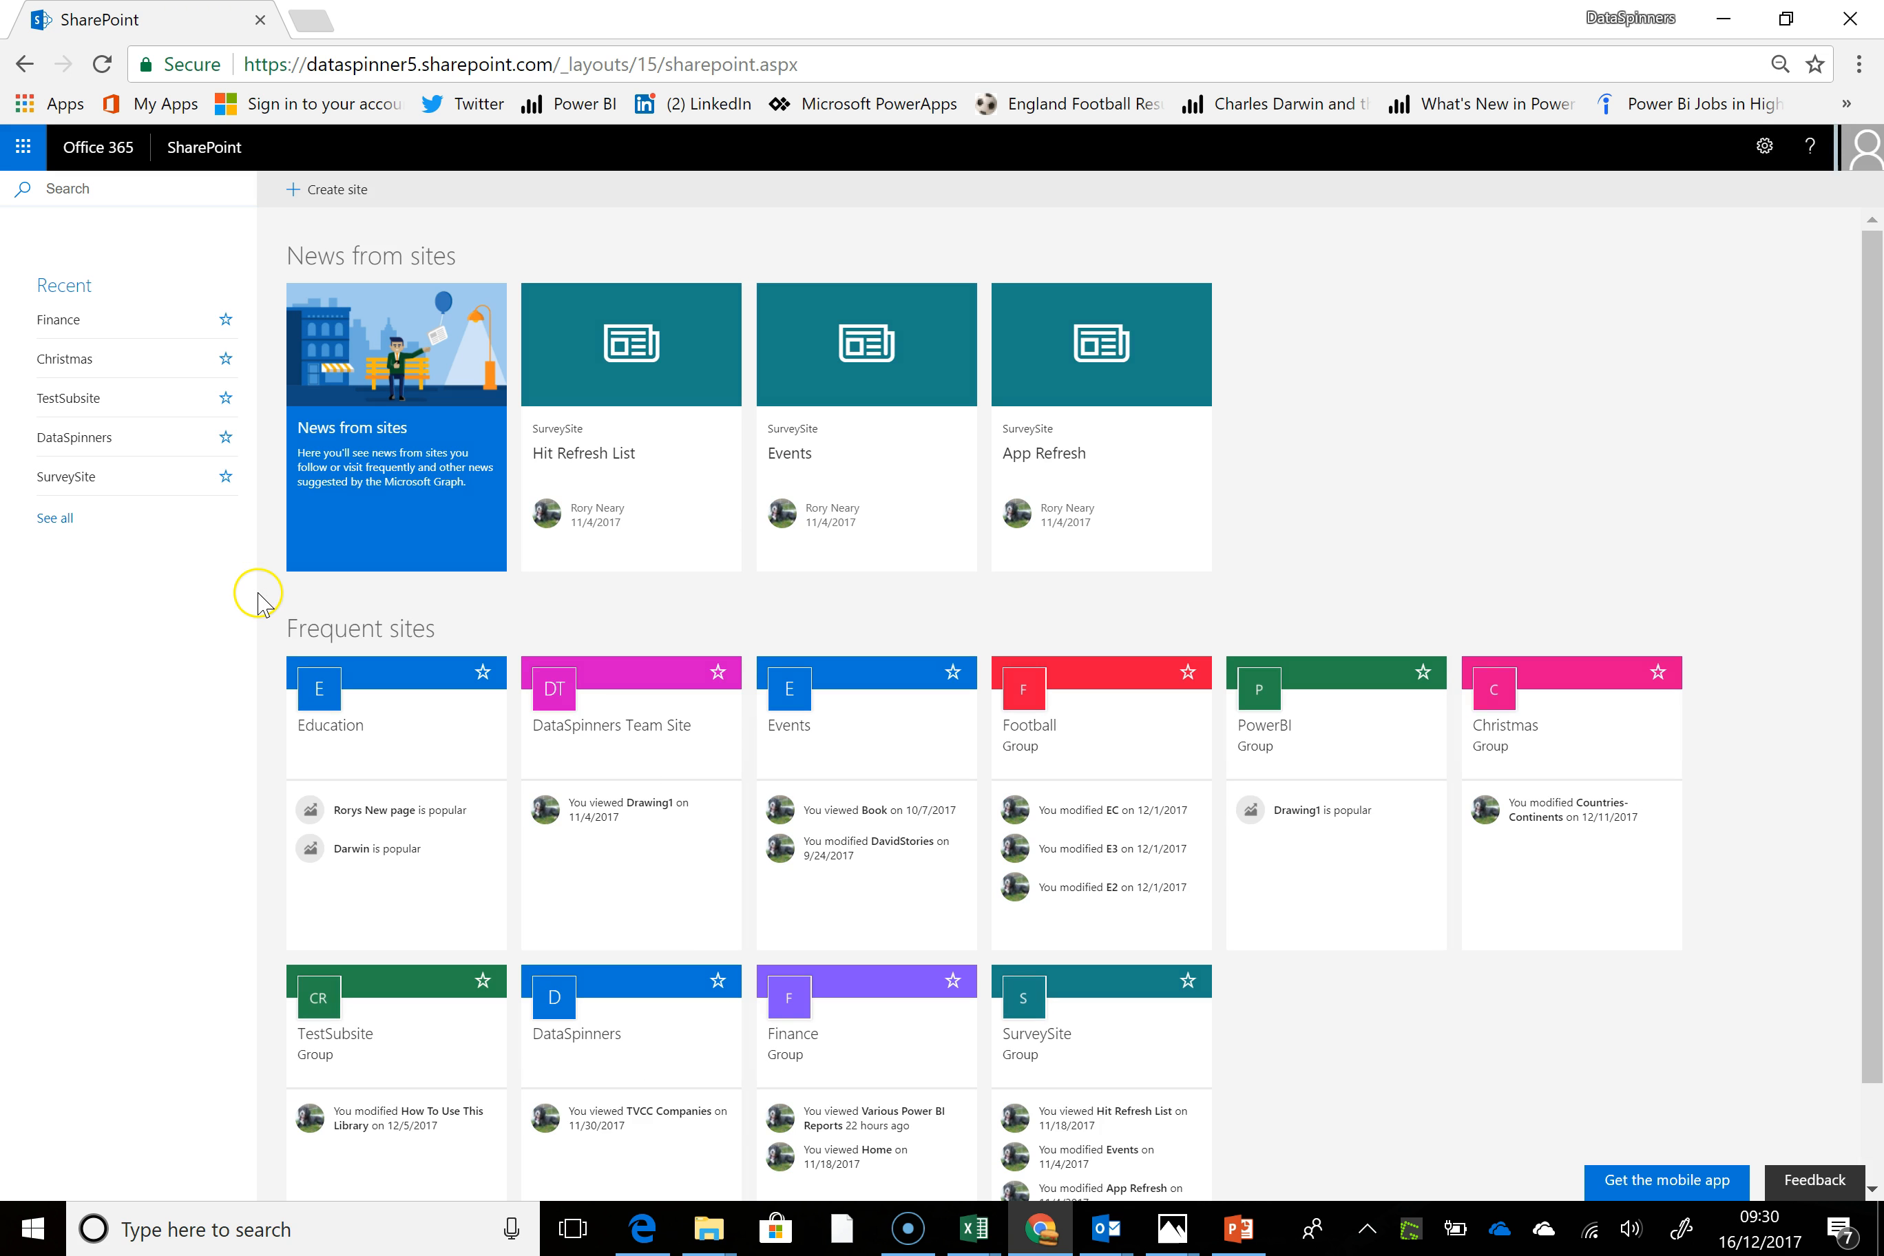
pyautogui.click(84, 370)
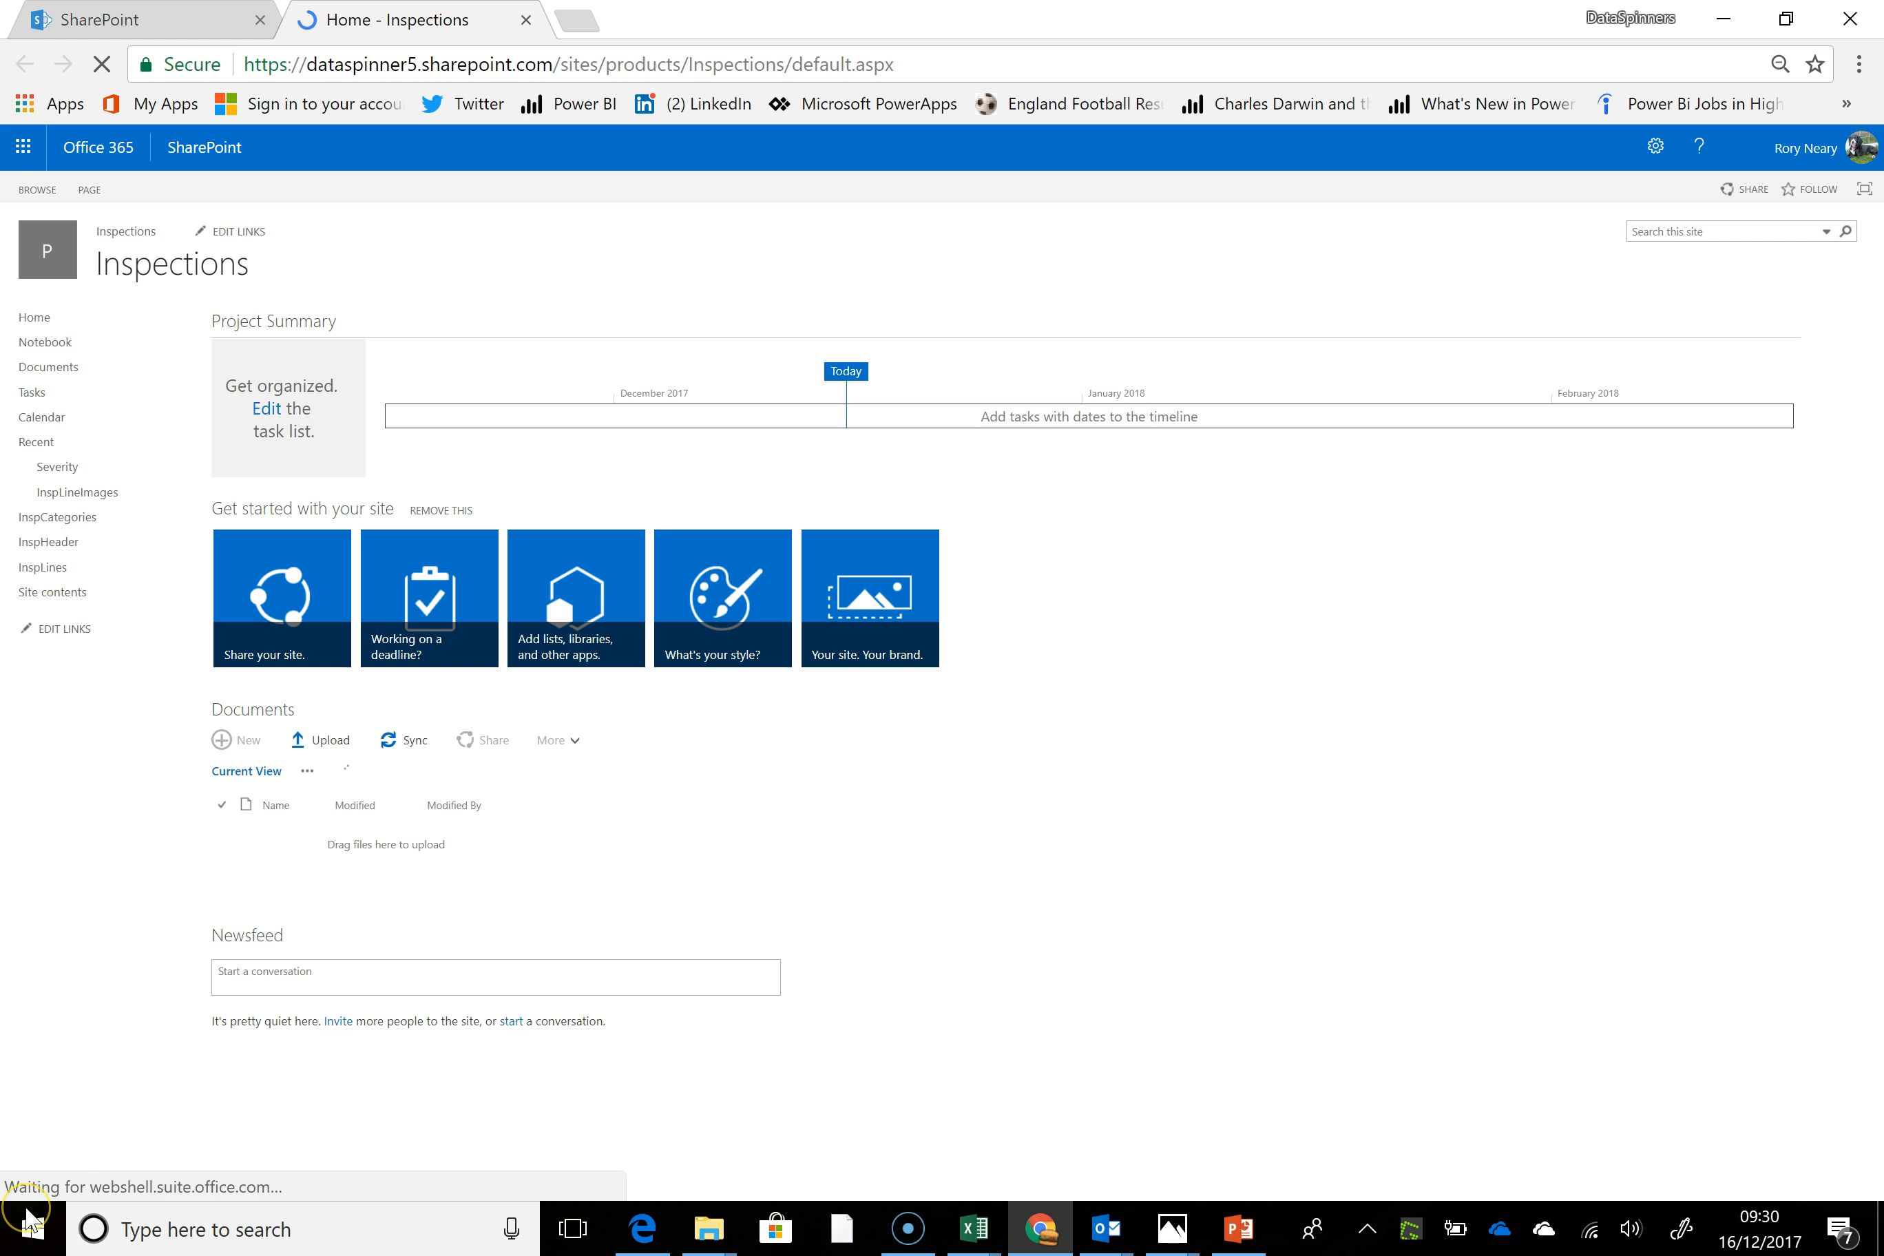
pyautogui.click(209, 152)
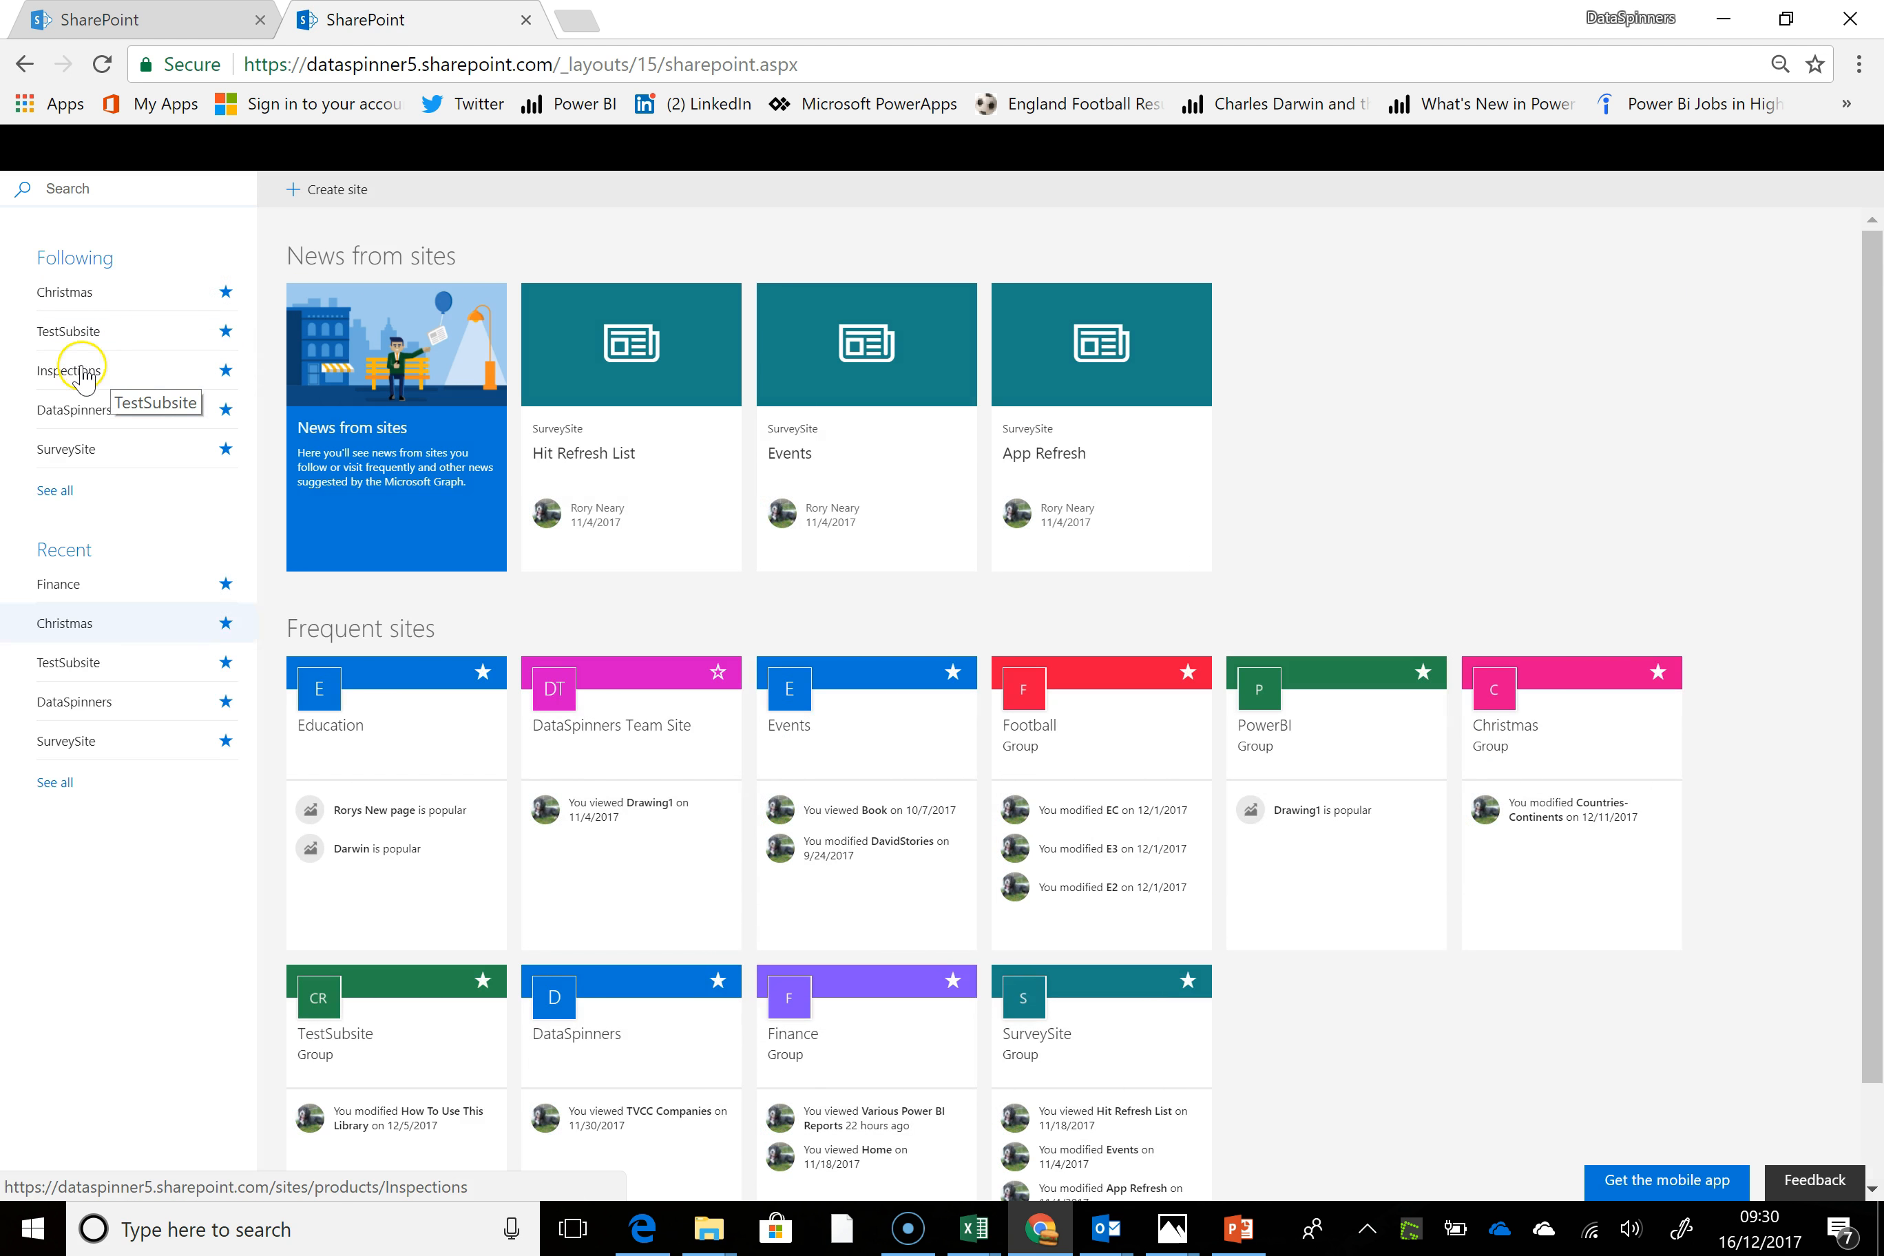
pyautogui.click(84, 300)
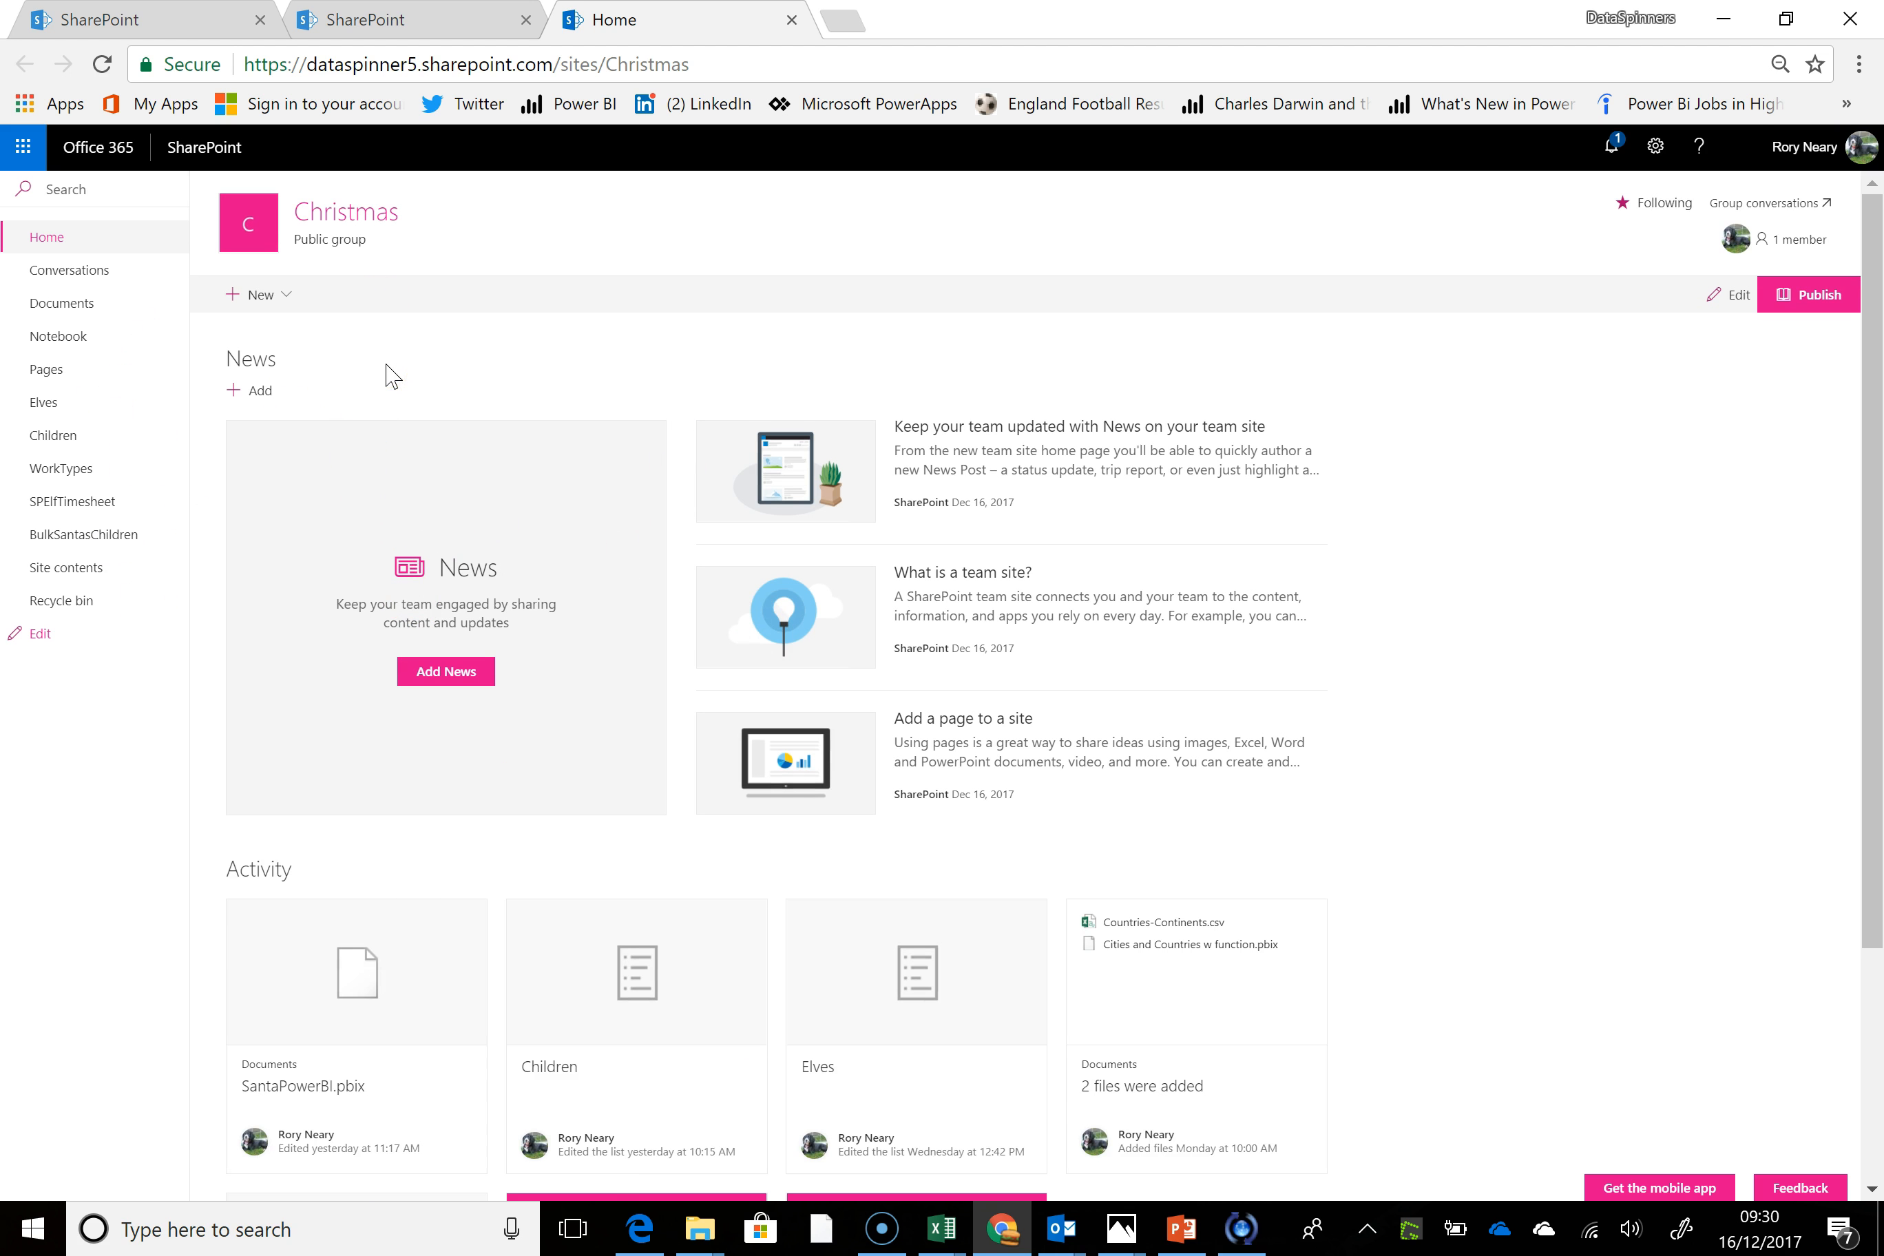
# Create a new list named XmasList on the Christmas site, shown in the site navigation
pyautogui.click(285, 294)
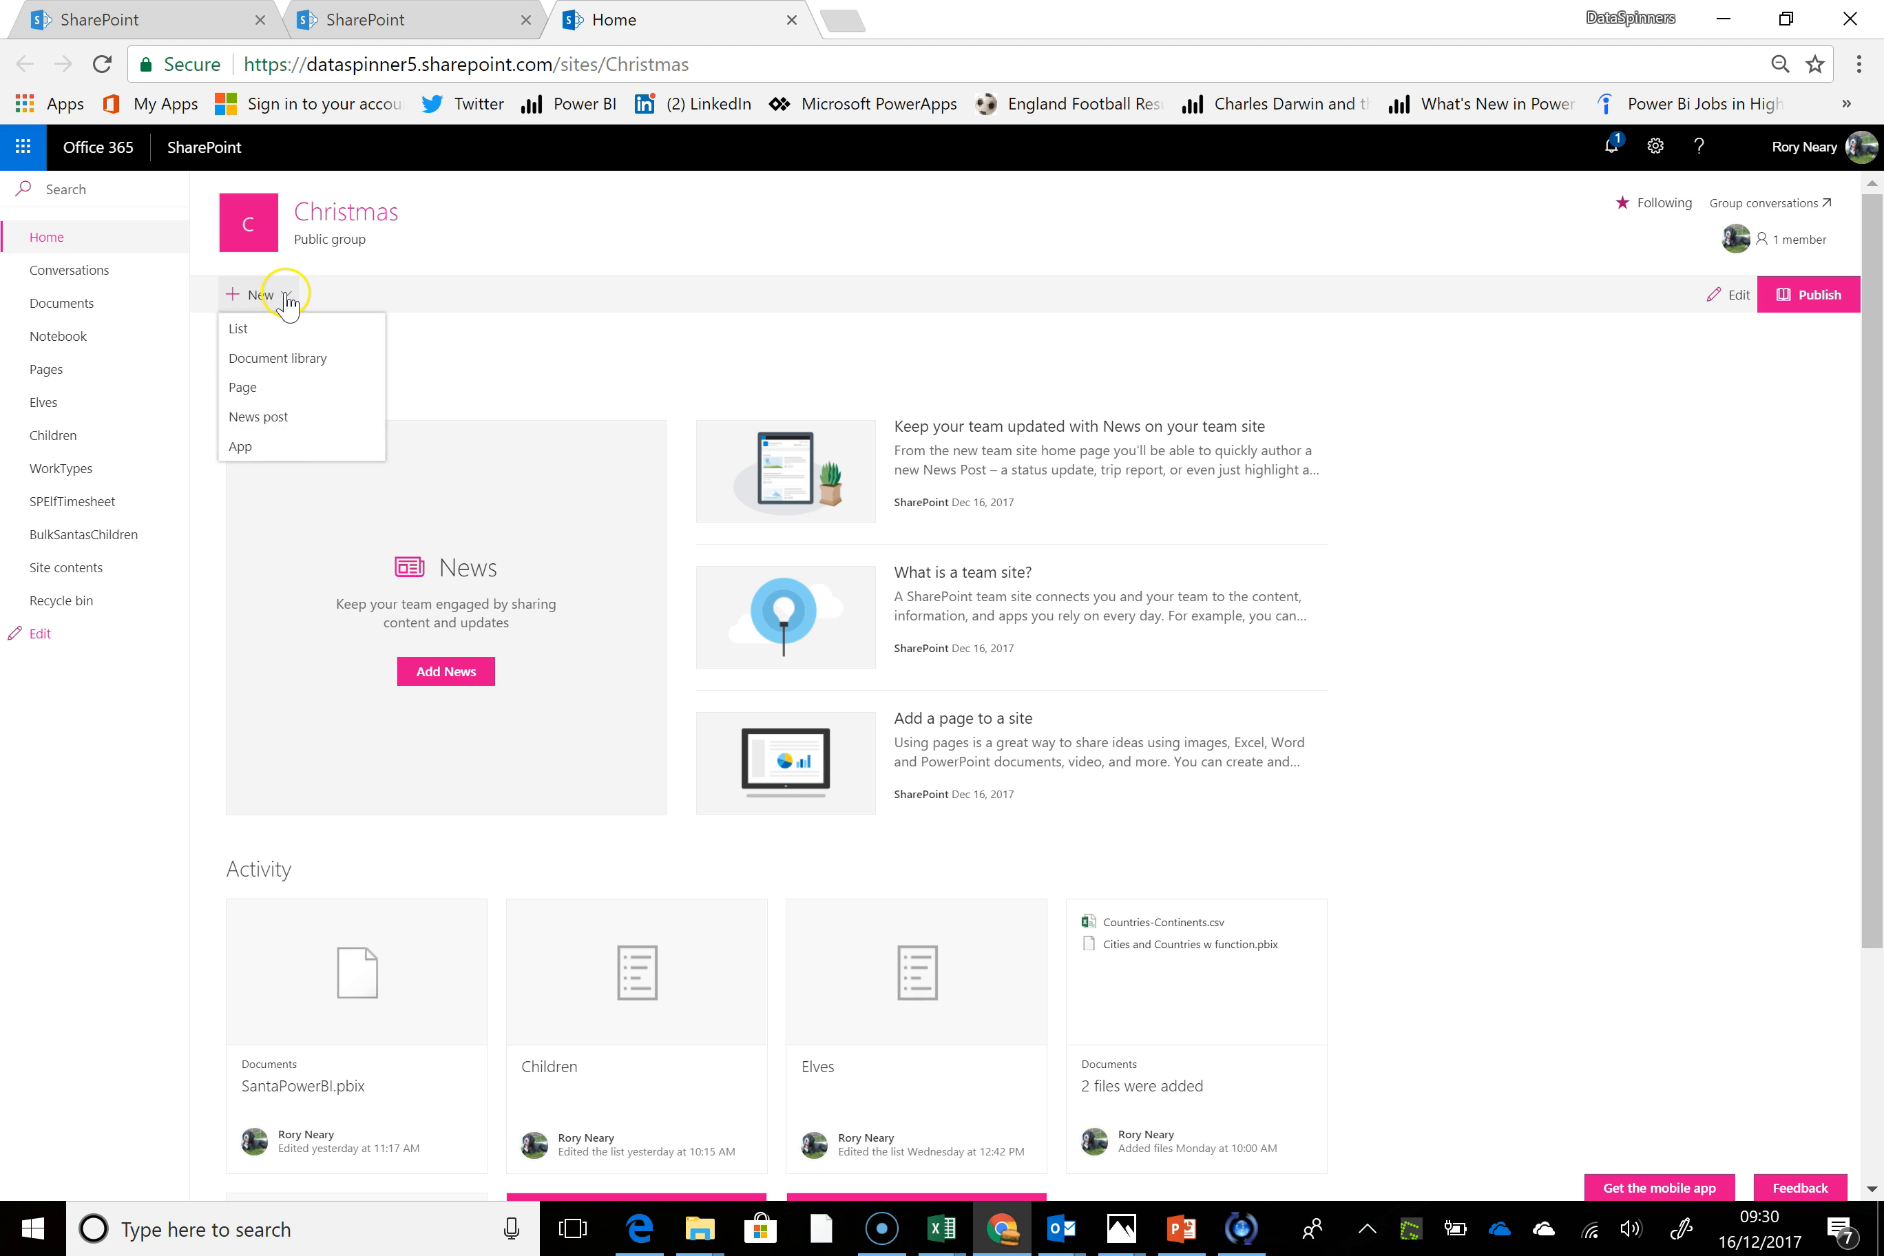
pyautogui.click(276, 329)
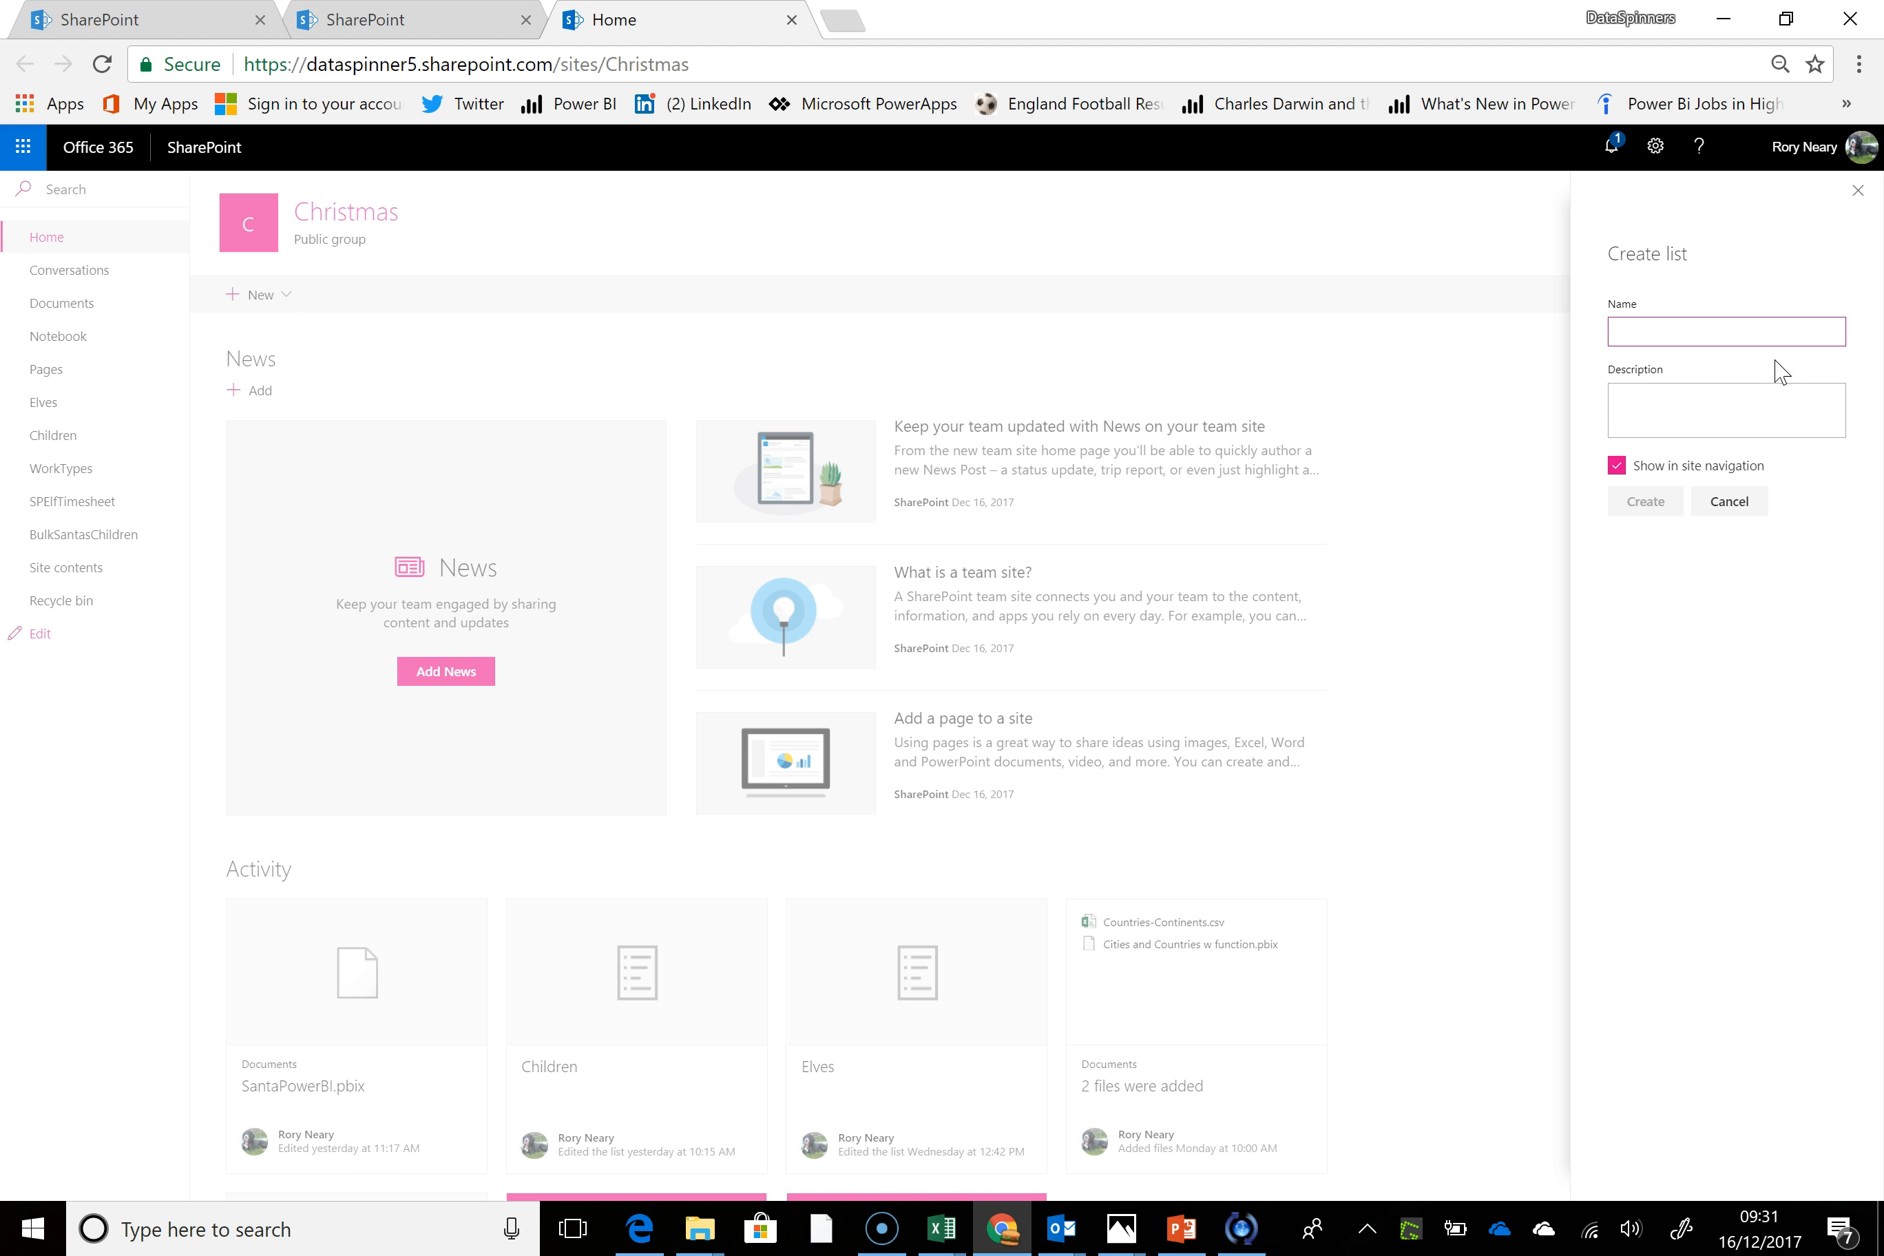
pyautogui.write('XmasList')
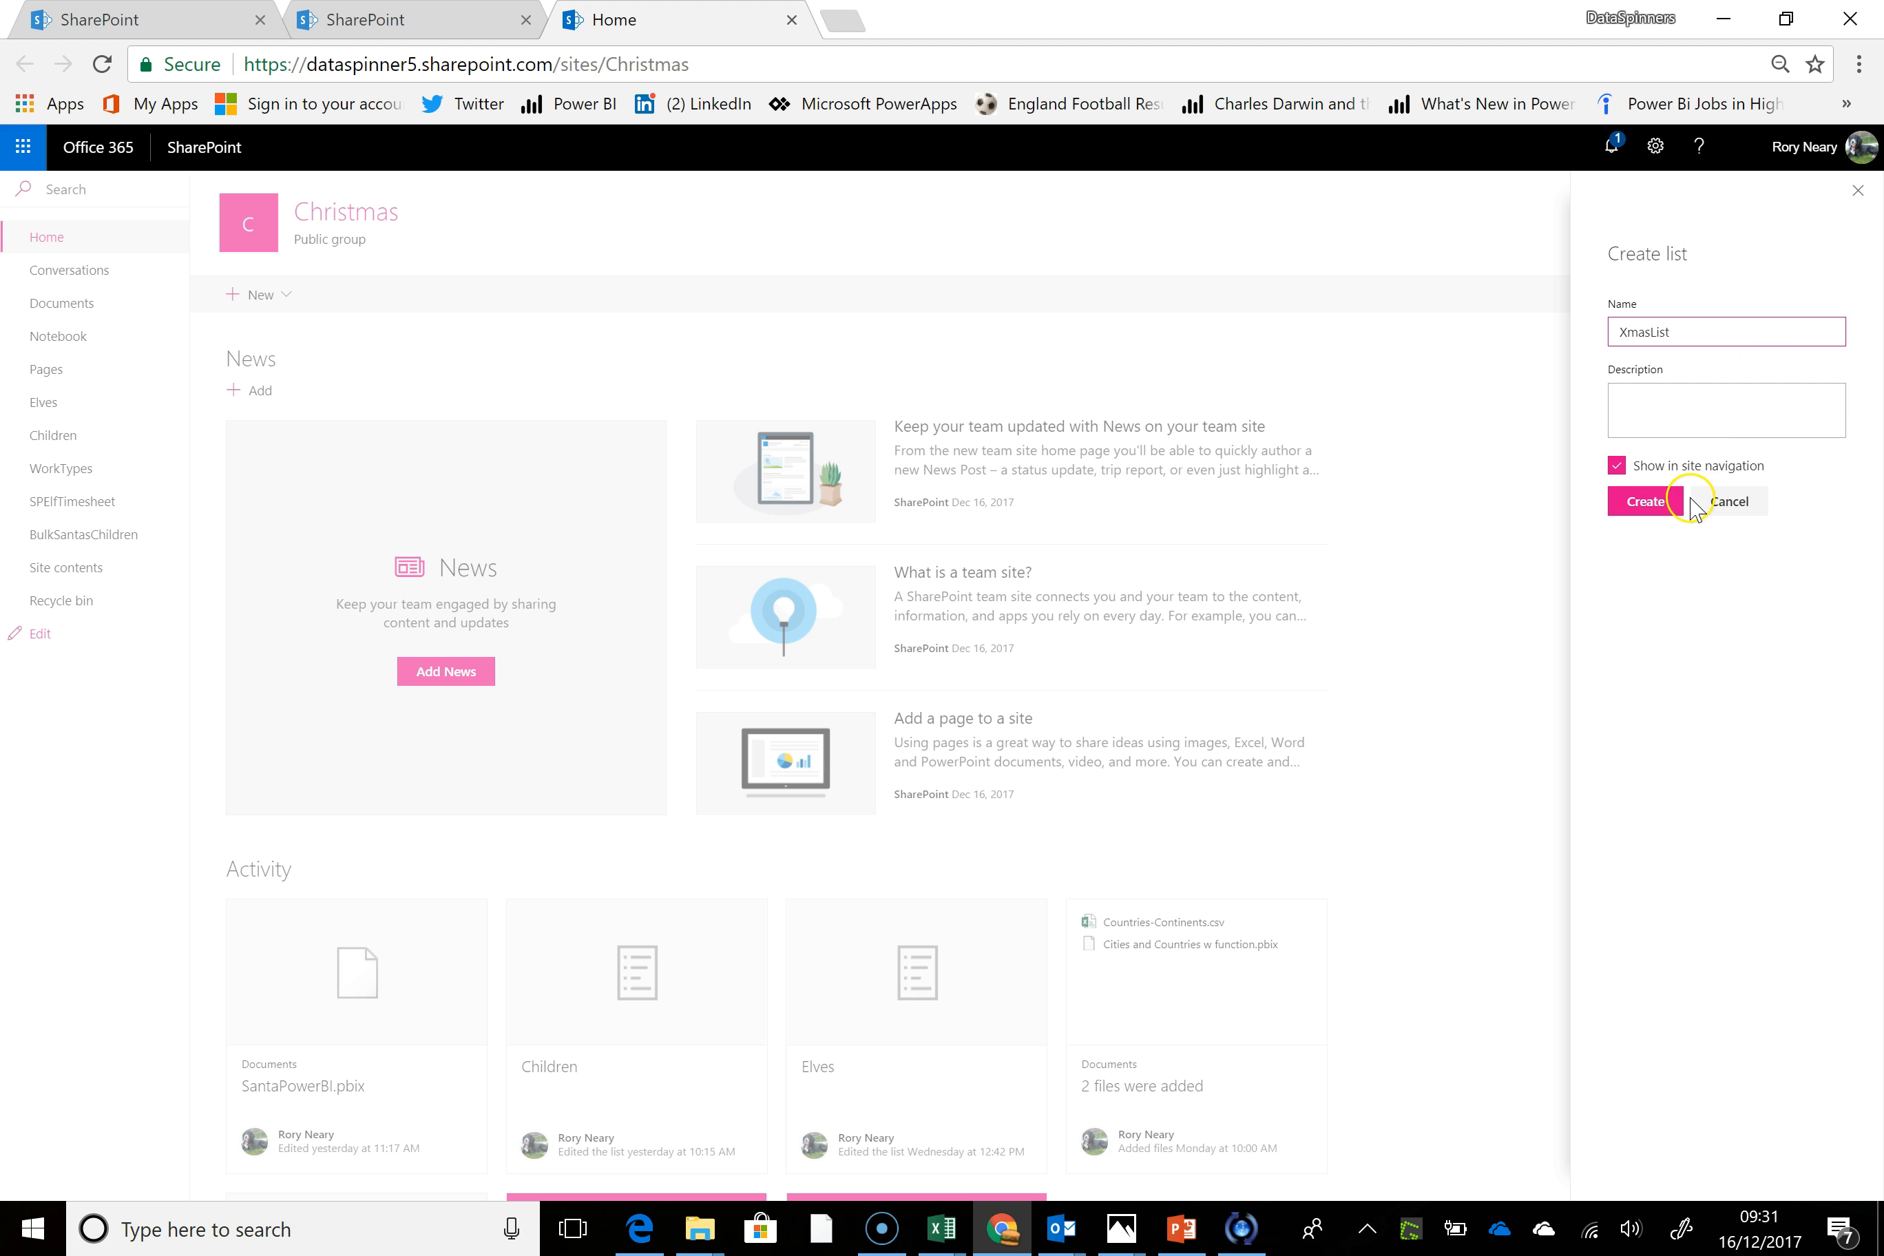
pyautogui.click(1655, 505)
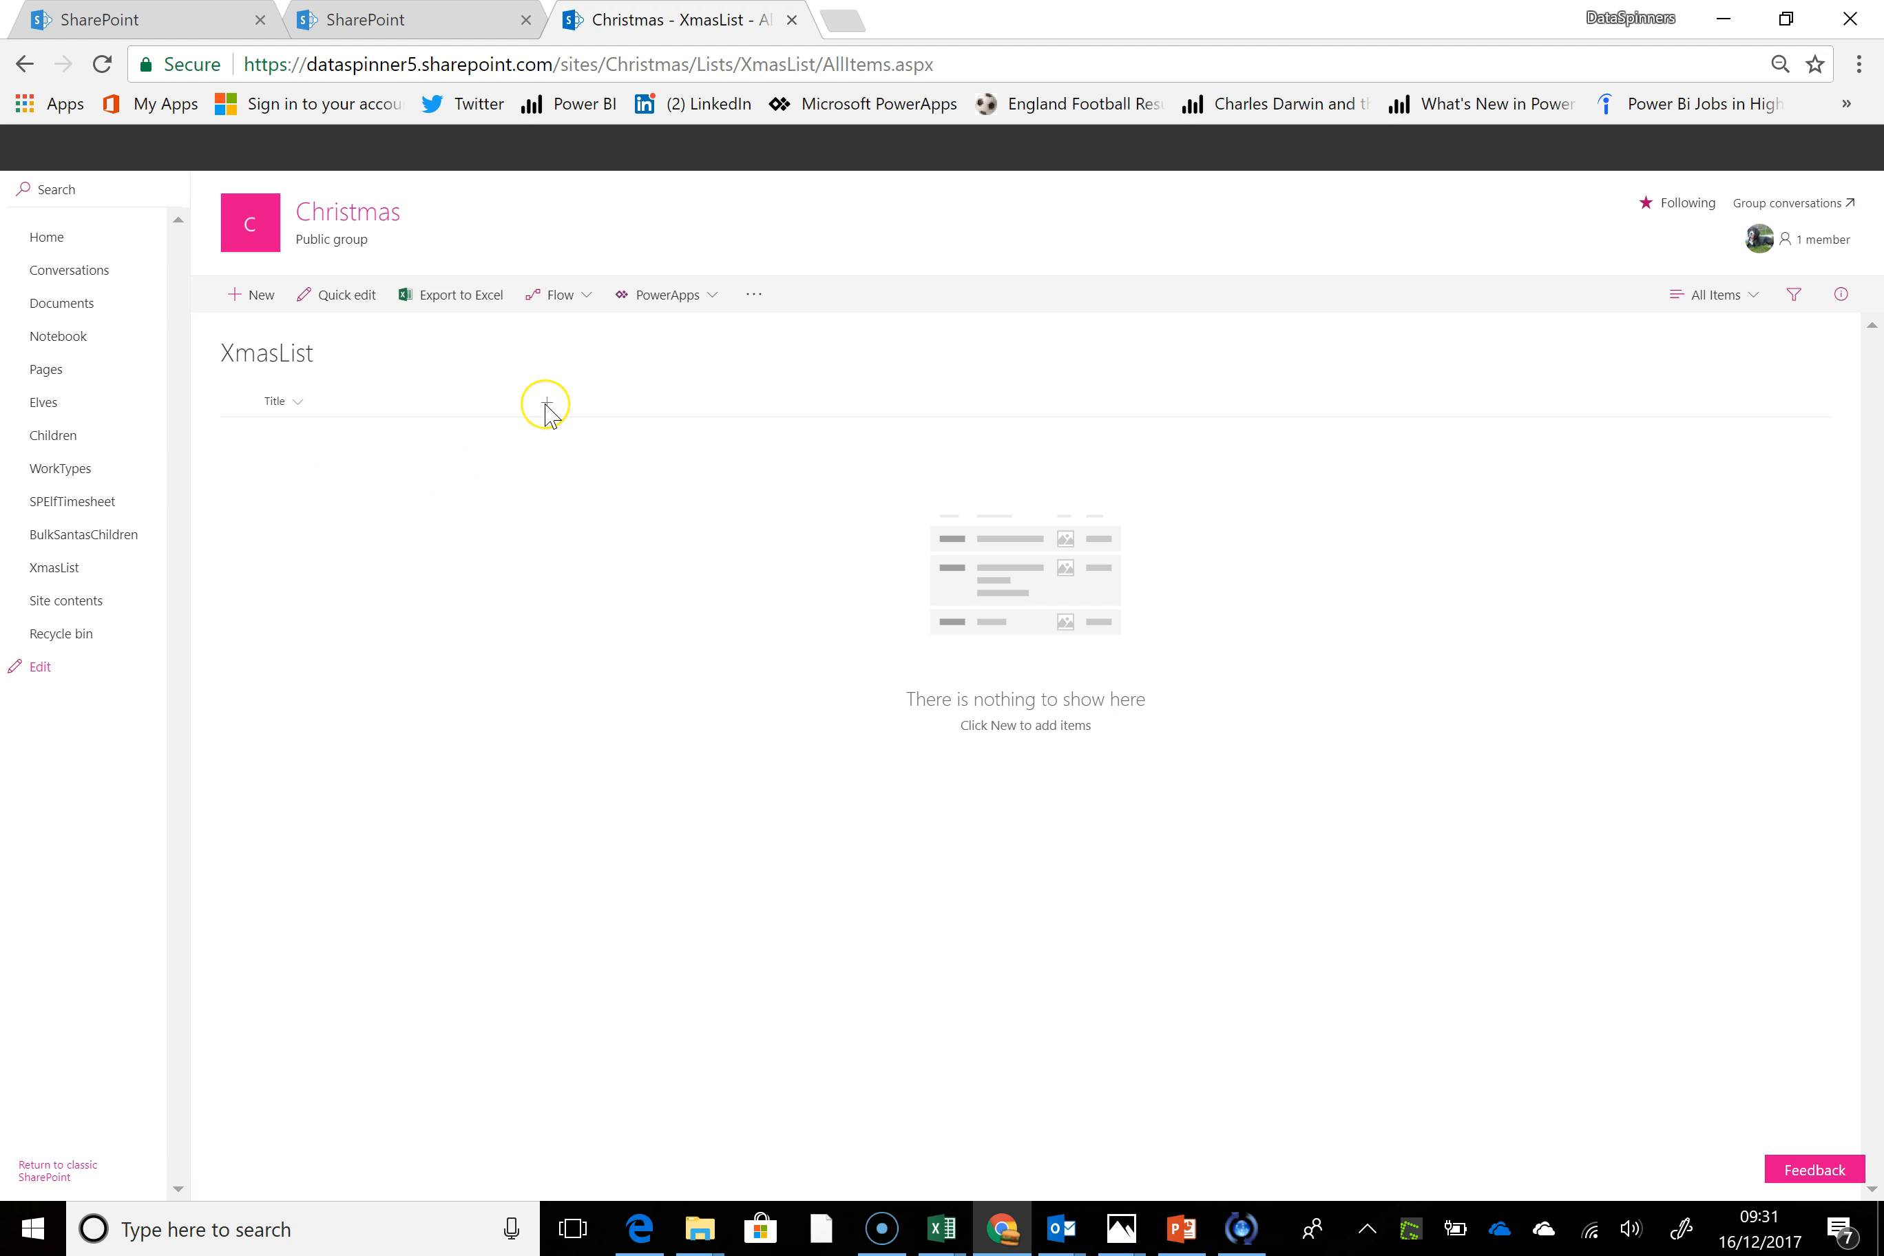
pyautogui.click(544, 414)
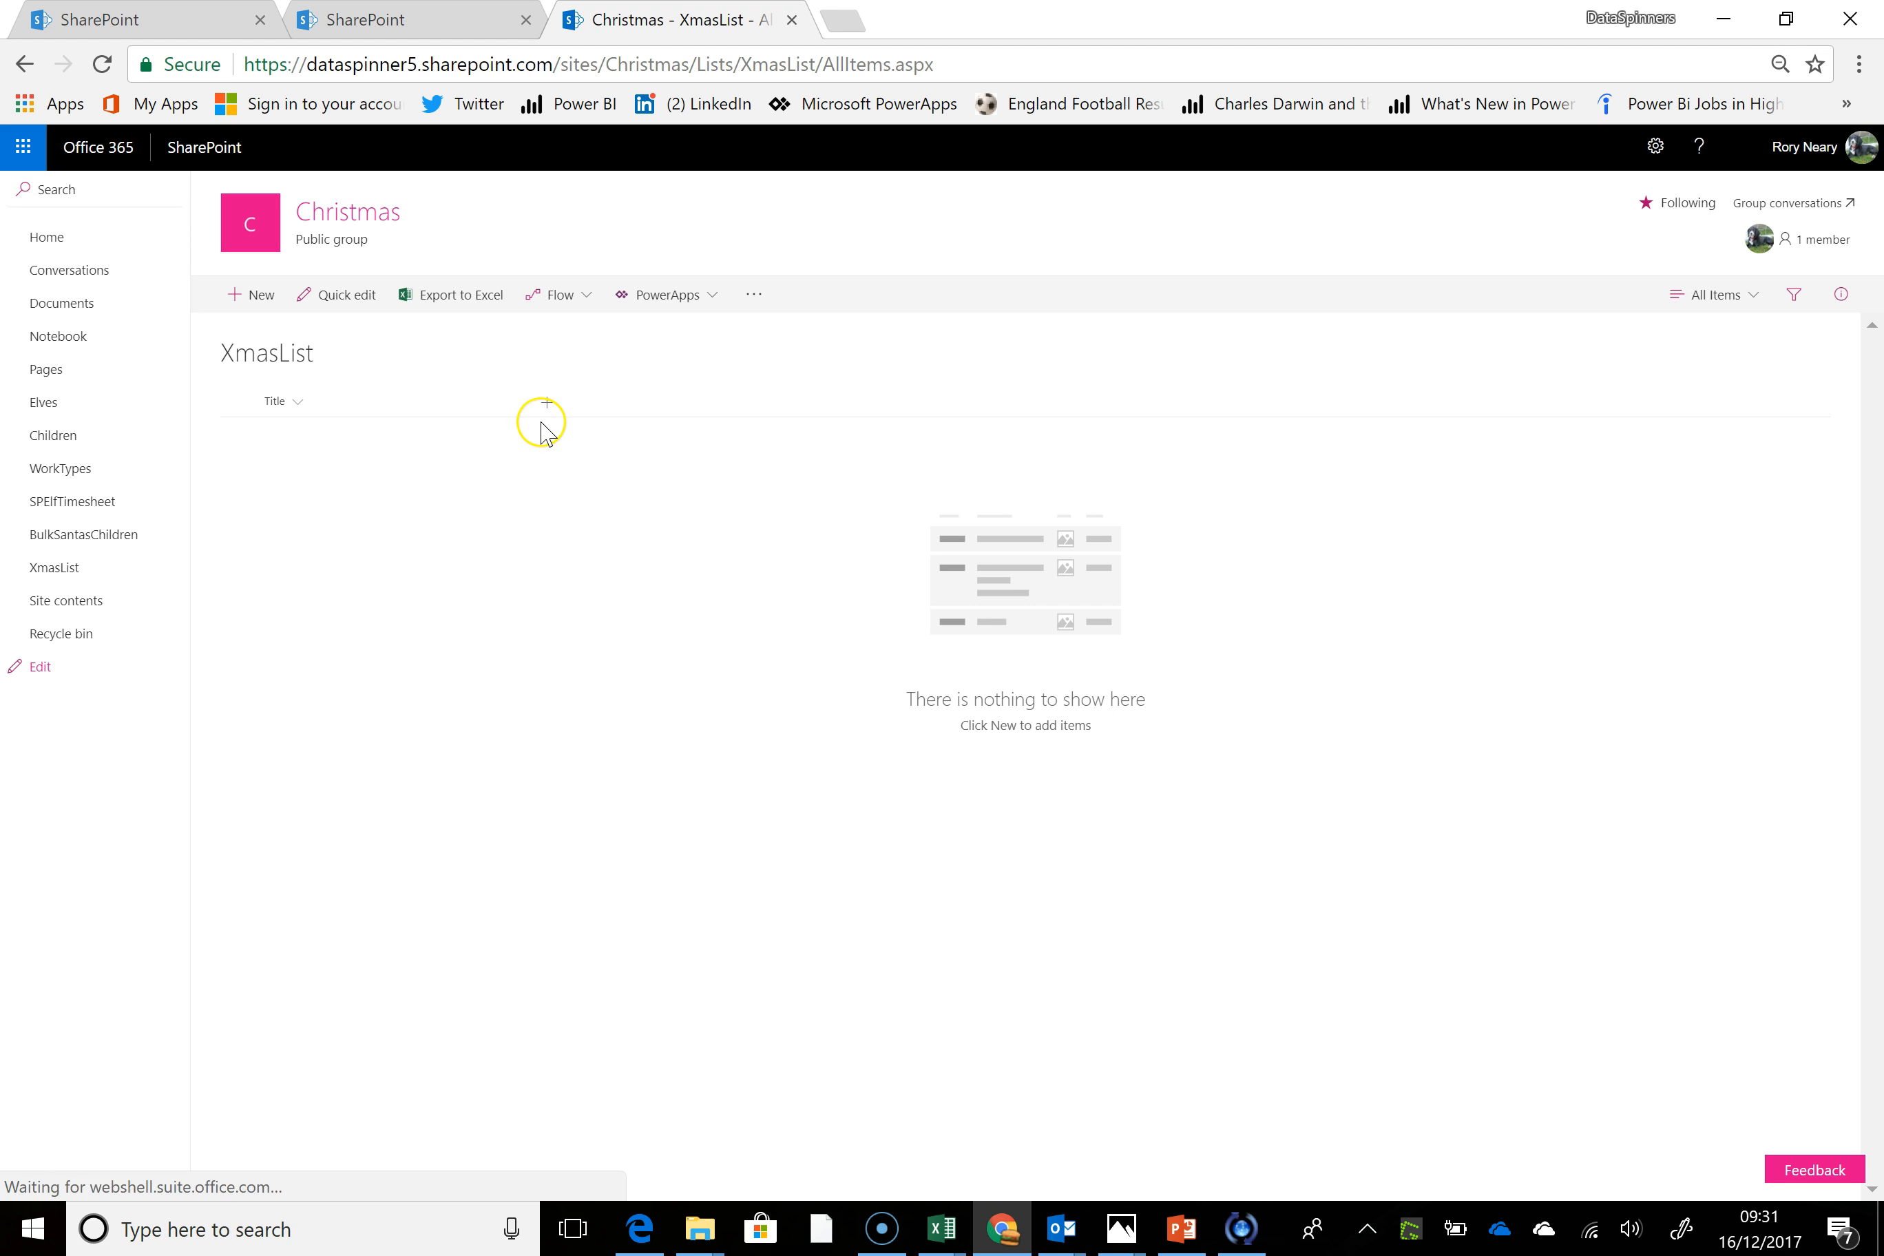
pyautogui.click(580, 446)
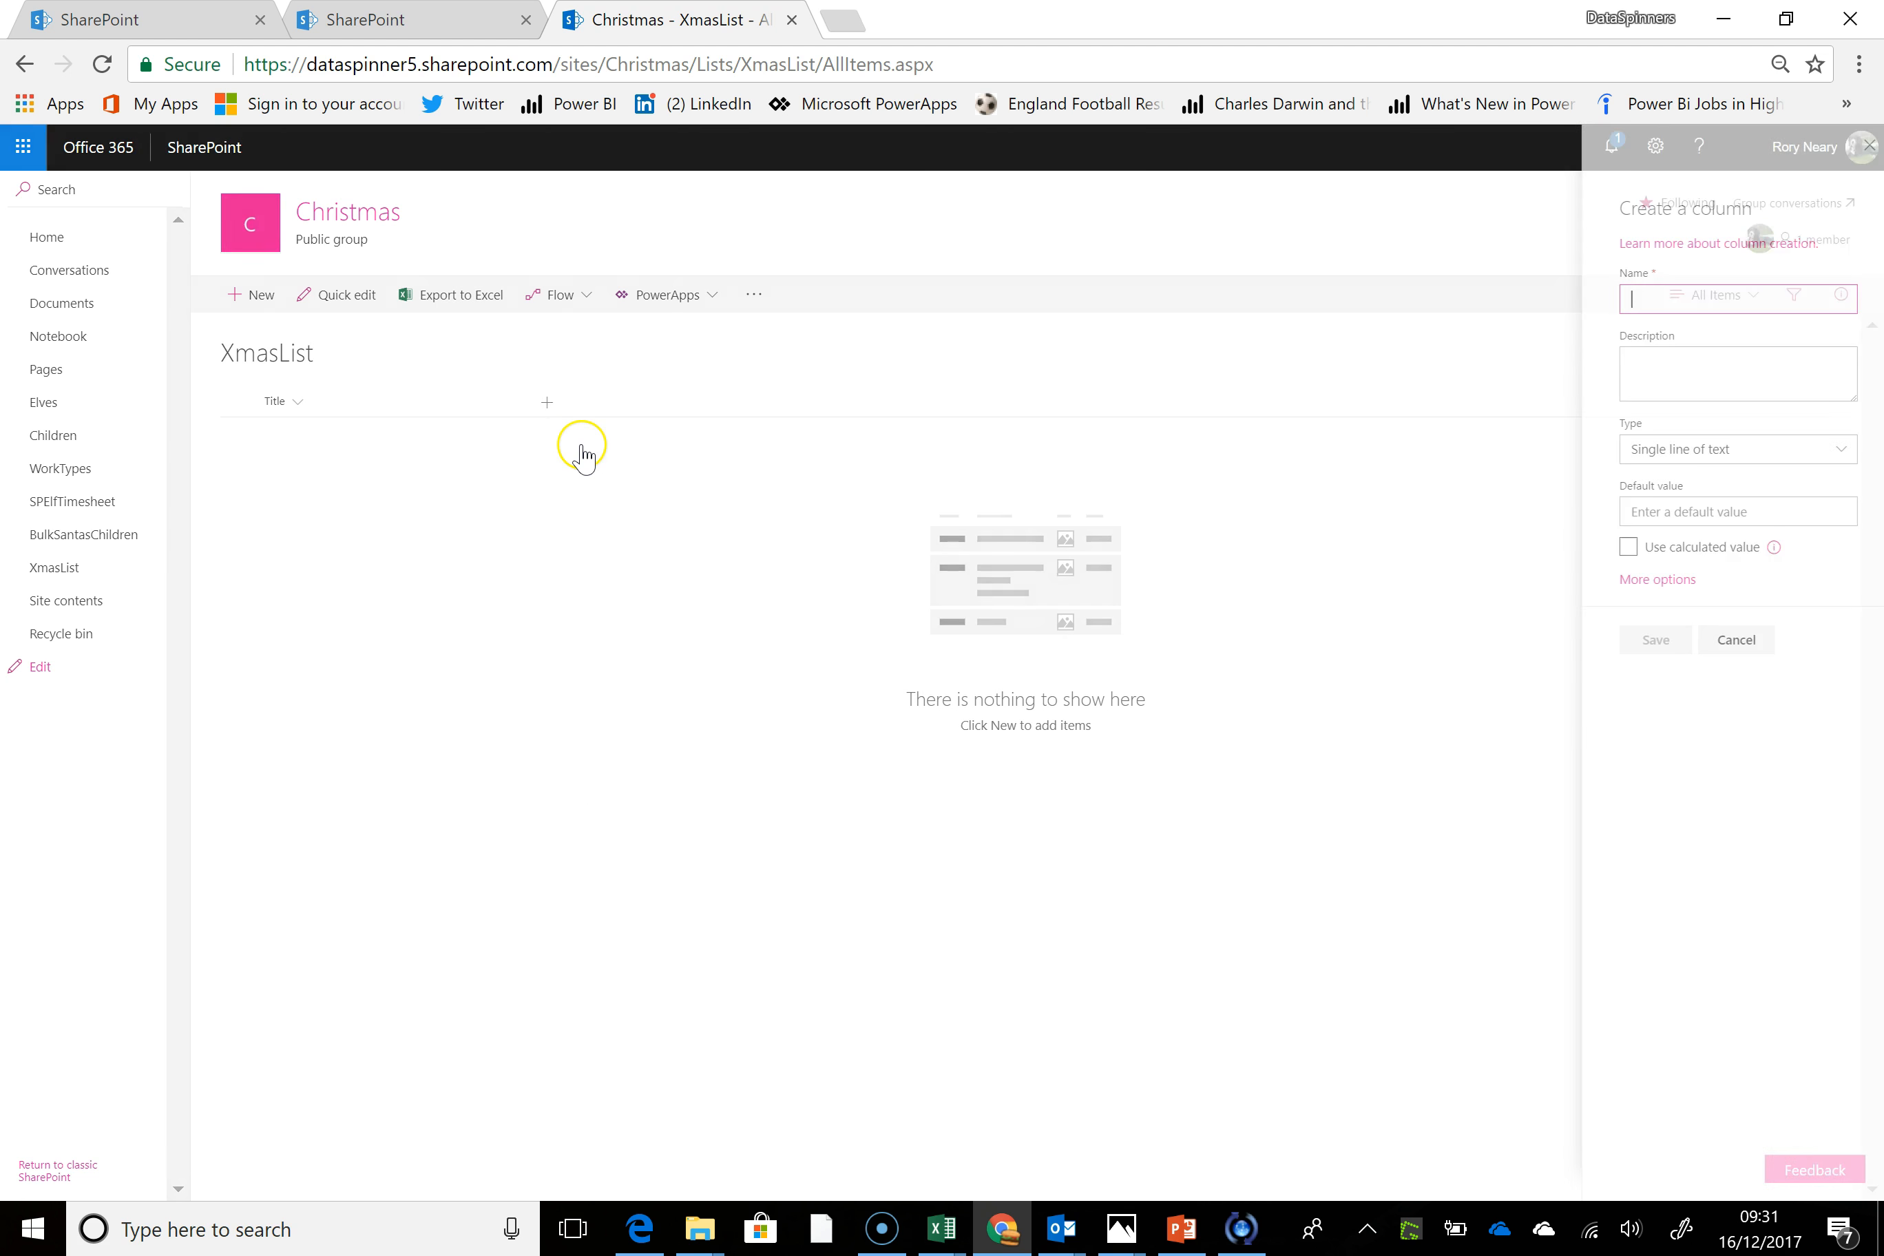
pyautogui.click(1723, 642)
# Start a new Choice column in XmasList and name it Person
pyautogui.click(548, 403)
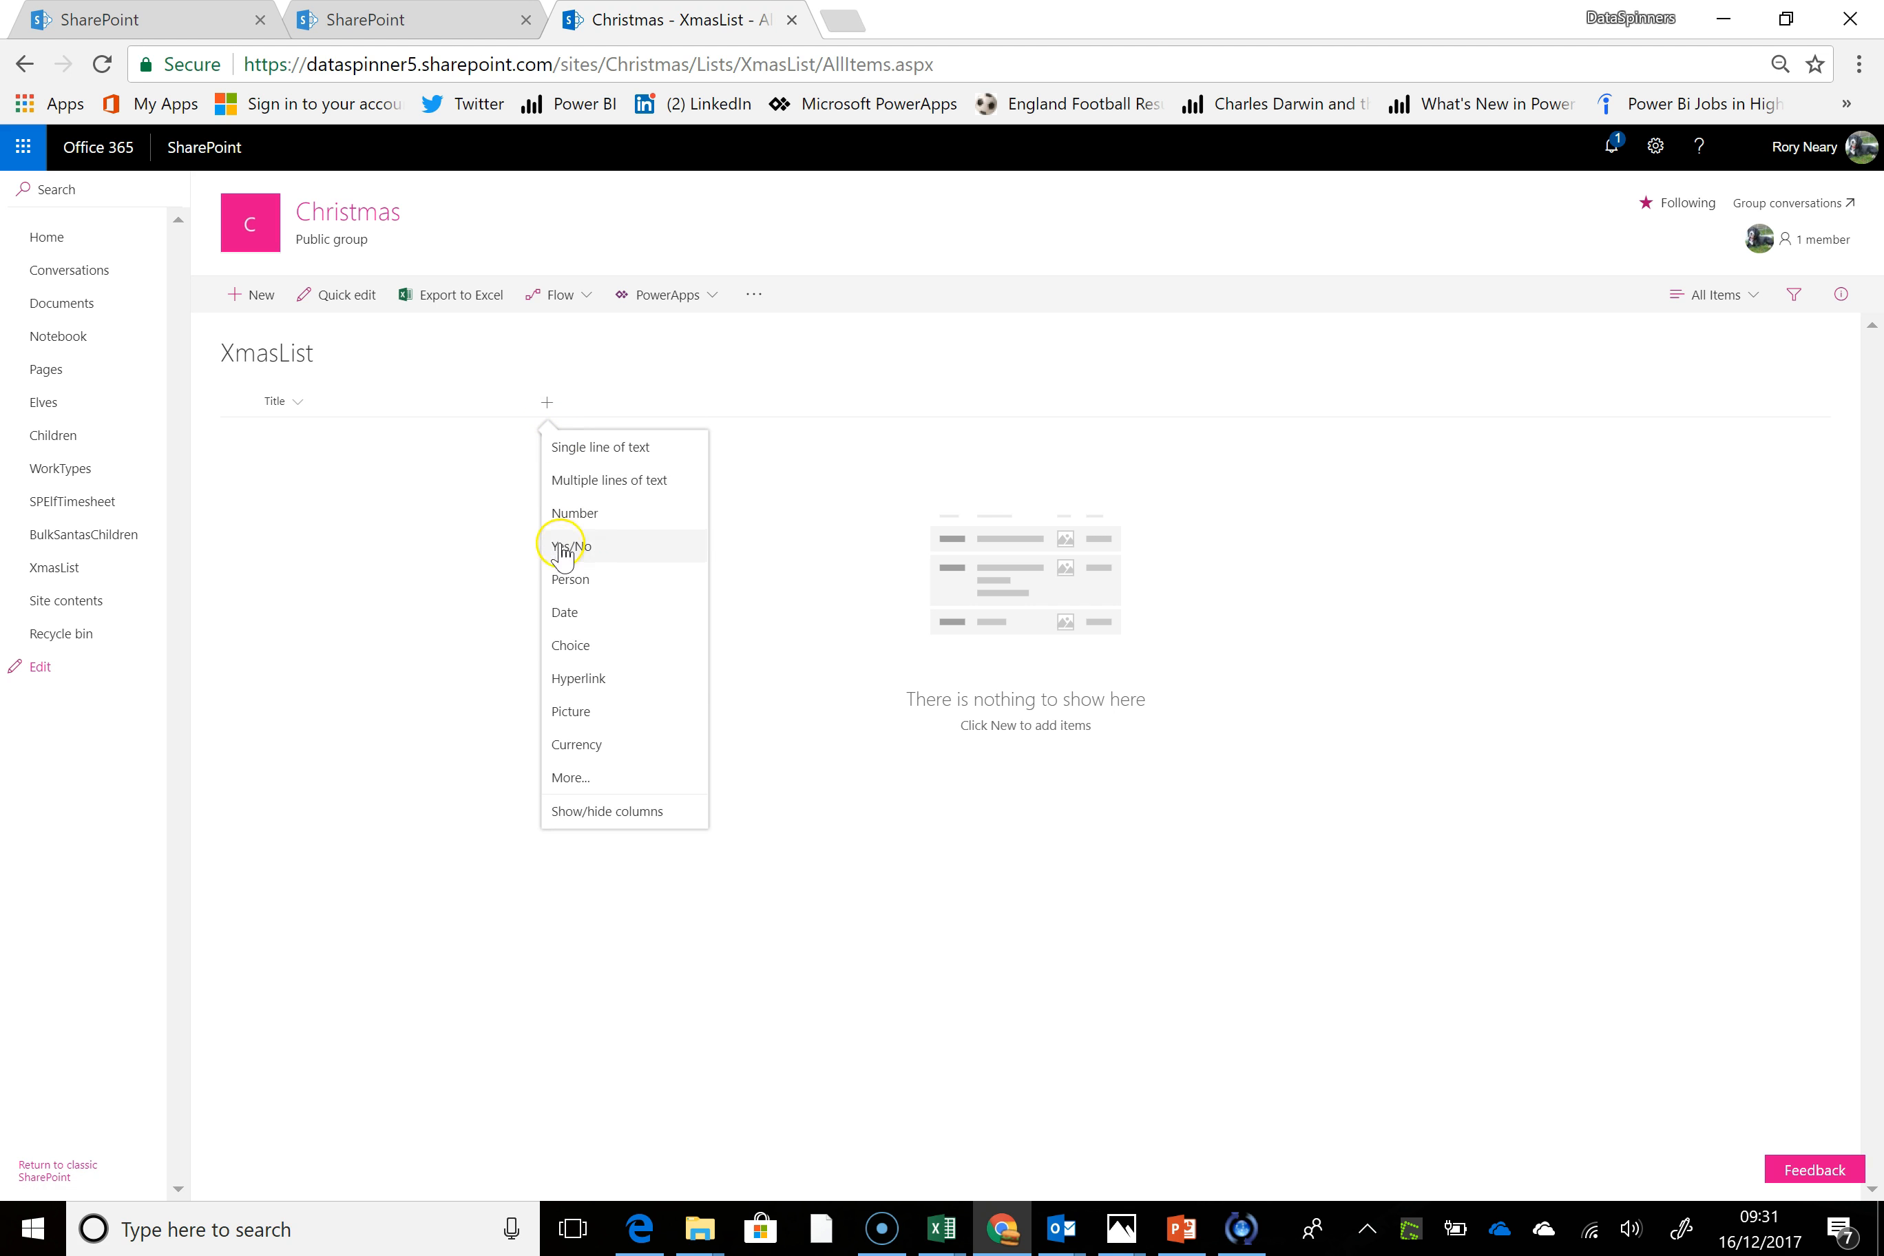
pyautogui.click(571, 647)
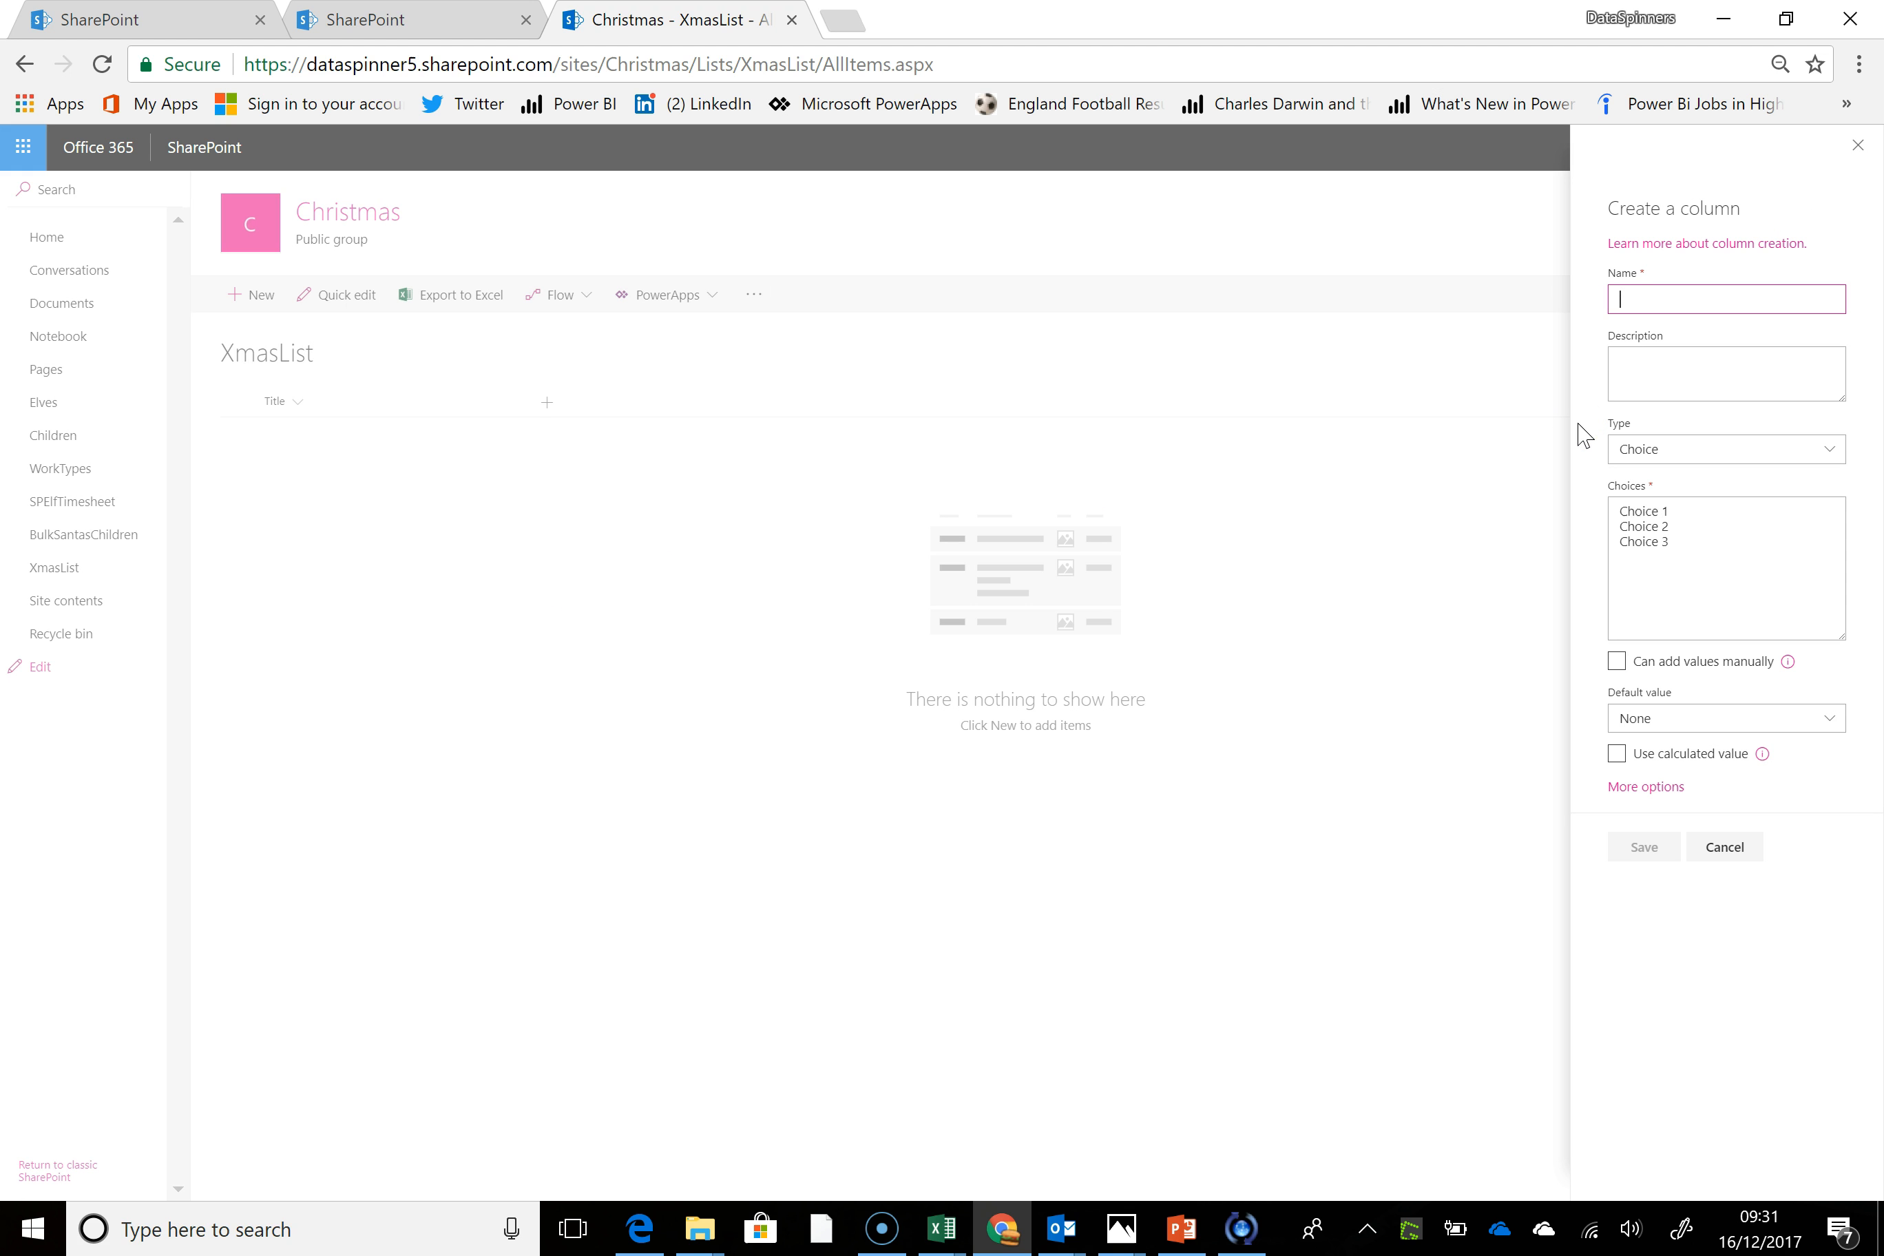
pyautogui.write('W')
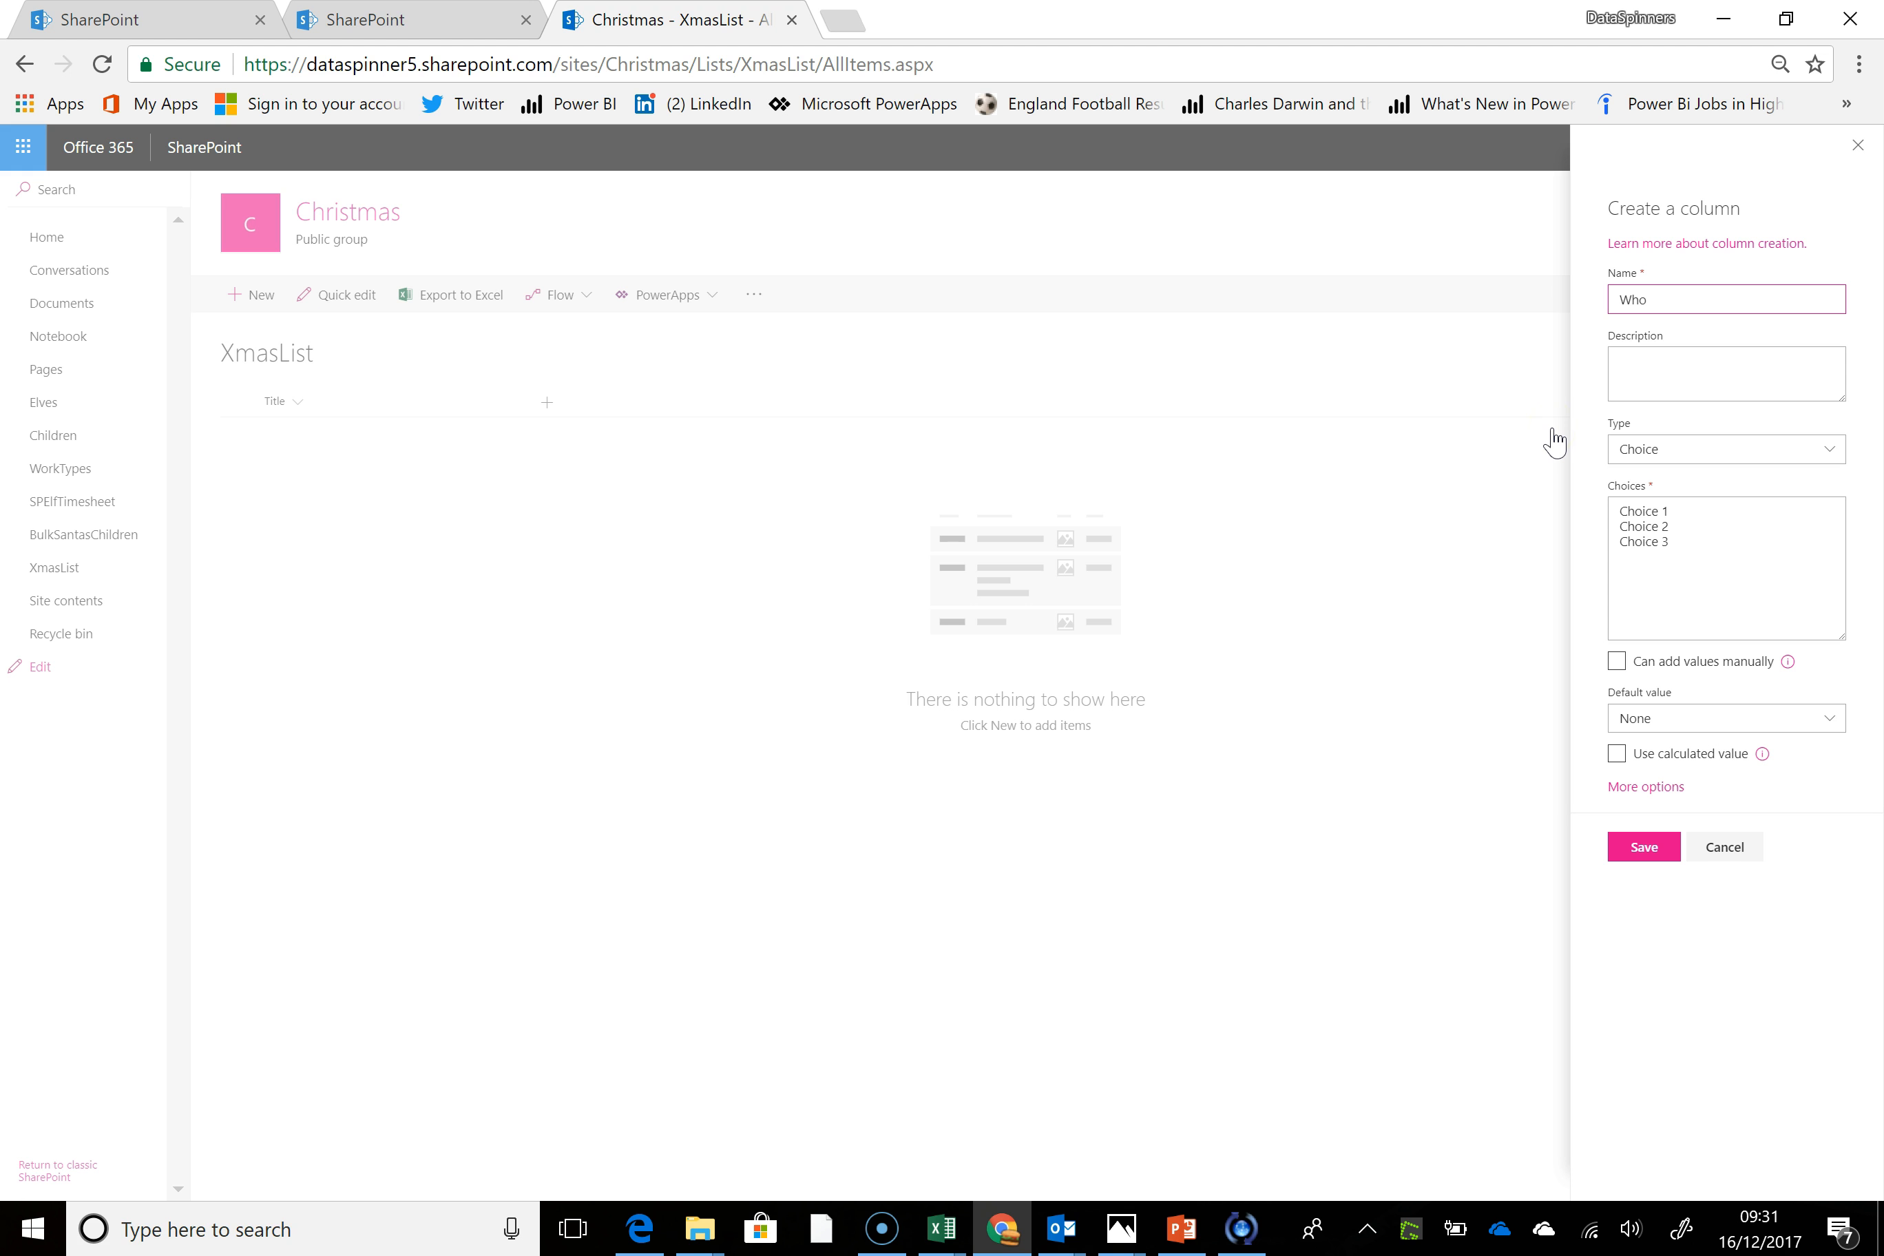
pyautogui.write('ho')
pyautogui.press('BackSpace')
pyautogui.press('BackSpace')
pyautogui.press('BackSpace')
pyautogui.write('P')
# Replace the Person column's default choices with five people's first names, one per line, and save the column
pyautogui.click(1692, 513)
pyautogui.moveTo(1693, 514); pyautogui.dragTo(1522, 478)
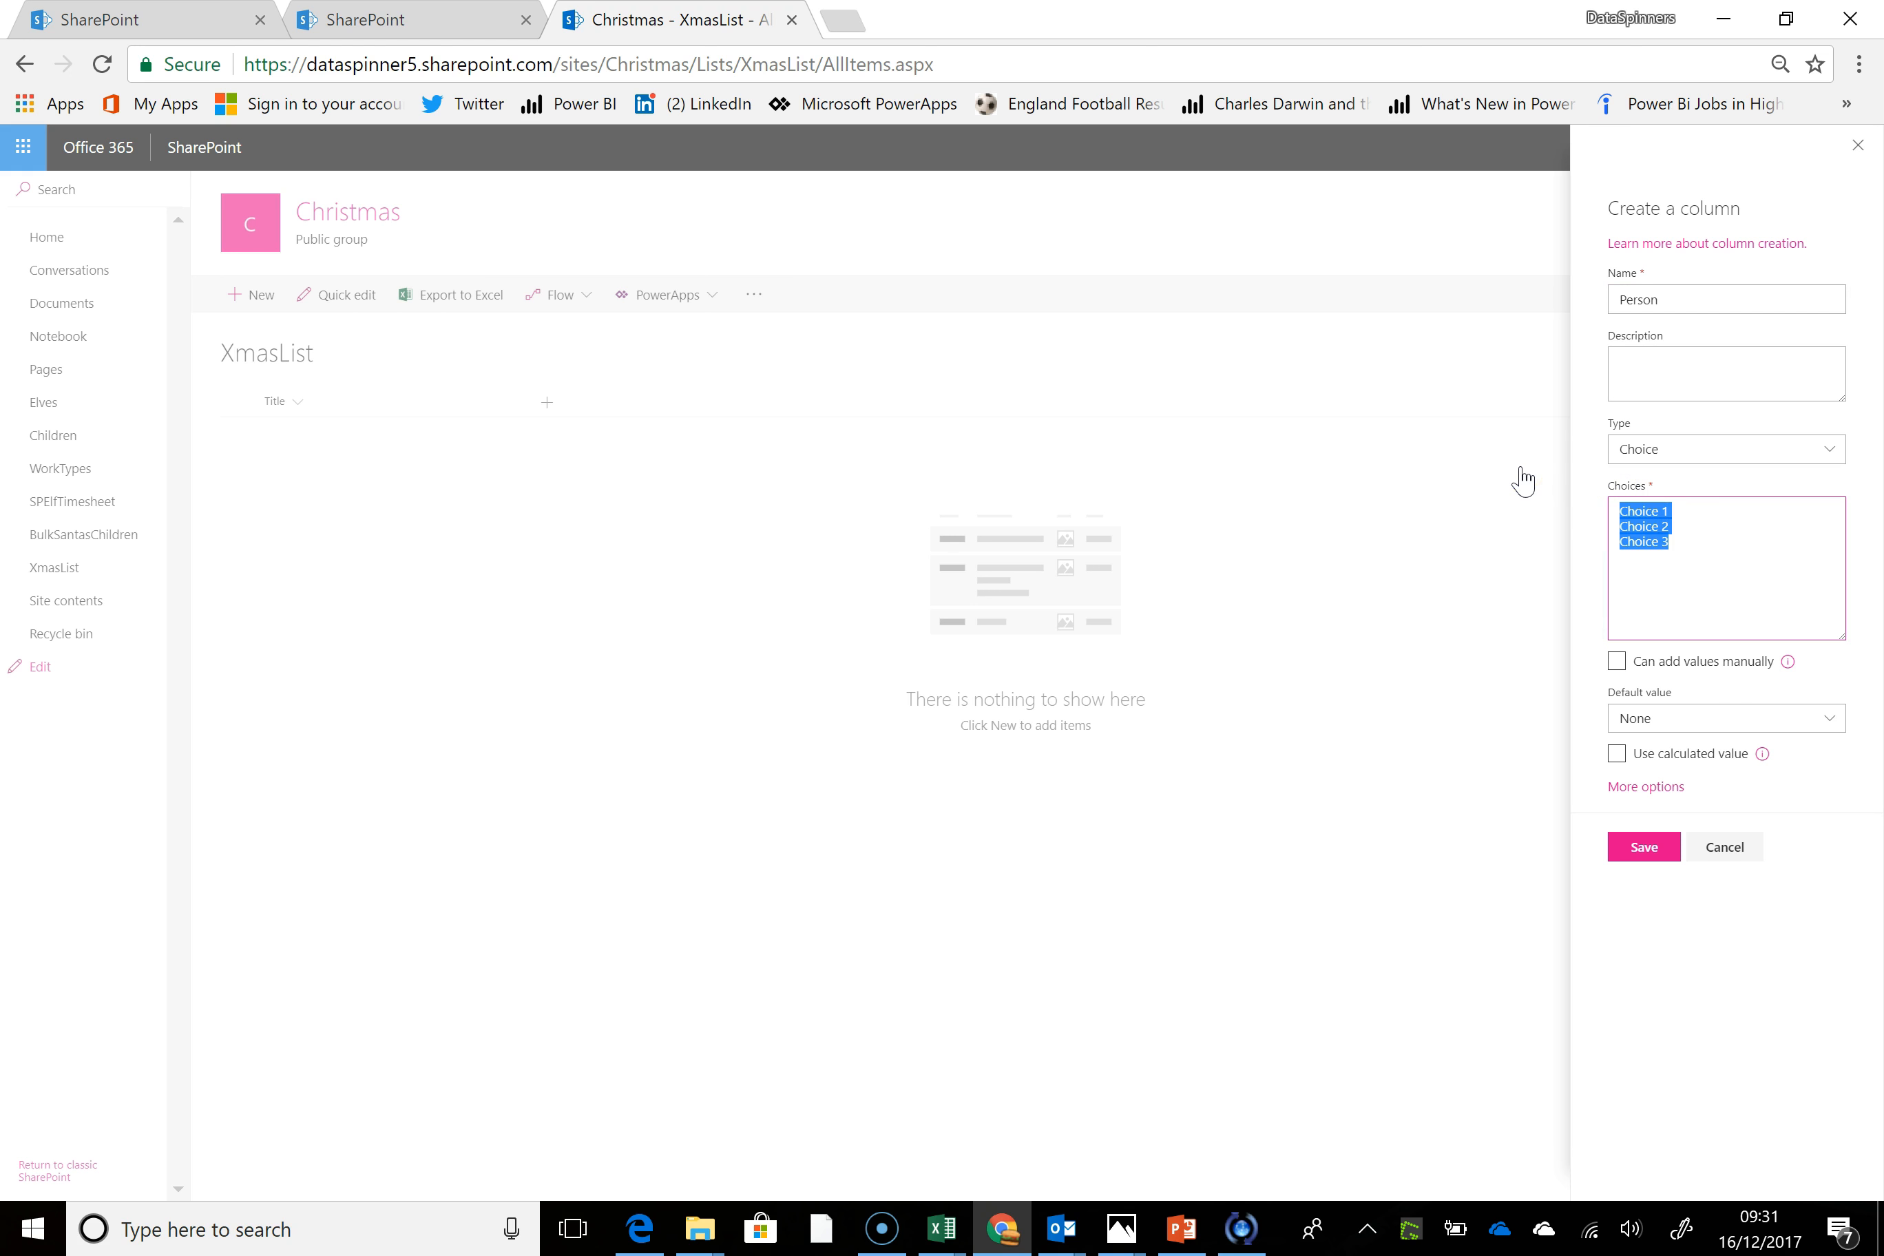
pyautogui.write('Fran')
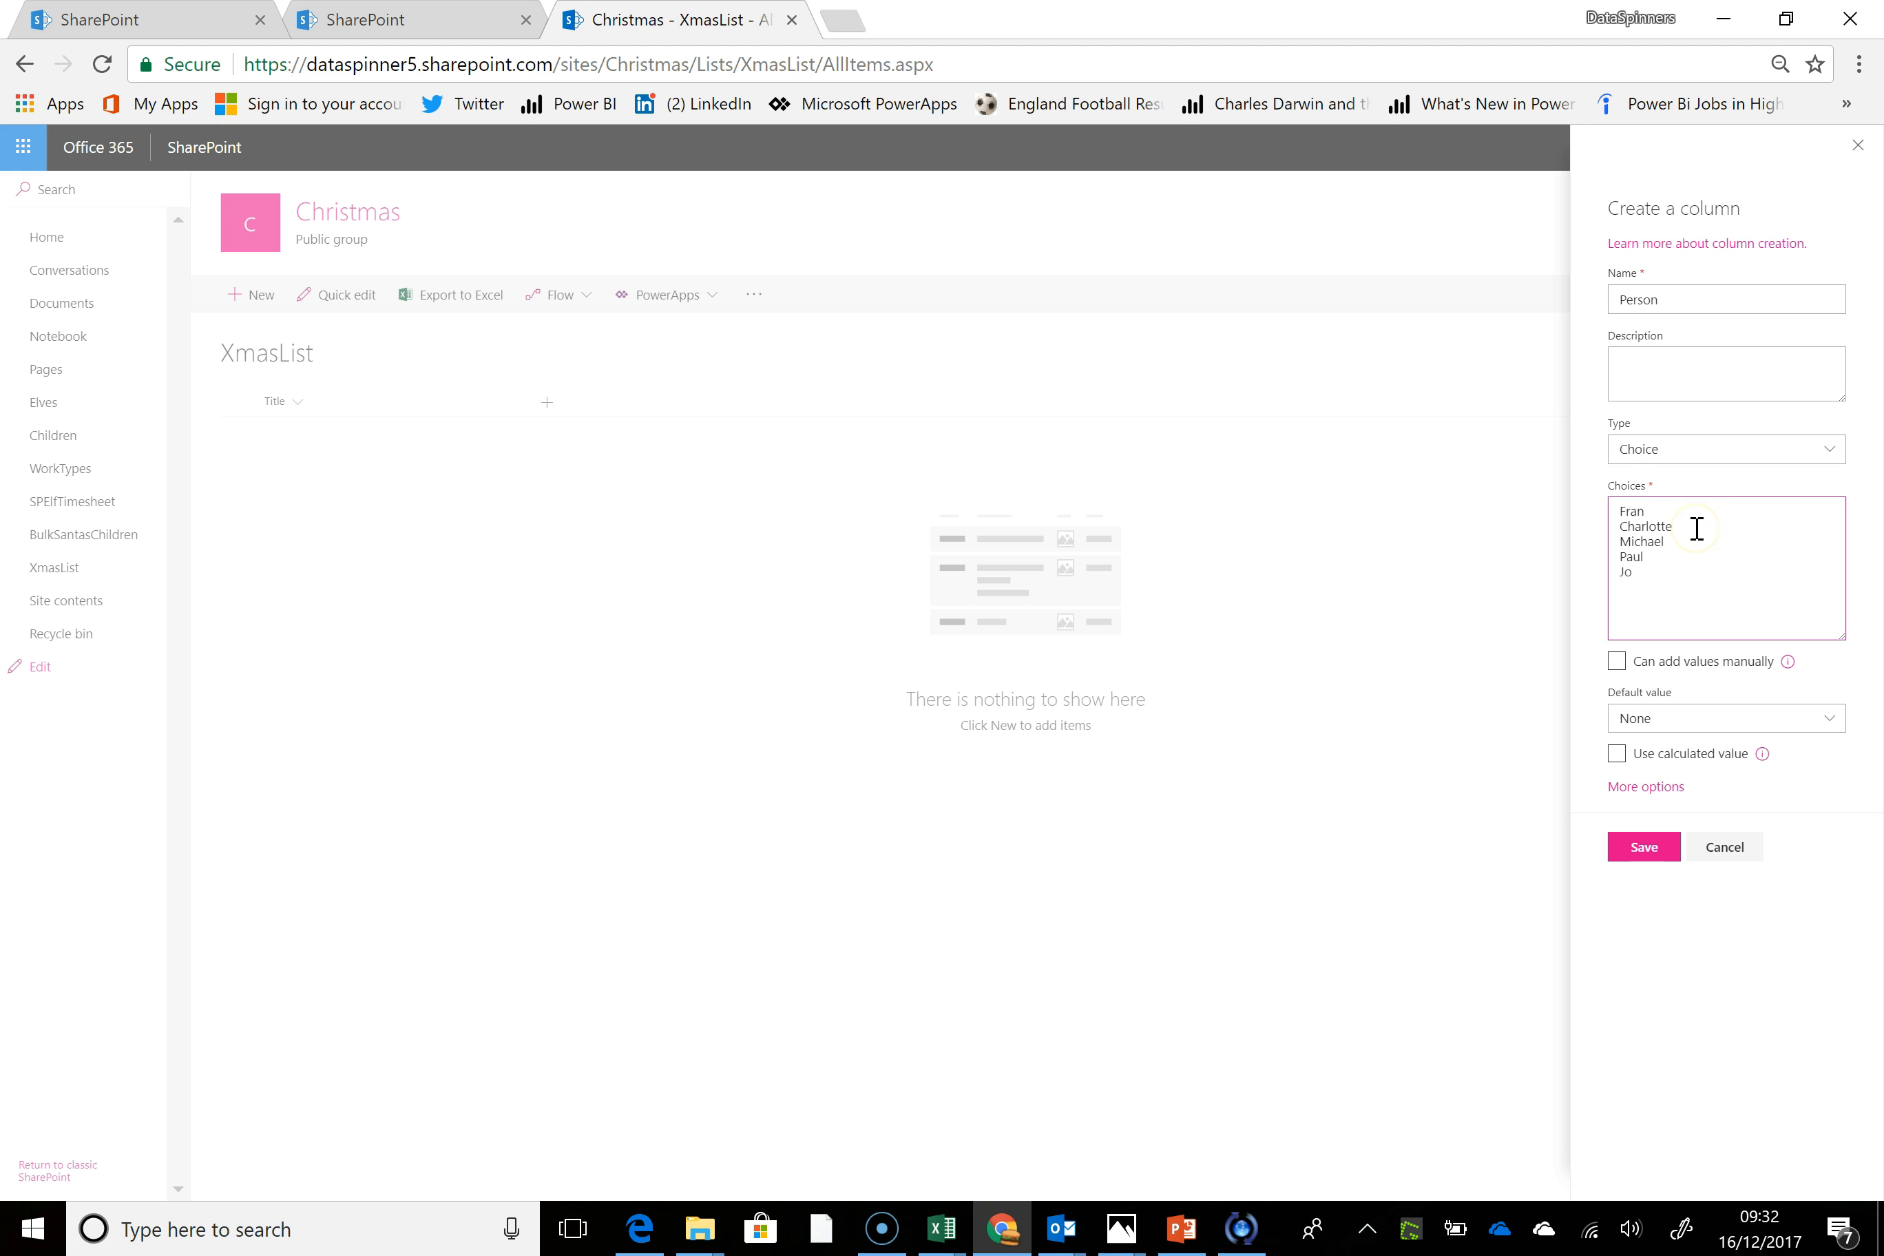
pyautogui.click(1655, 506)
pyautogui.click(1646, 849)
pyautogui.click(1646, 849)
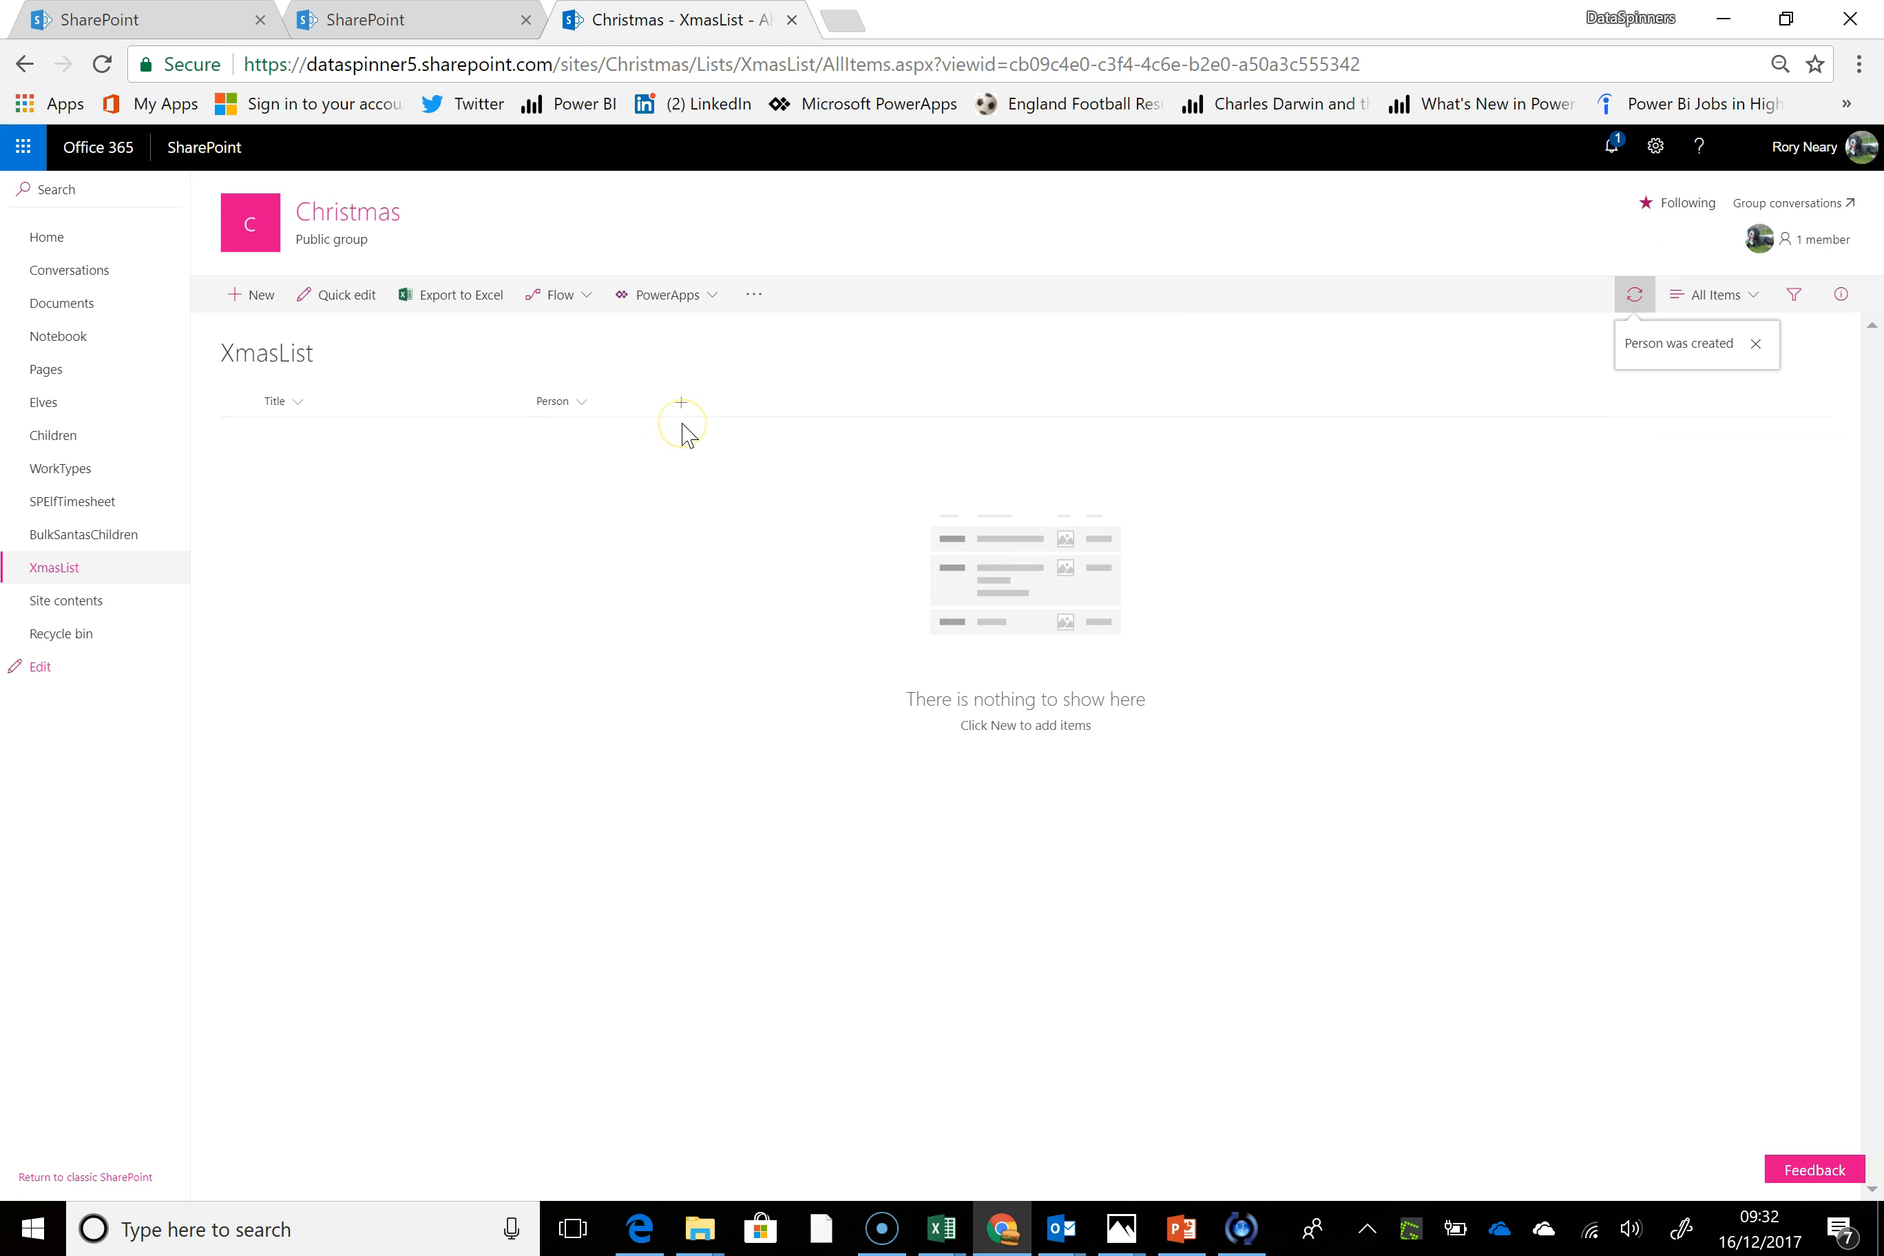
# Add a single-line text column named Present to XmasList
pyautogui.click(683, 405)
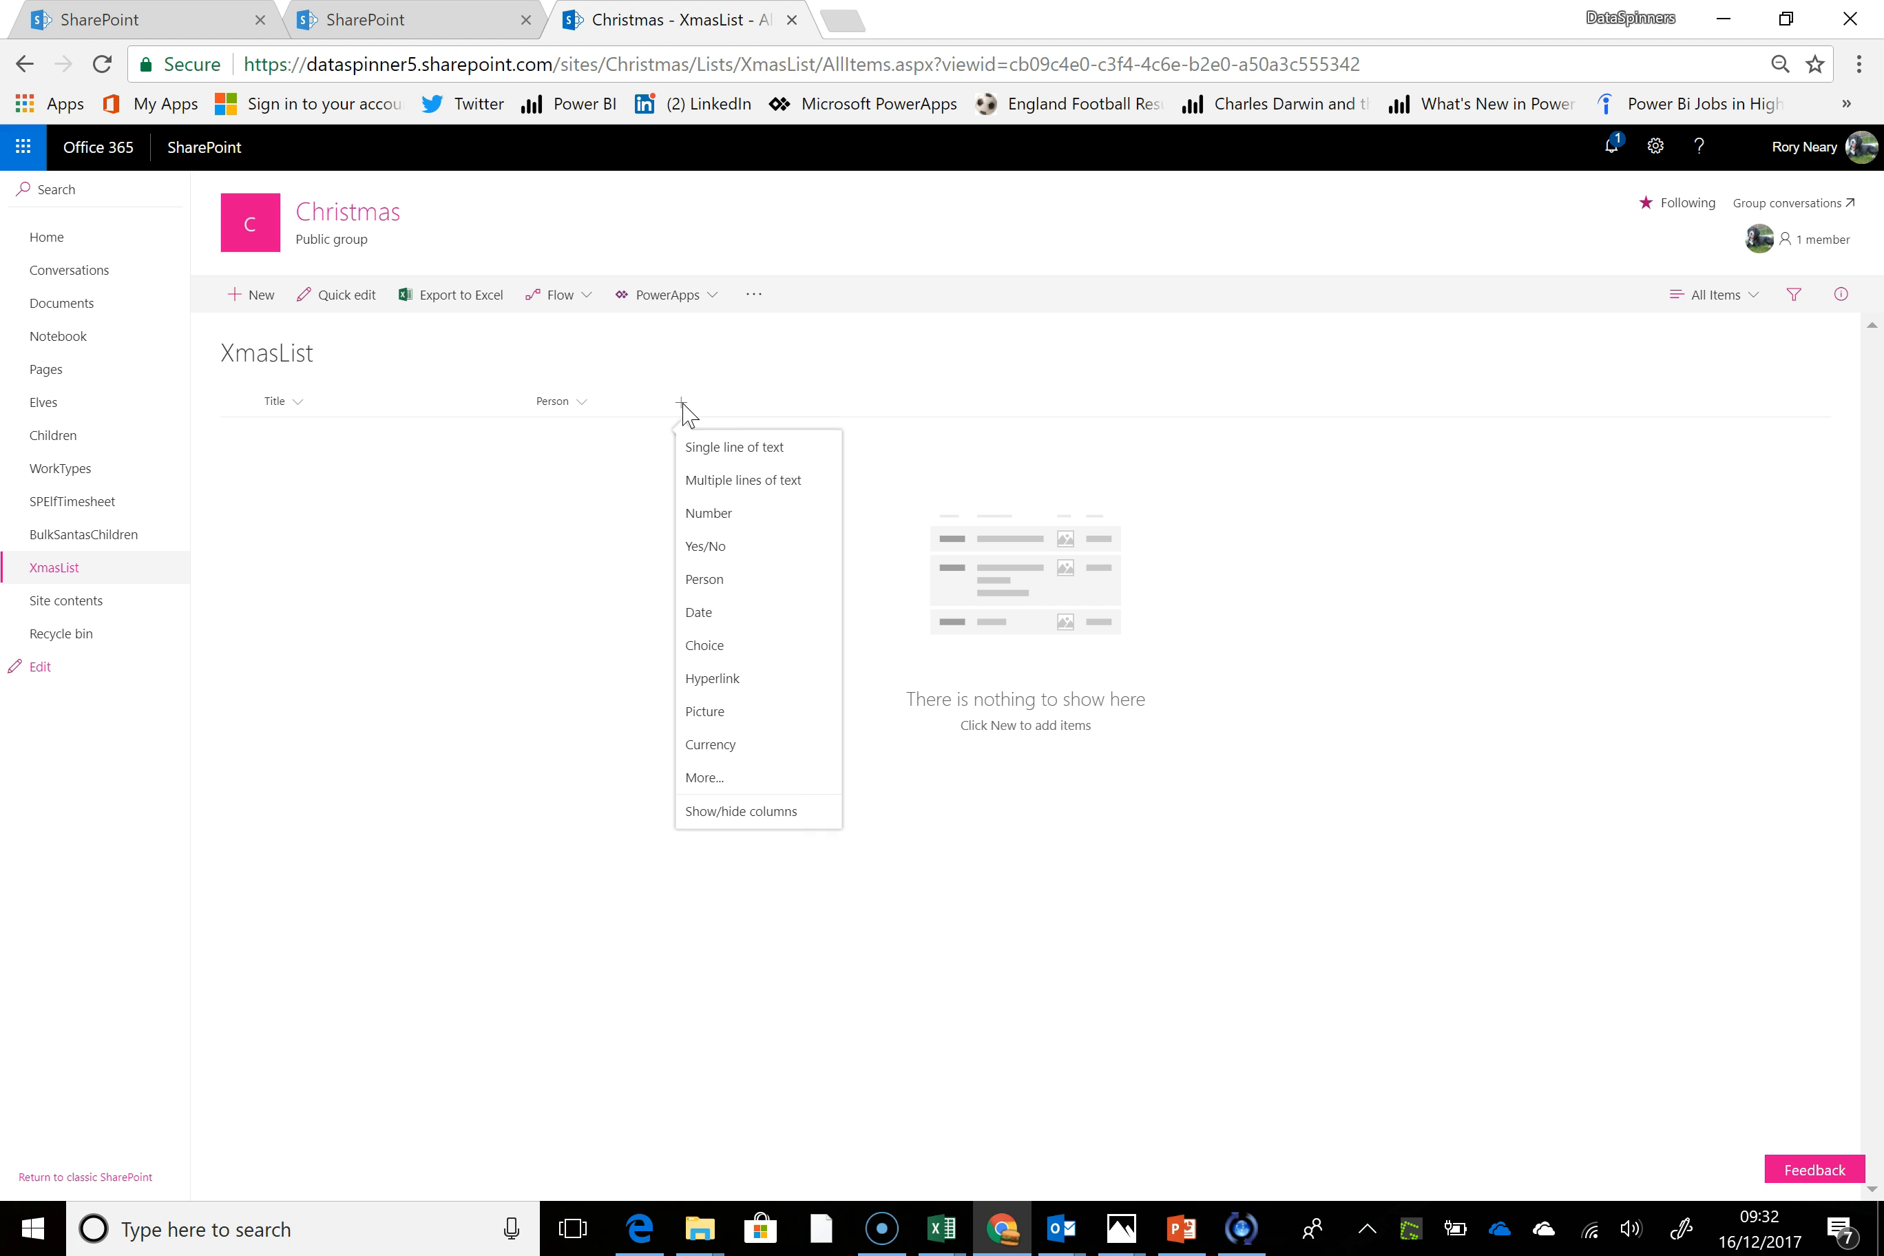
pyautogui.click(708, 449)
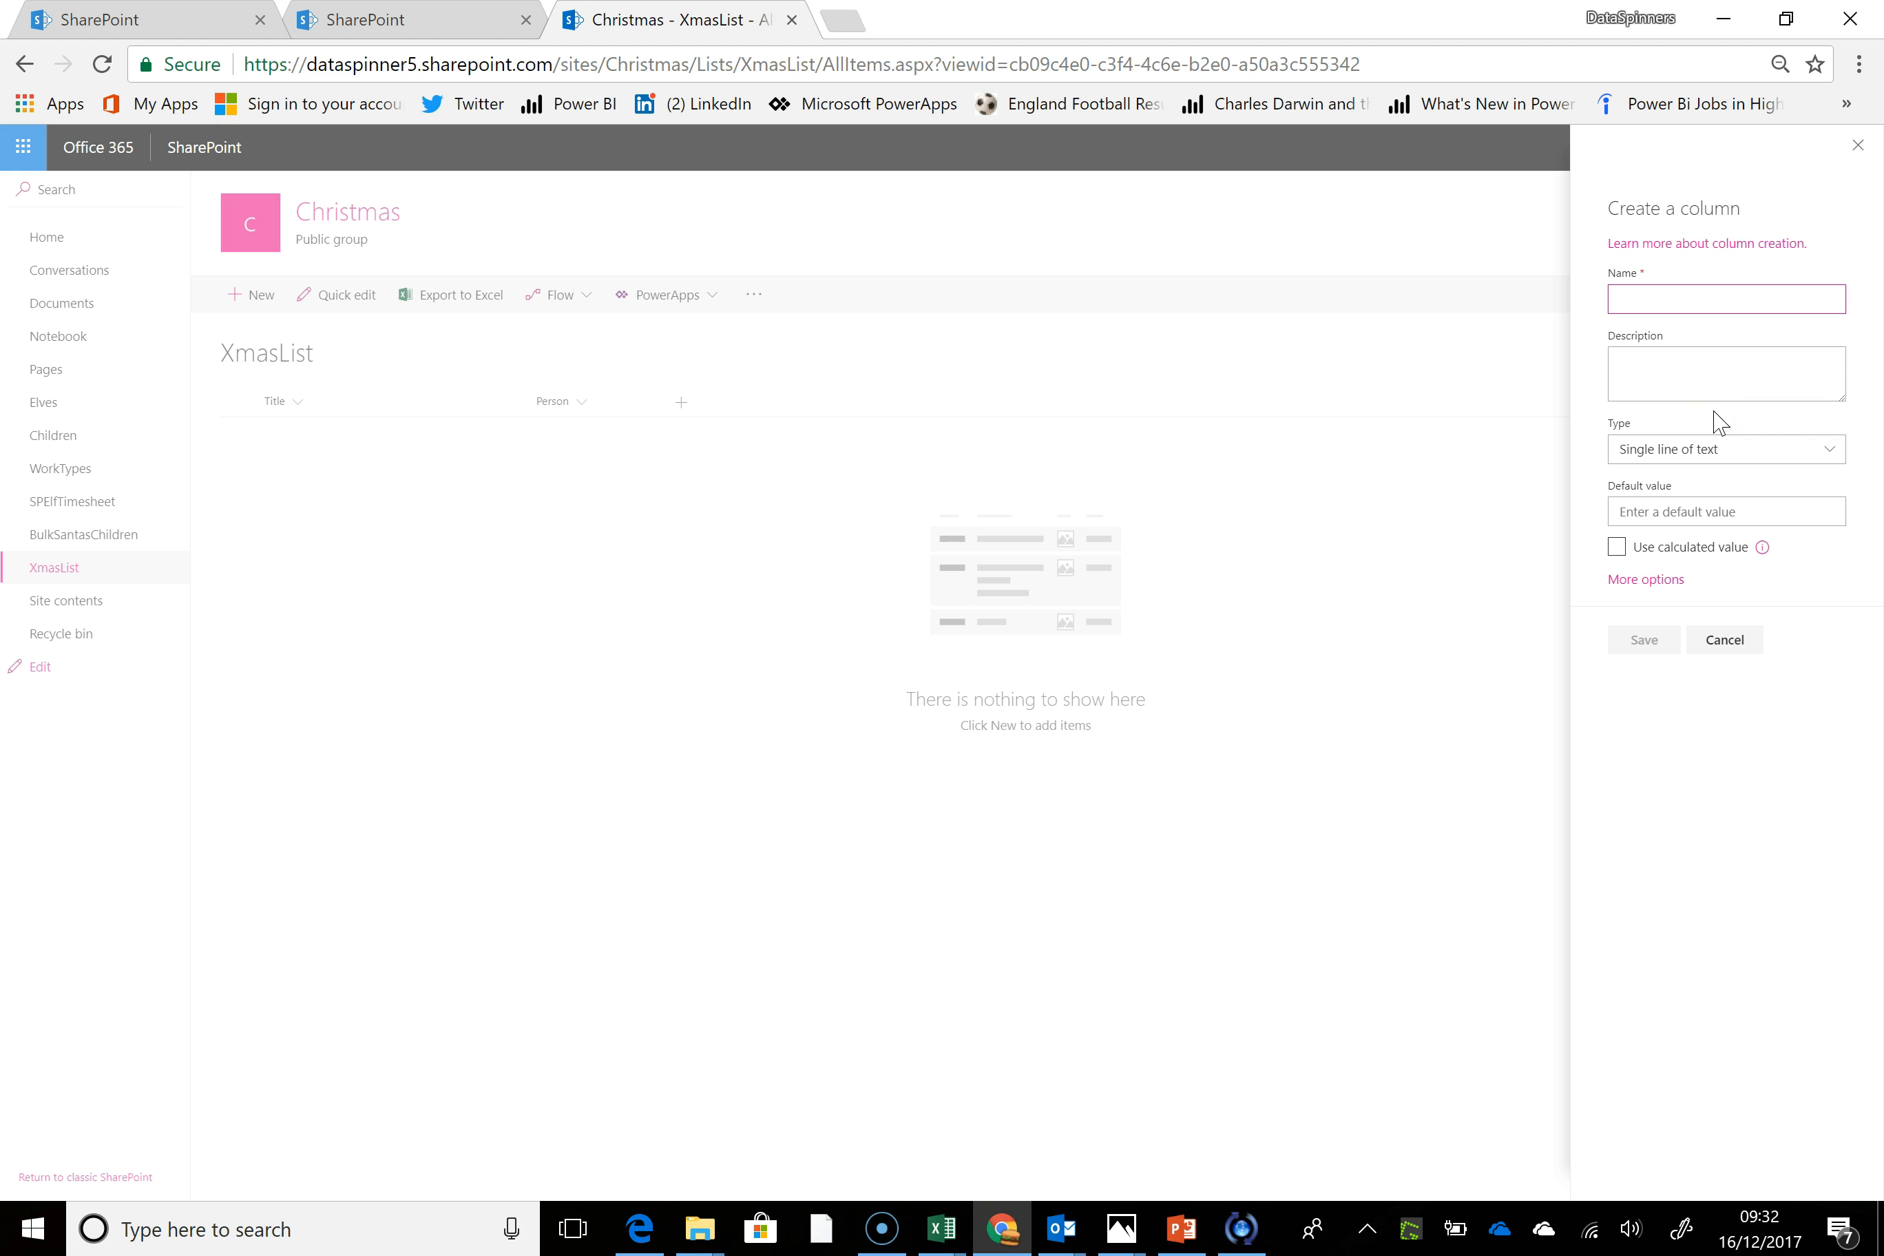
pyautogui.write('Present')
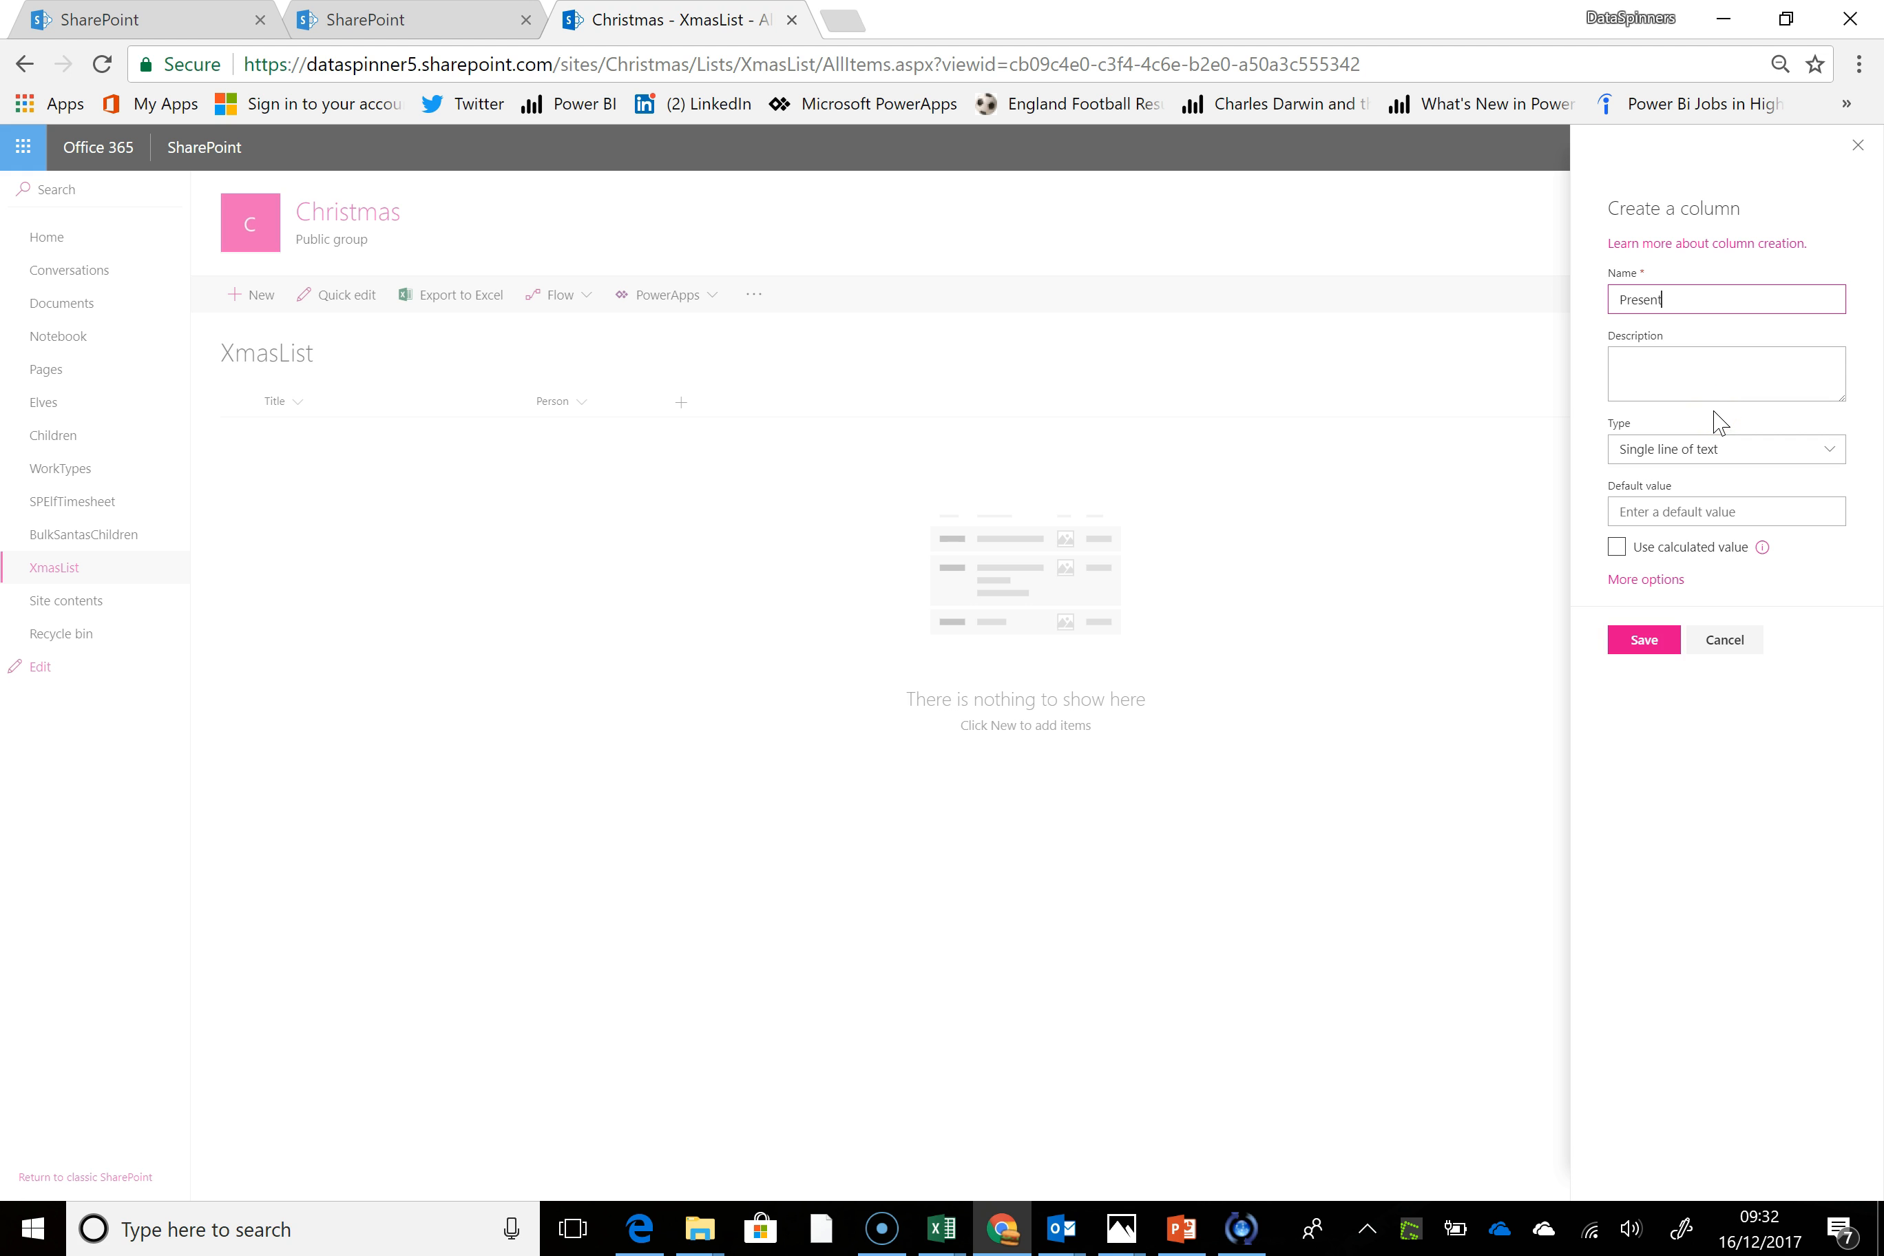
pyautogui.click(1646, 642)
# Start another Choice column in XmasList and name it Purchased
pyautogui.click(815, 403)
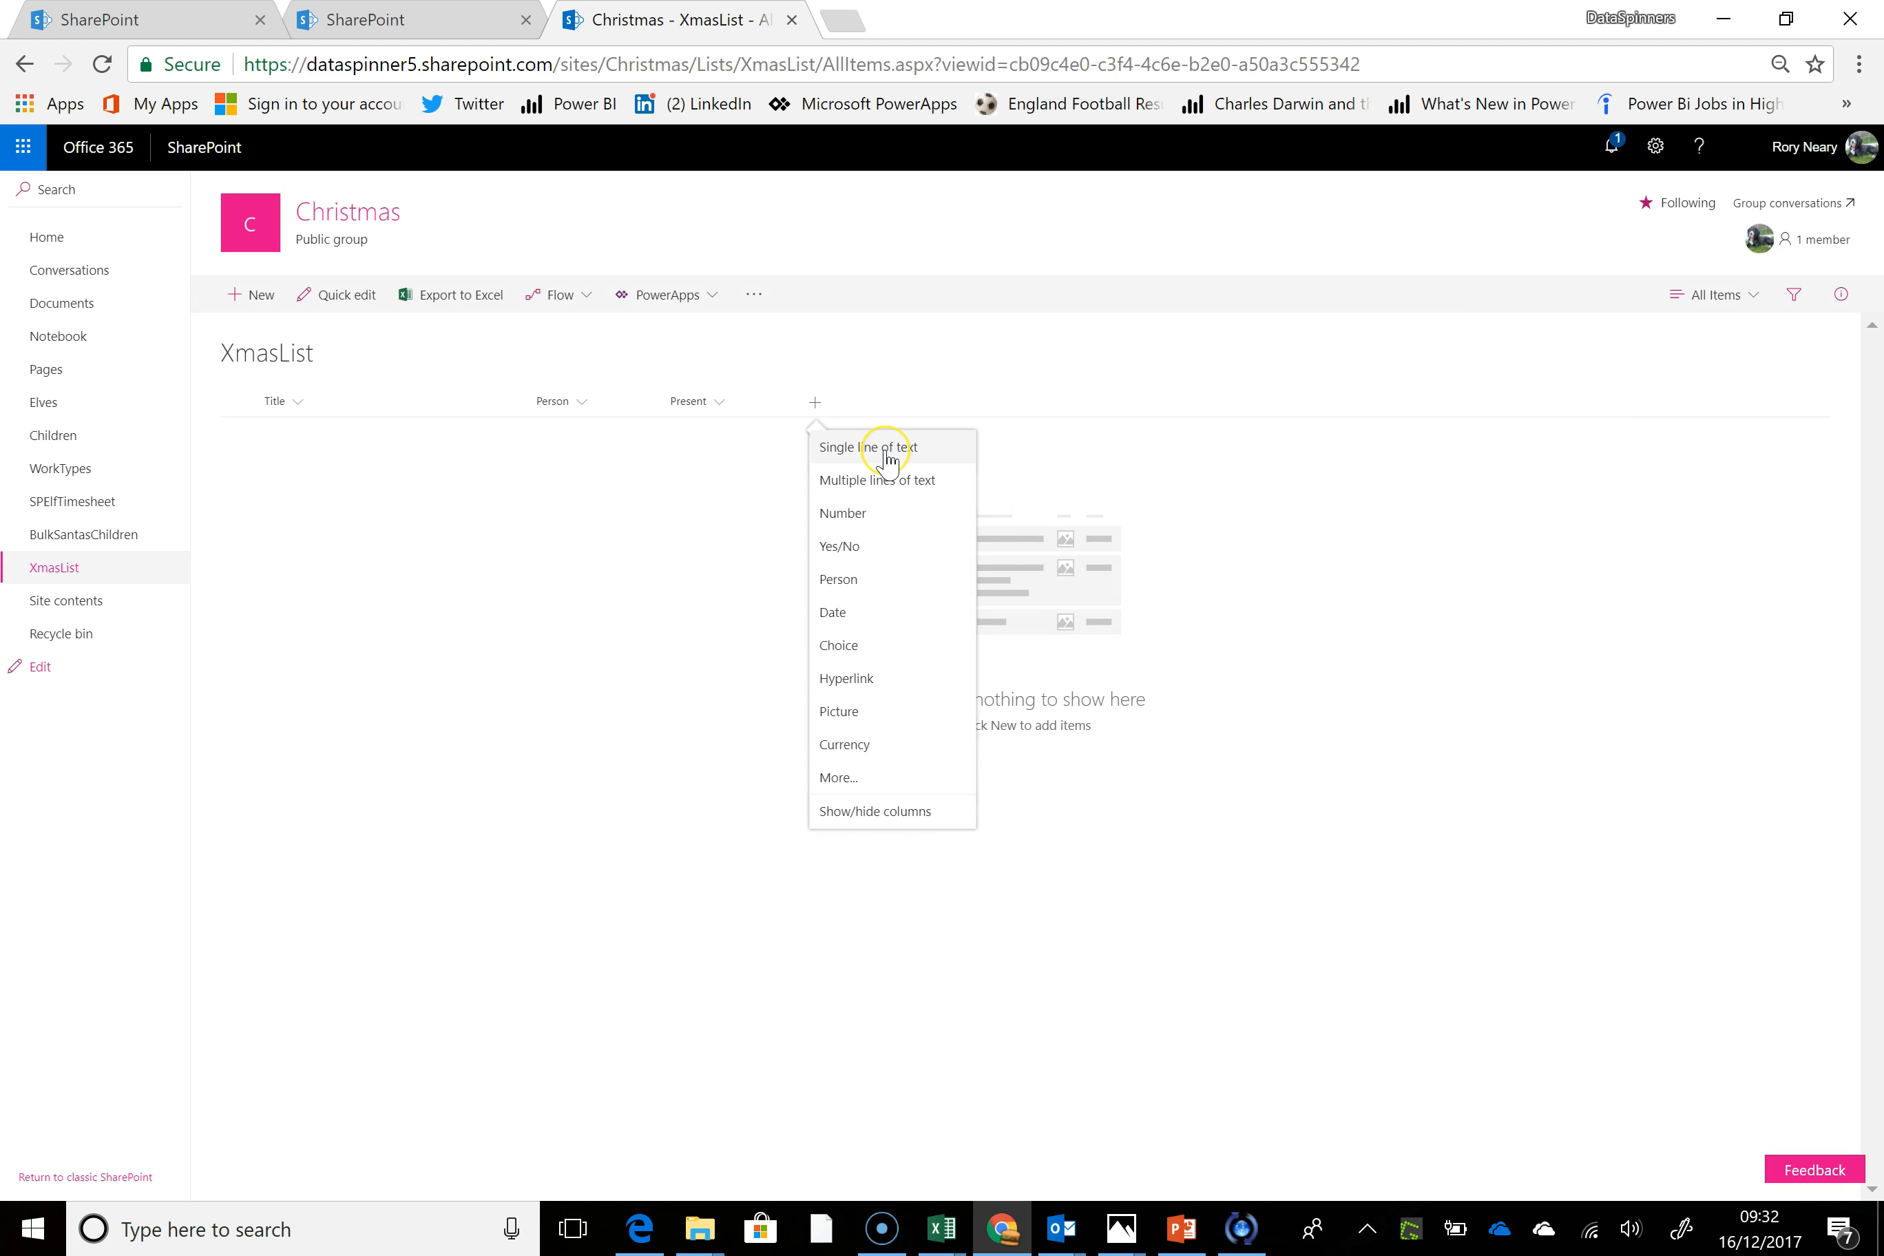
pyautogui.click(877, 527)
pyautogui.click(884, 648)
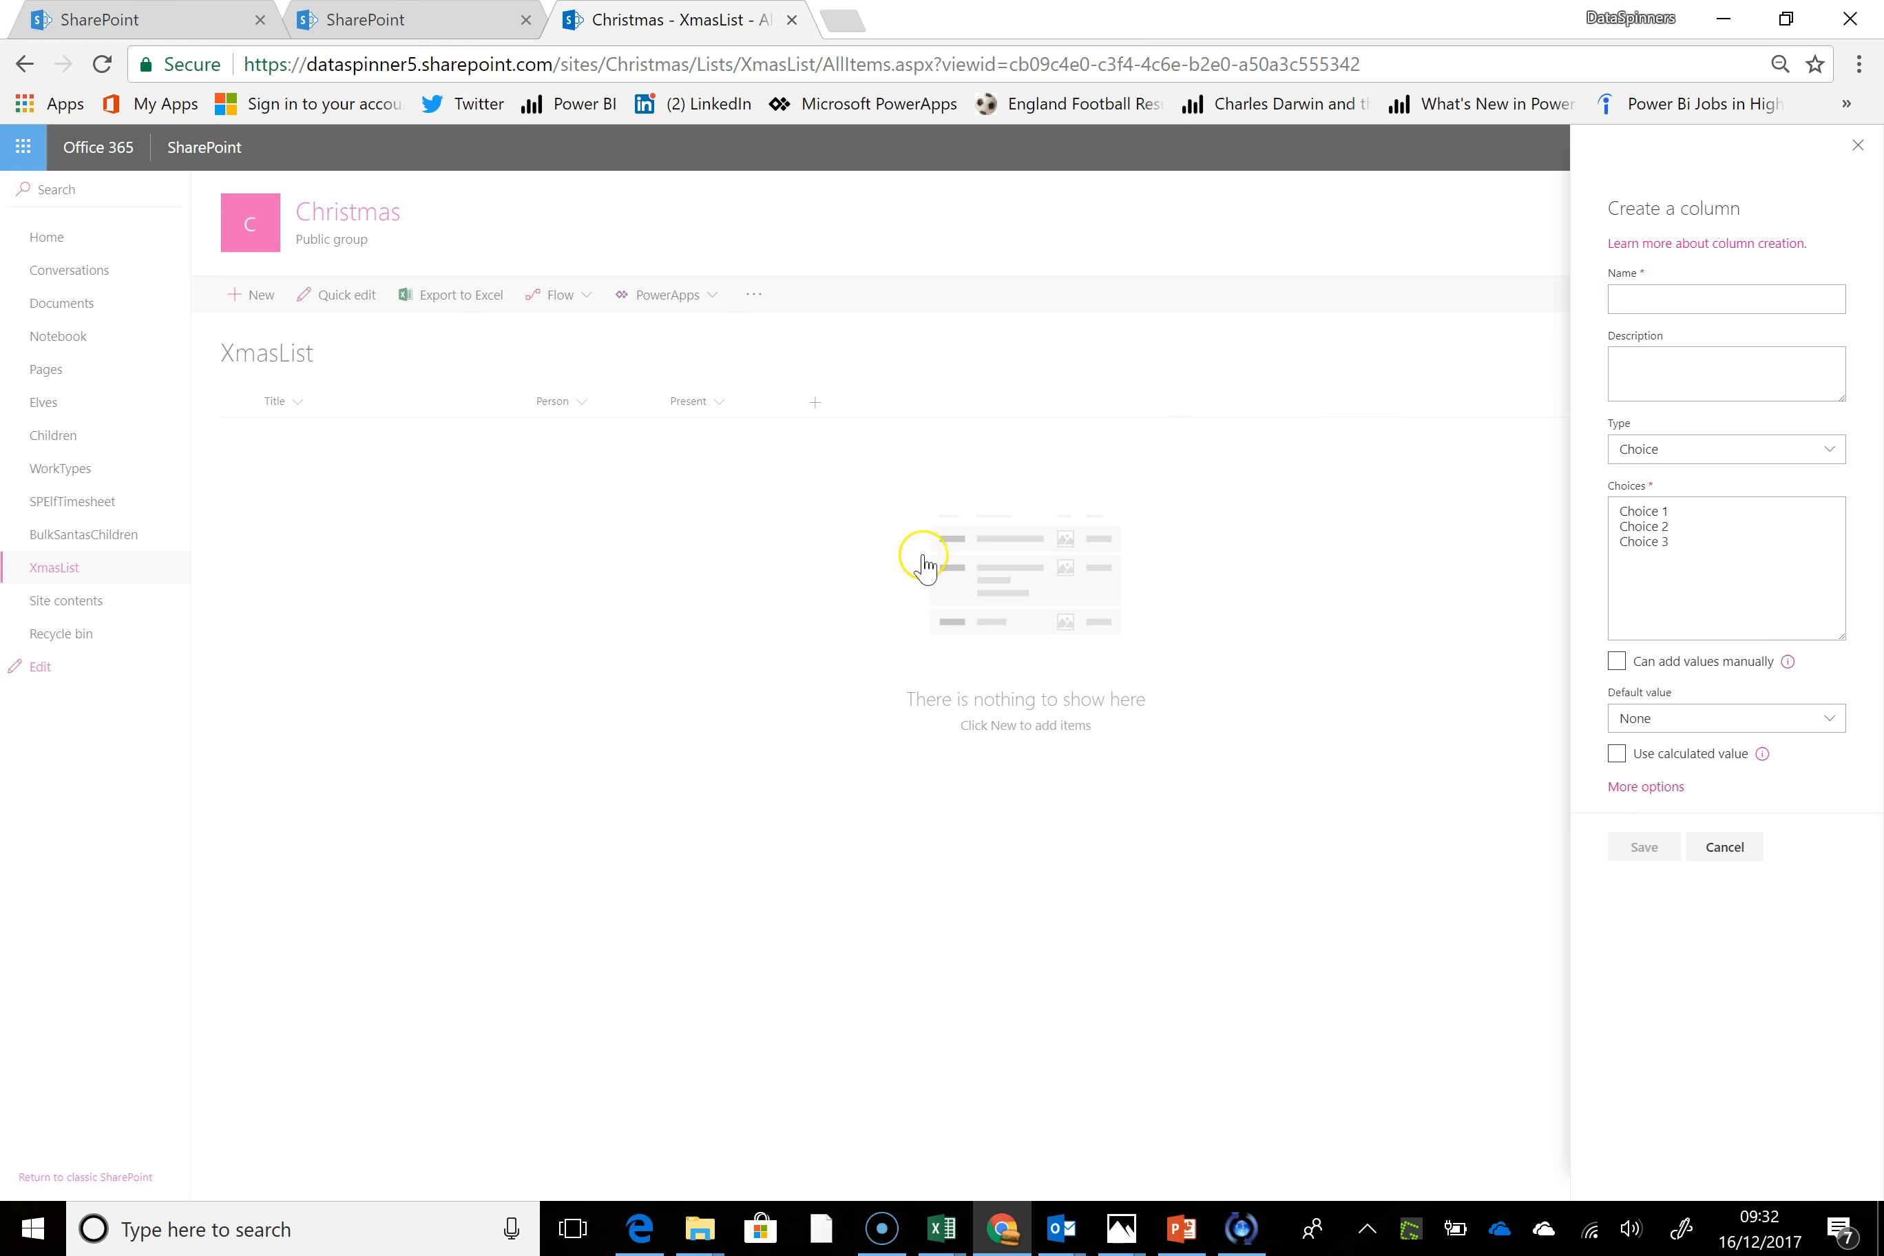
pyautogui.write('P')
pyautogui.click(718, 1250)
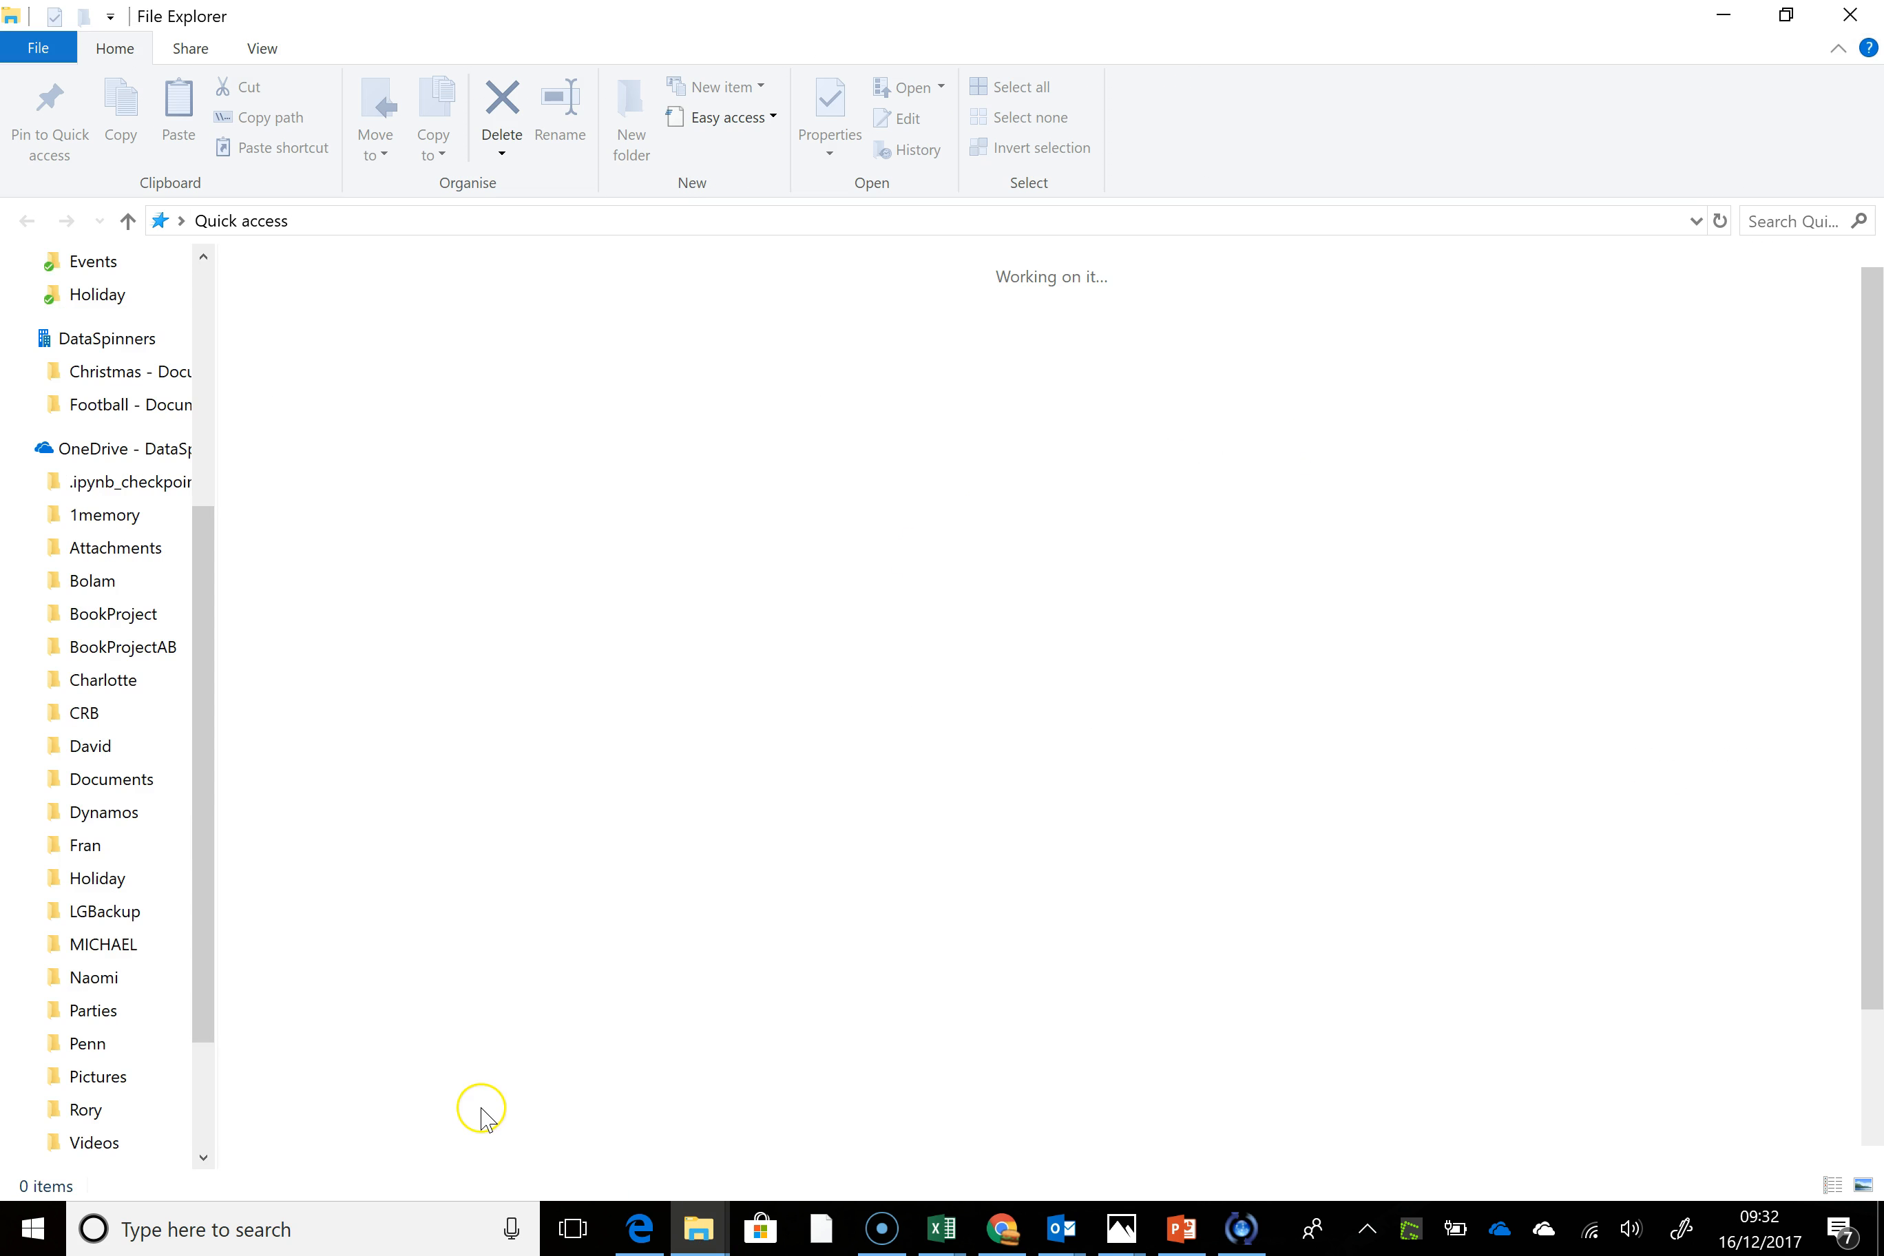
pyautogui.click(1863, 20)
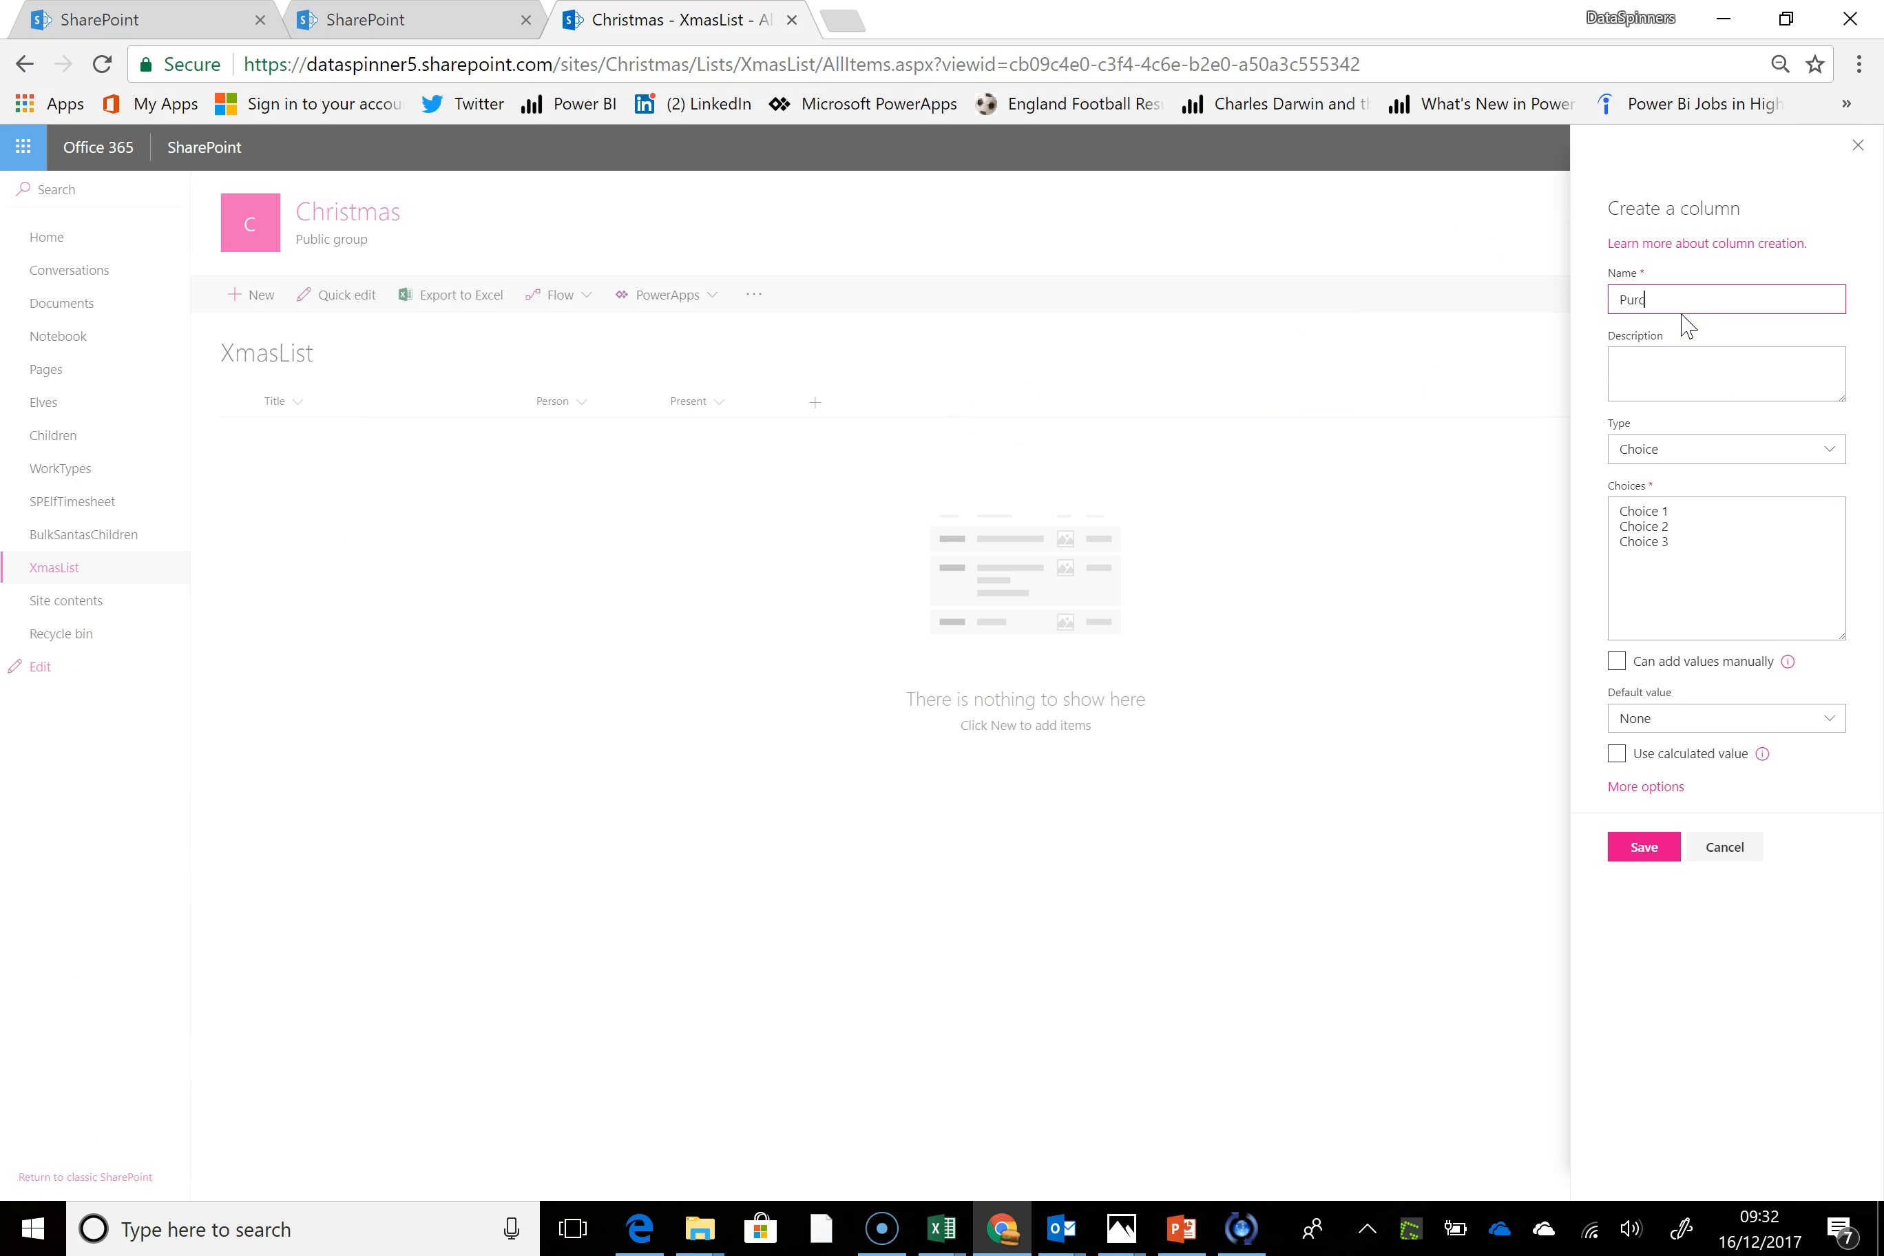
pyautogui.write('urchased')
# Replace the Purchased column's default choices with Yes and No, and save the column
pyautogui.moveTo(1683, 542); pyautogui.dragTo(1541, 474)
pyautogui.write('Yes')
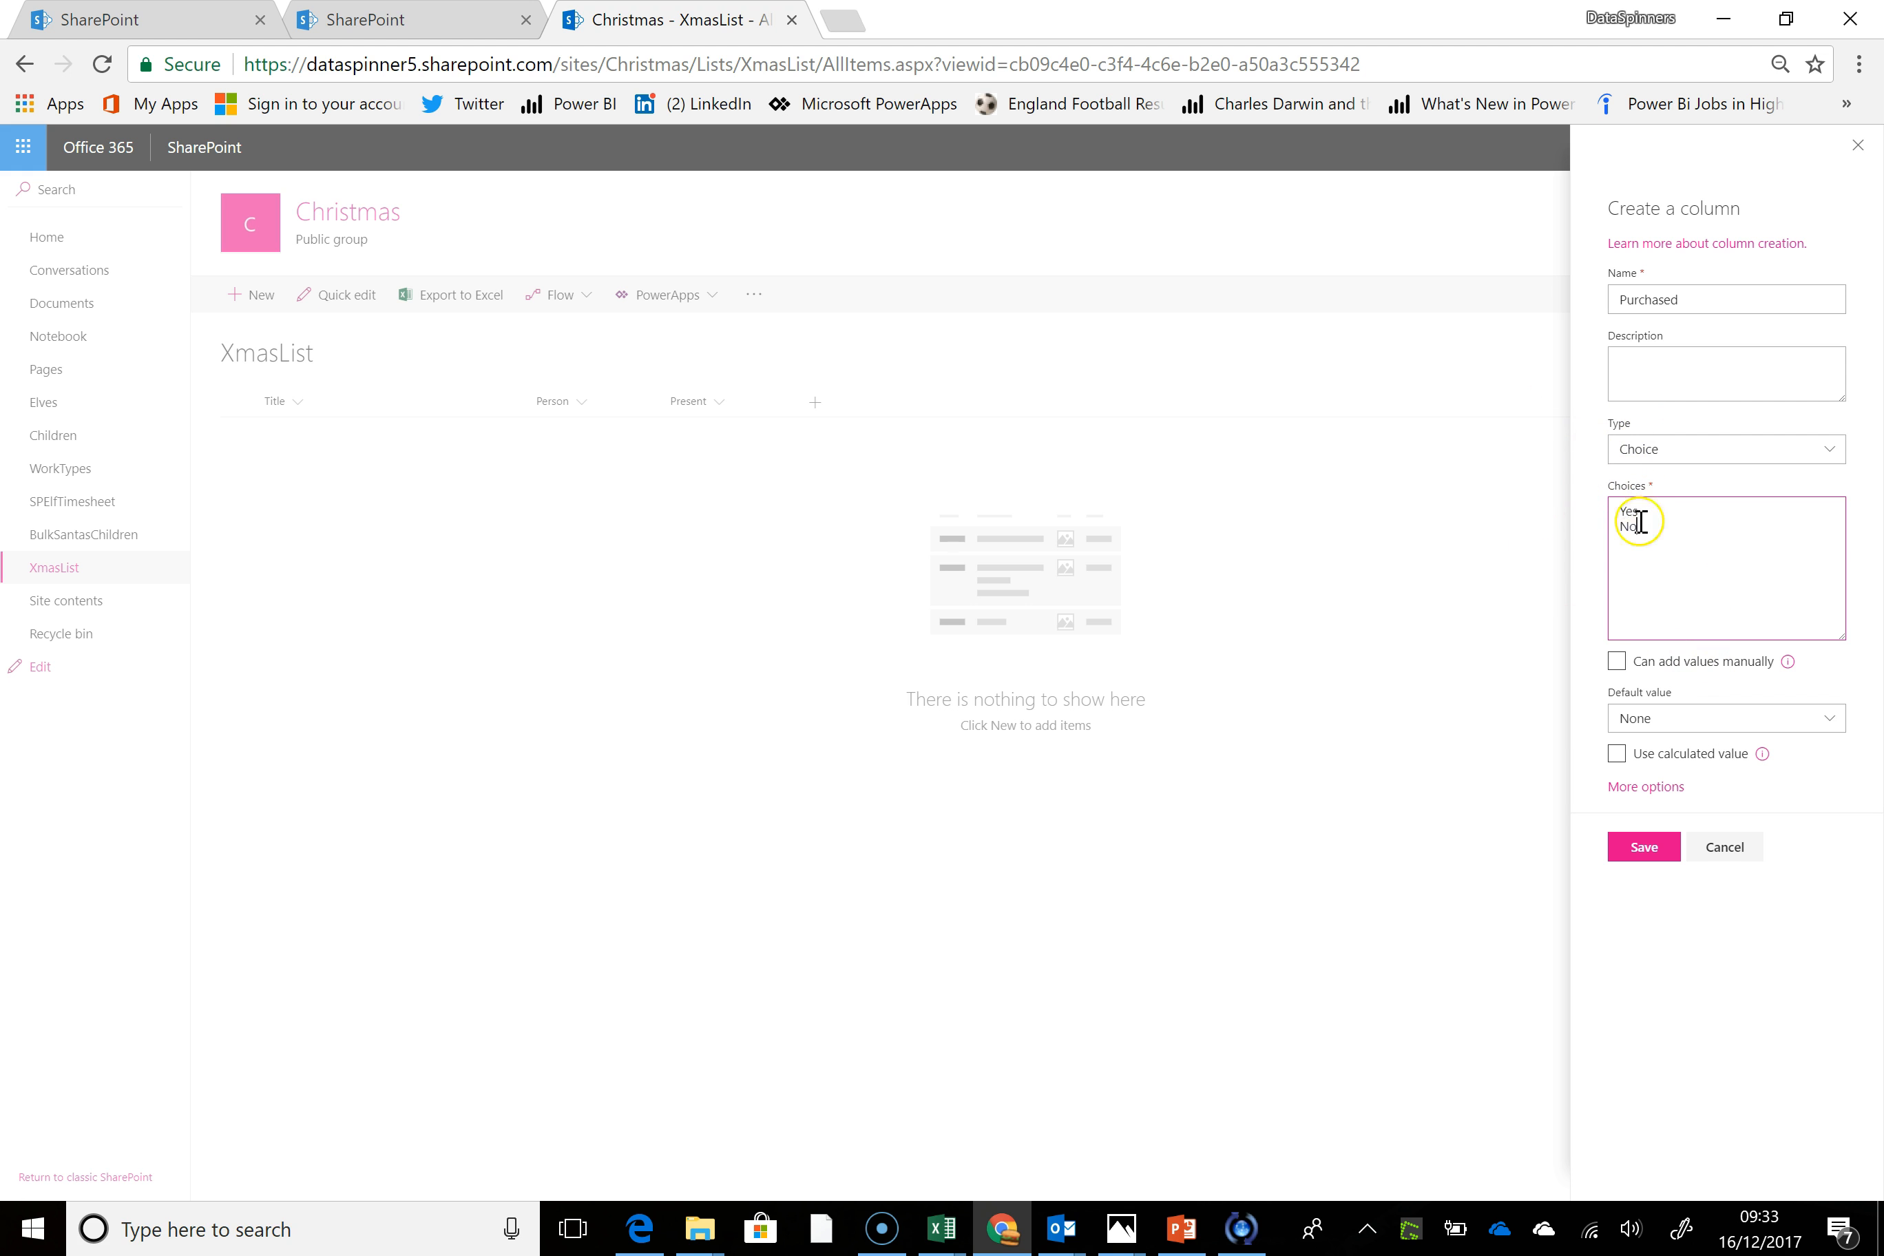
pyautogui.click(1646, 848)
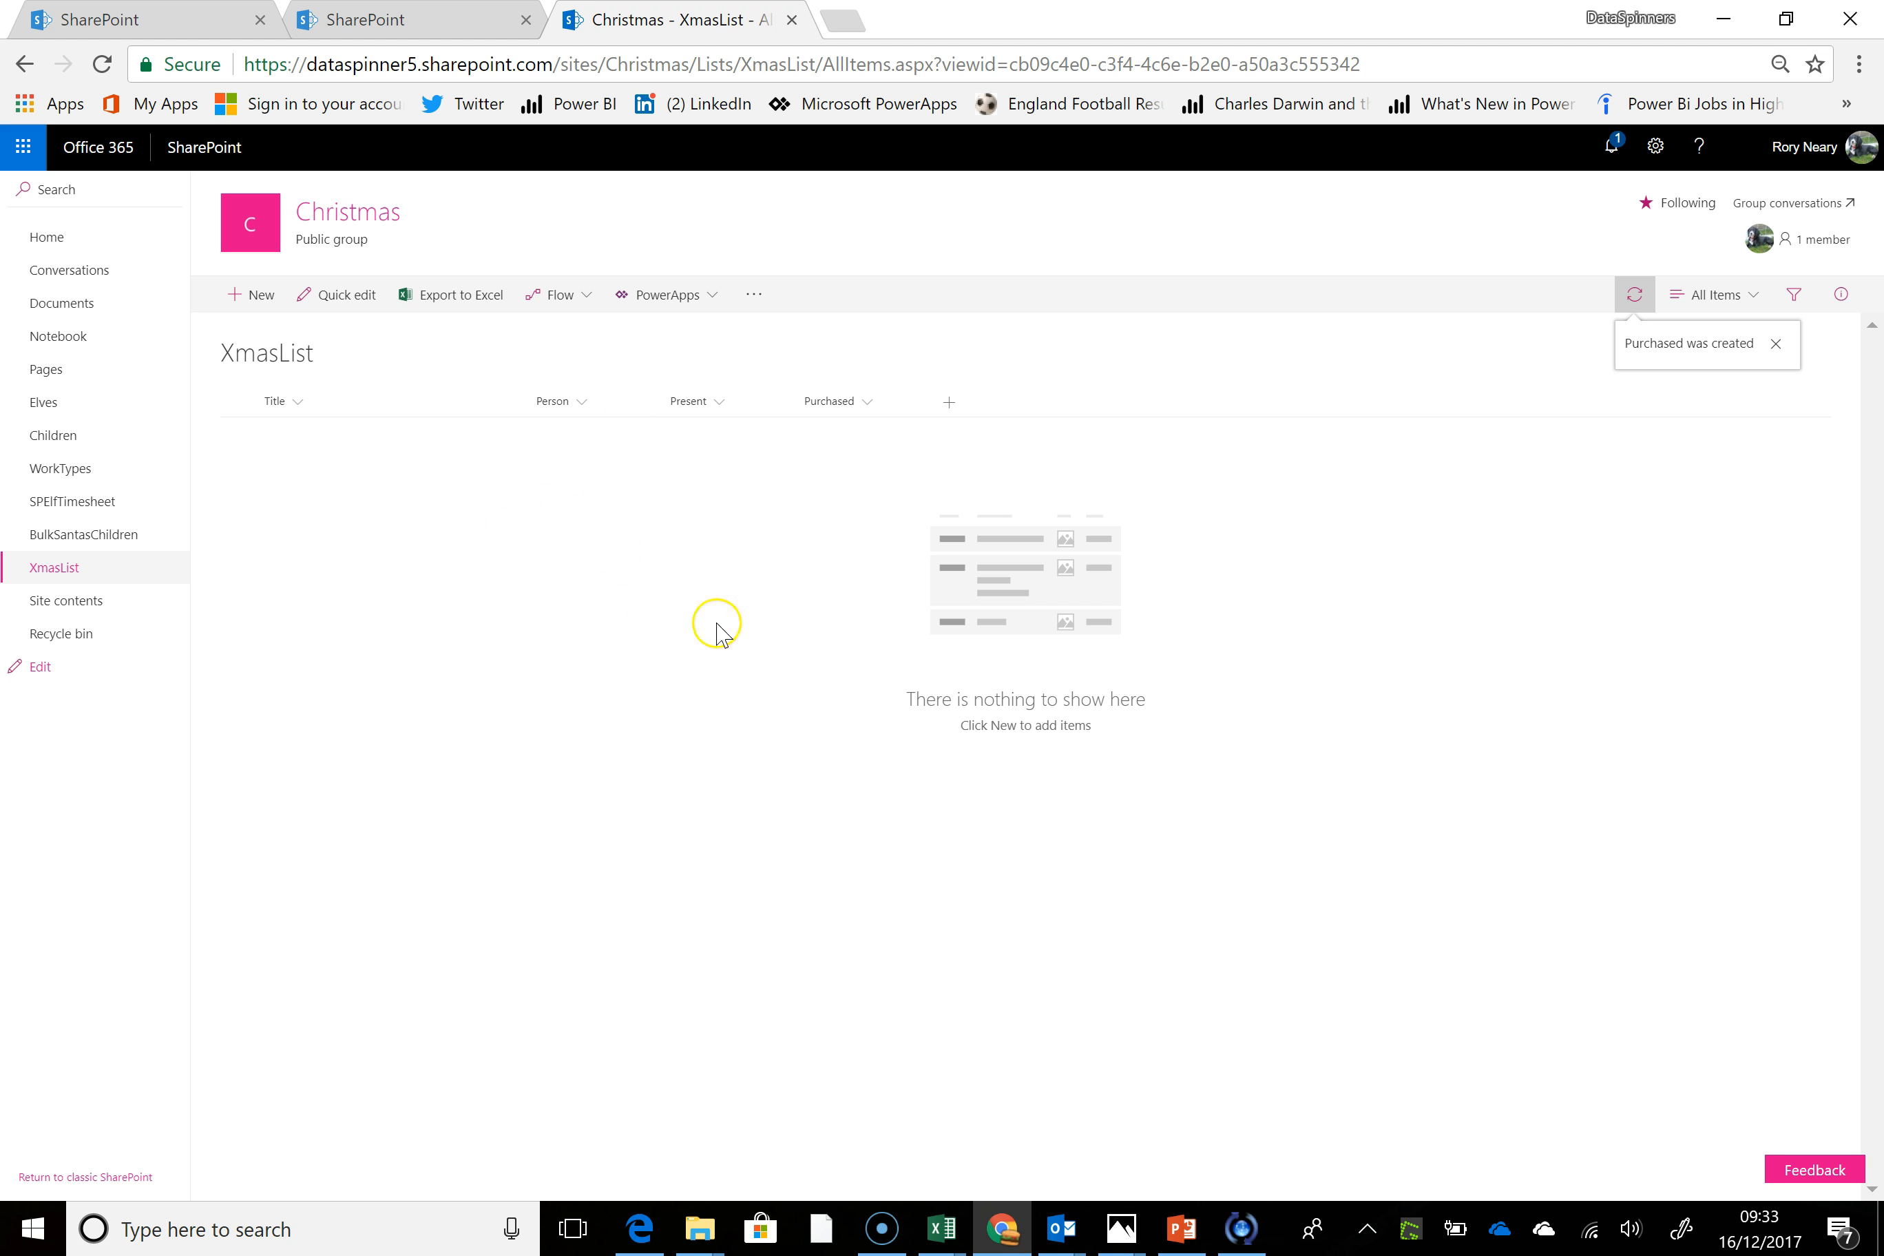
# Open the list settings page for XmasList
pyautogui.click(299, 403)
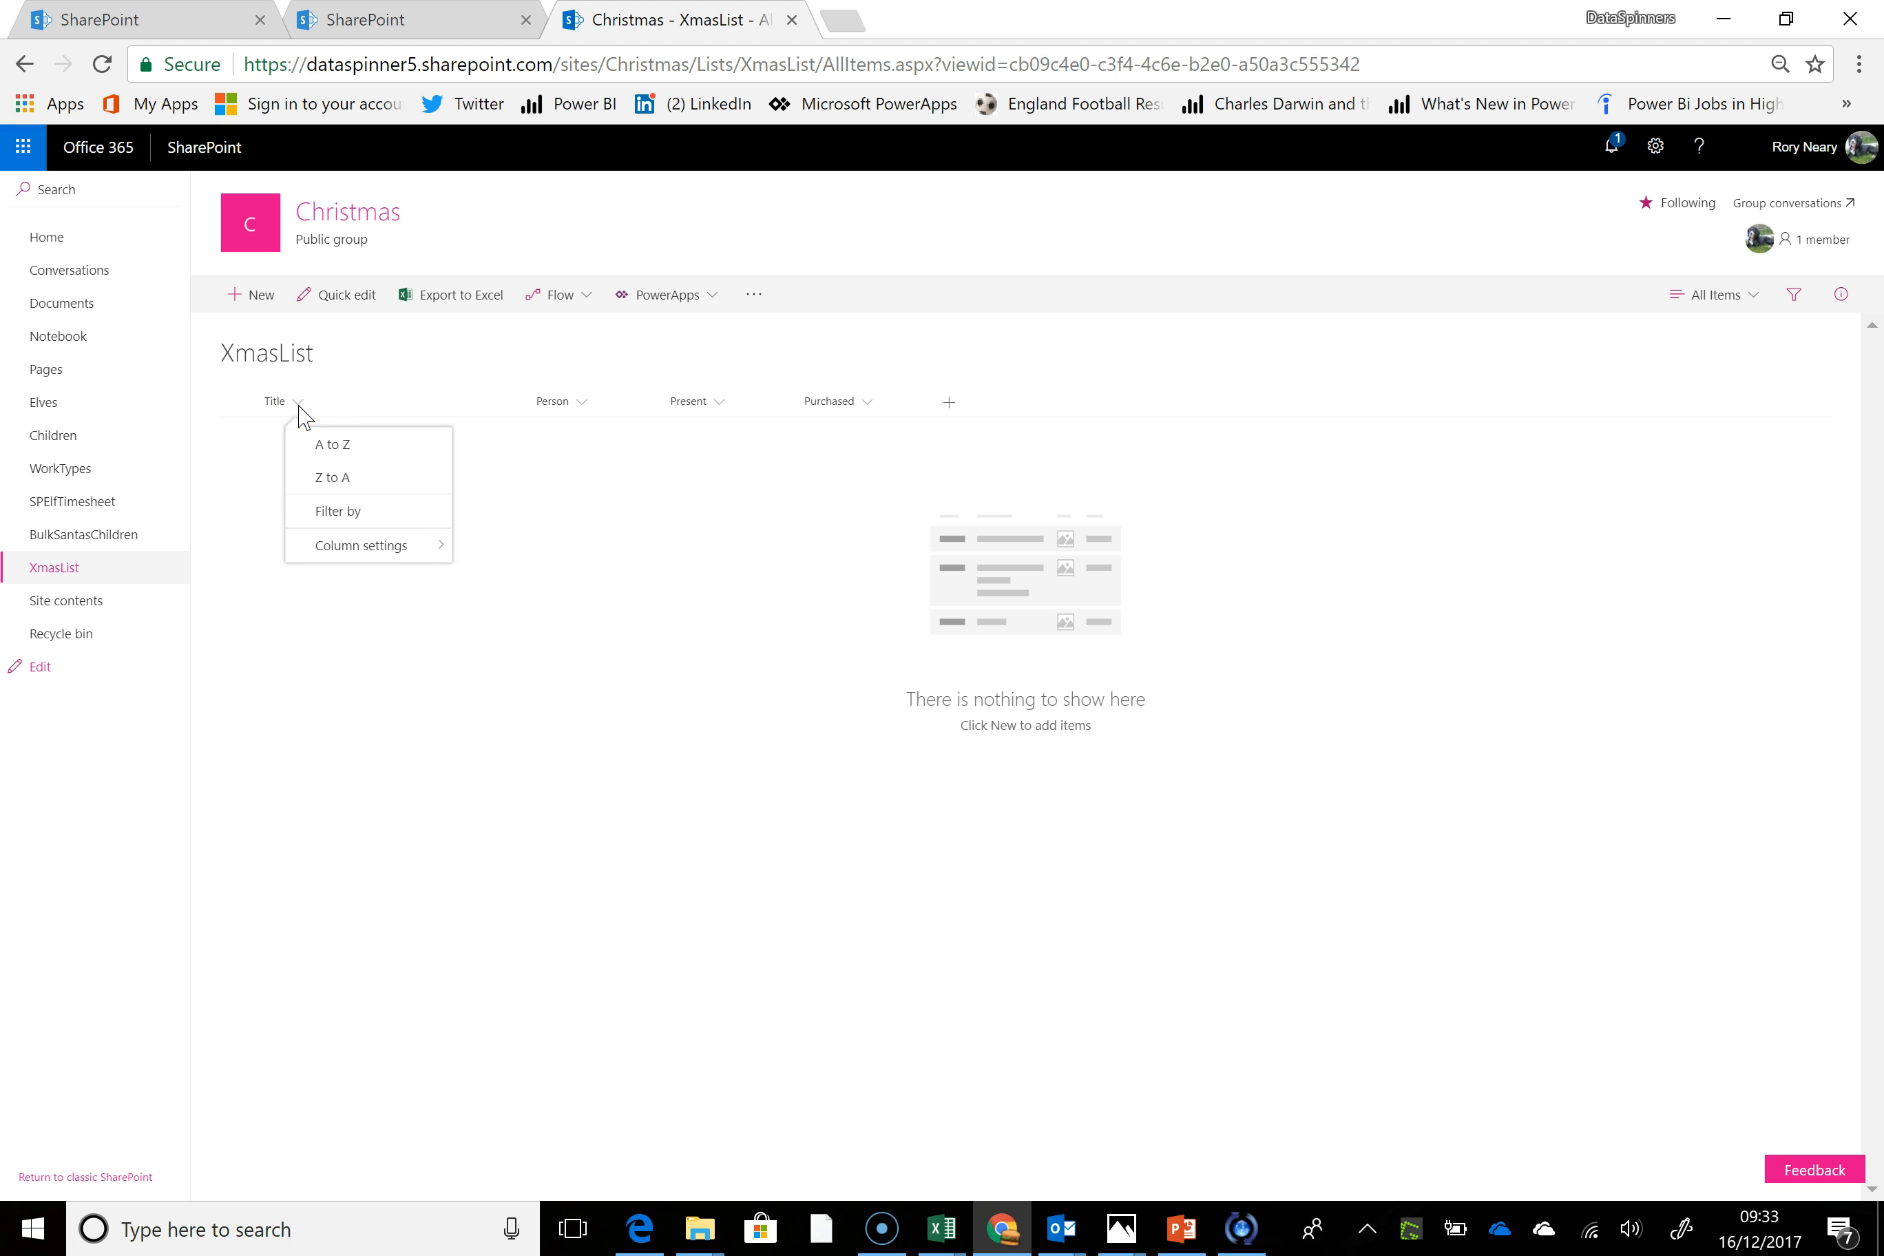
pyautogui.click(402, 548)
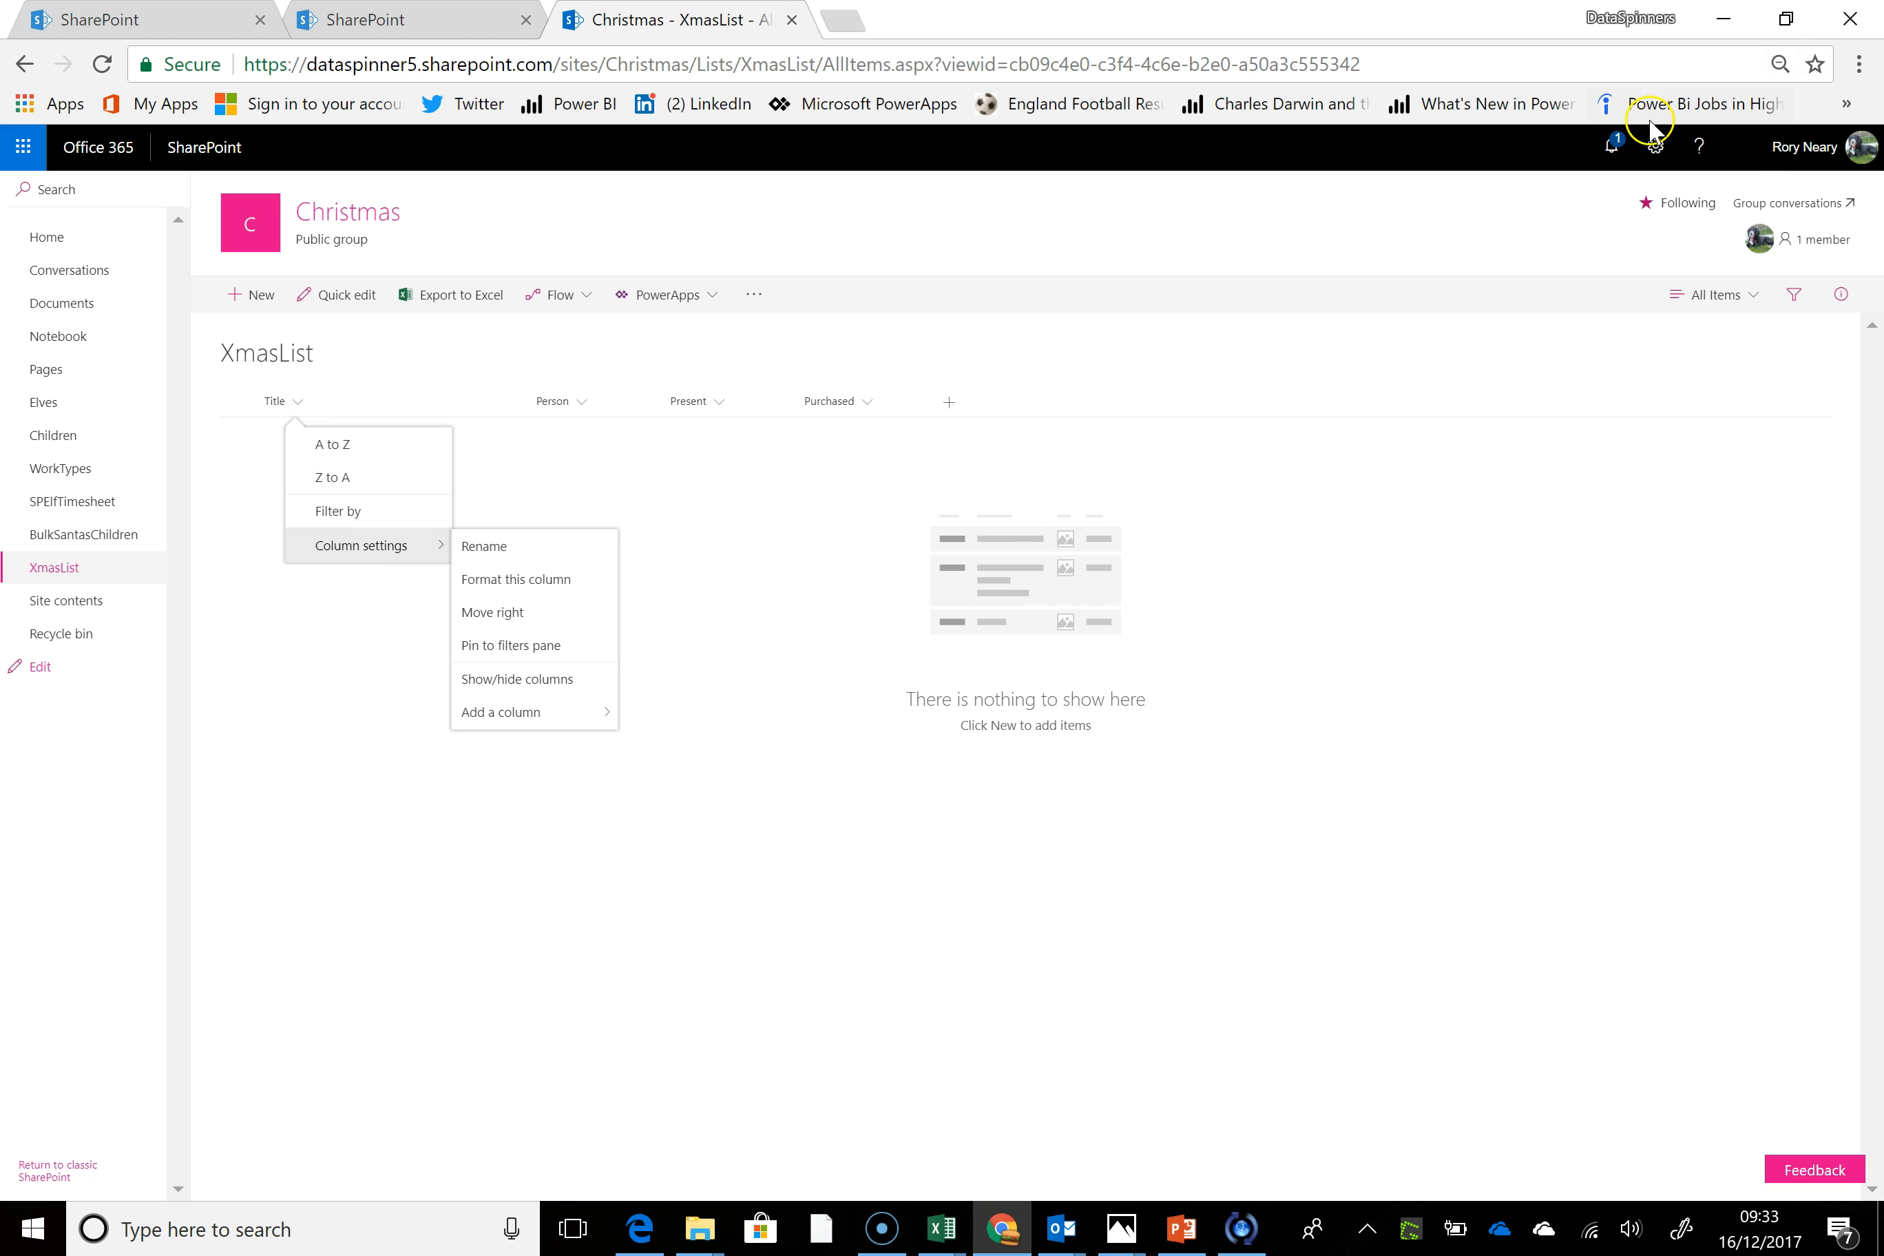
pyautogui.click(1656, 148)
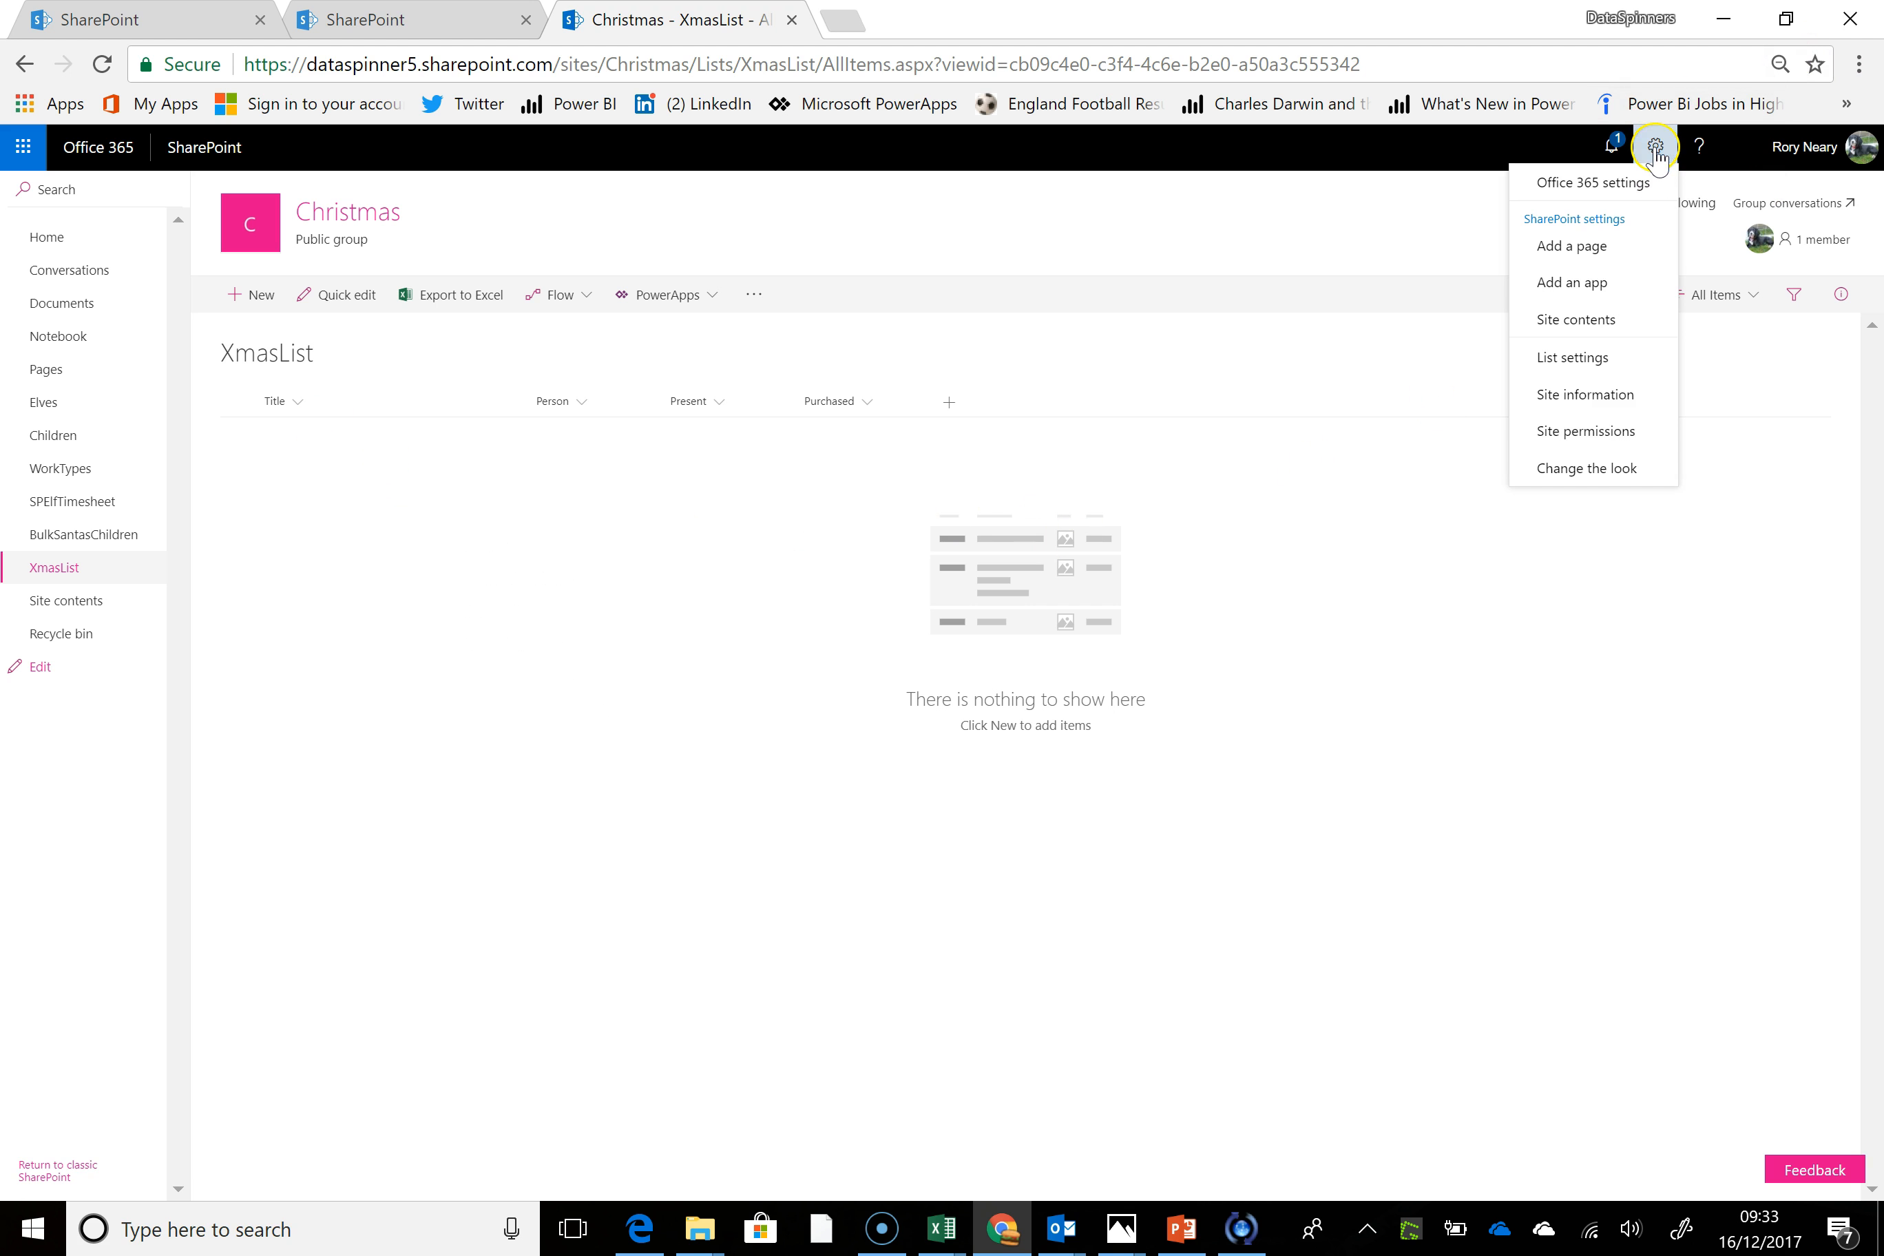
pyautogui.click(1628, 359)
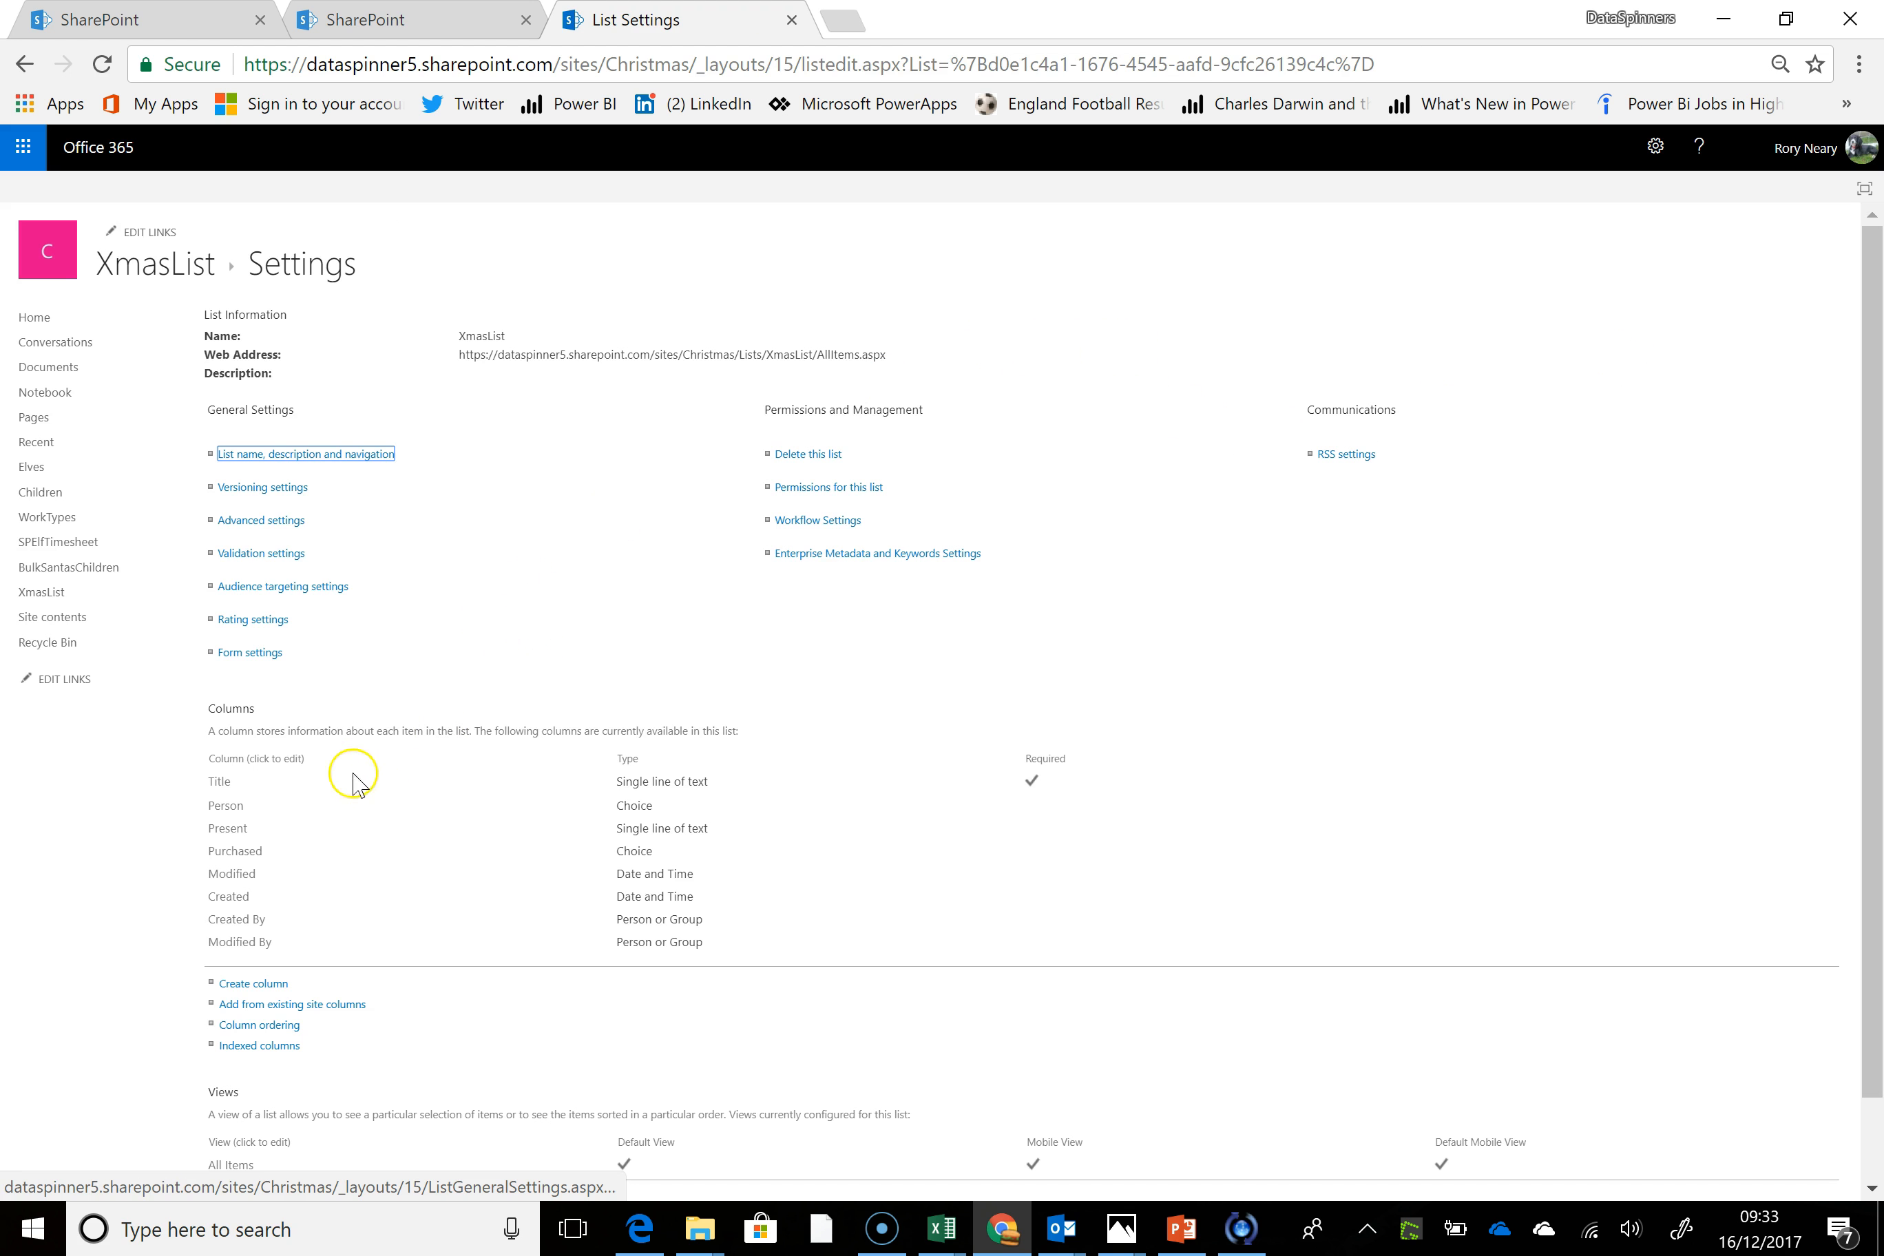
# Set the Title column's default value to 1, save the change, and return to the XmasList items view
pyautogui.click(219, 783)
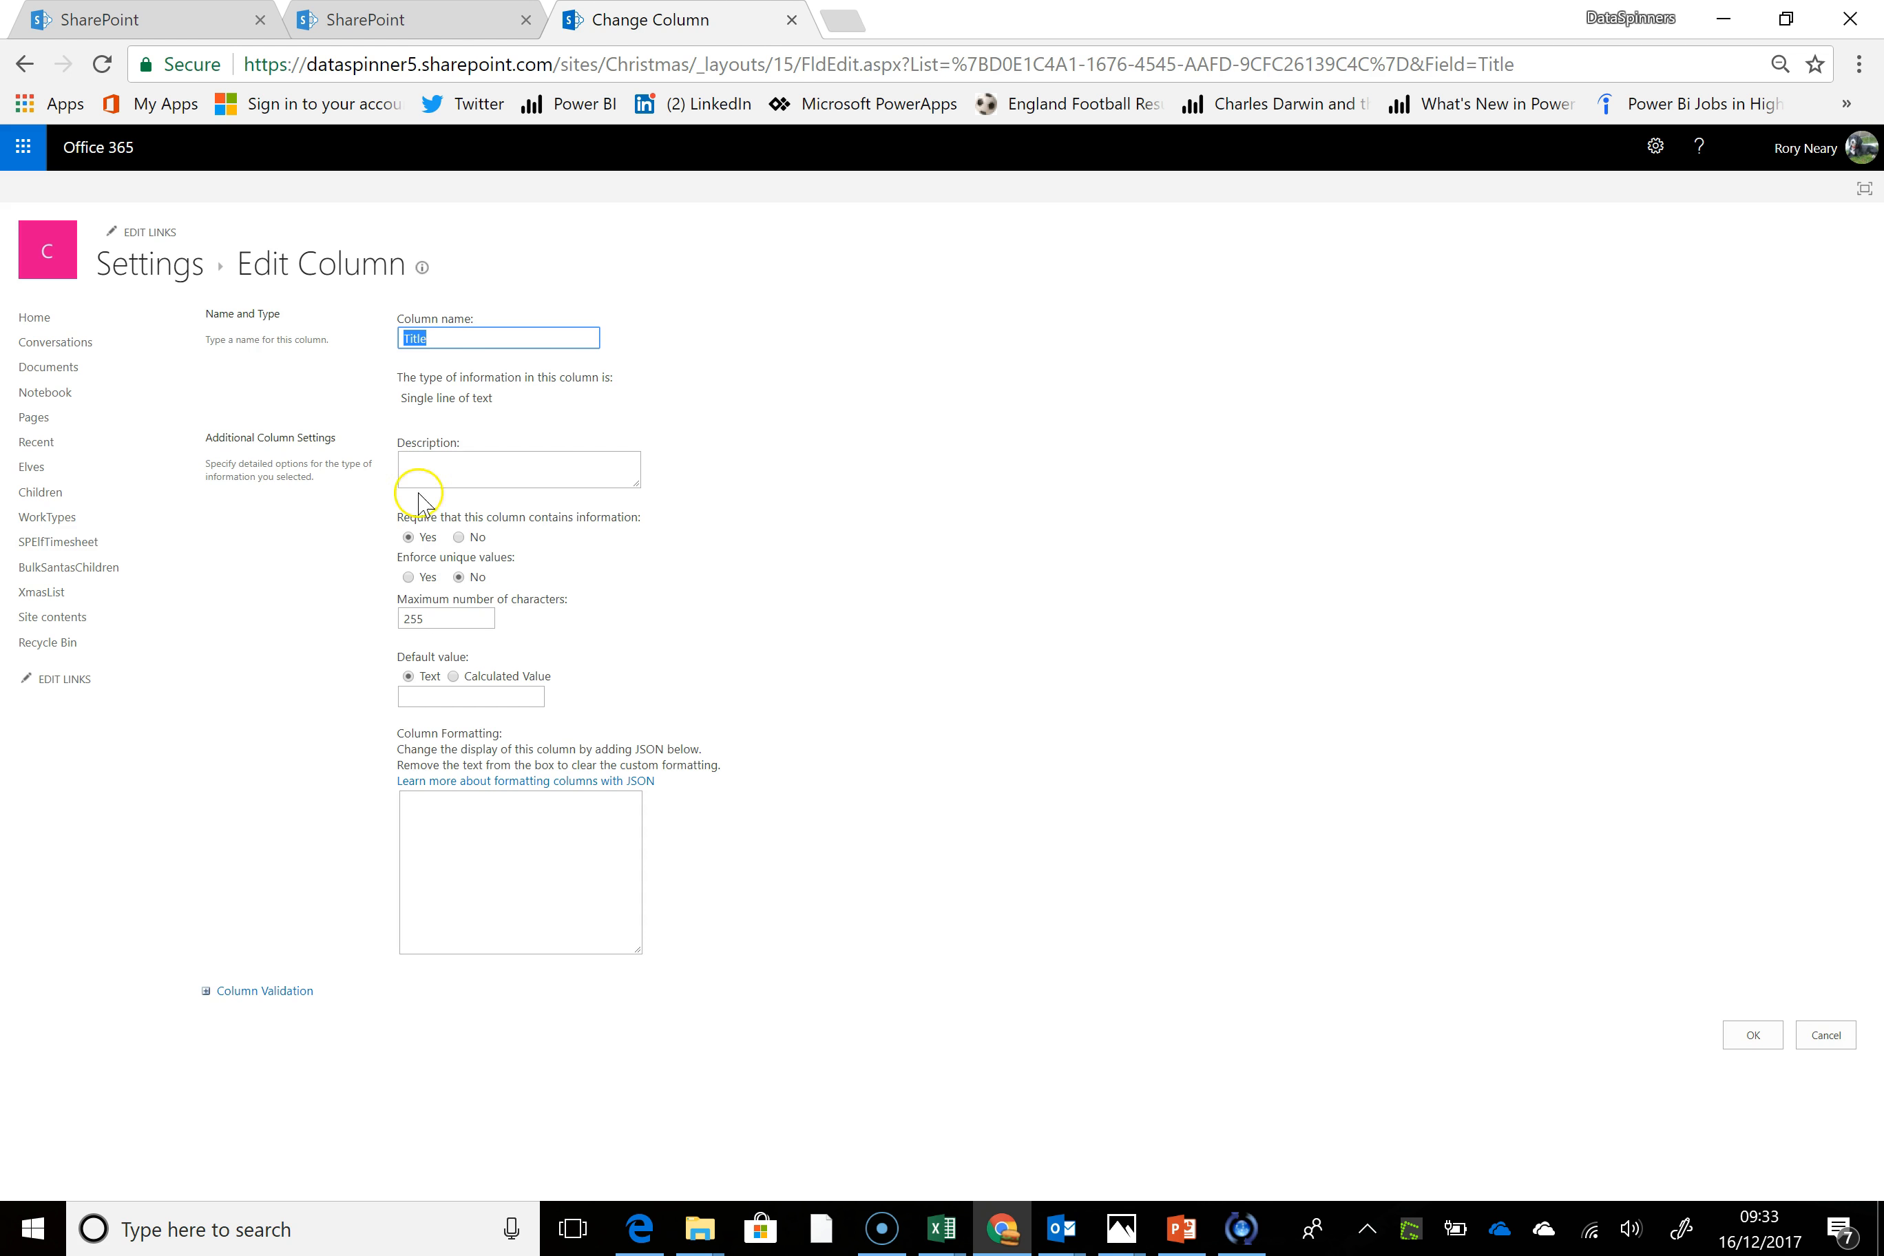
pyautogui.click(474, 693)
pyautogui.write('1')
pyautogui.click(476, 822)
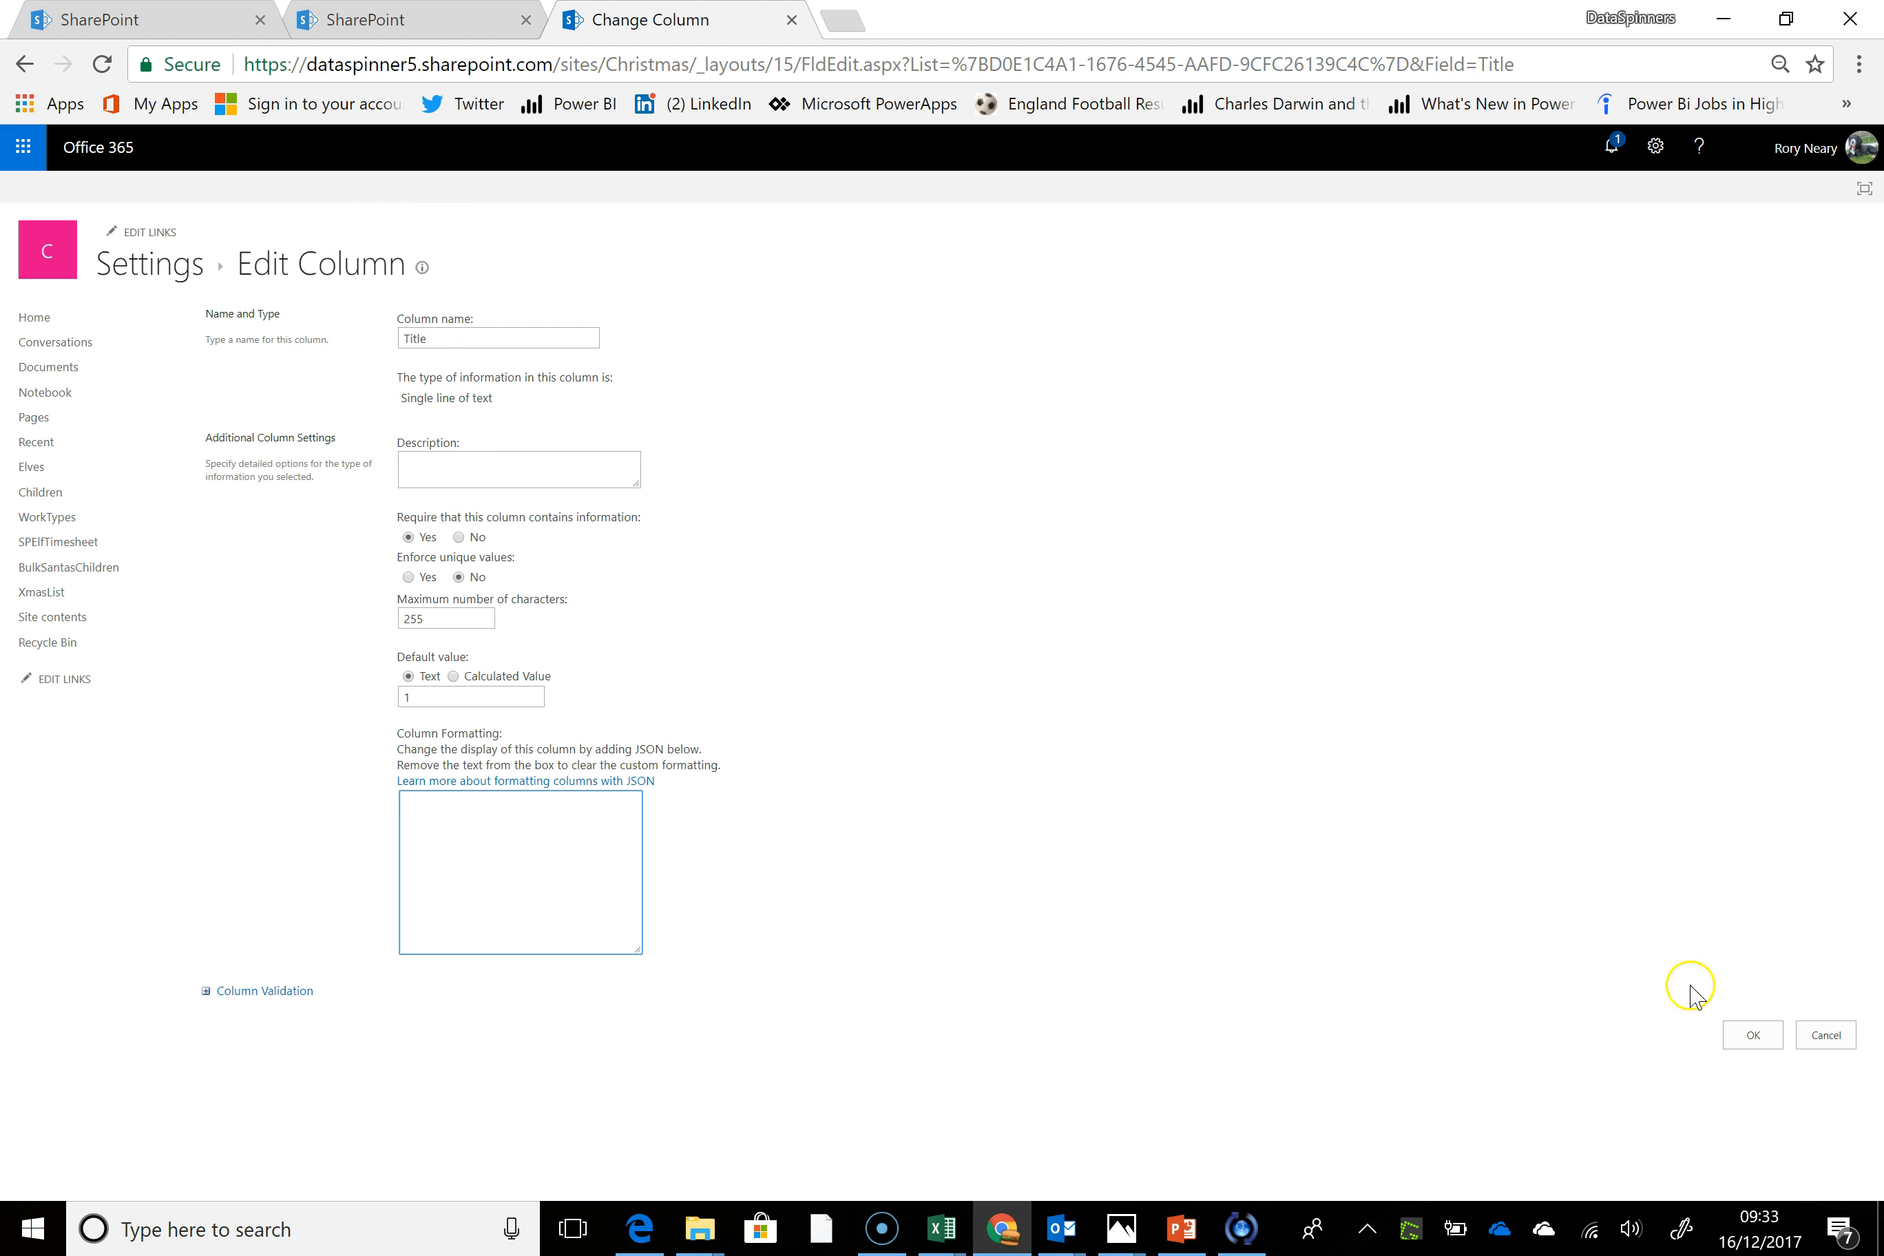
pyautogui.click(1753, 1037)
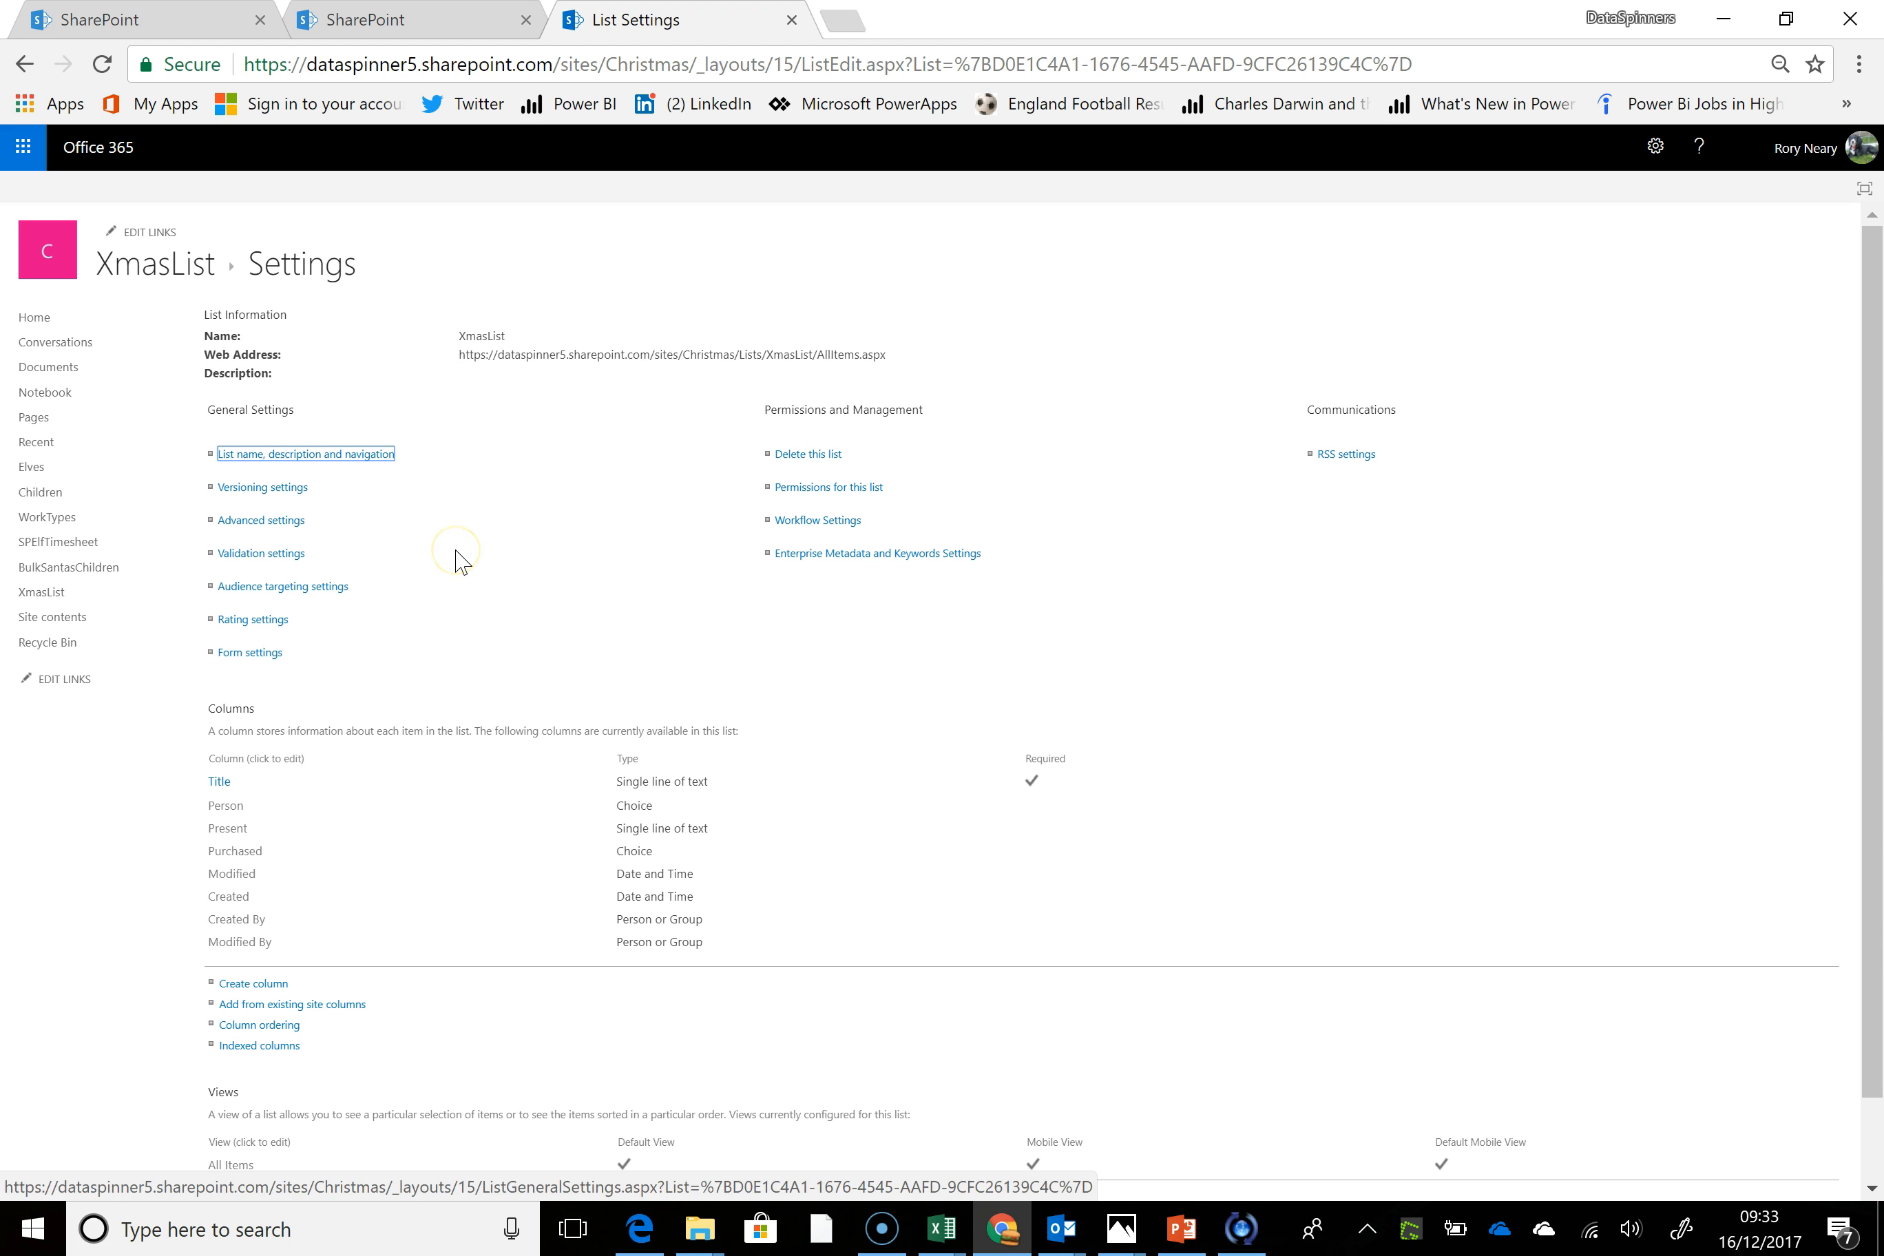
pyautogui.click(53, 593)
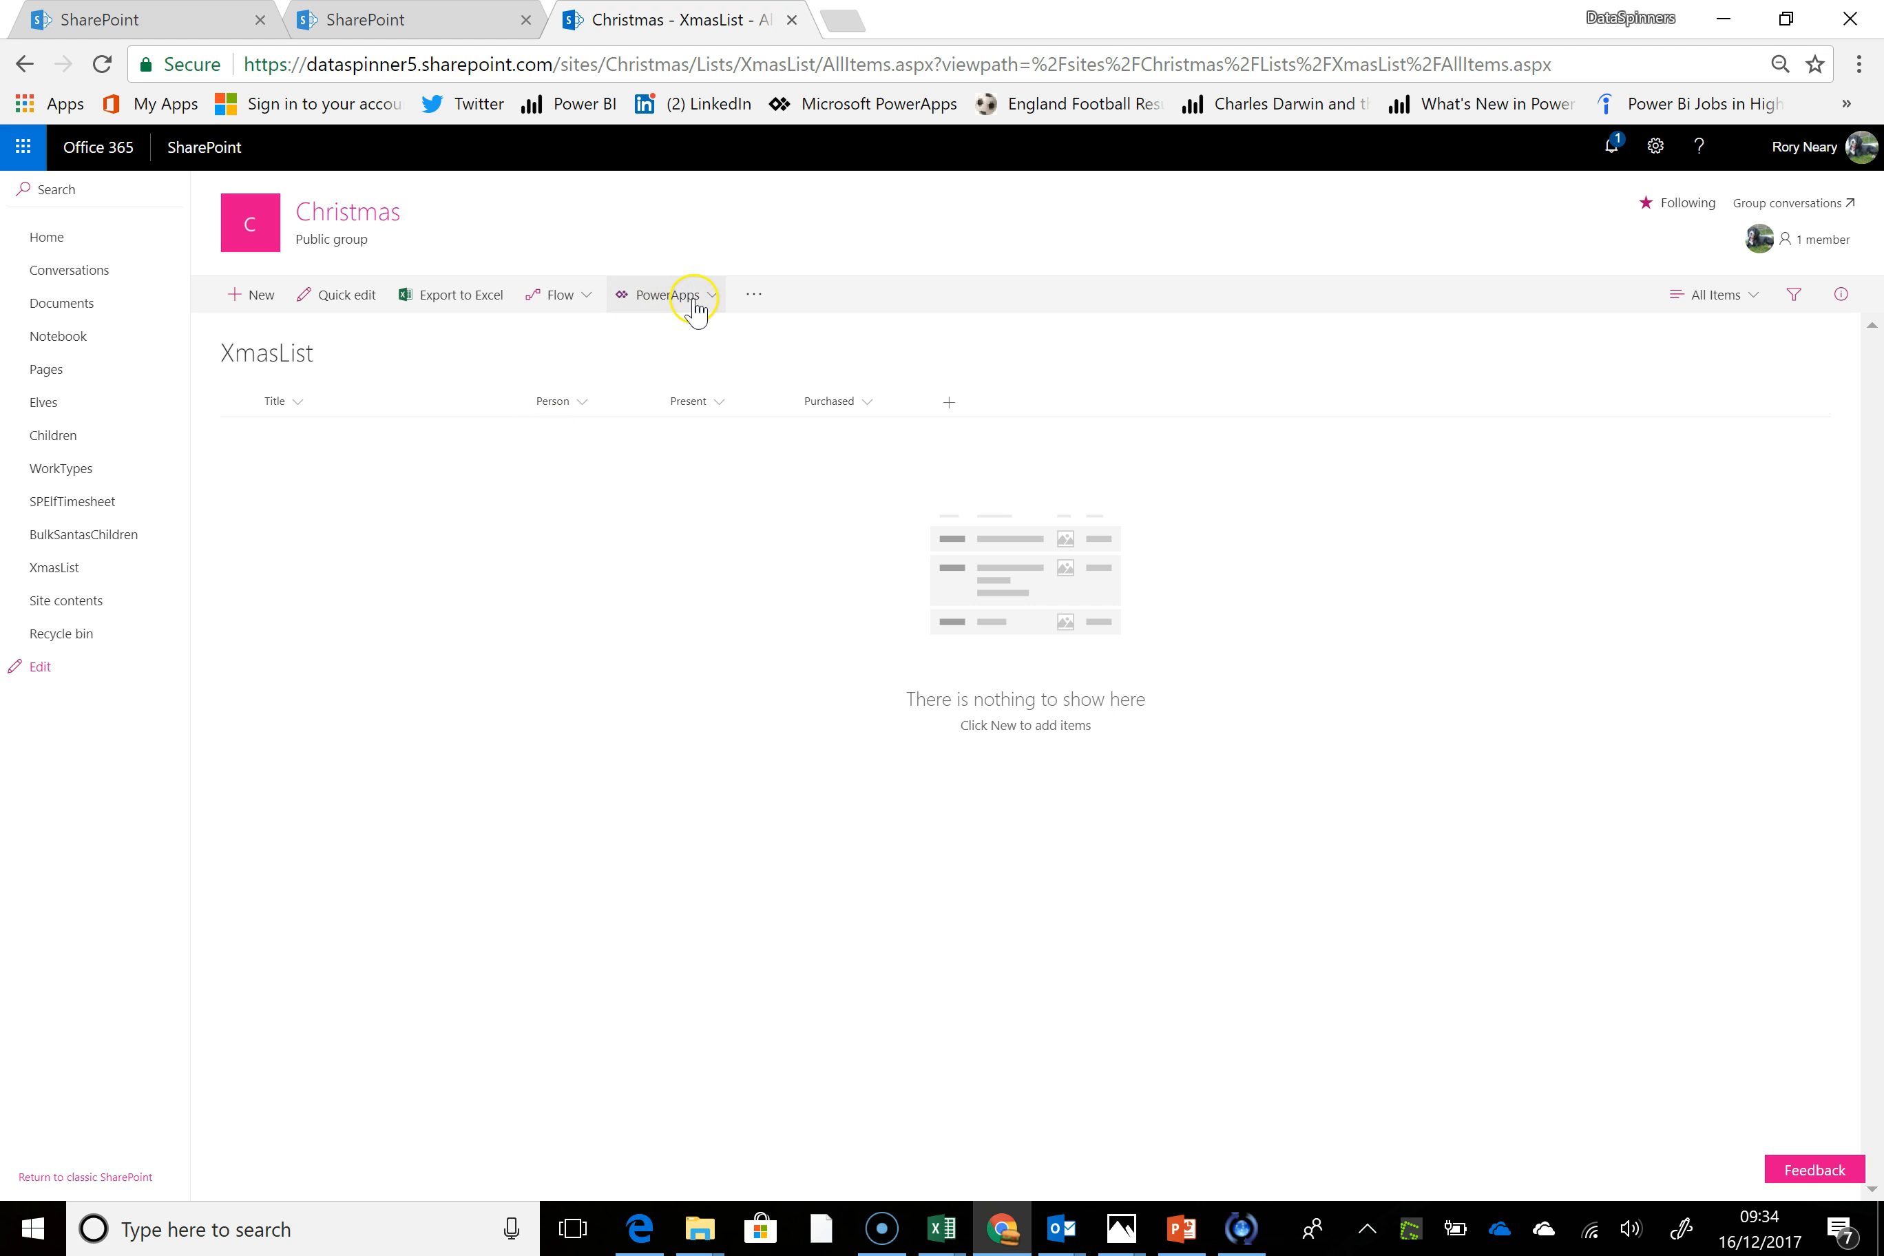
# Create a PowerApps app named XmasList from the SharePoint list
pyautogui.click(668, 298)
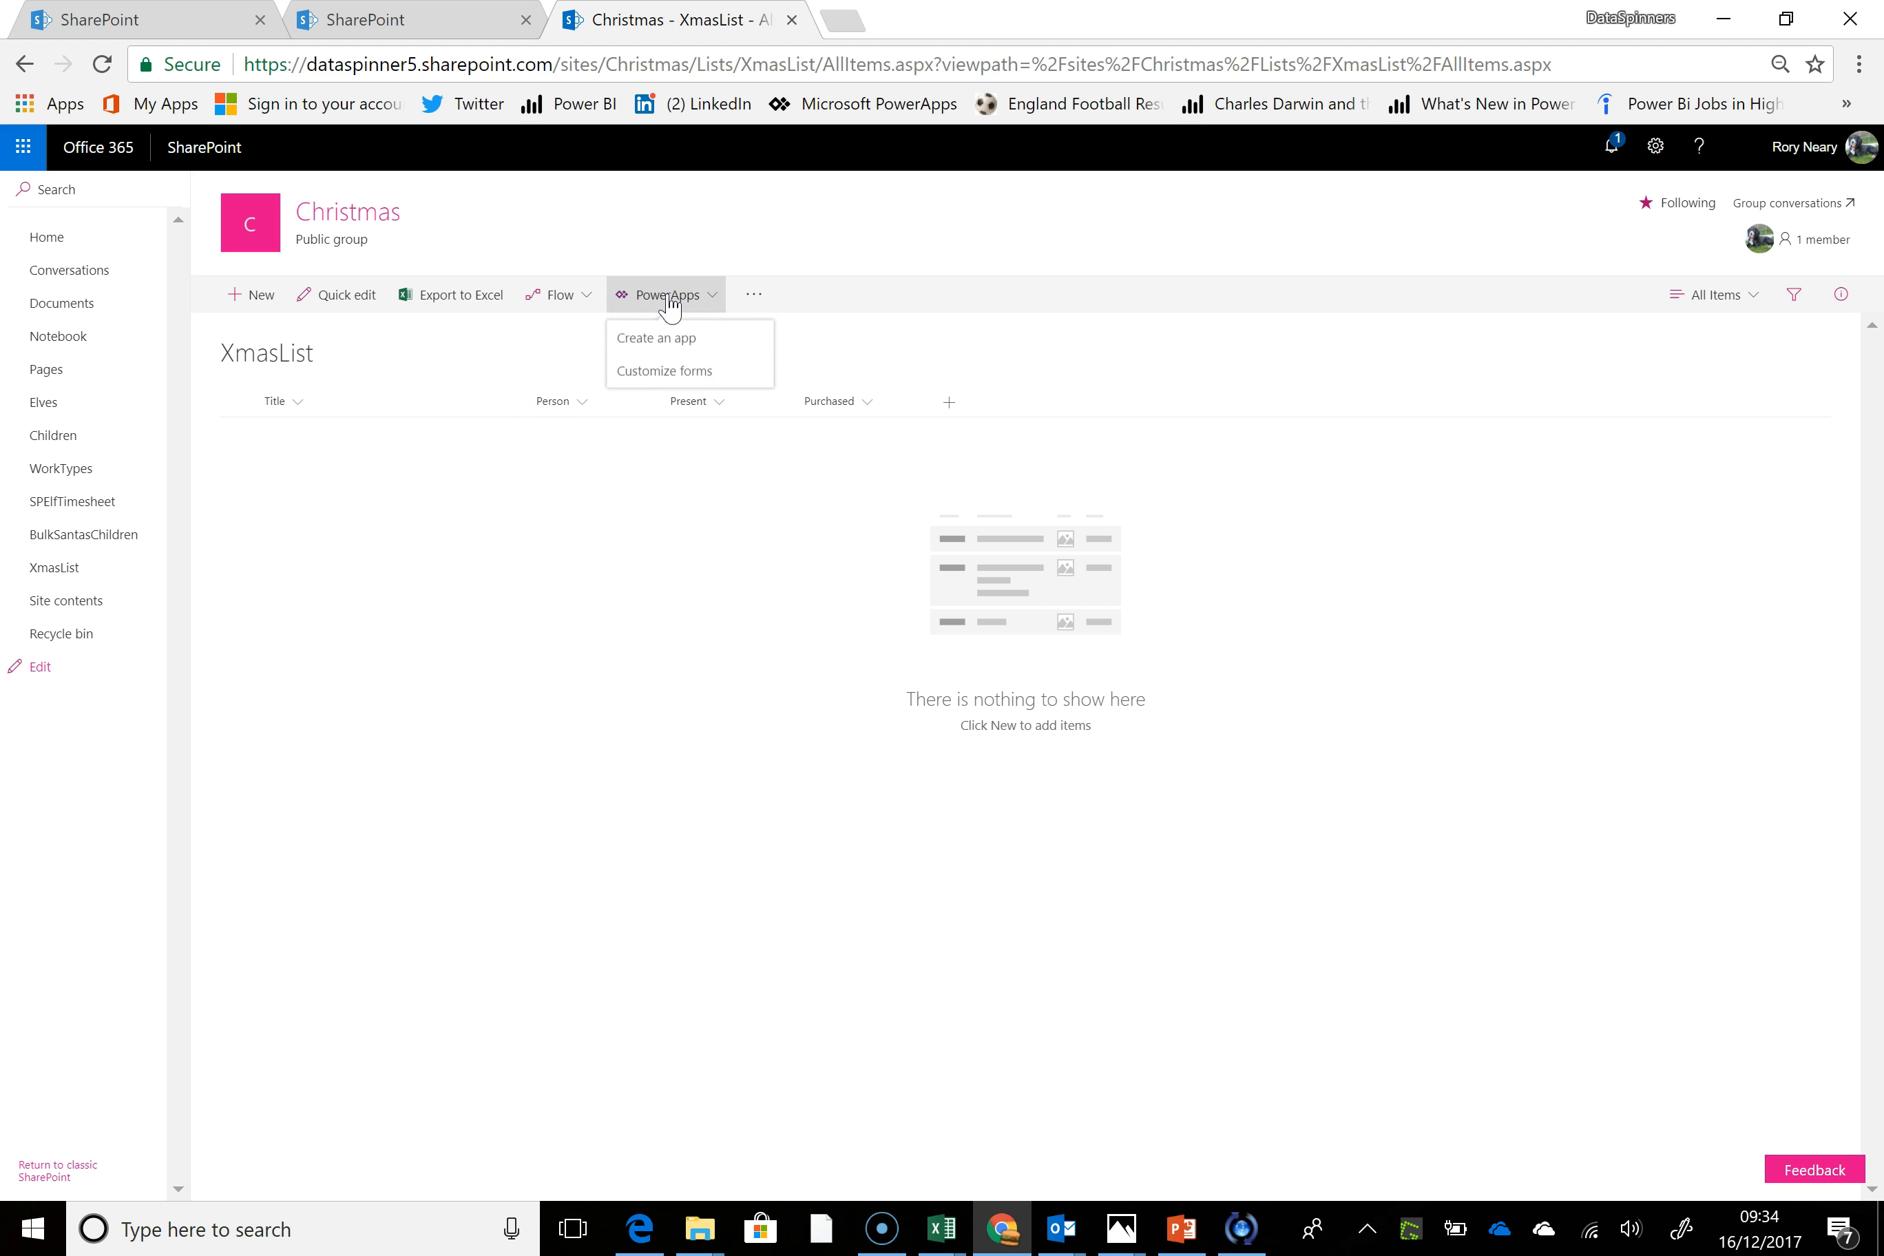
pyautogui.click(681, 335)
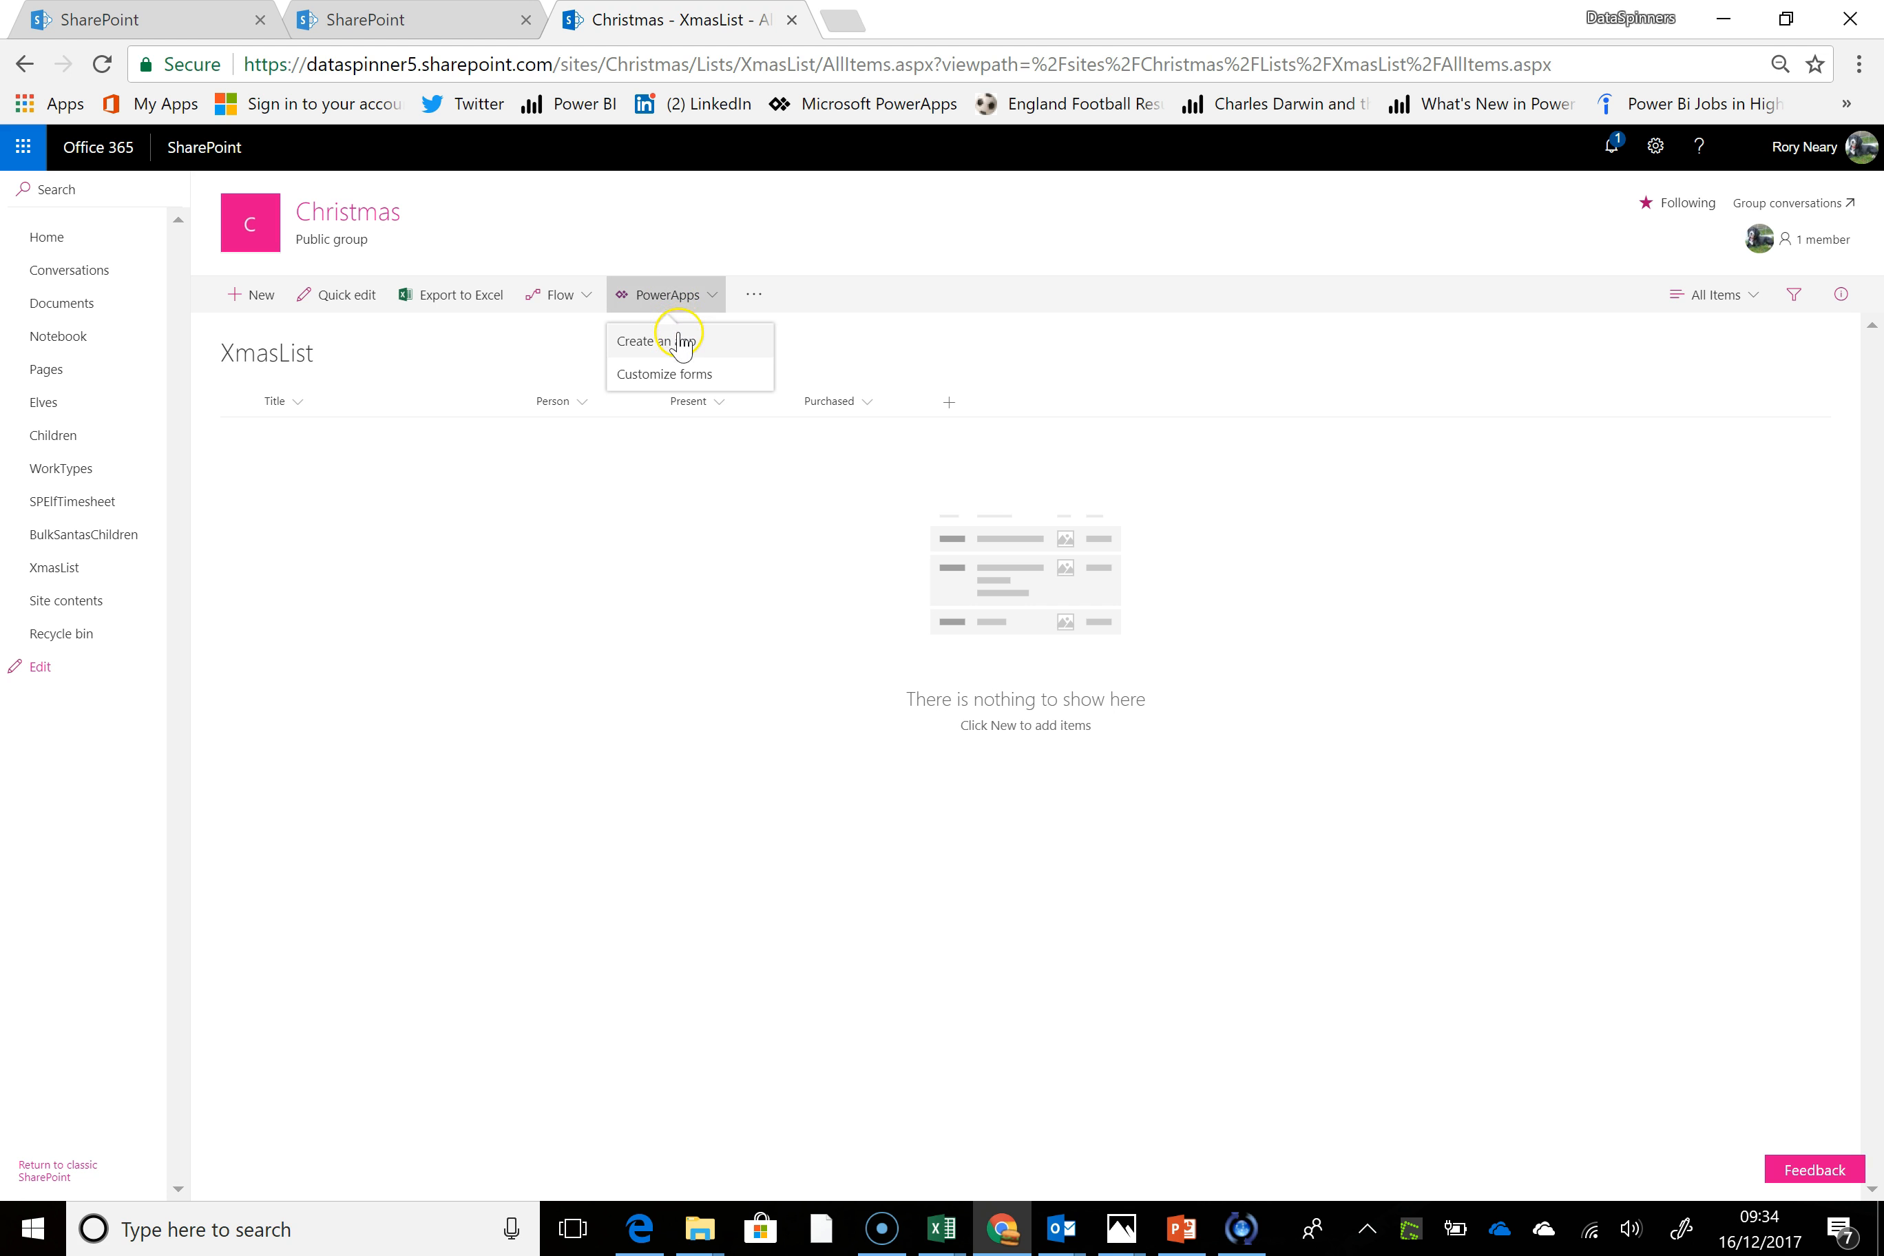
pyautogui.click(681, 341)
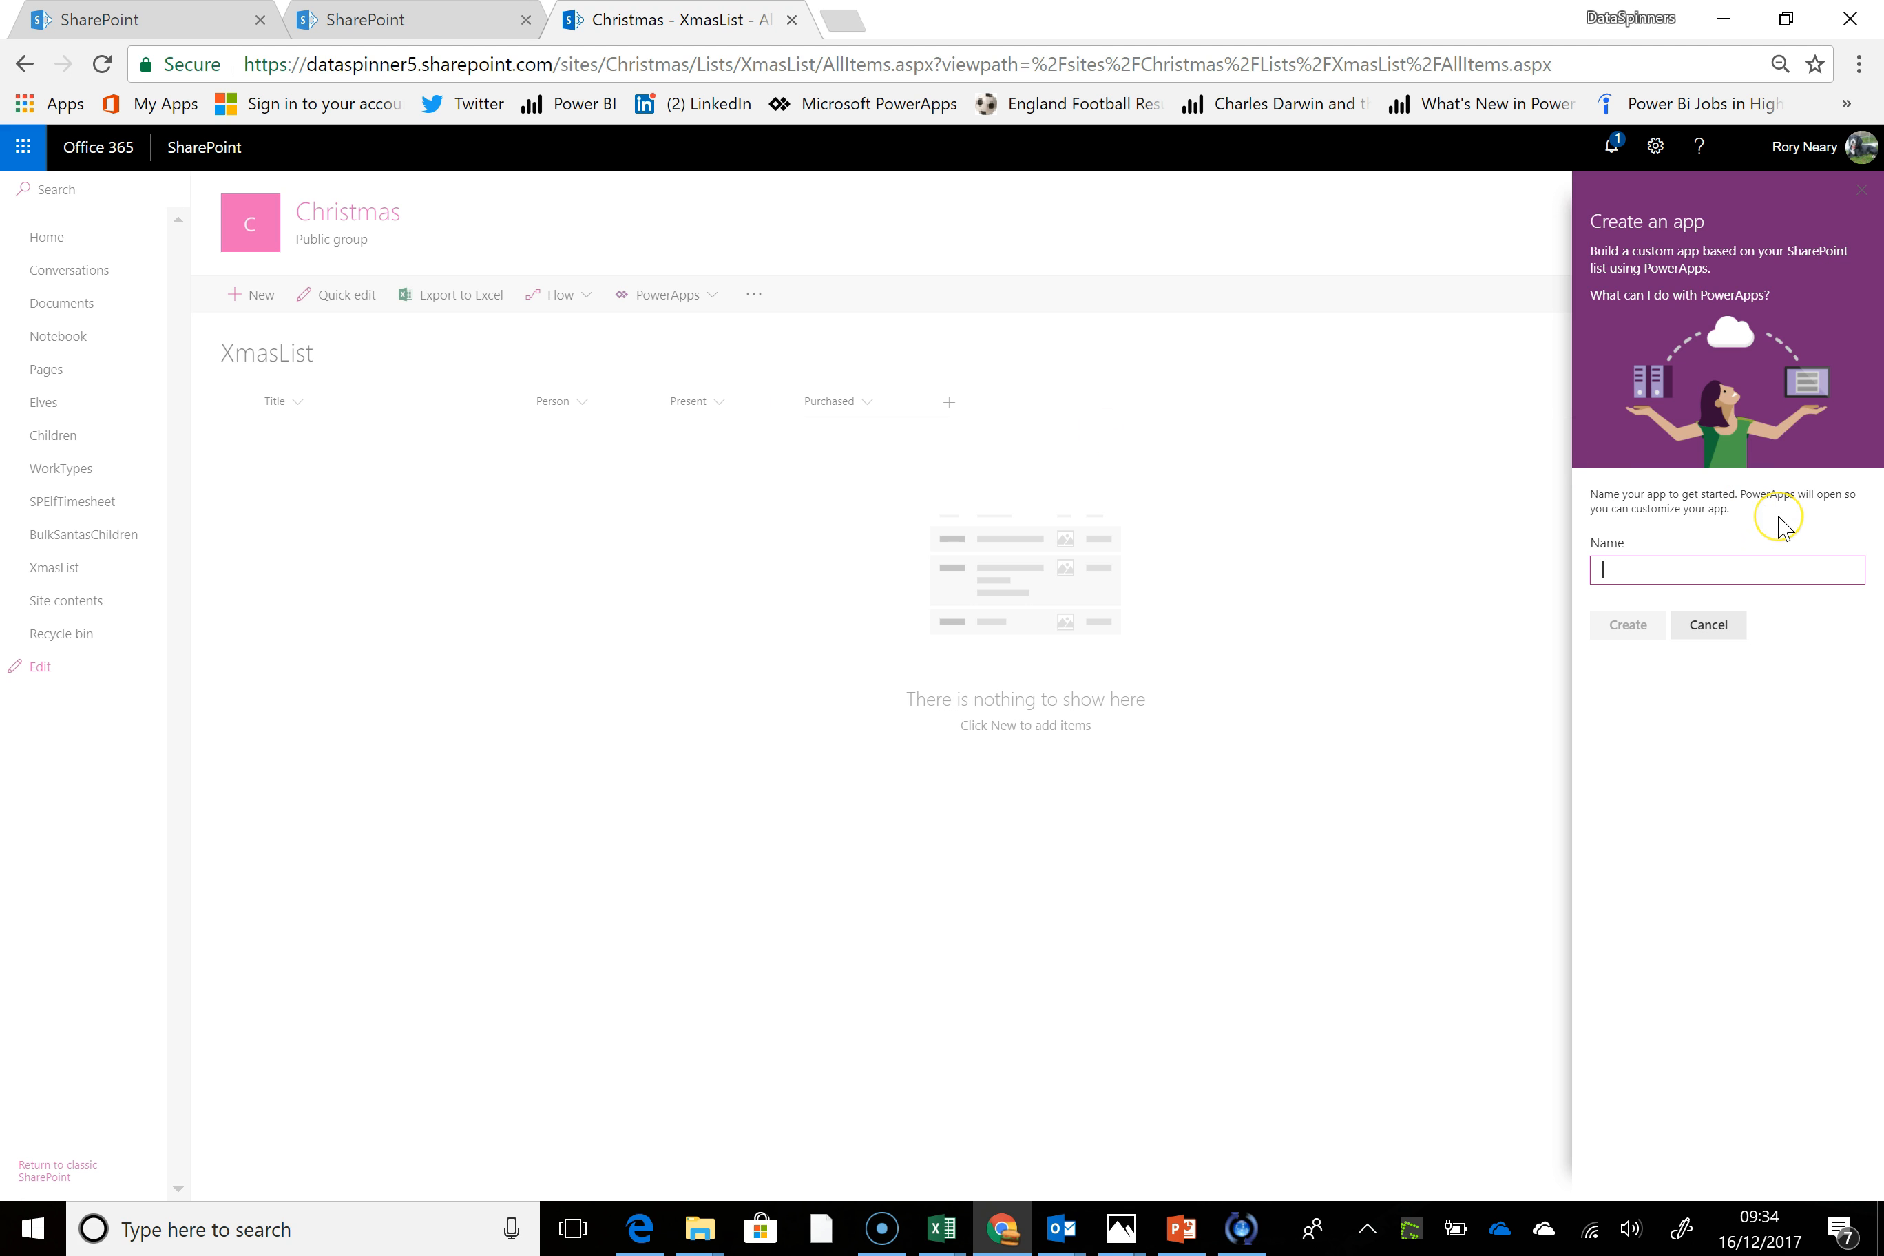
pyautogui.write('XmasList')
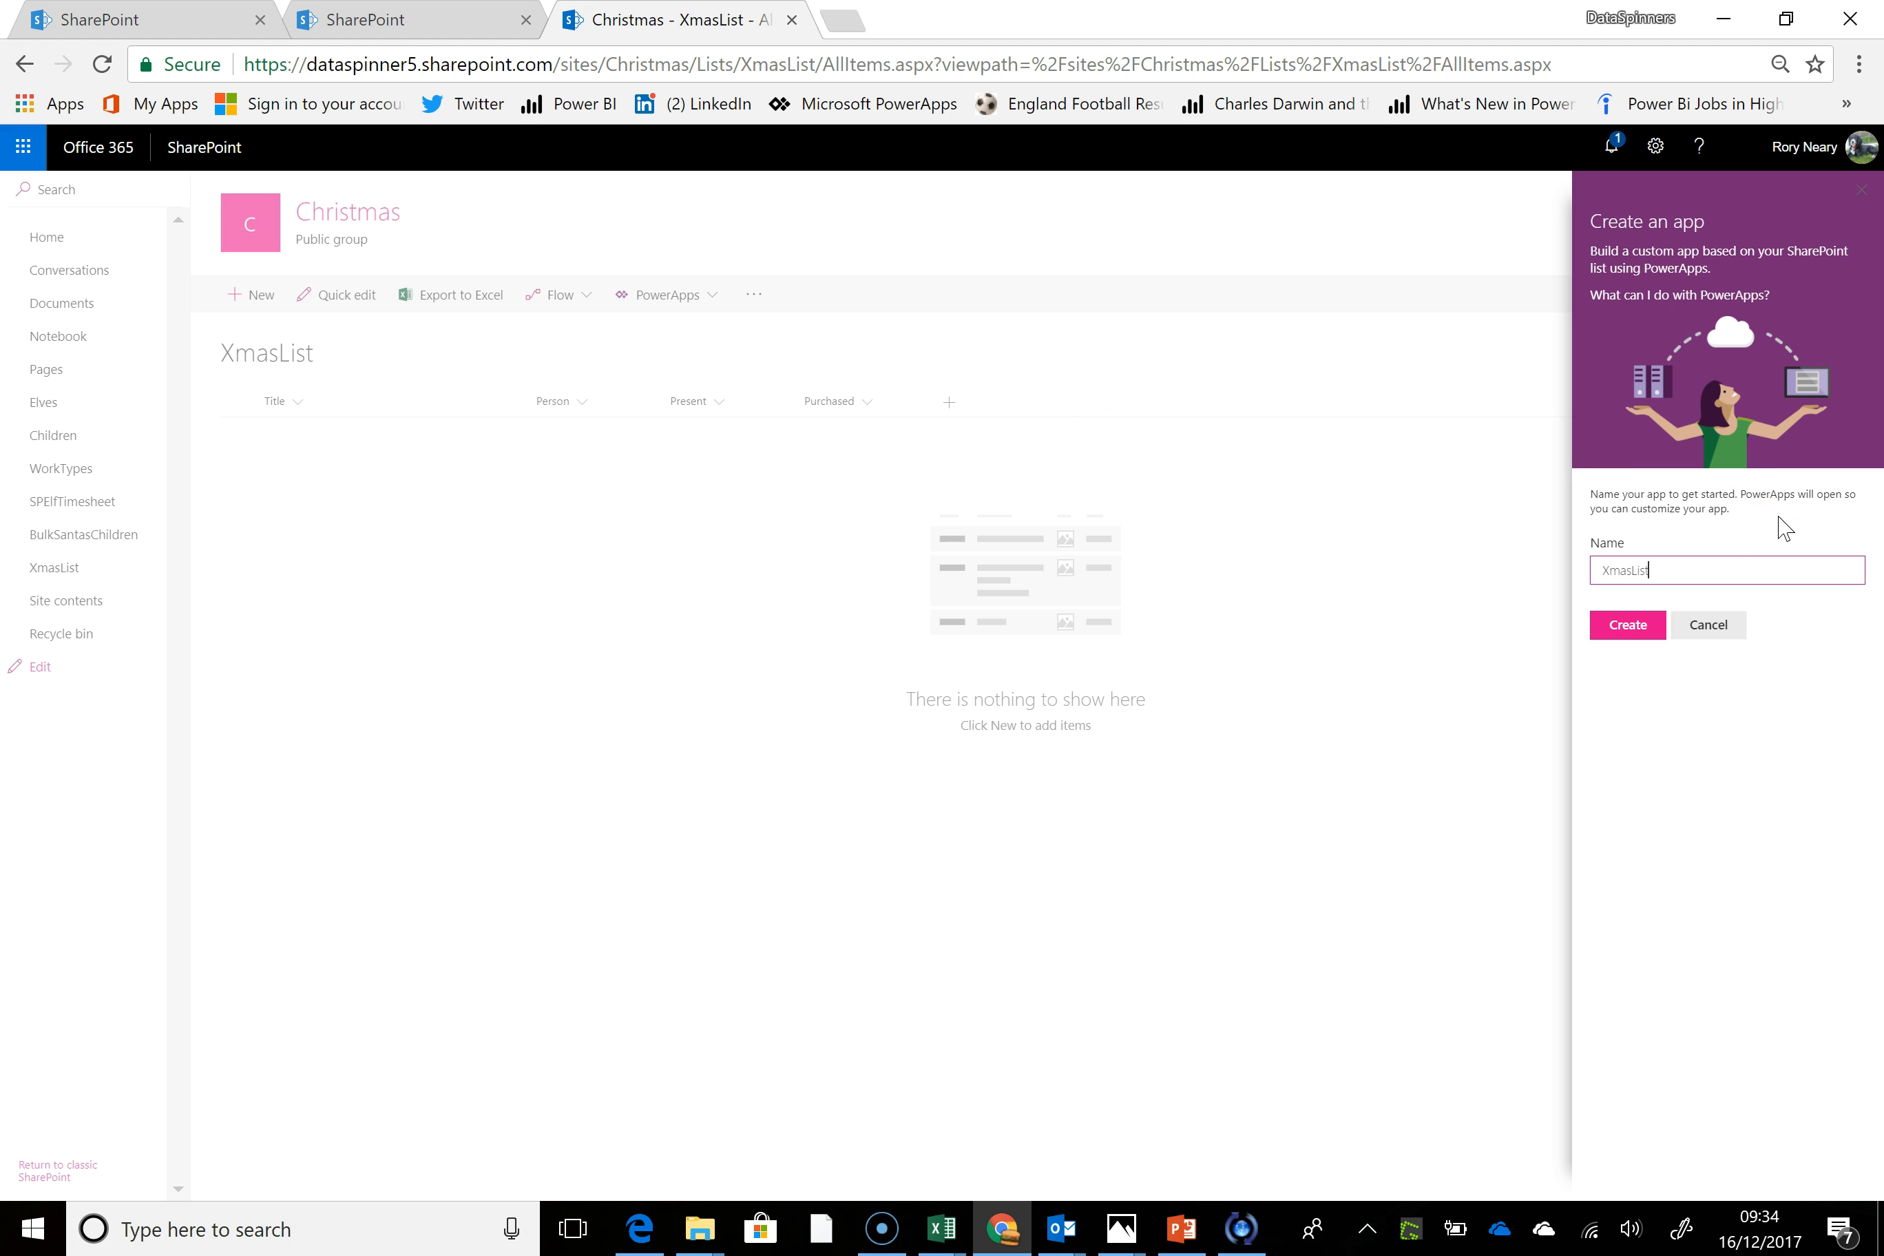
pyautogui.click(1625, 624)
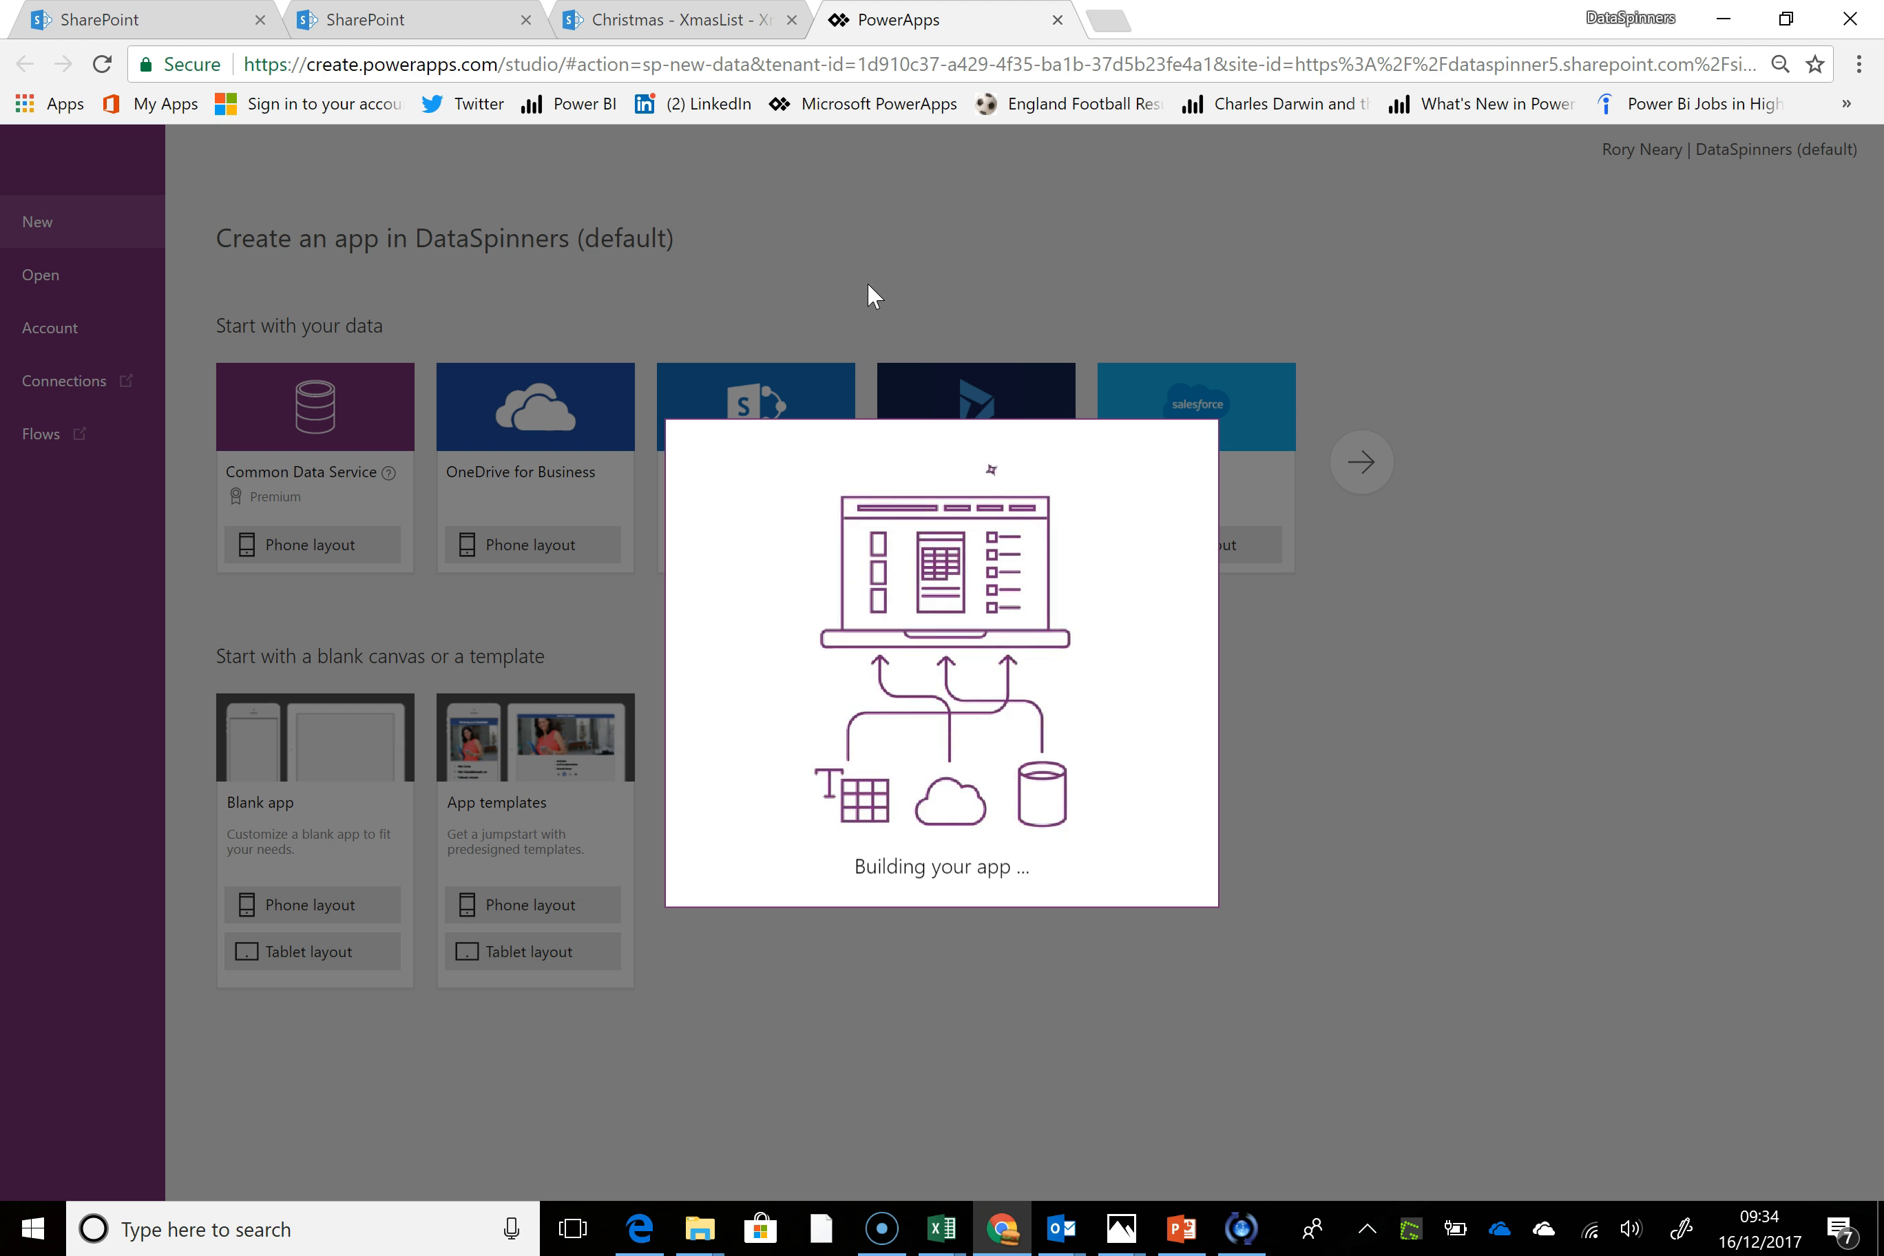
pyautogui.moveTo(1126, 1244)
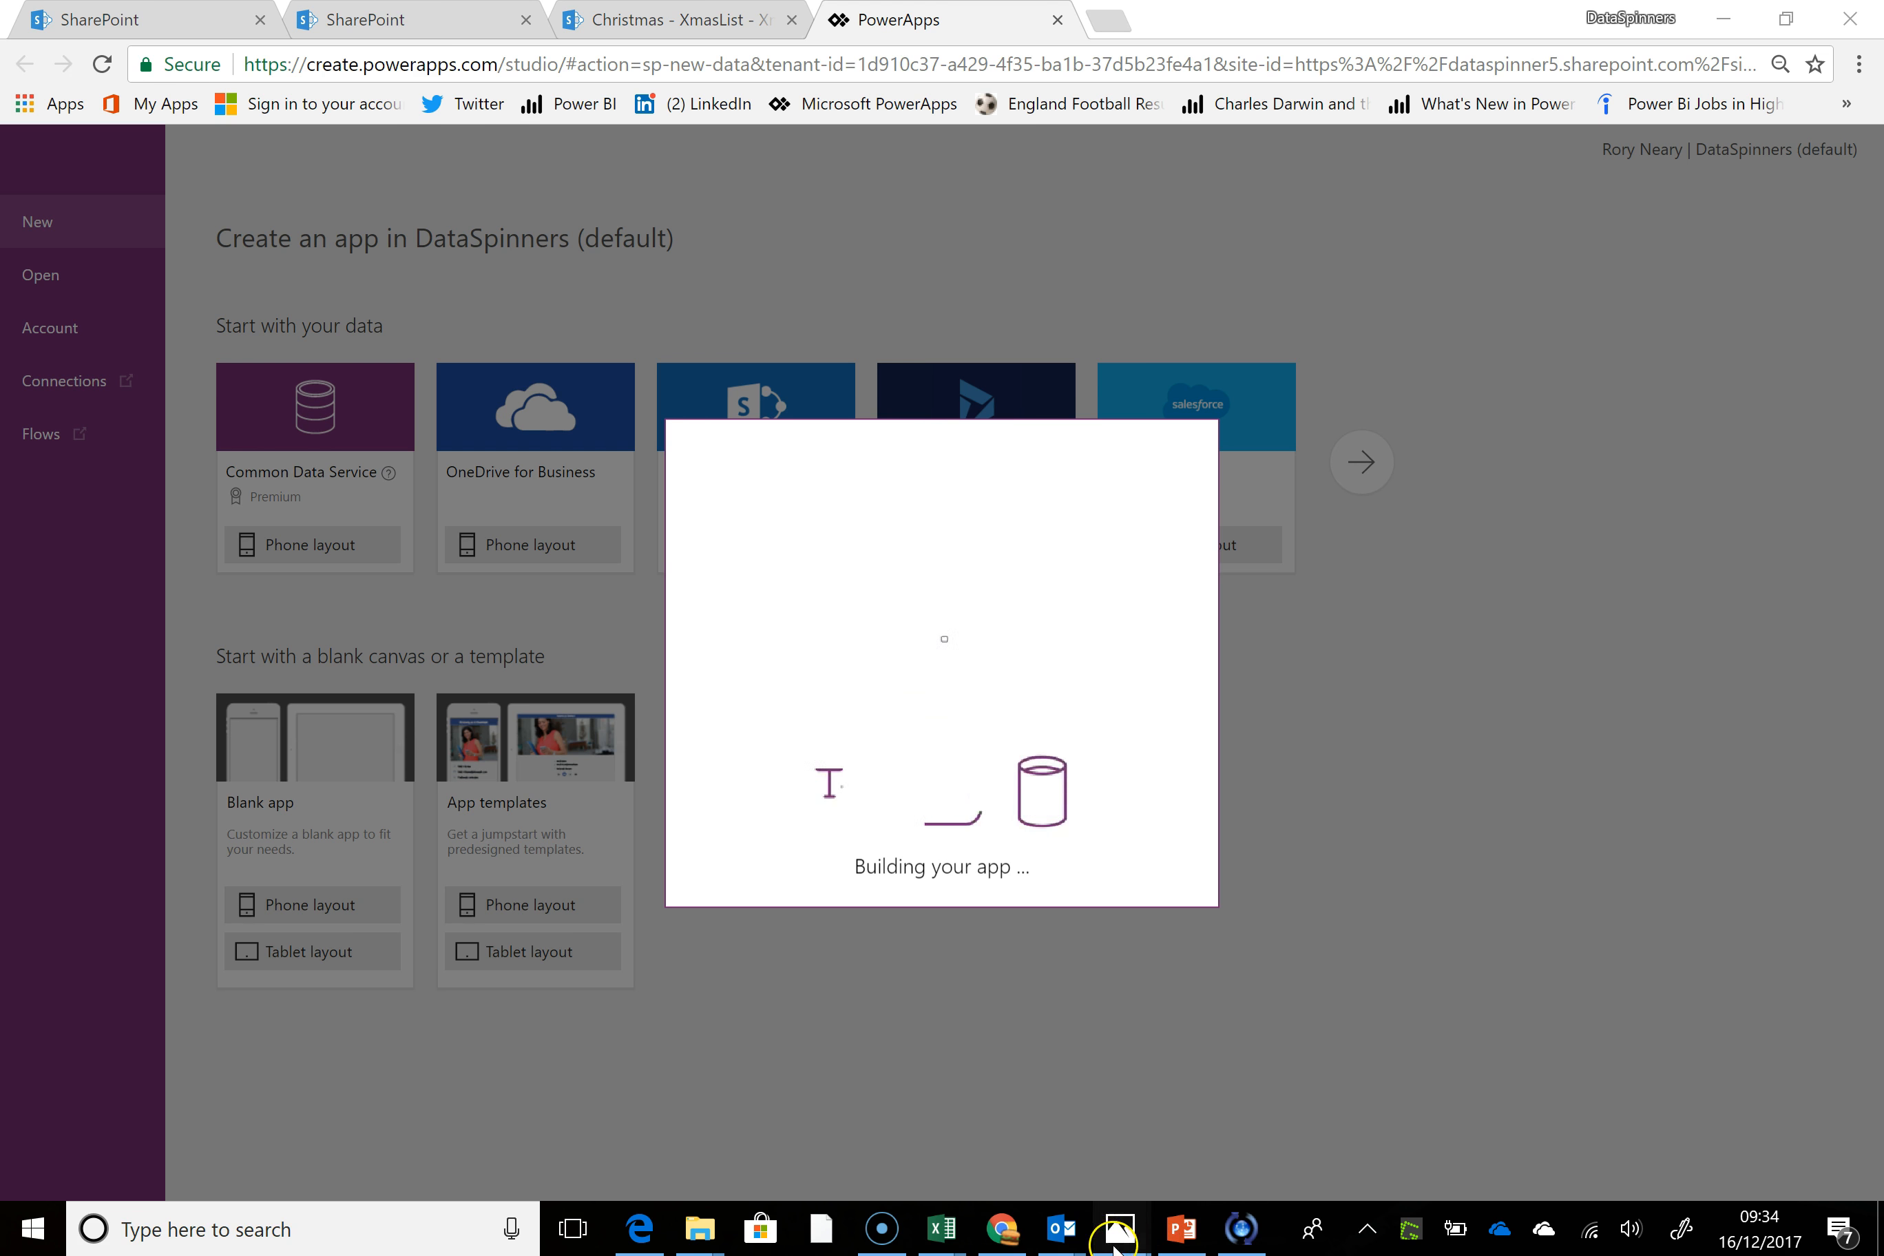
pyautogui.moveTo(1206, 1169)
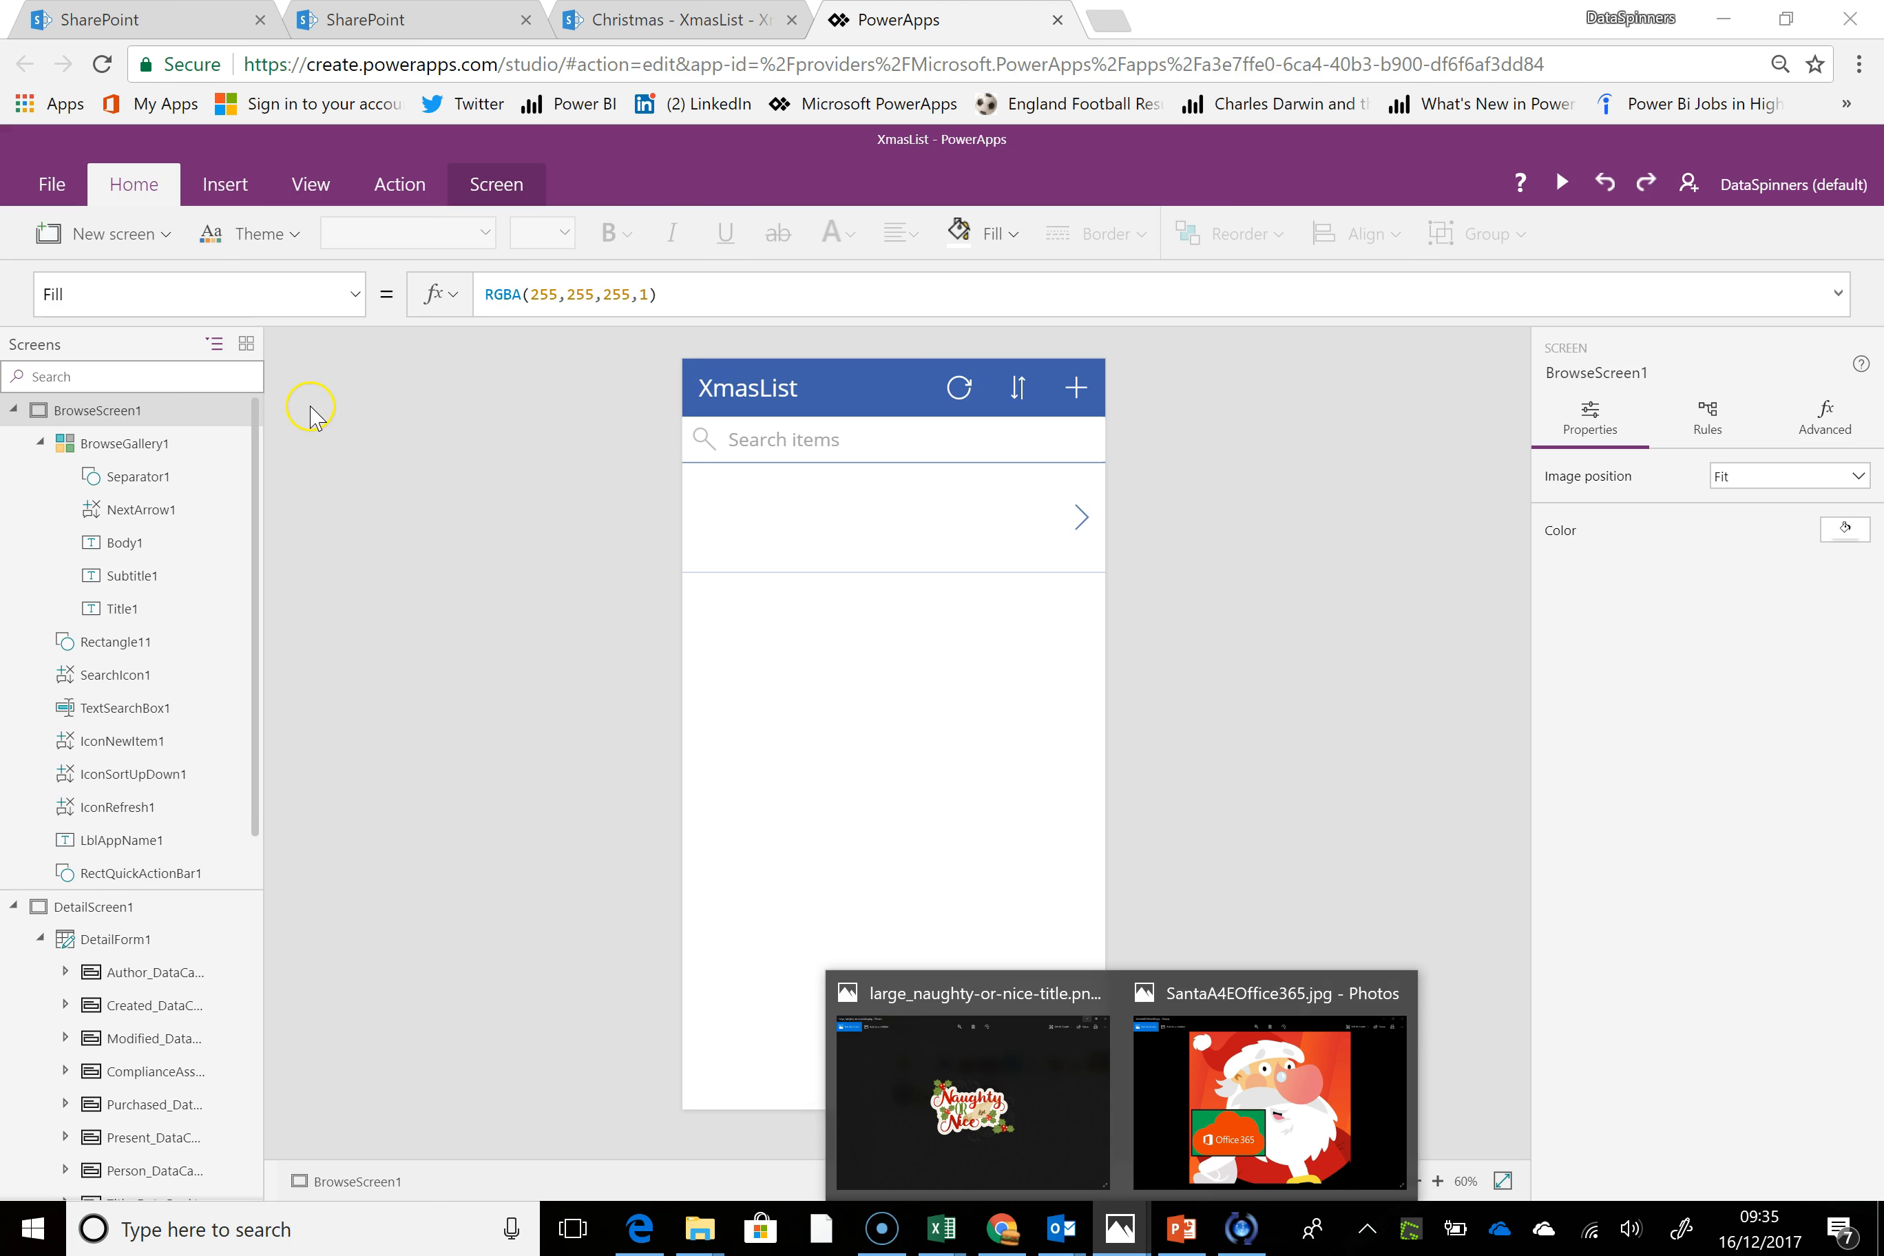
# Try the Coral and Red themes on the app and apply the Forest theme
pyautogui.click(292, 239)
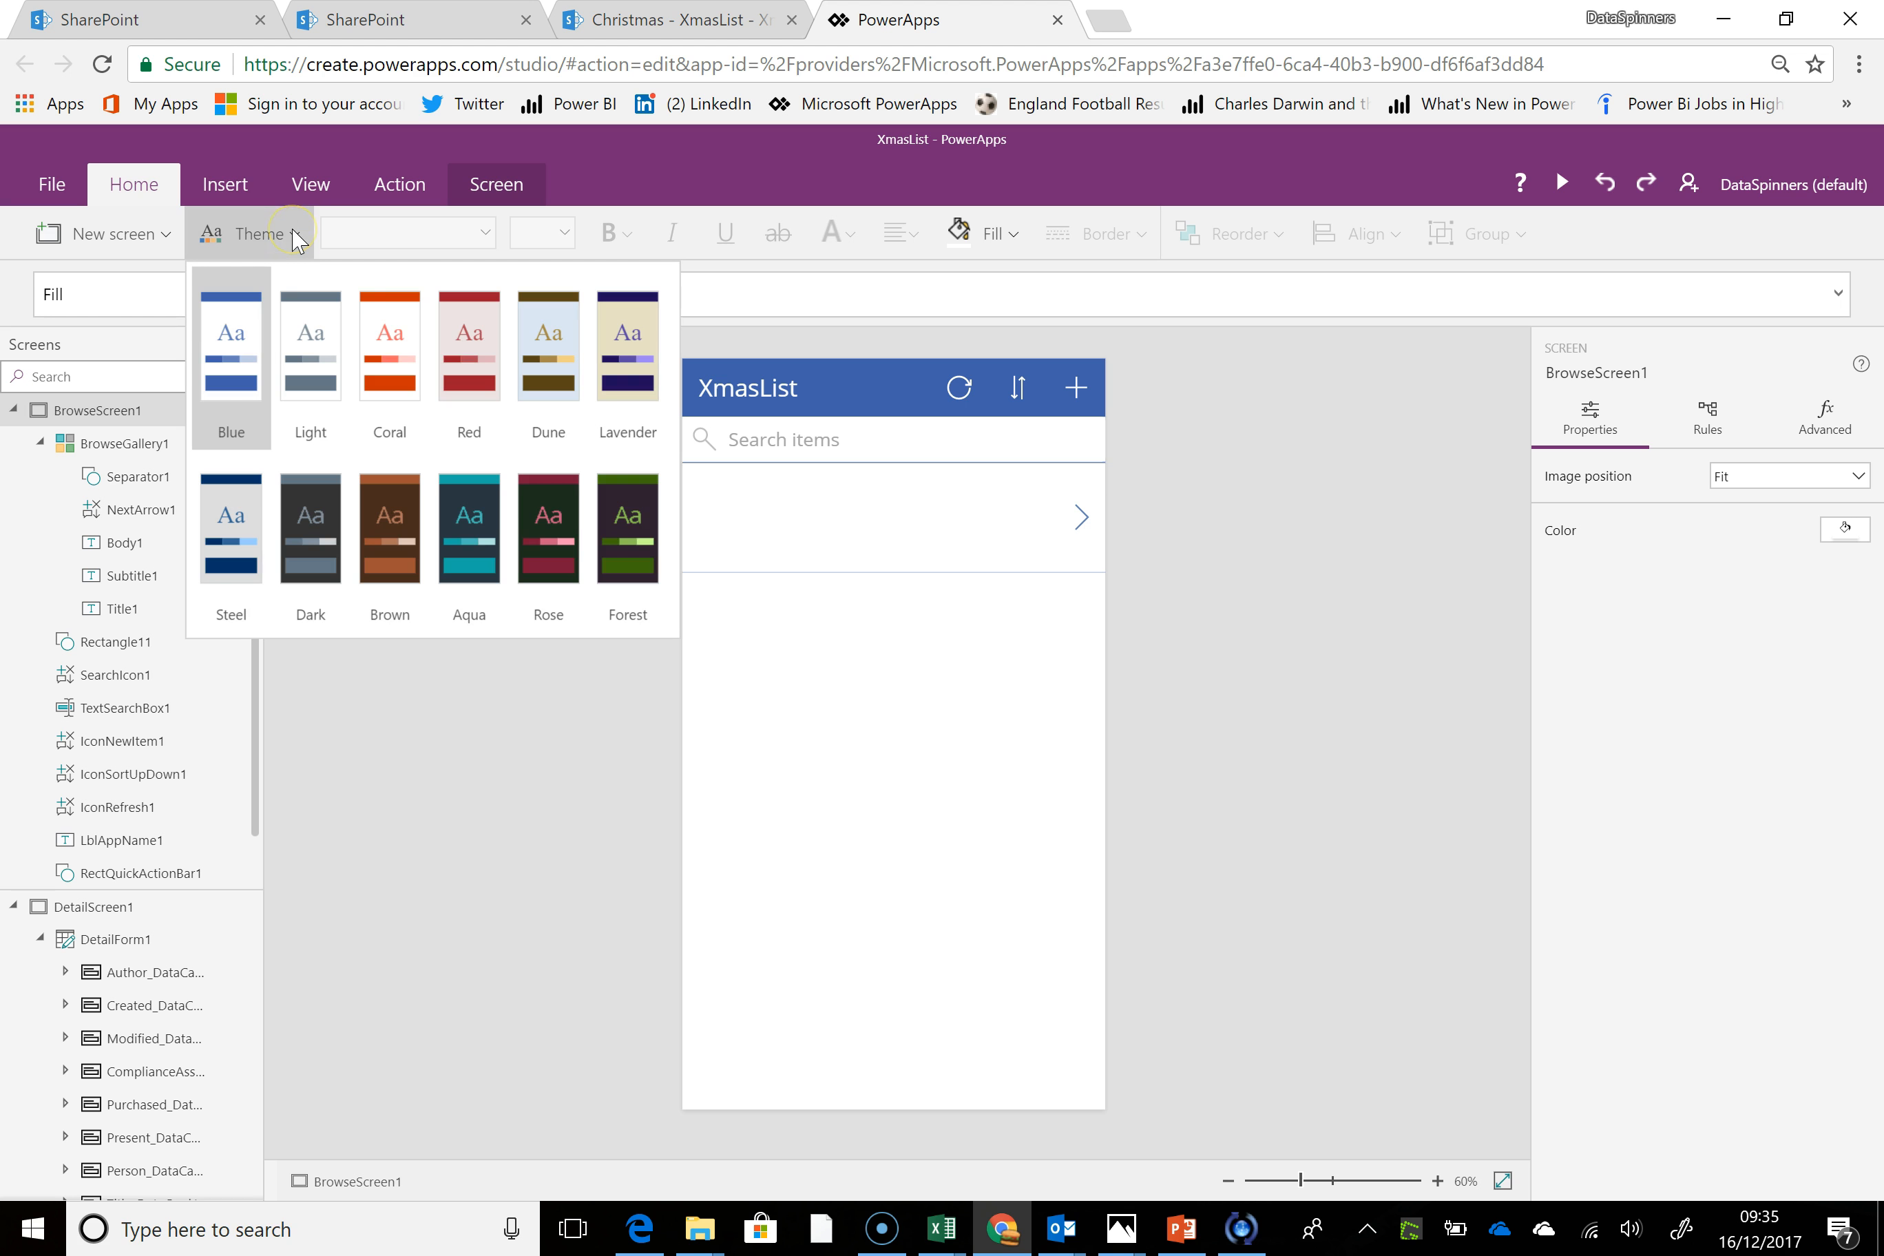
pyautogui.click(392, 367)
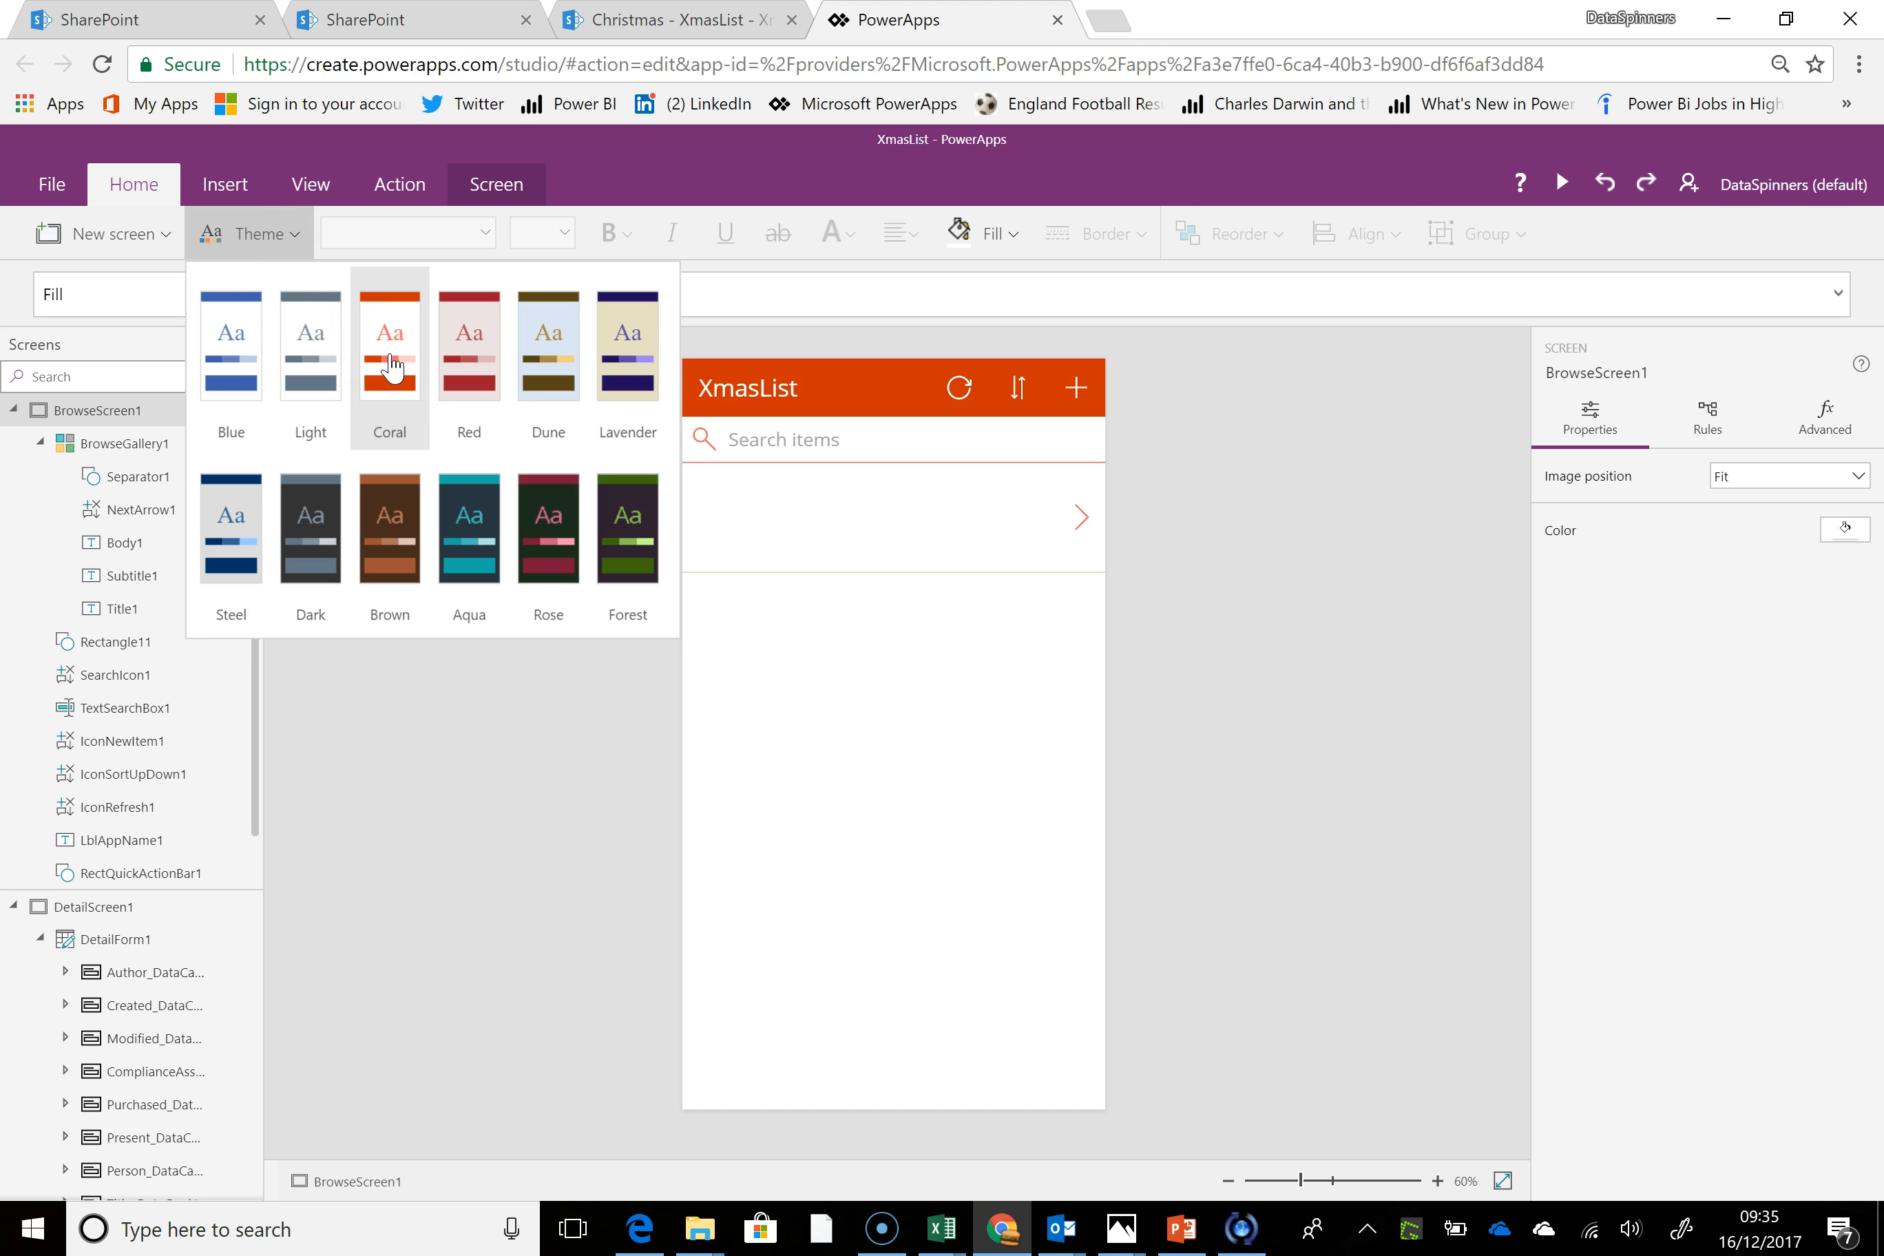
pyautogui.click(474, 357)
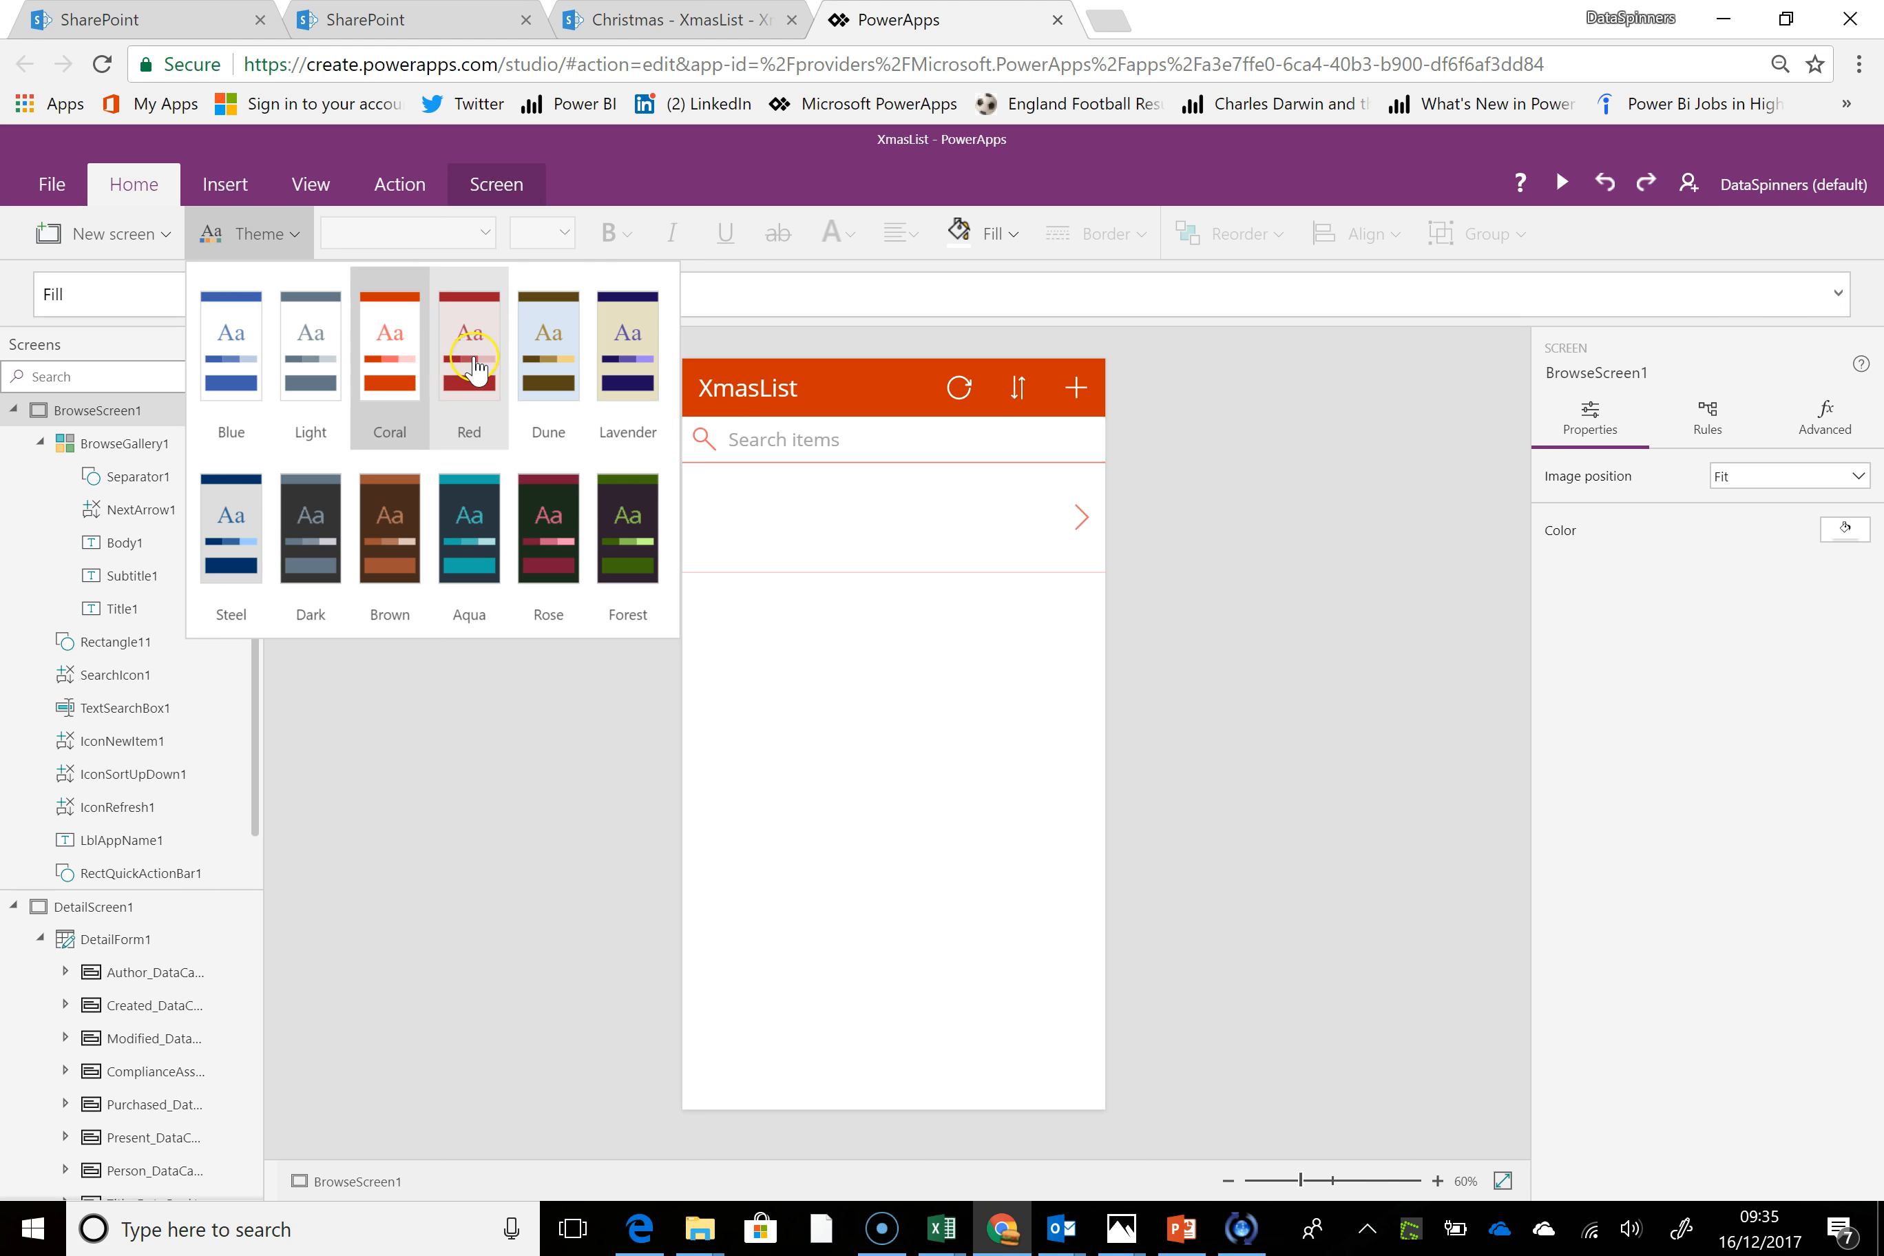
pyautogui.click(476, 369)
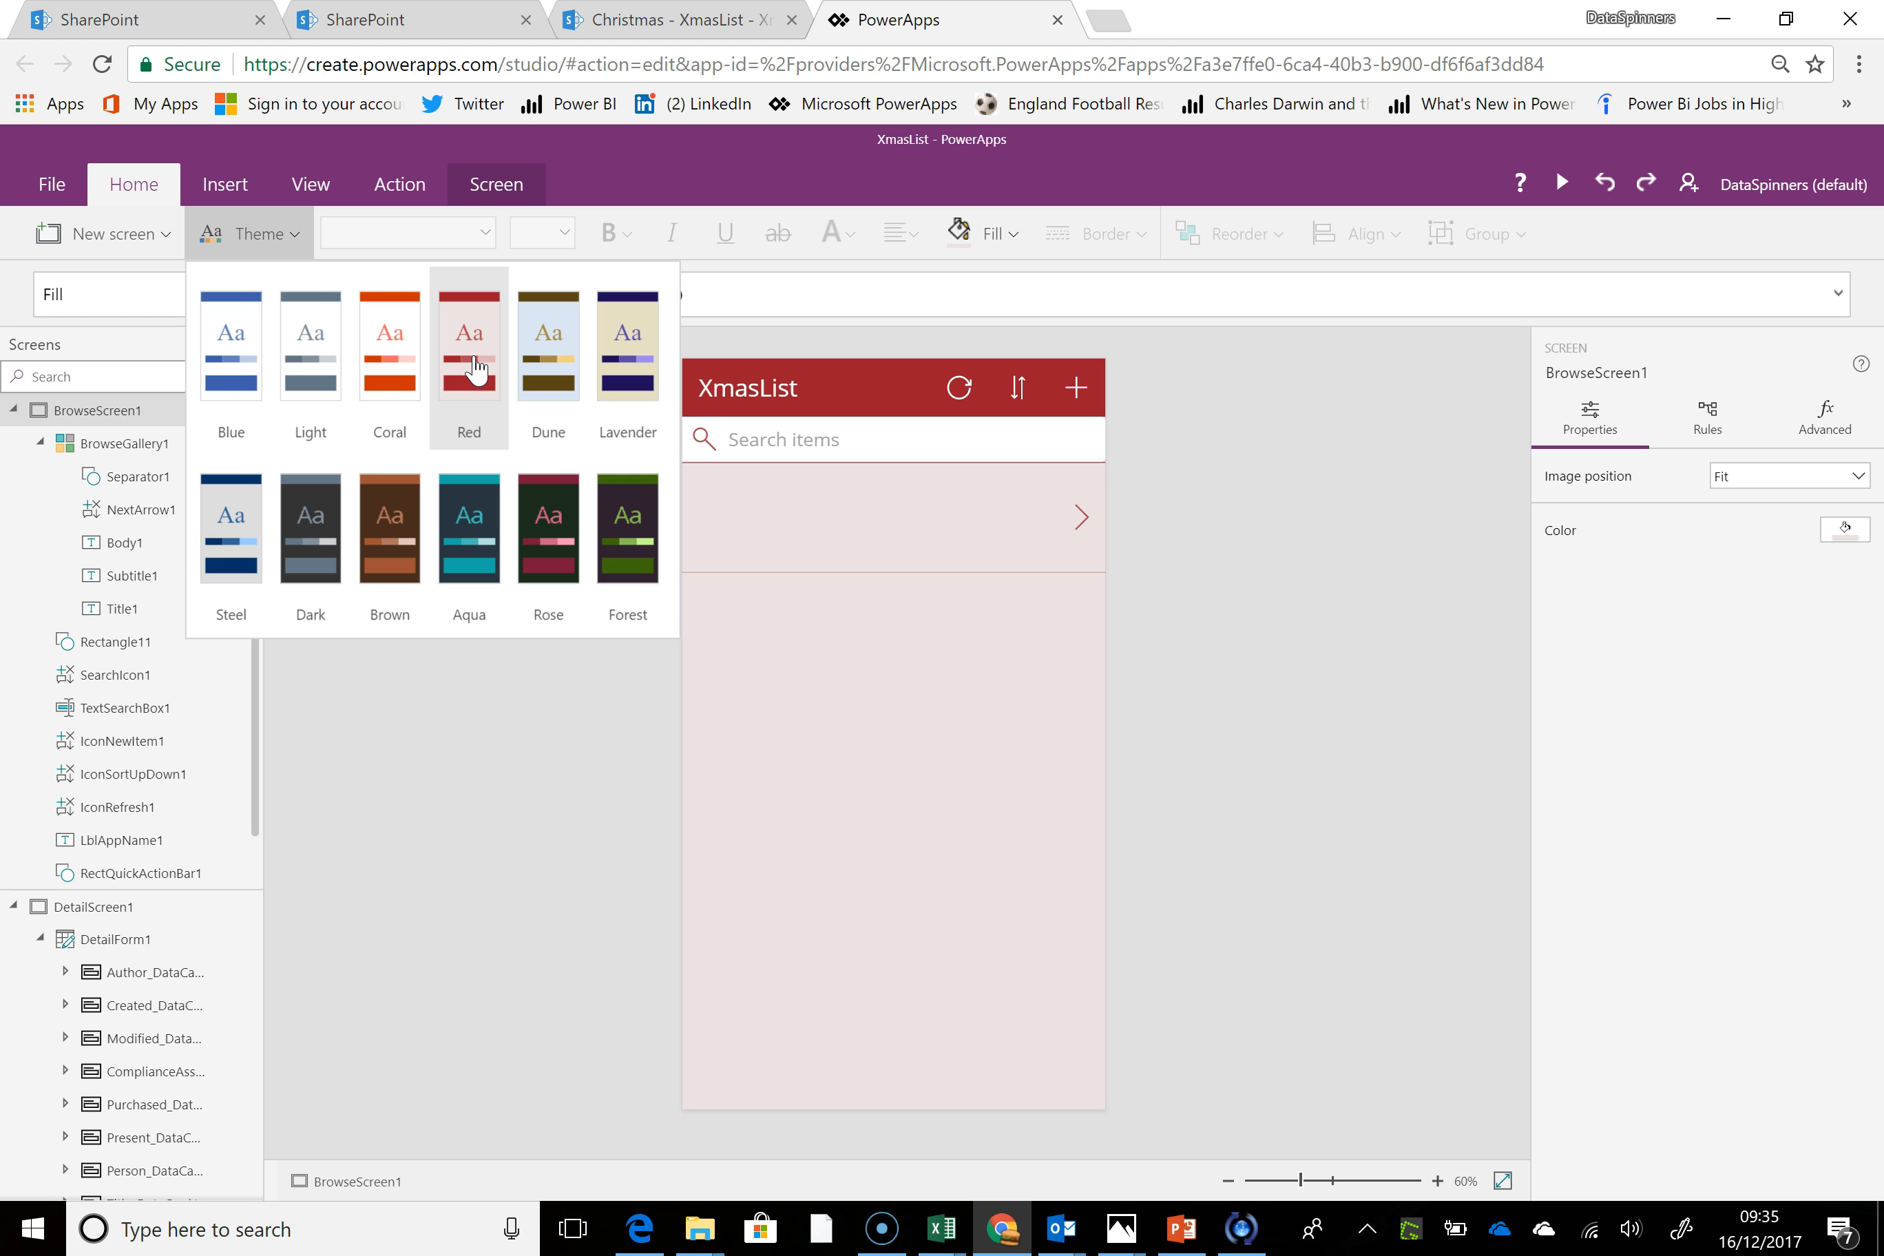
pyautogui.click(623, 531)
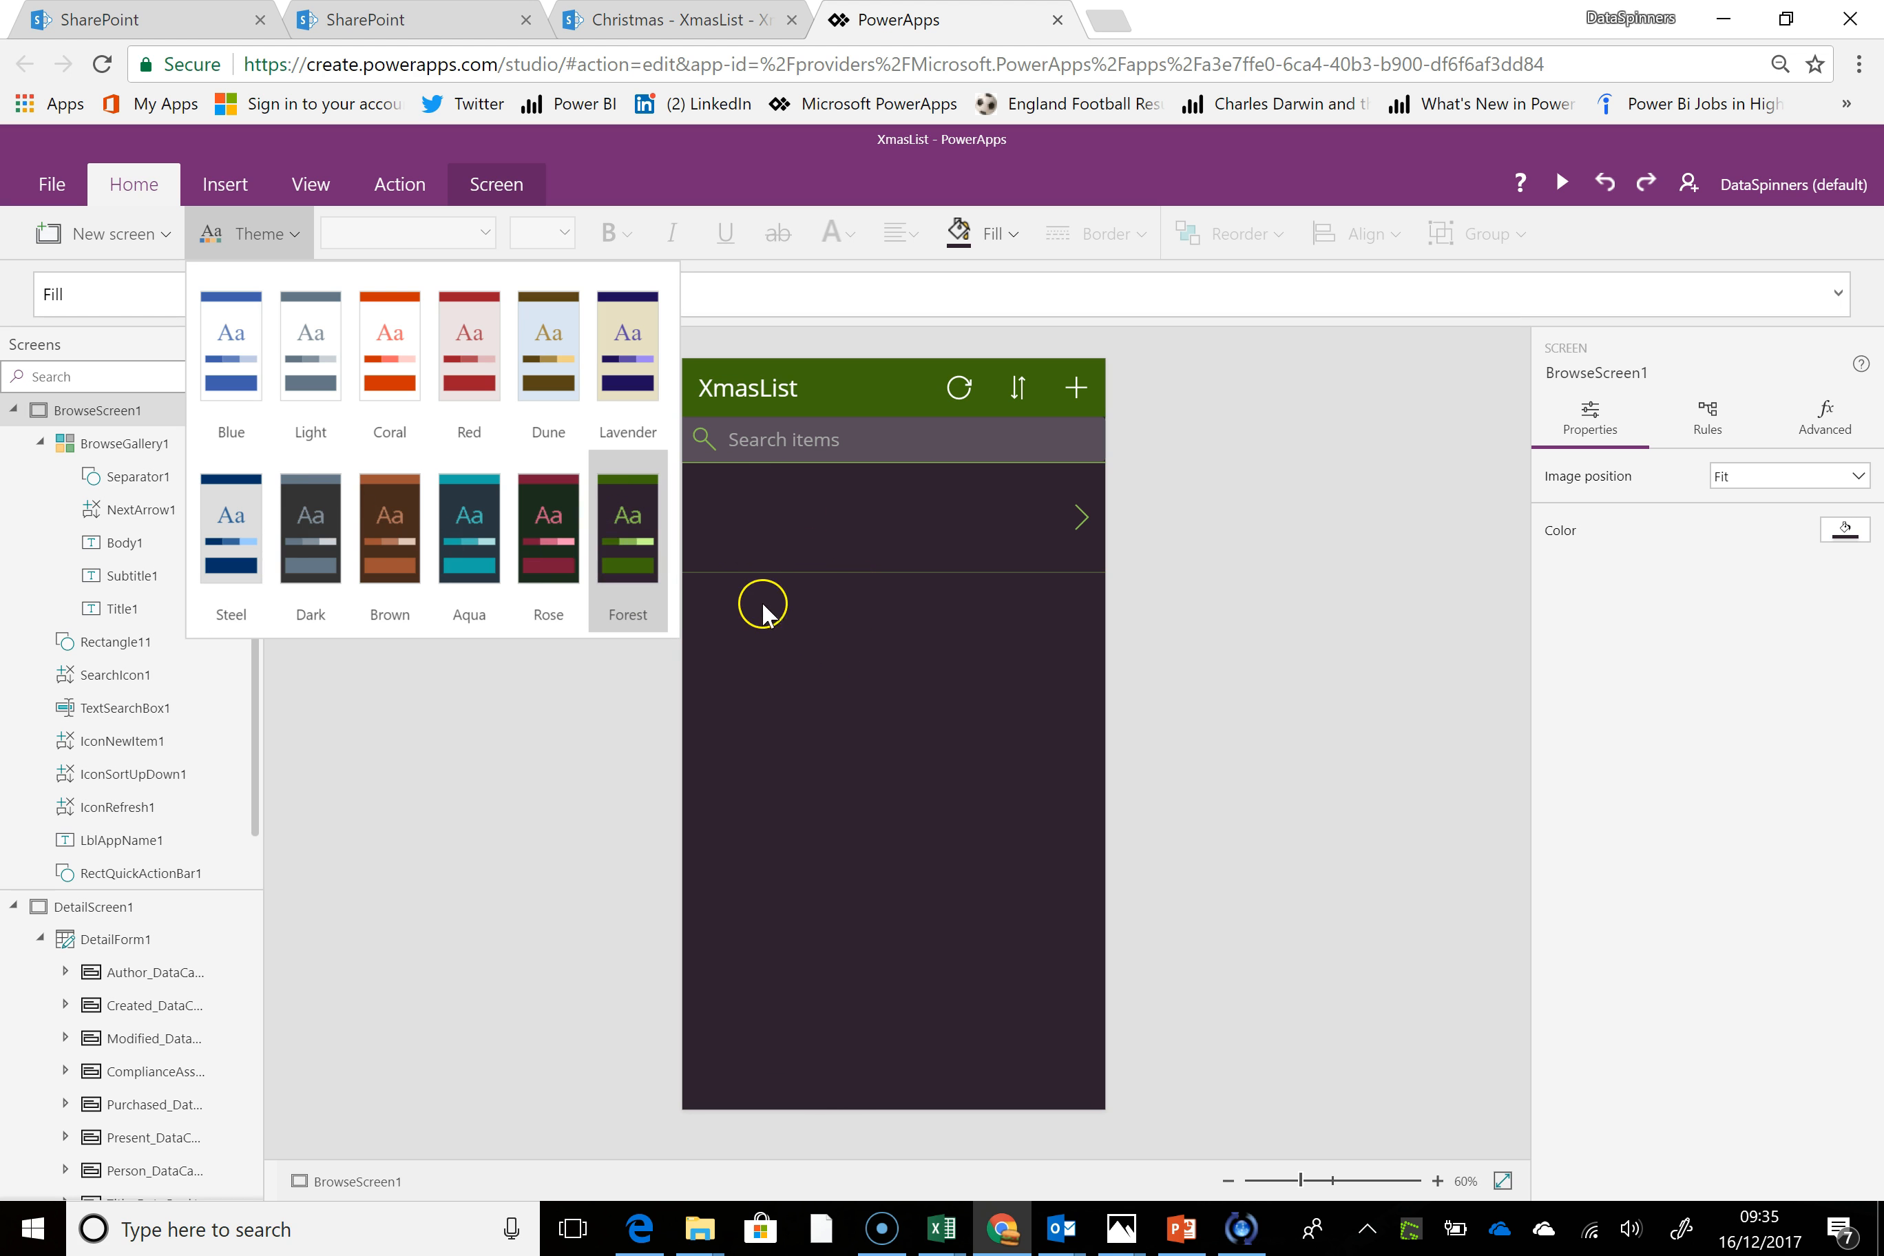
# Go to the app's new-item form on EditScreen1 and run the app in preview
pyautogui.click(763, 525)
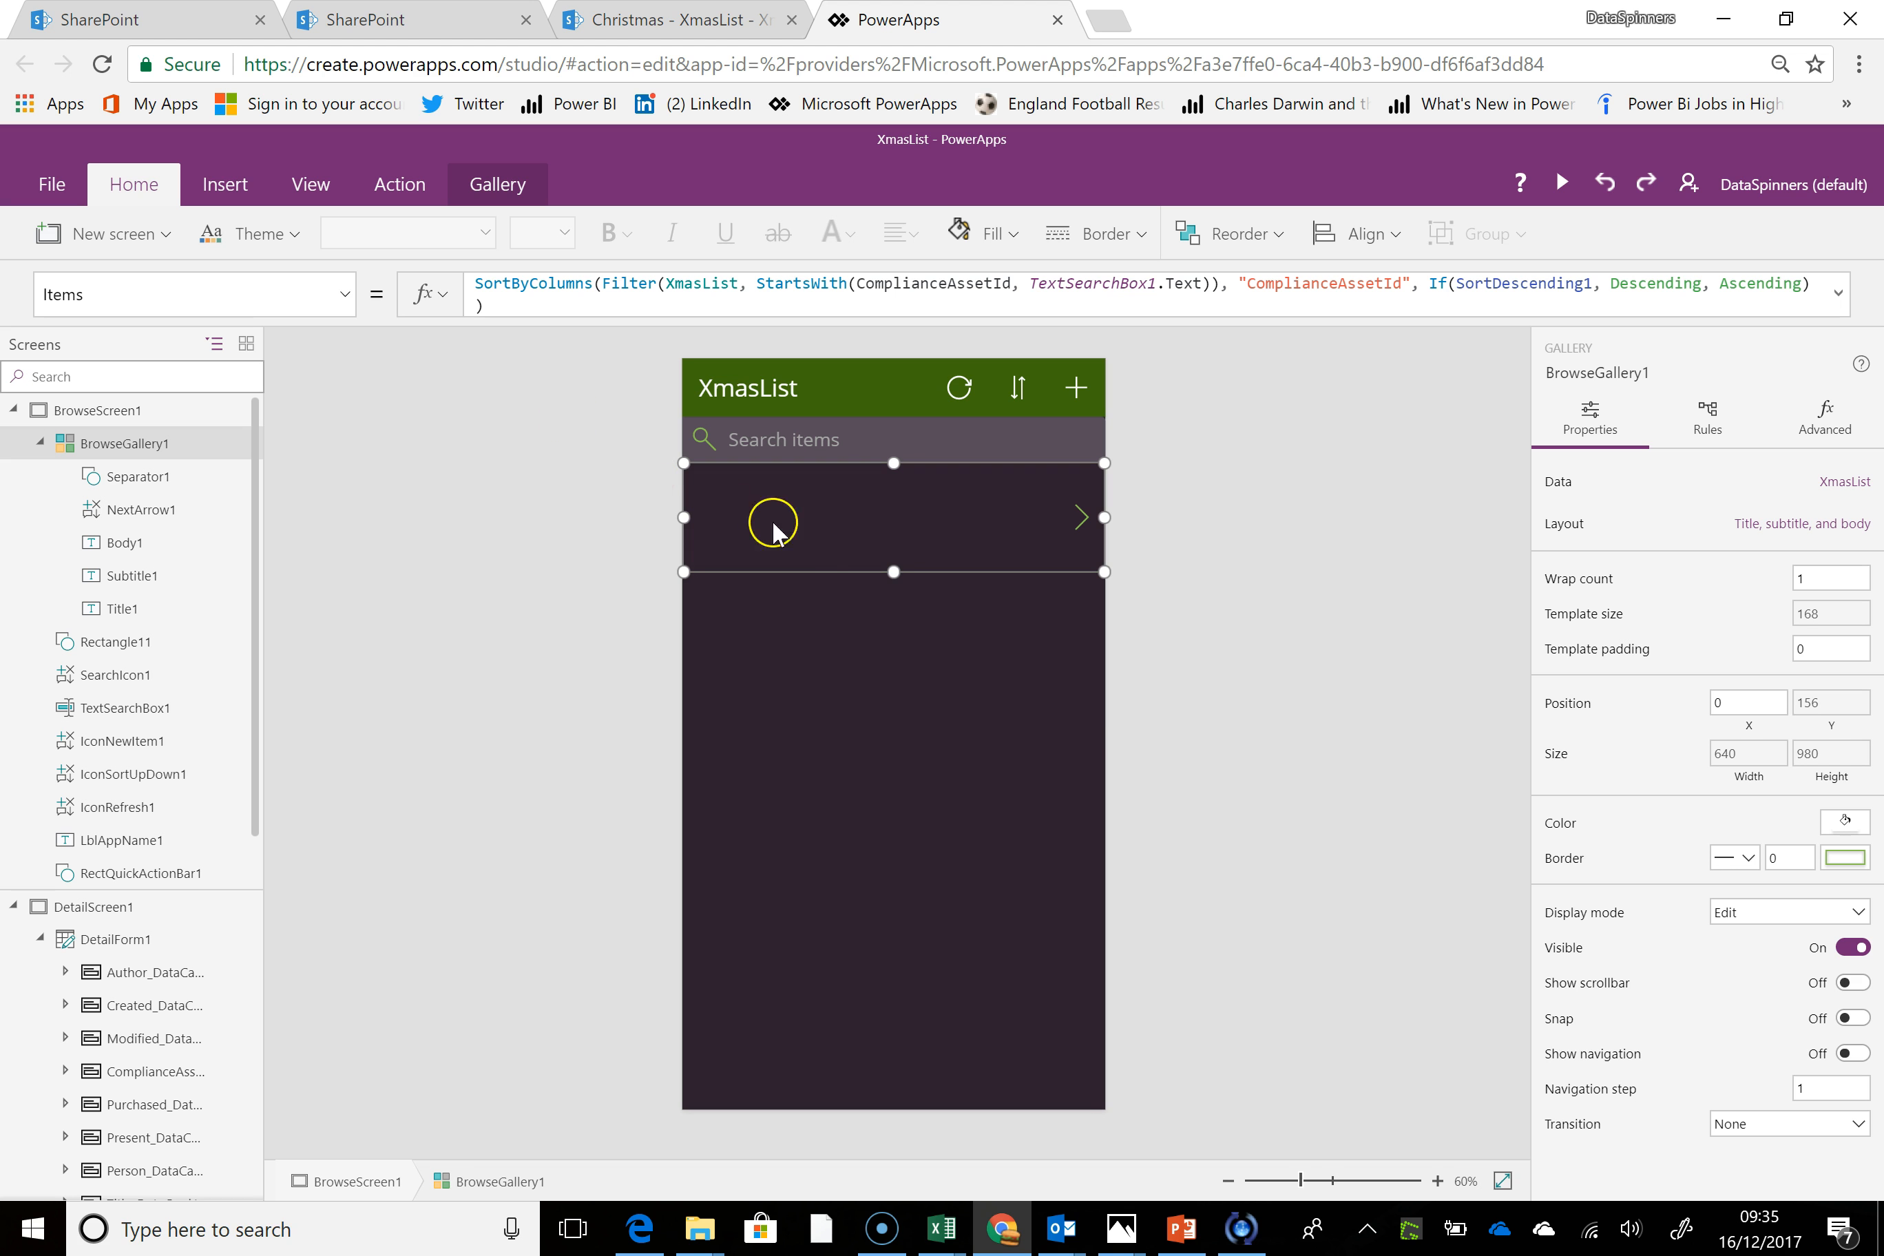
pyautogui.keyDown('alt'); pyautogui.click(1074, 398); pyautogui.keyUp('alt')
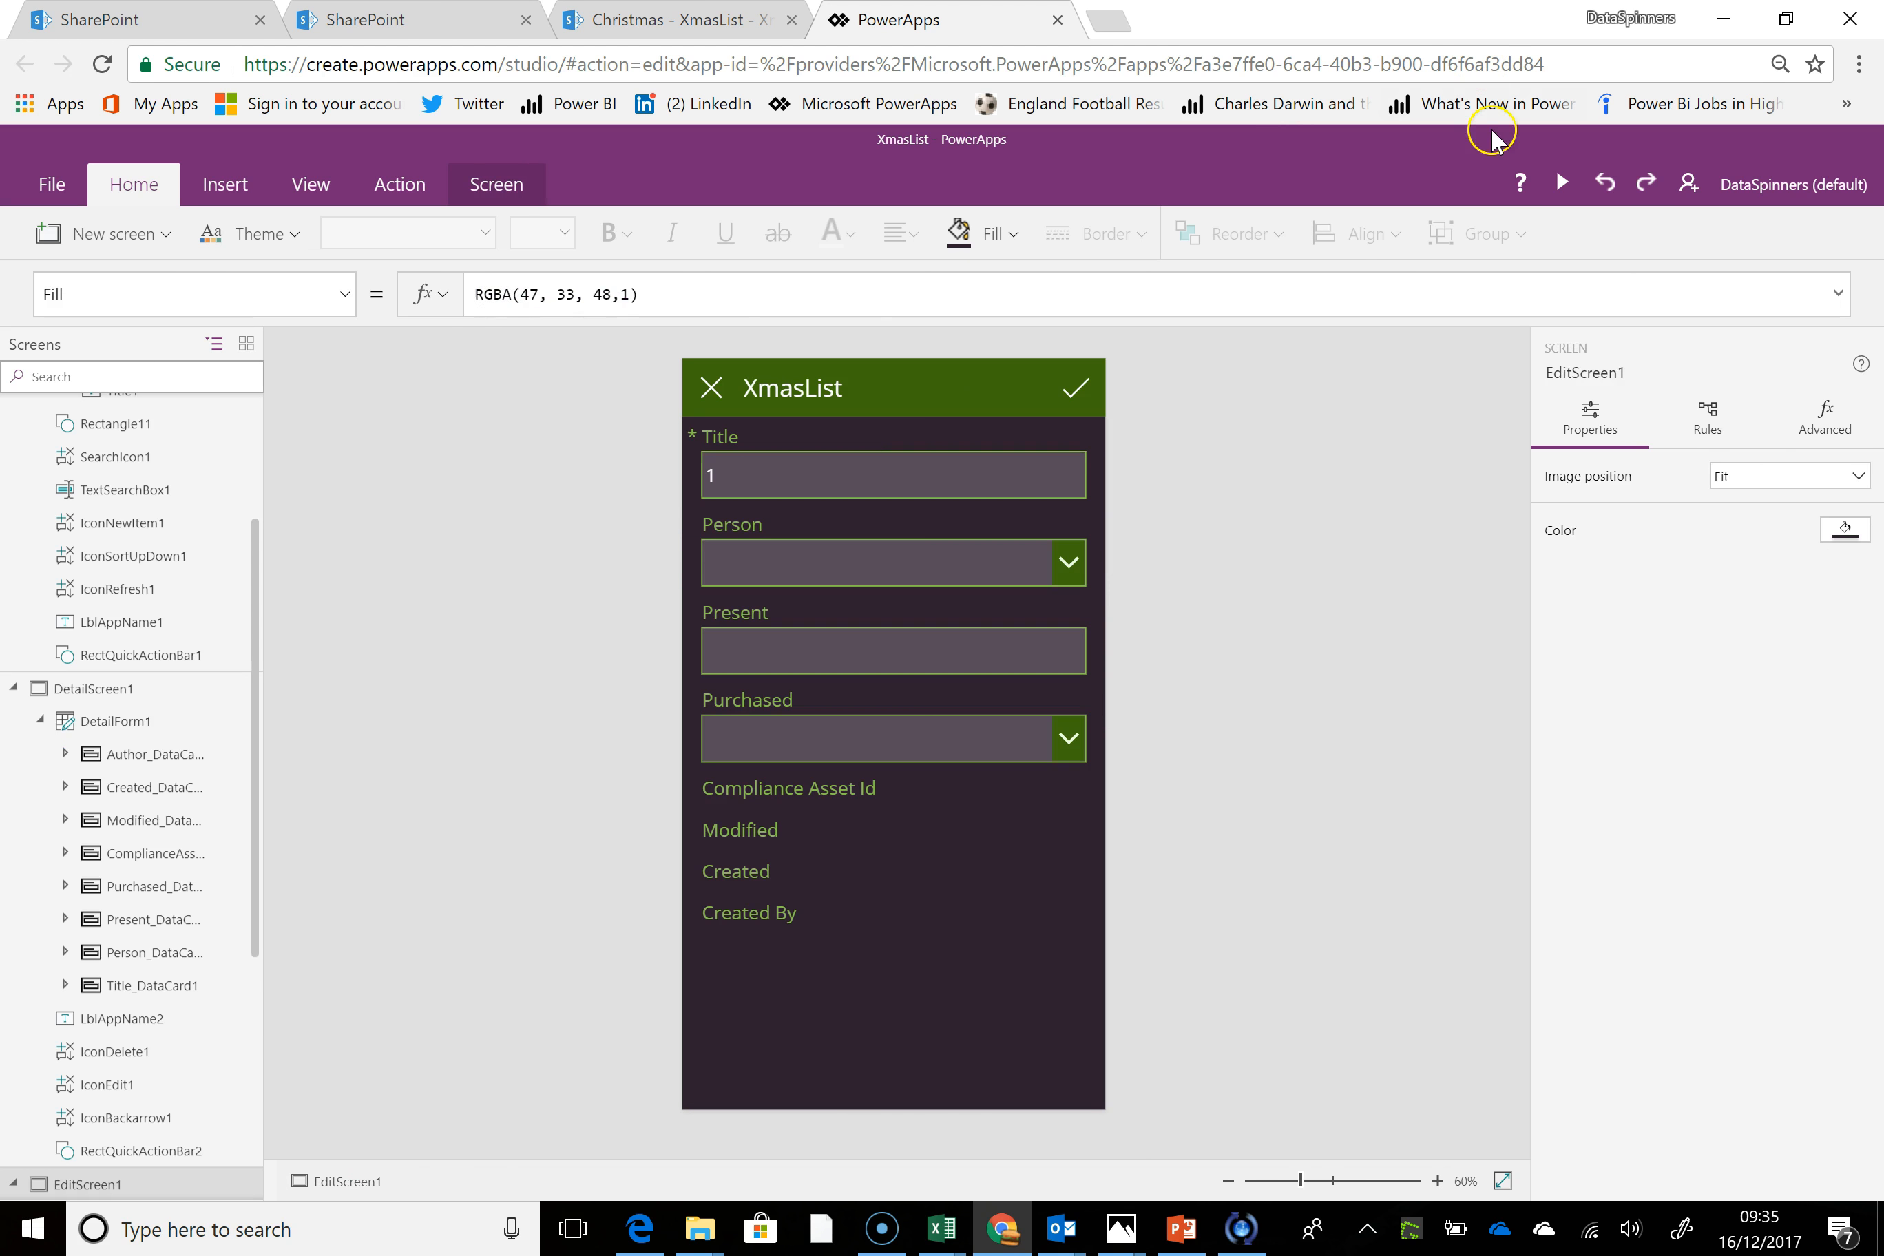
pyautogui.click(1069, 568)
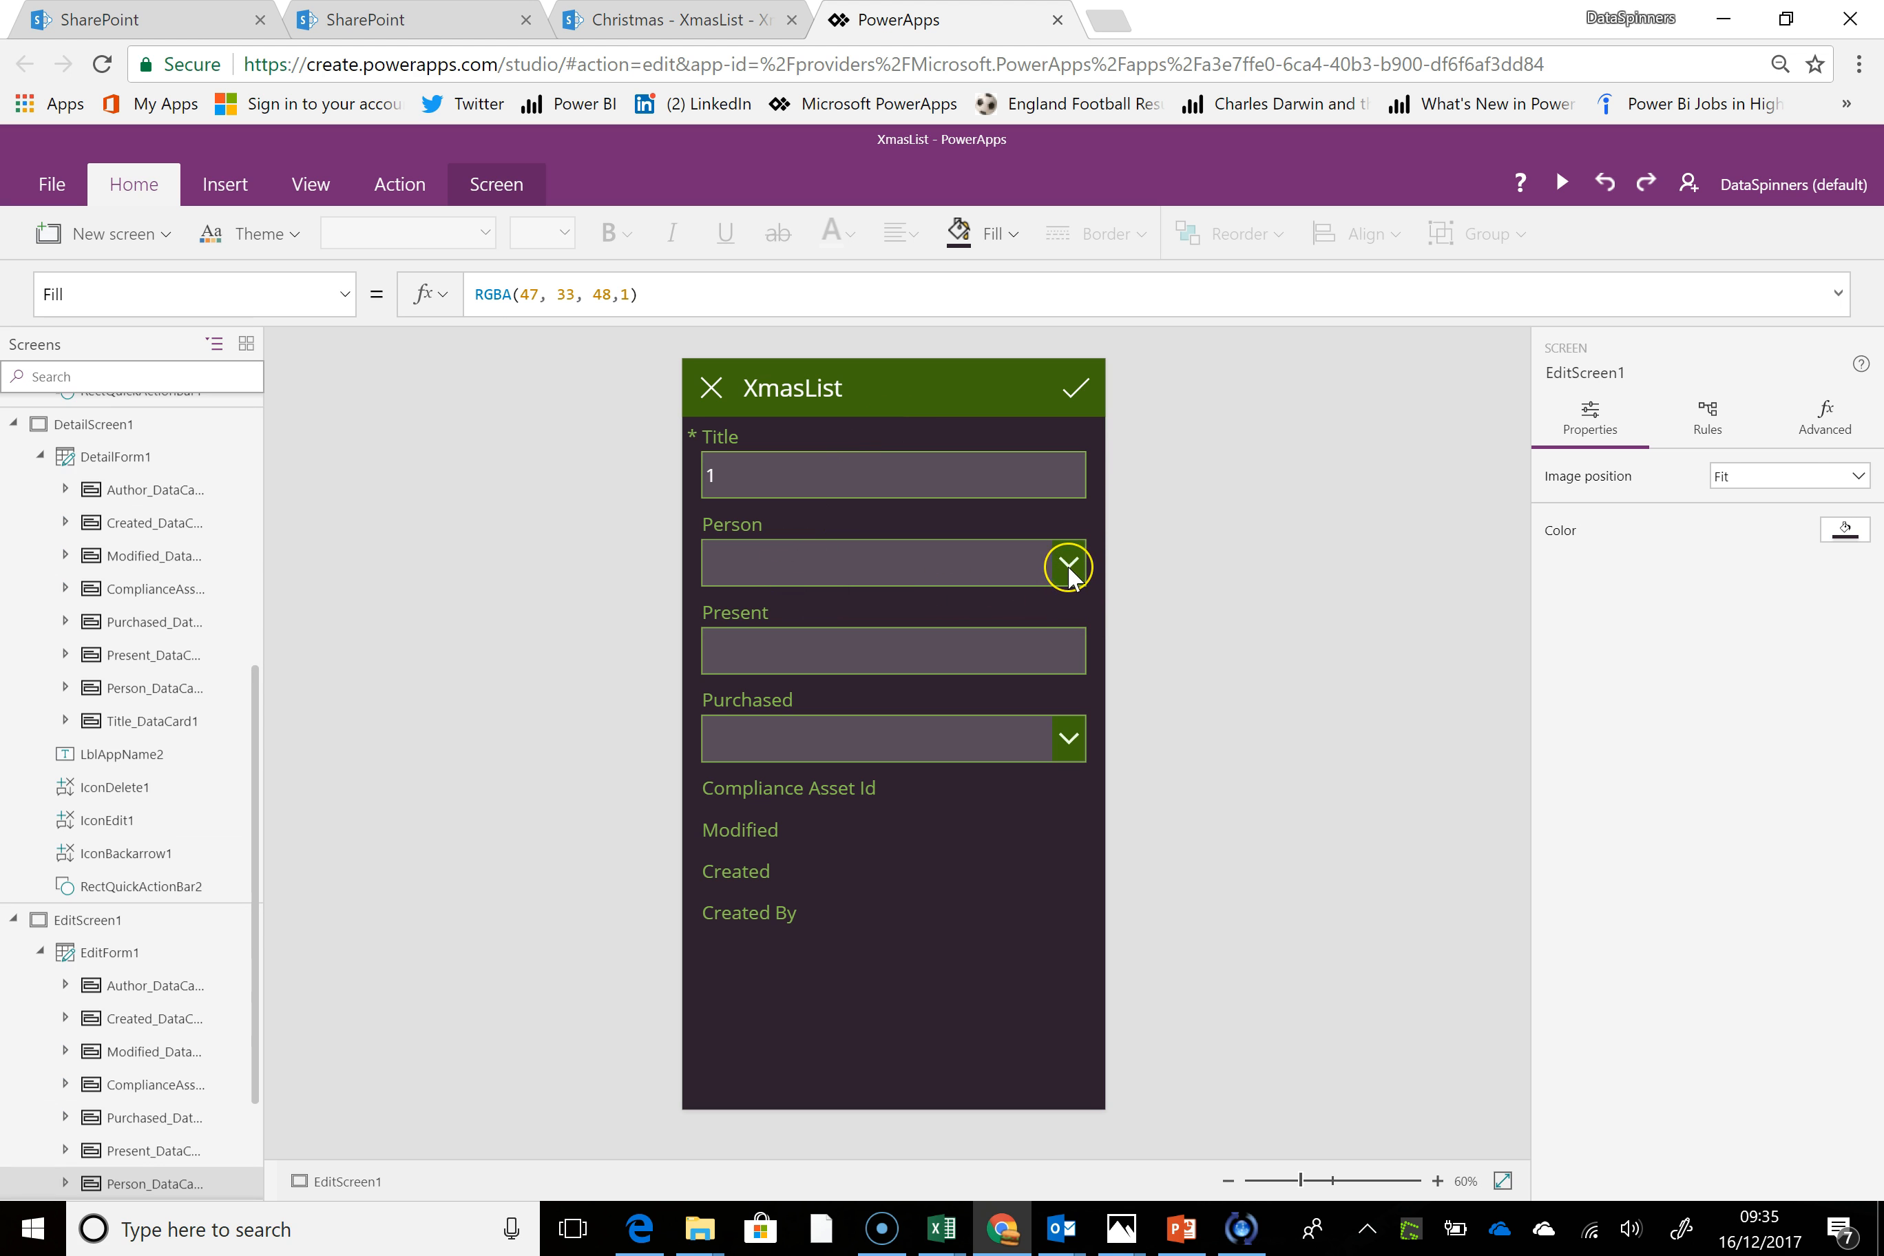
pyautogui.click(1069, 567)
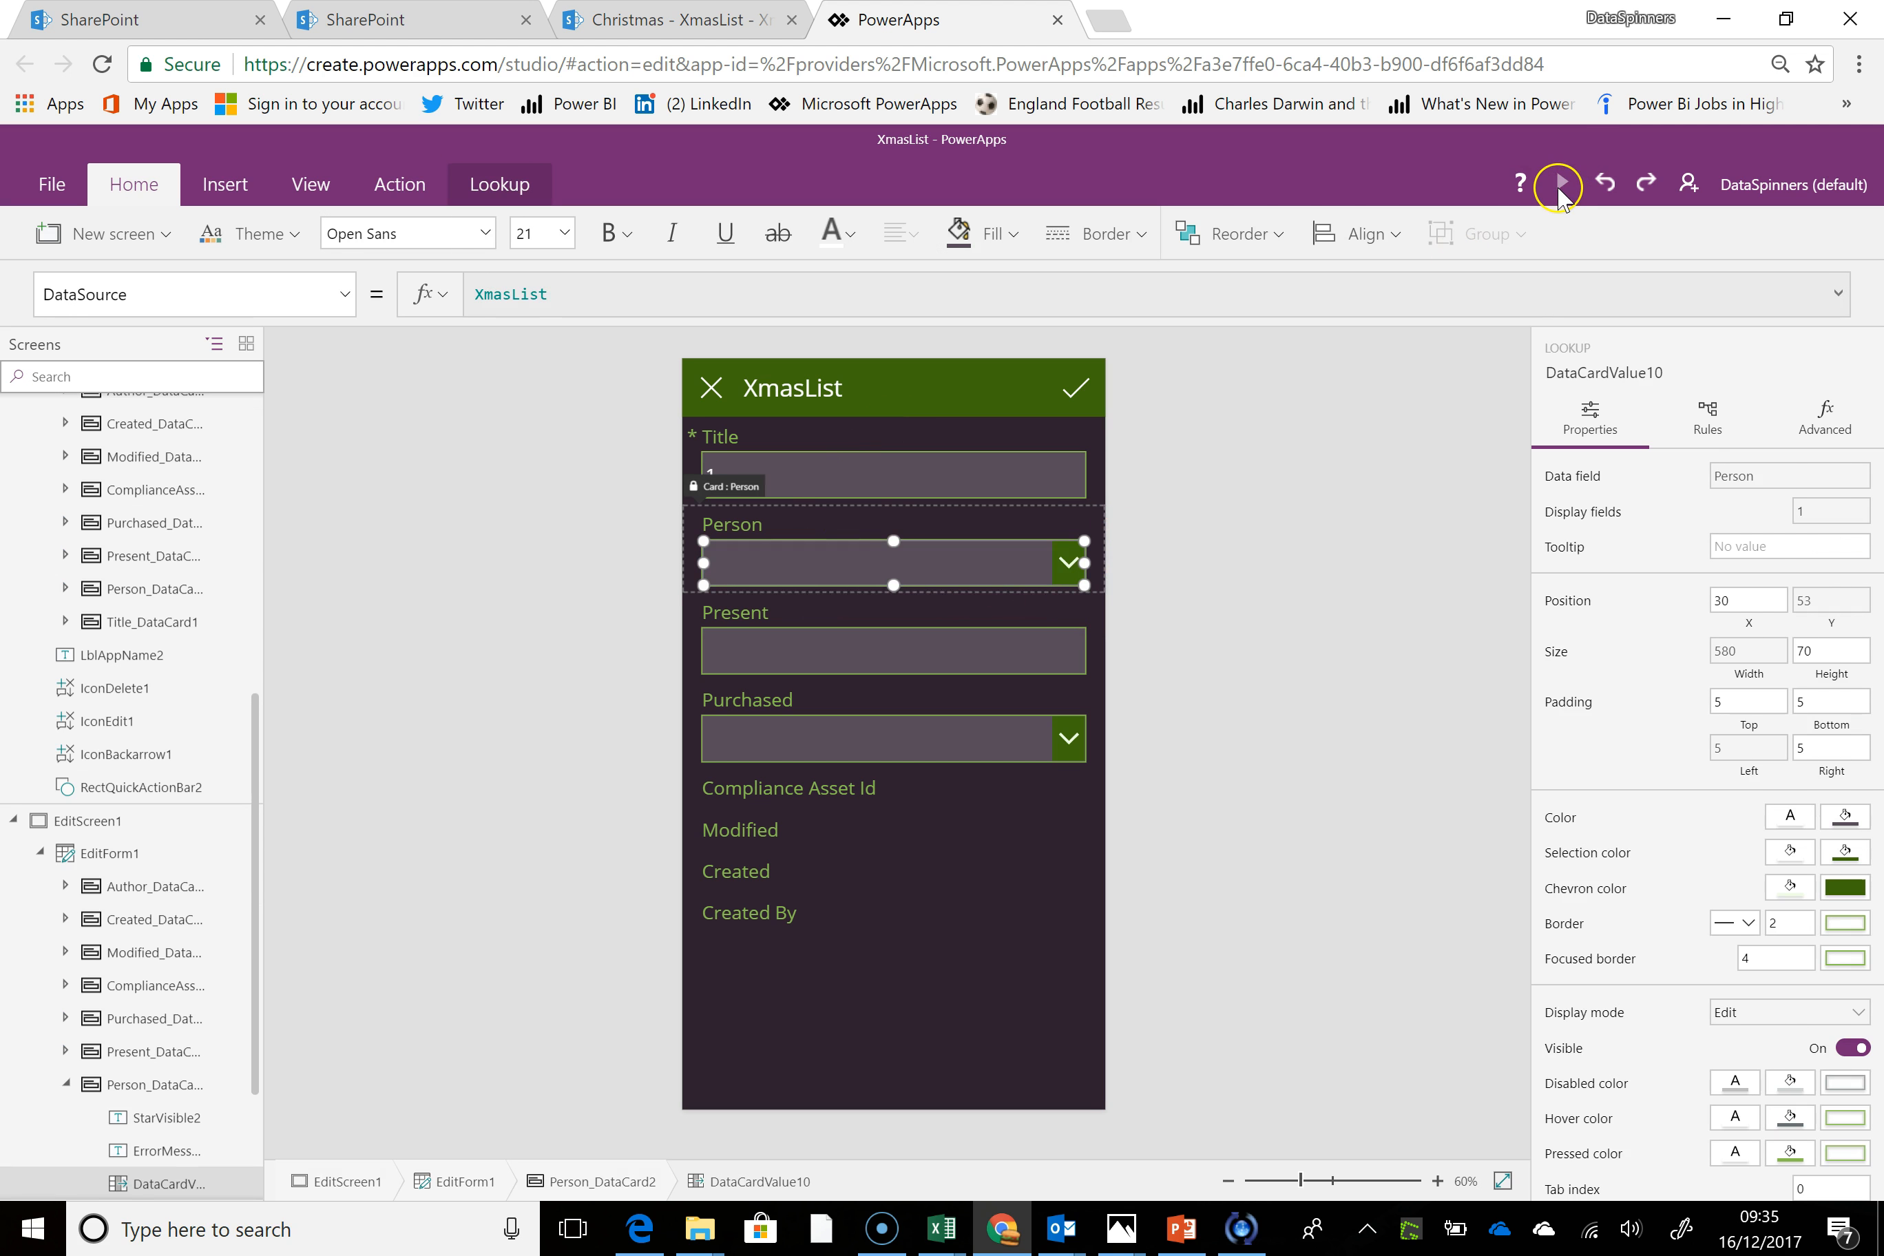
pyautogui.click(1561, 188)
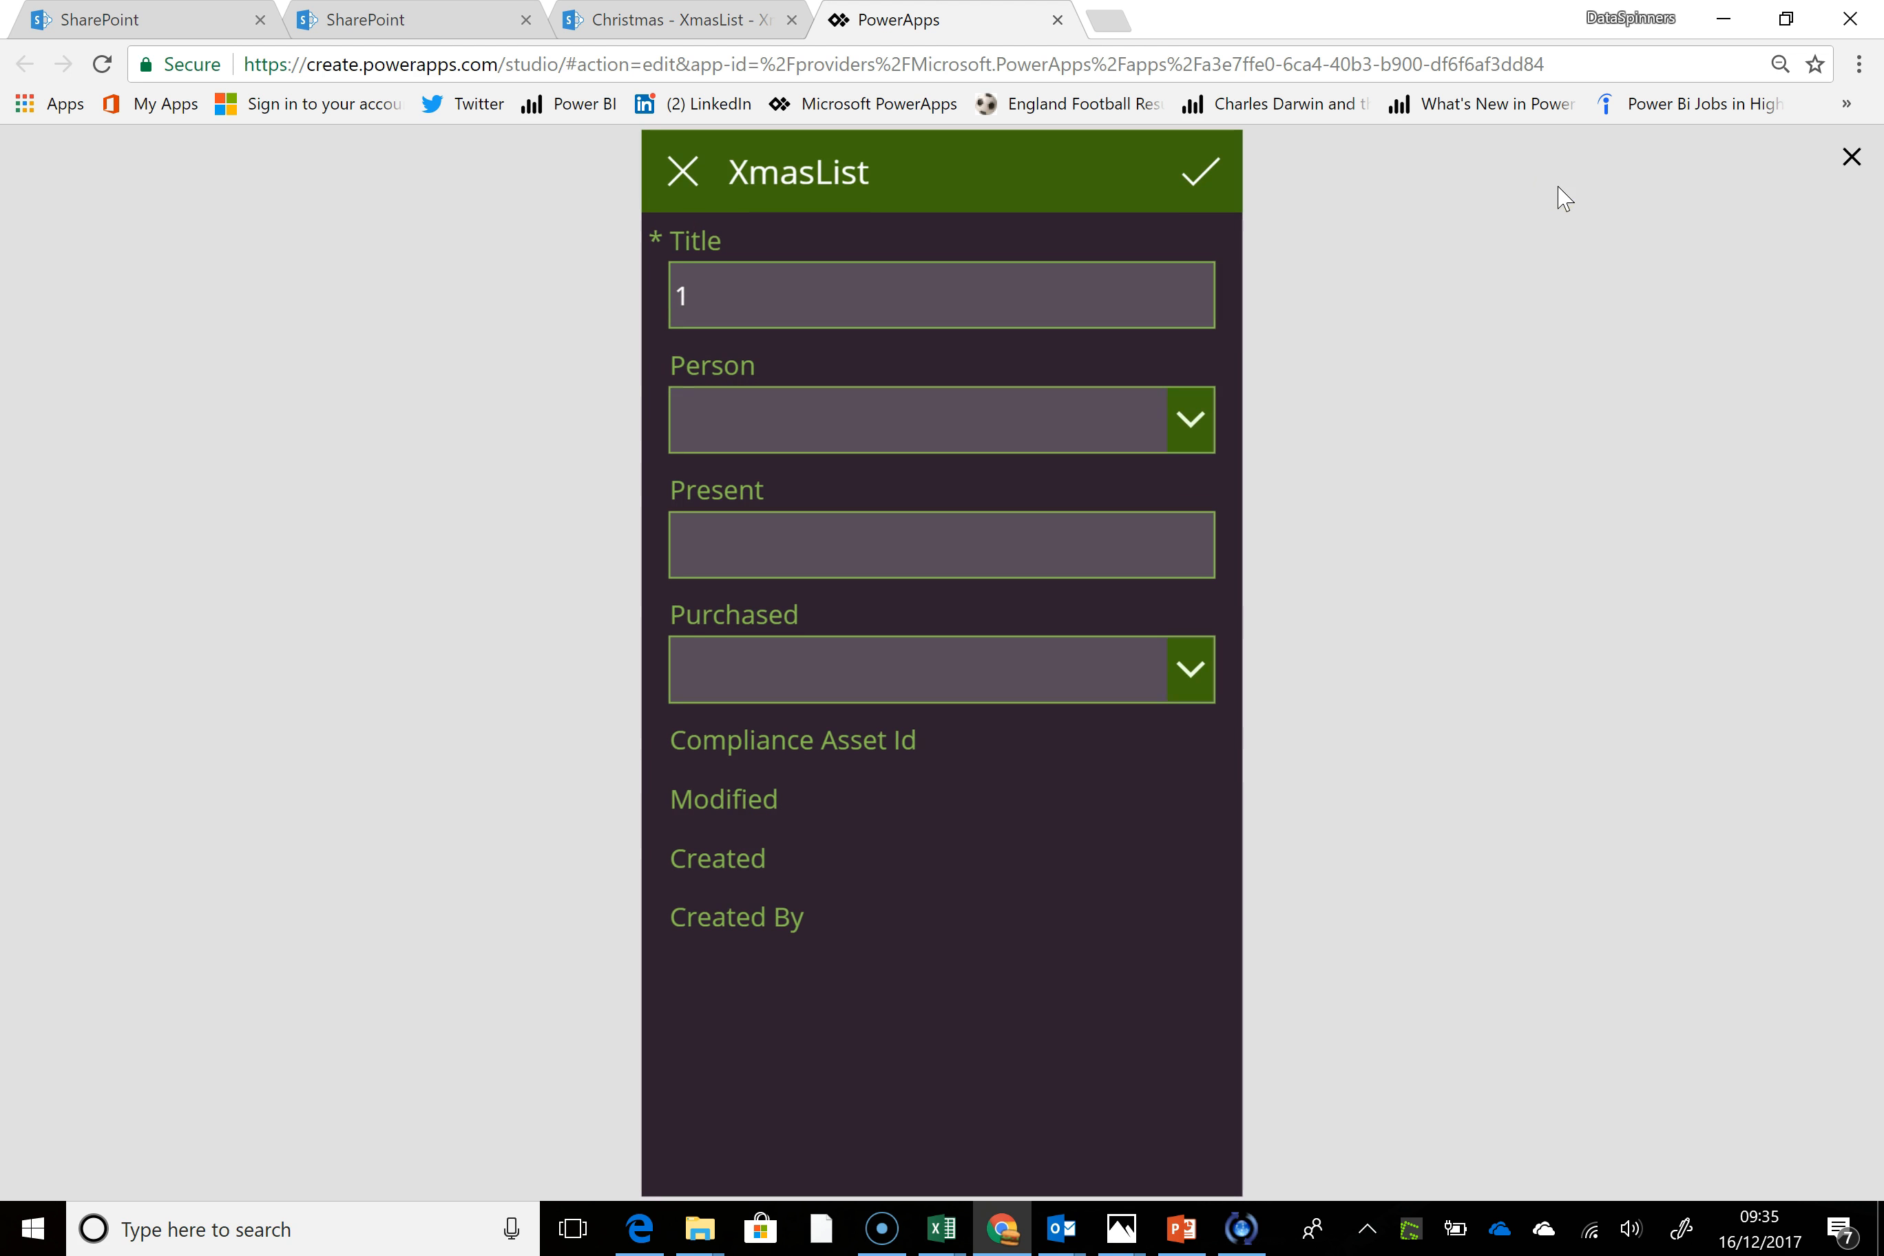
# Add an item with the first listed person, Present Thing and Purchased No, save it, and leave the preview
pyautogui.click(1190, 419)
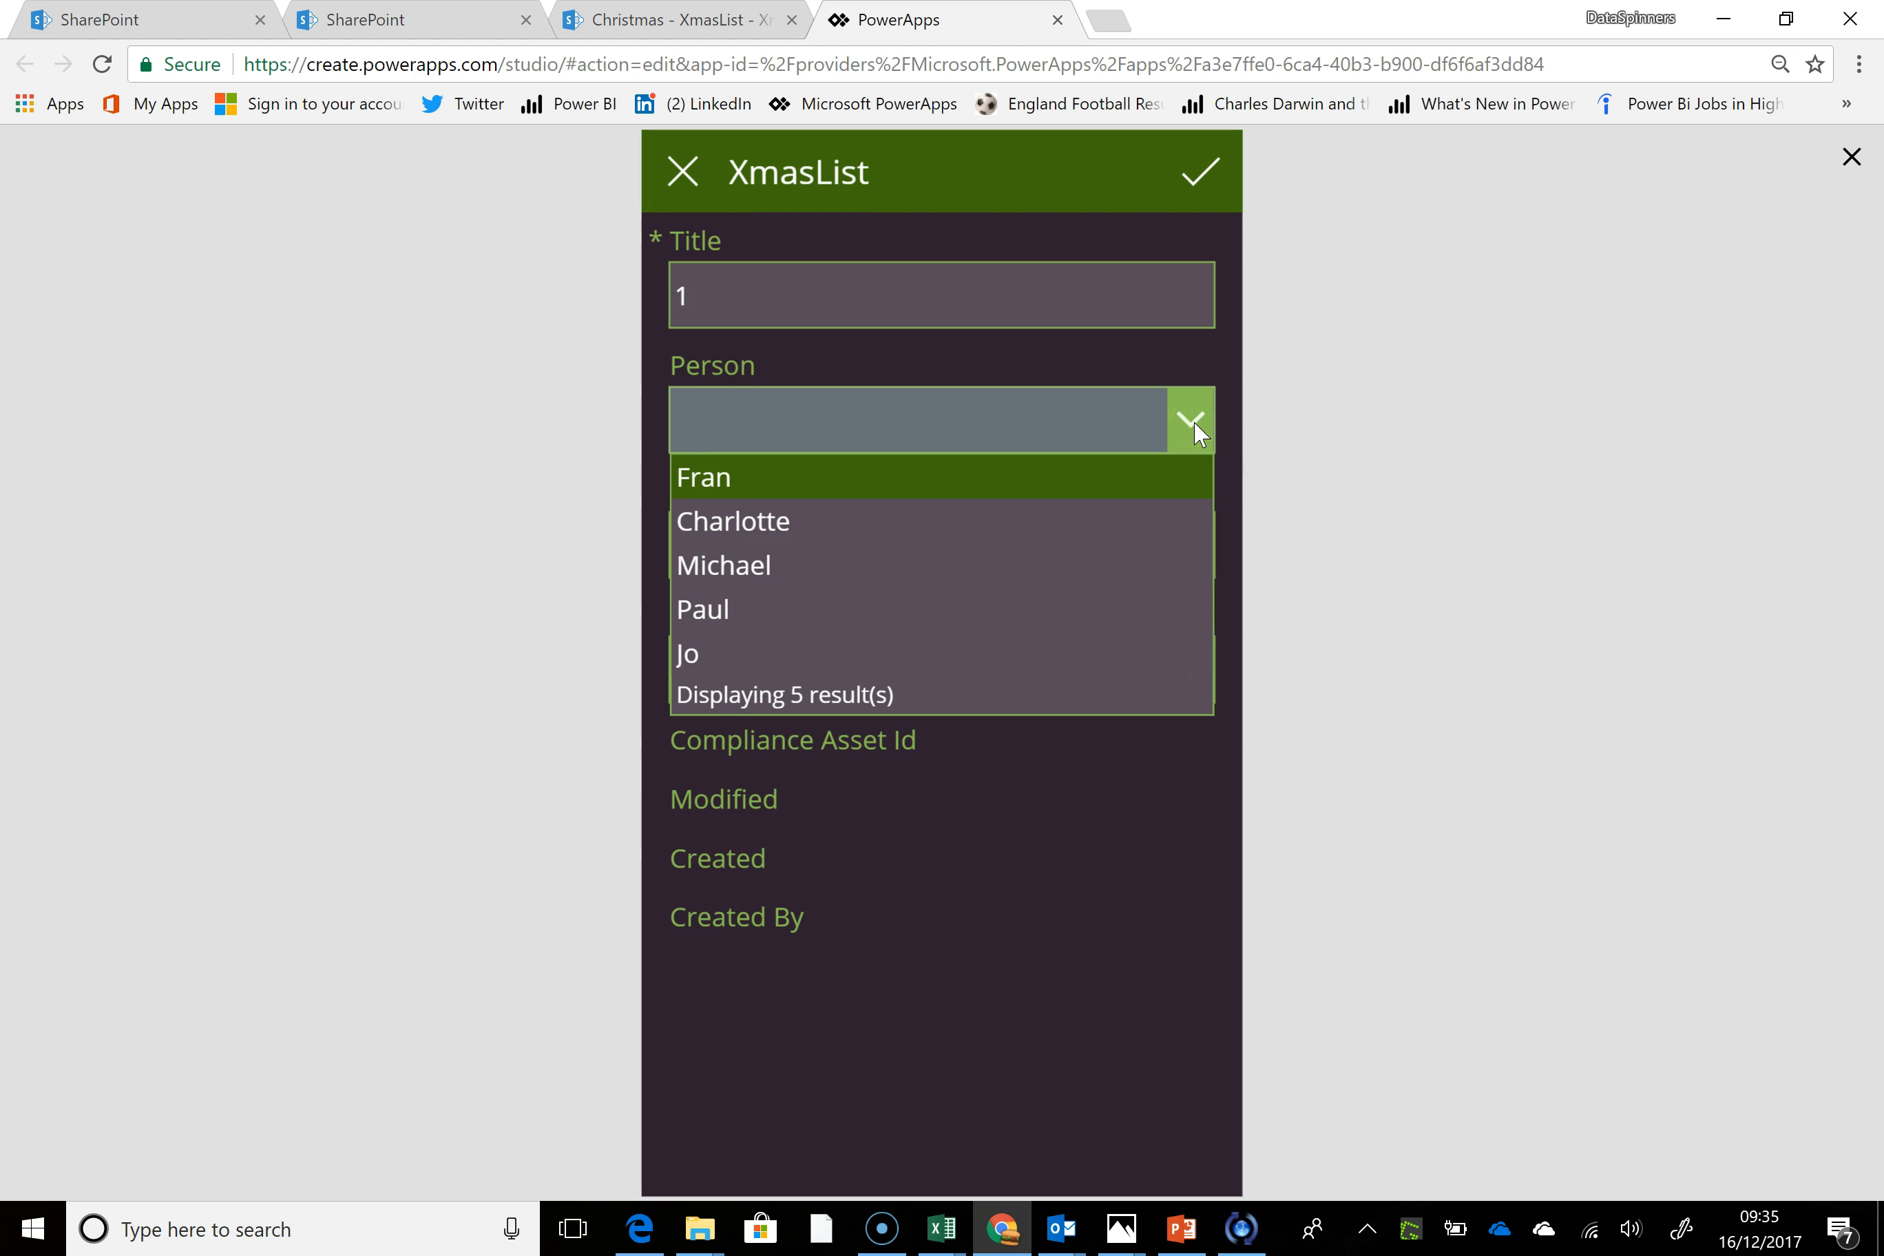
pyautogui.click(905, 478)
pyautogui.click(864, 551)
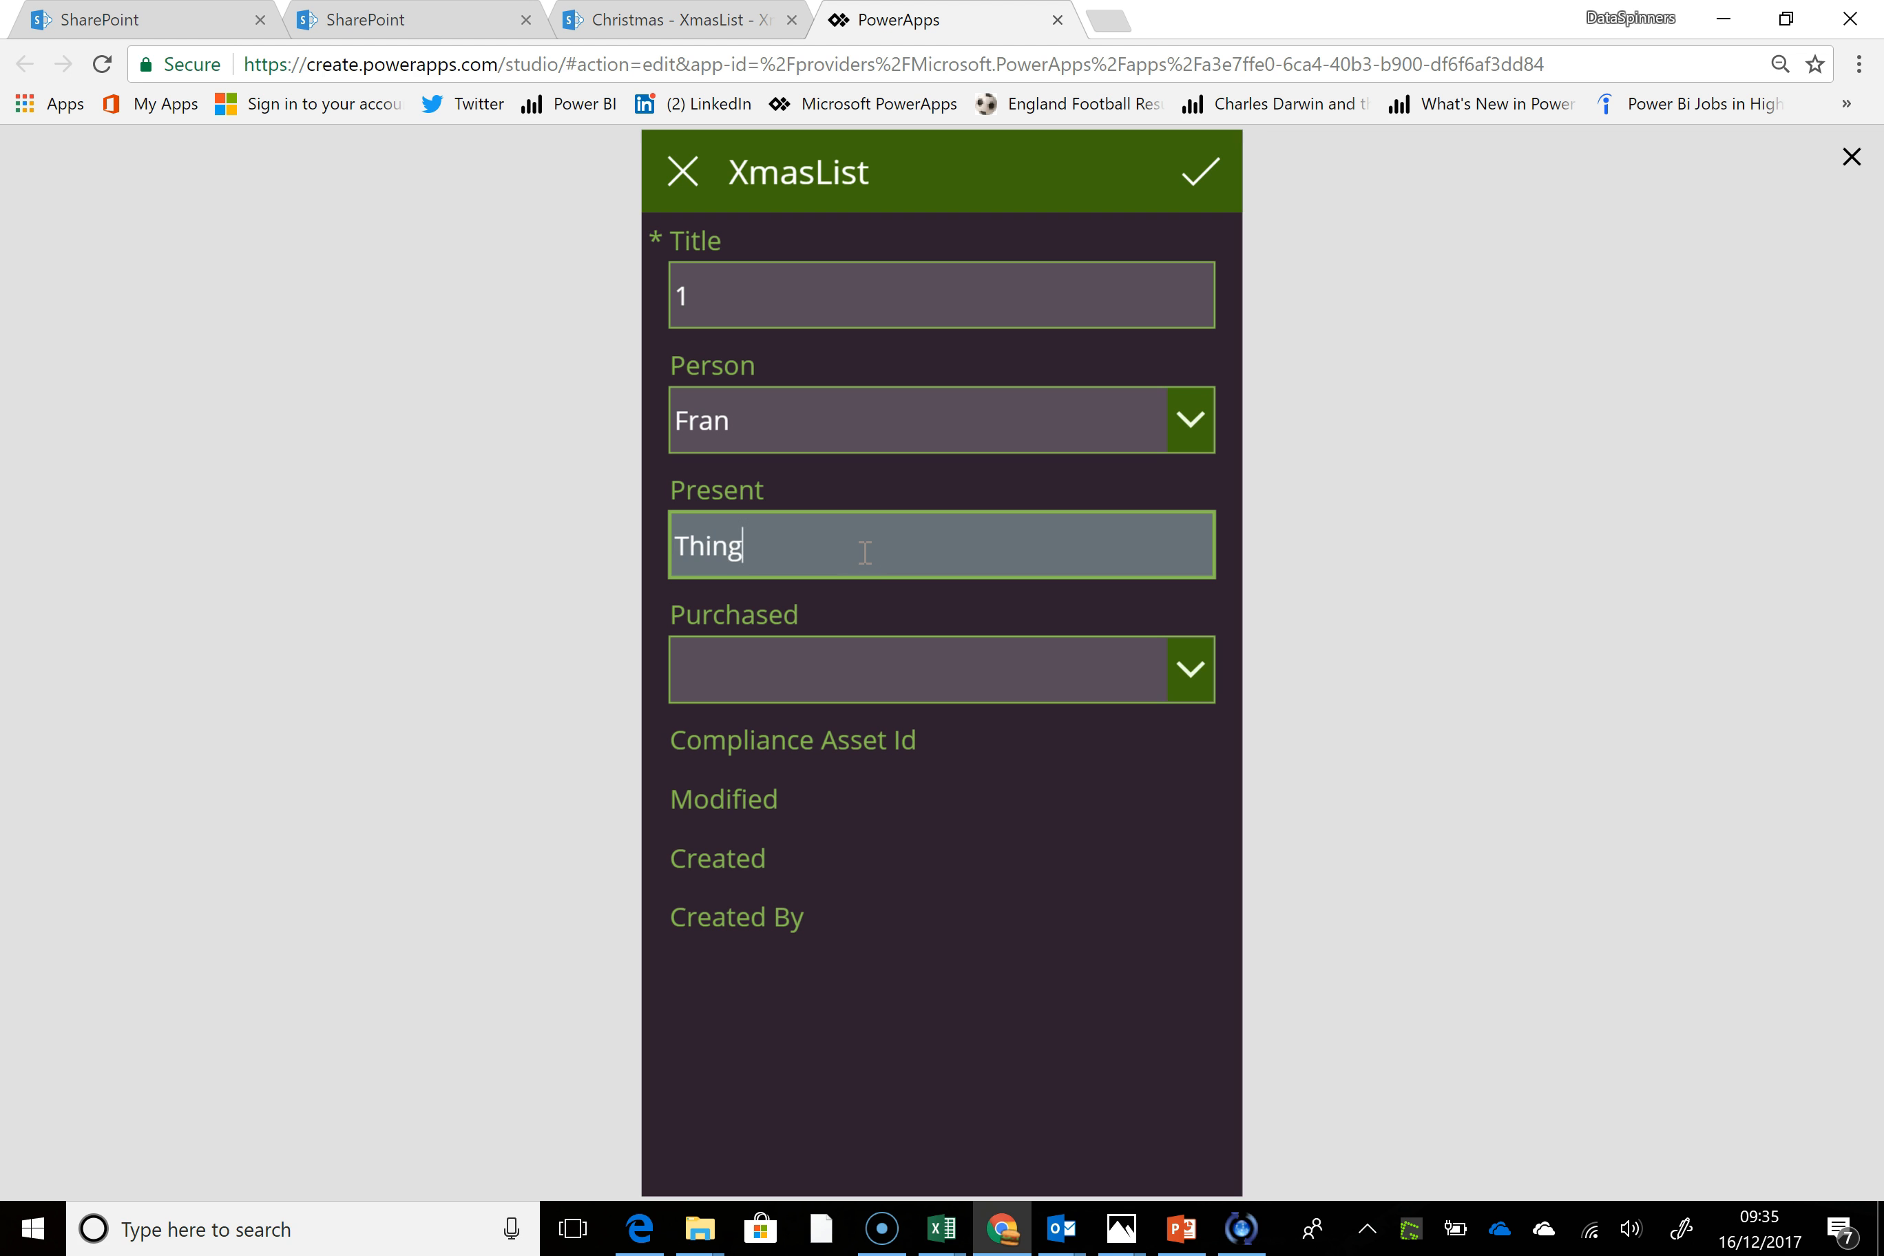
pyautogui.click(1191, 670)
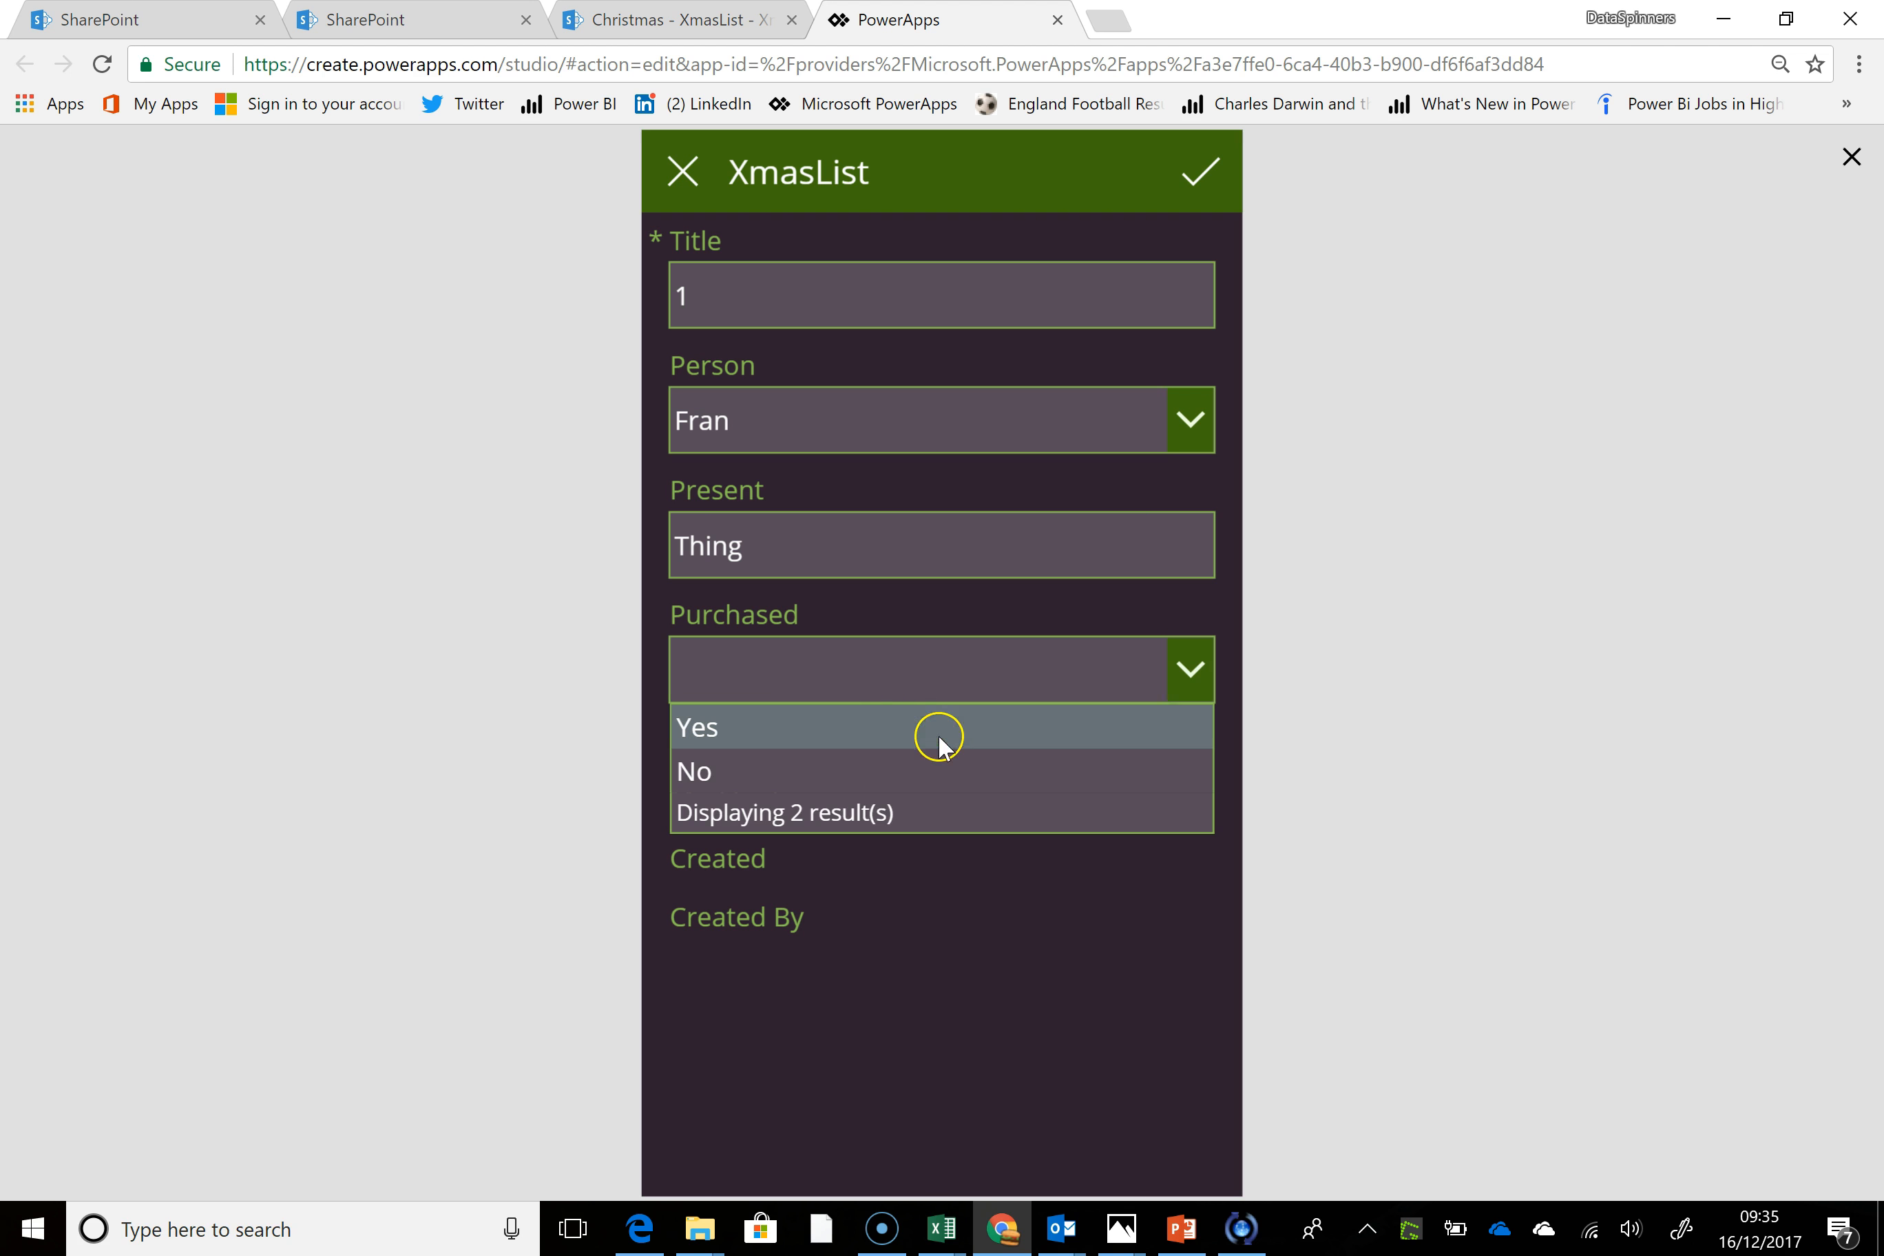
pyautogui.click(765, 774)
pyautogui.click(1185, 198)
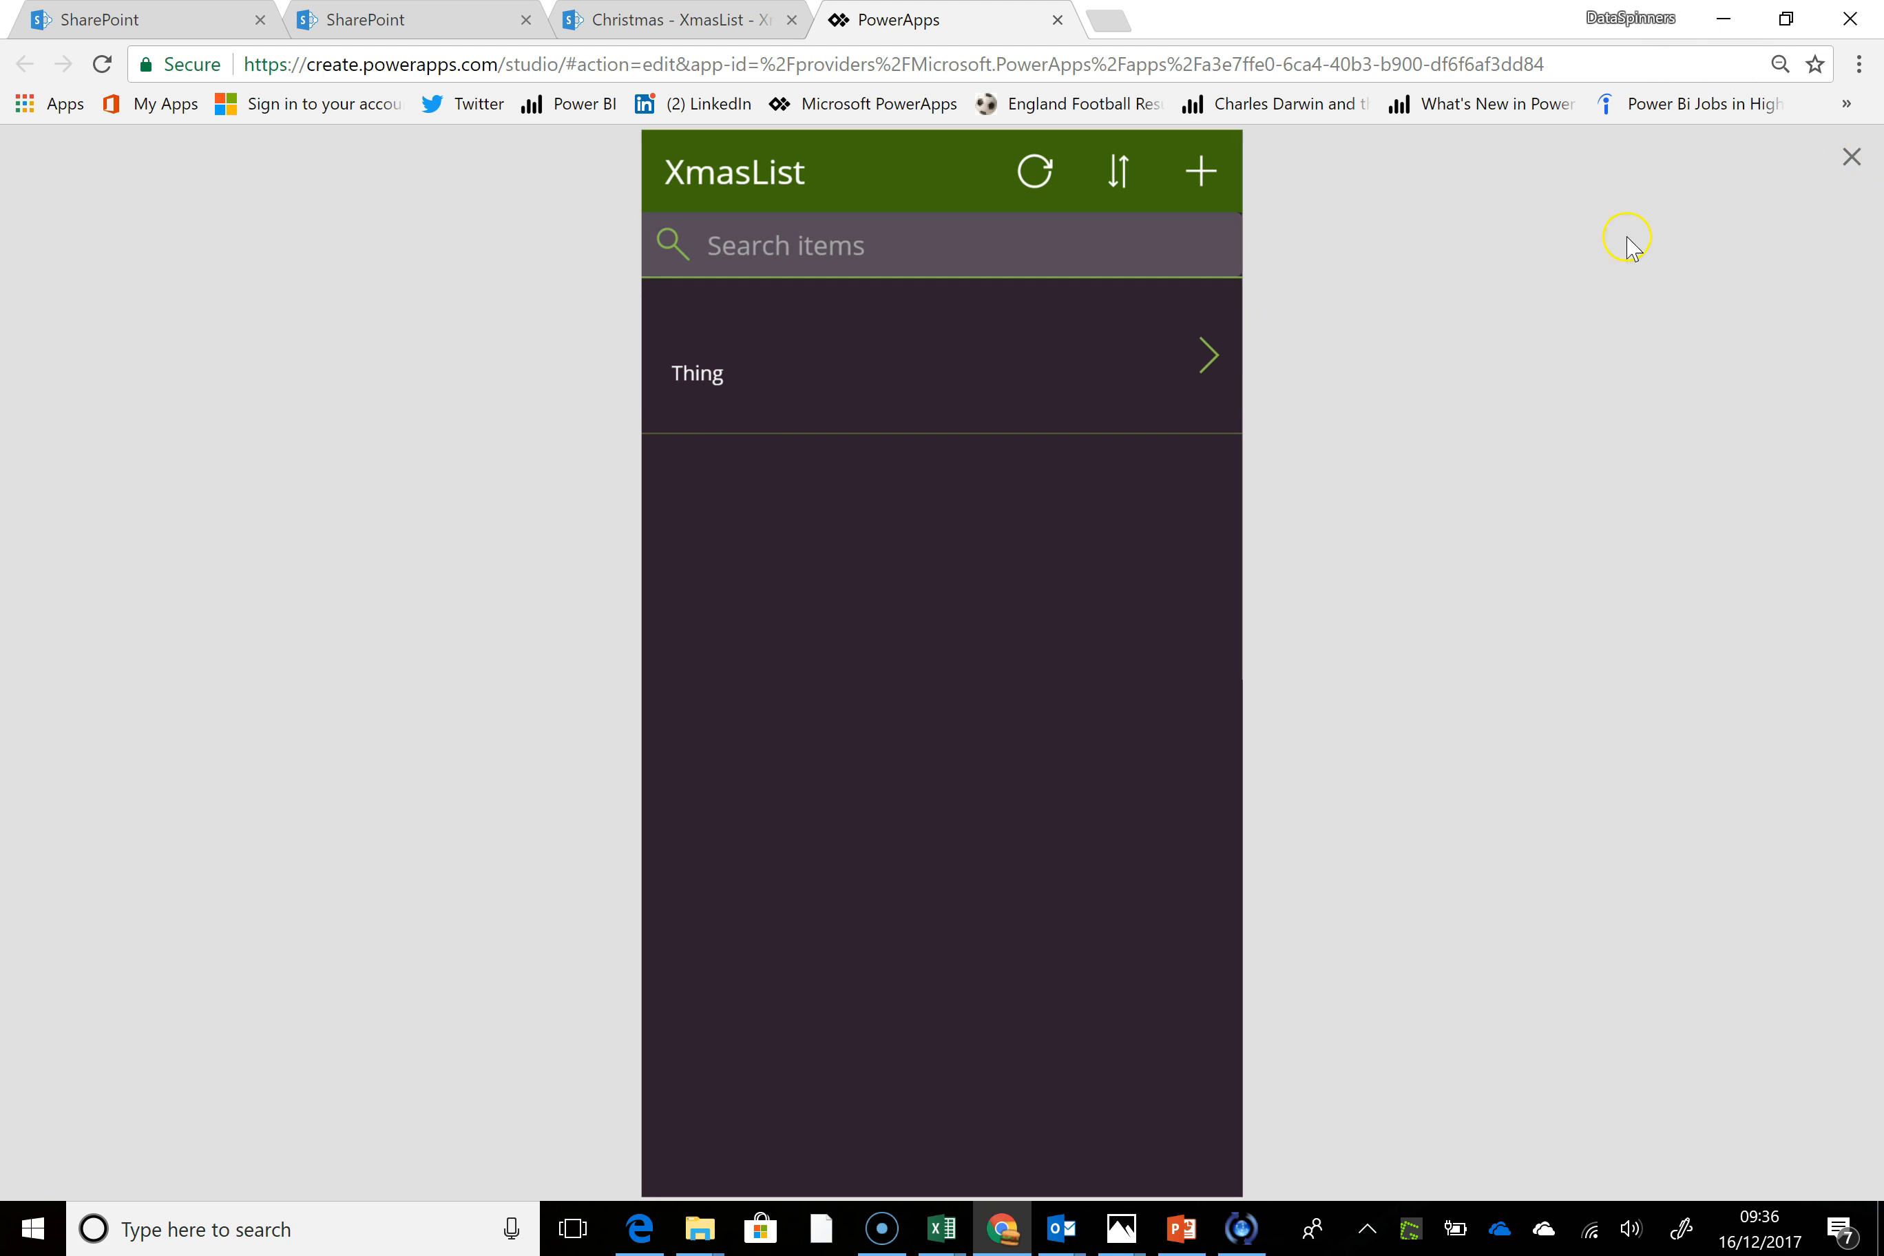
pyautogui.press('Escape')
# Delete the Subtitle1 label from the gallery item on BrowseScreen1
pyautogui.click(739, 527)
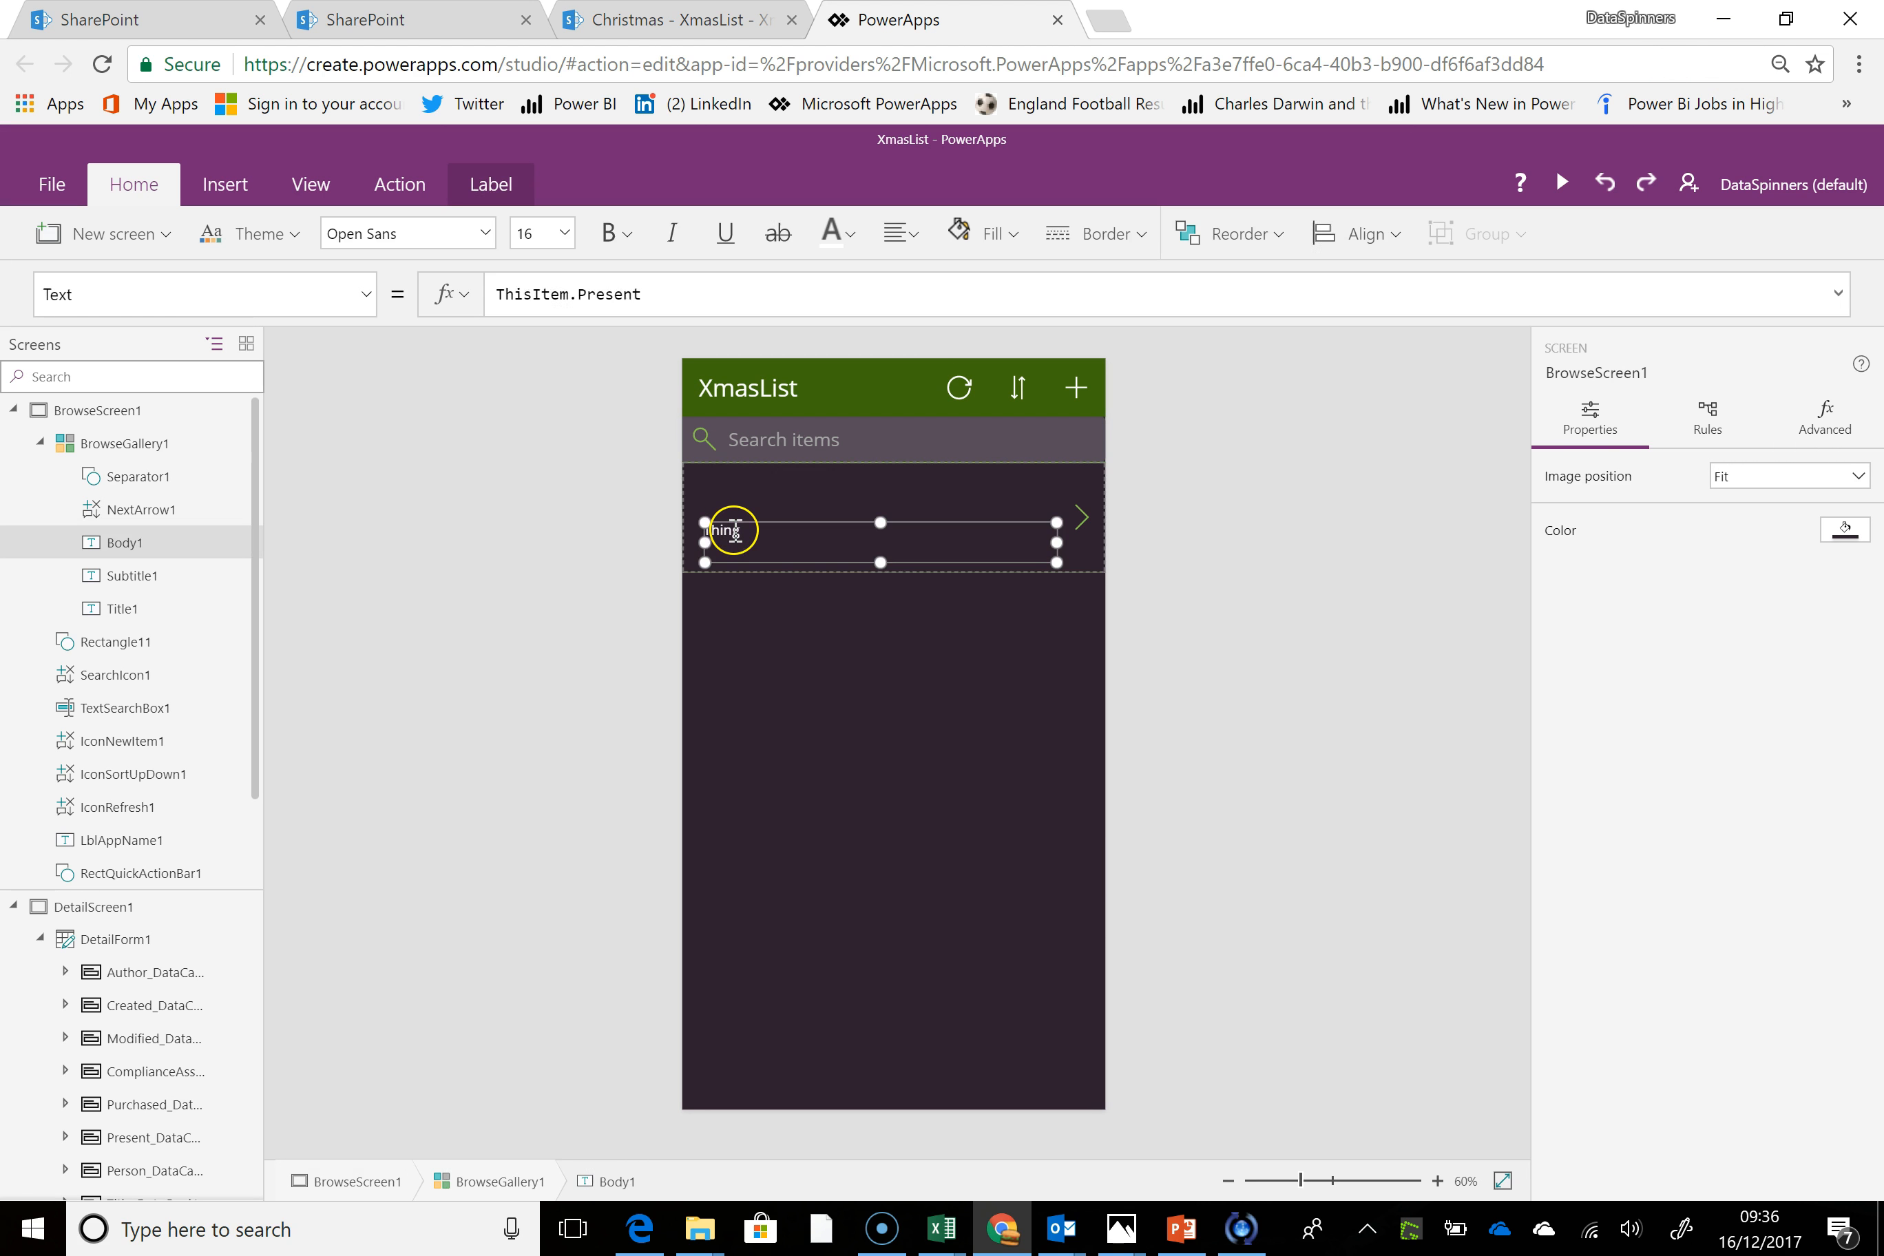
pyautogui.click(730, 506)
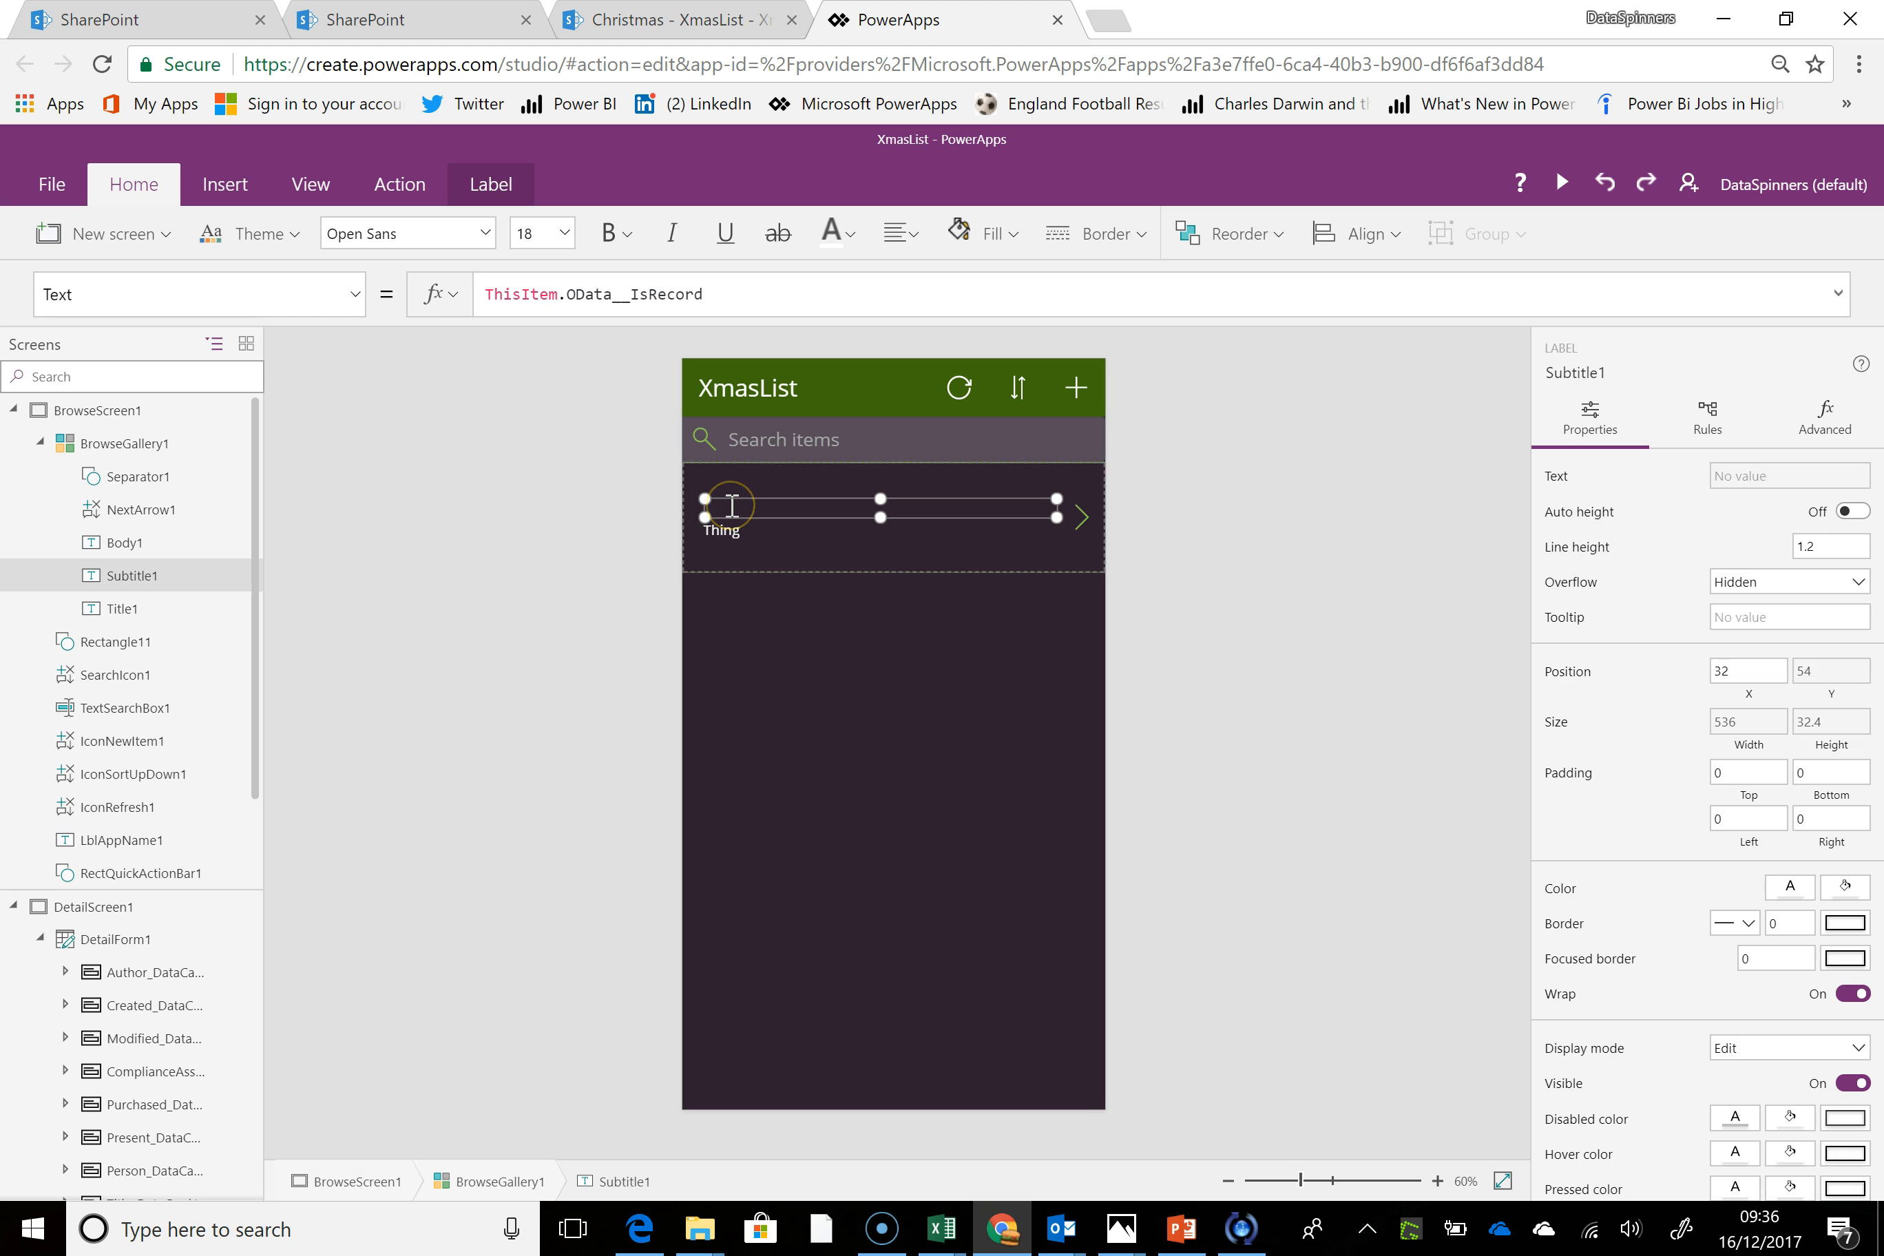
pyautogui.press('Delete')
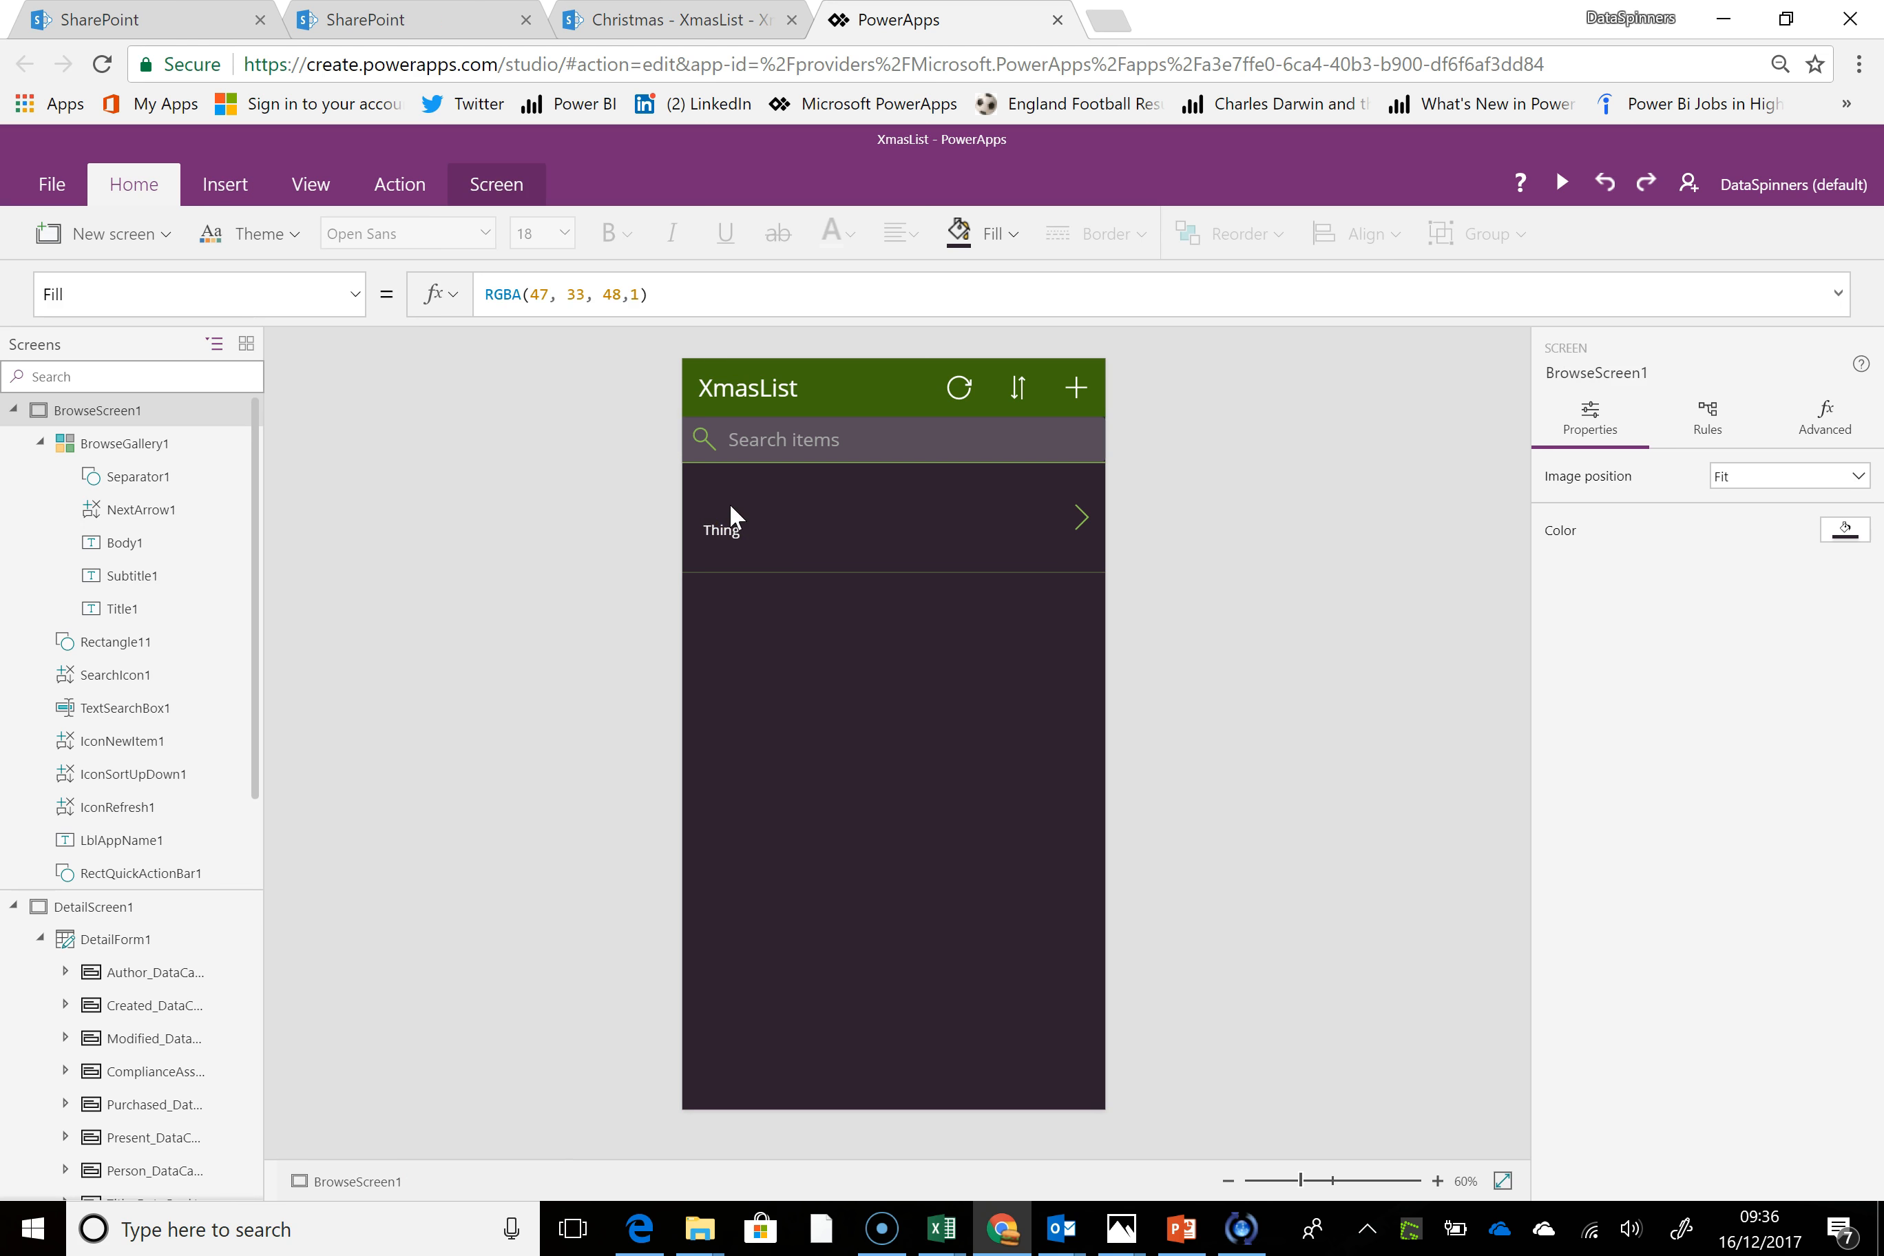
# Resize the Body1 label in the gallery item to about 417 by 50 and place it at about X 48, Y 16
pyautogui.click(721, 485)
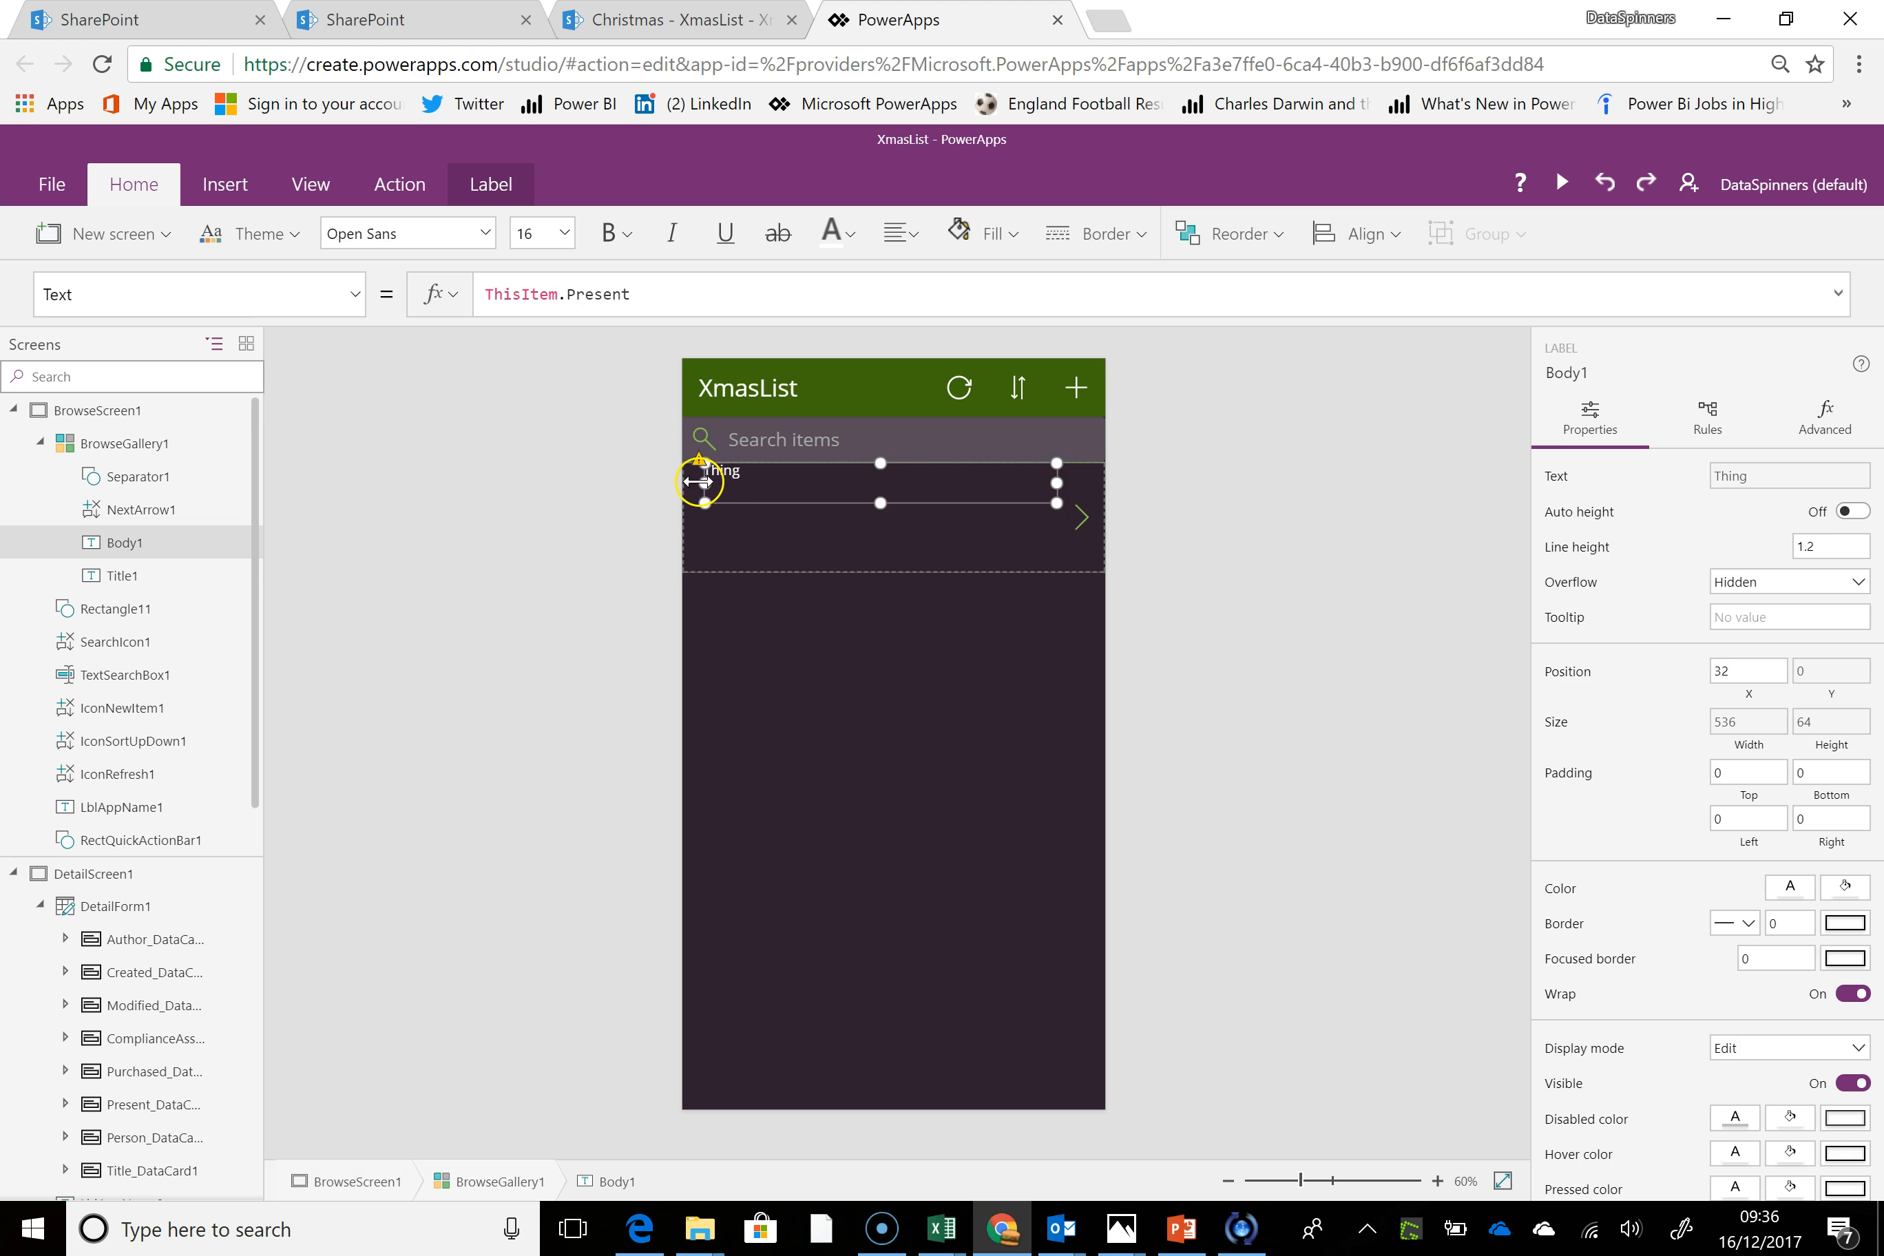
pyautogui.click(701, 465)
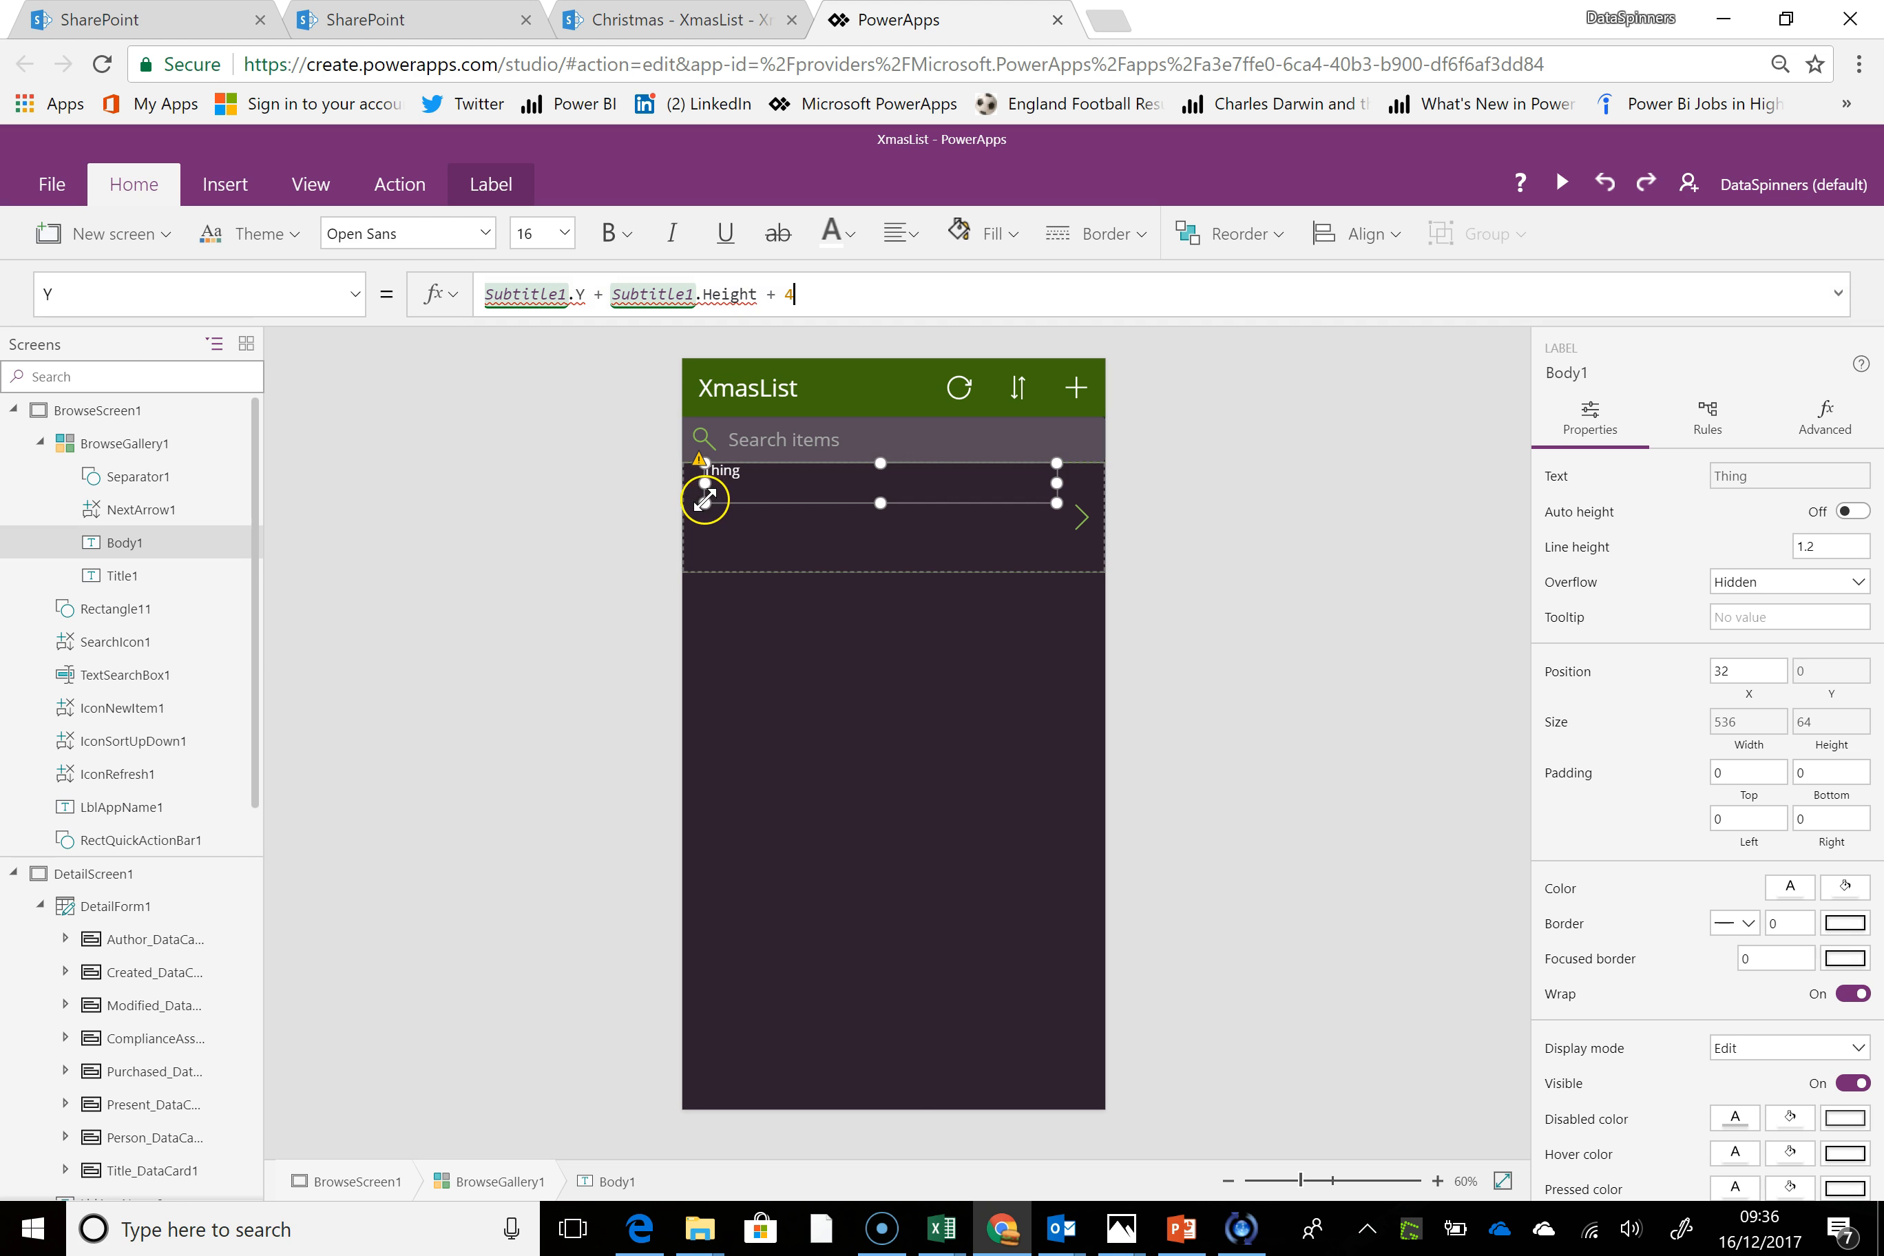
pyautogui.moveTo(704, 501); pyautogui.dragTo(734, 503)
pyautogui.moveTo(1057, 484); pyautogui.dragTo(1009, 484)
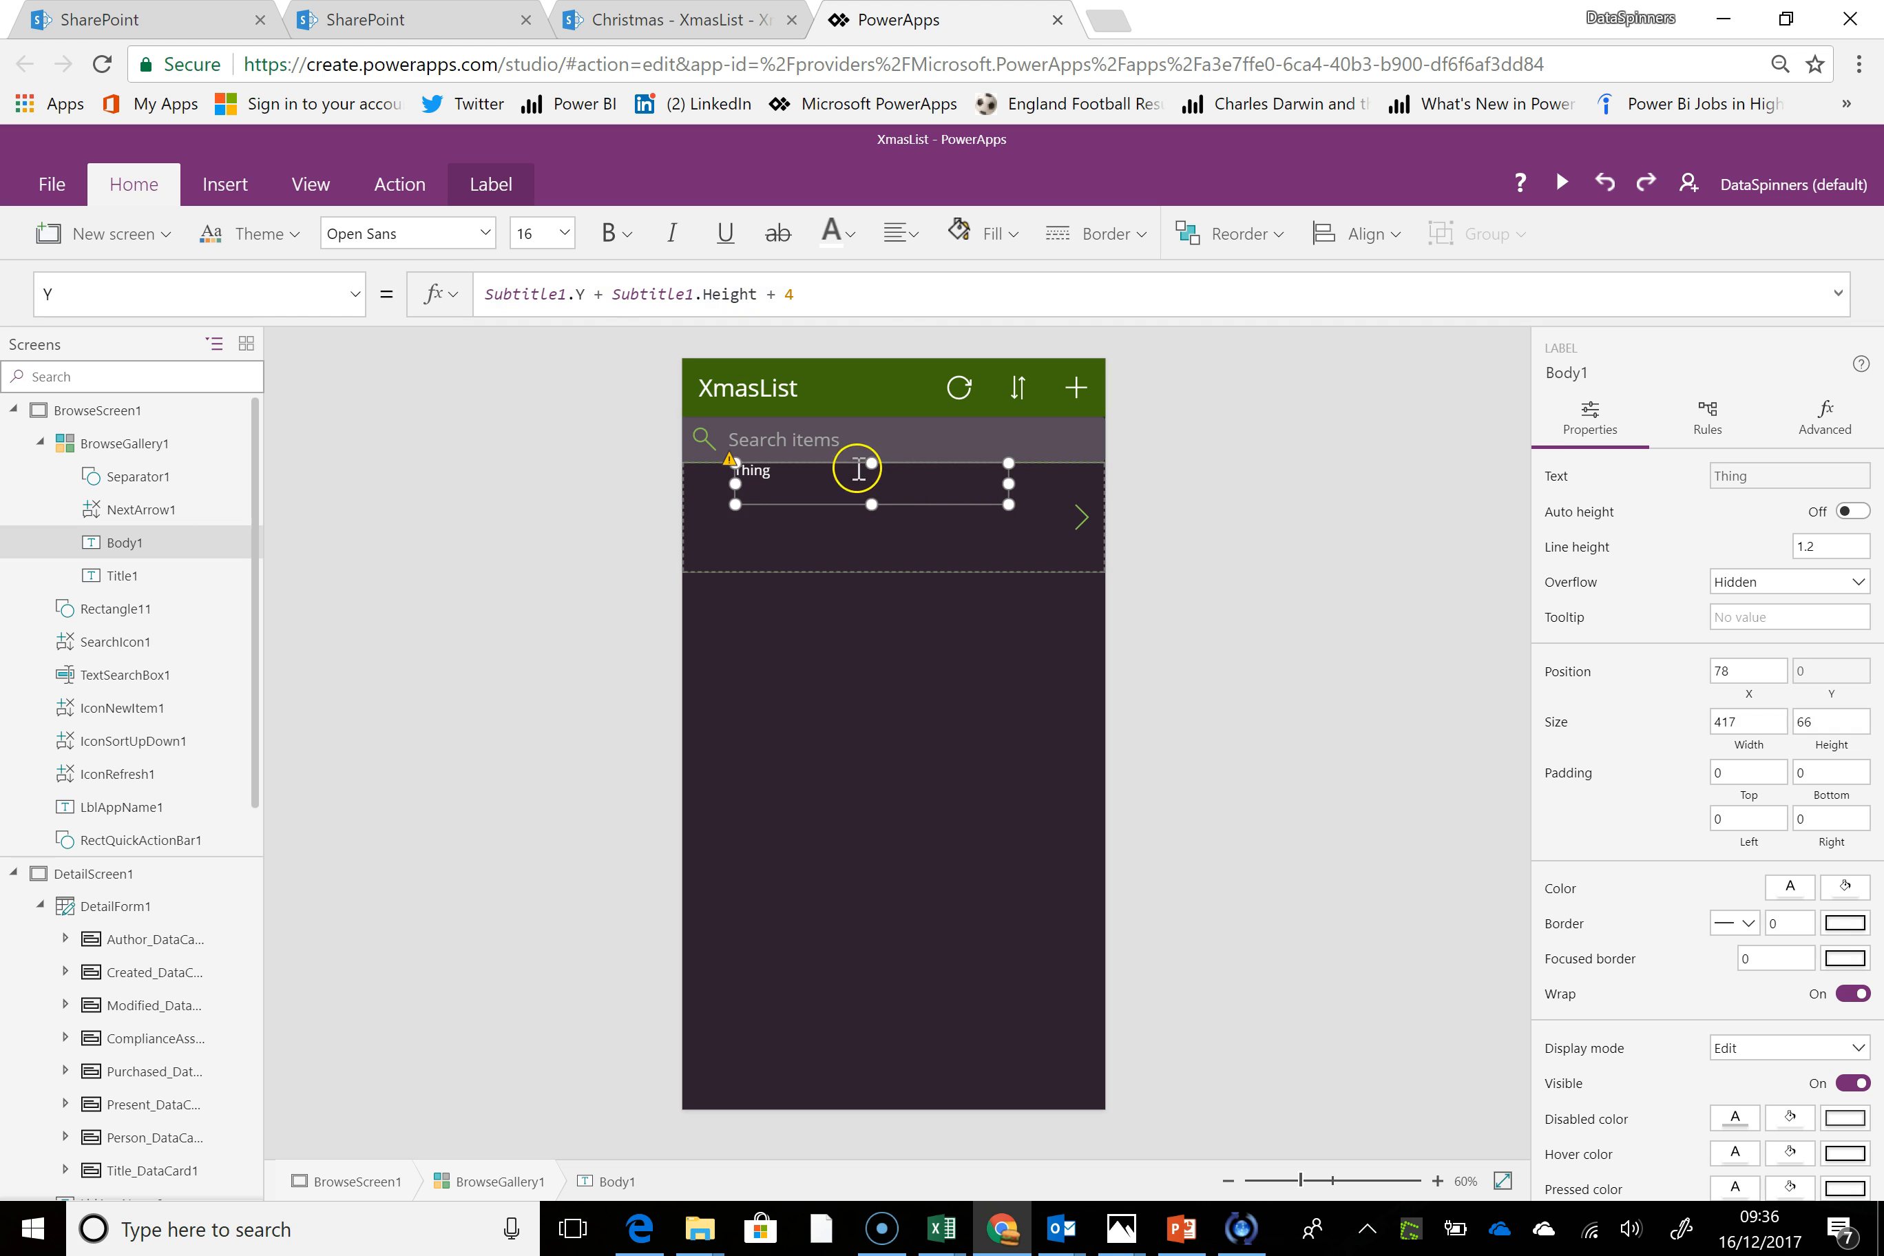
pyautogui.moveTo(872, 463); pyautogui.dragTo(811, 515)
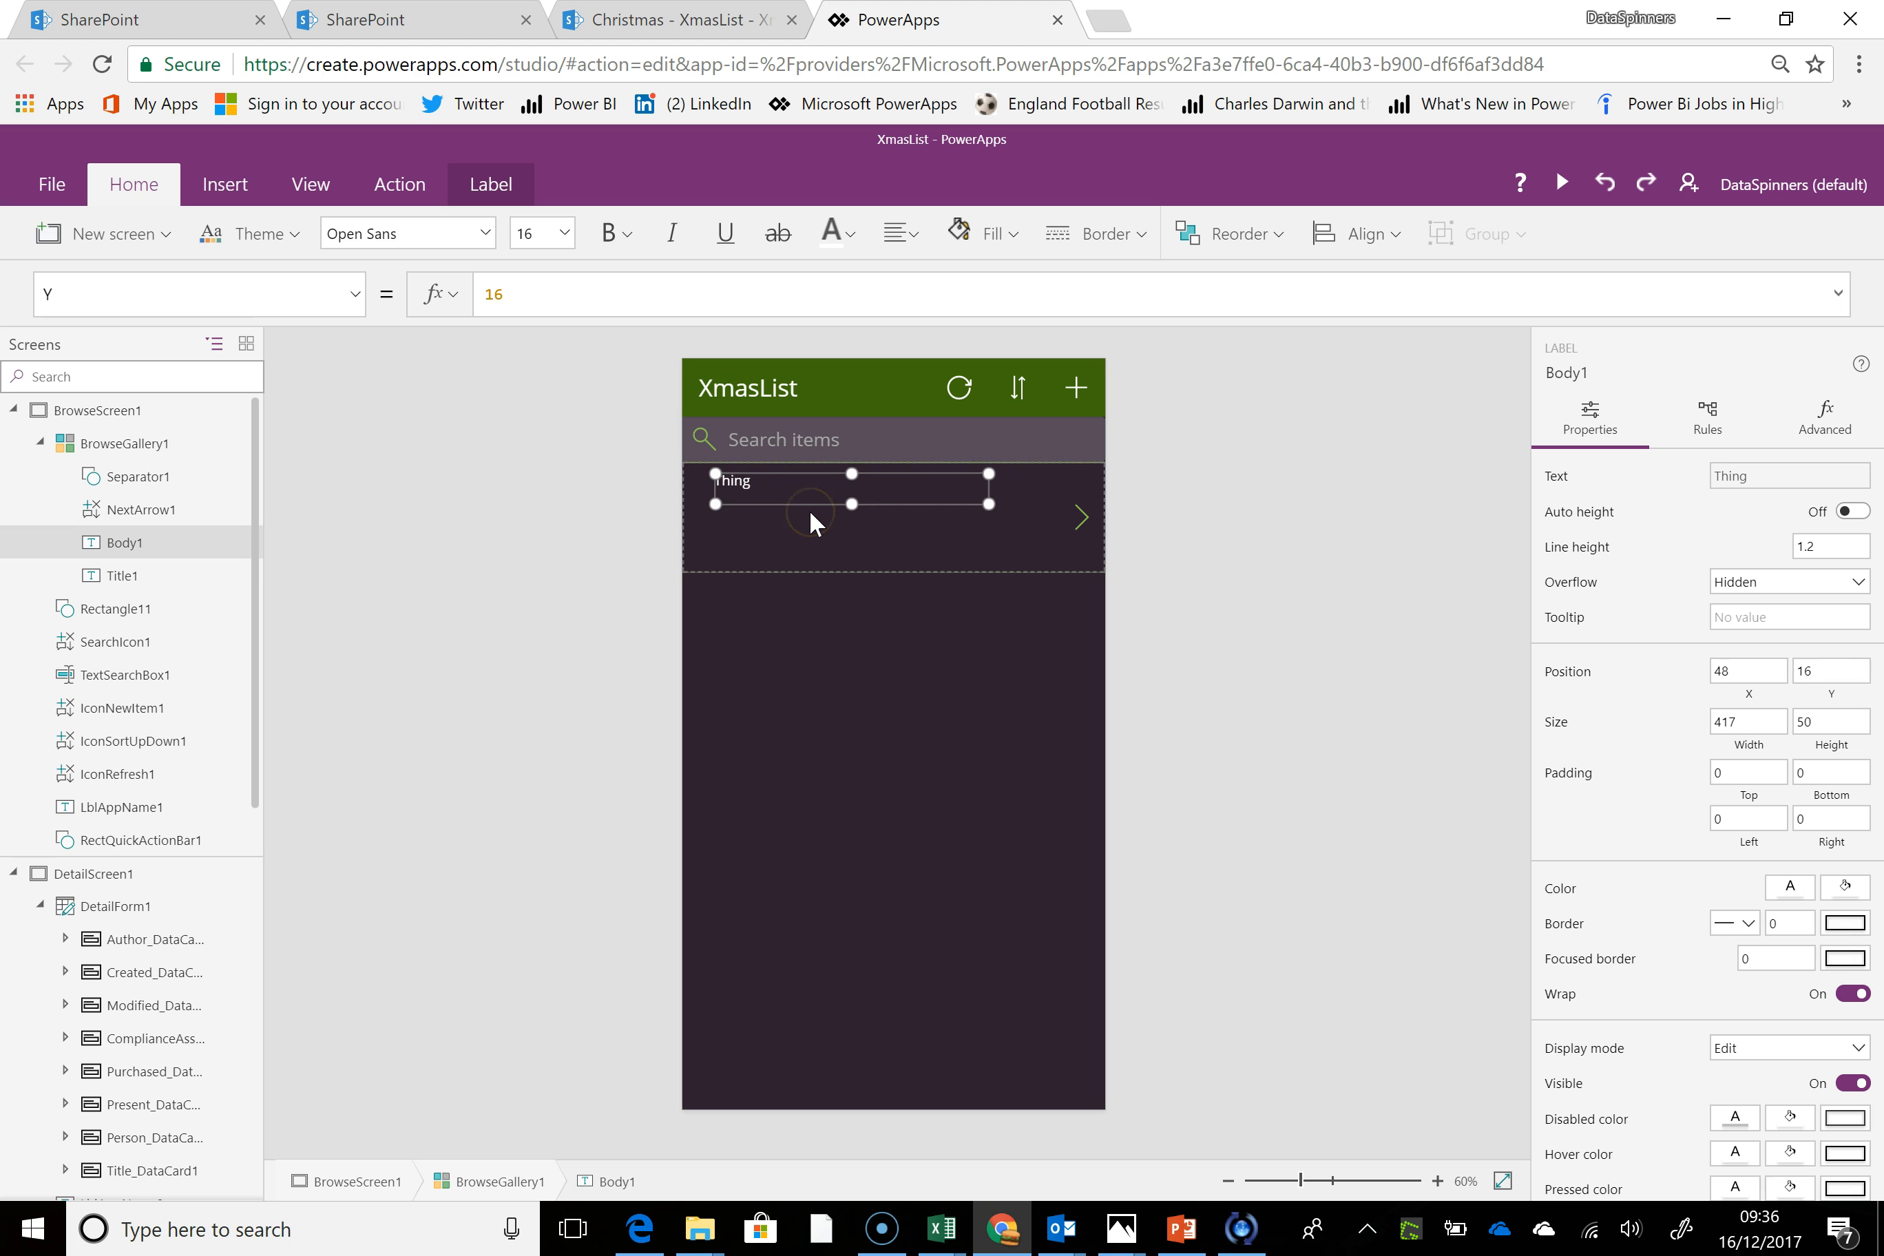
# Move the Title1 label below the present text in the gallery item, to about X 39, Y 43
pyautogui.click(760, 519)
pyautogui.click(757, 489)
pyautogui.click(745, 534)
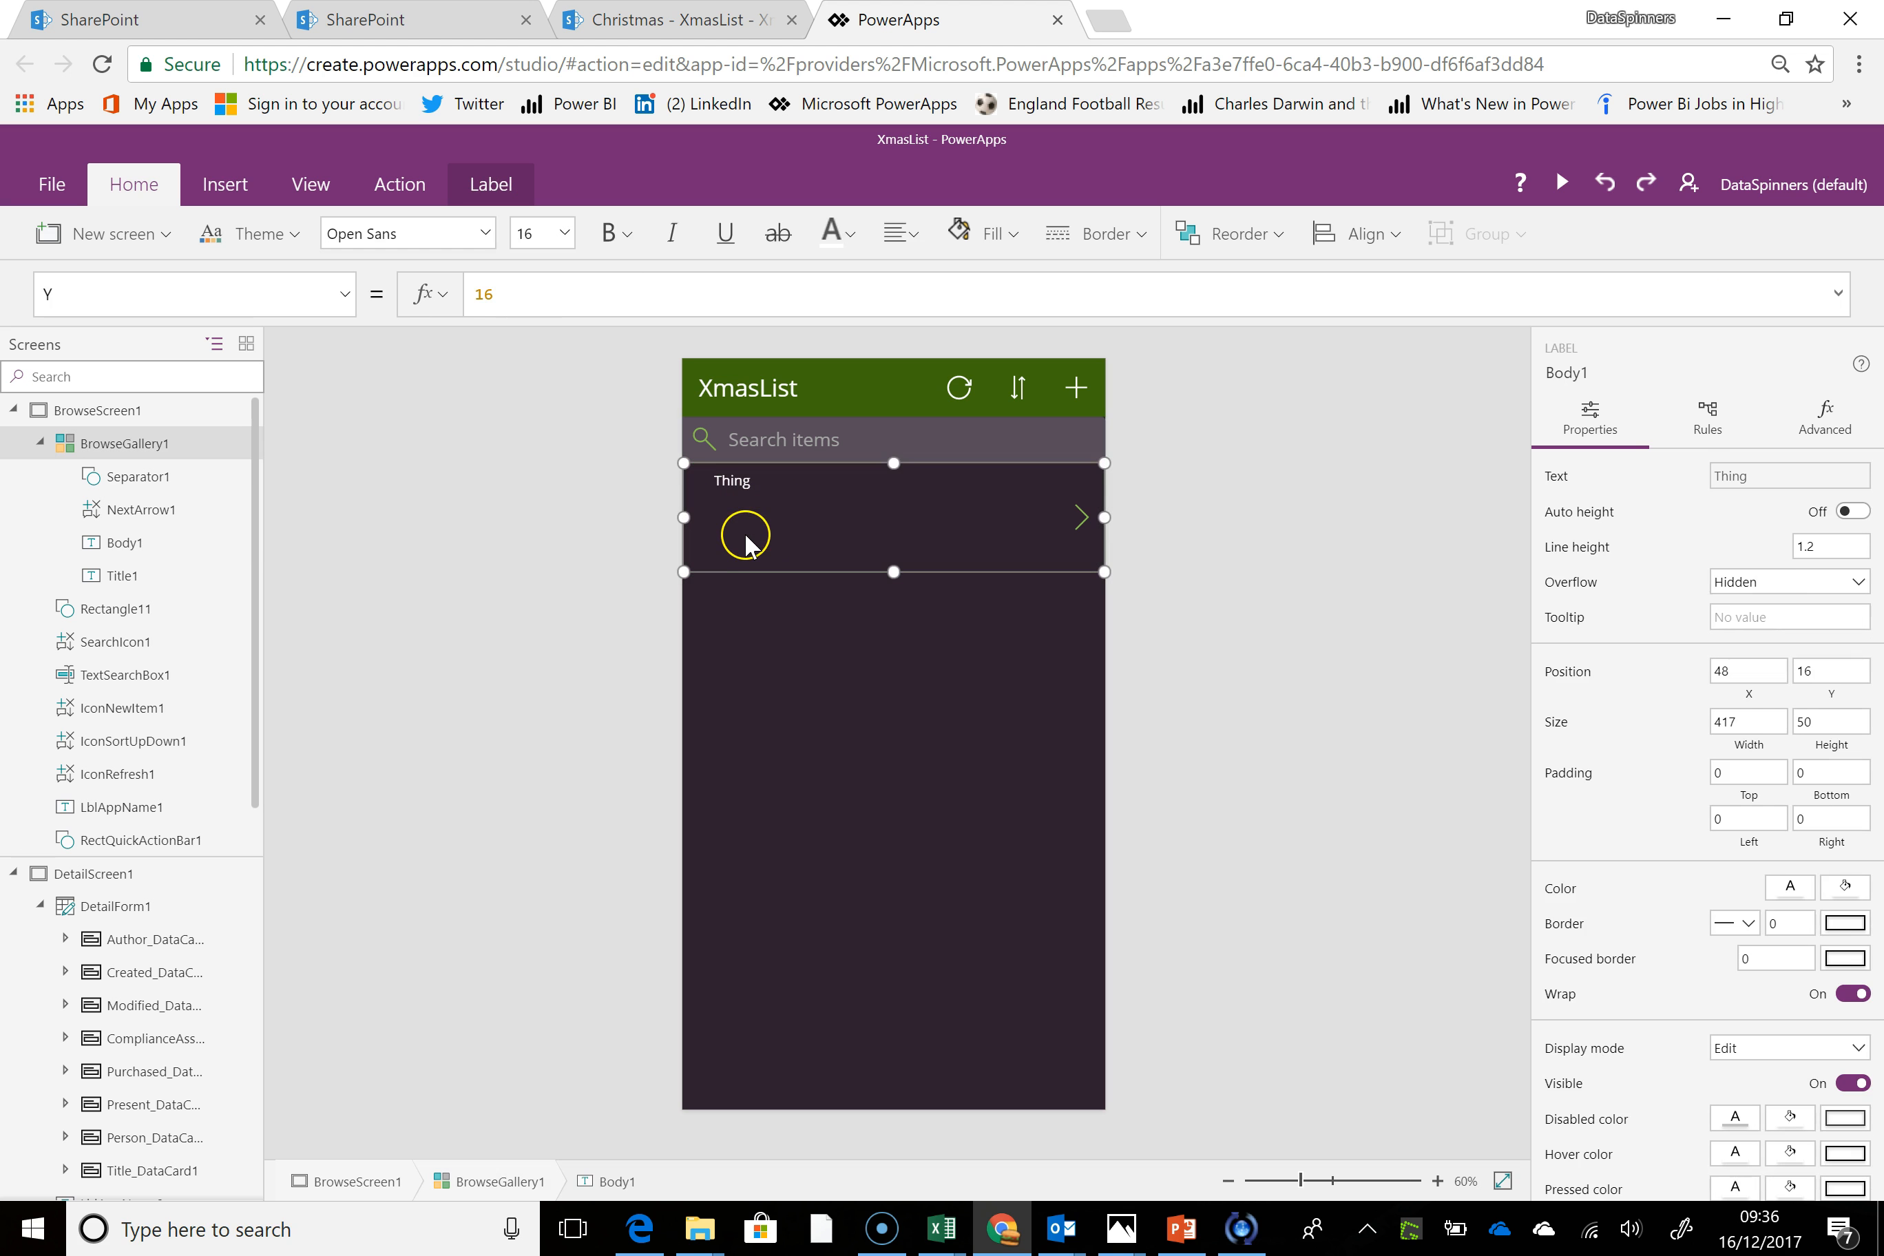
pyautogui.click(748, 486)
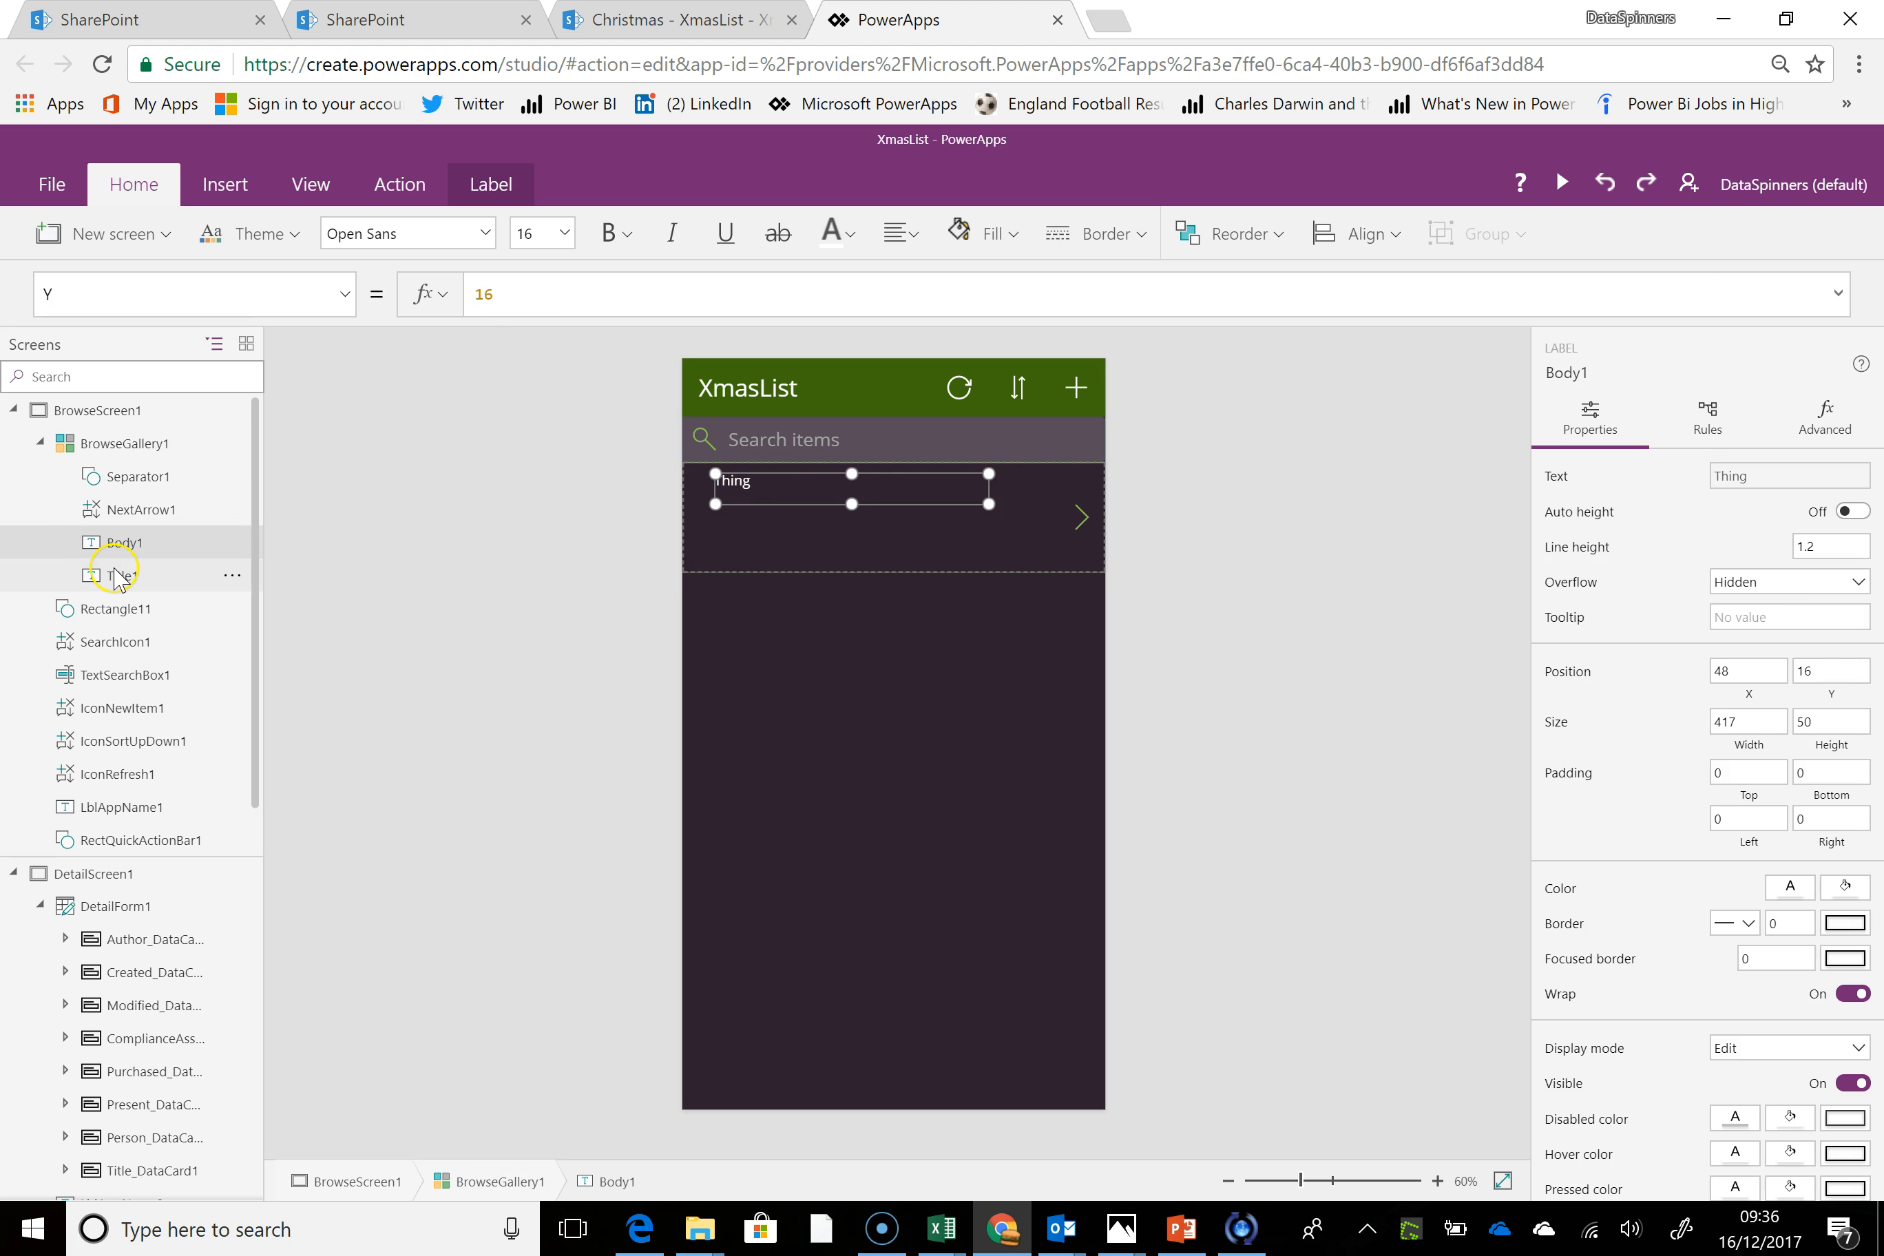
pyautogui.click(119, 577)
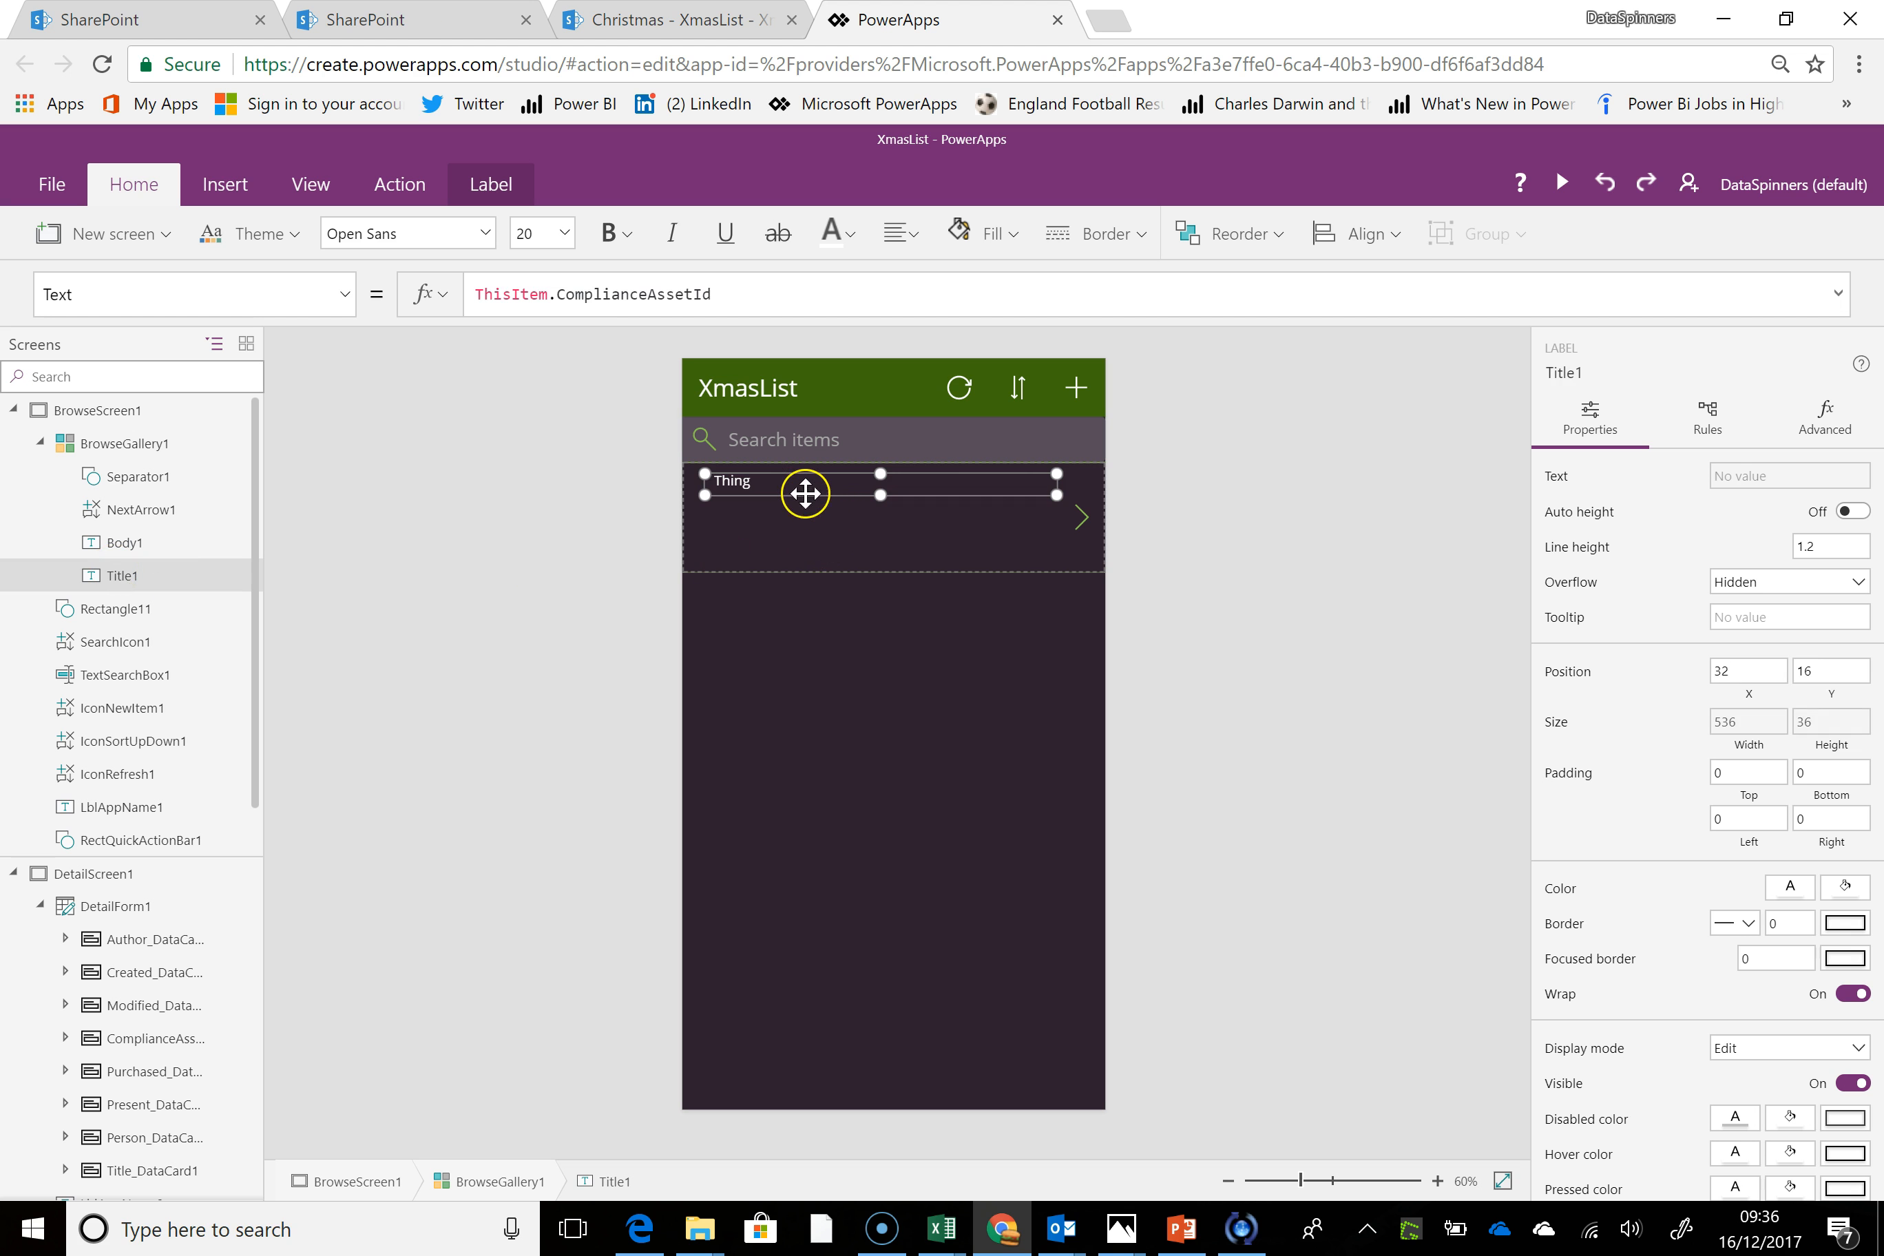
pyautogui.moveTo(800, 500); pyautogui.dragTo(806, 518)
# Change the Title1 label's Text formula to ThisItem.Person
pyautogui.click(737, 477)
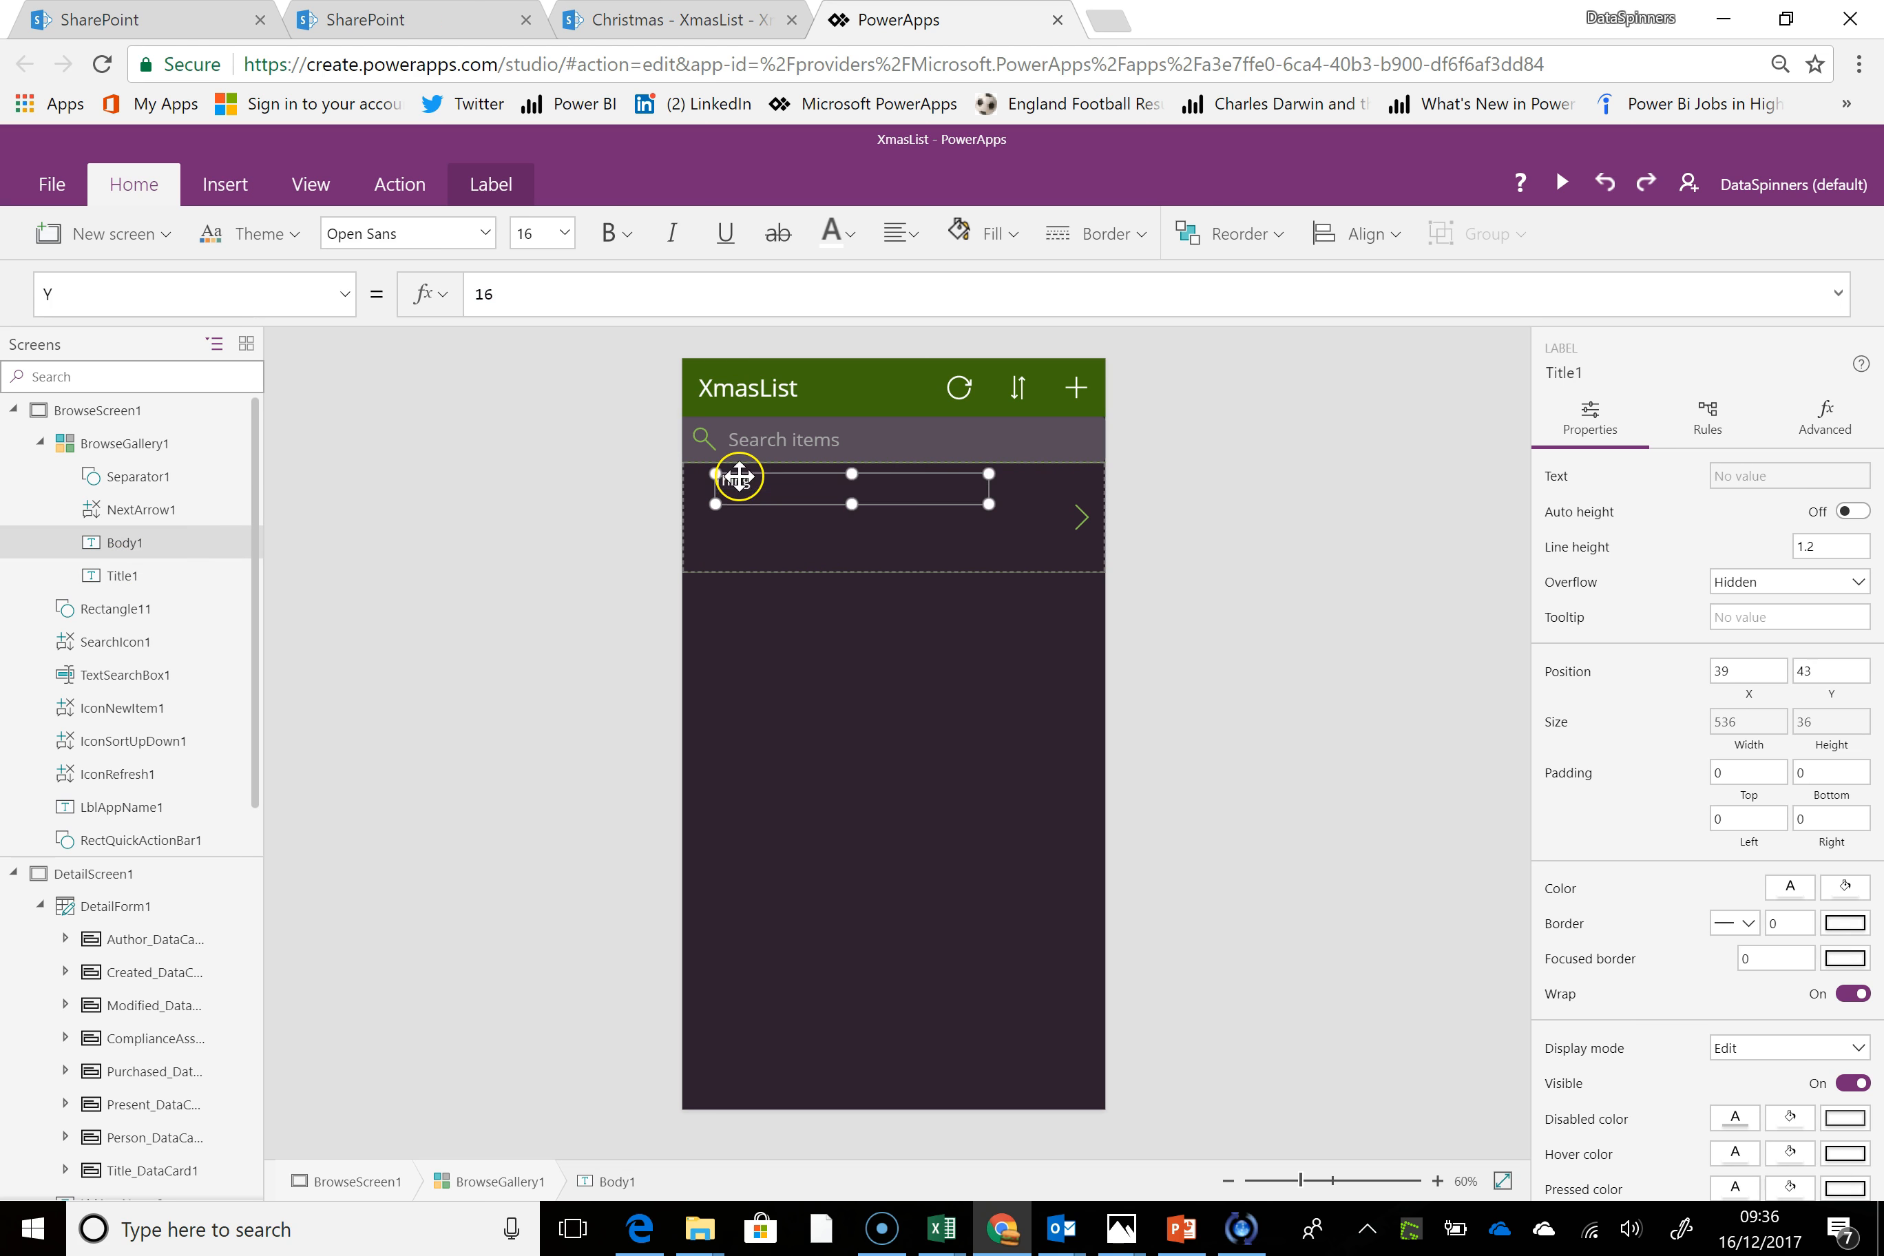
pyautogui.click(738, 513)
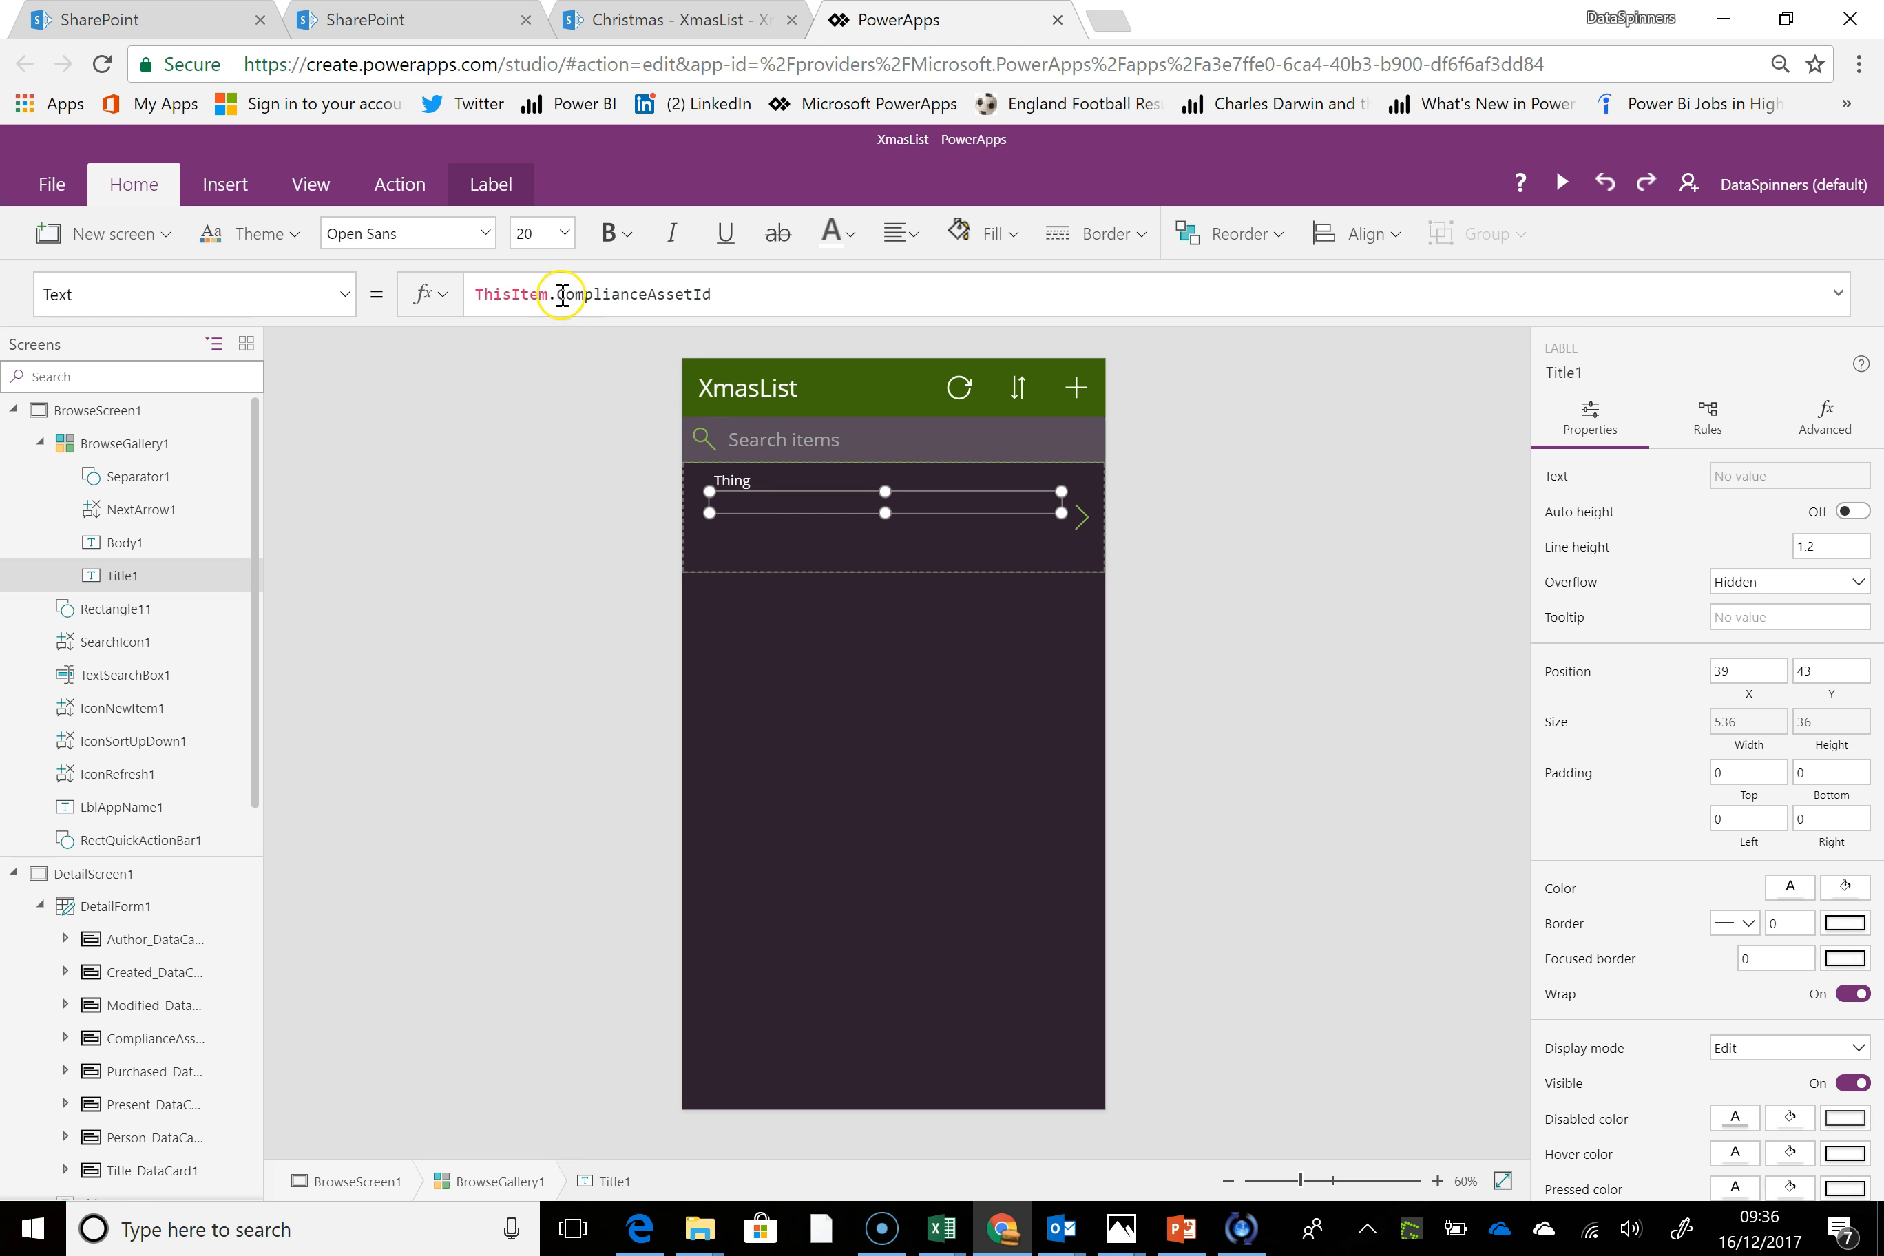
pyautogui.doubleClick(562, 294)
pyautogui.write('Person')
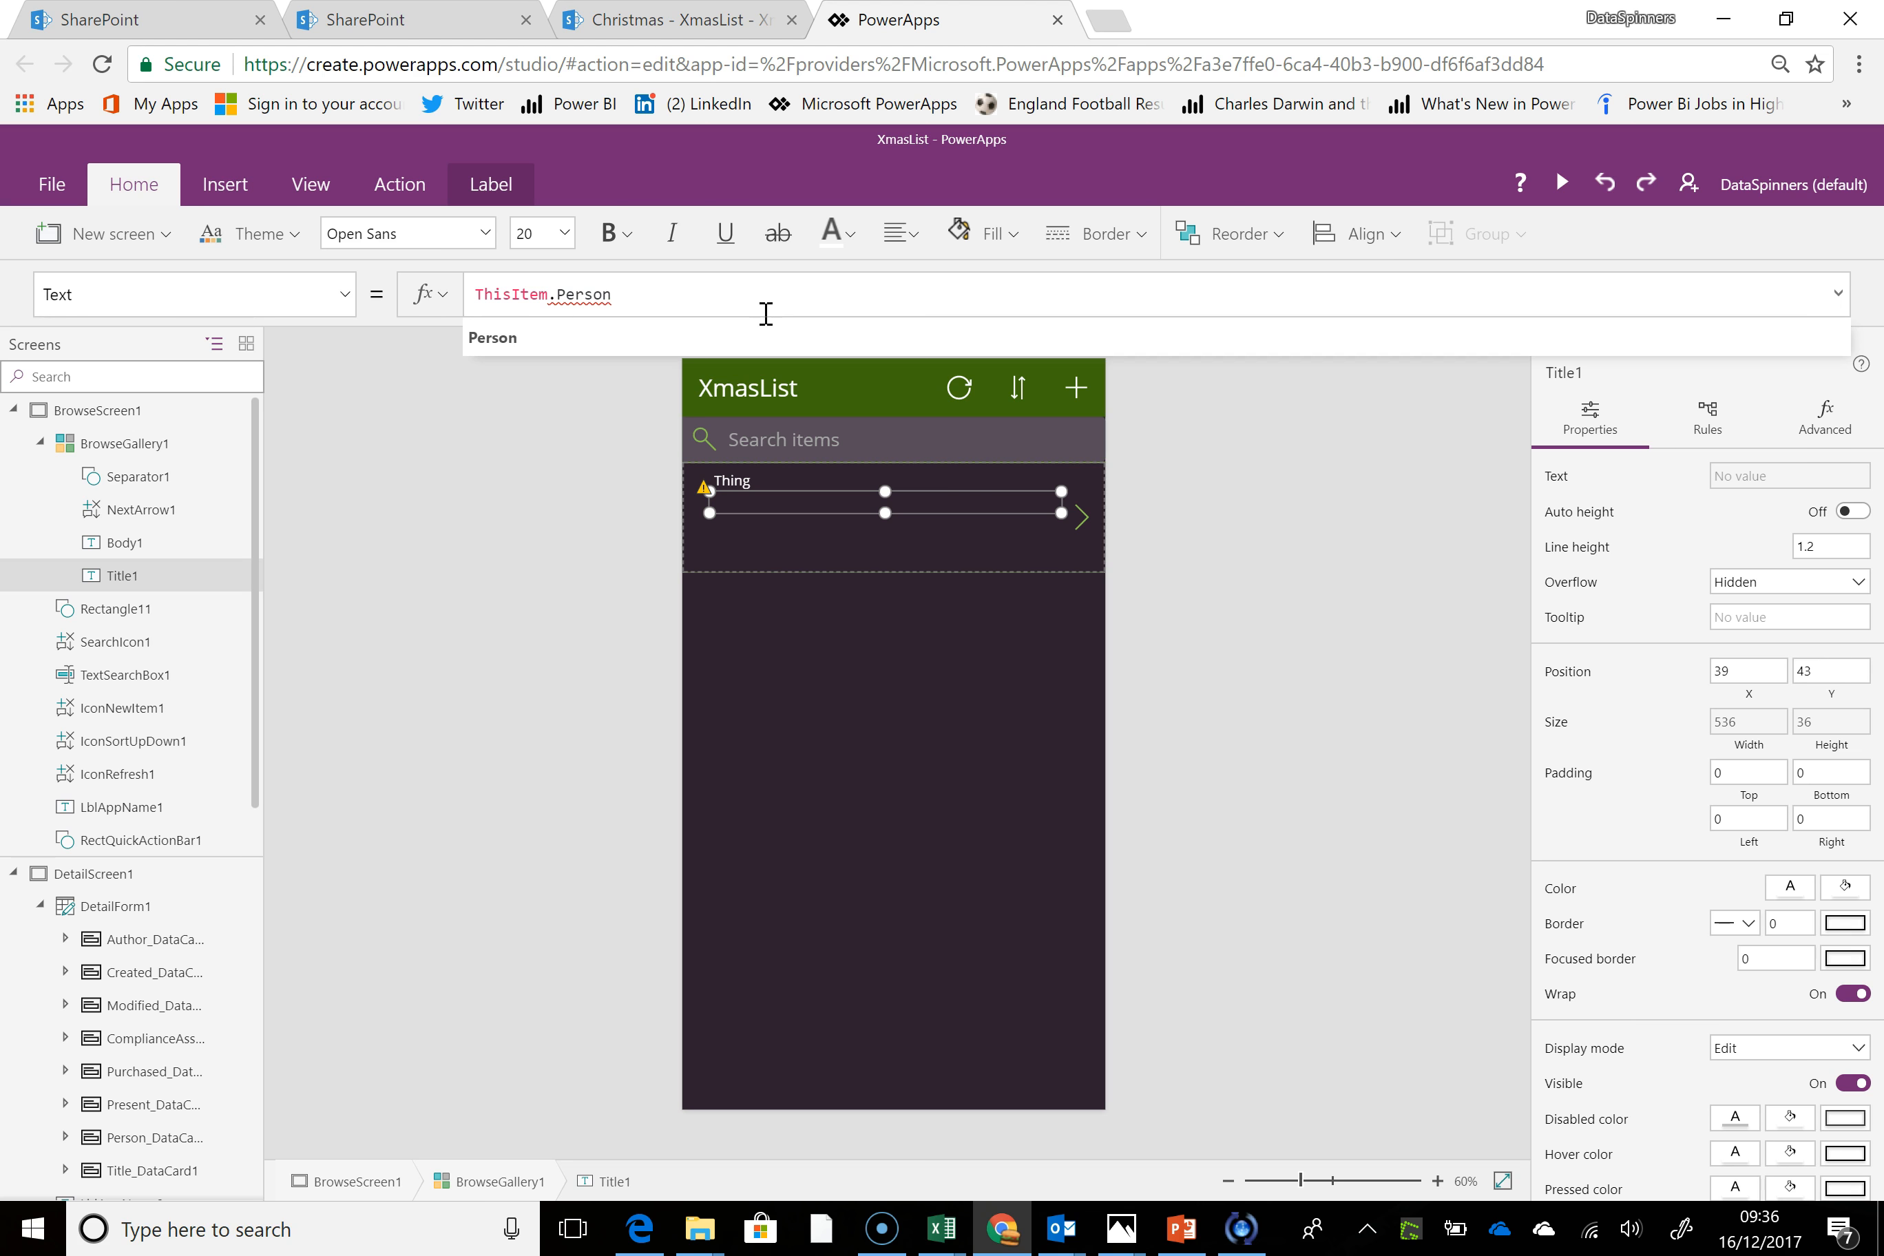
pyautogui.click(513, 339)
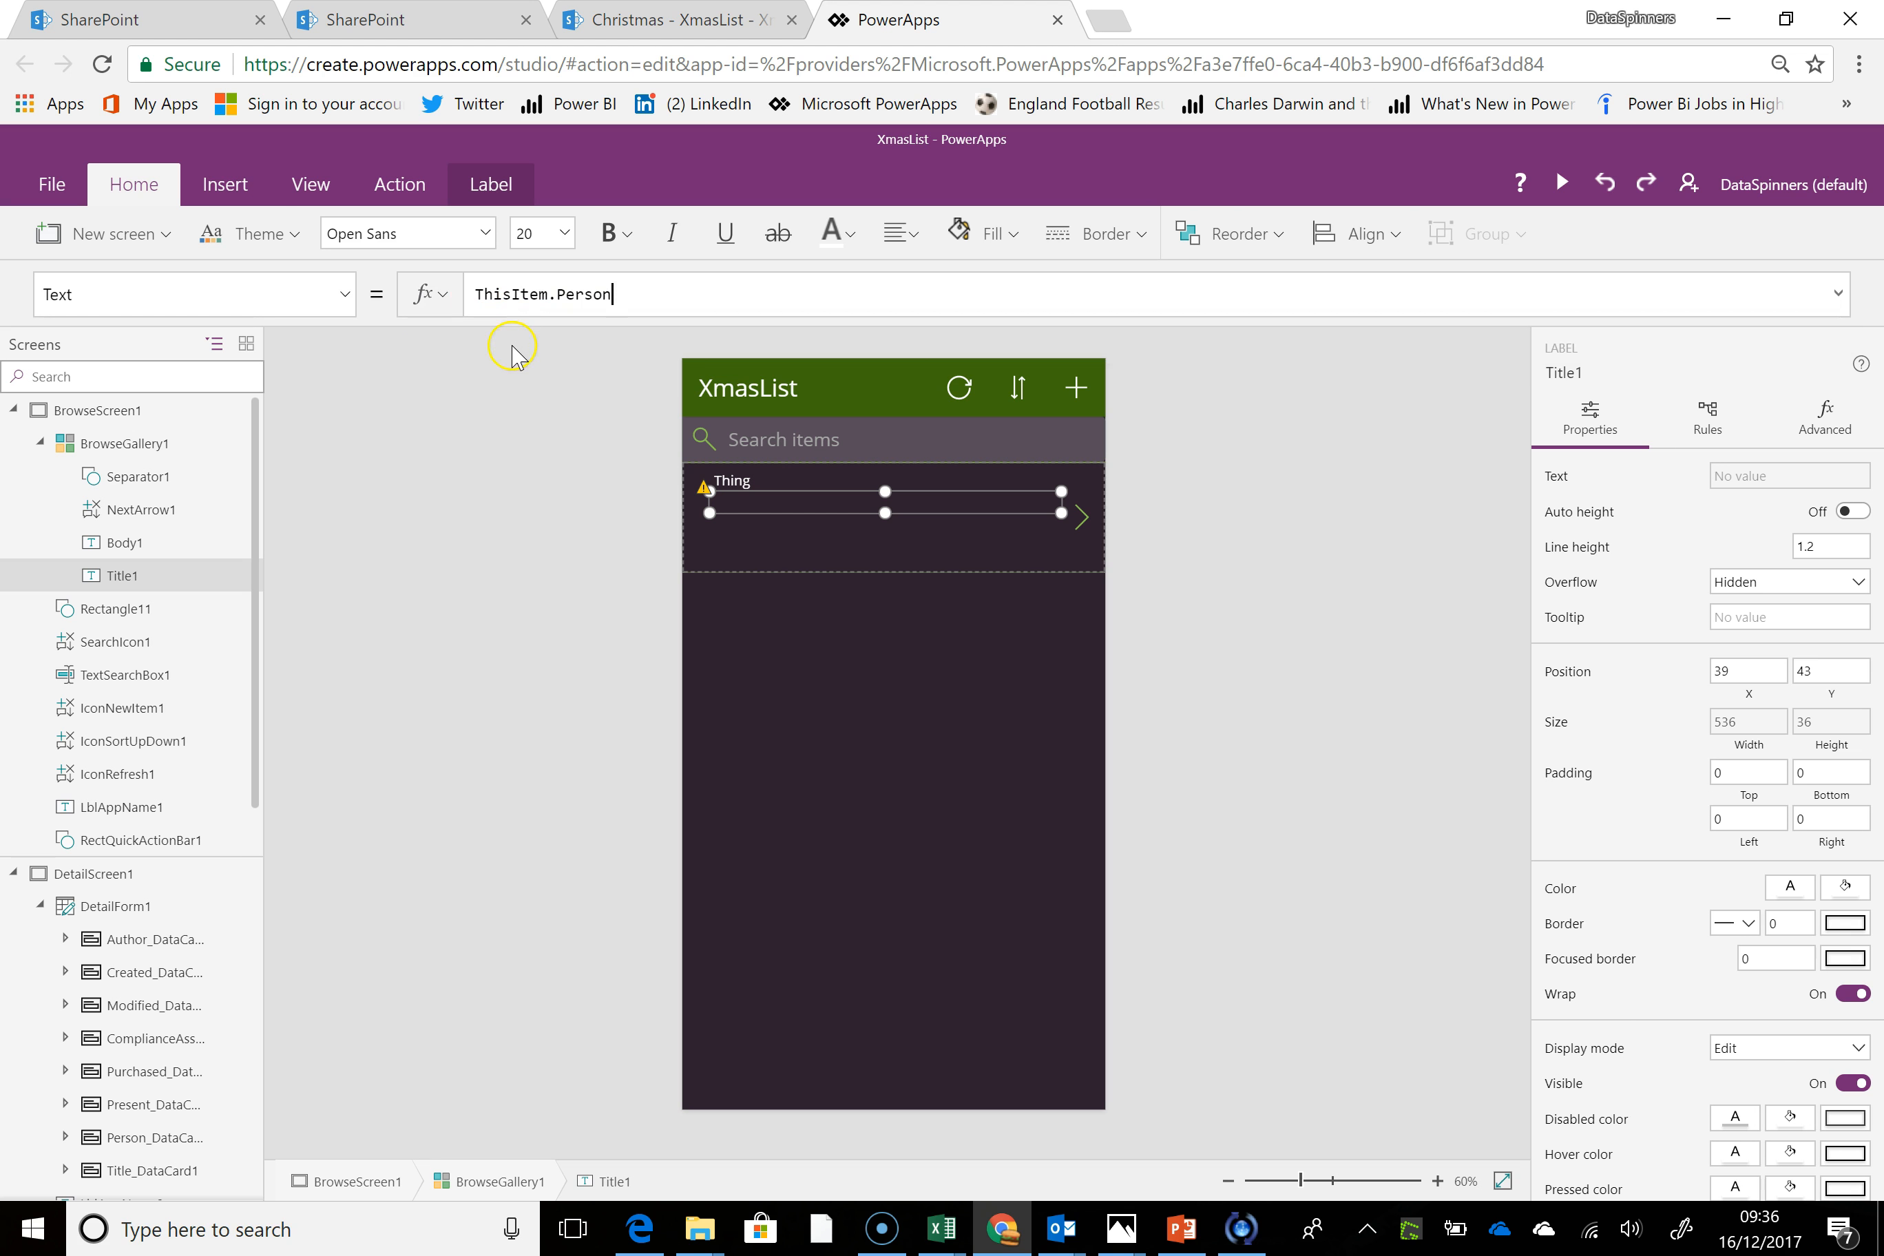
# Extend the Title1 label's Text formula to ThisItem.Person.Value
pyautogui.moveTo(706, 489)
pyautogui.write('.va')
pyautogui.click(613, 339)
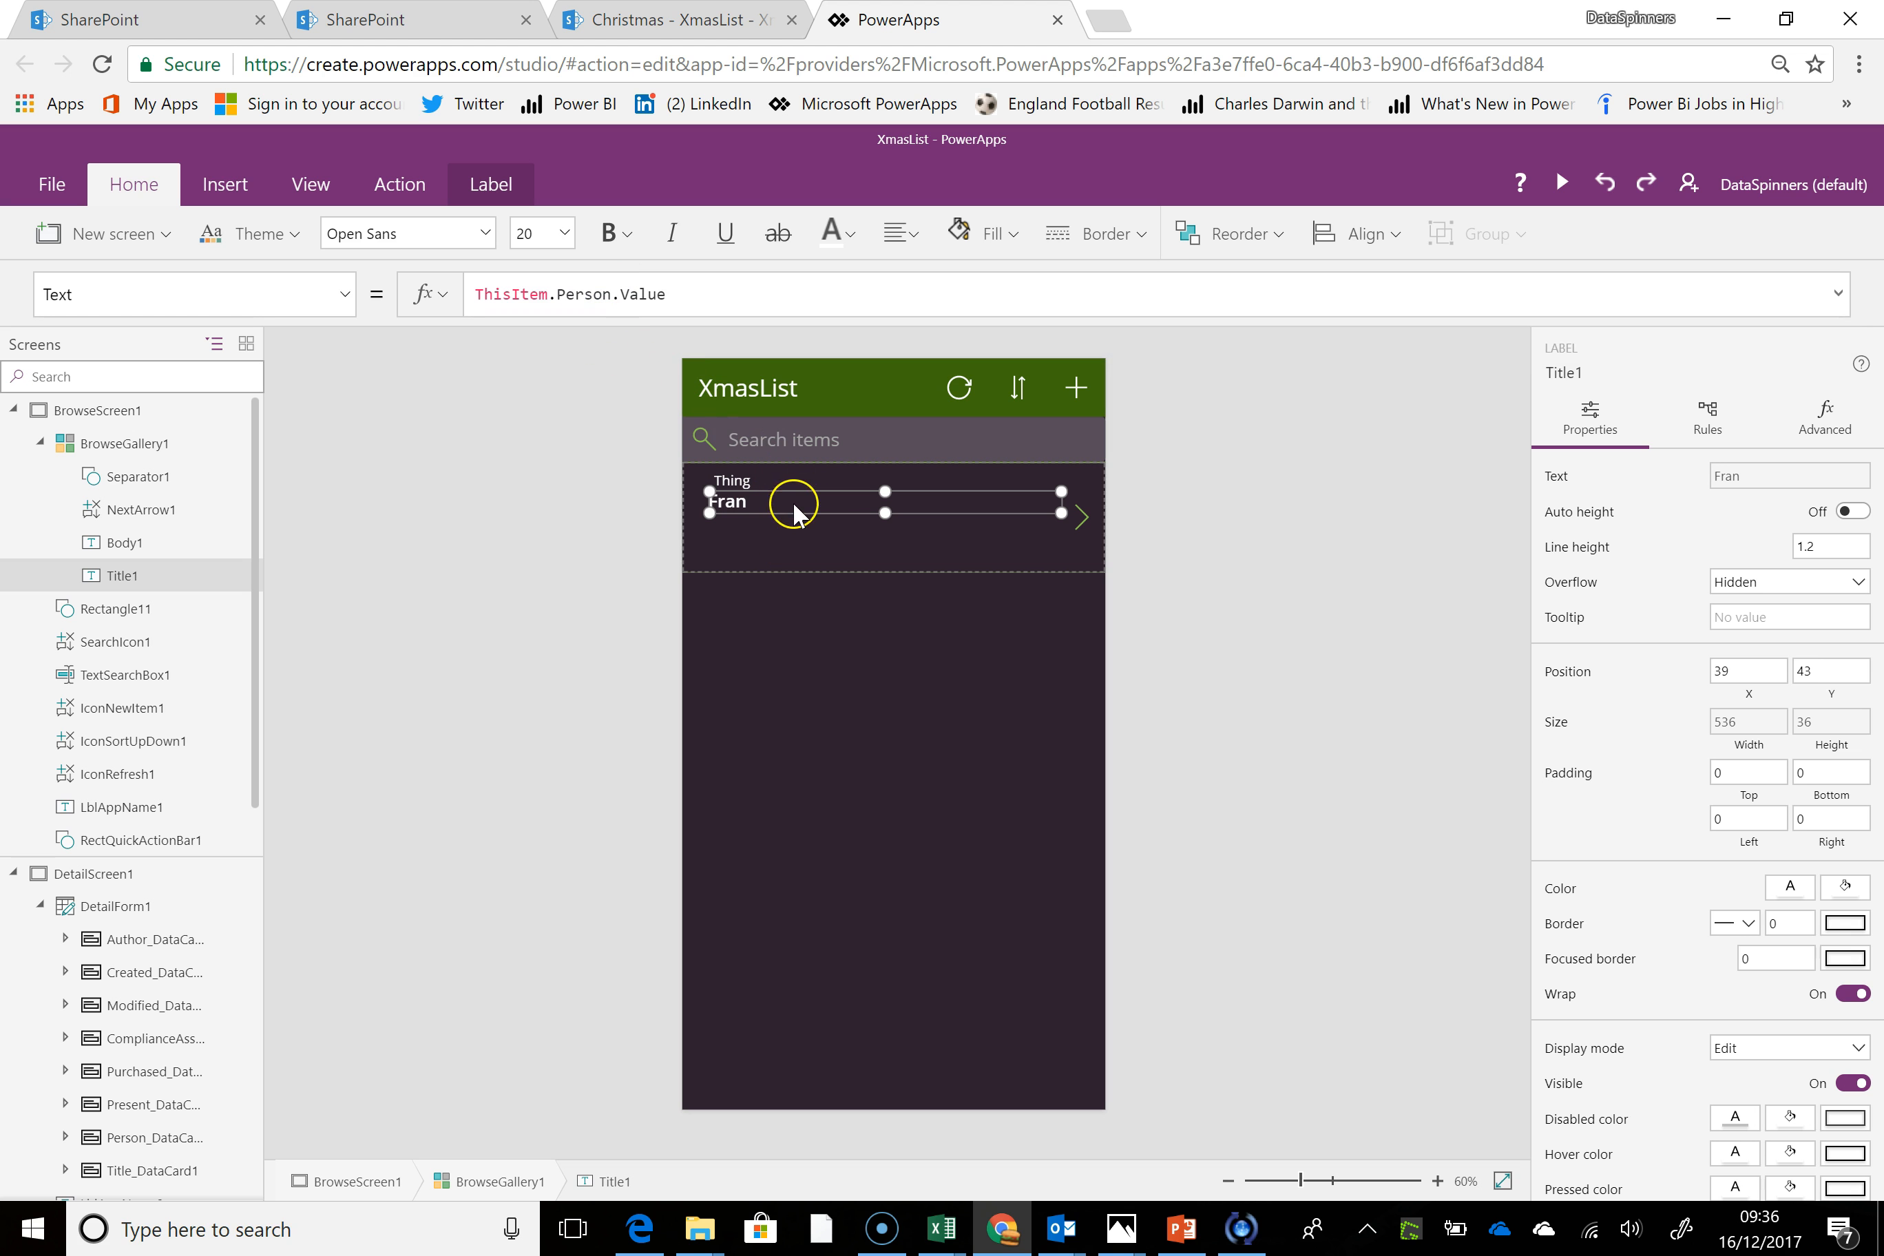
# Move the Body1 label below the person name in the gallery item, to X 39, Y 79, and reduce its height to about 35
pyautogui.click(767, 486)
pyautogui.moveTo(765, 471); pyautogui.dragTo(756, 515)
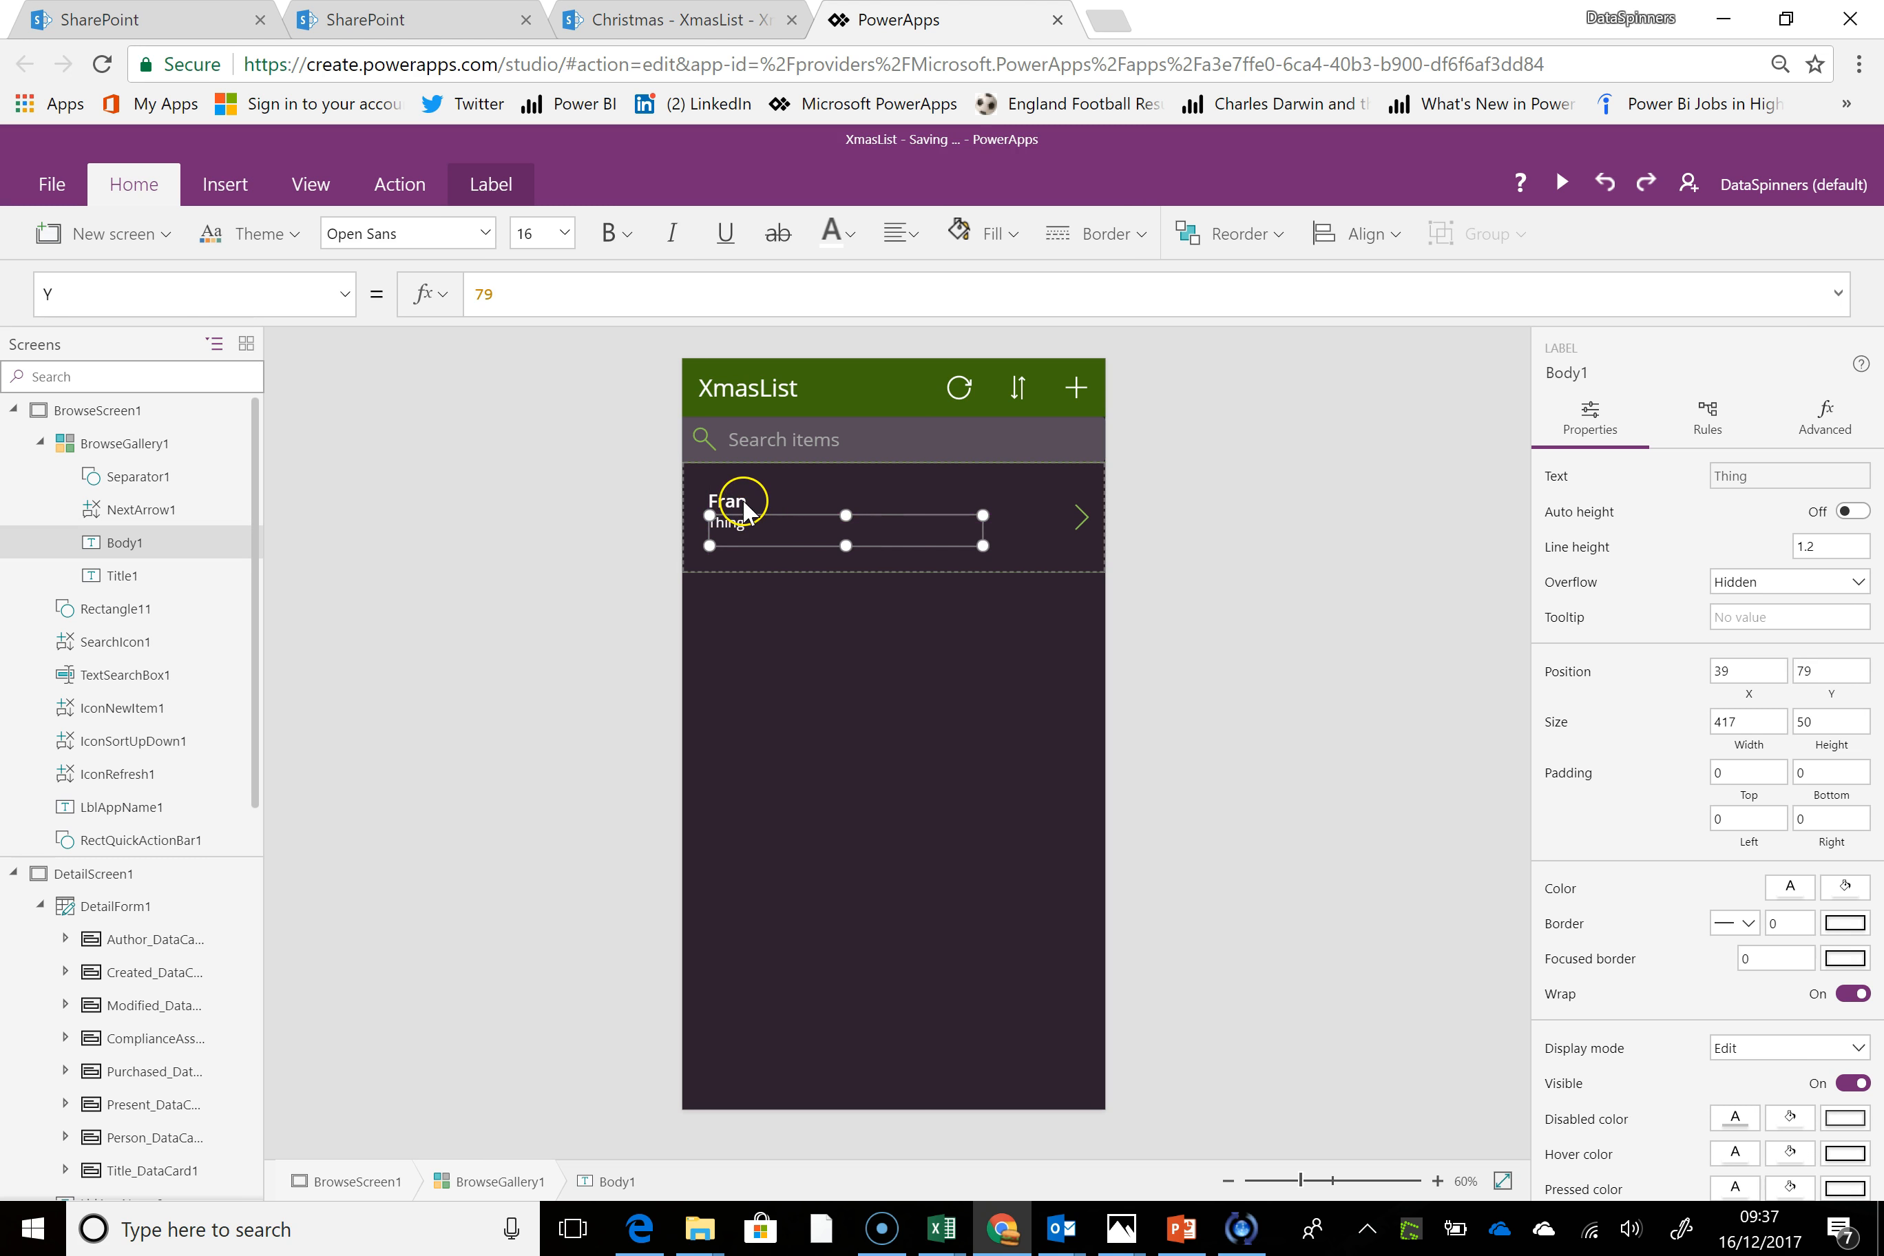
pyautogui.click(739, 500)
pyautogui.click(737, 536)
pyautogui.moveTo(844, 544); pyautogui.dragTo(845, 536)
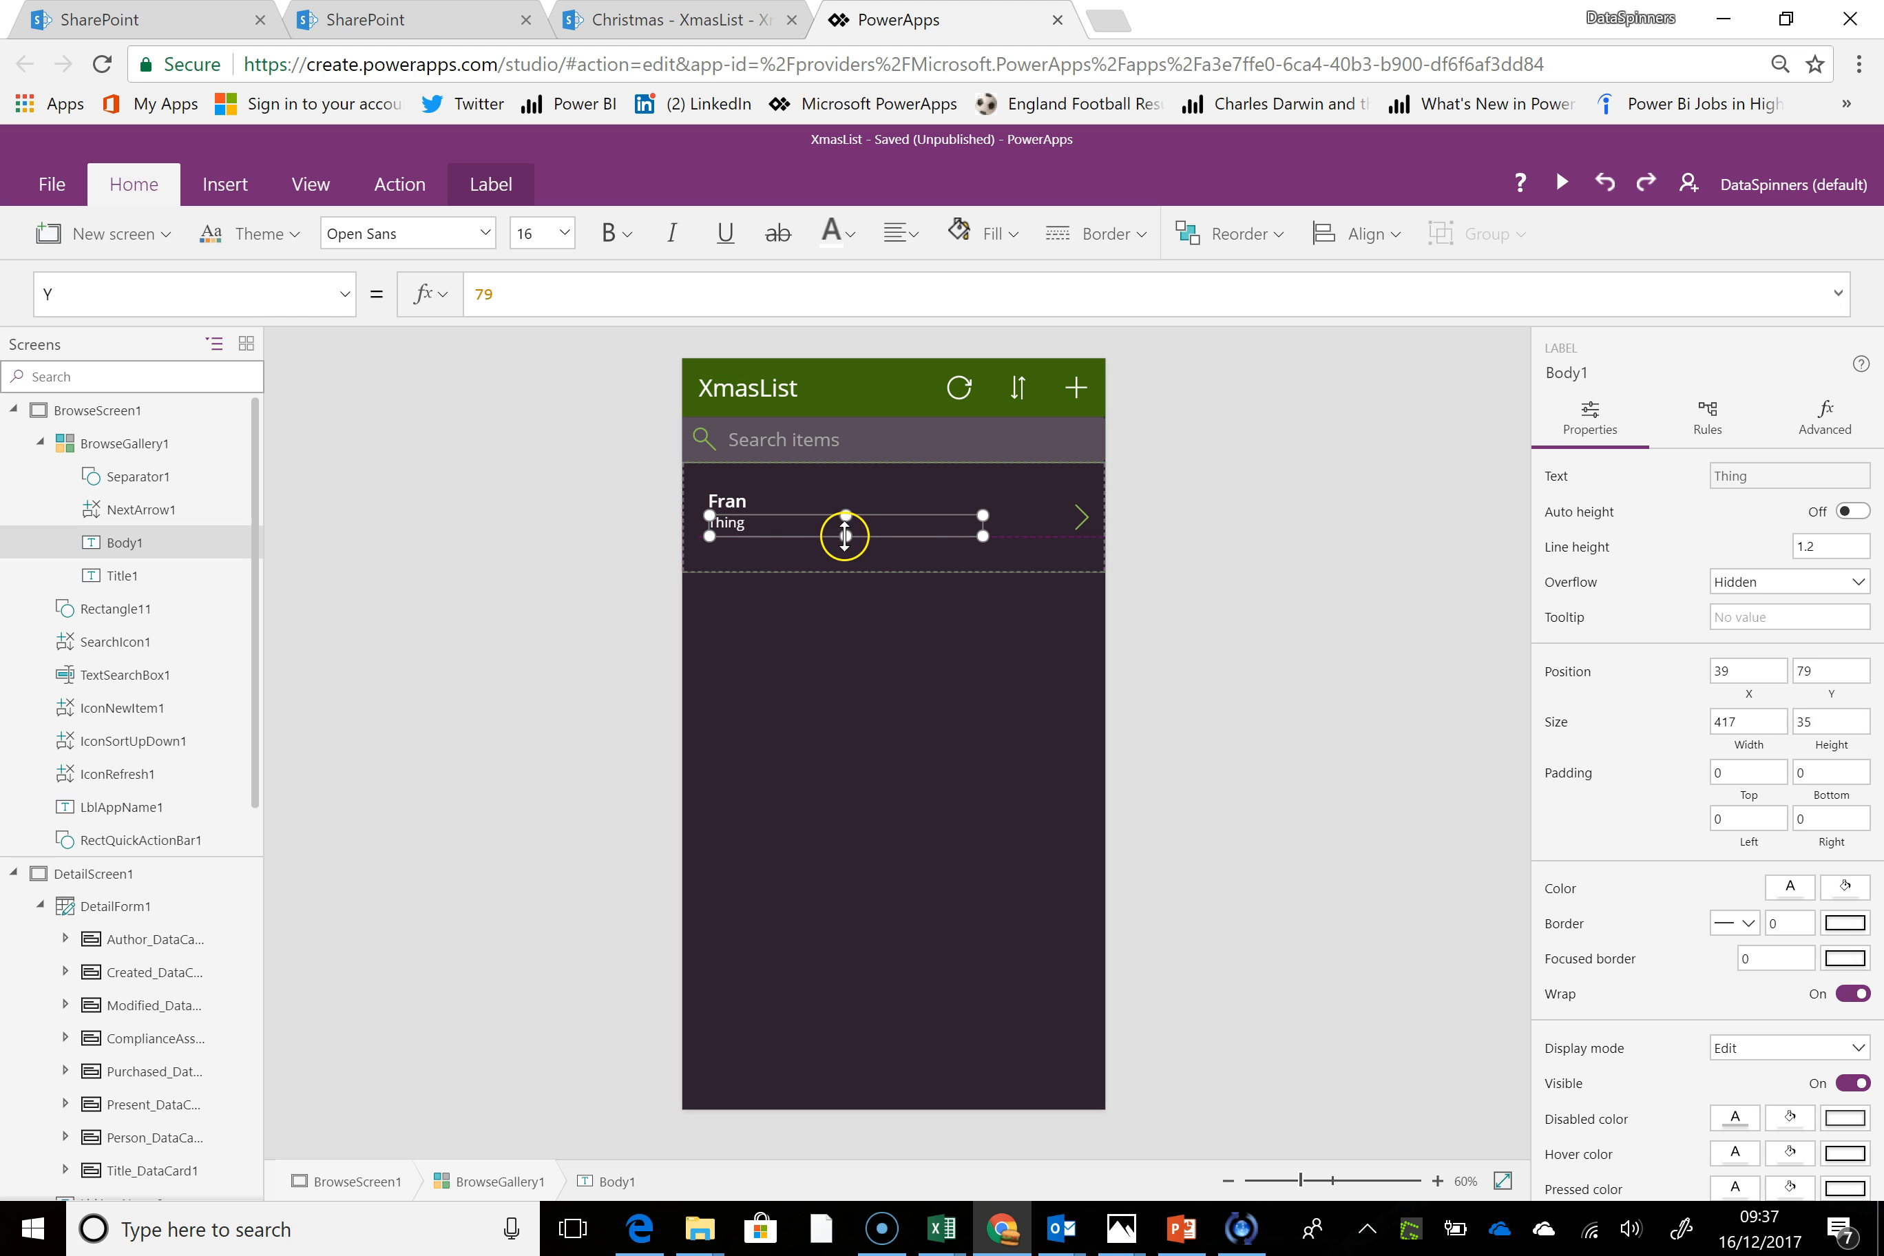
# Duplicate the Body1 label and place the copy directly beneath it in the gallery item, at X 39, Y 114
pyautogui.hotkey('ctrl', 'c')
pyautogui.hotkey('ctrl', 'v')
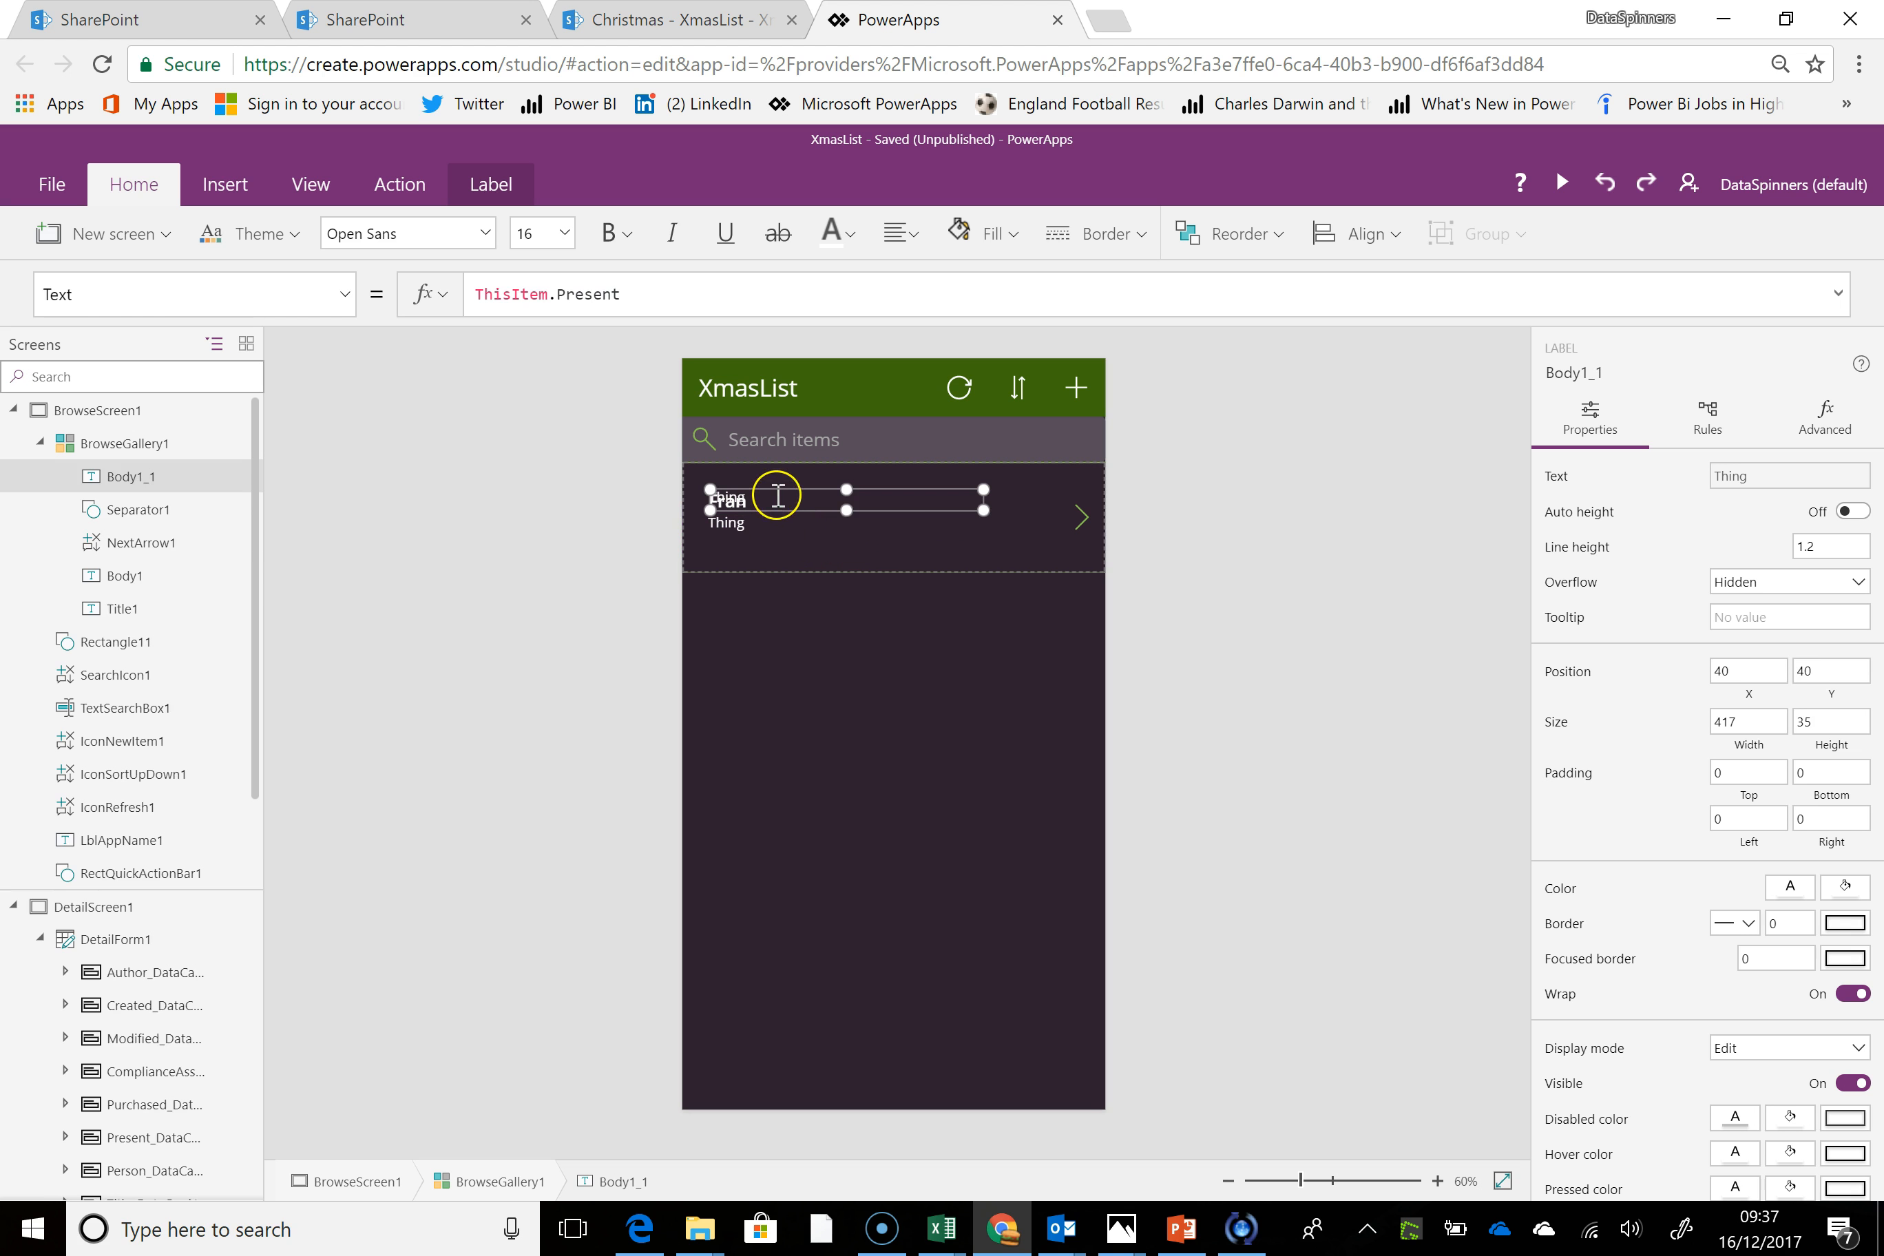
pyautogui.moveTo(779, 490); pyautogui.dragTo(785, 538)
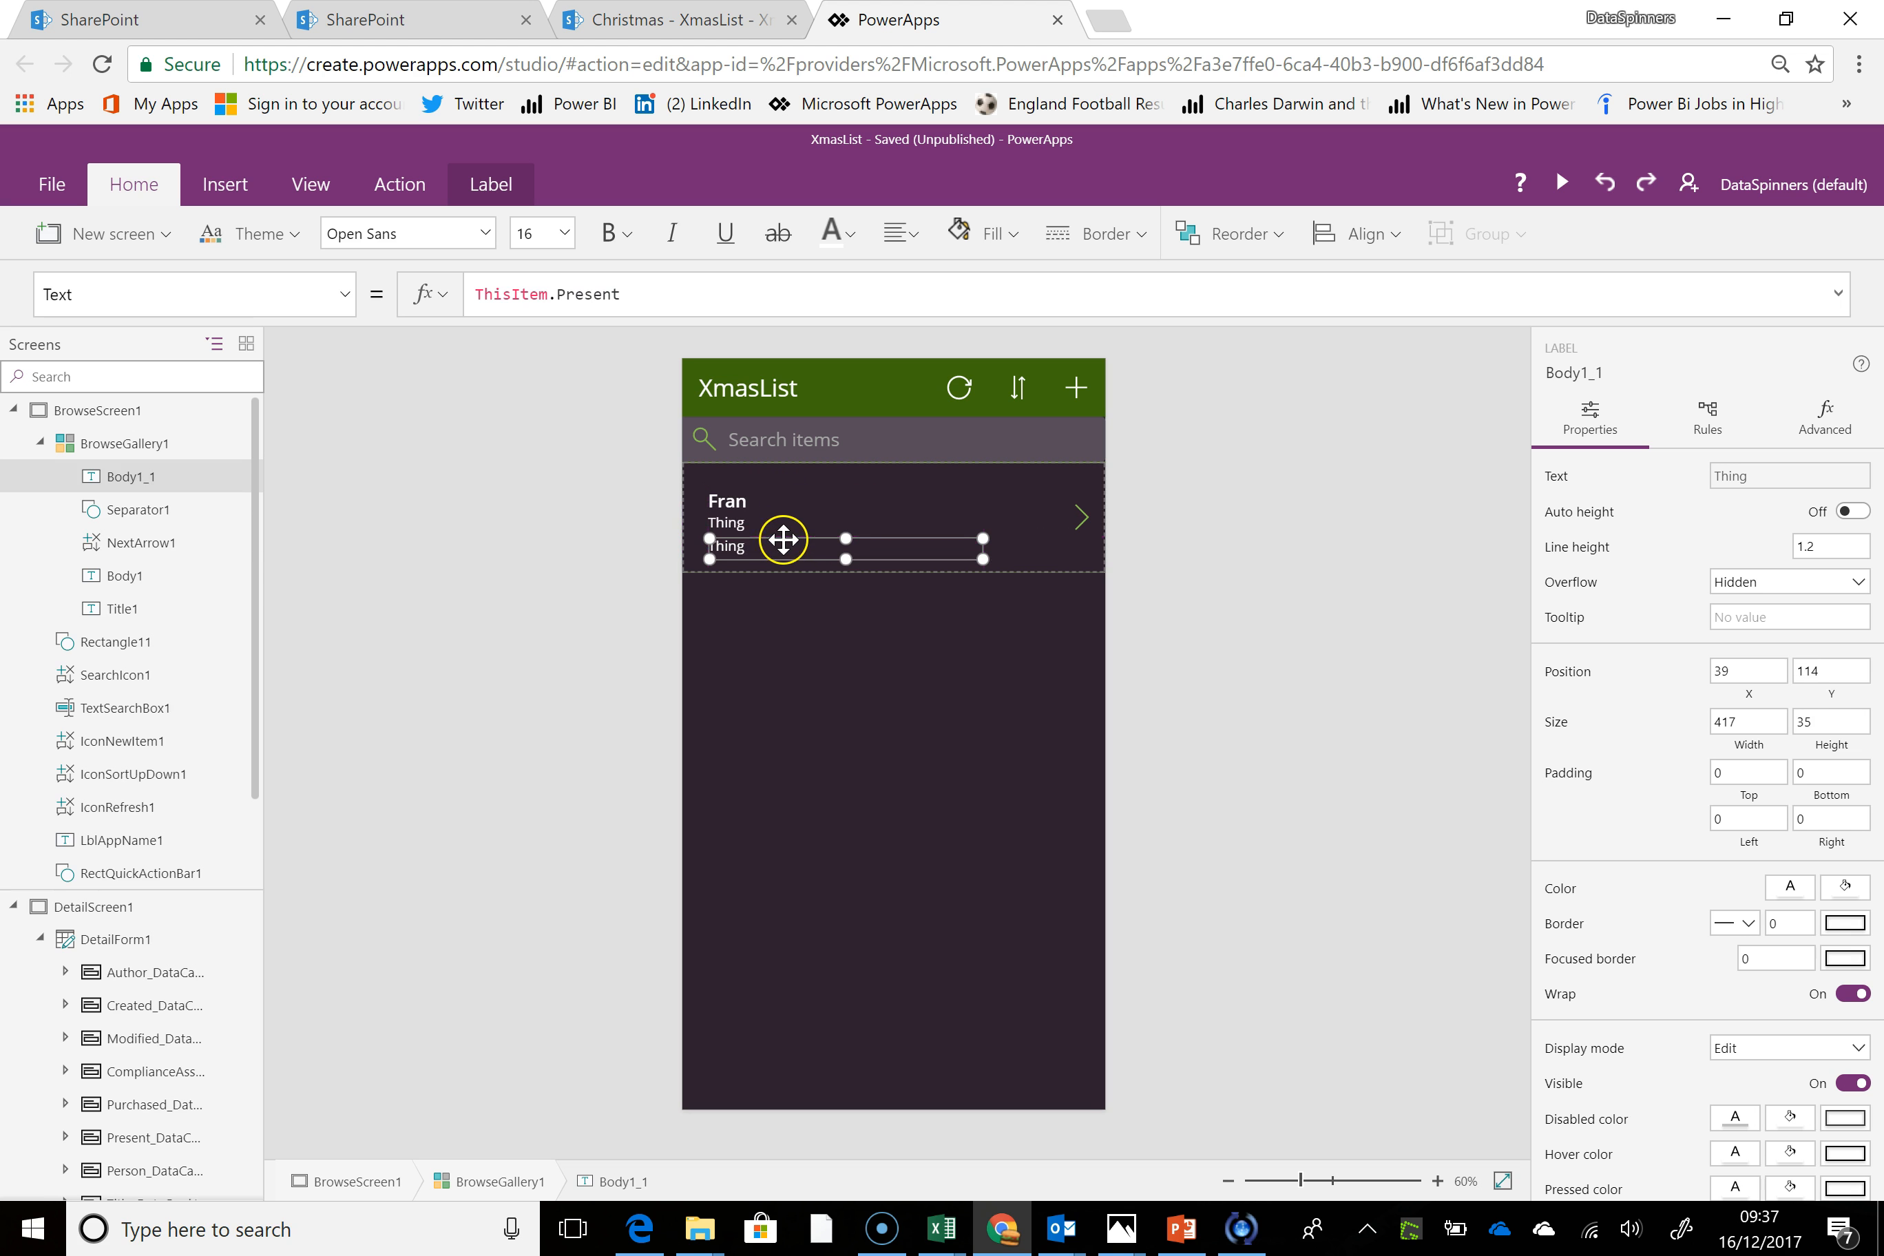
# Change the copied label's Text formula to ThisItem.Purchased.Value
pyautogui.click(666, 287)
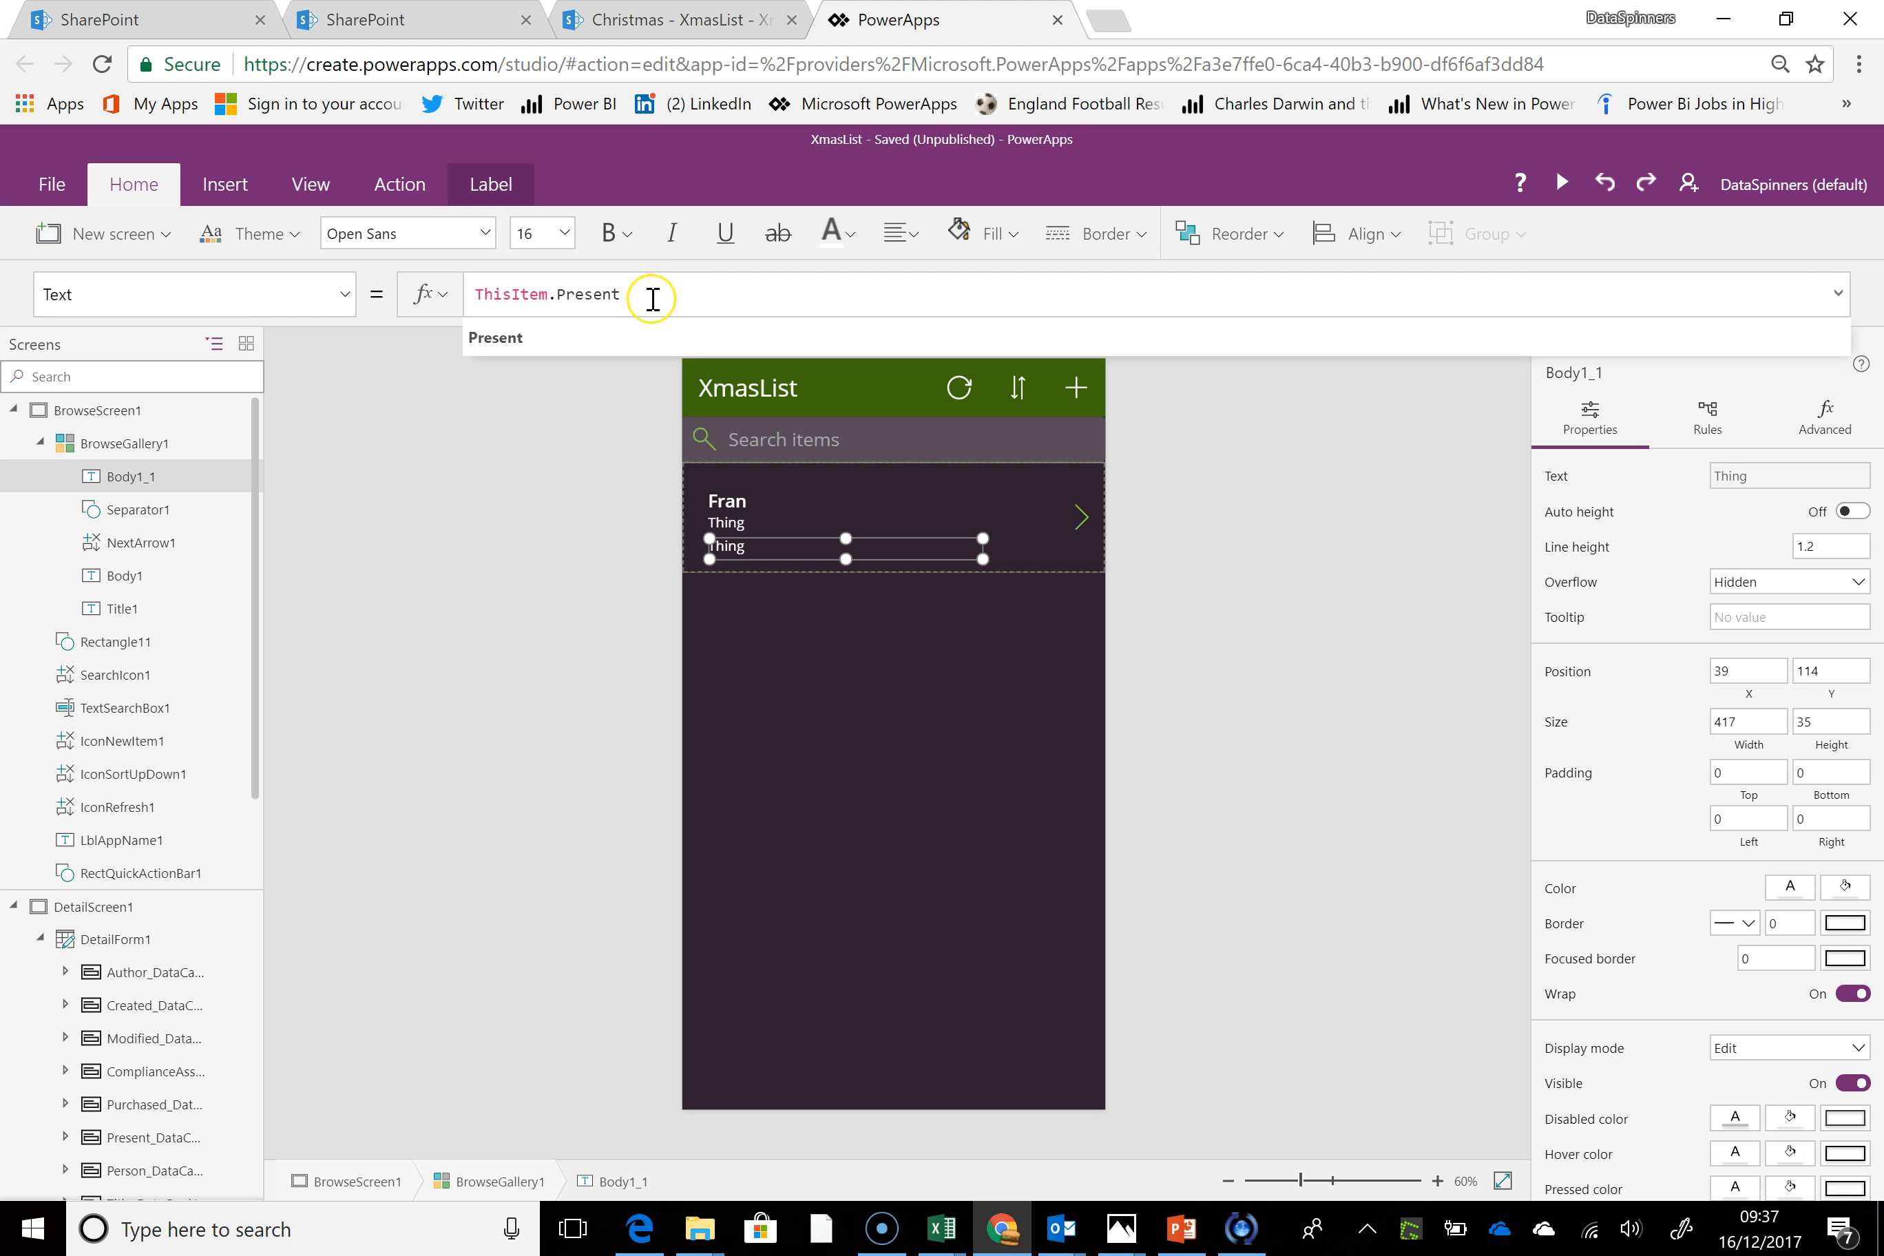
pyautogui.press('BackSpace')
pyautogui.press('BackSpace')
pyautogui.press('BackSpace')
pyautogui.press('BackSpace')
pyautogui.press('BackSpace')
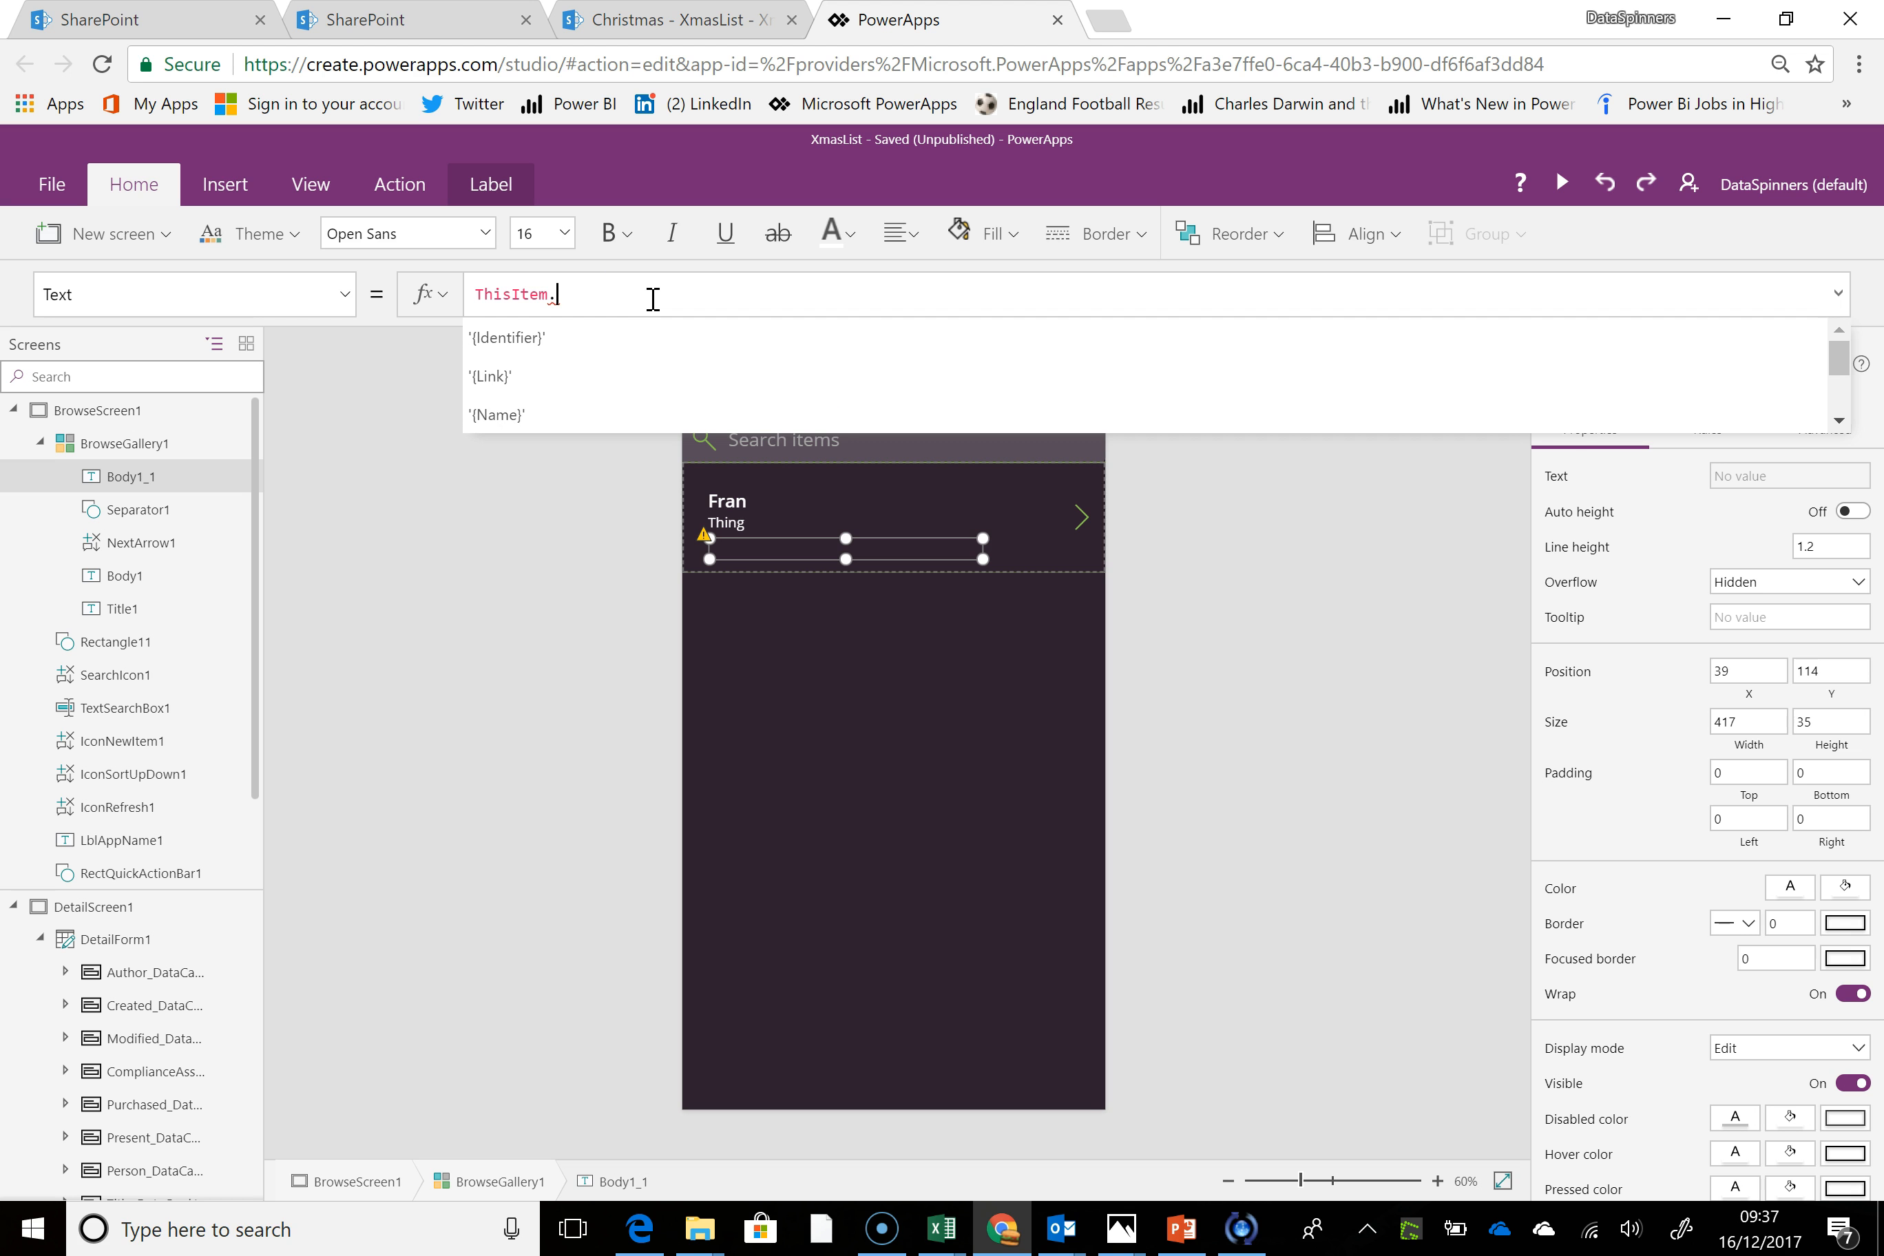
pyautogui.write('pu')
pyautogui.click(630, 338)
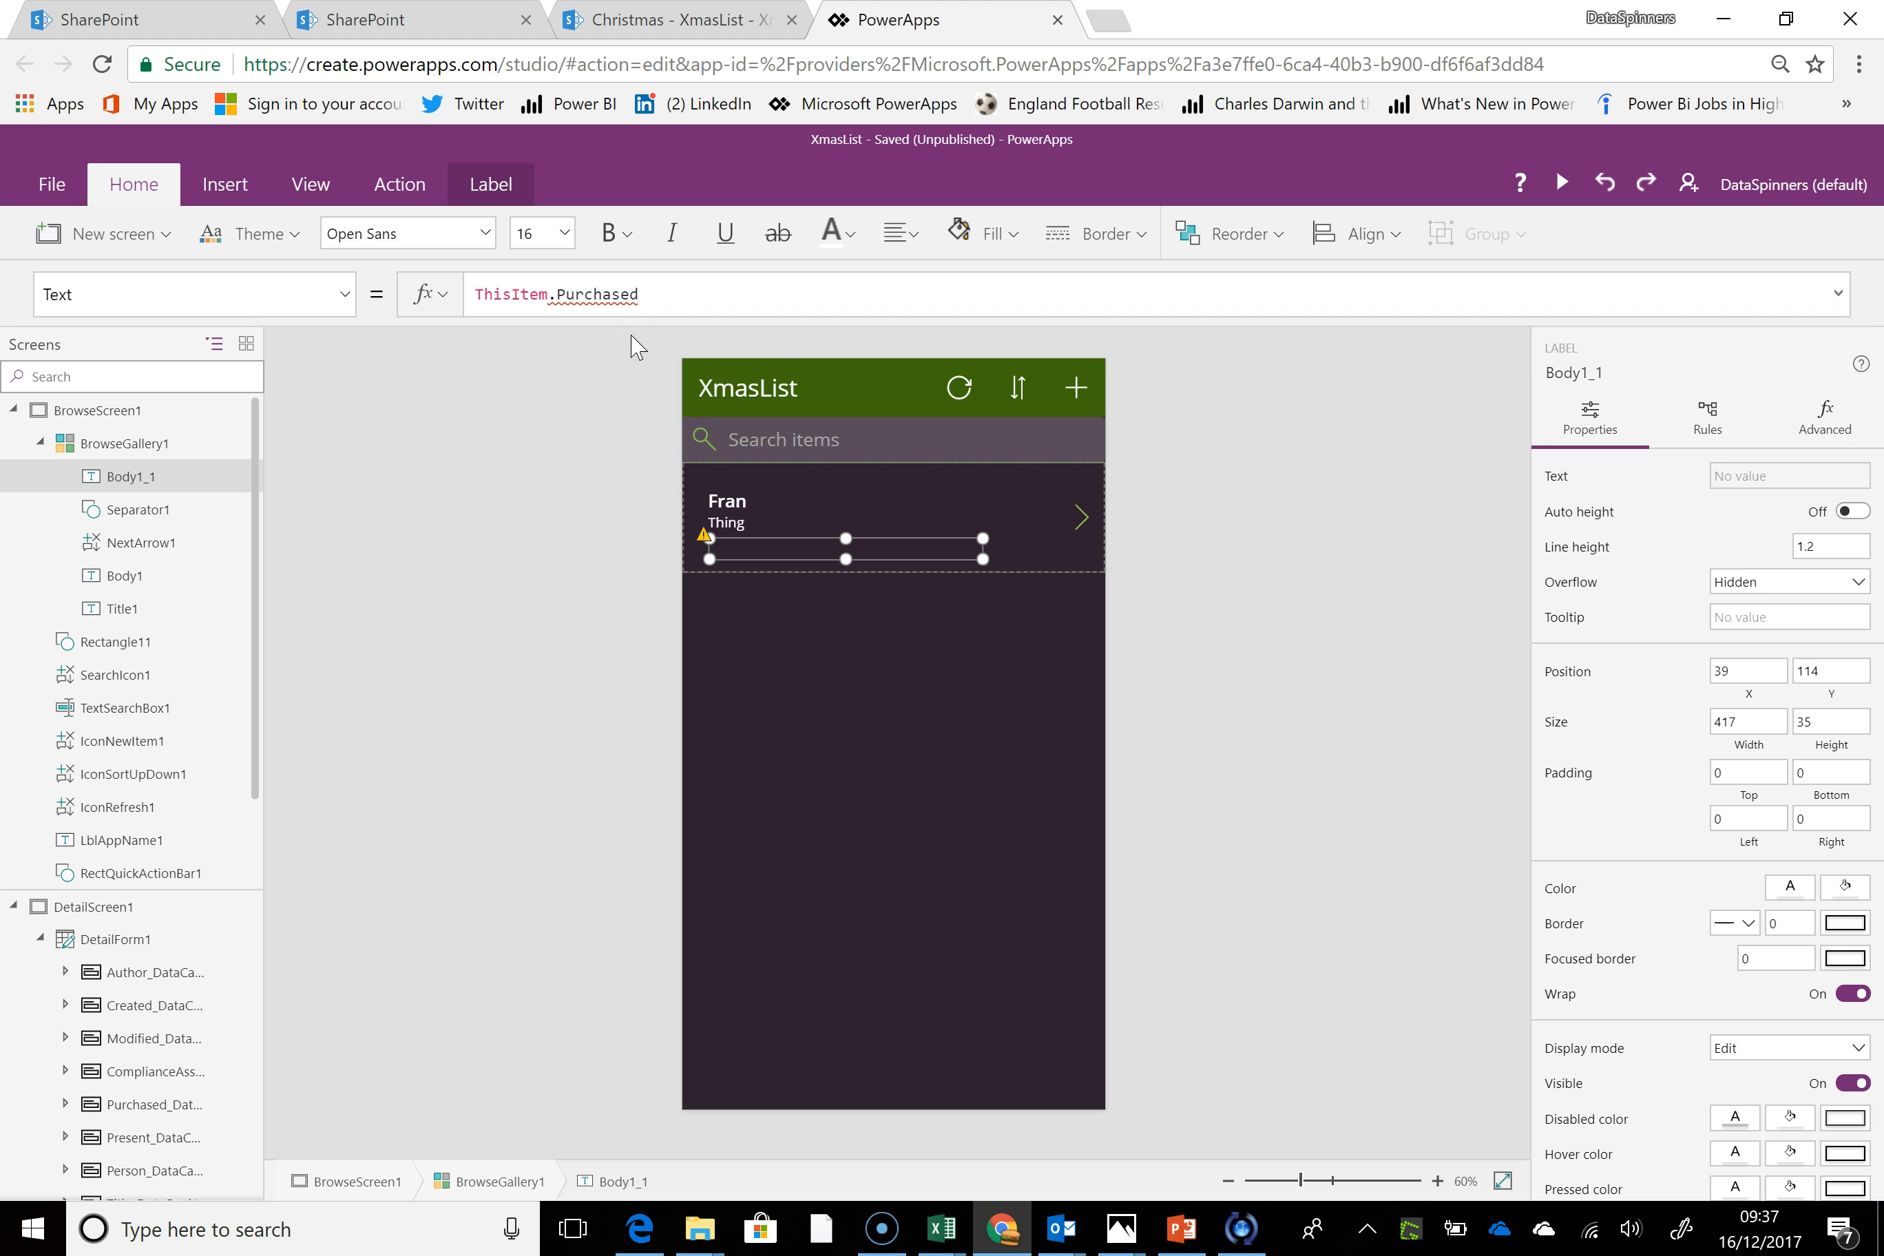
pyautogui.write('.va')
pyautogui.click(632, 338)
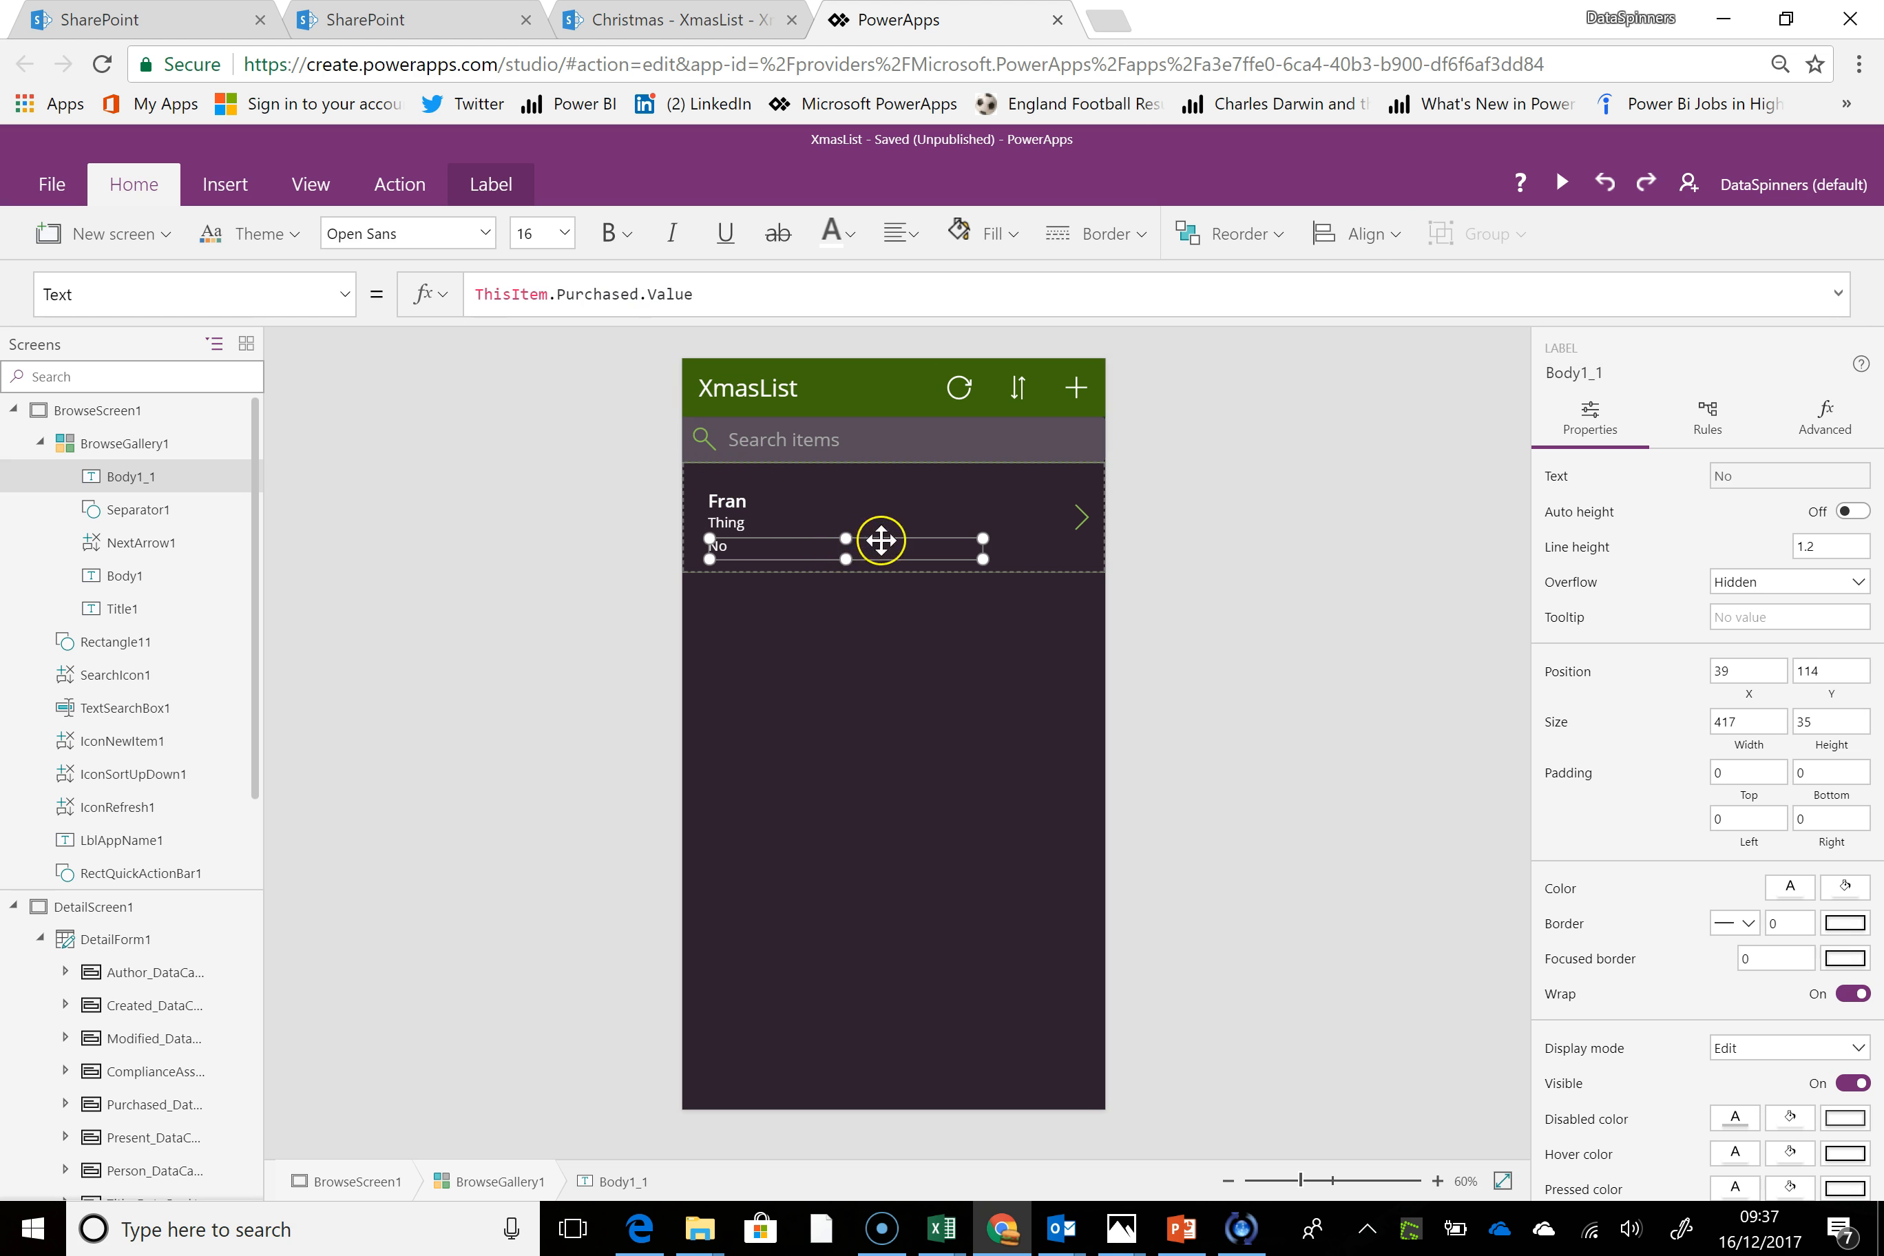
pyautogui.click(1035, 564)
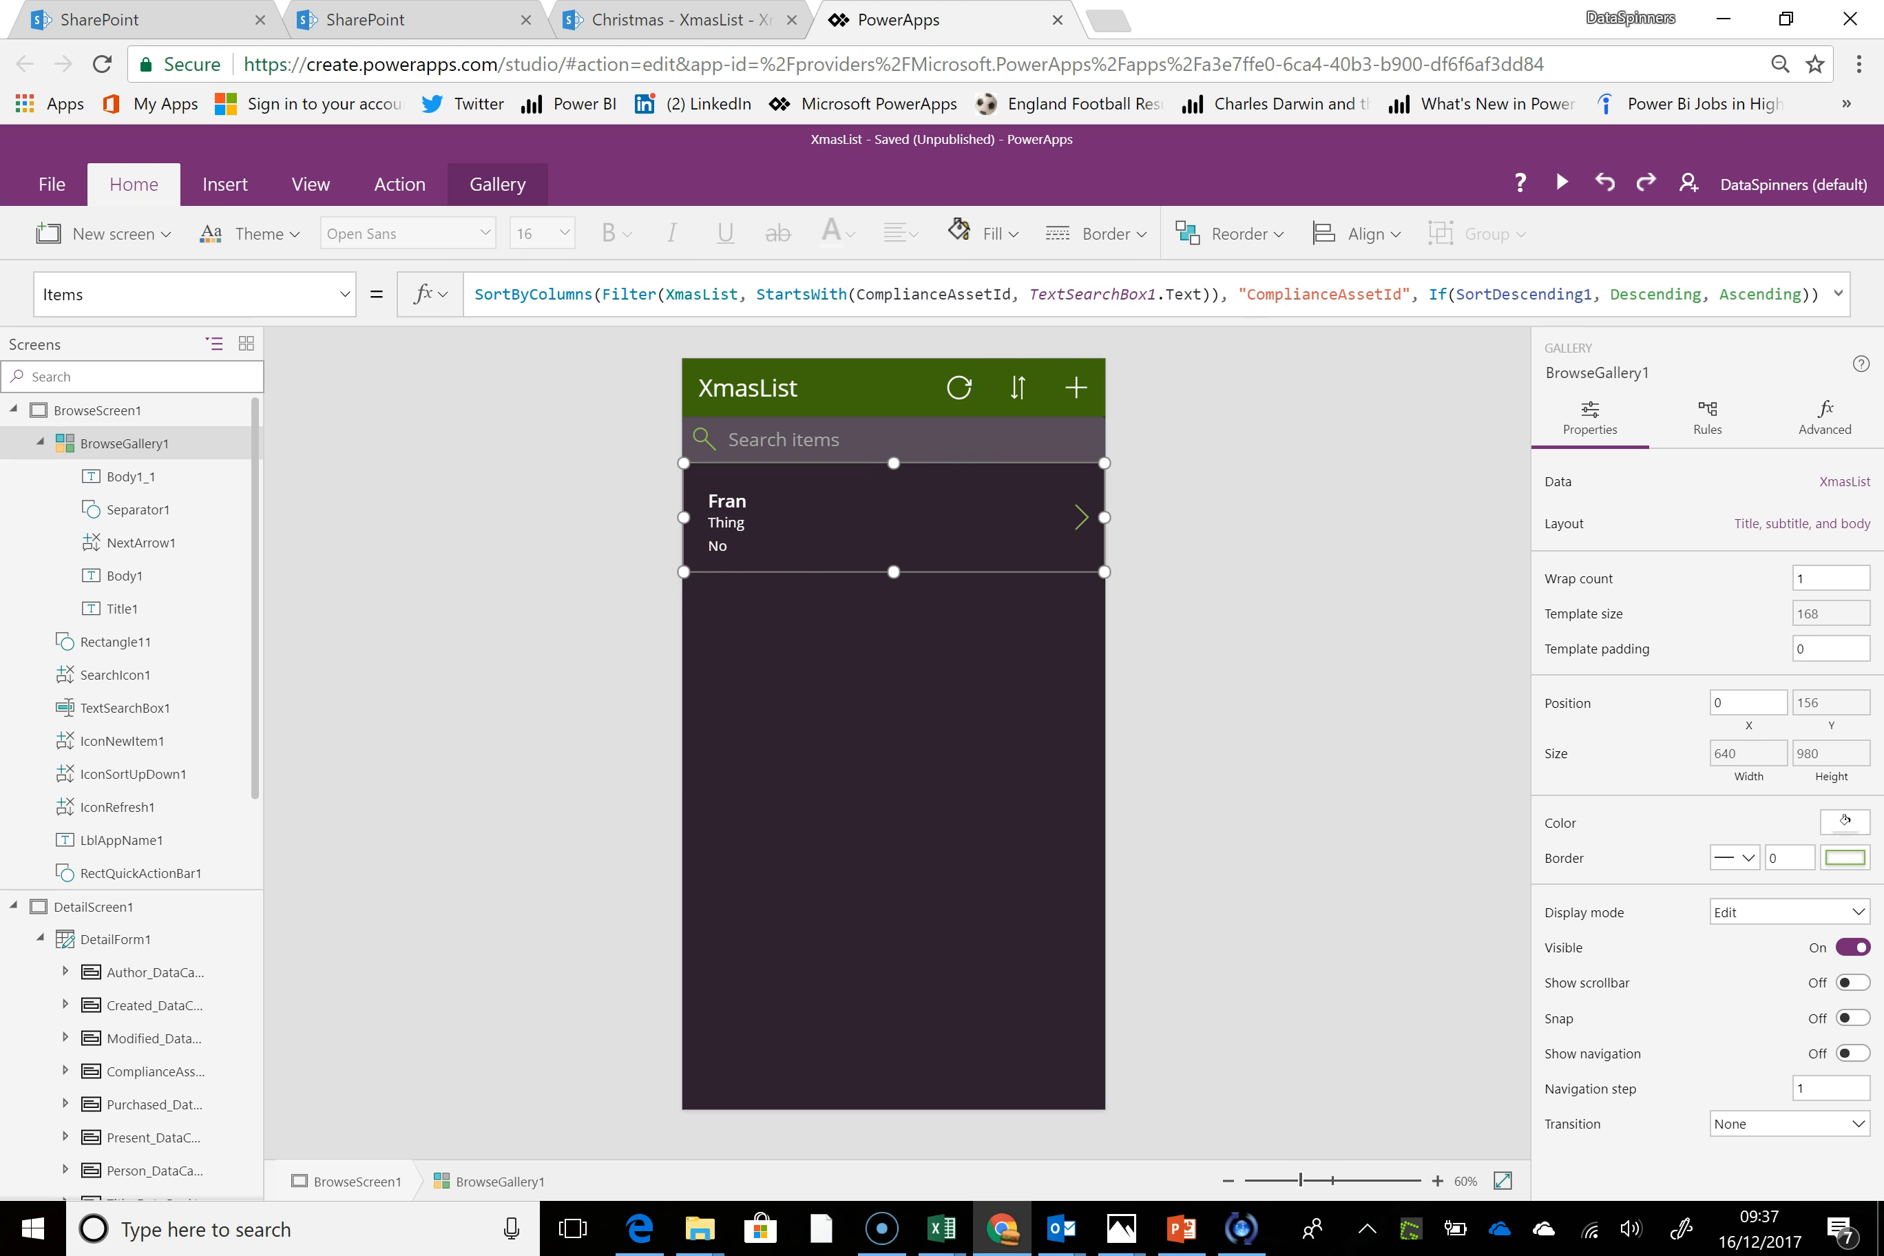
# Preview the app, save a new item with Title 1, the second listed person, present Lego and Purchased Yes, and close the preview
pyautogui.click(1561, 183)
pyautogui.click(1208, 183)
pyautogui.click(1193, 418)
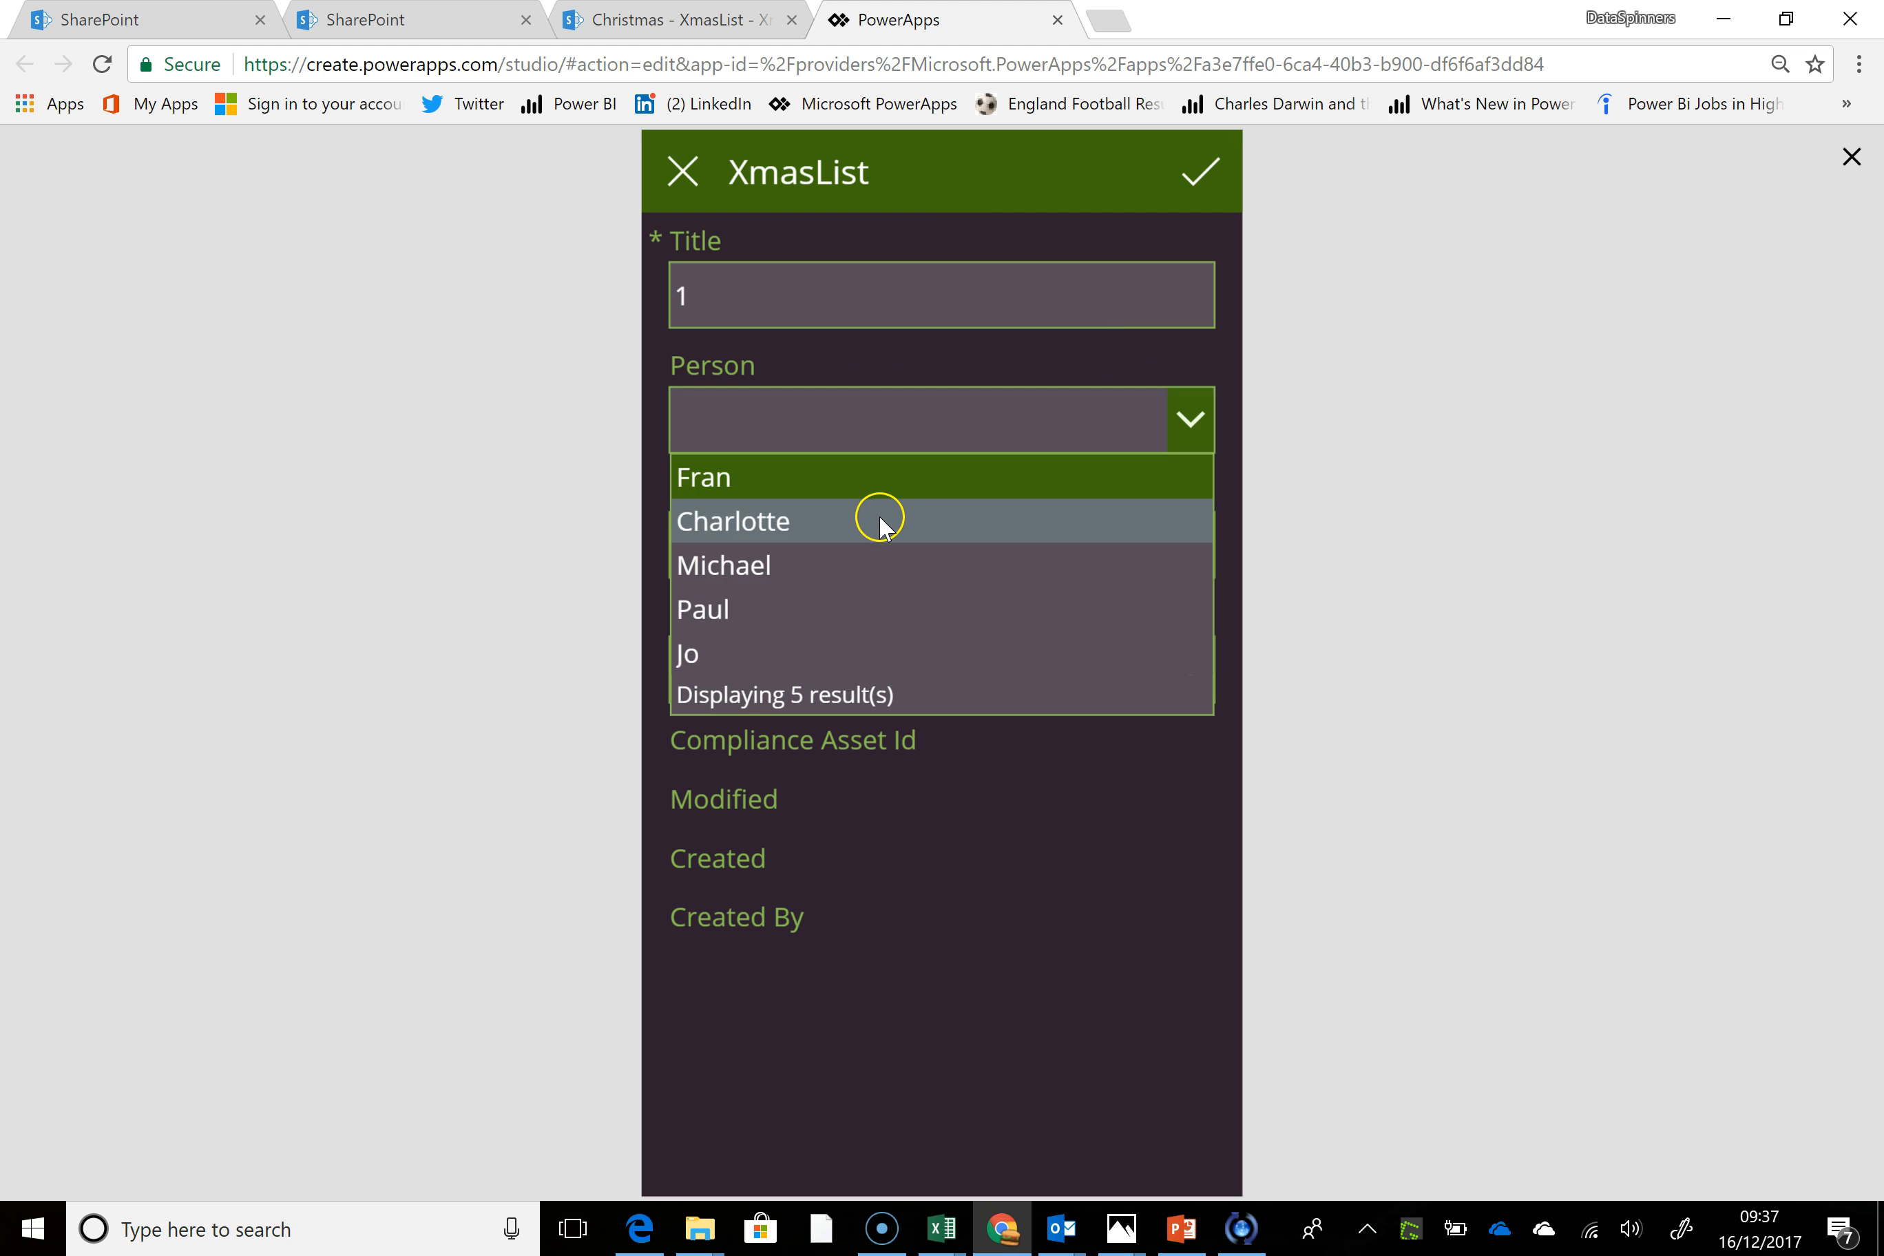
pyautogui.click(892, 522)
pyautogui.click(879, 540)
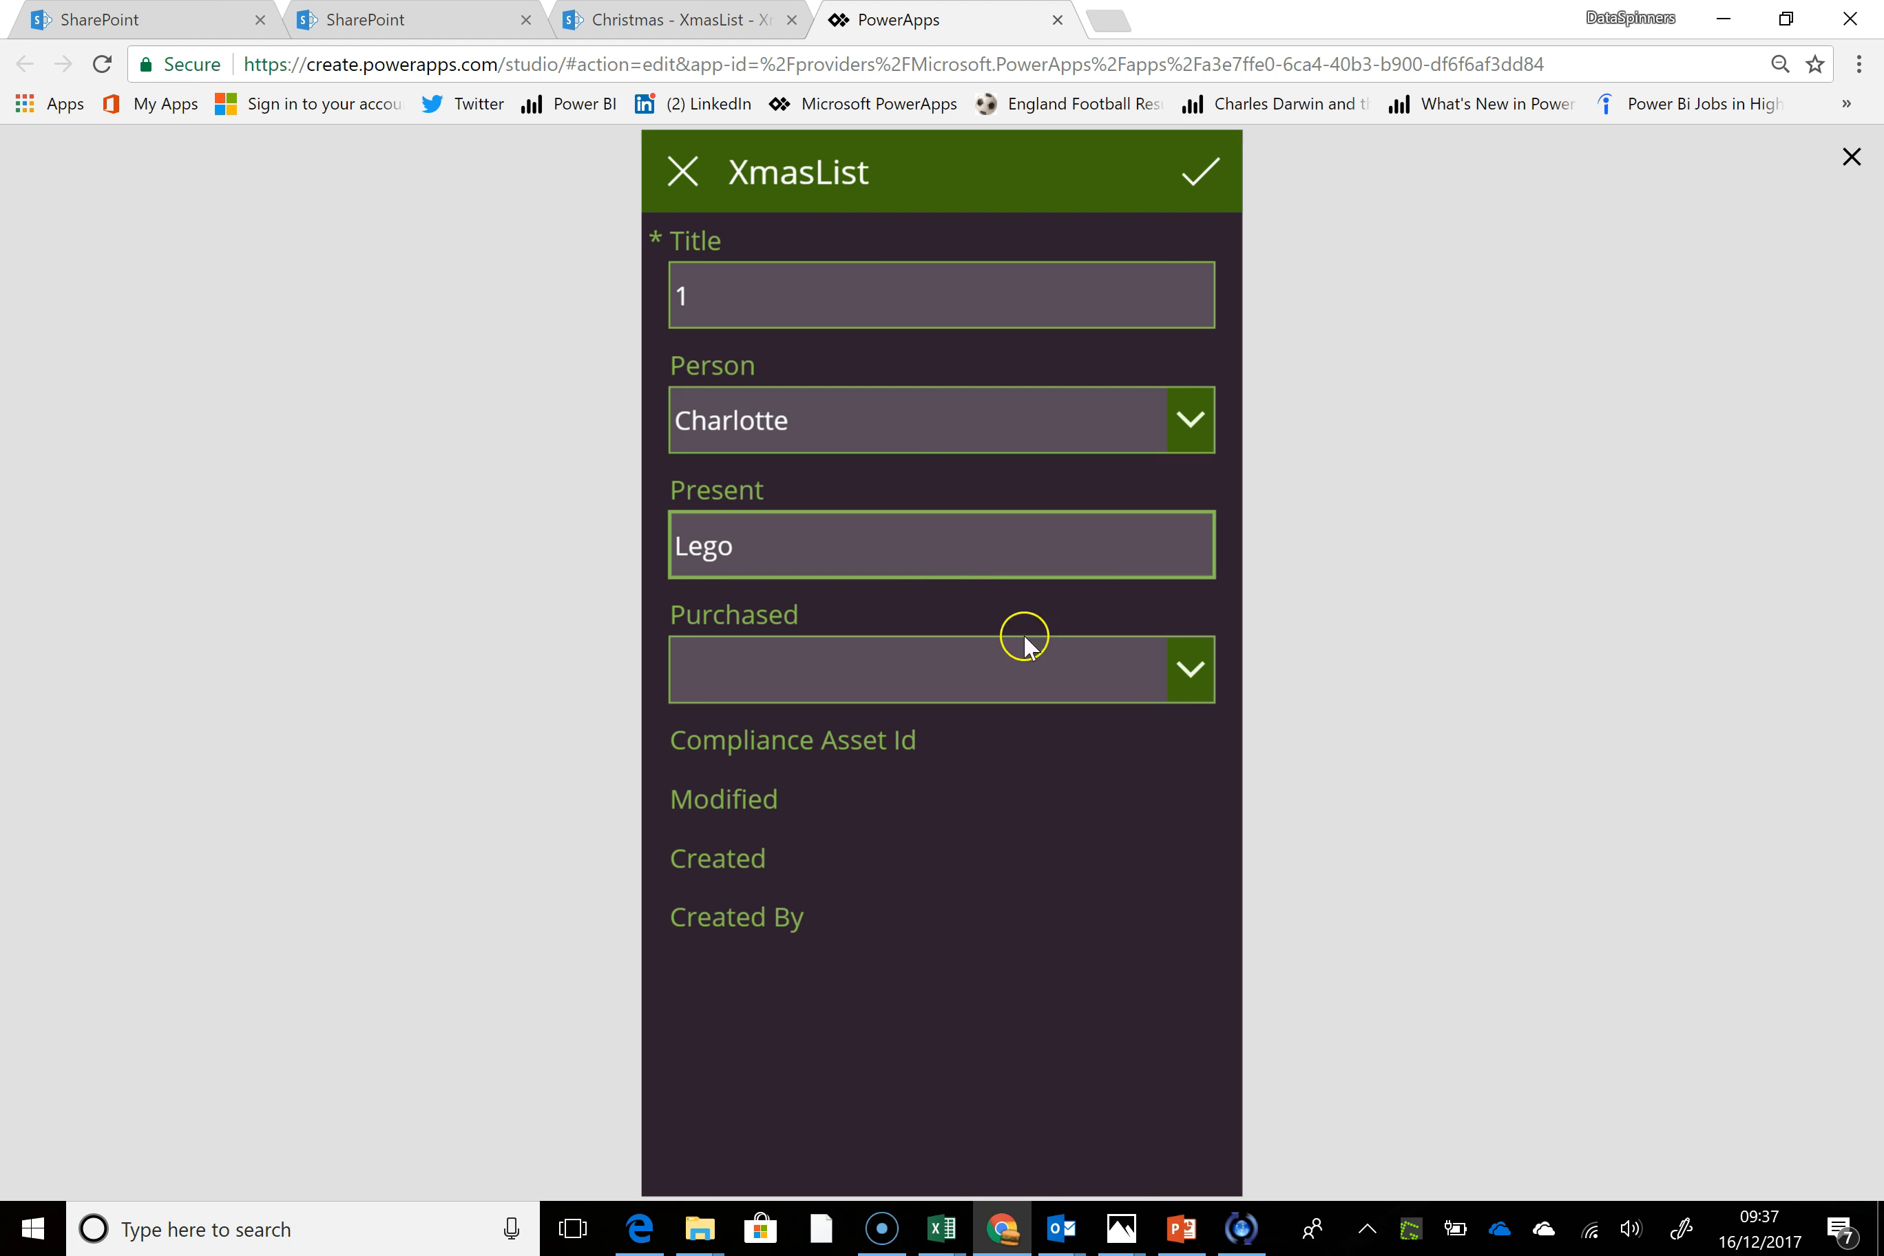
pyautogui.click(1180, 679)
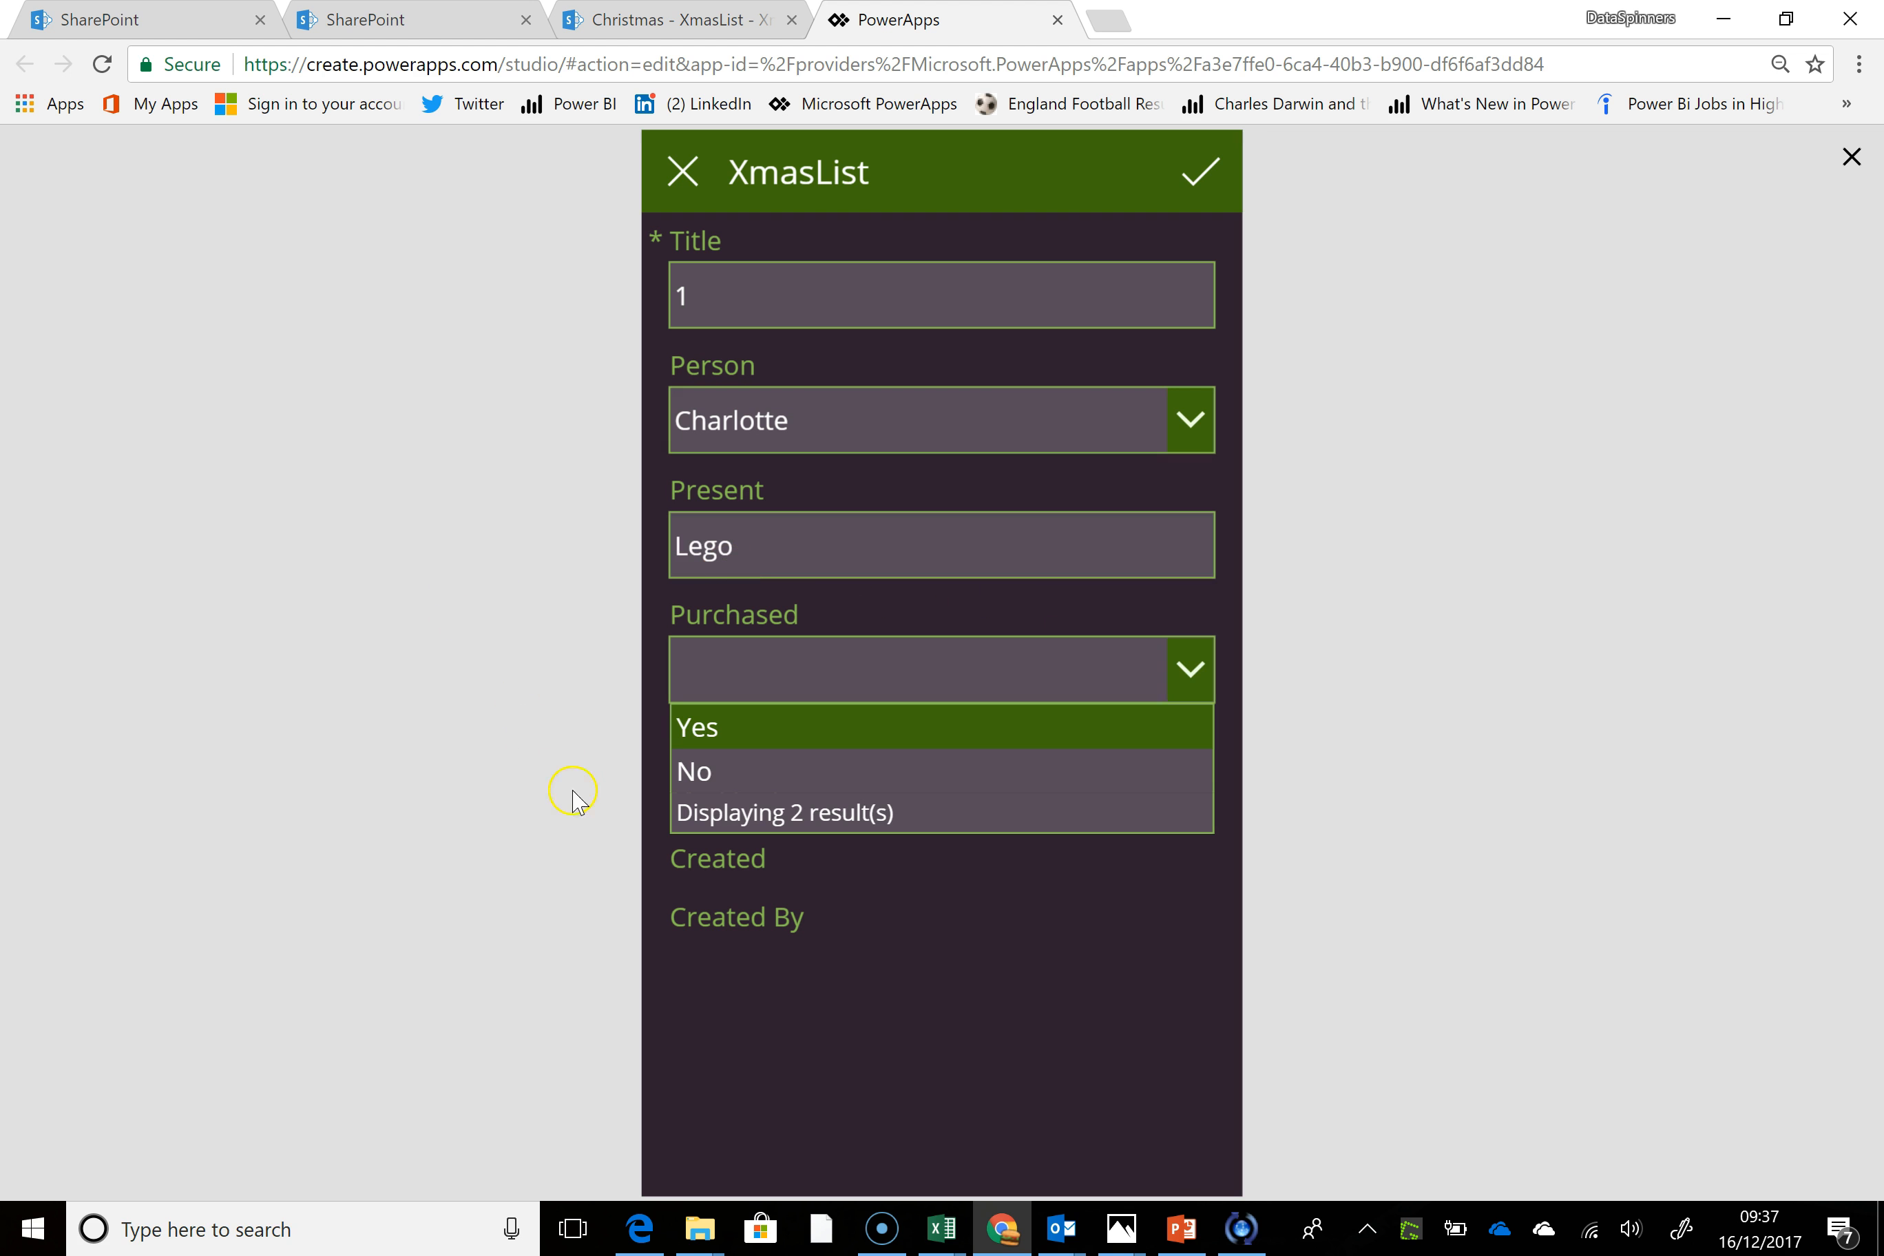
pyautogui.click(708, 732)
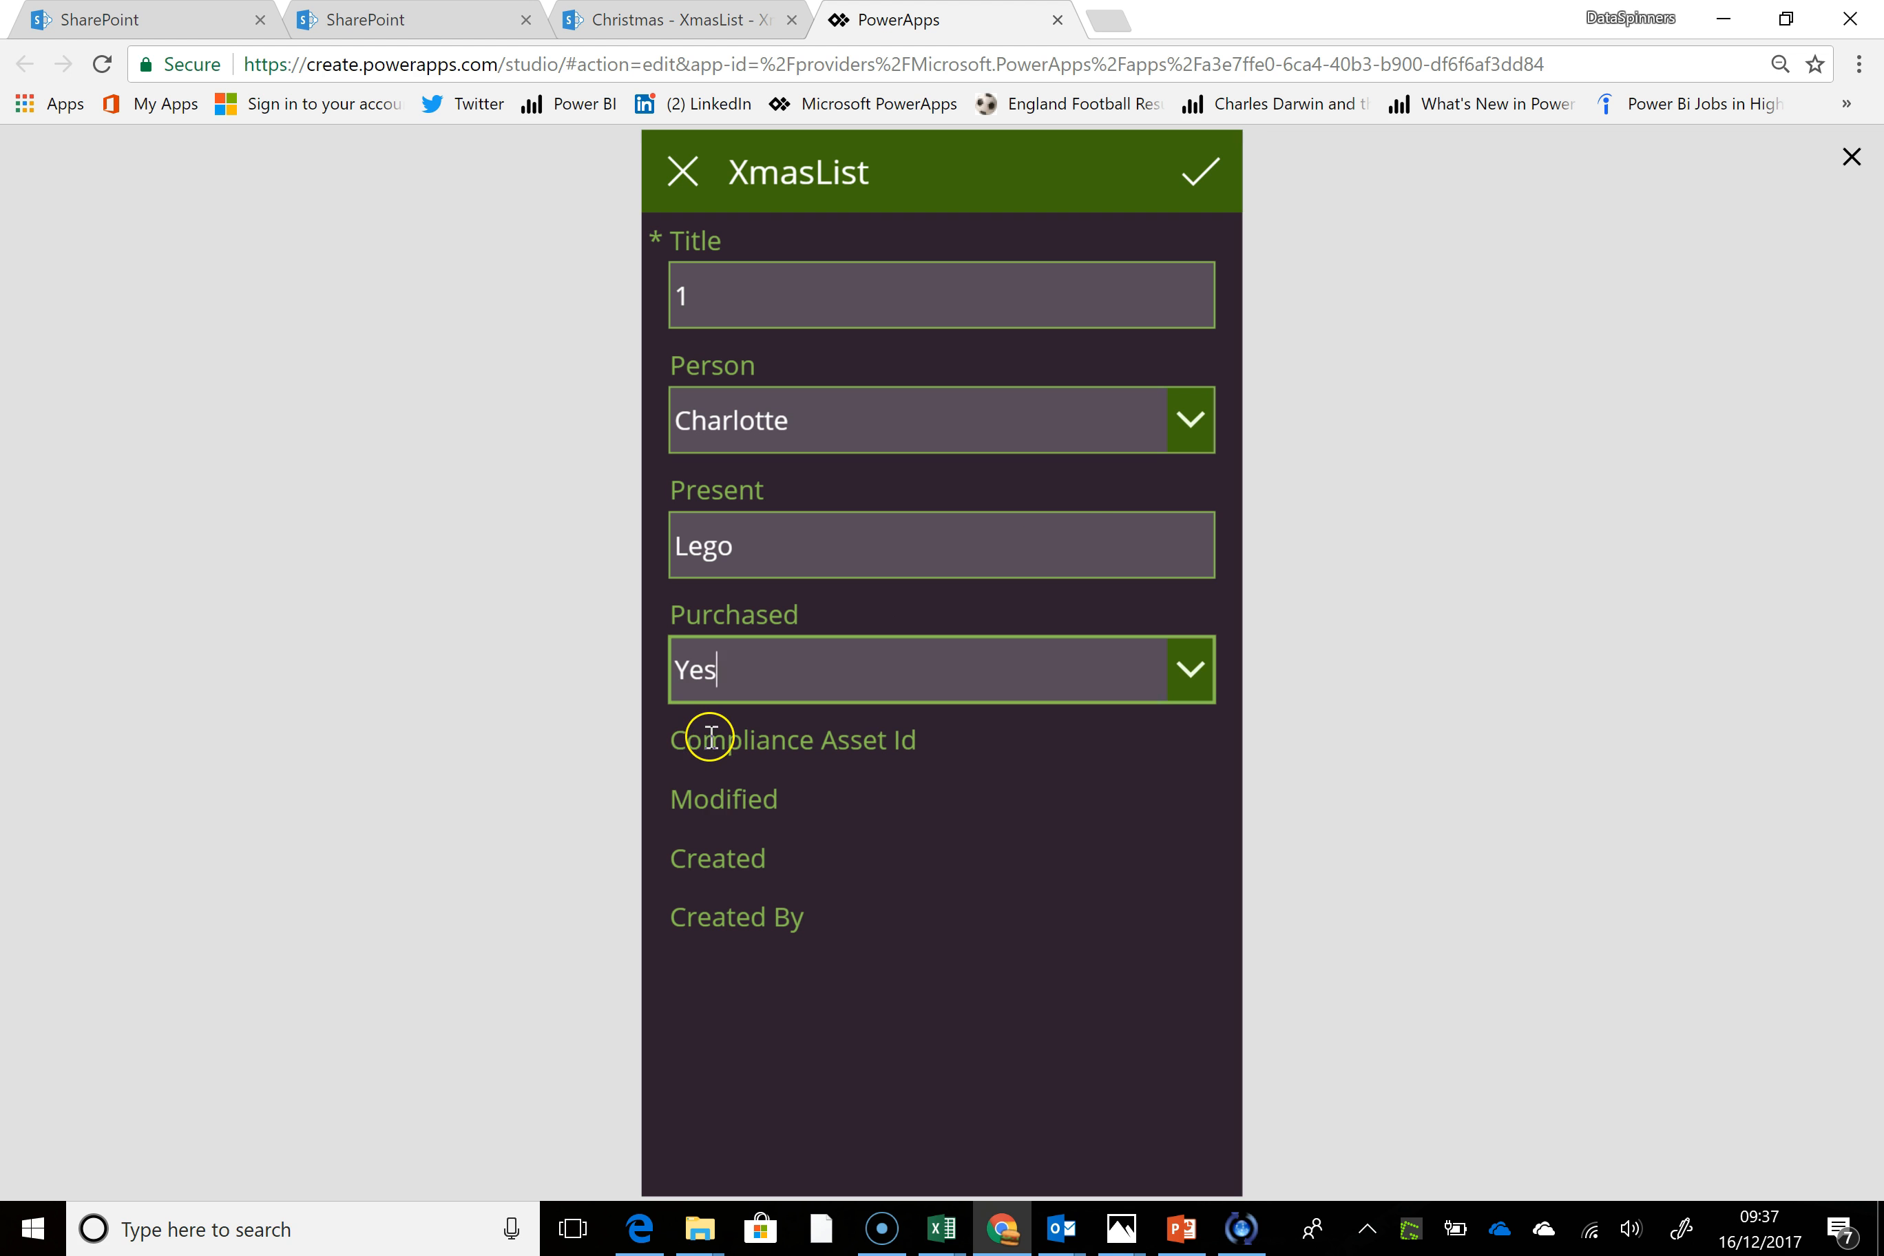
pyautogui.click(1206, 171)
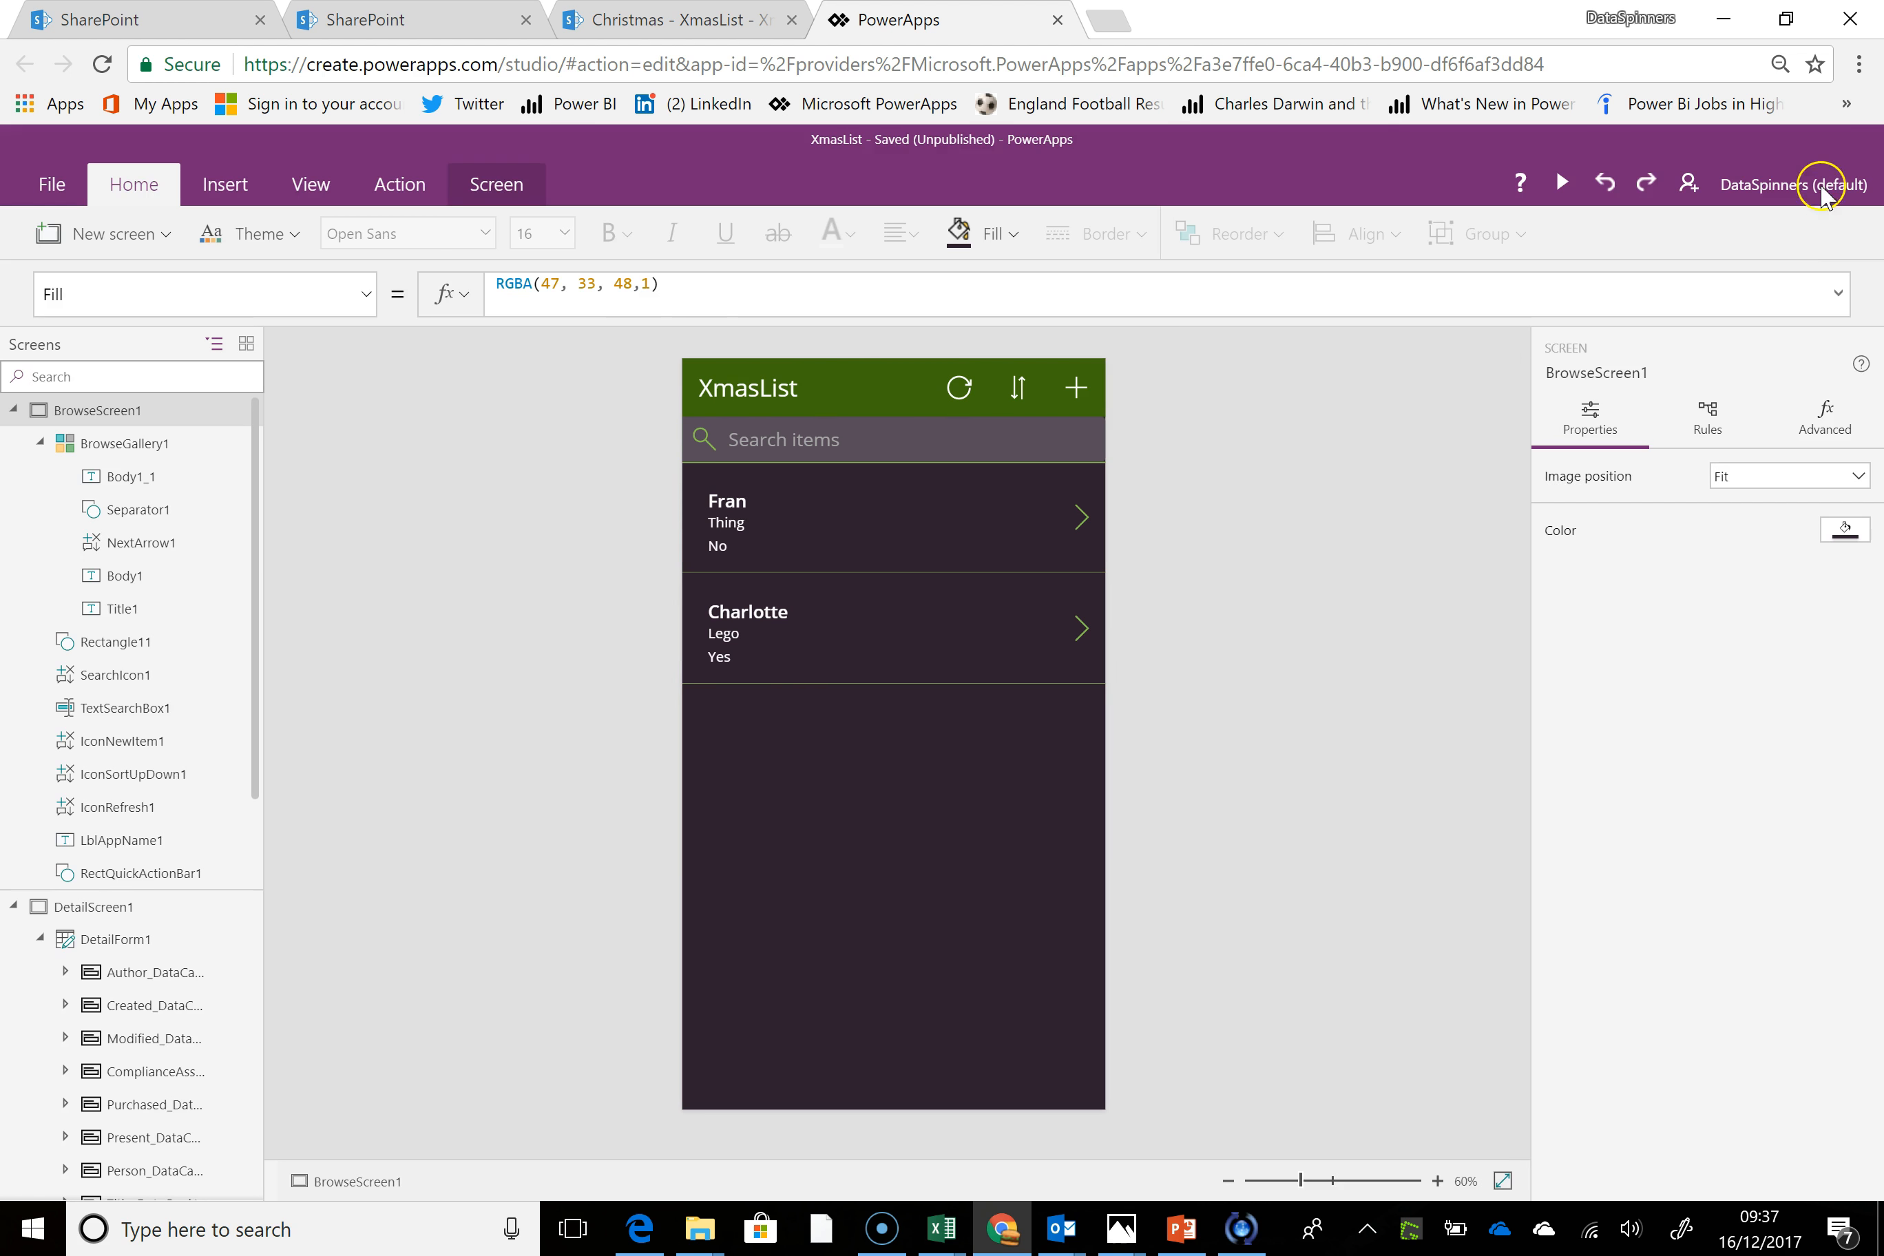
pyautogui.click(1853, 157)
# Replace BrowseGallery1's Fill formula with the start of an If expression, If(
pyautogui.click(734, 690)
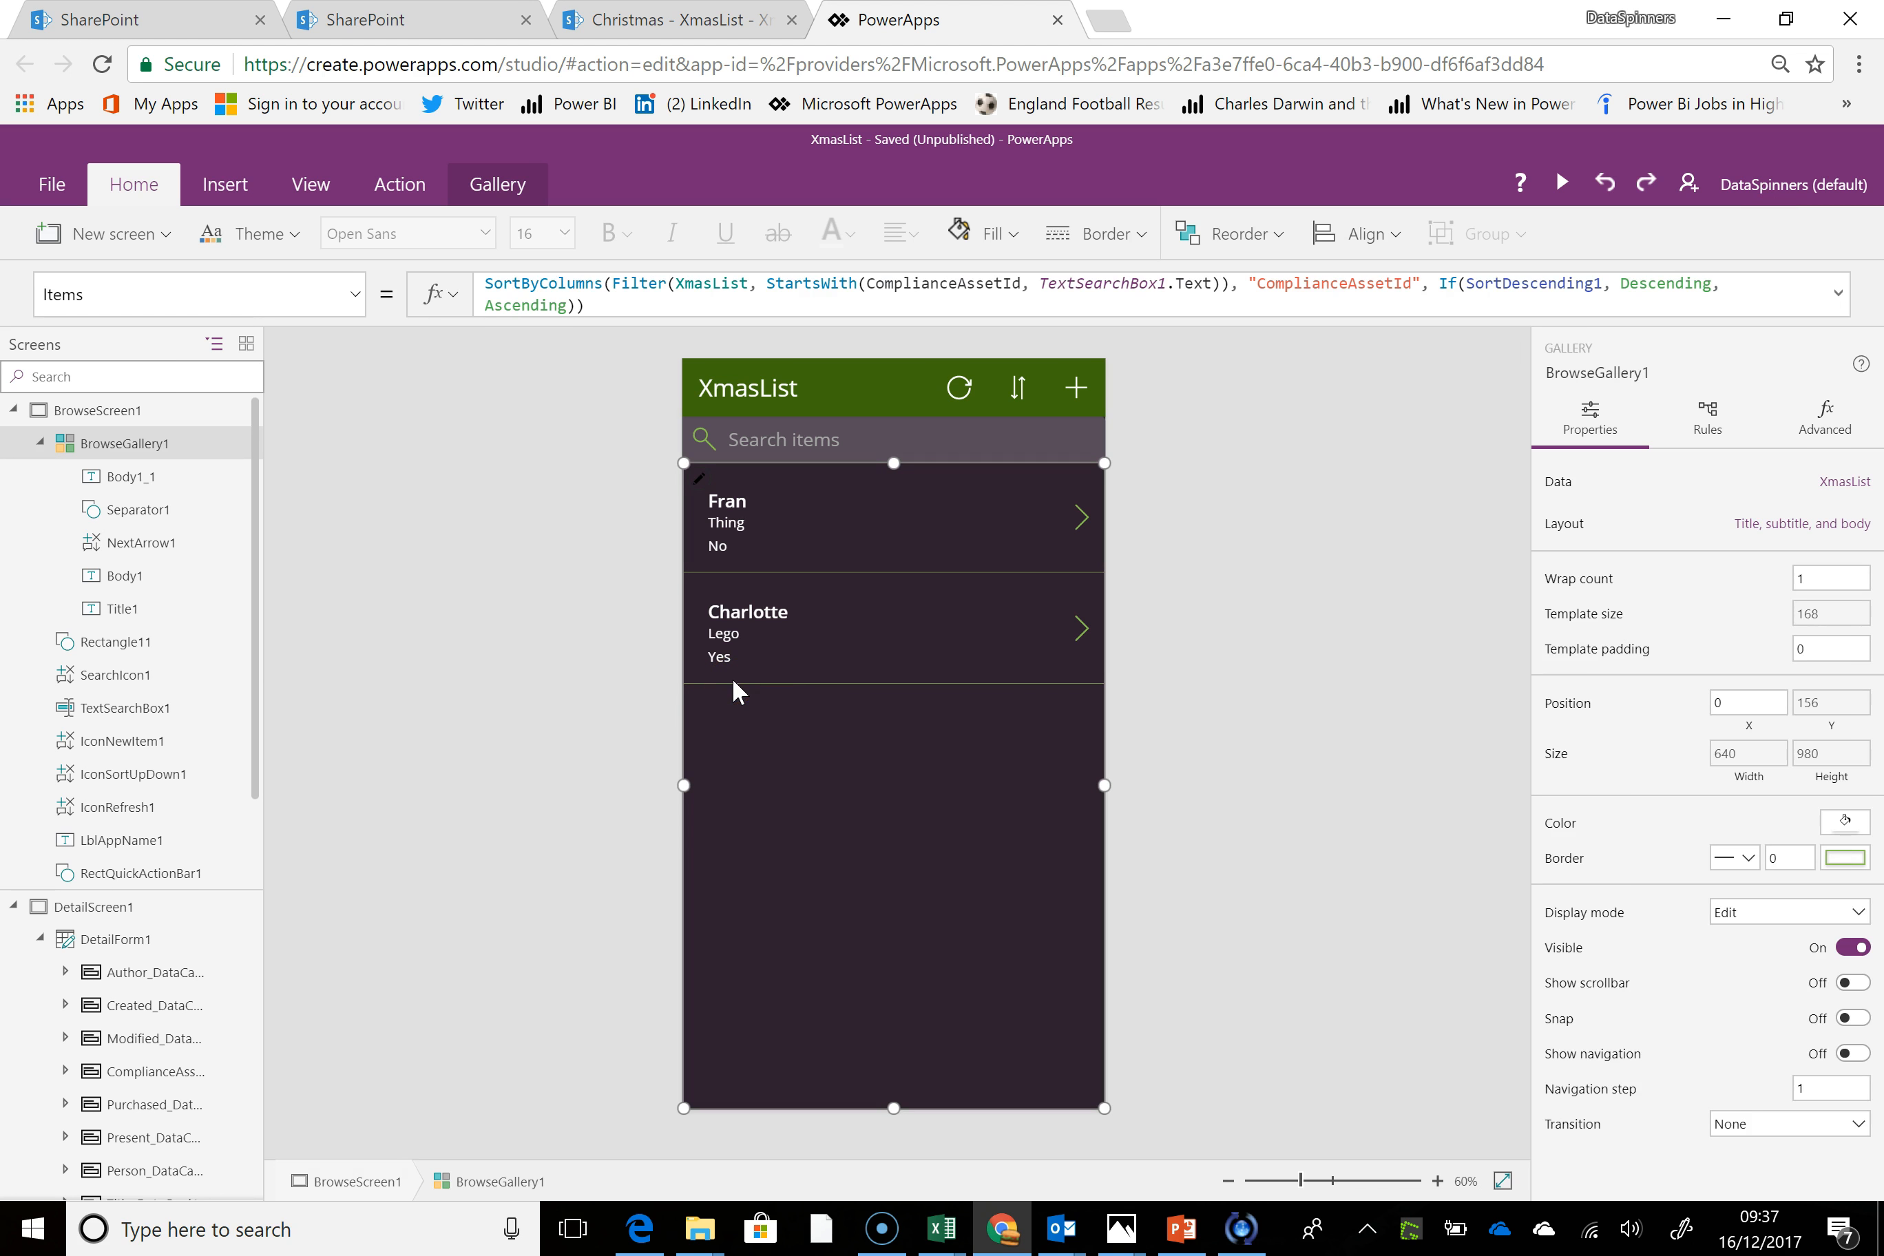
pyautogui.click(823, 555)
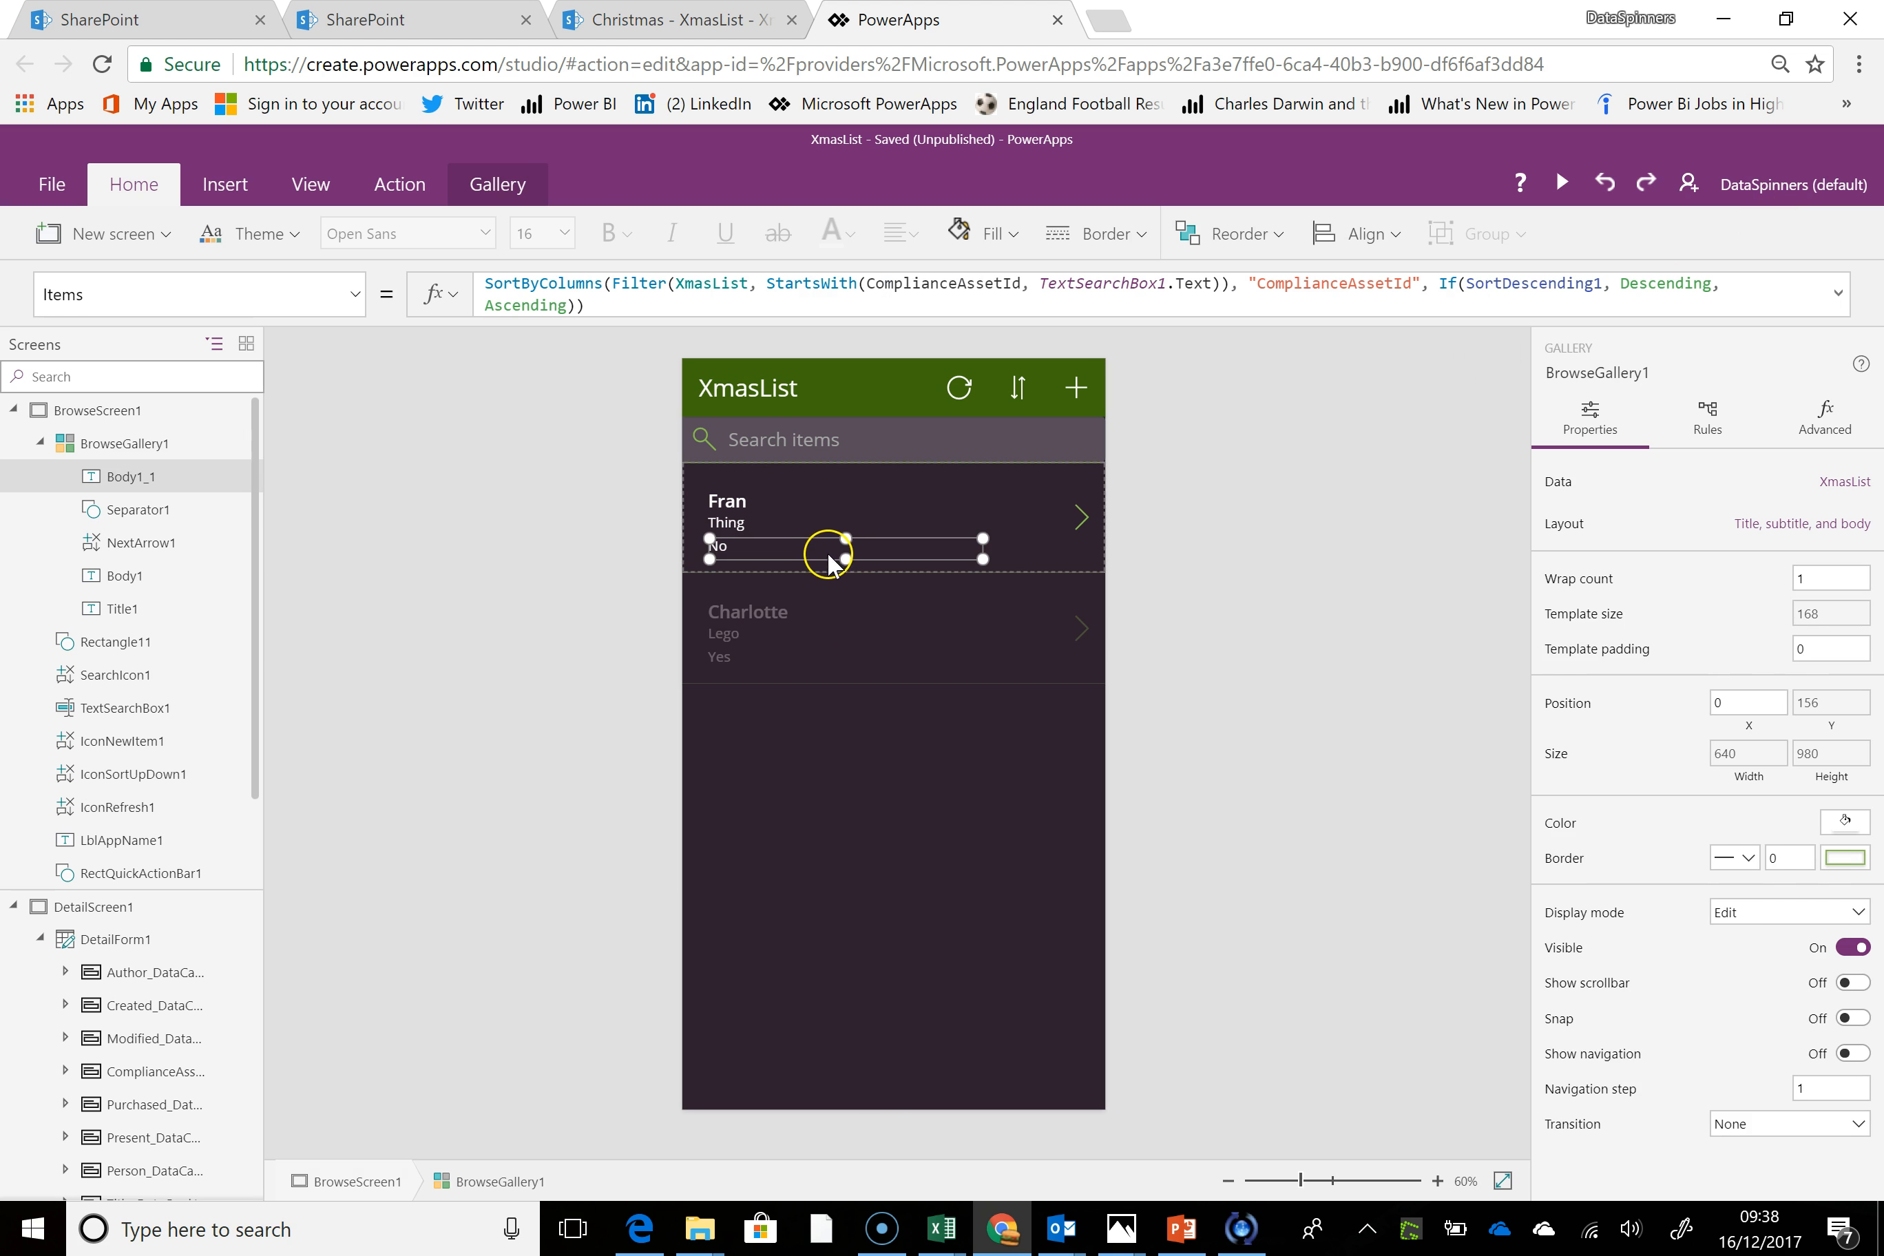
pyautogui.click(1030, 564)
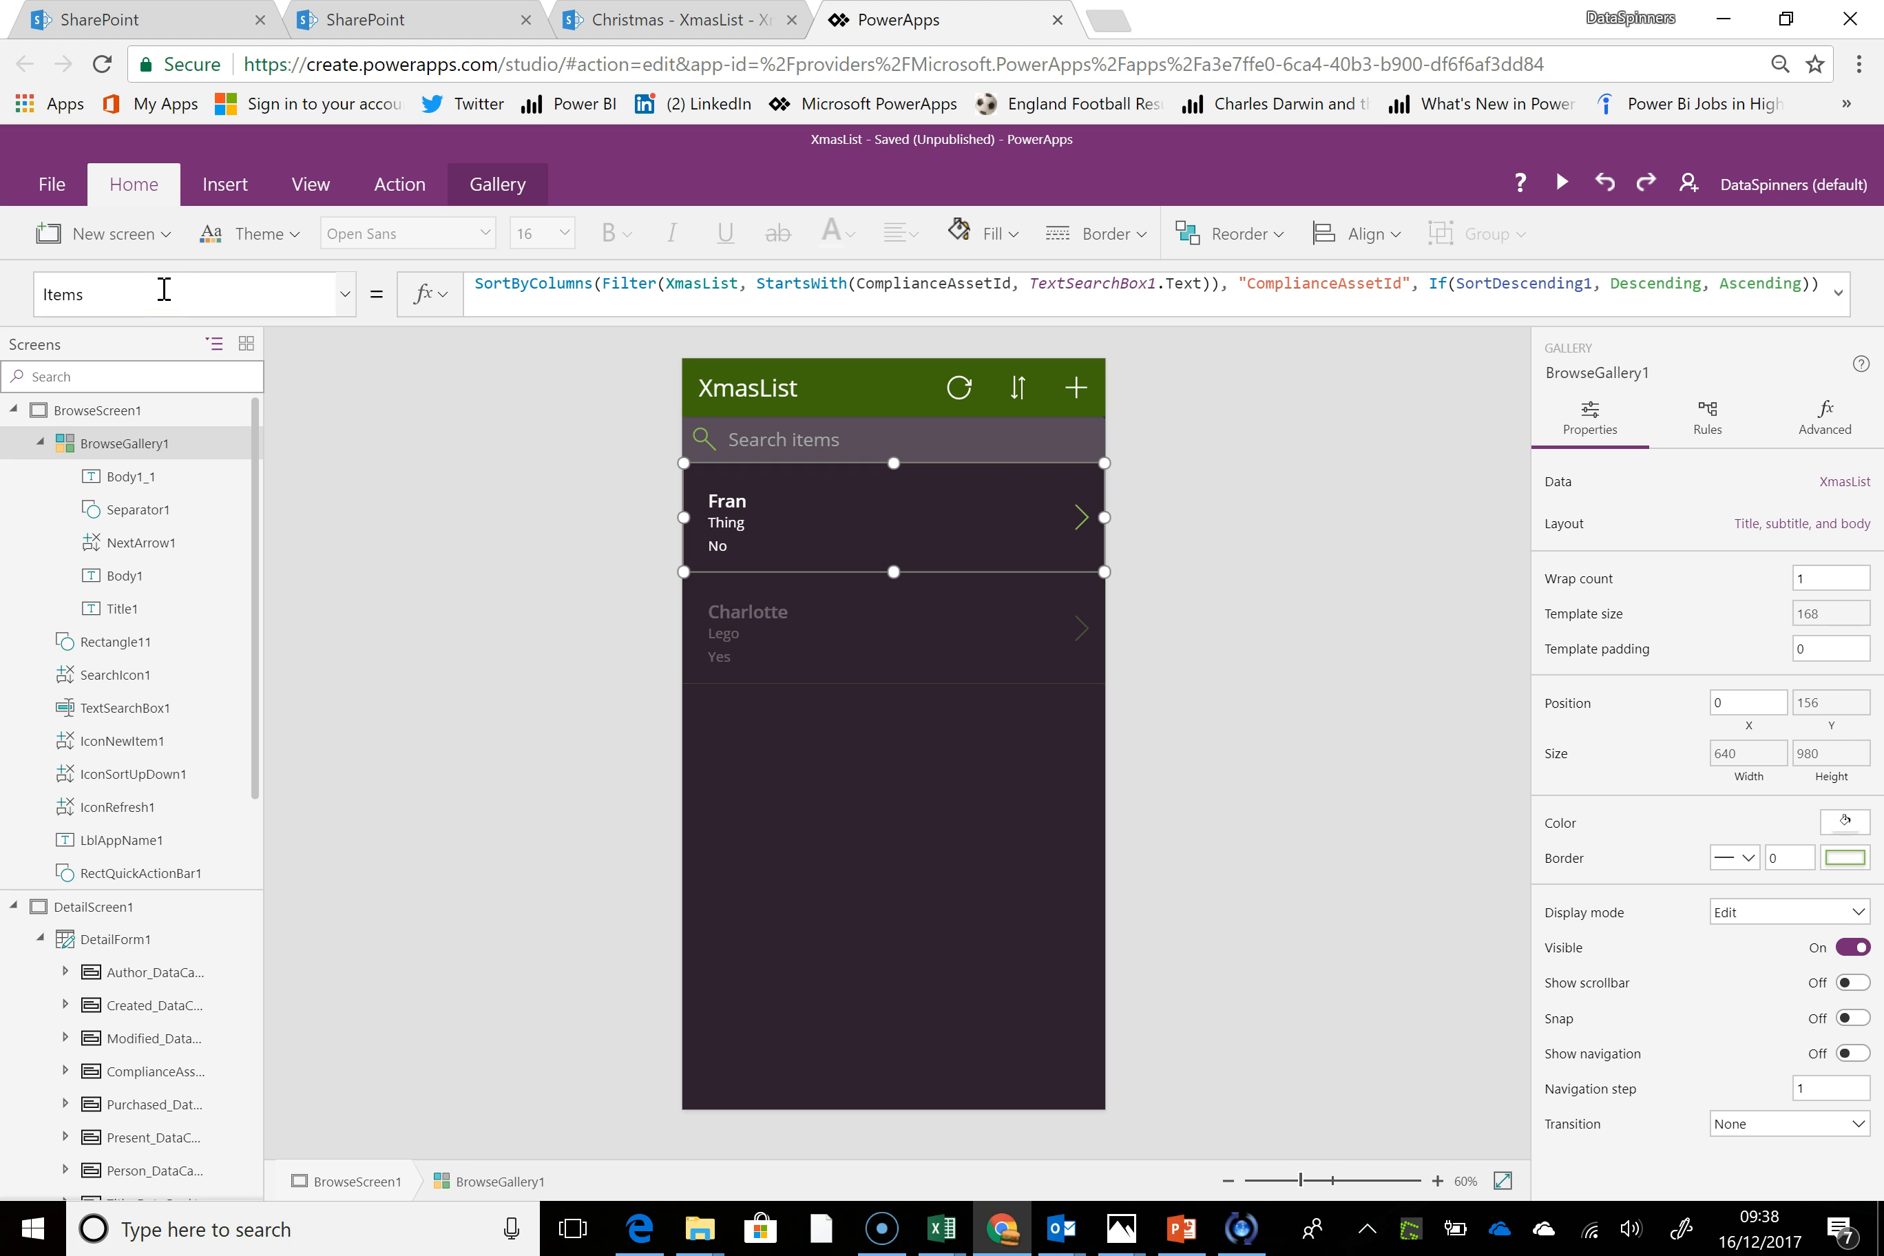
pyautogui.moveTo(210, 297); pyautogui.dragTo(9, 287)
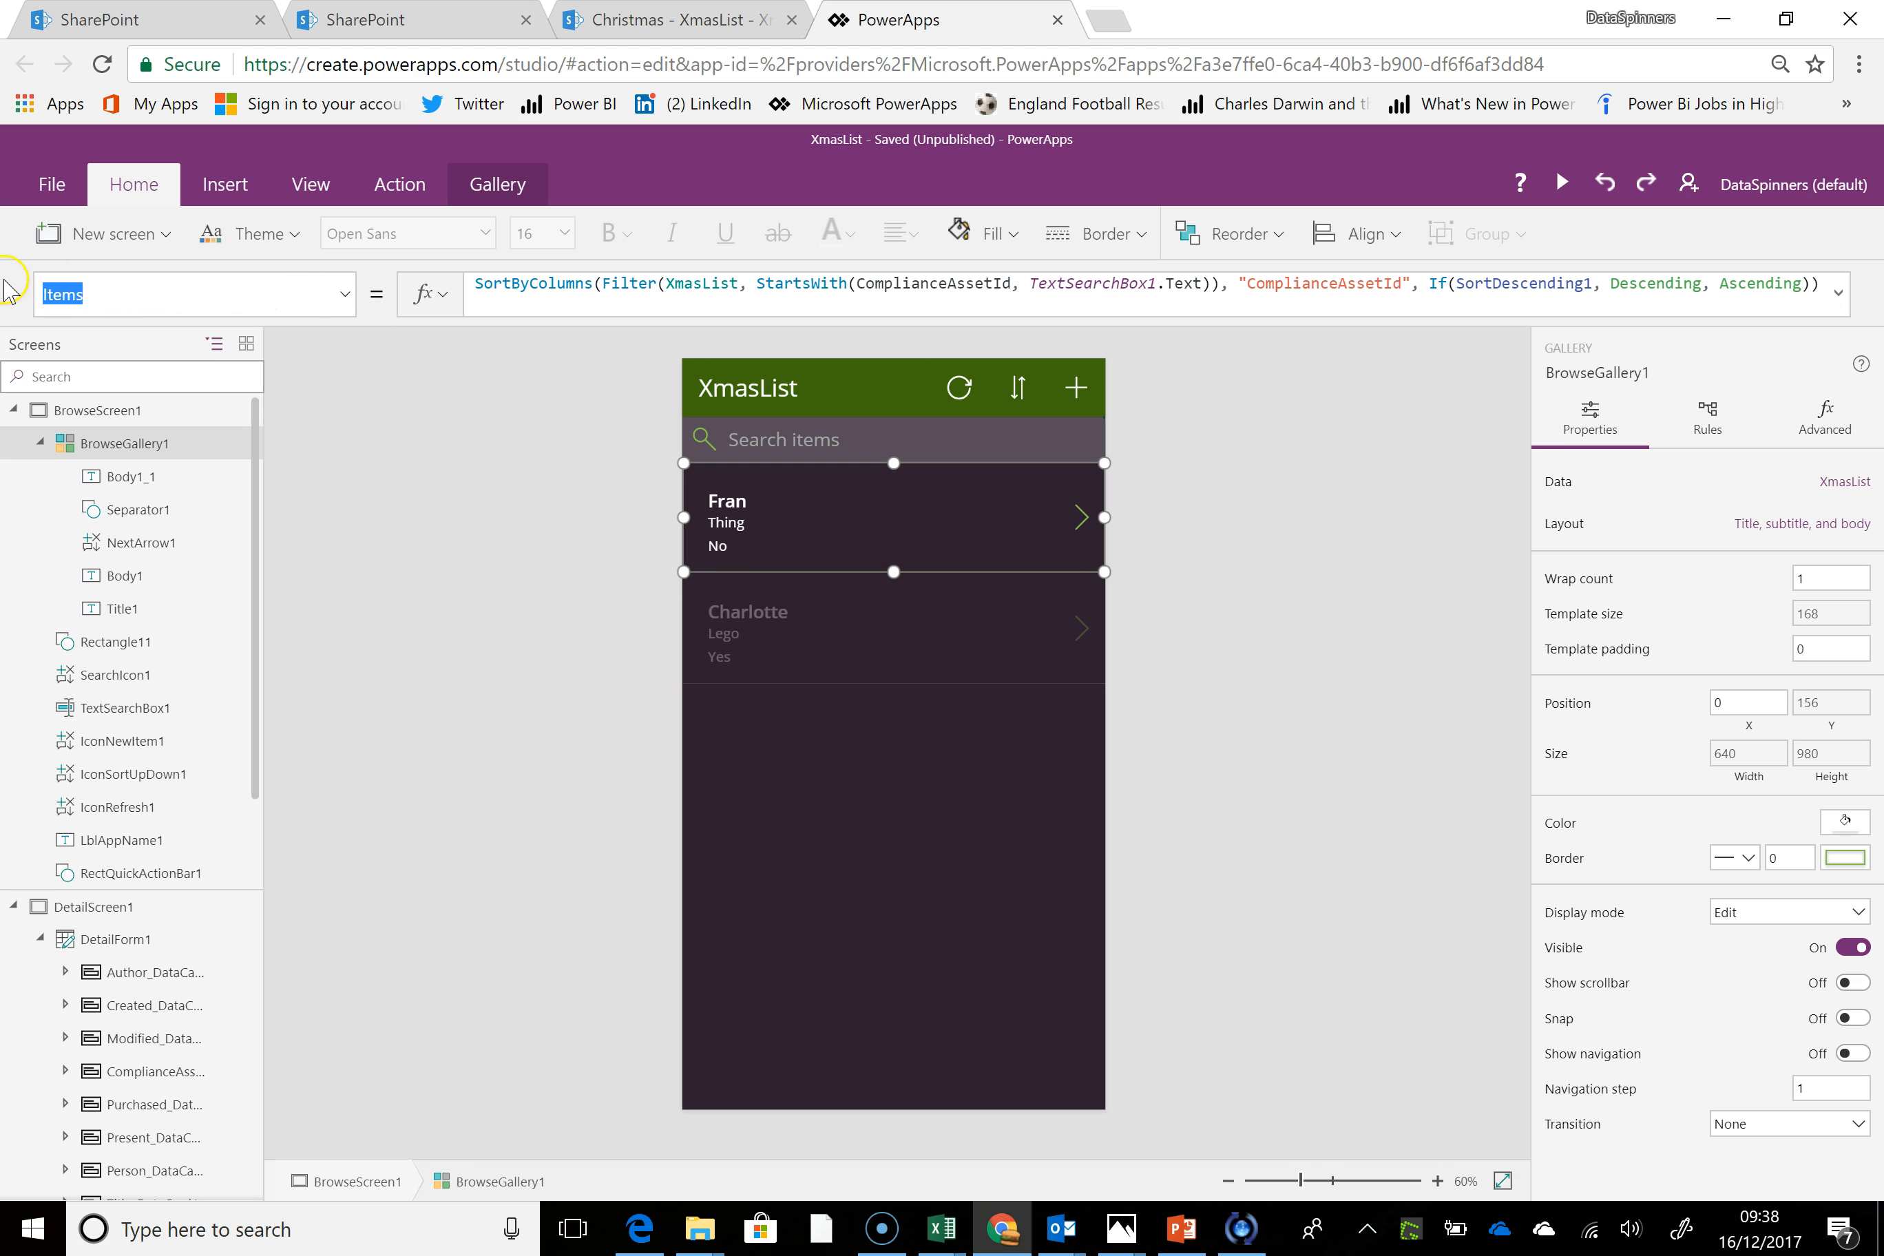
pyautogui.write('Fill')
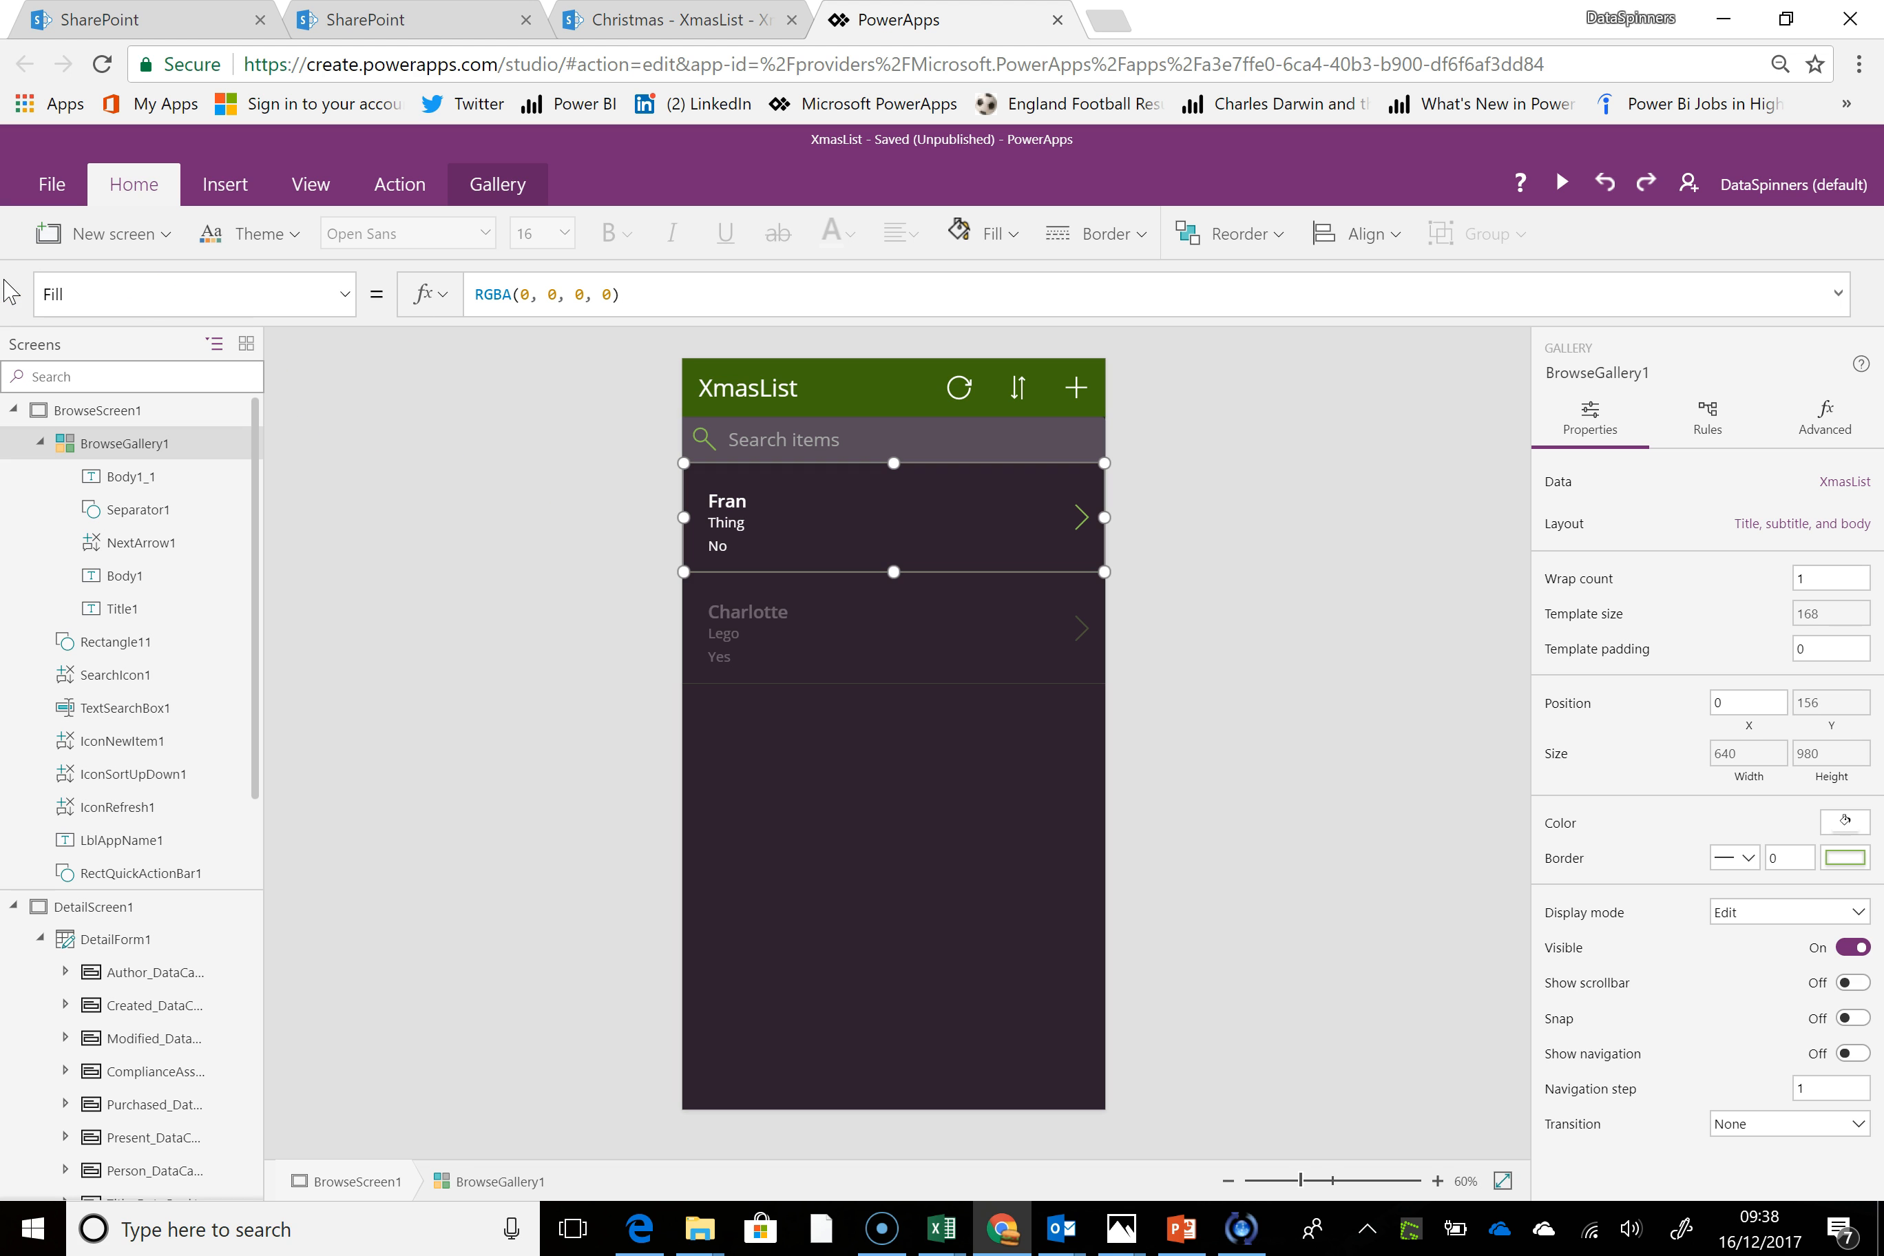
pyautogui.moveTo(682, 304); pyautogui.dragTo(409, 276)
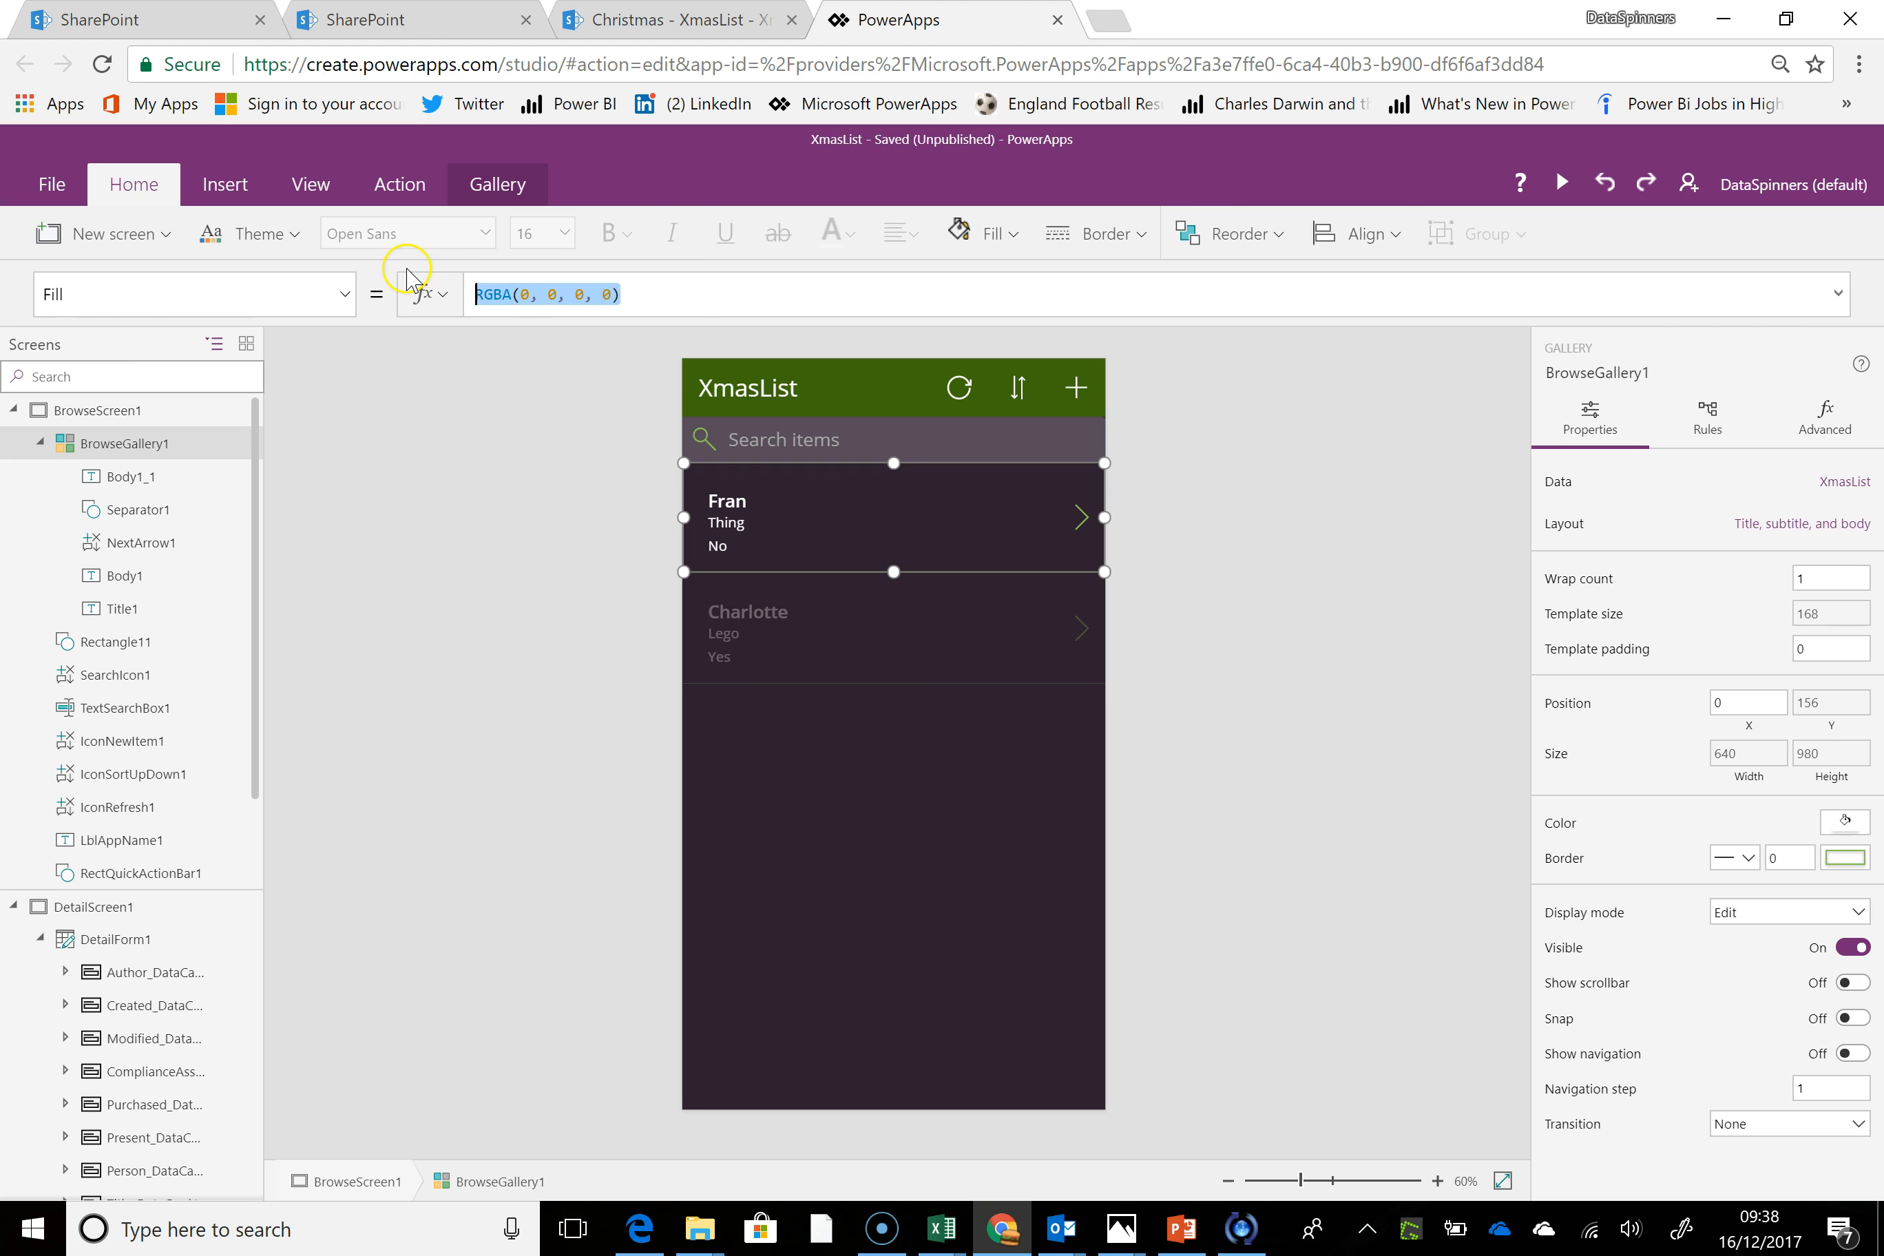
pyautogui.write('if')
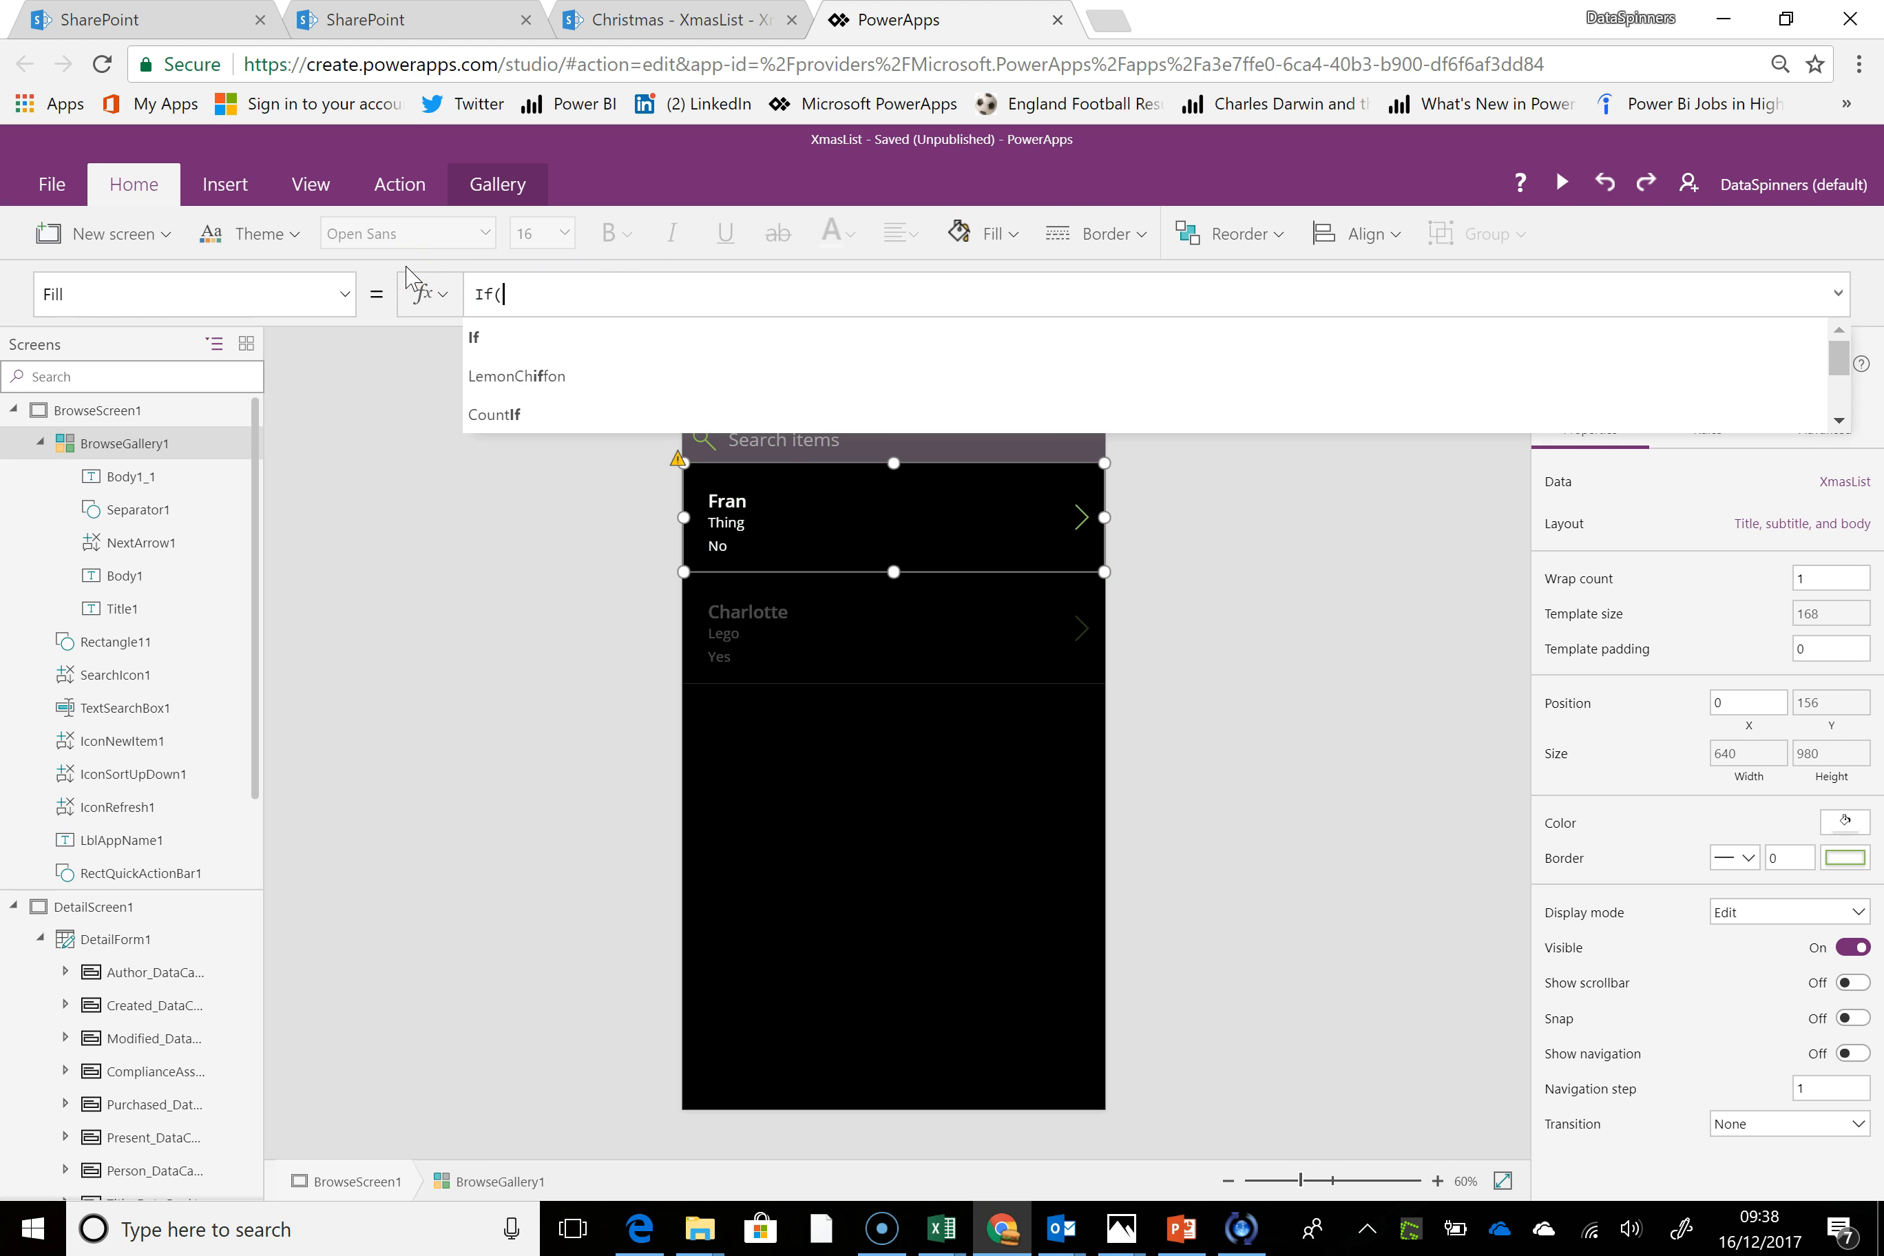
pyautogui.write('(t')
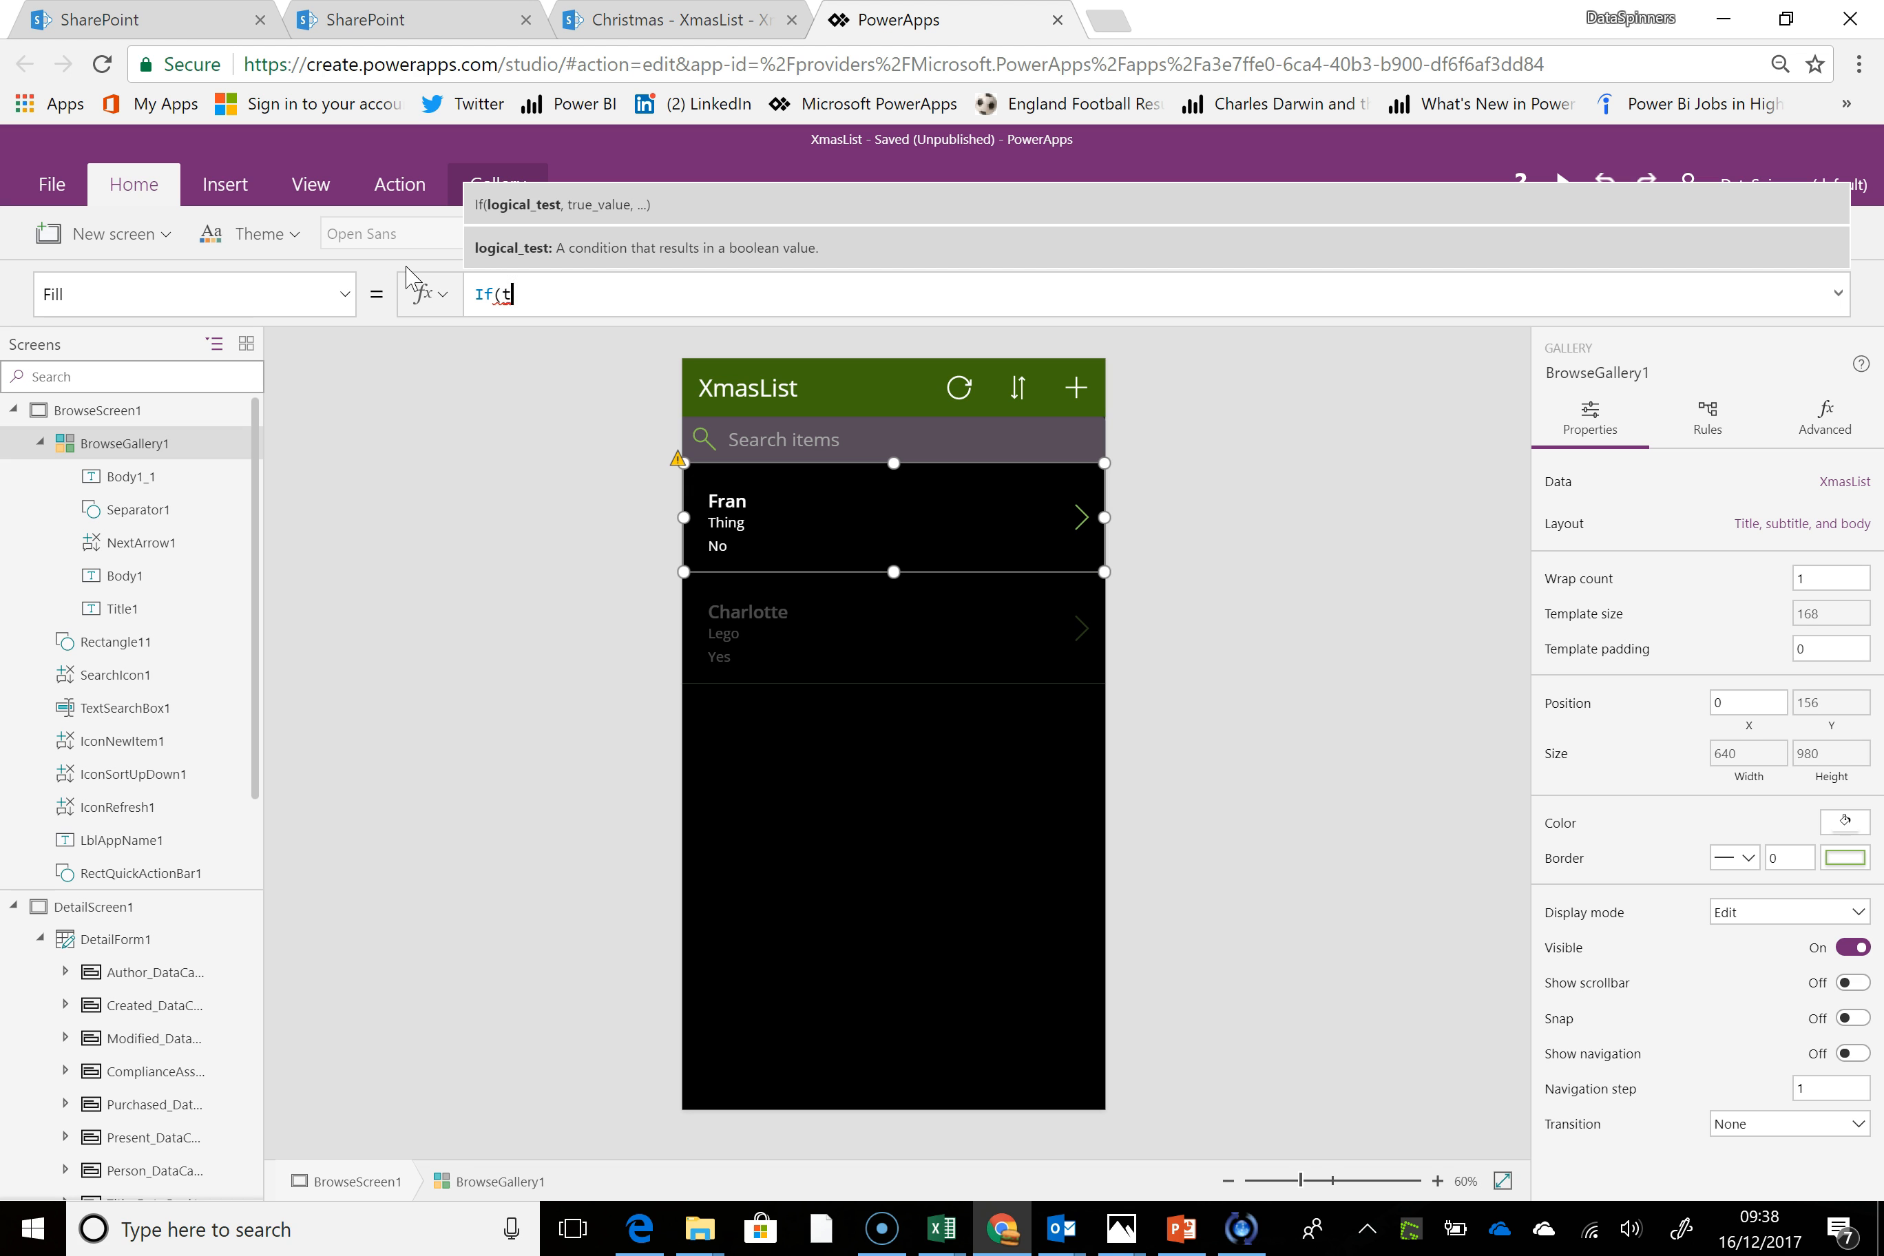
pyautogui.write('his')
pyautogui.press('BackSpace')
pyautogui.press('BackSpace')
pyautogui.press('BackSpace')
pyautogui.press('BackSpace')
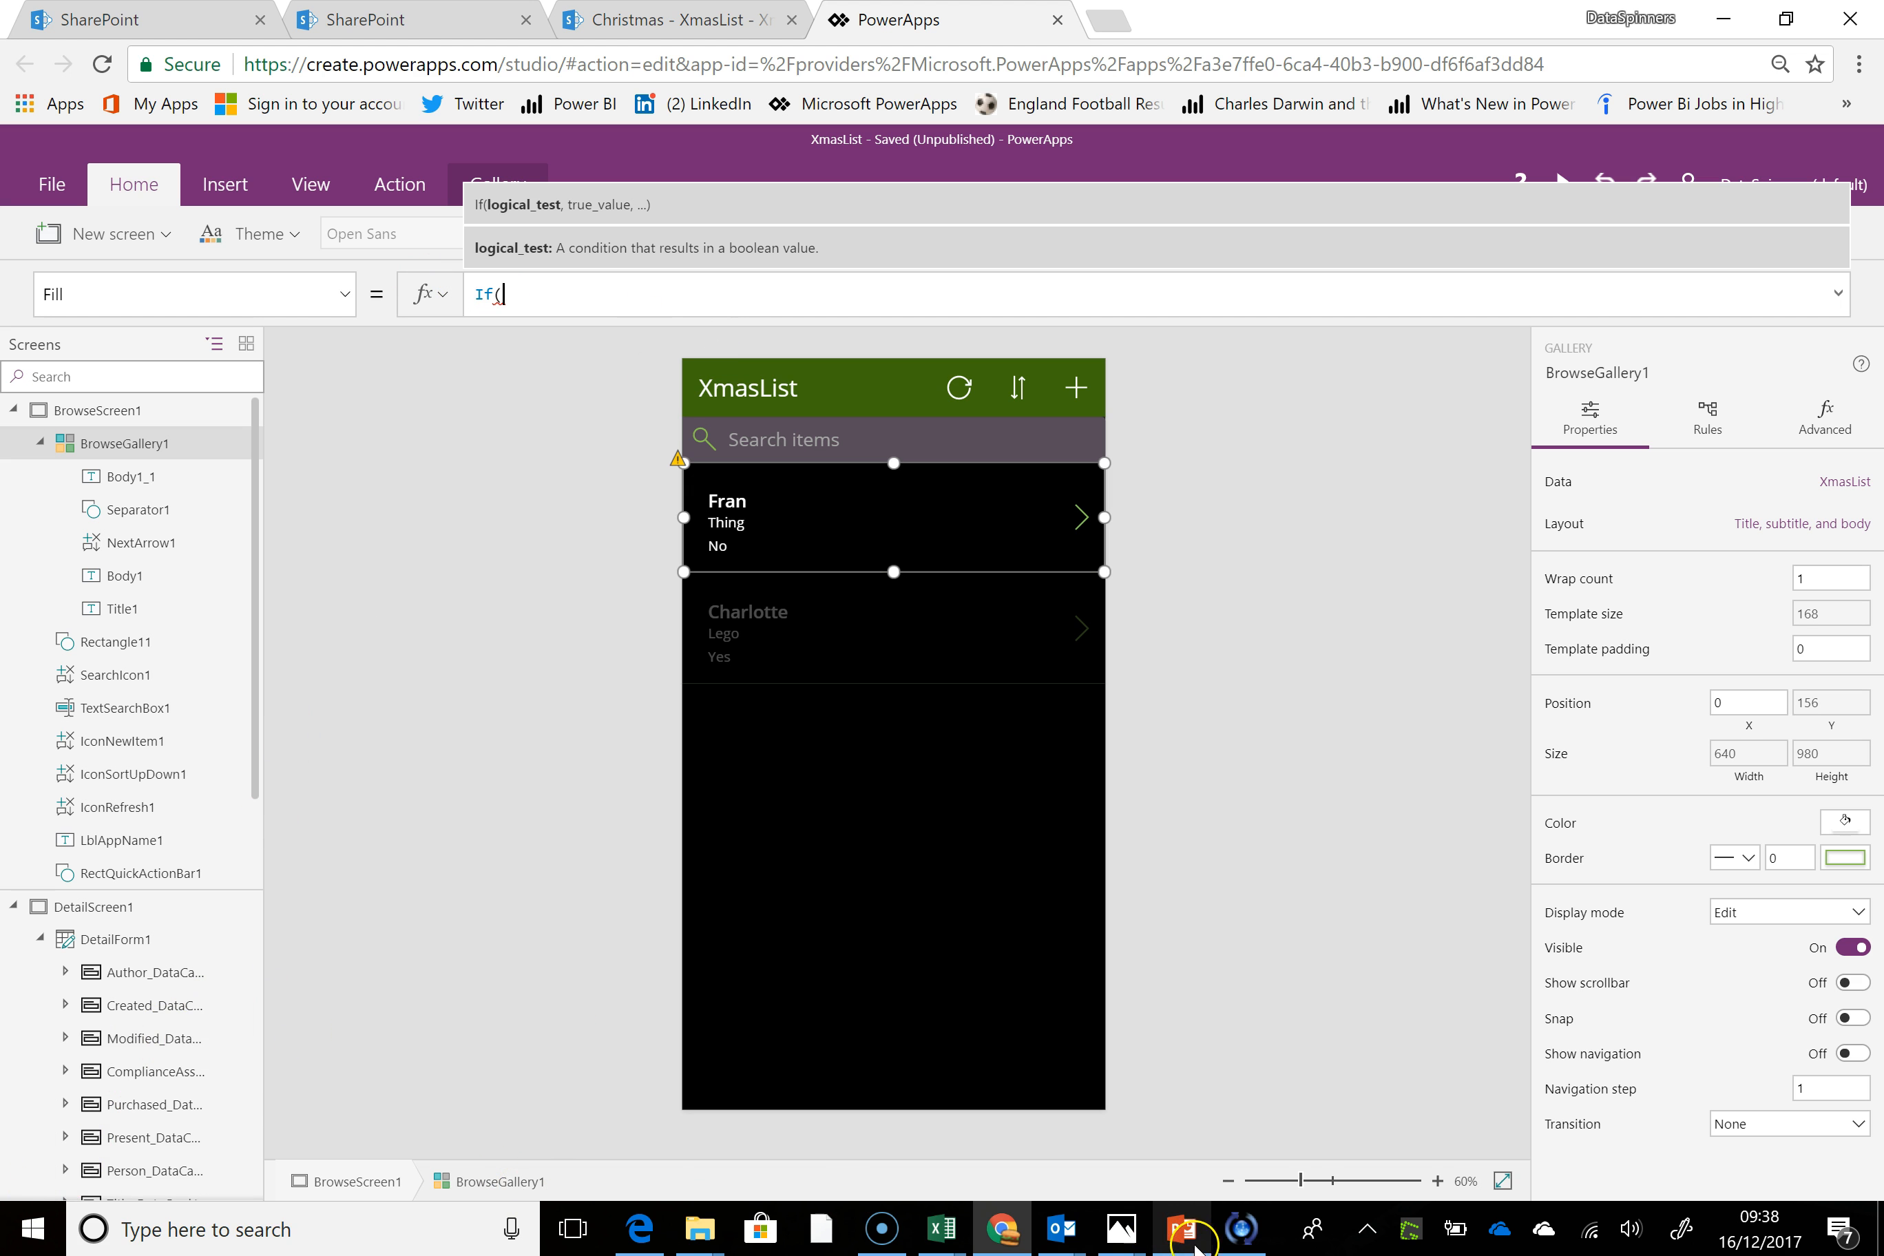
pyautogui.click(883, 1240)
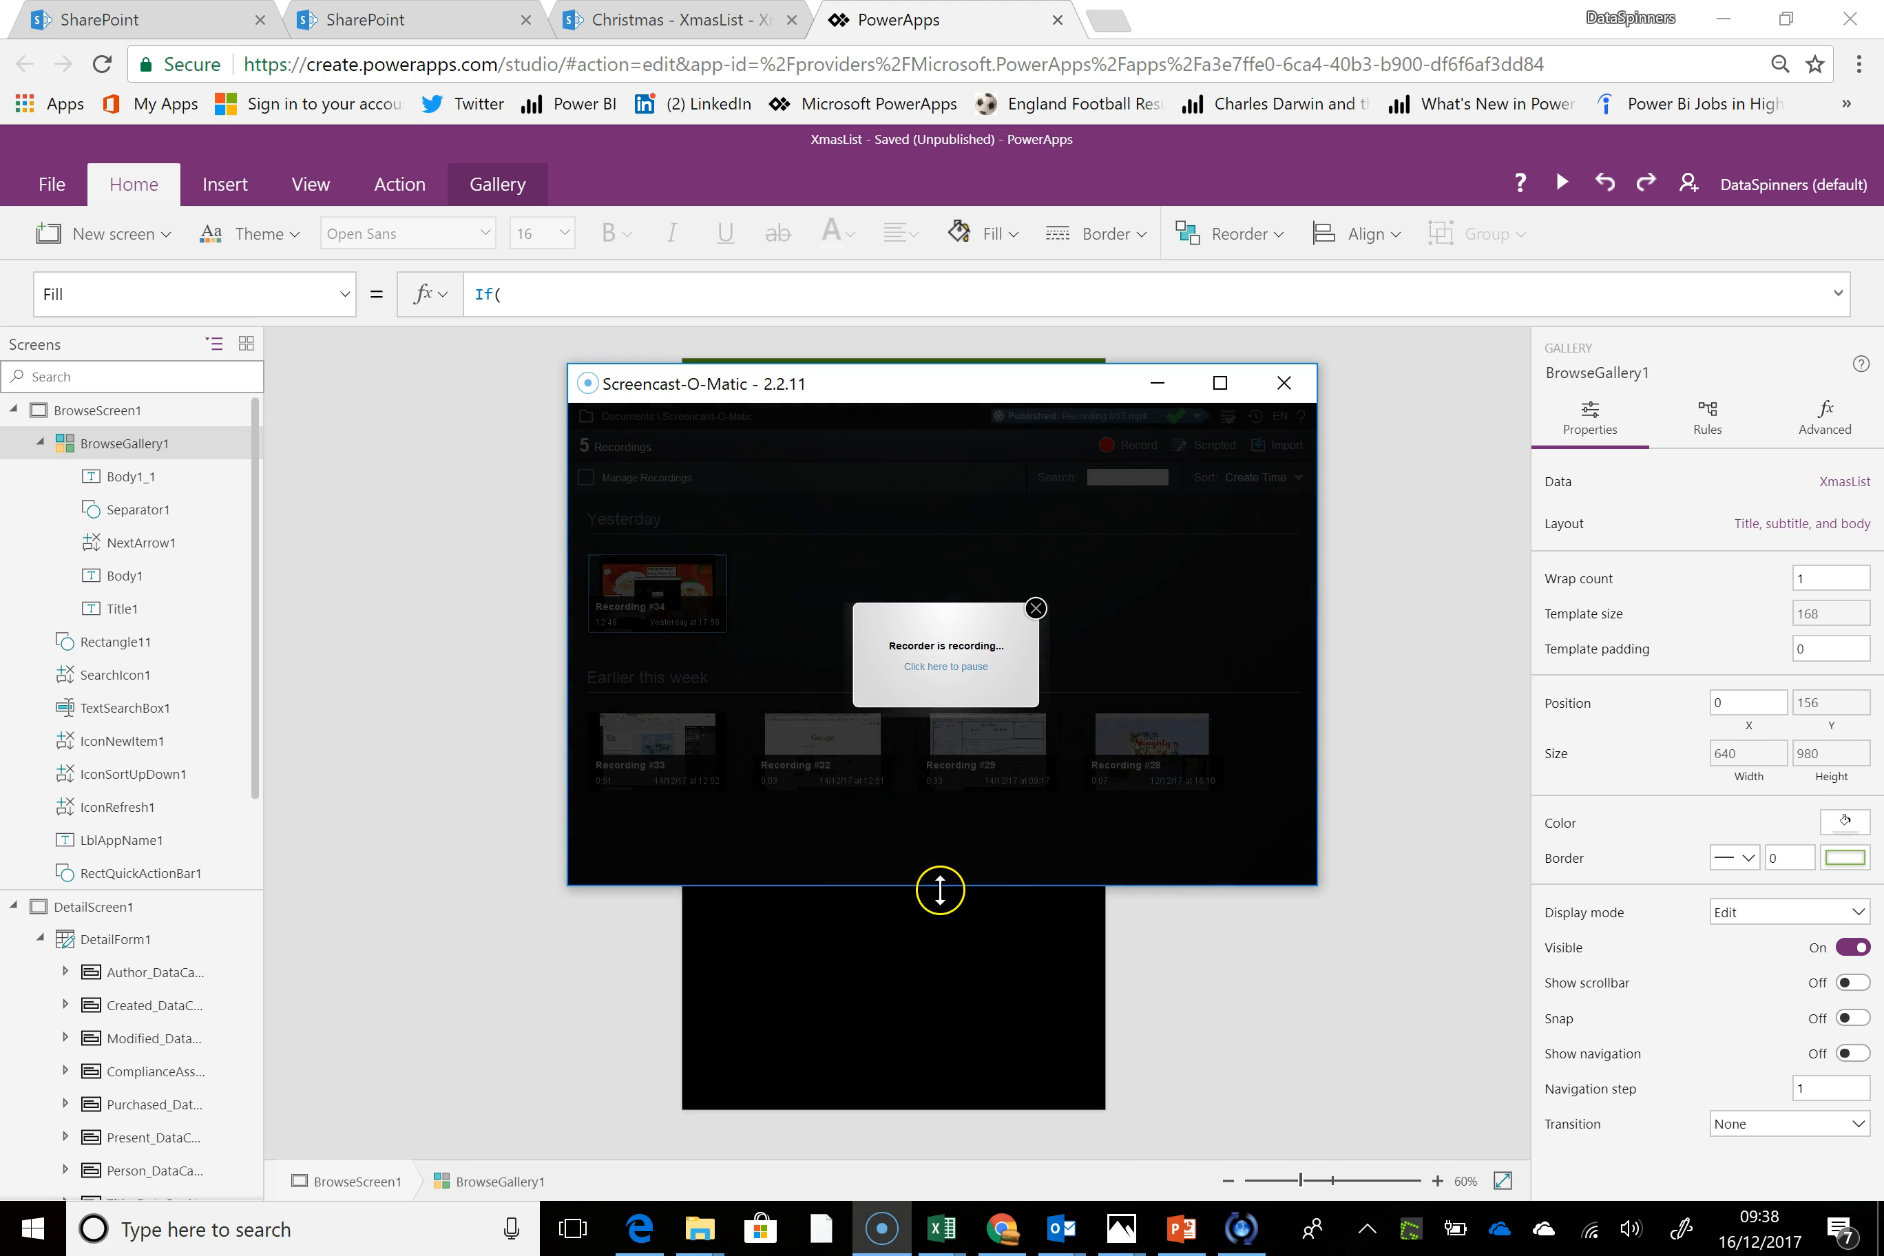
pyautogui.click(948, 666)
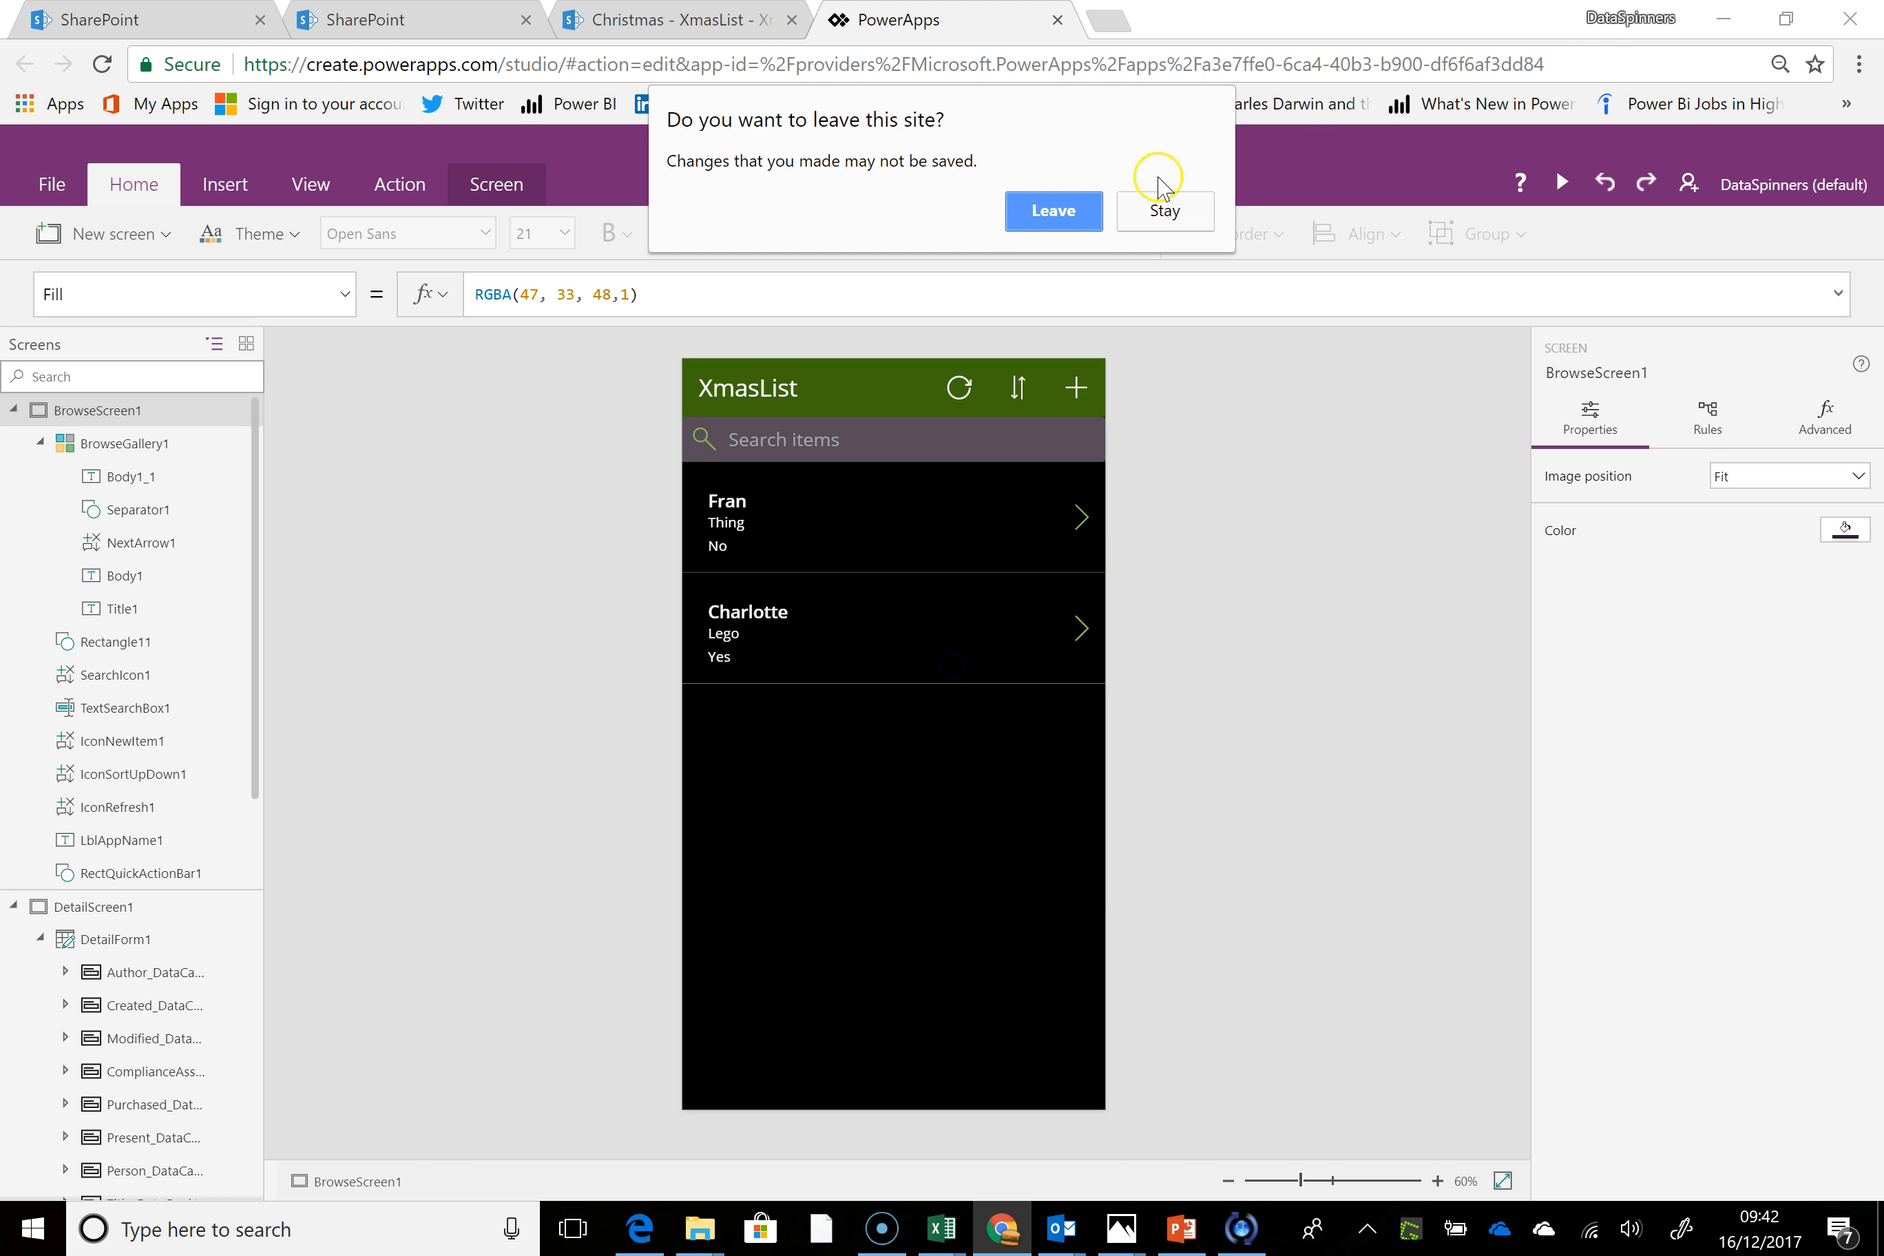
pyautogui.click(1174, 212)
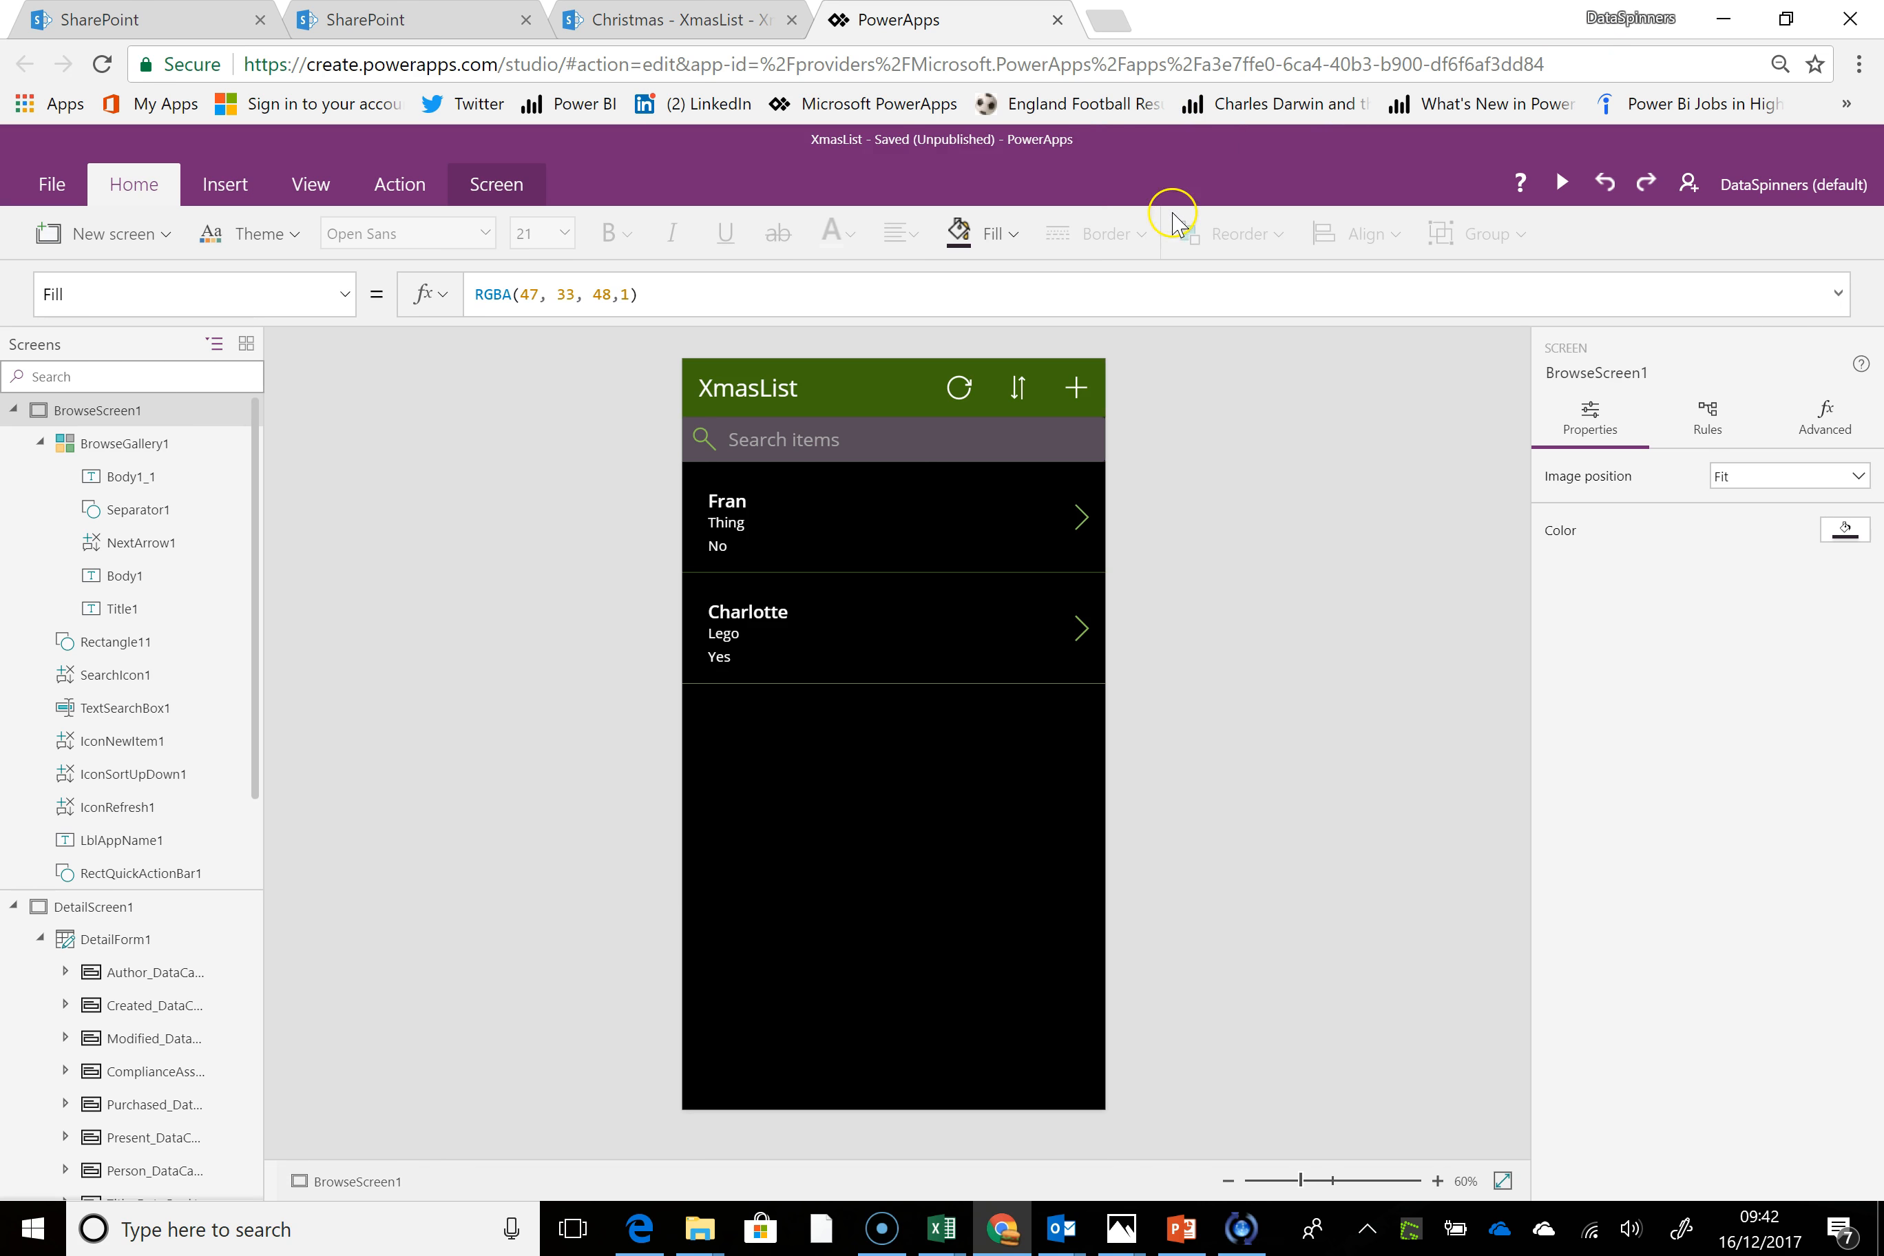
# Replace the purchased-status label's Fill formula with the opening condition If(ThisItem.Purchased.Value
pyautogui.click(743, 554)
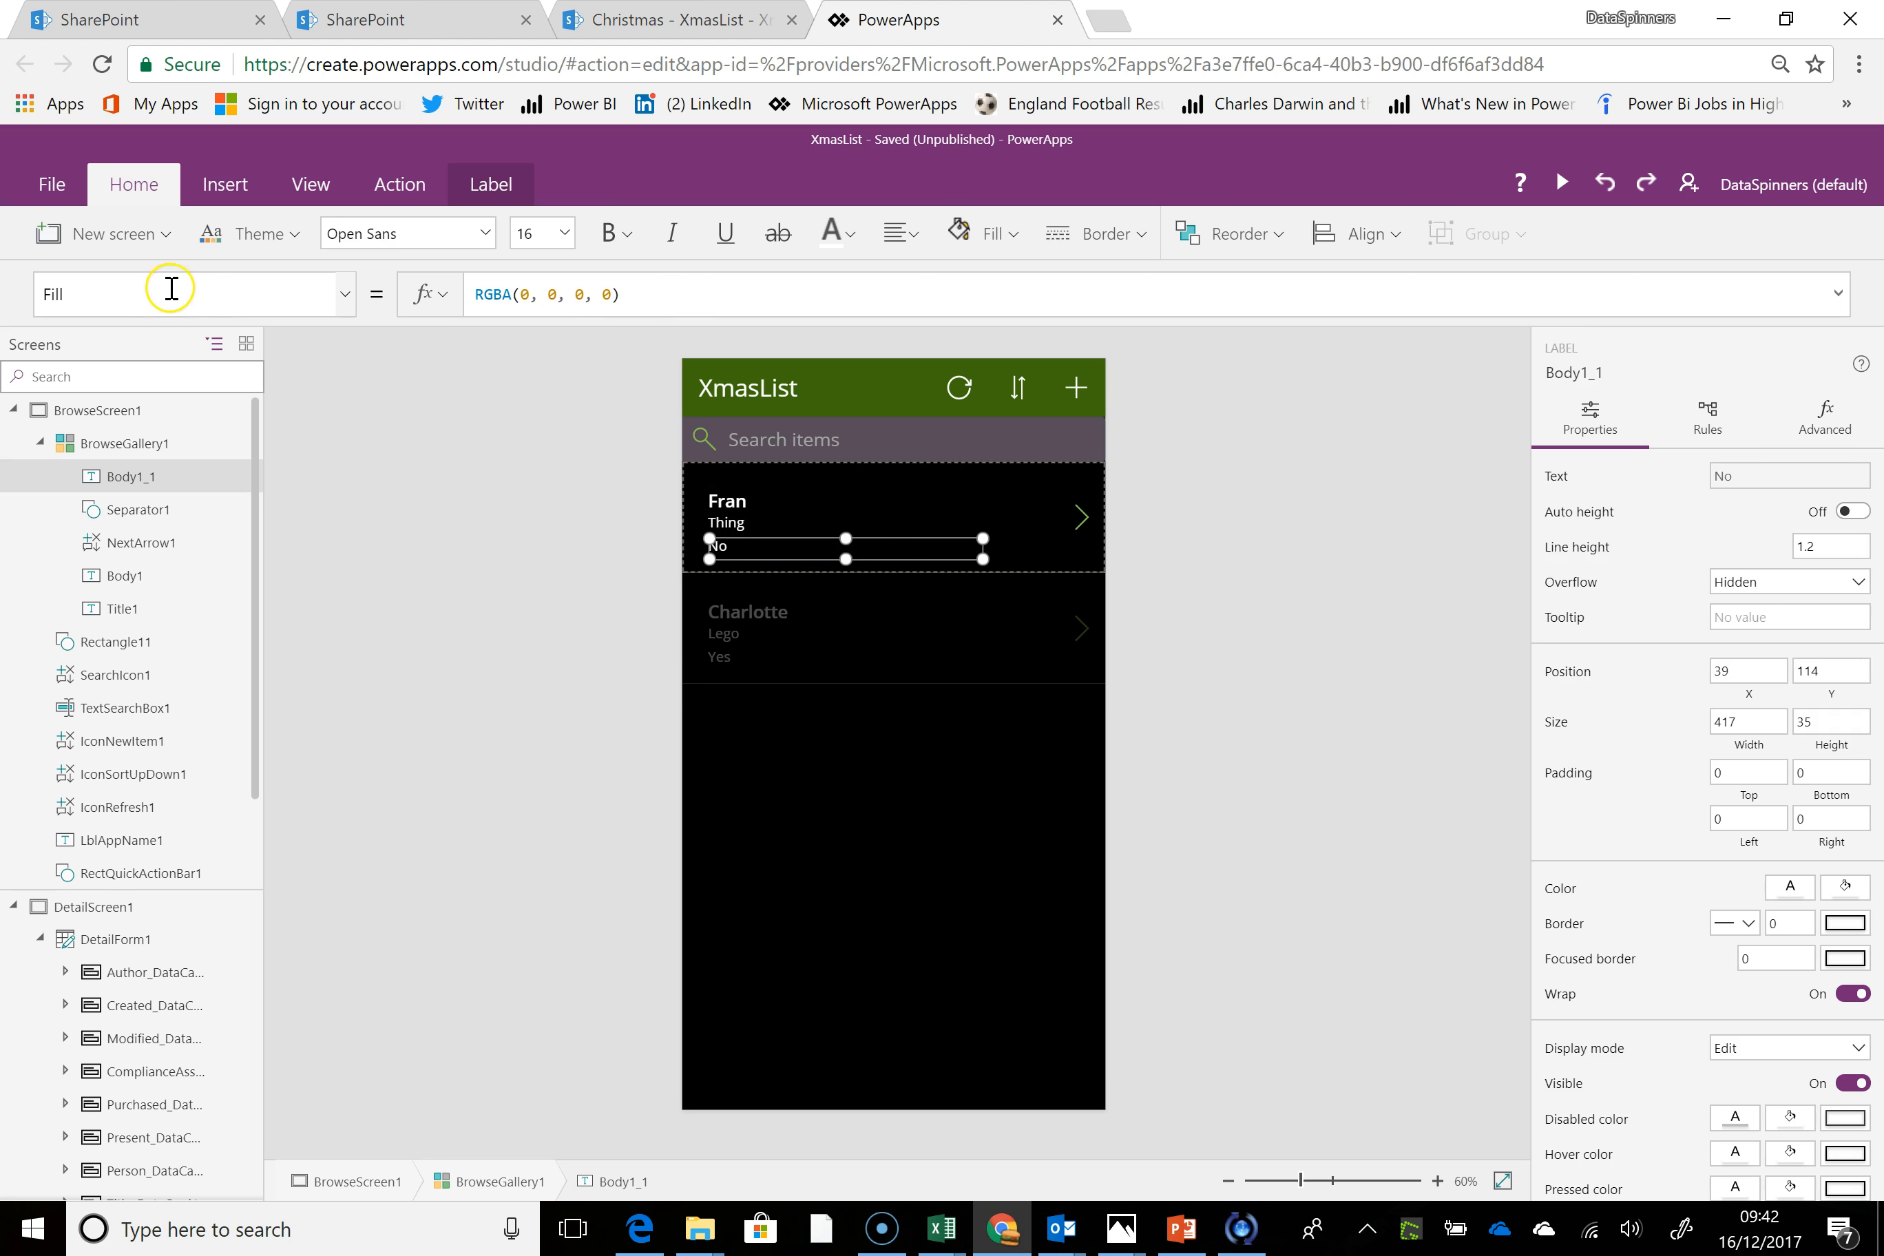
pyautogui.click(203, 296)
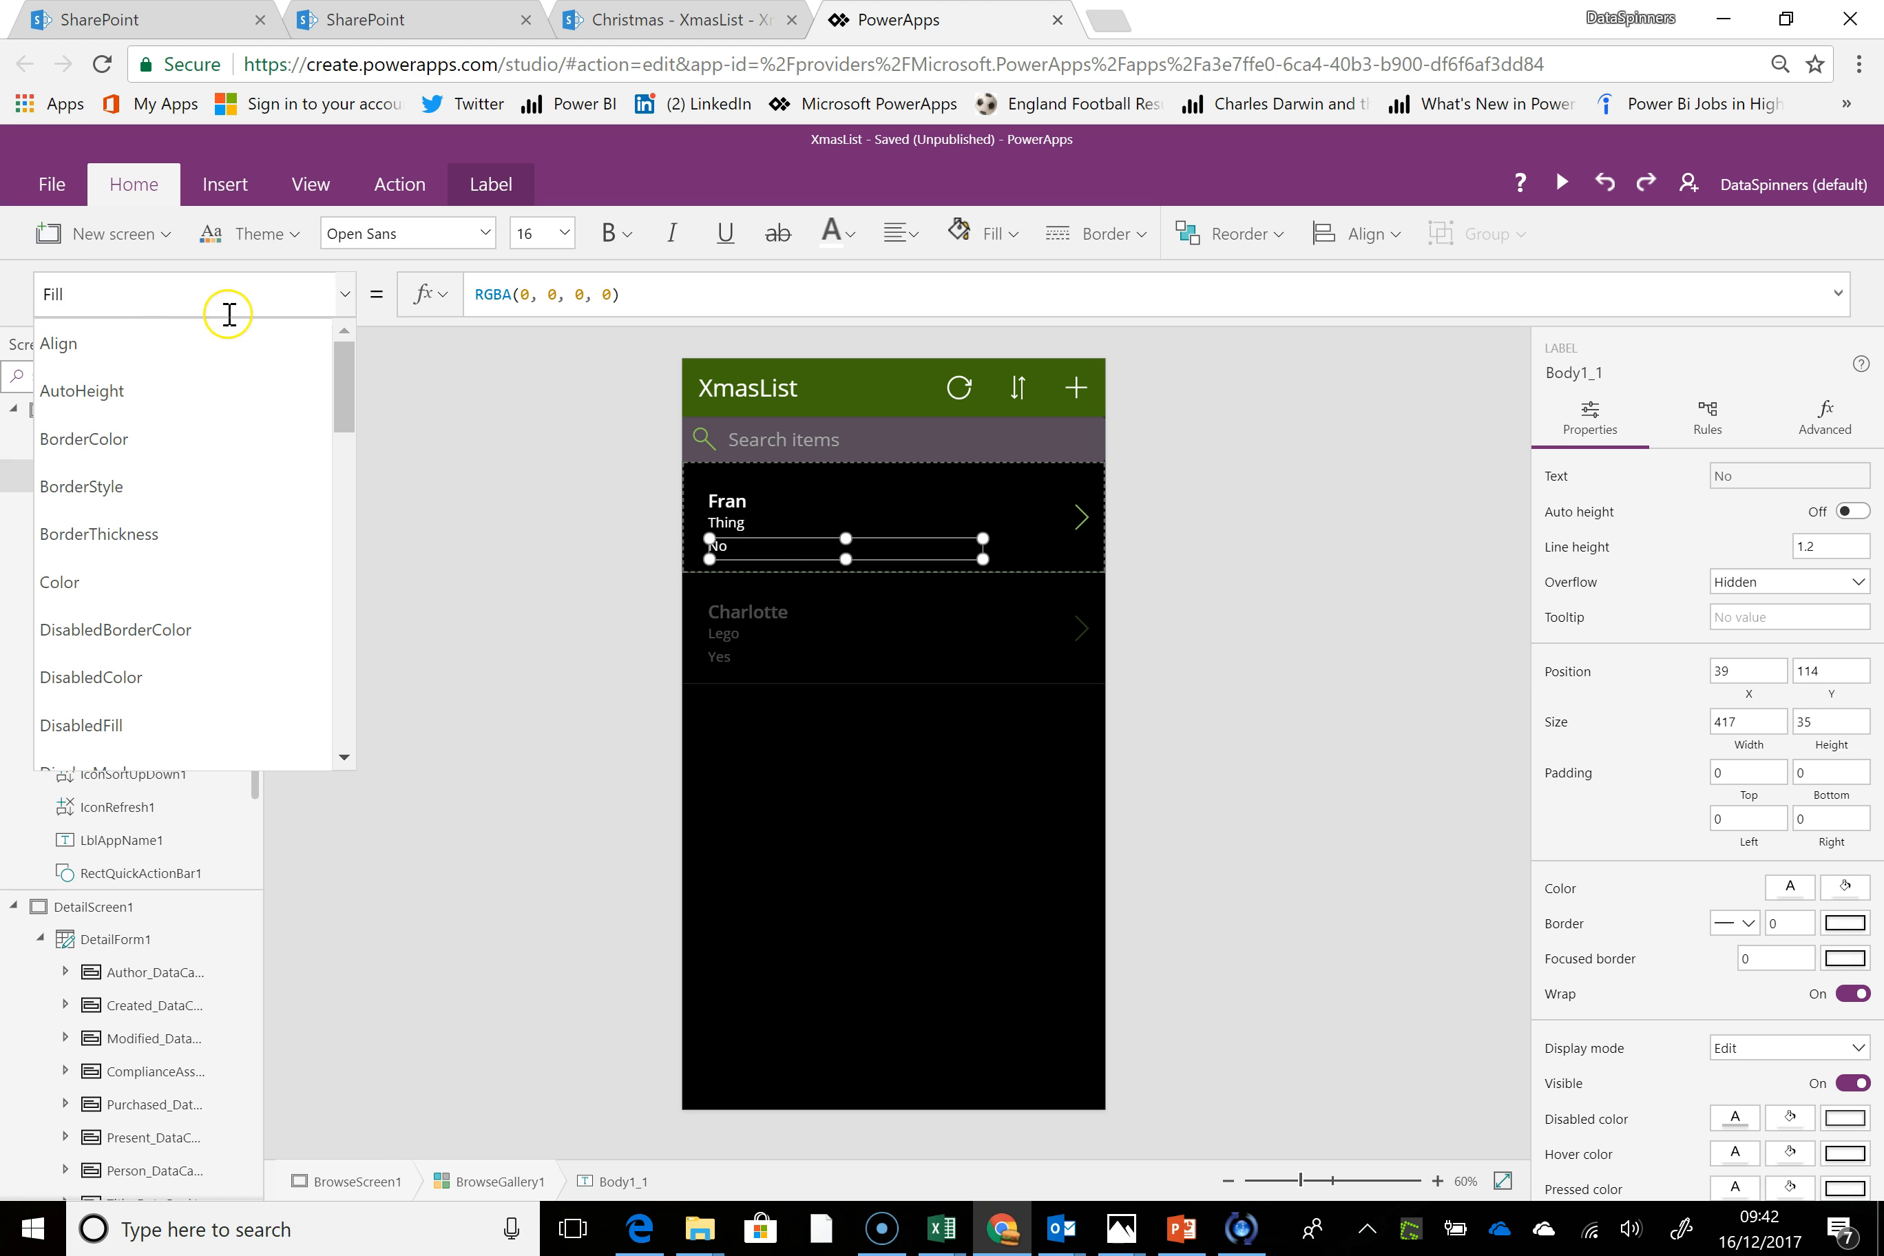
pyautogui.moveTo(644, 294); pyautogui.dragTo(340, 293)
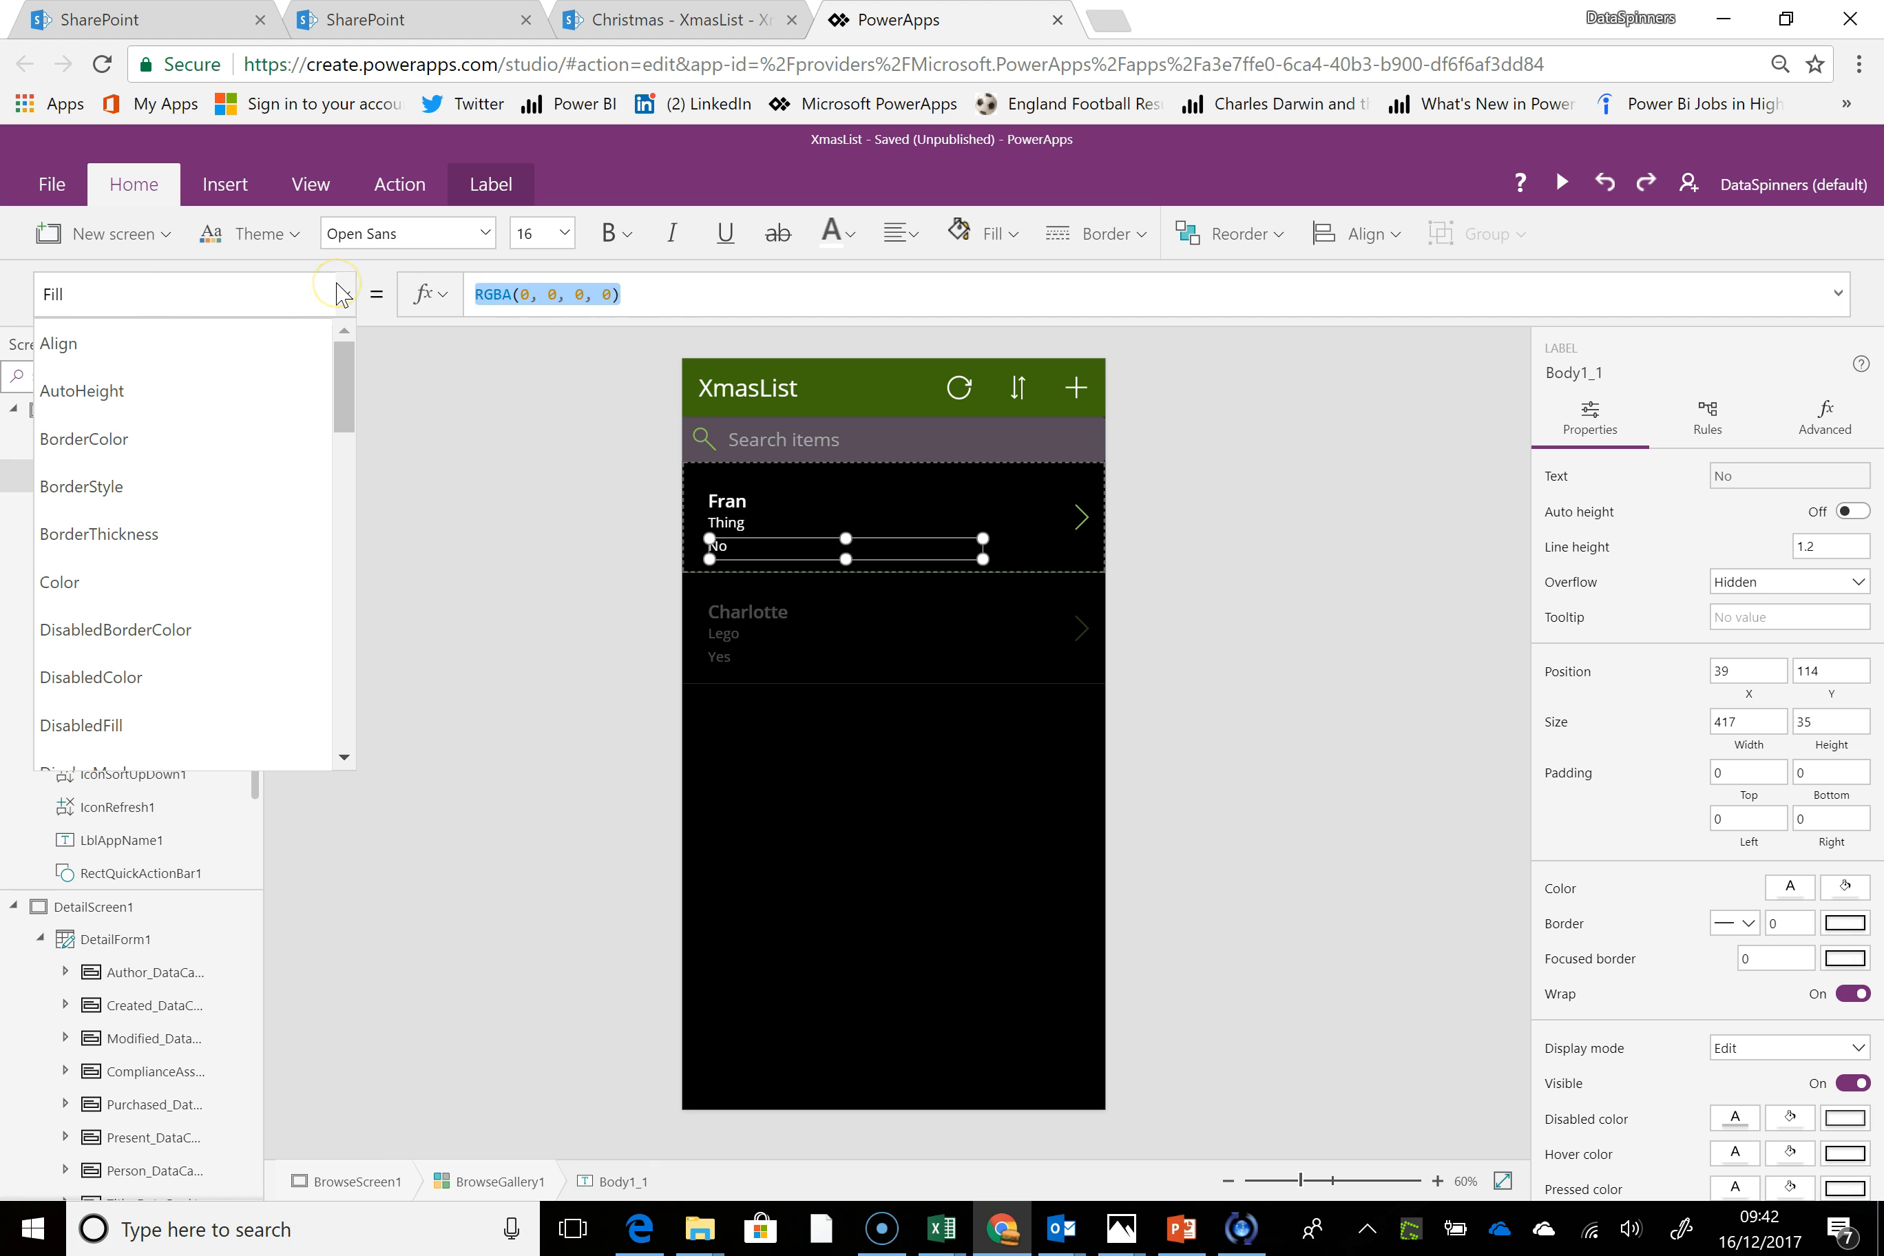
pyautogui.write('if(this')
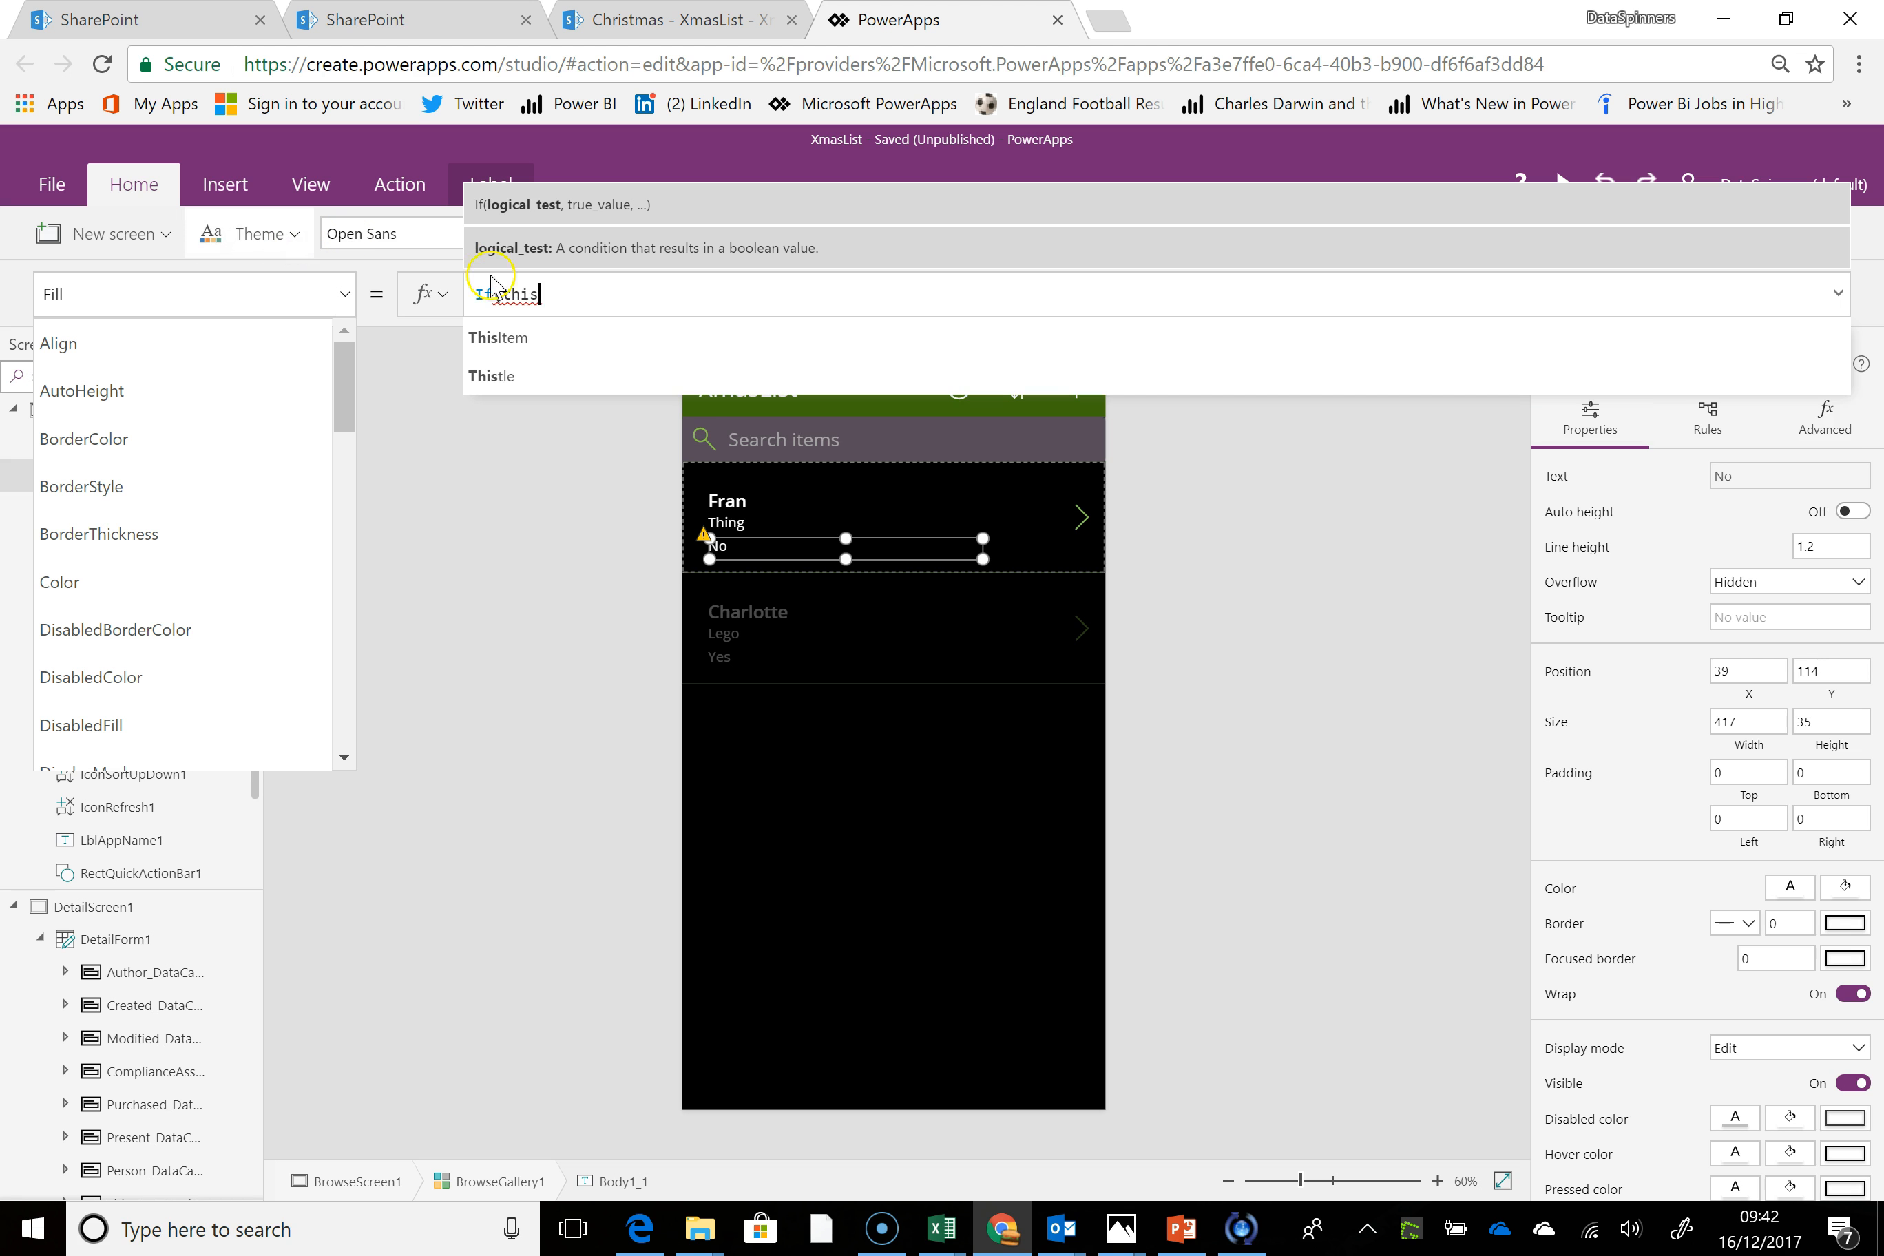
pyautogui.click(560, 340)
pyautogui.write('.')
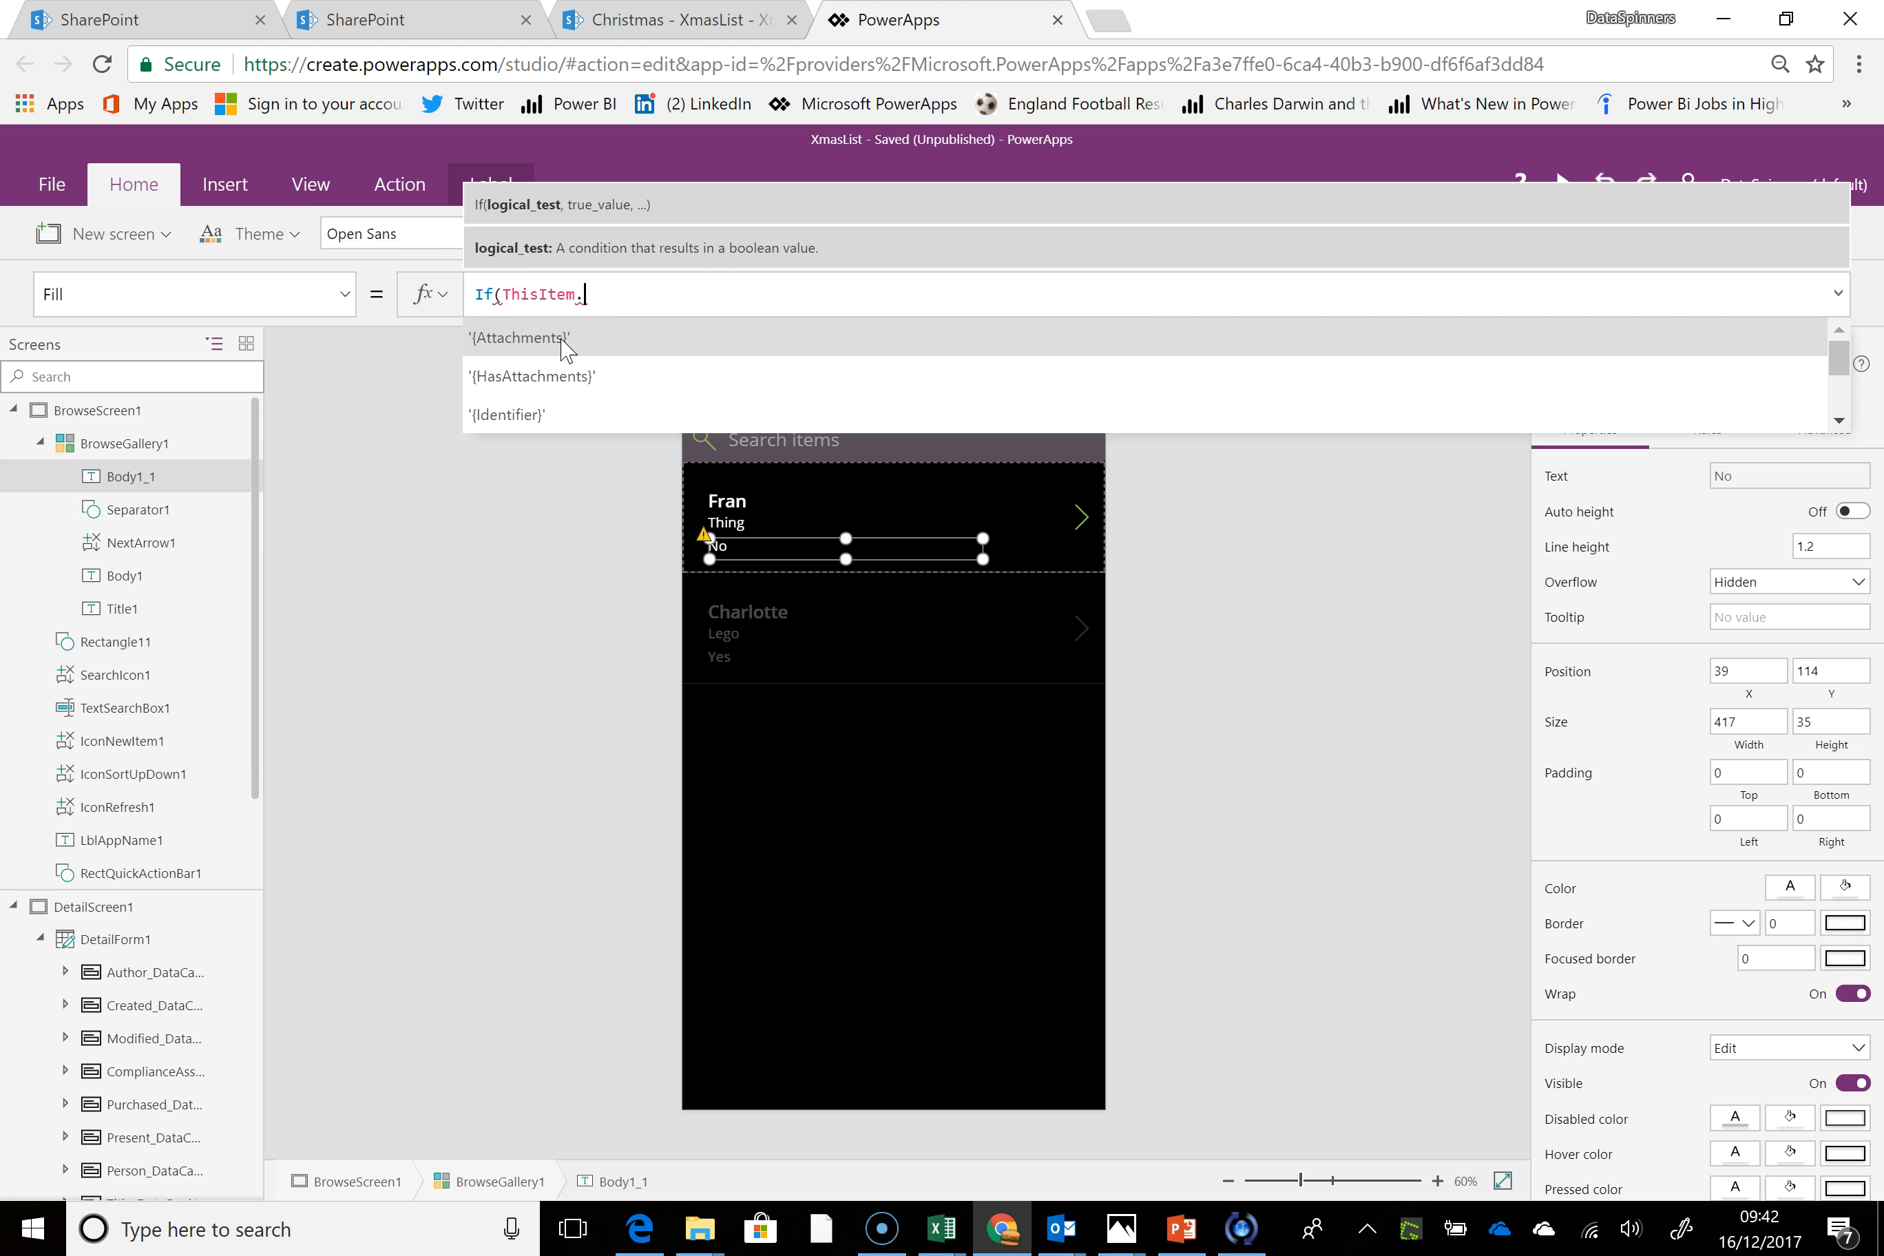
pyautogui.write('p')
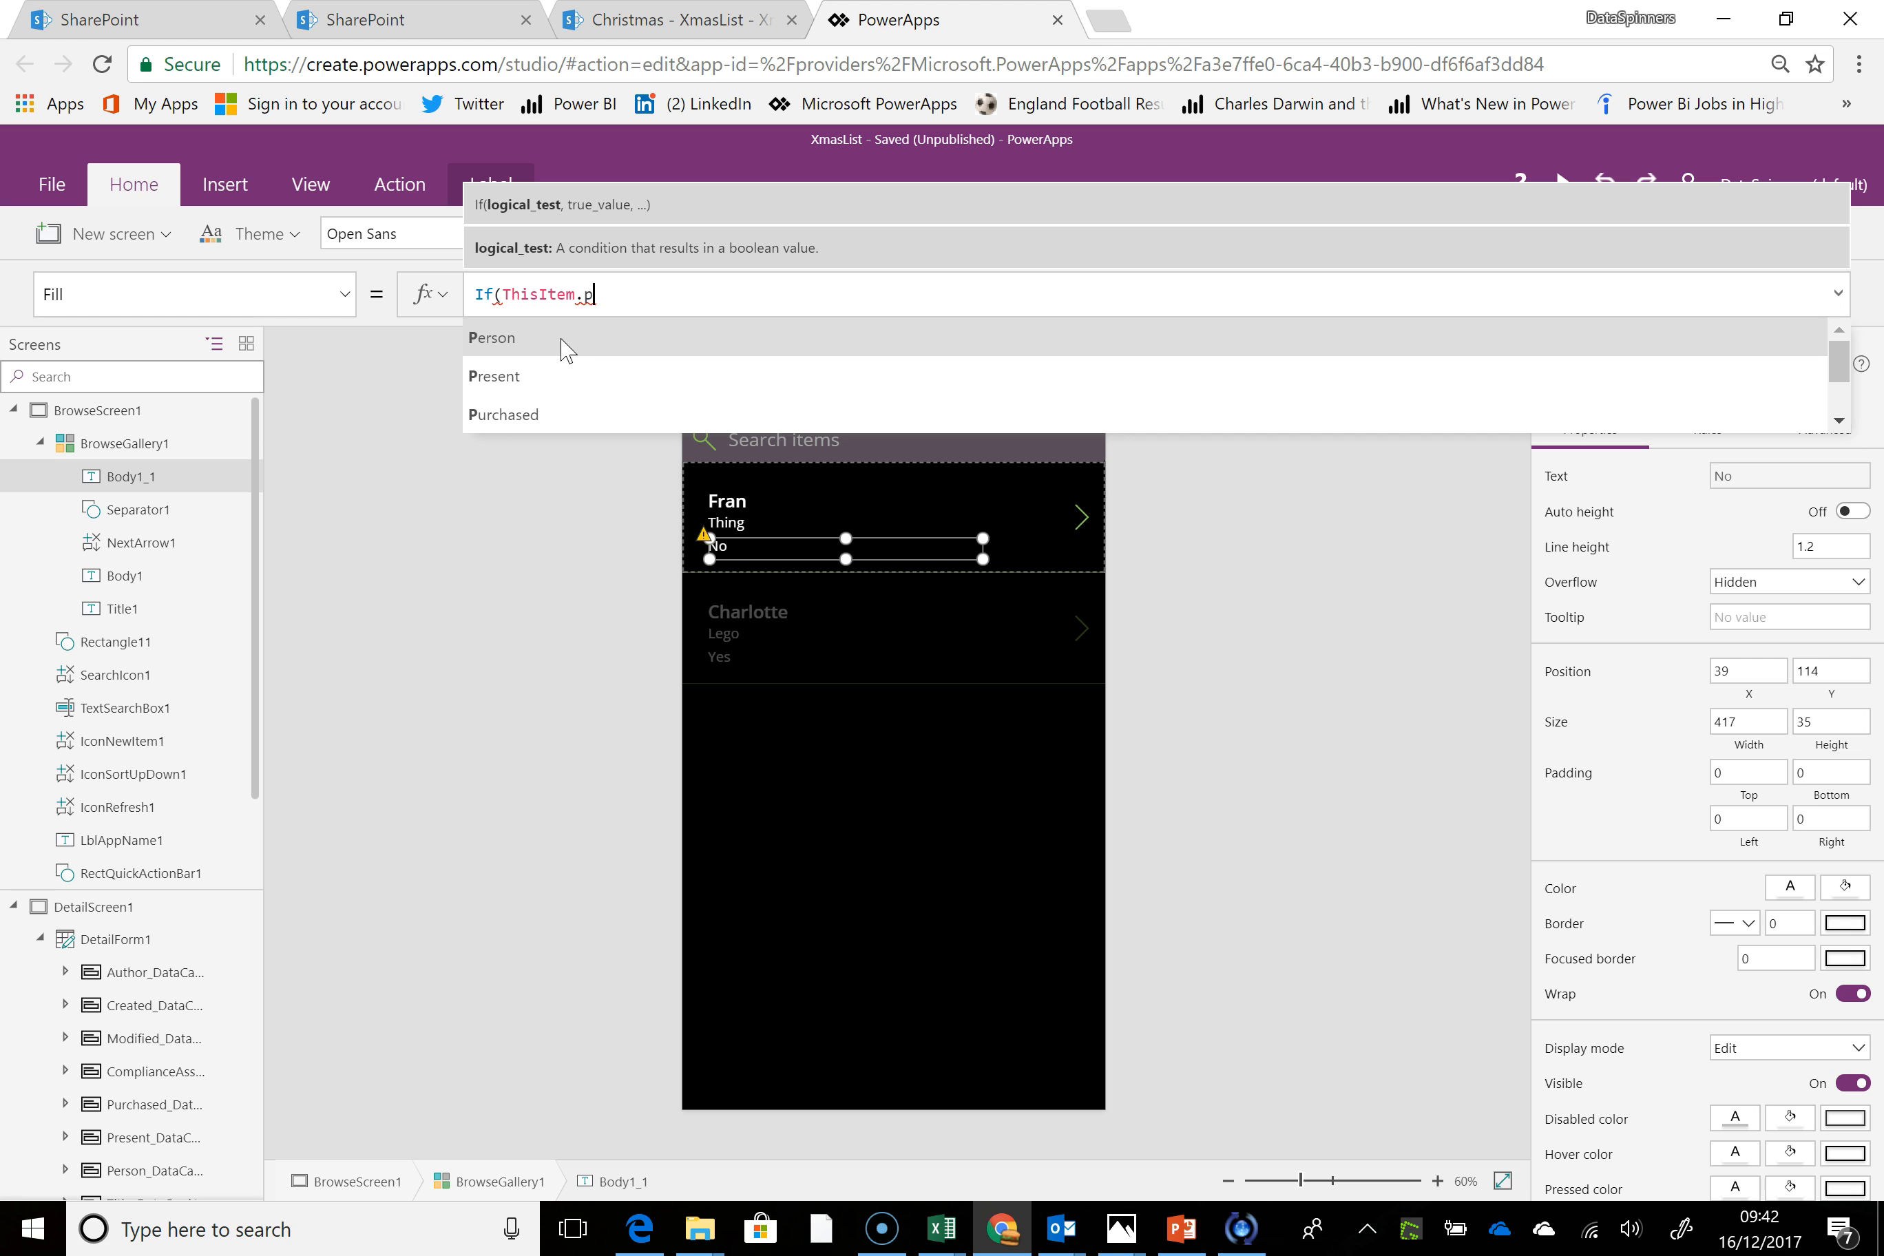
pyautogui.write('ur')
pyautogui.click(562, 341)
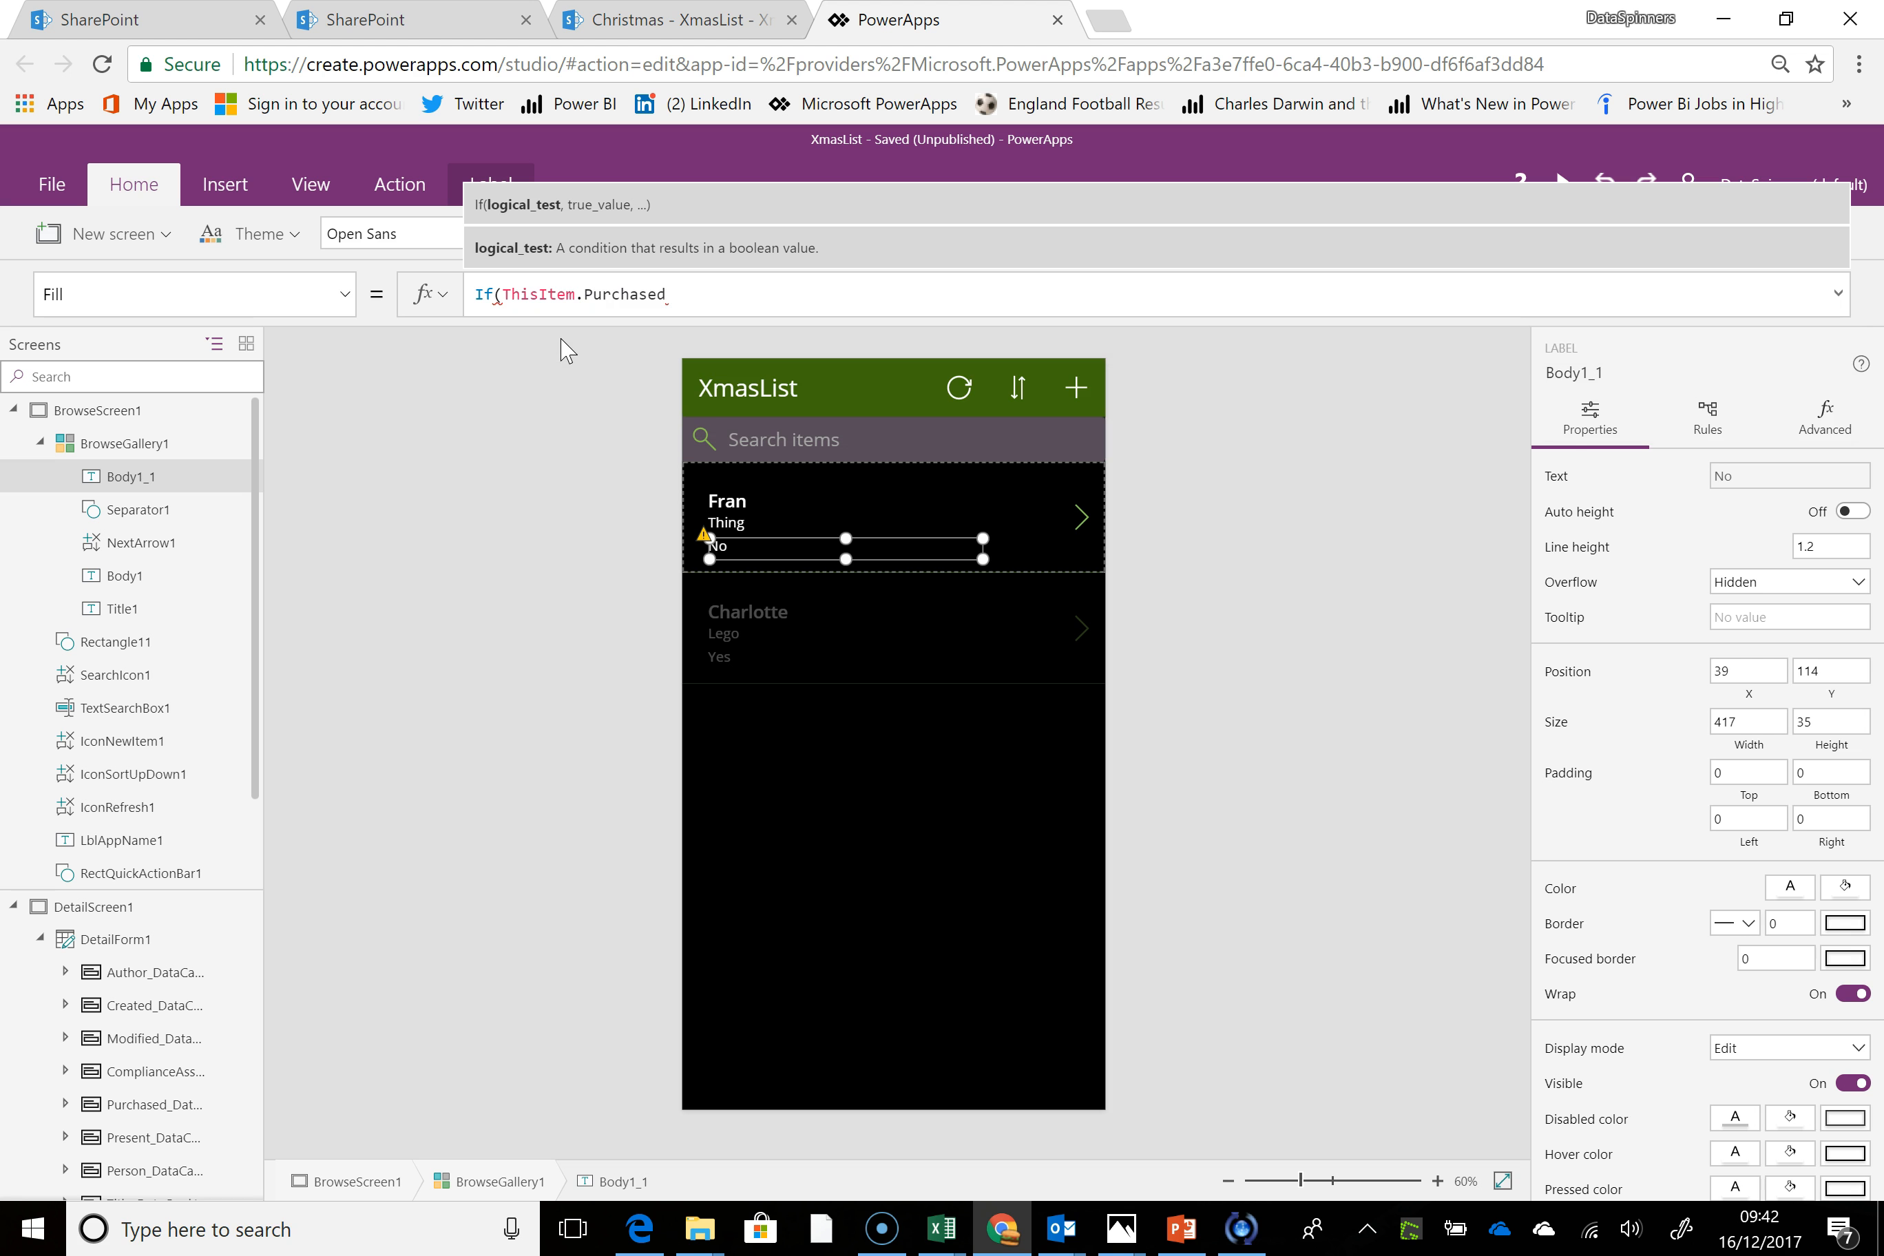
pyautogui.write('.va')
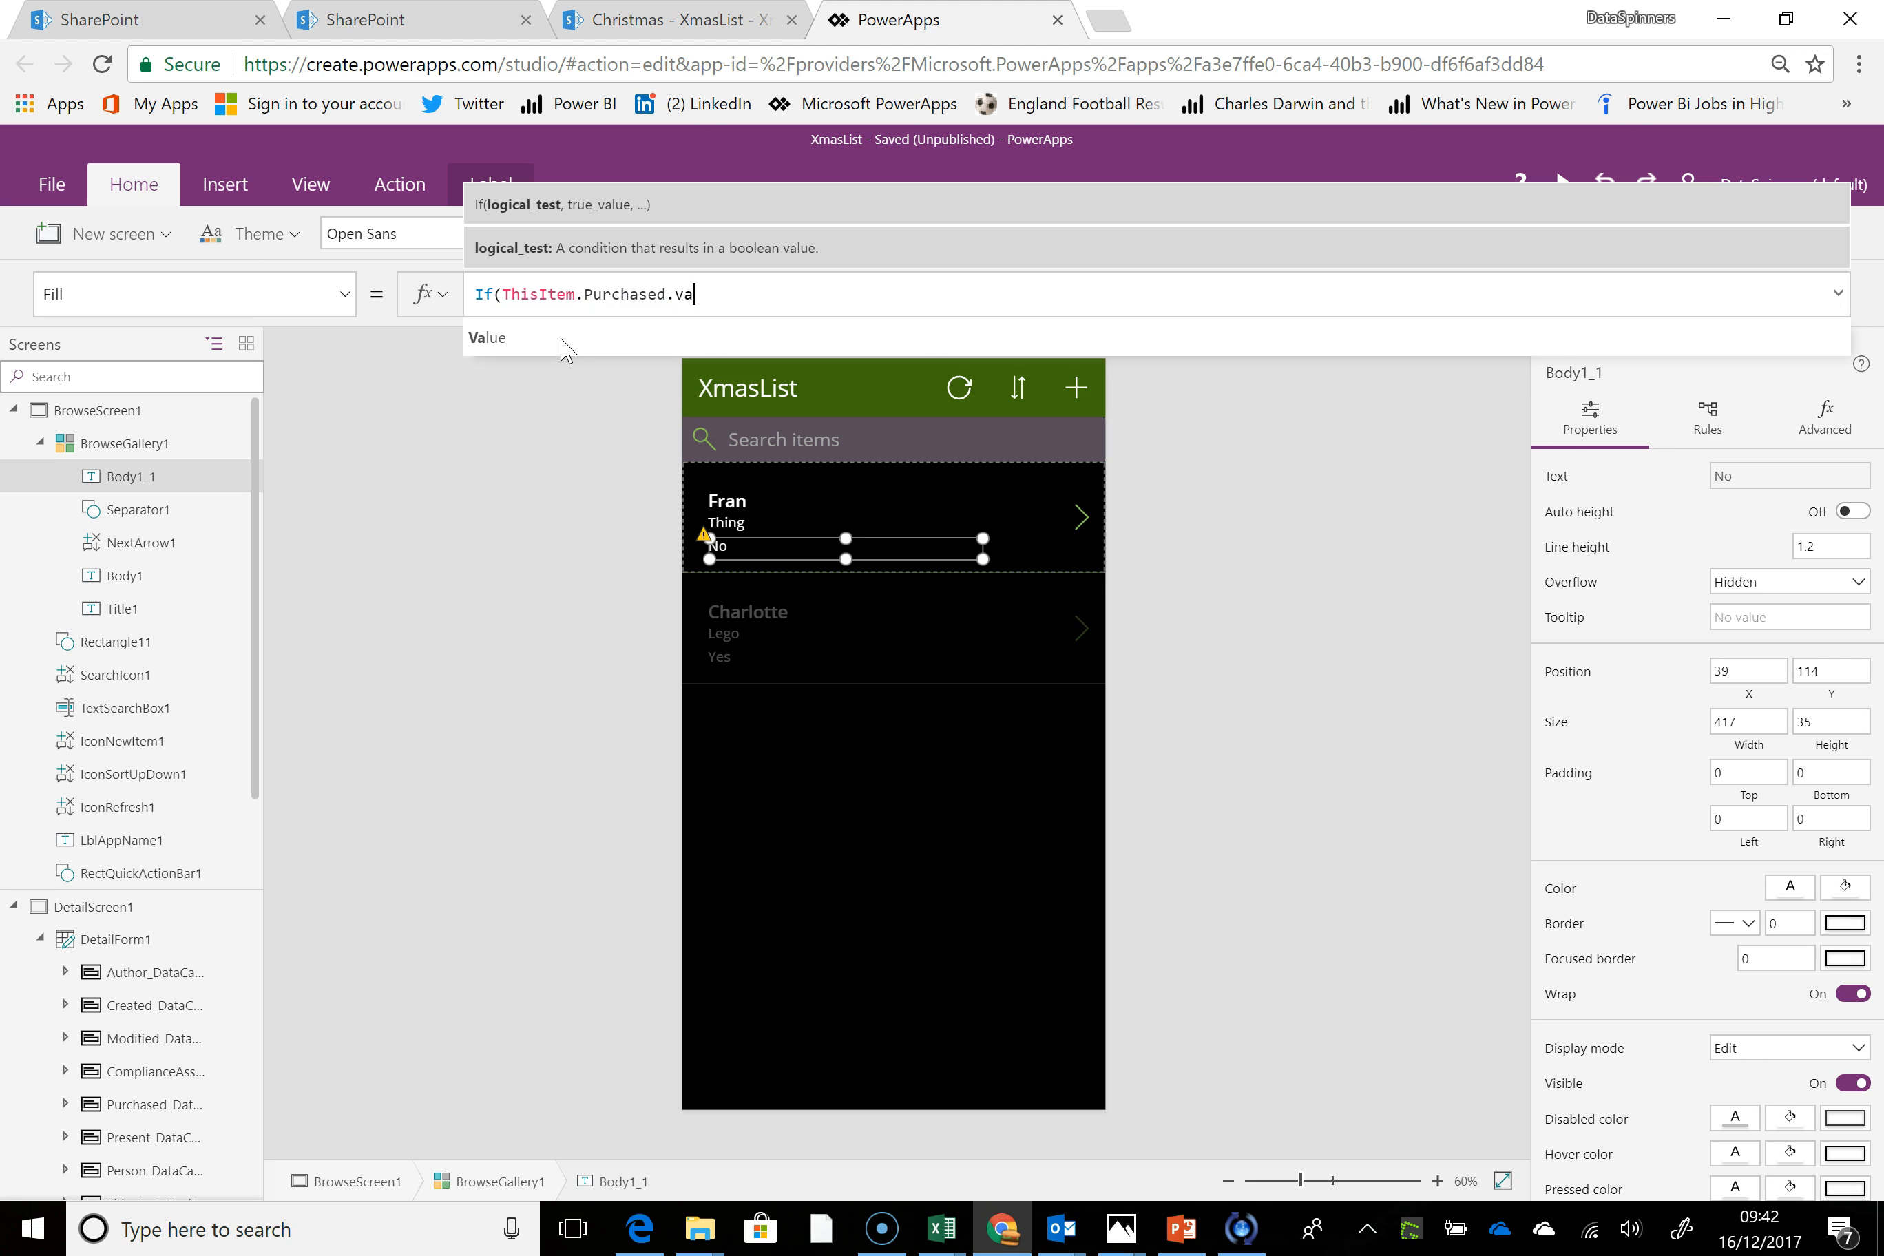
pyautogui.click(568, 350)
pyautogui.click(567, 350)
# Complete the purchased-status label's Fill formula with ="Yes",Green,Red) so the fill depends on the purchased value
pyautogui.click(726, 541)
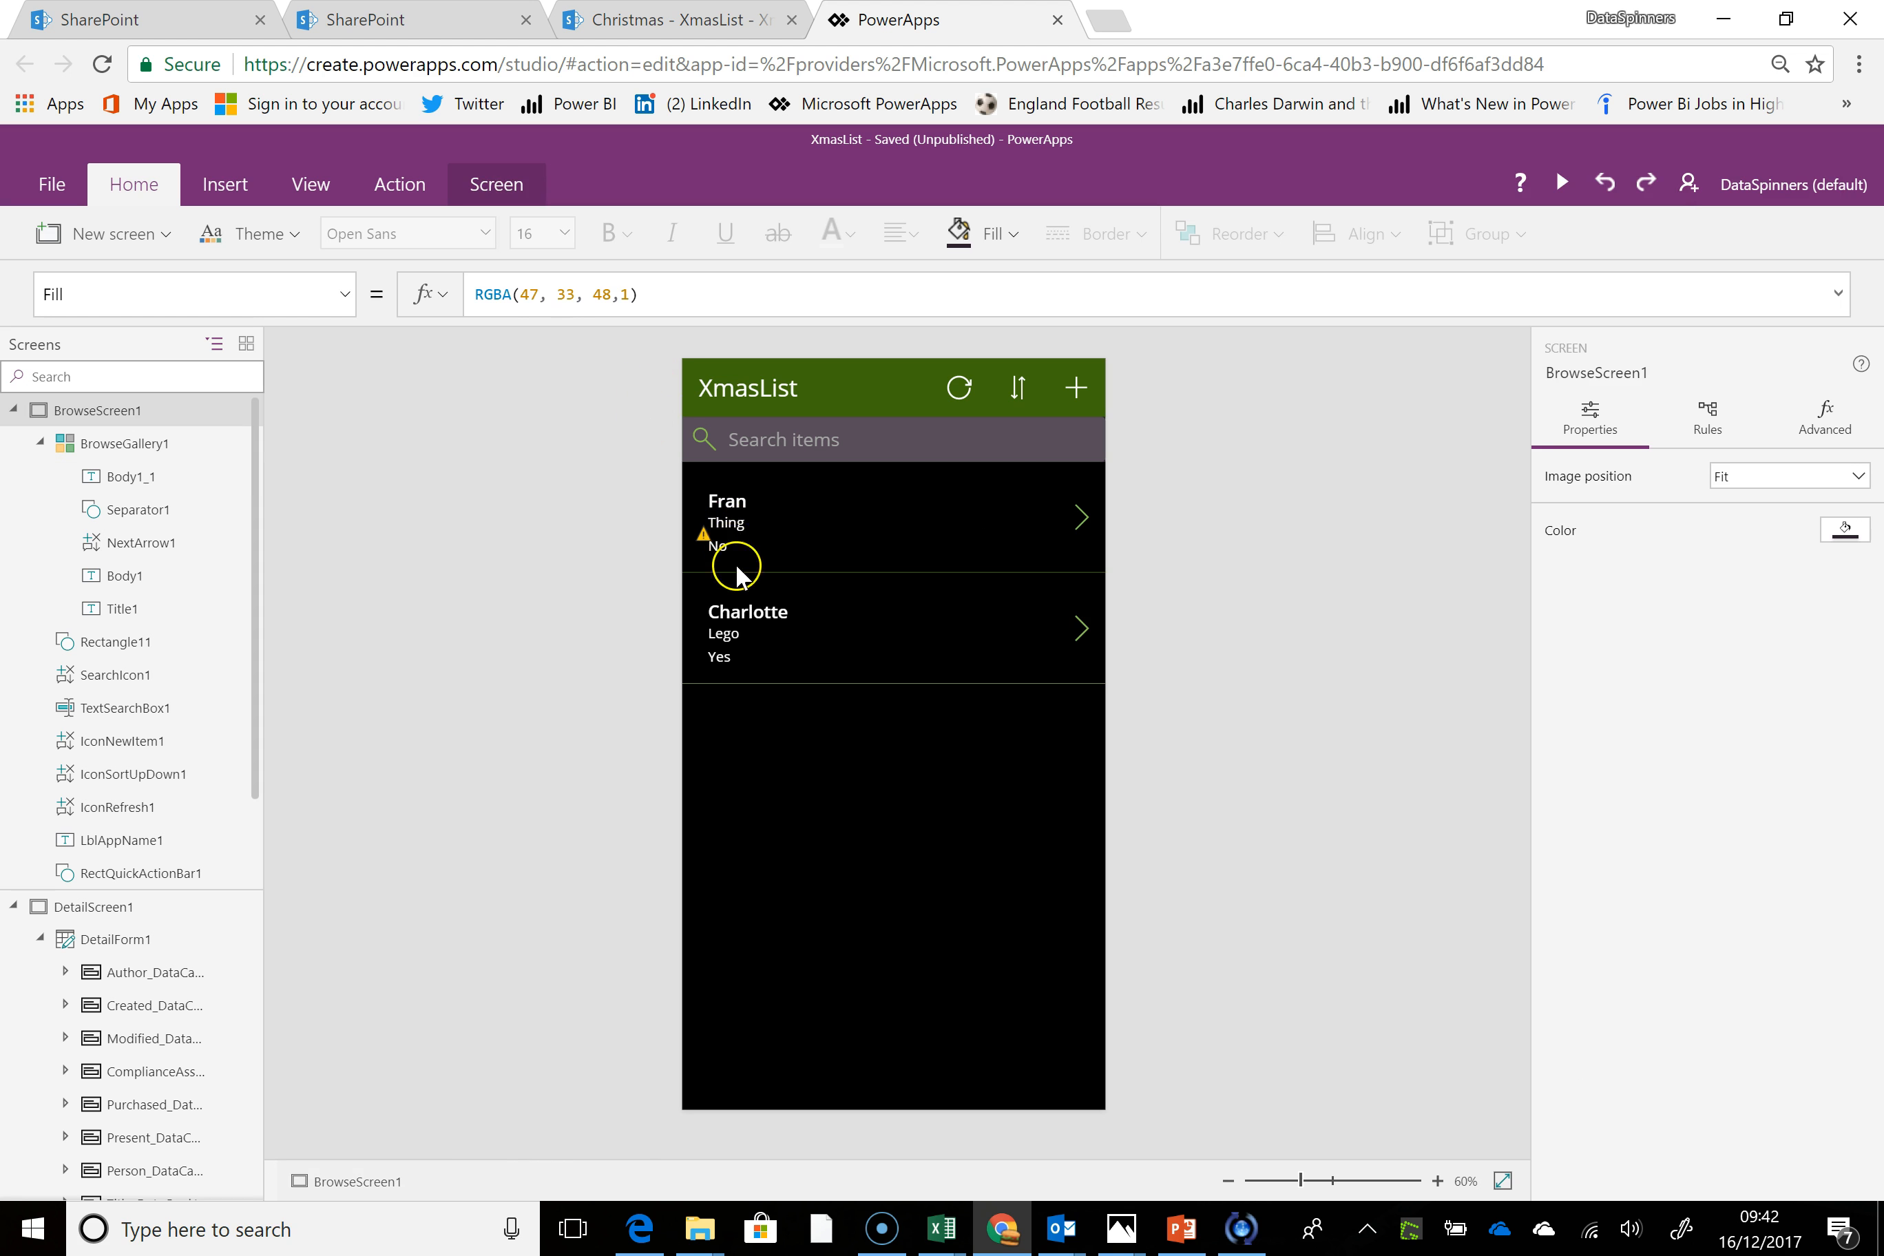
pyautogui.click(765, 298)
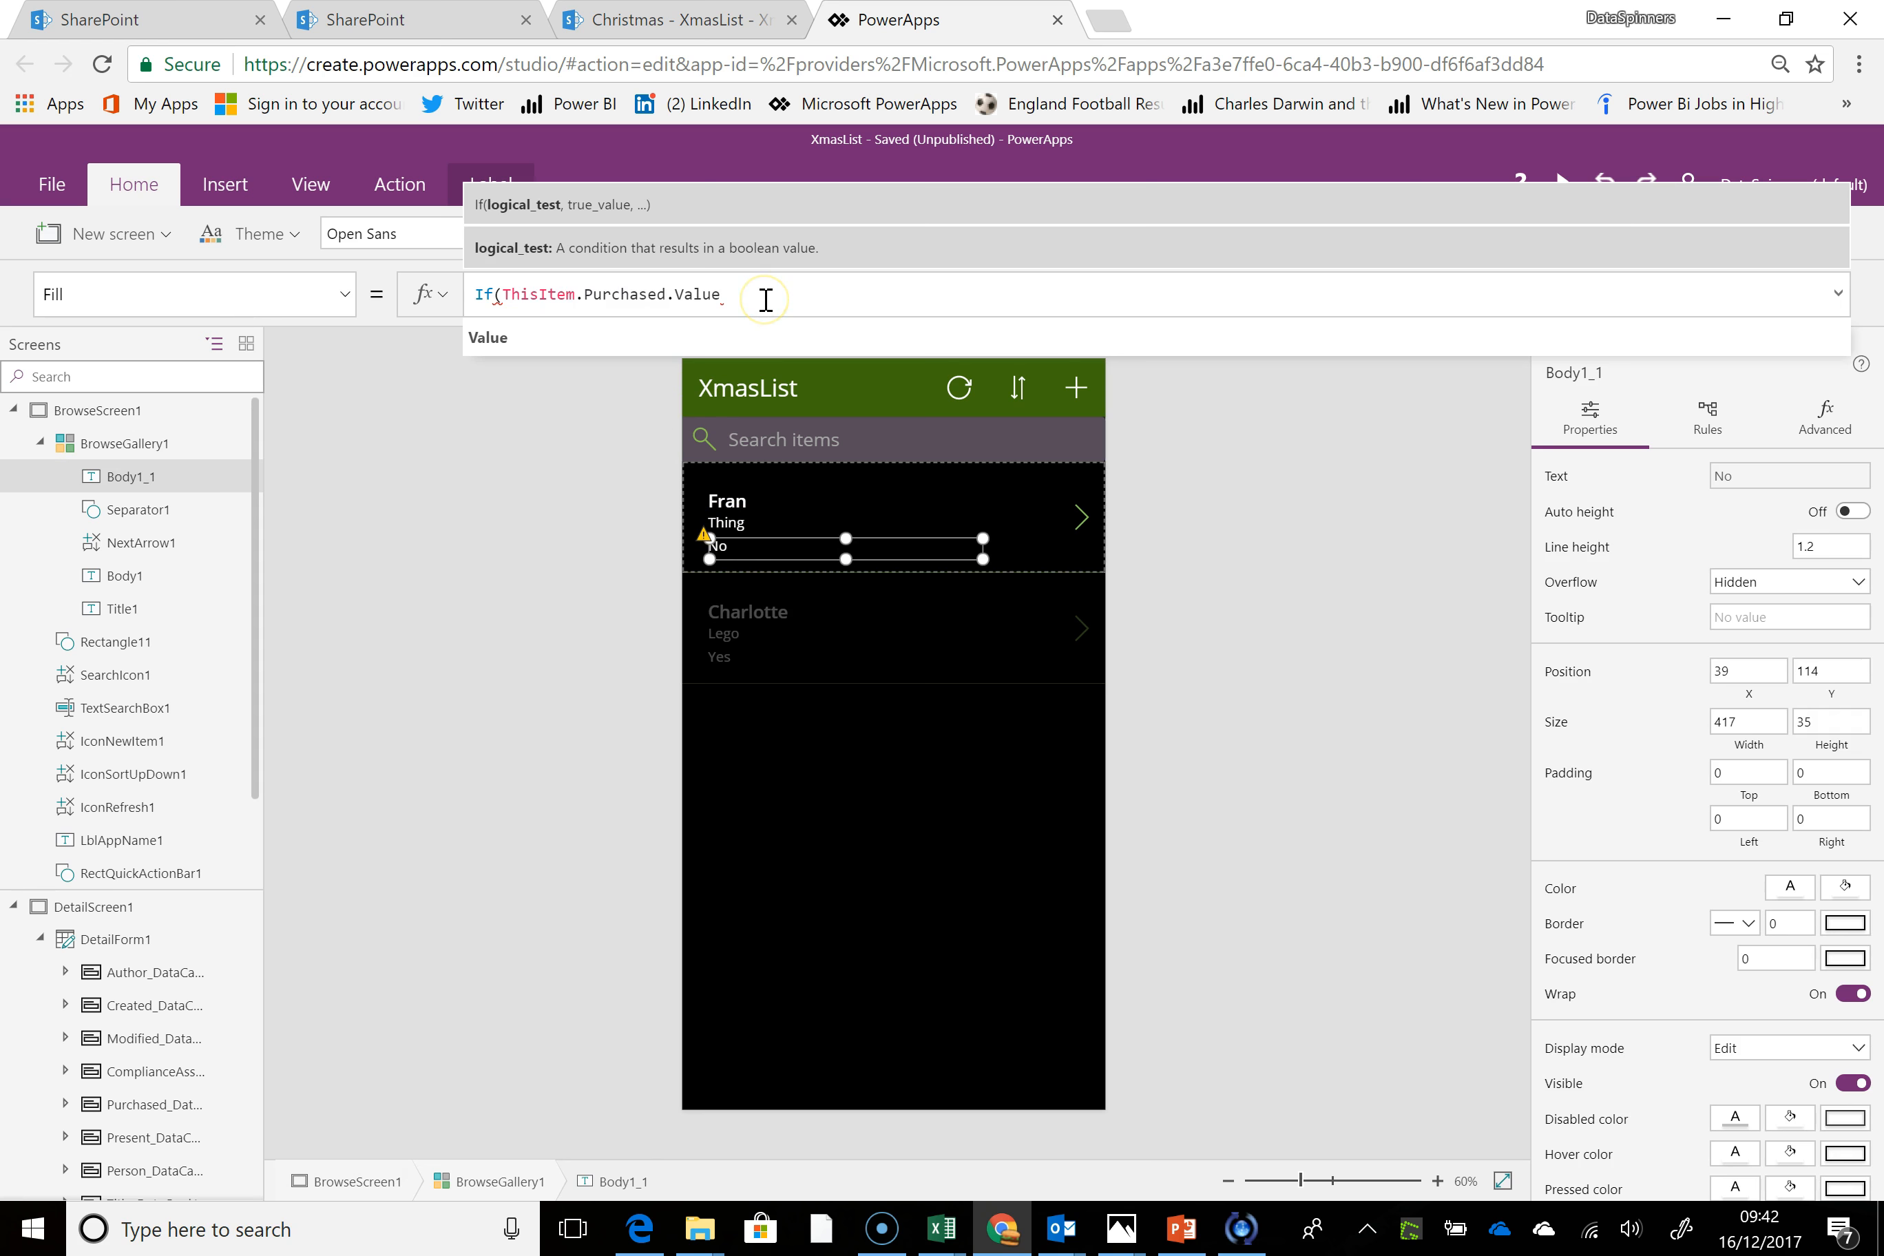
pyautogui.write('="')
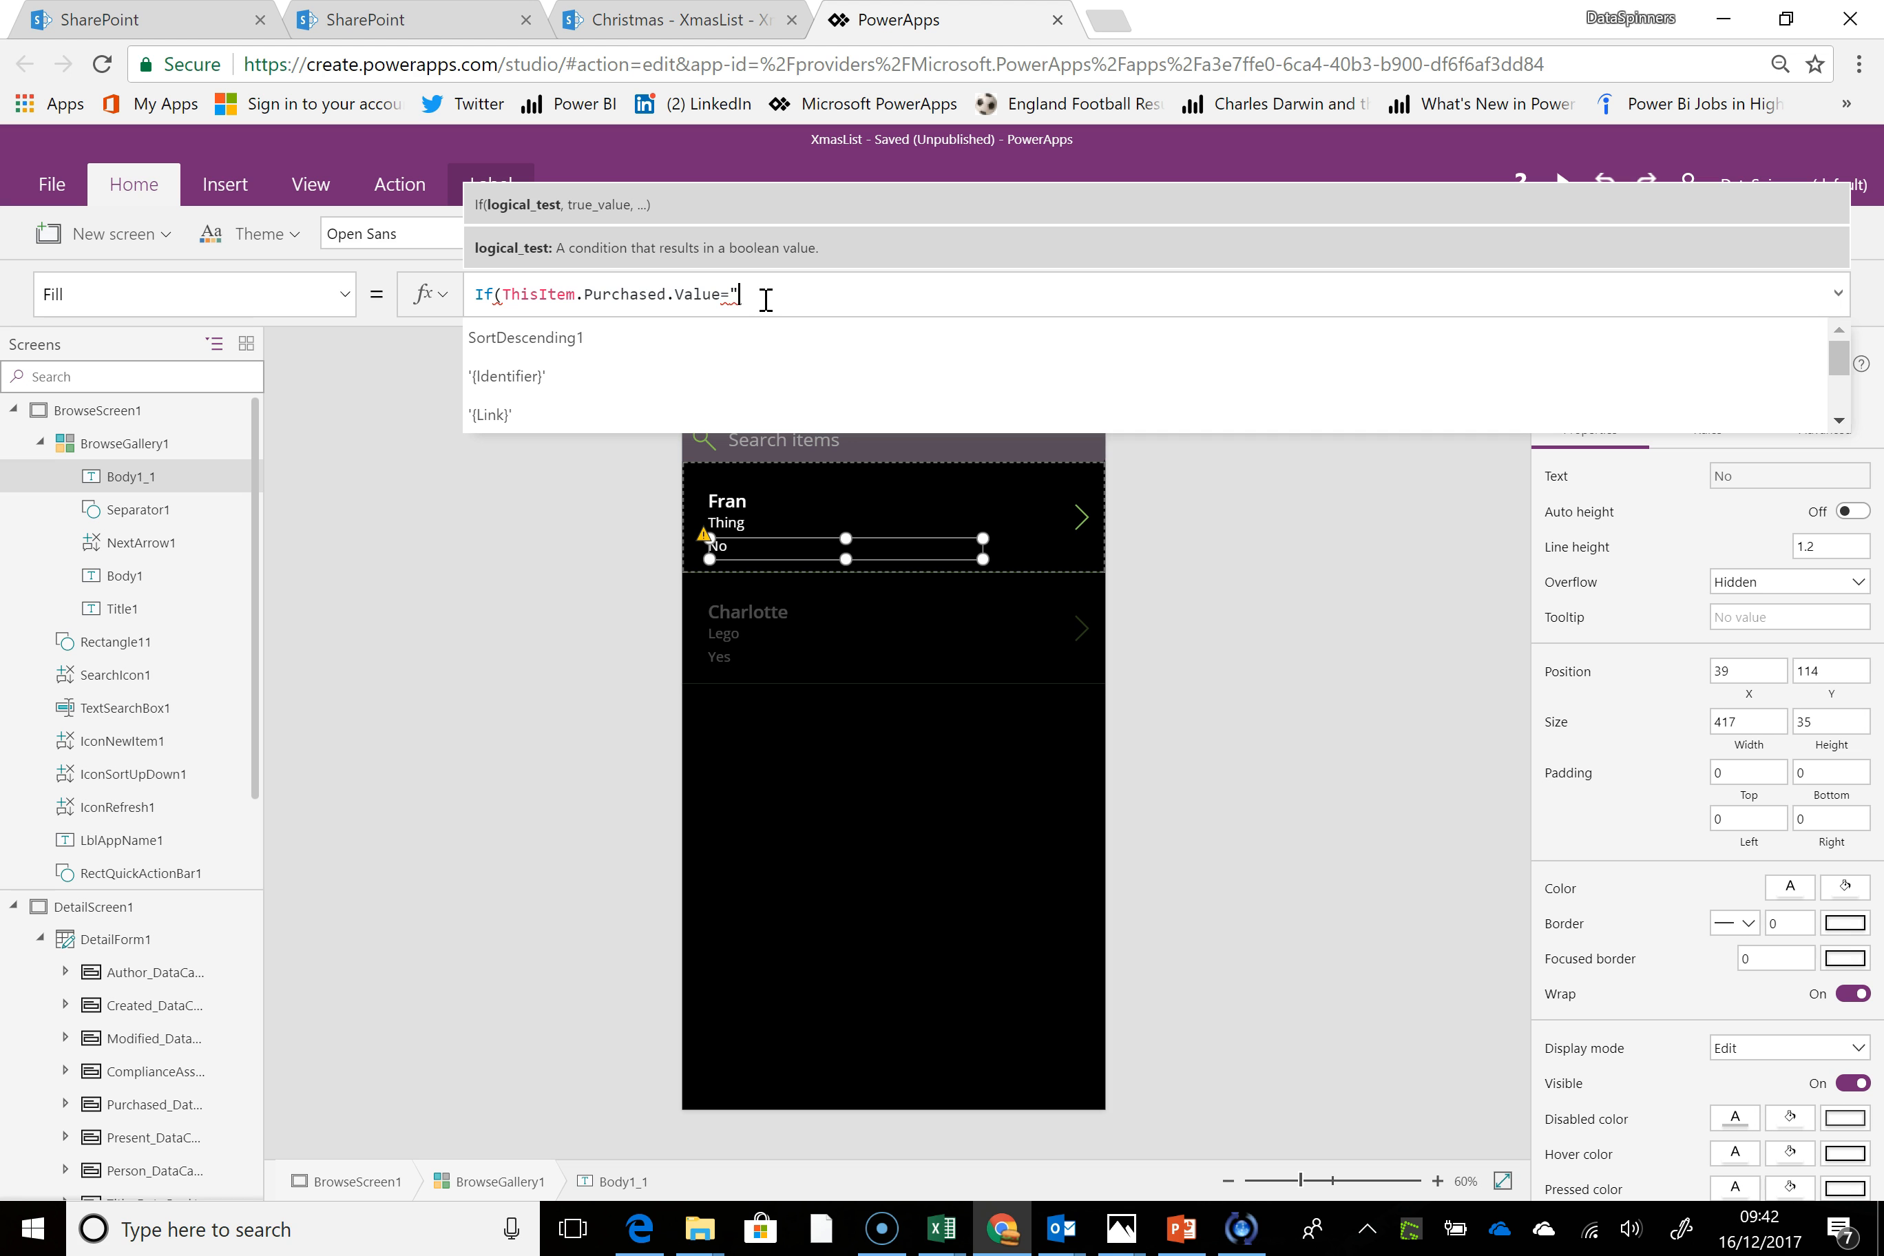
pyautogui.write('Yes",')
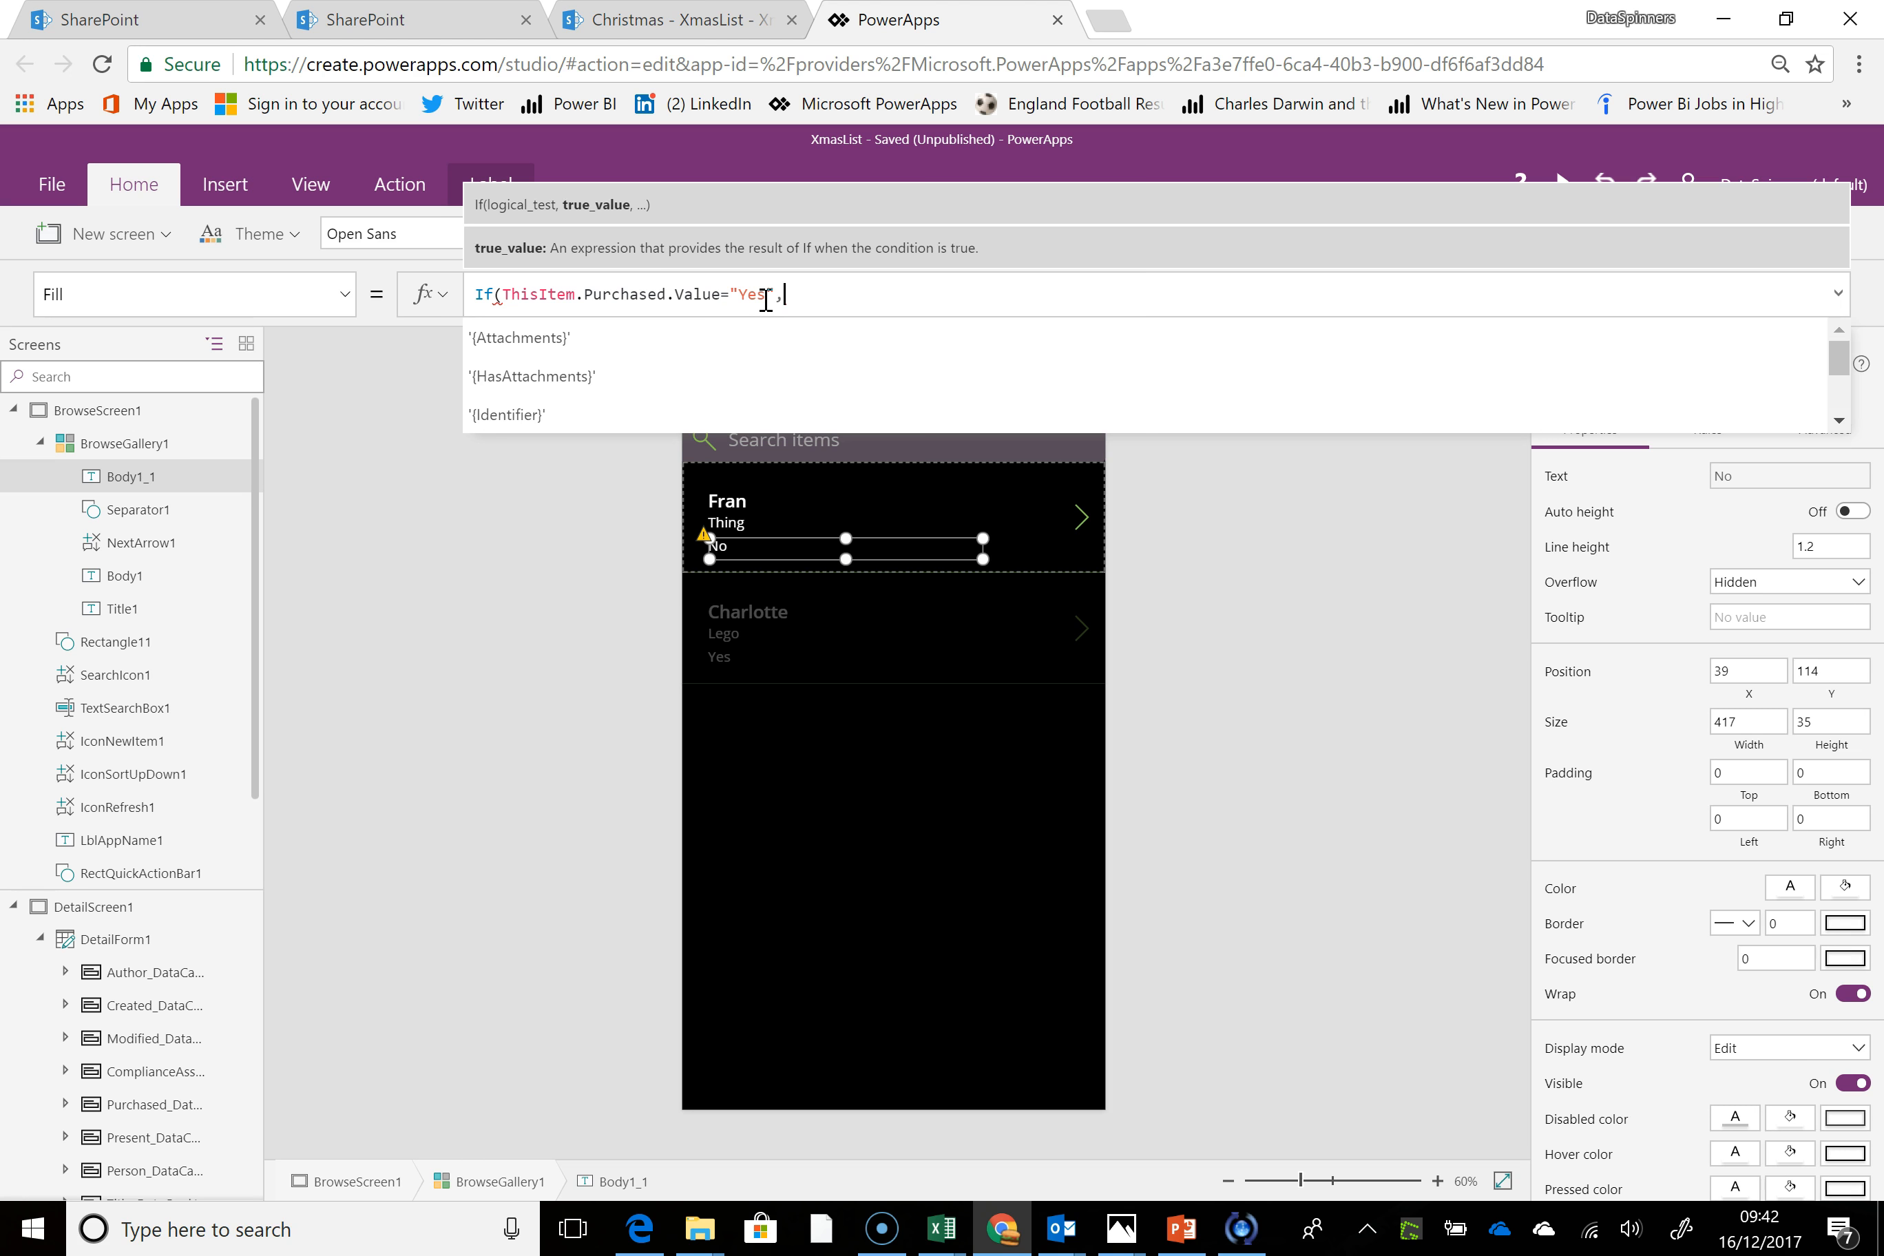
pyautogui.write('Green')
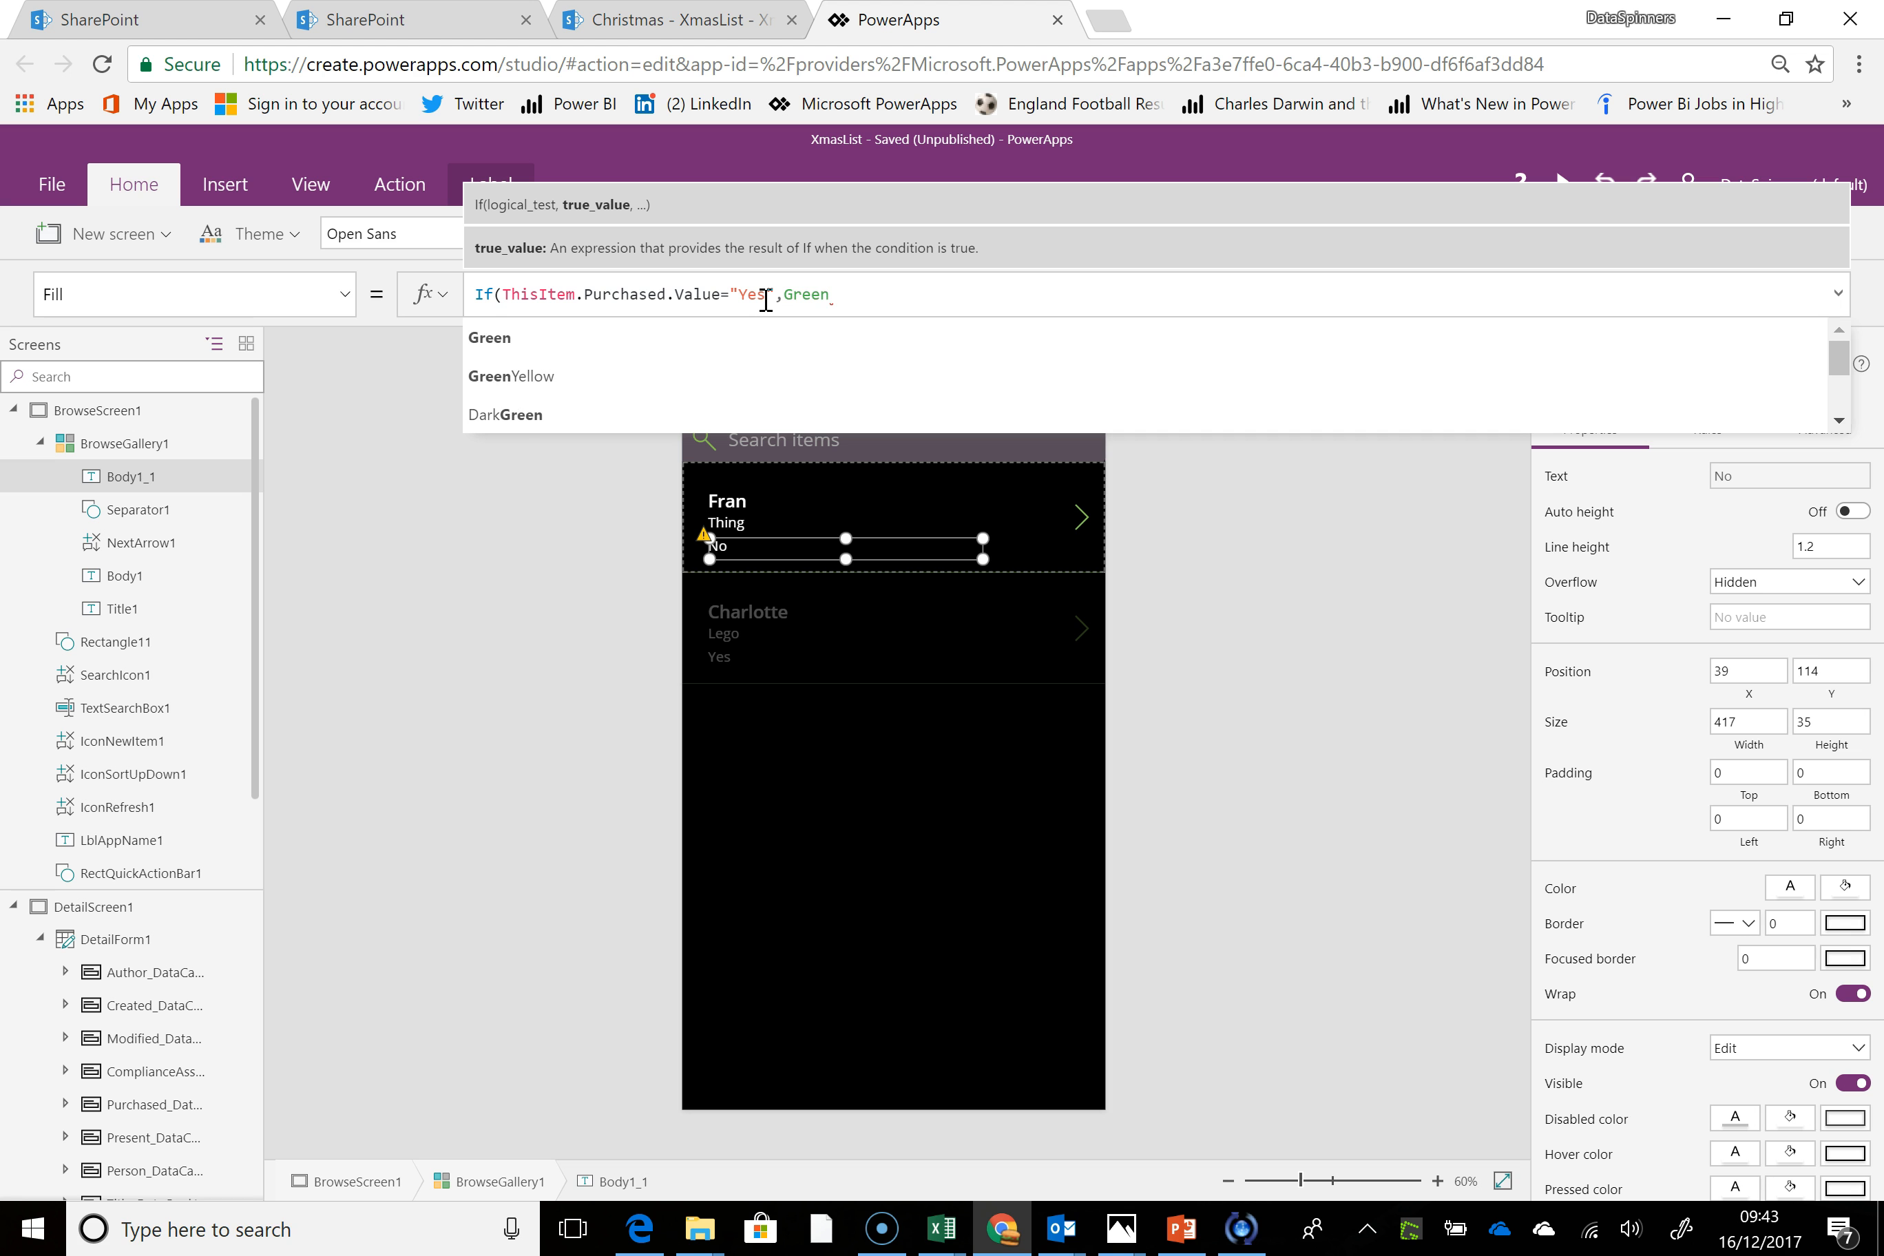
pyautogui.write(',')
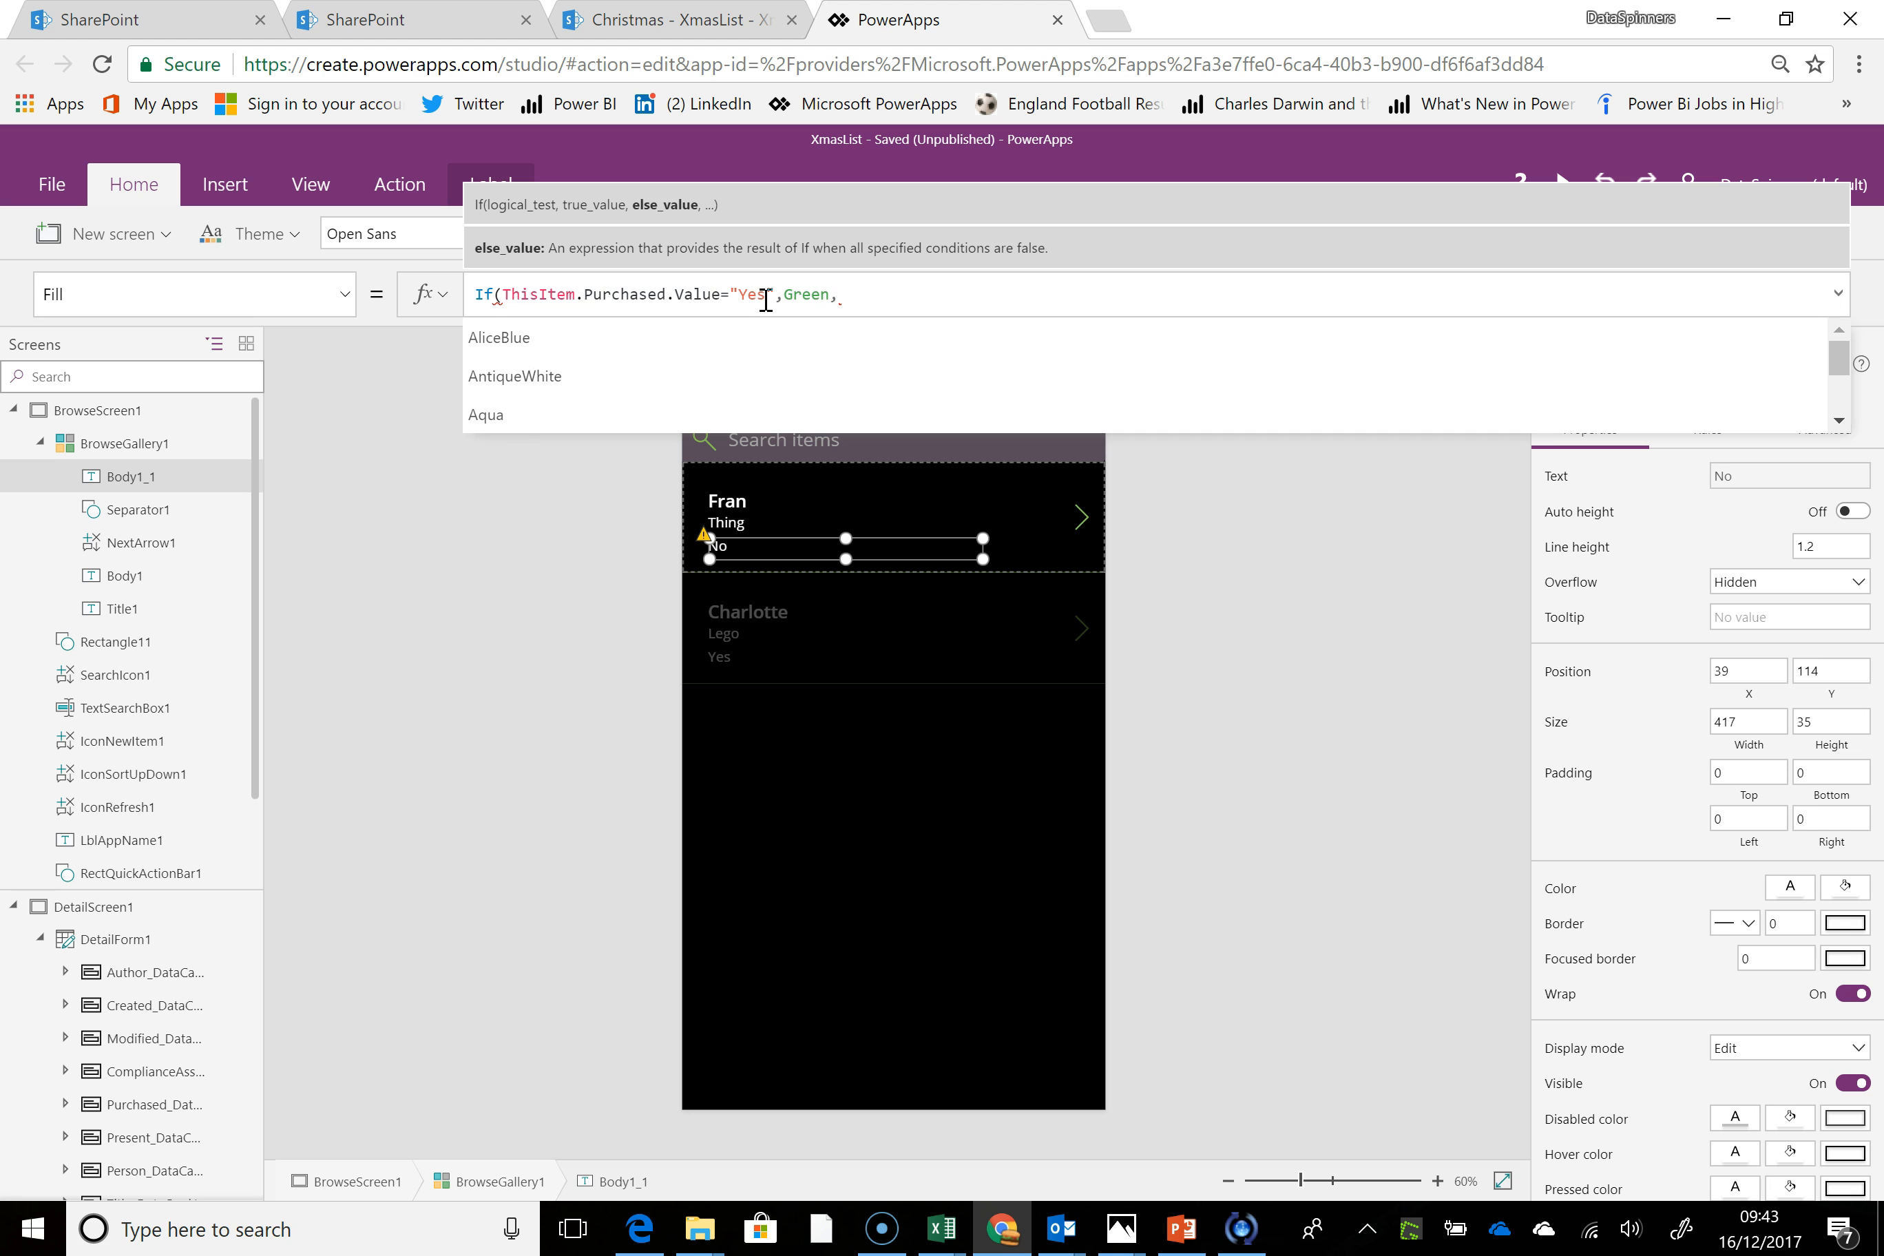
pyautogui.write('Red)')
pyautogui.click(777, 582)
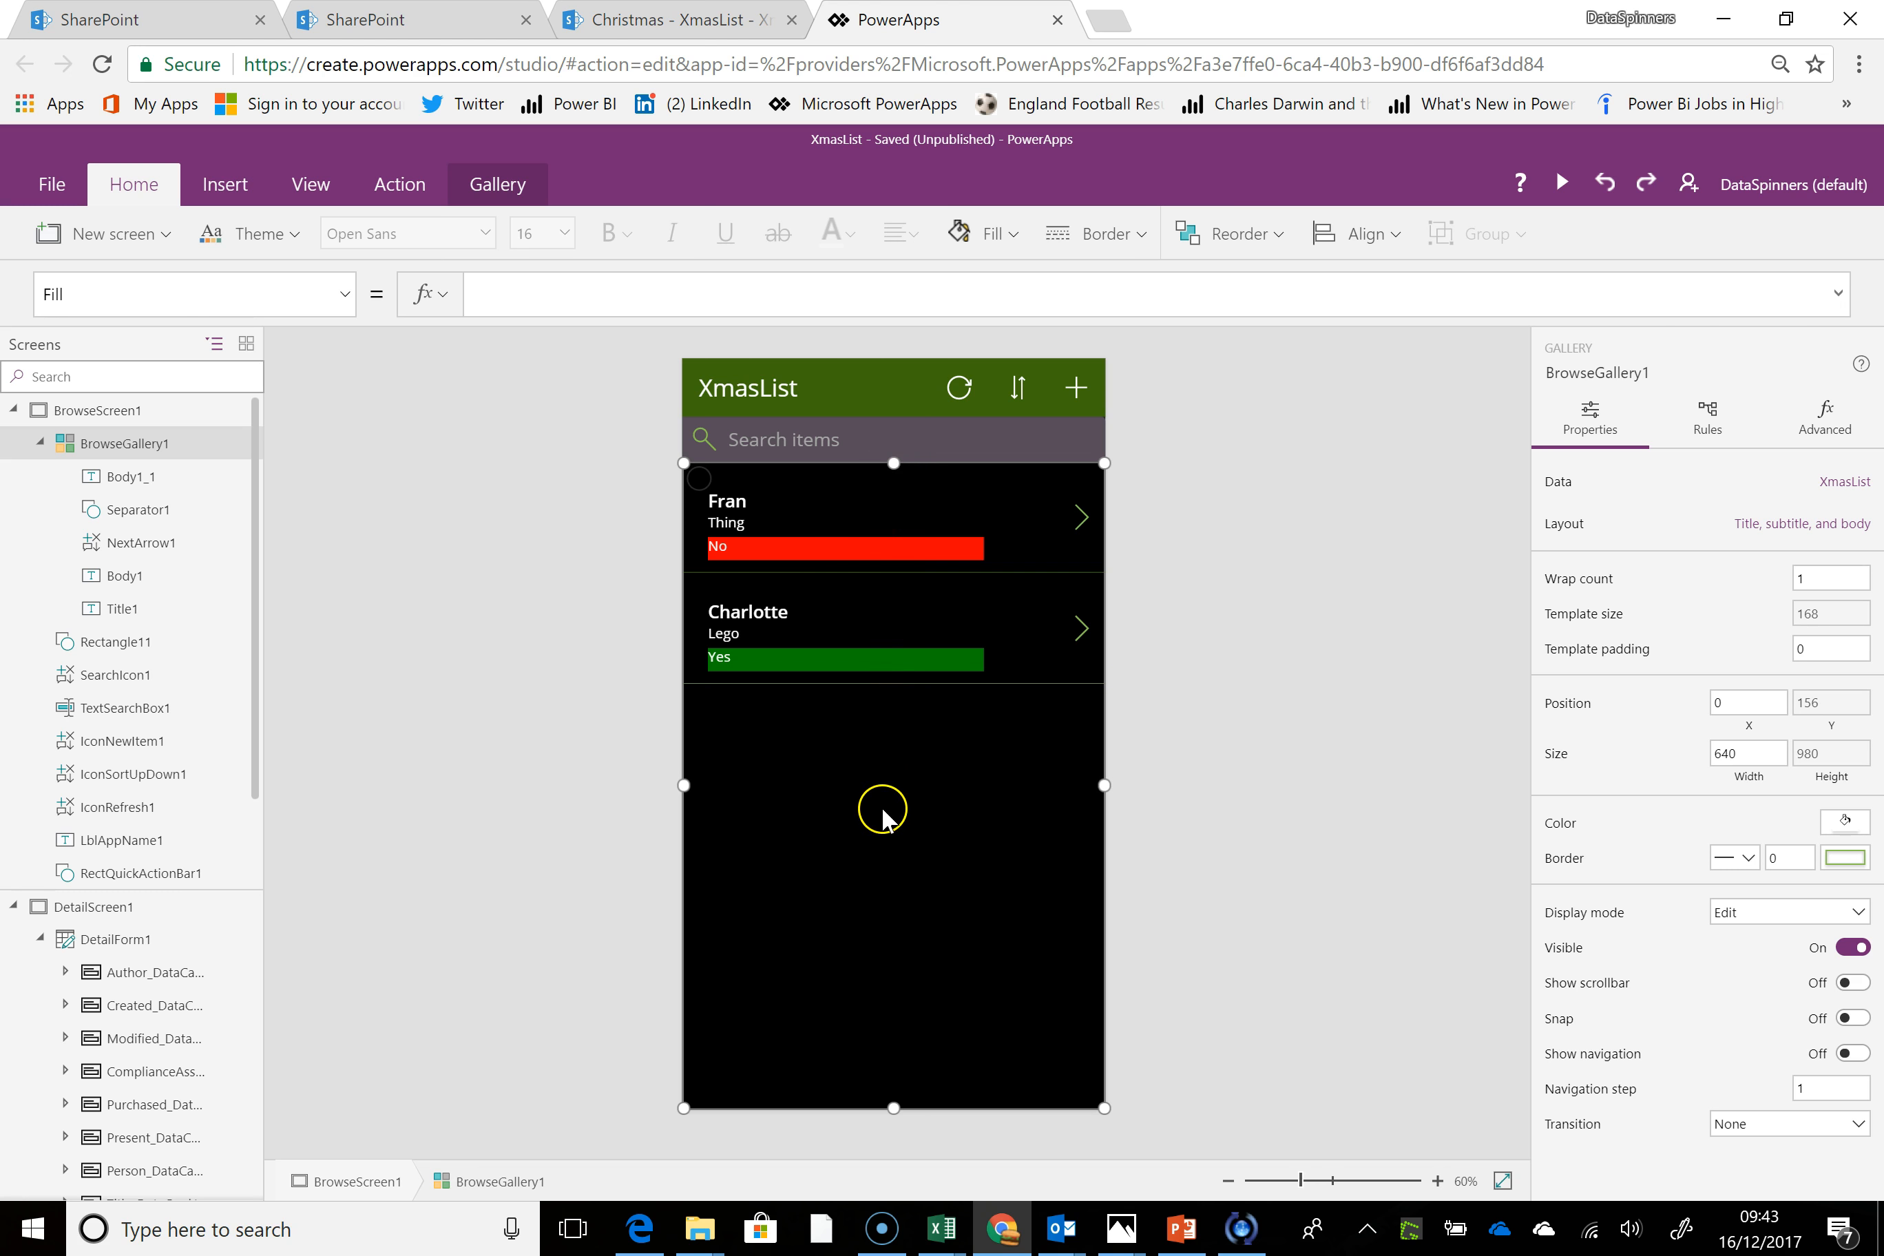
# Test the gallery search by entering the first listed person's name in the search box, and clear it again
pyautogui.click(783, 438)
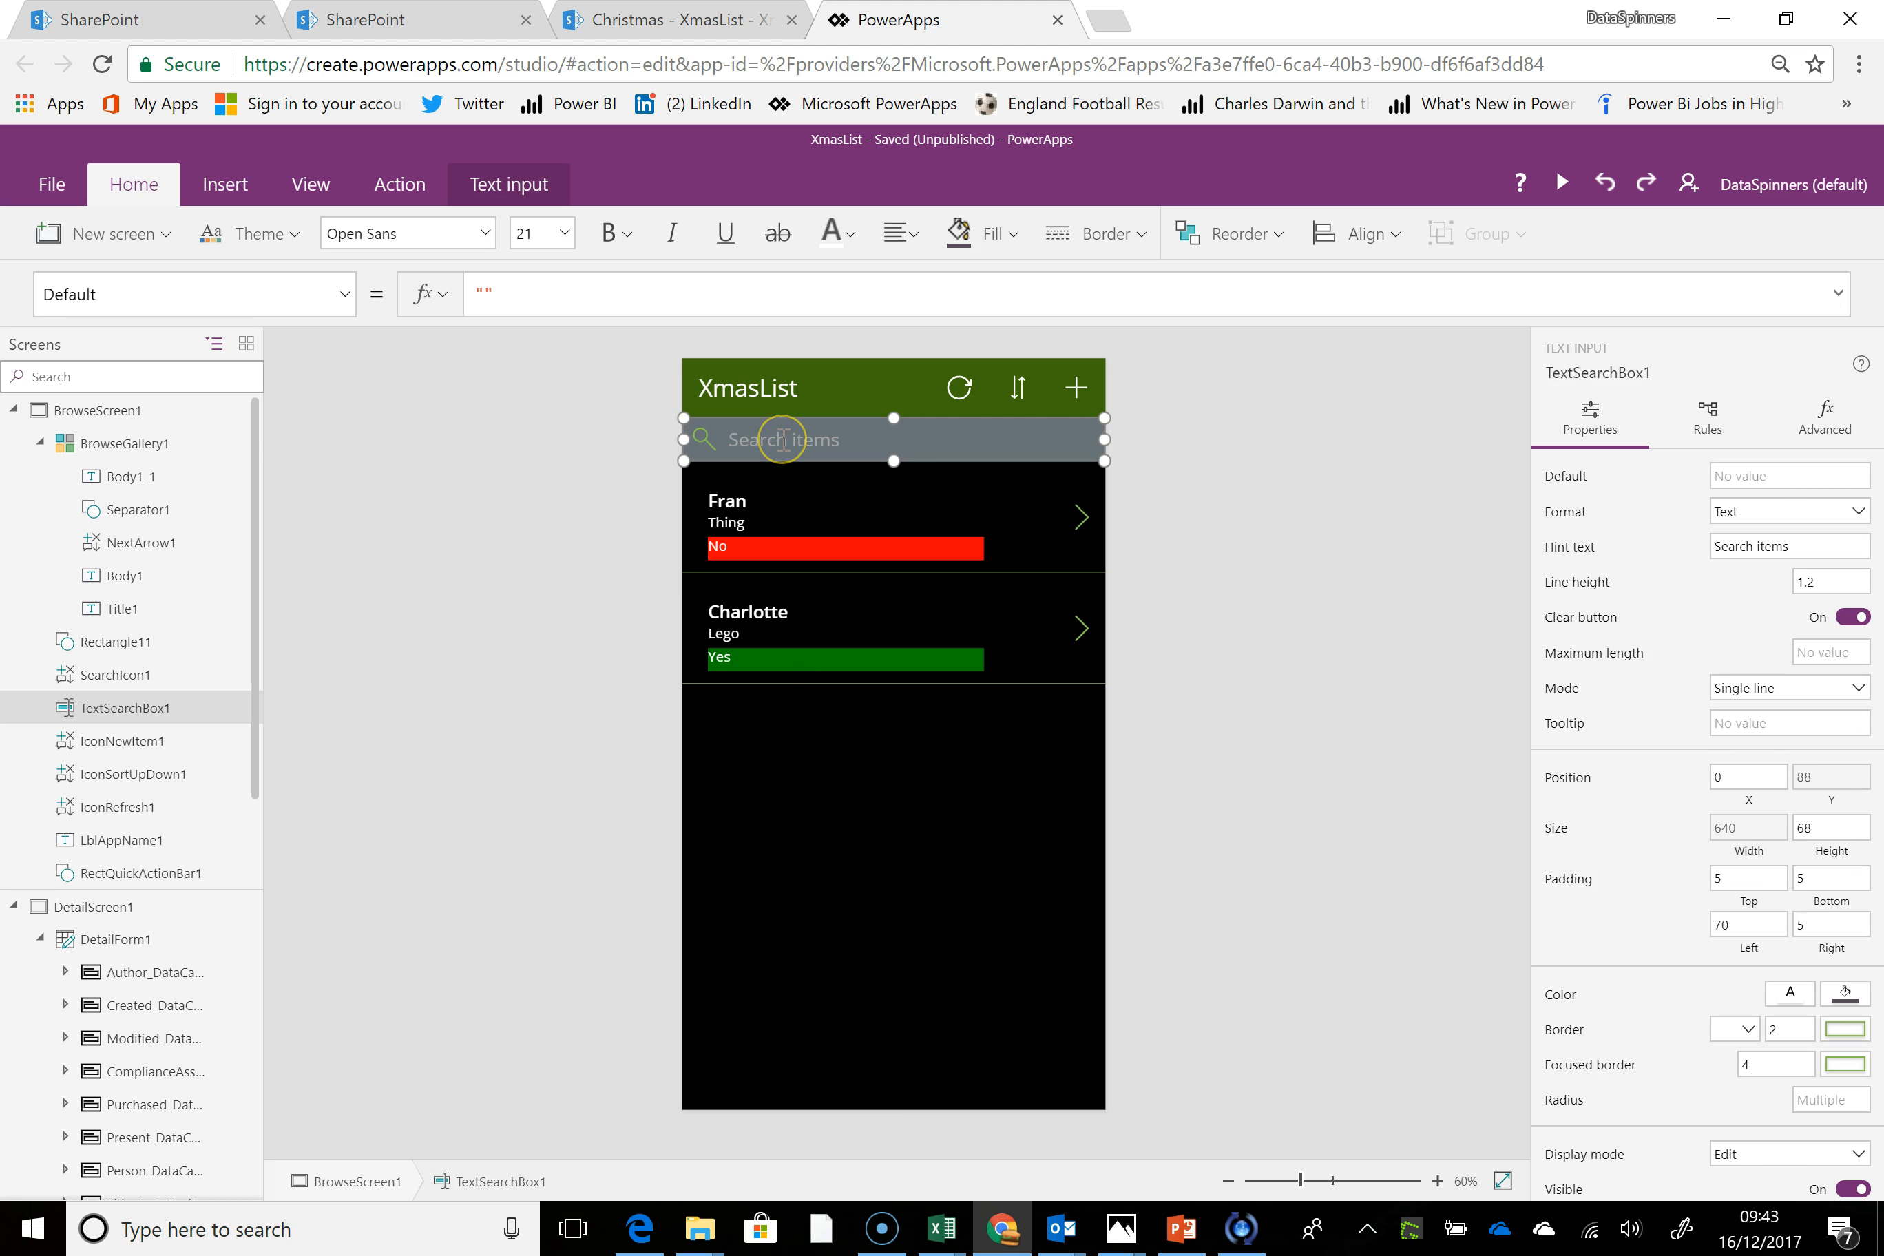
pyautogui.click(742, 439)
pyautogui.press('BackSpace')
pyautogui.press('BackSpace')
pyautogui.press('BackSpace')
pyautogui.press('BackSpace')
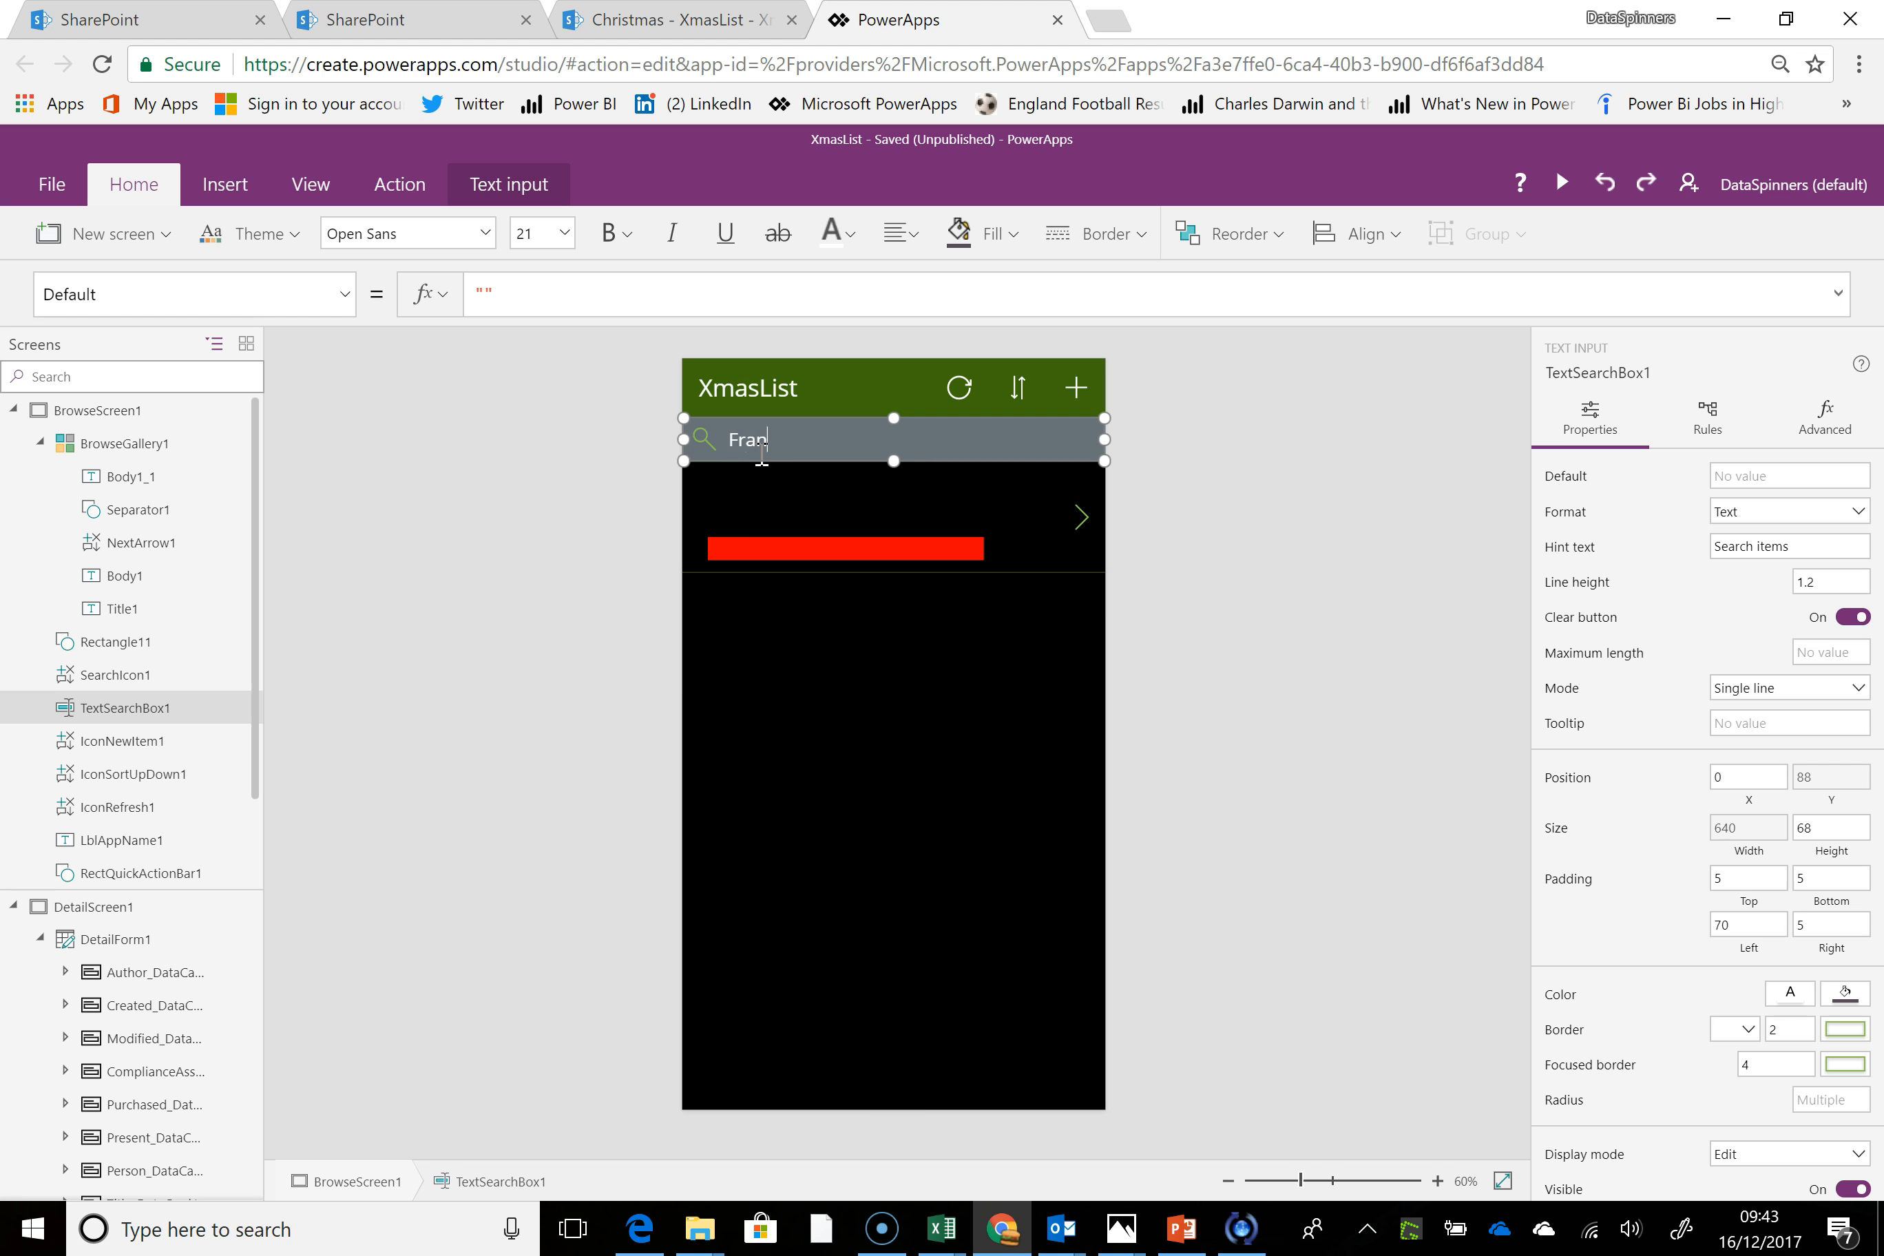
pyautogui.click(757, 661)
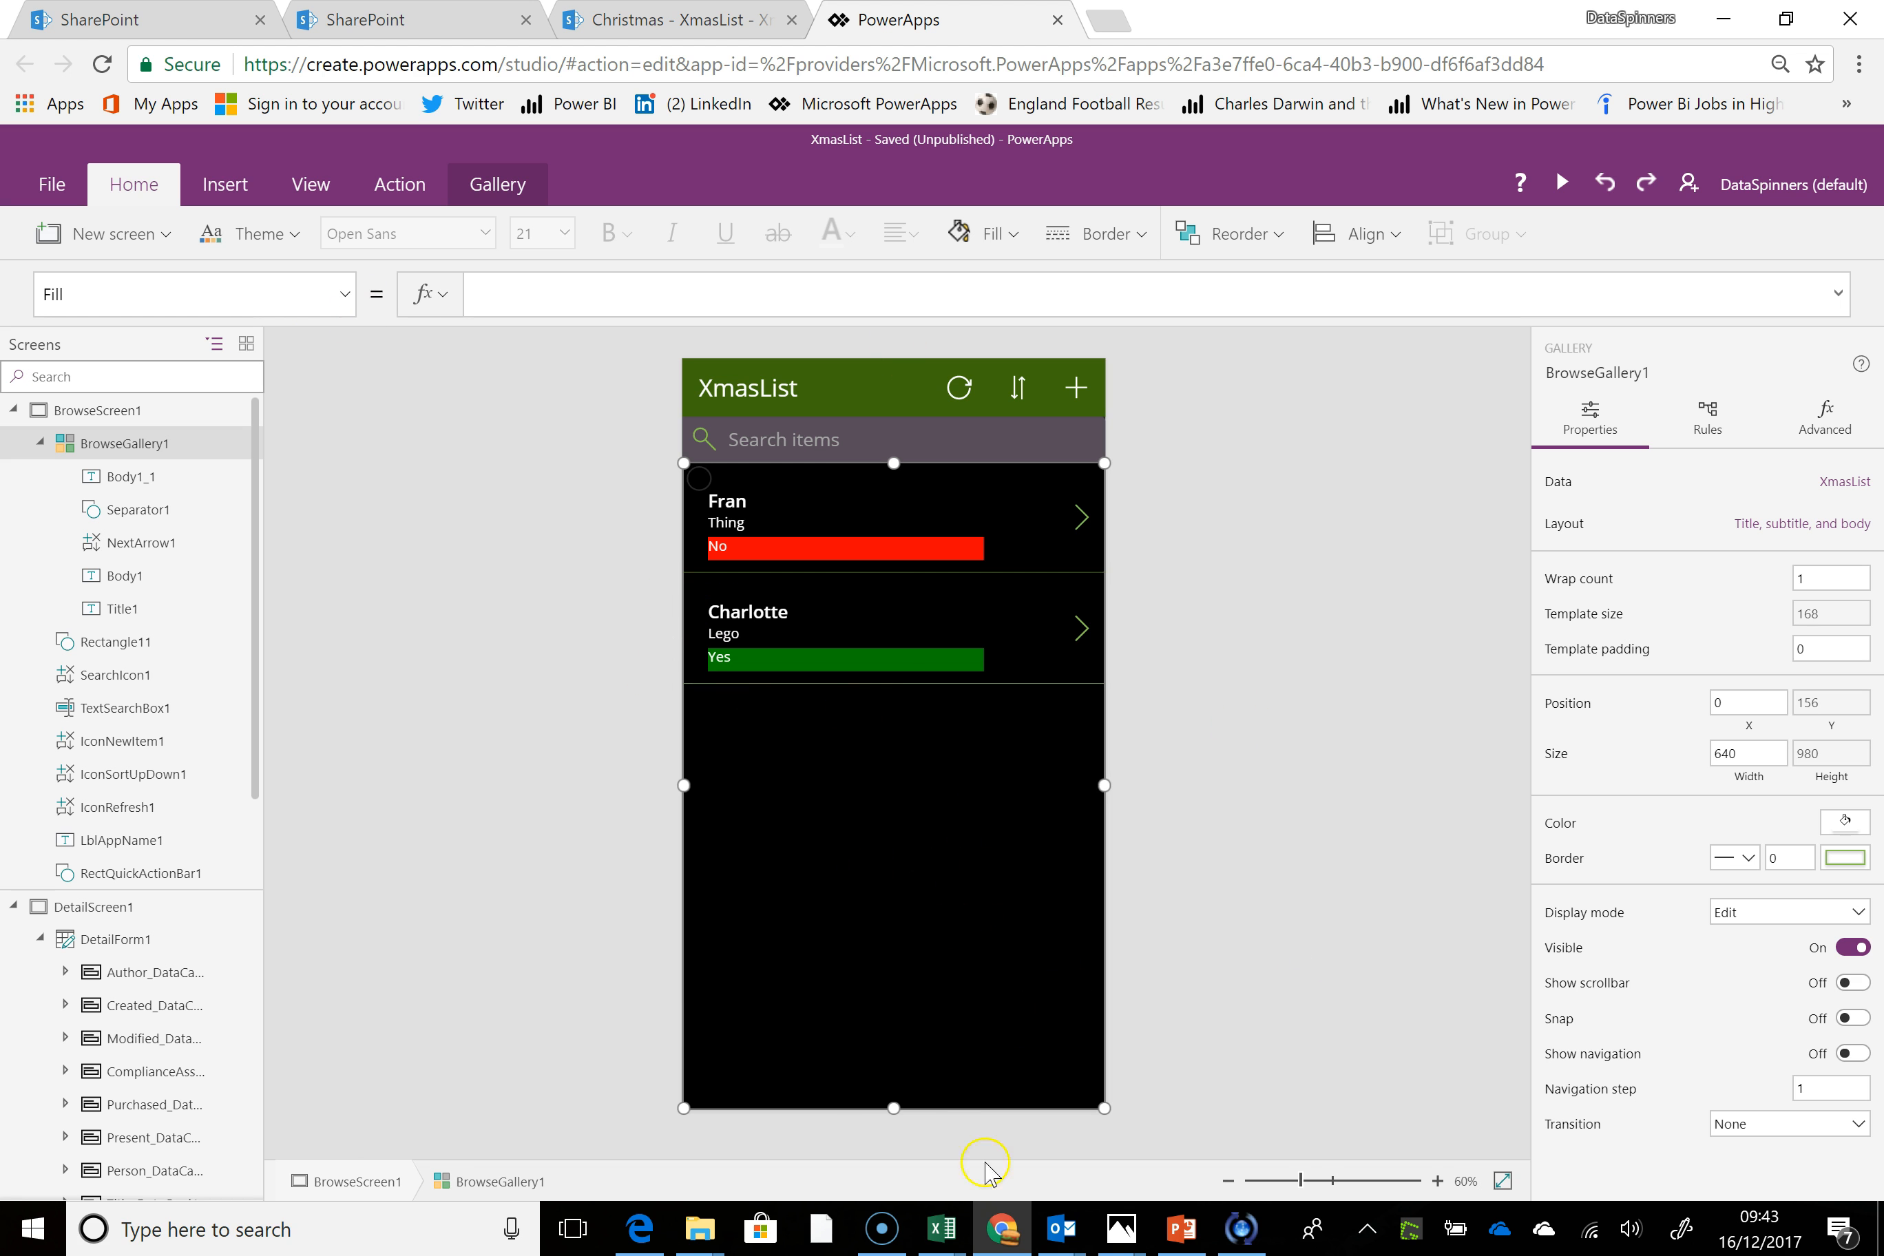
# Replace BrowseGallery1's Items formula with just XmasList
pyautogui.click(182, 279)
pyautogui.write('Items')
pyautogui.press('Return')
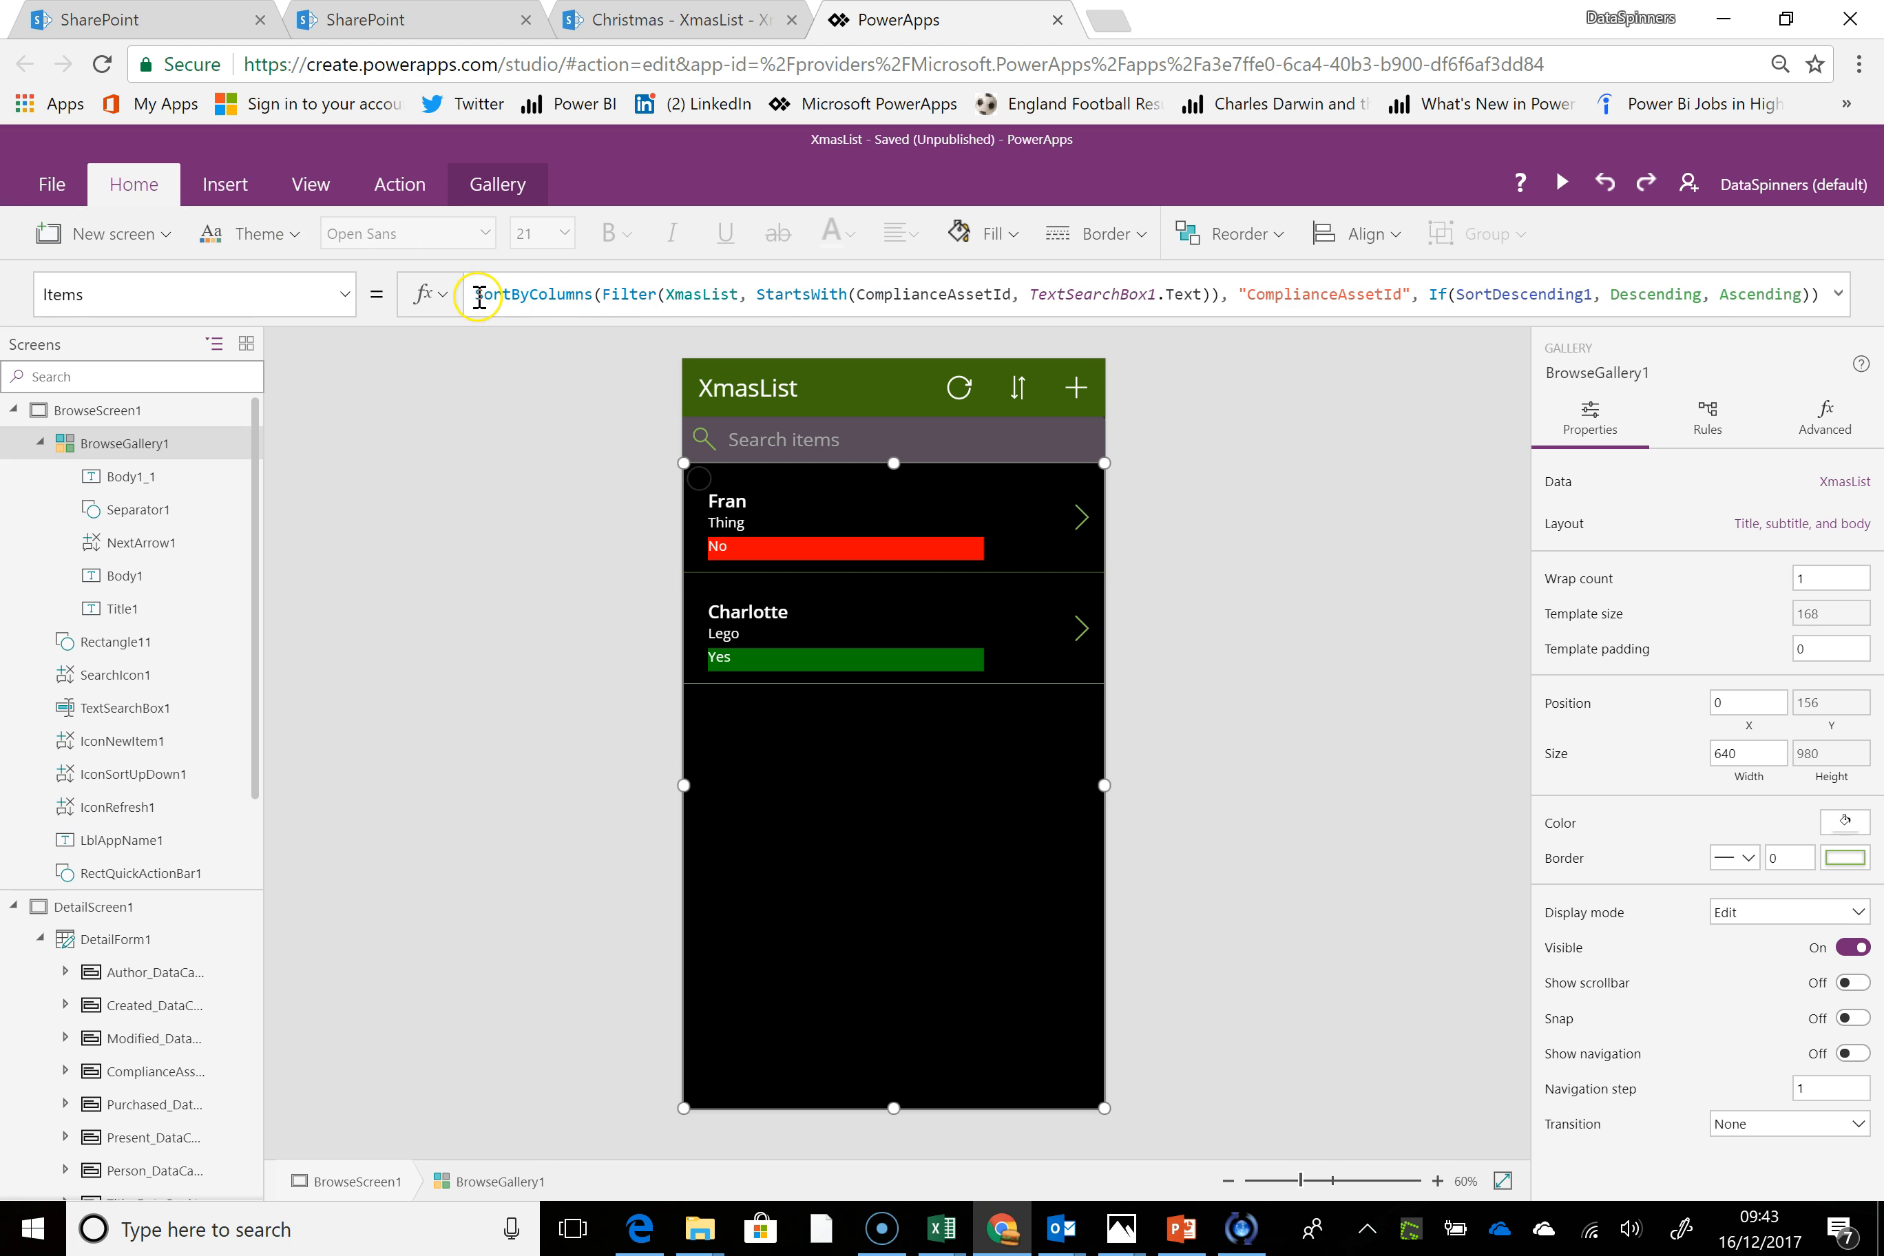
pyautogui.moveTo(665, 293); pyautogui.dragTo(740, 292)
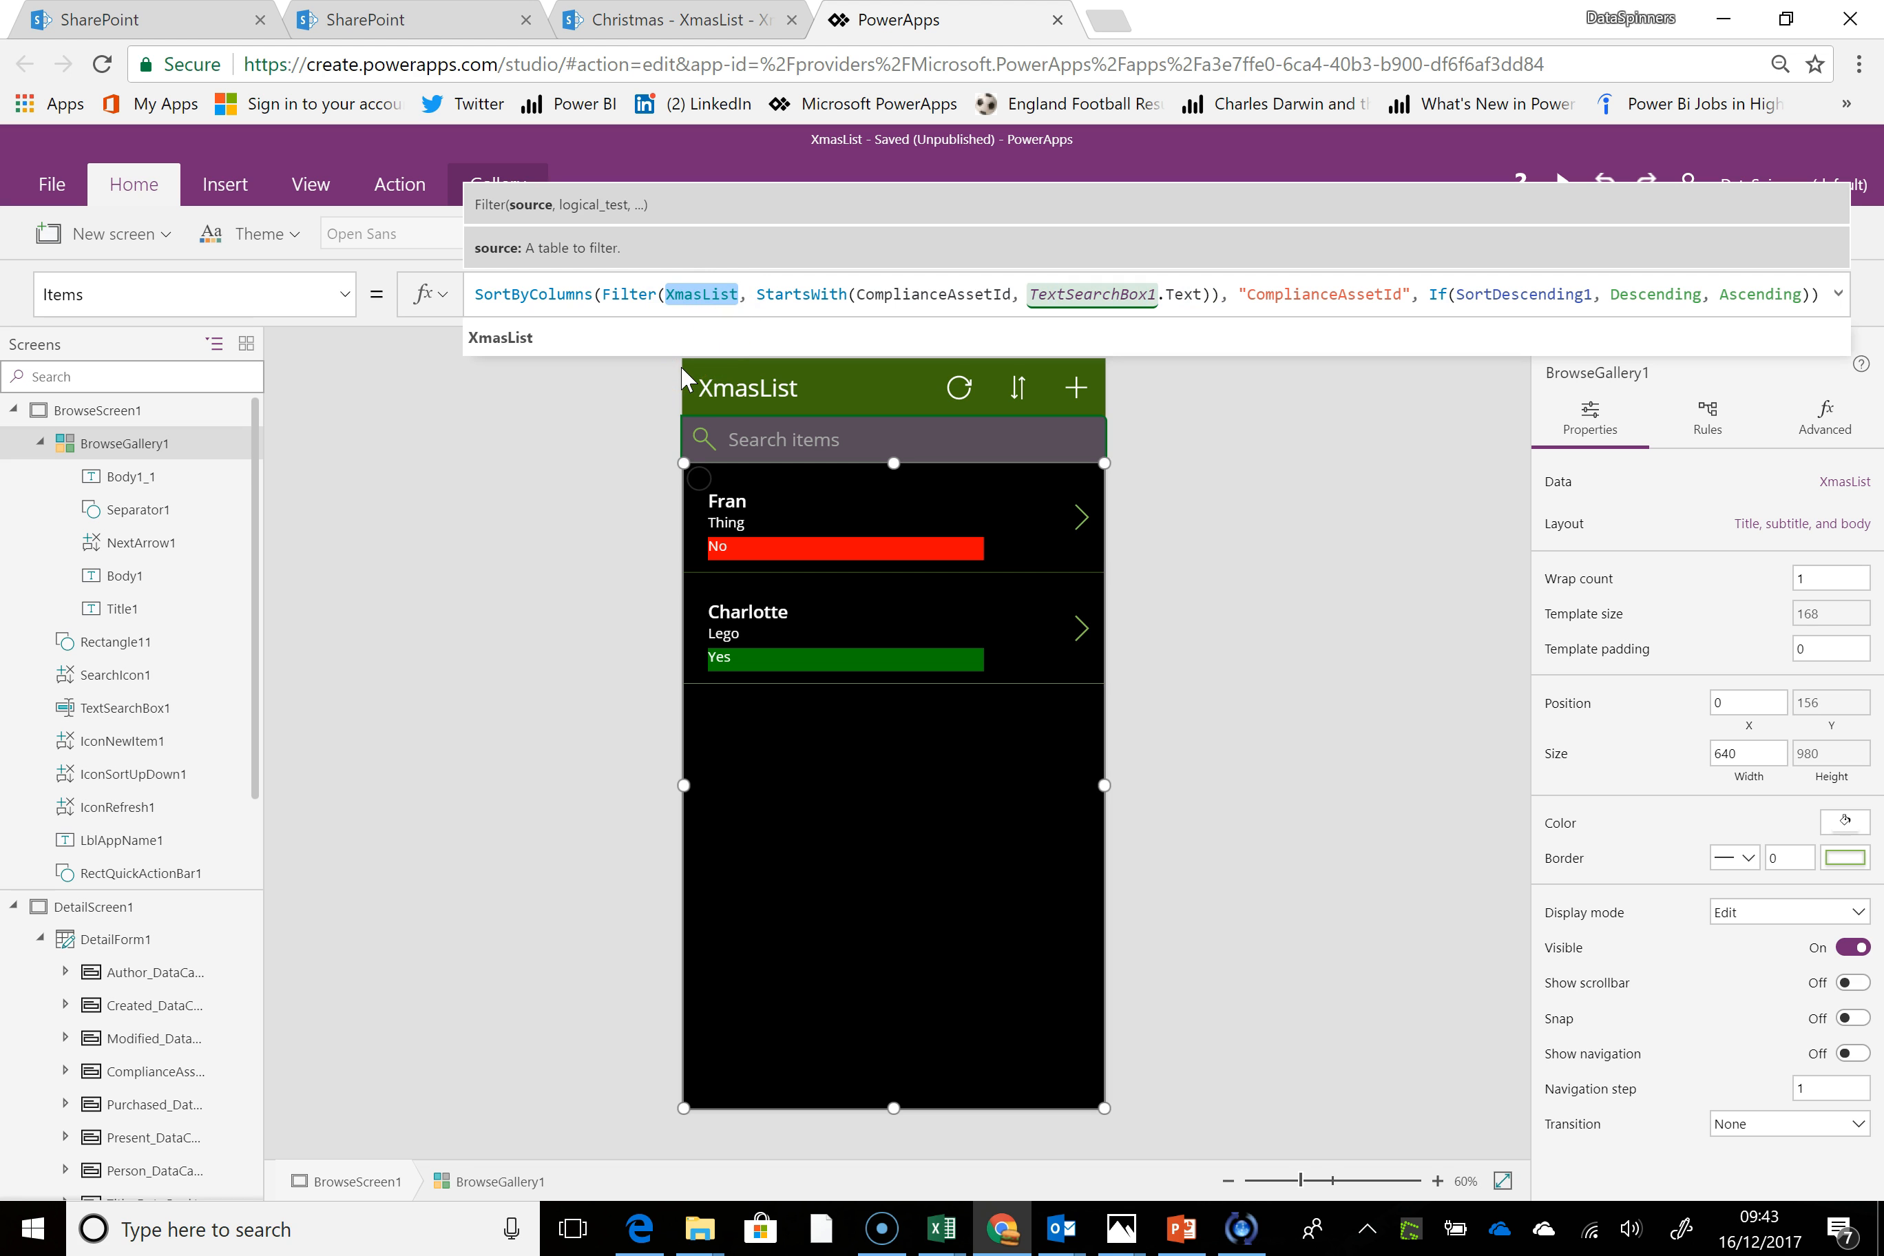
pyautogui.hotkey('ctrl', 'a')
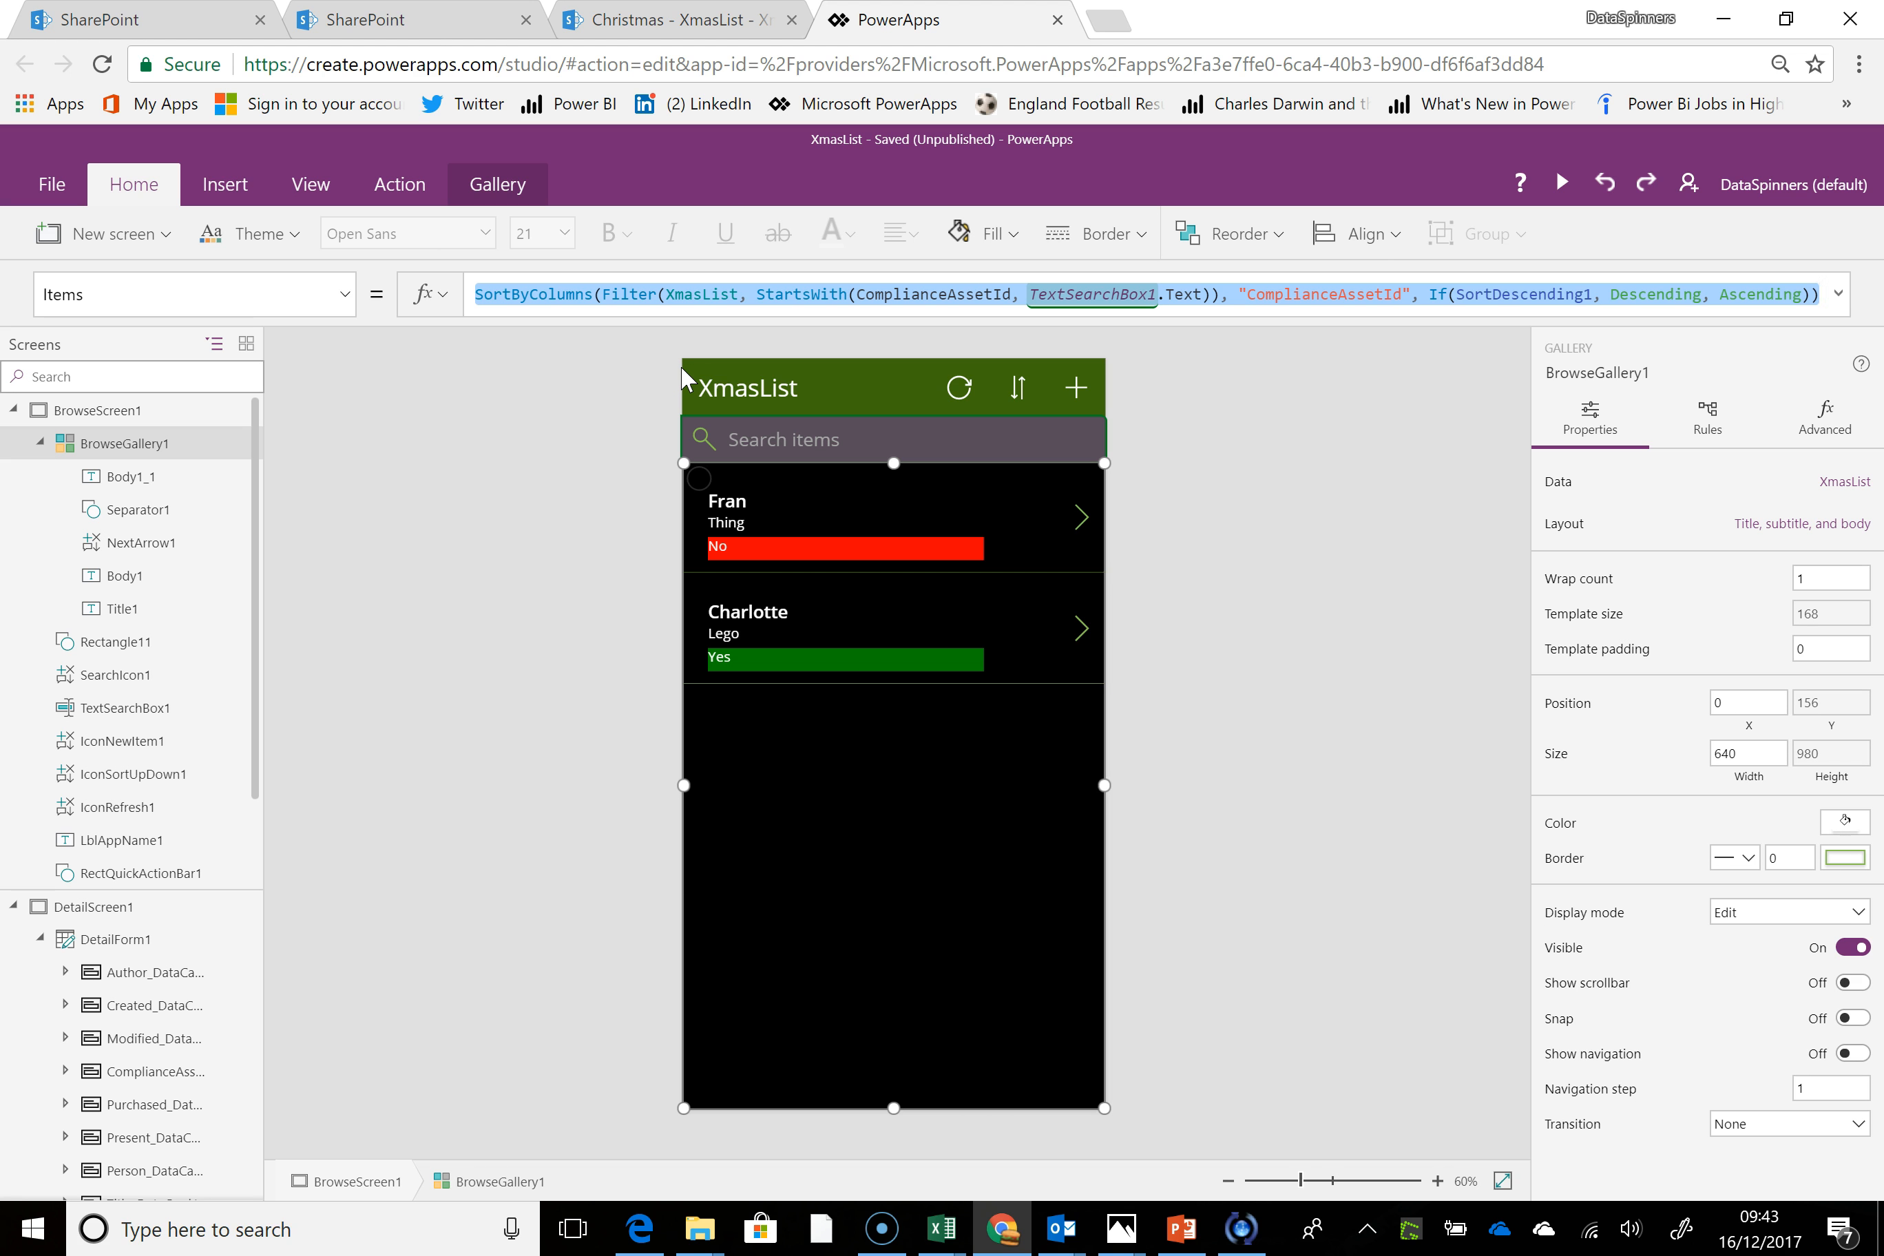
pyautogui.press('BackSpace')
pyautogui.write('Xma')
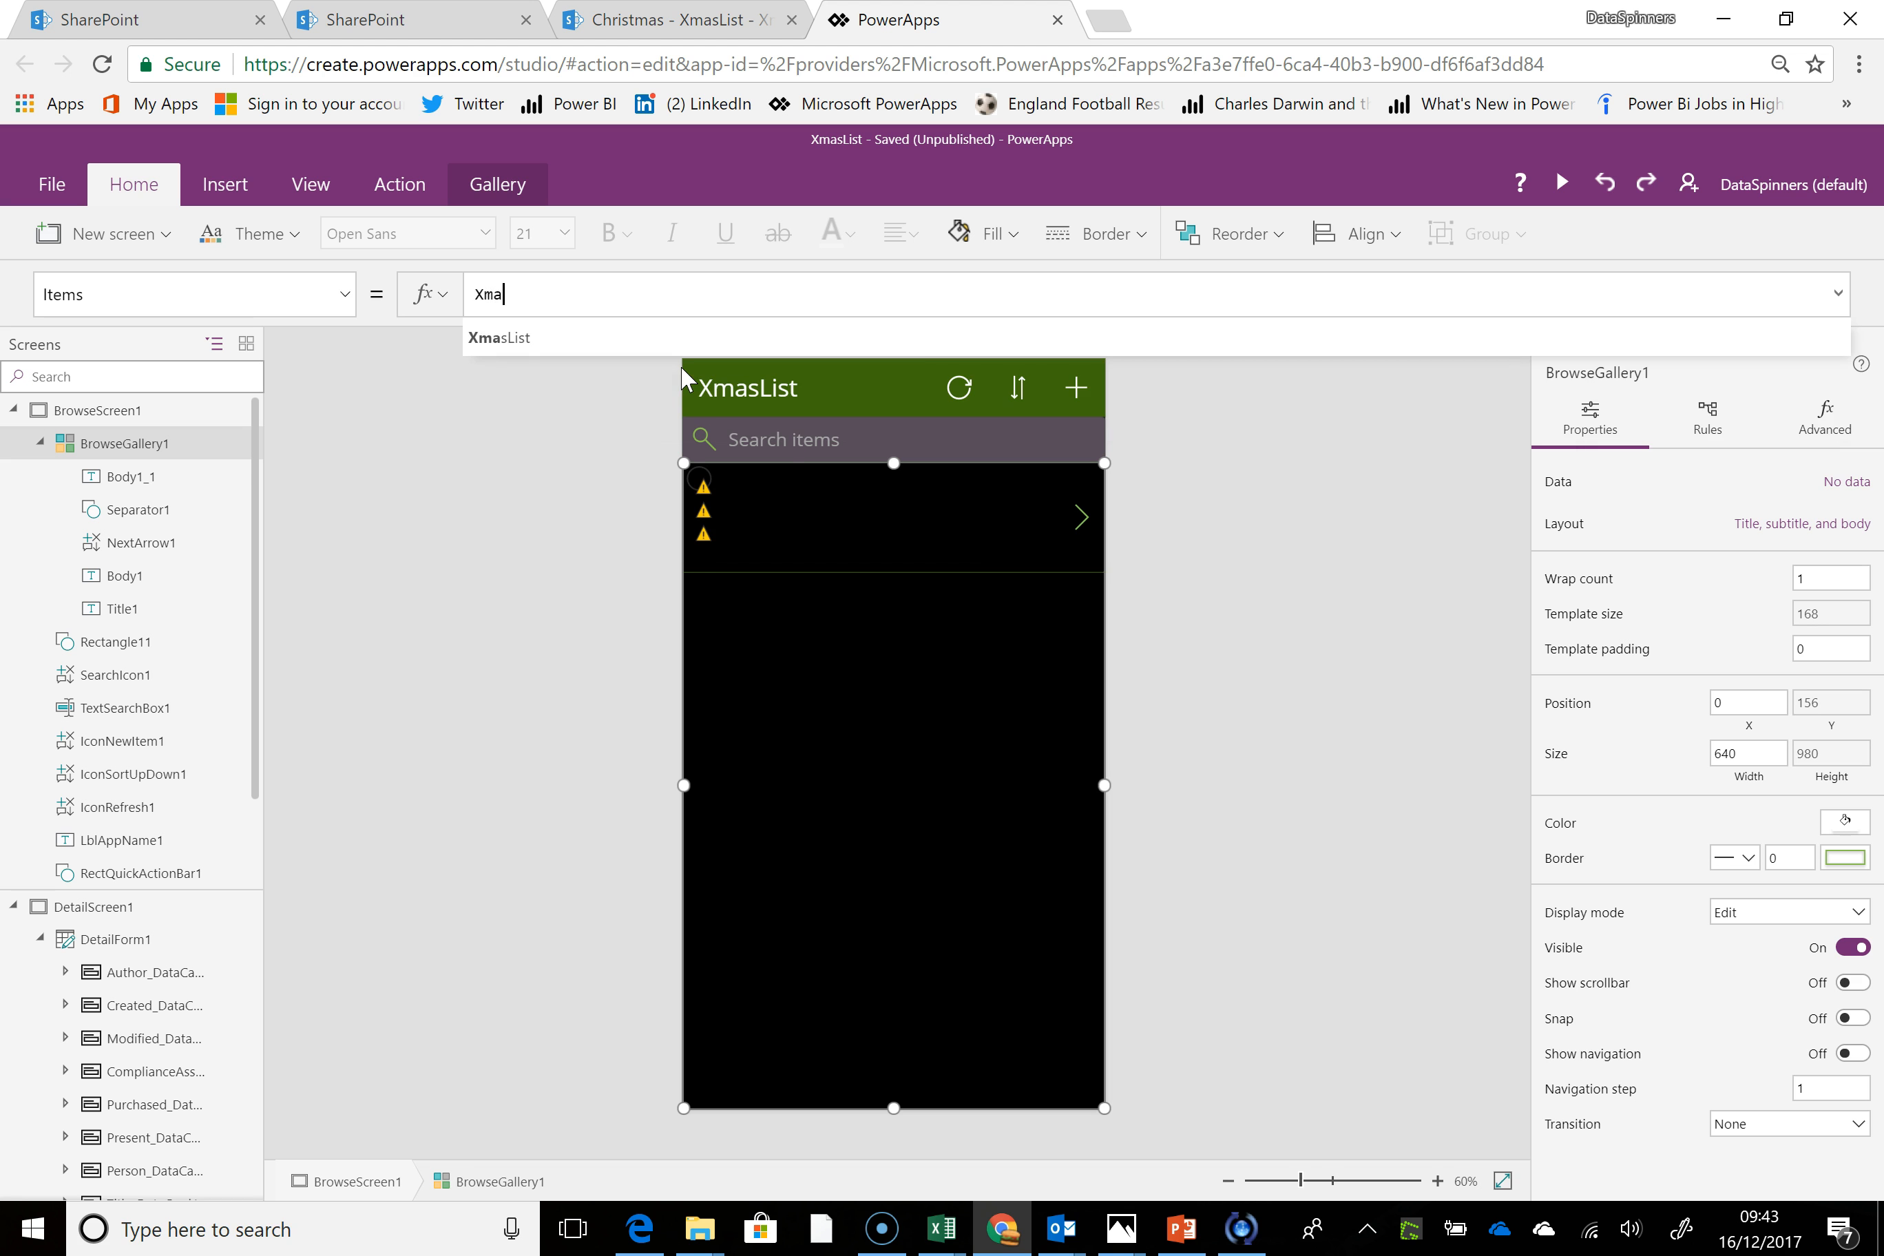
pyautogui.click(621, 344)
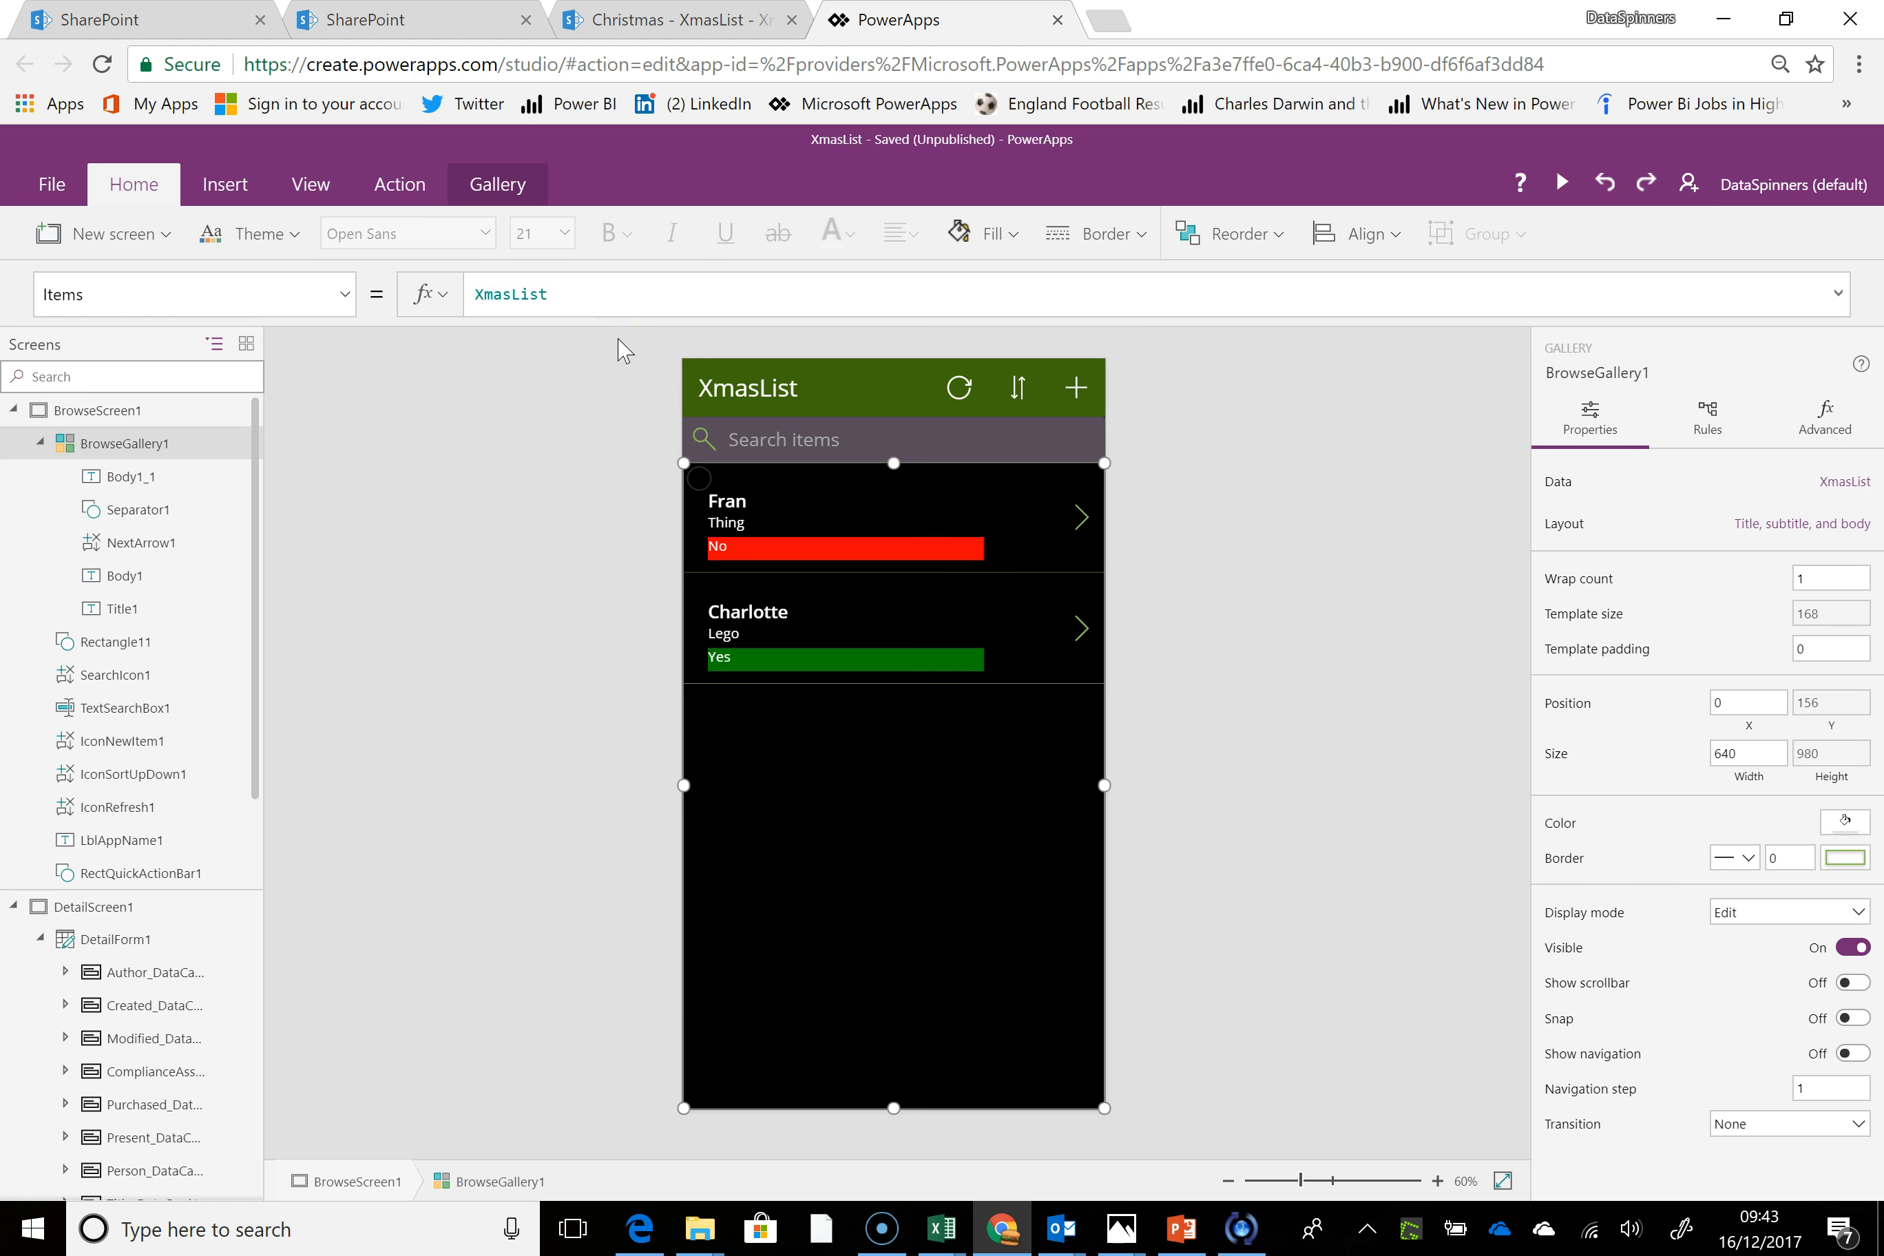
# Undo the trial deletion of the header's sort icon and turn off its Visible property instead
pyautogui.click(1018, 397)
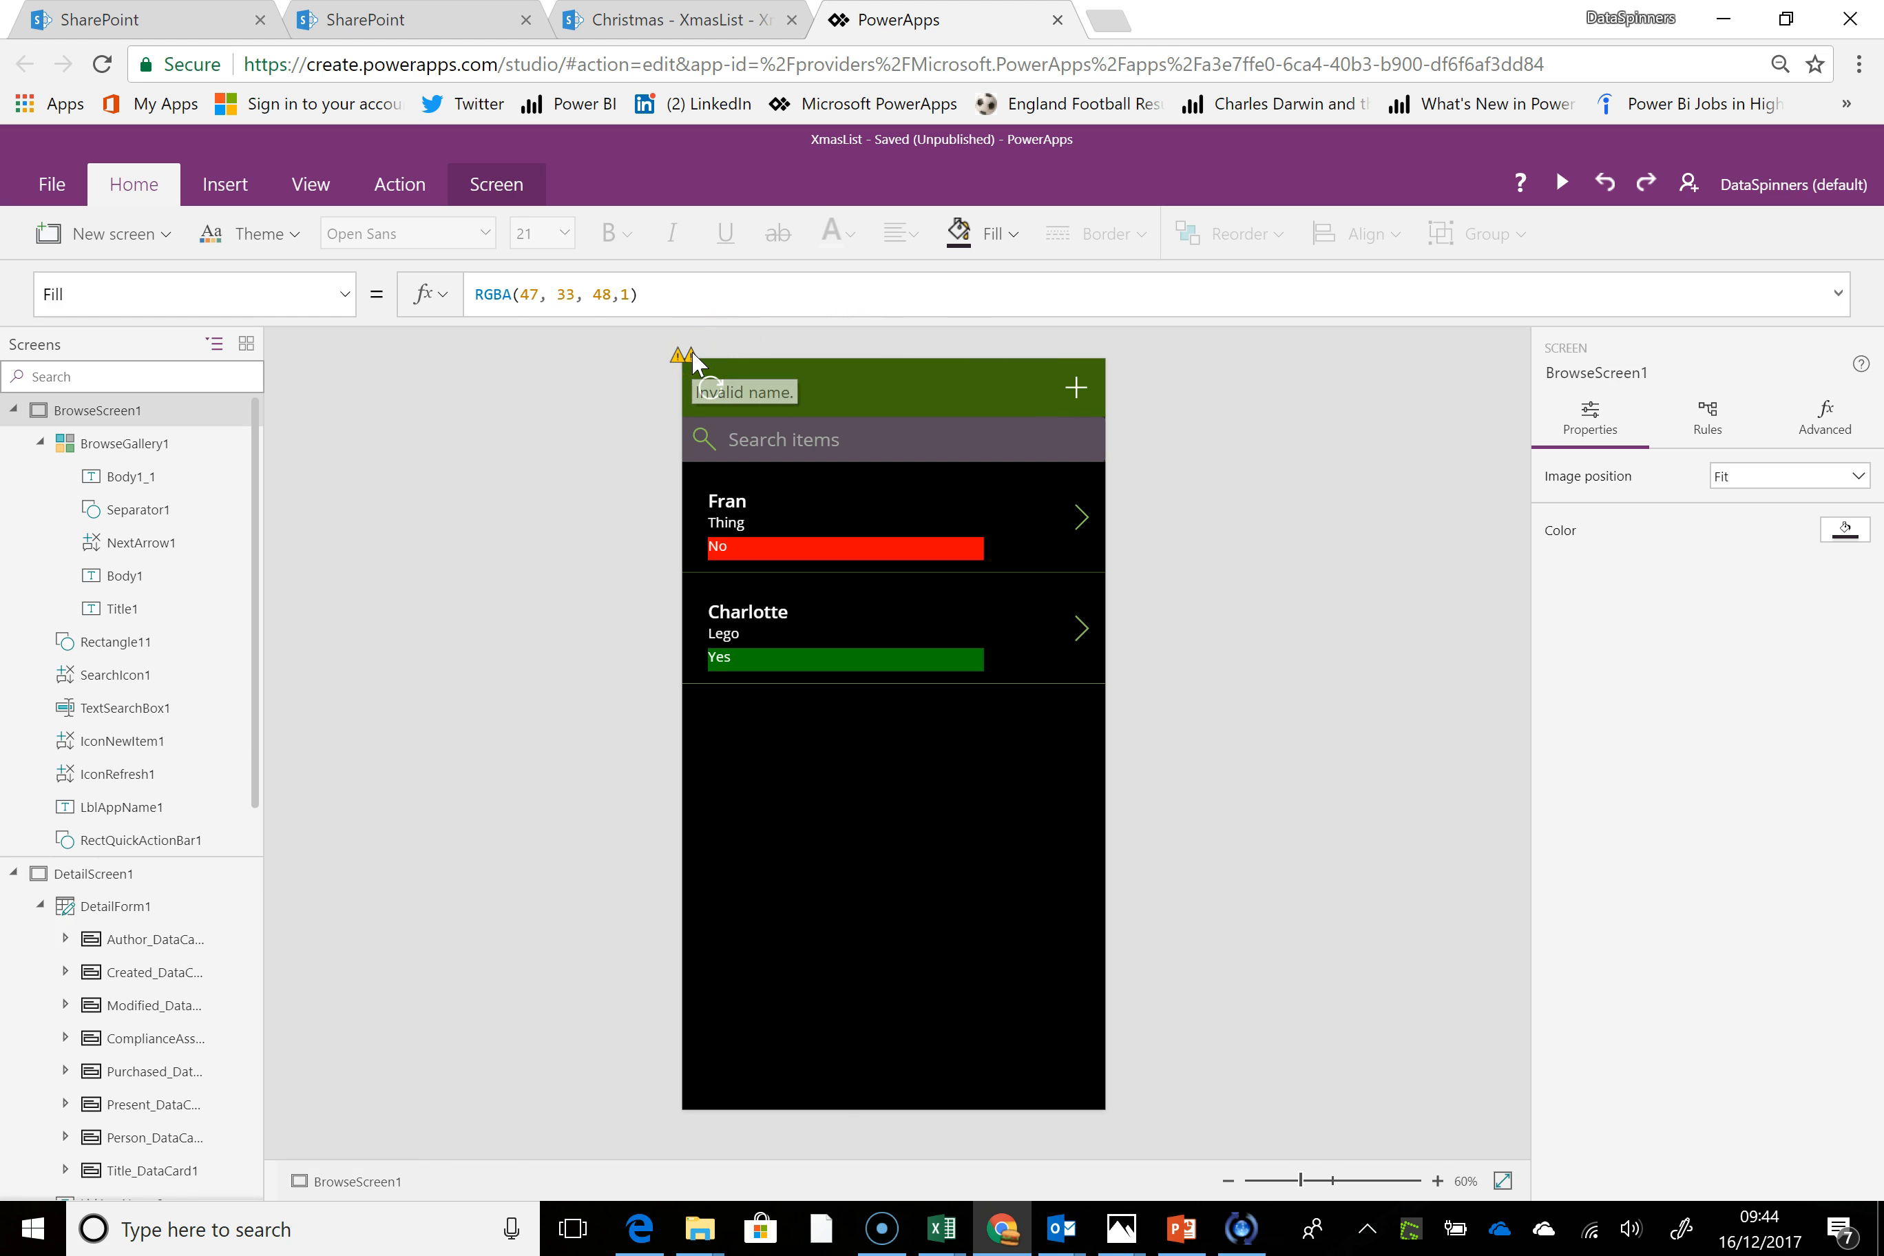
pyautogui.click(714, 385)
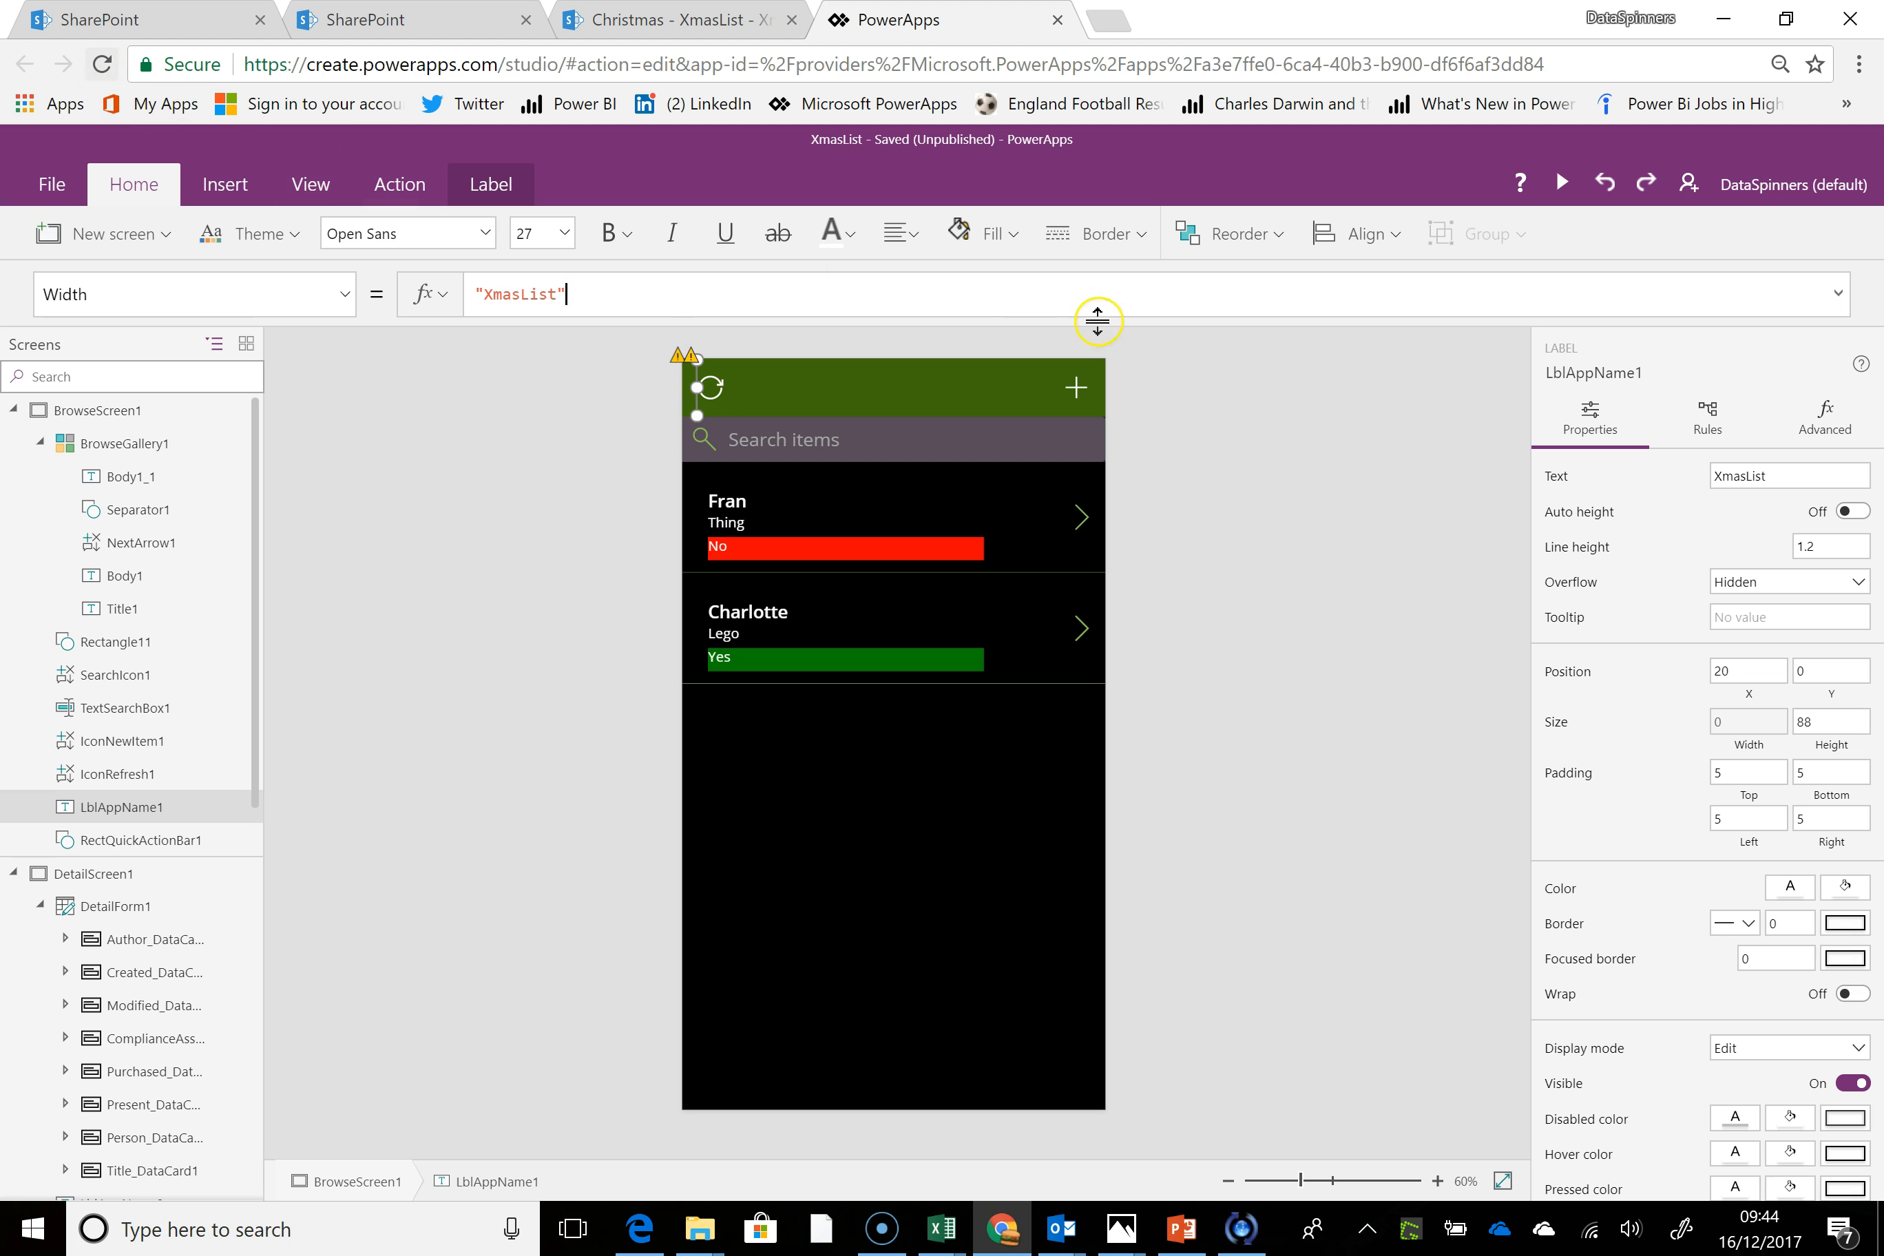
pyautogui.click(1610, 183)
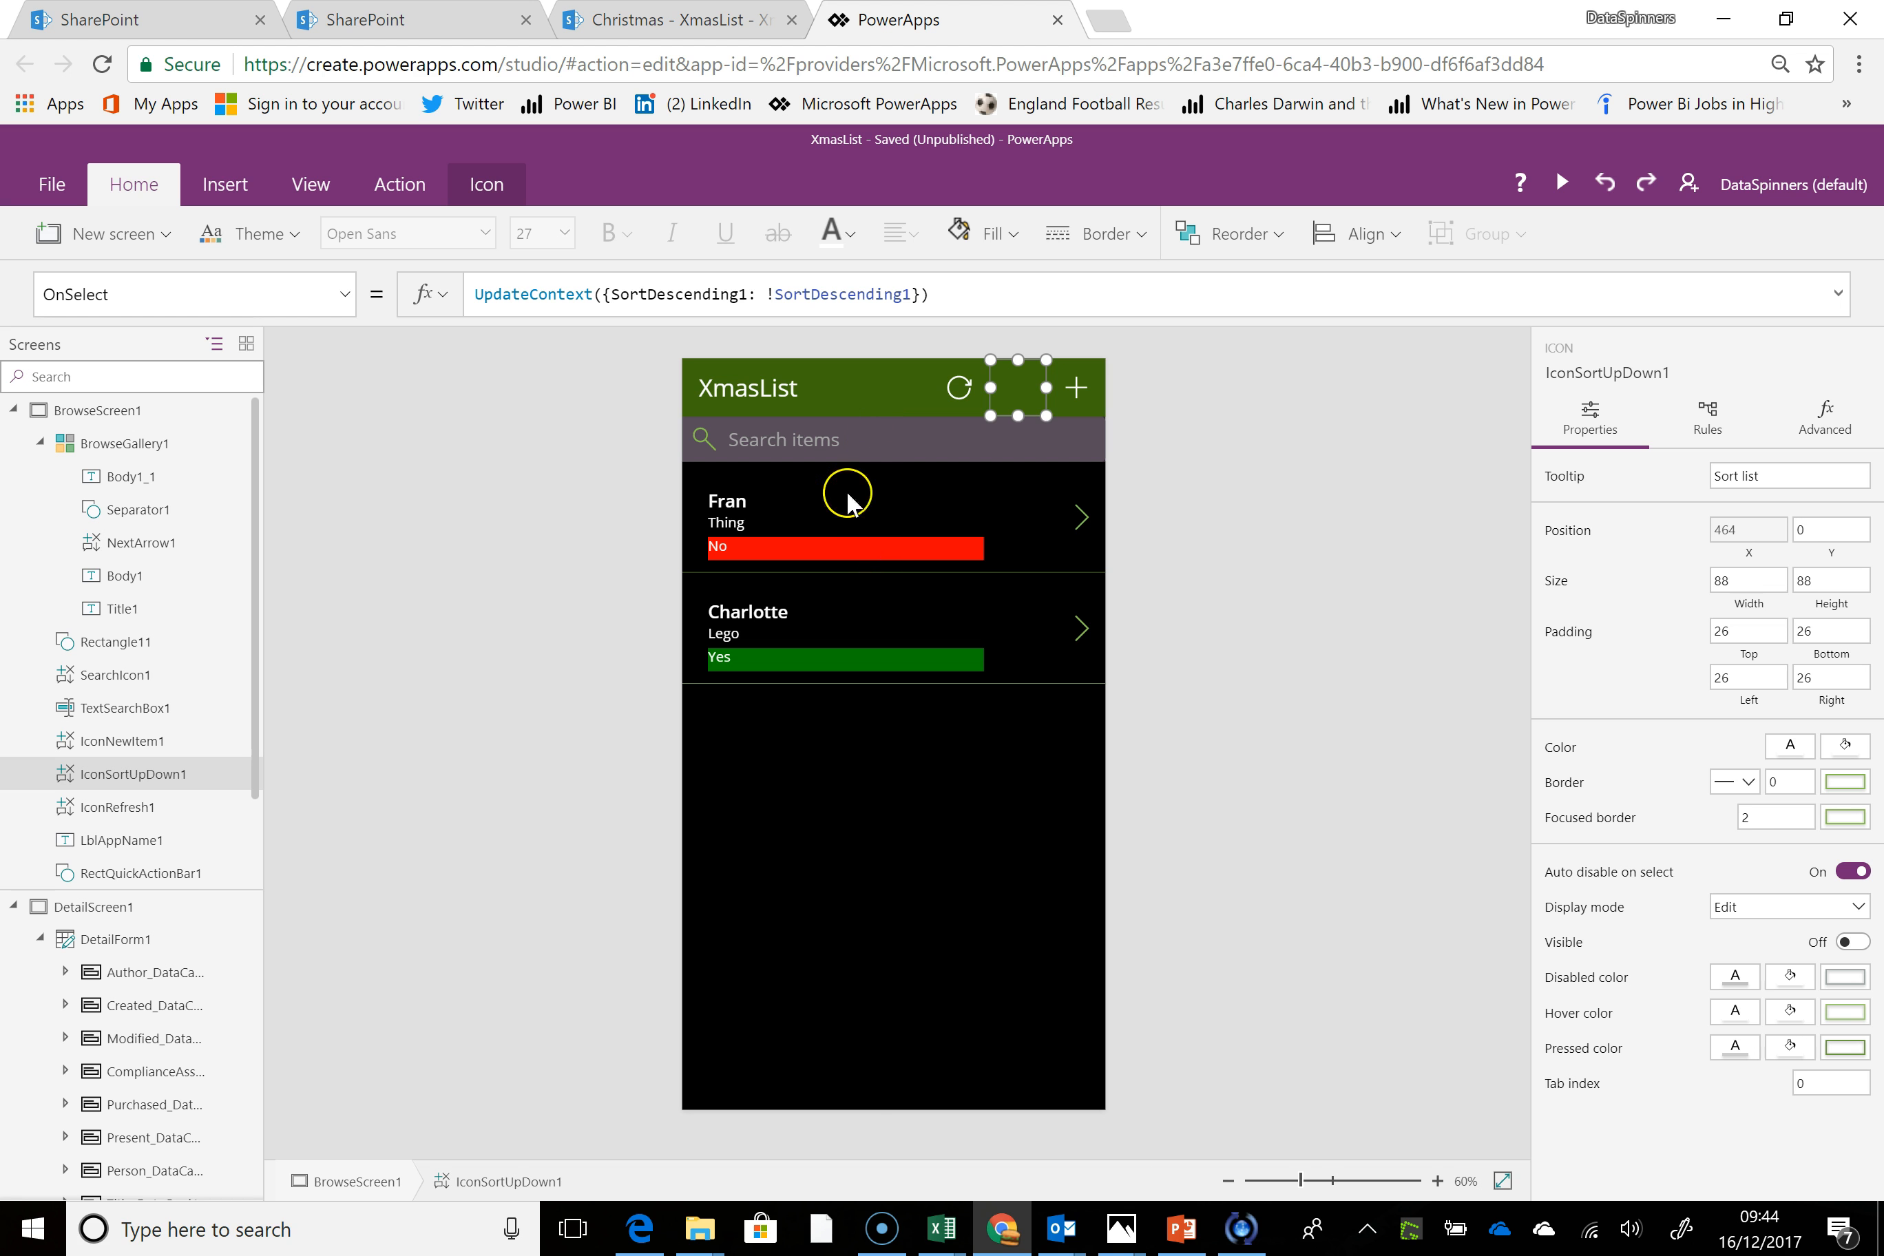
pyautogui.click(857, 749)
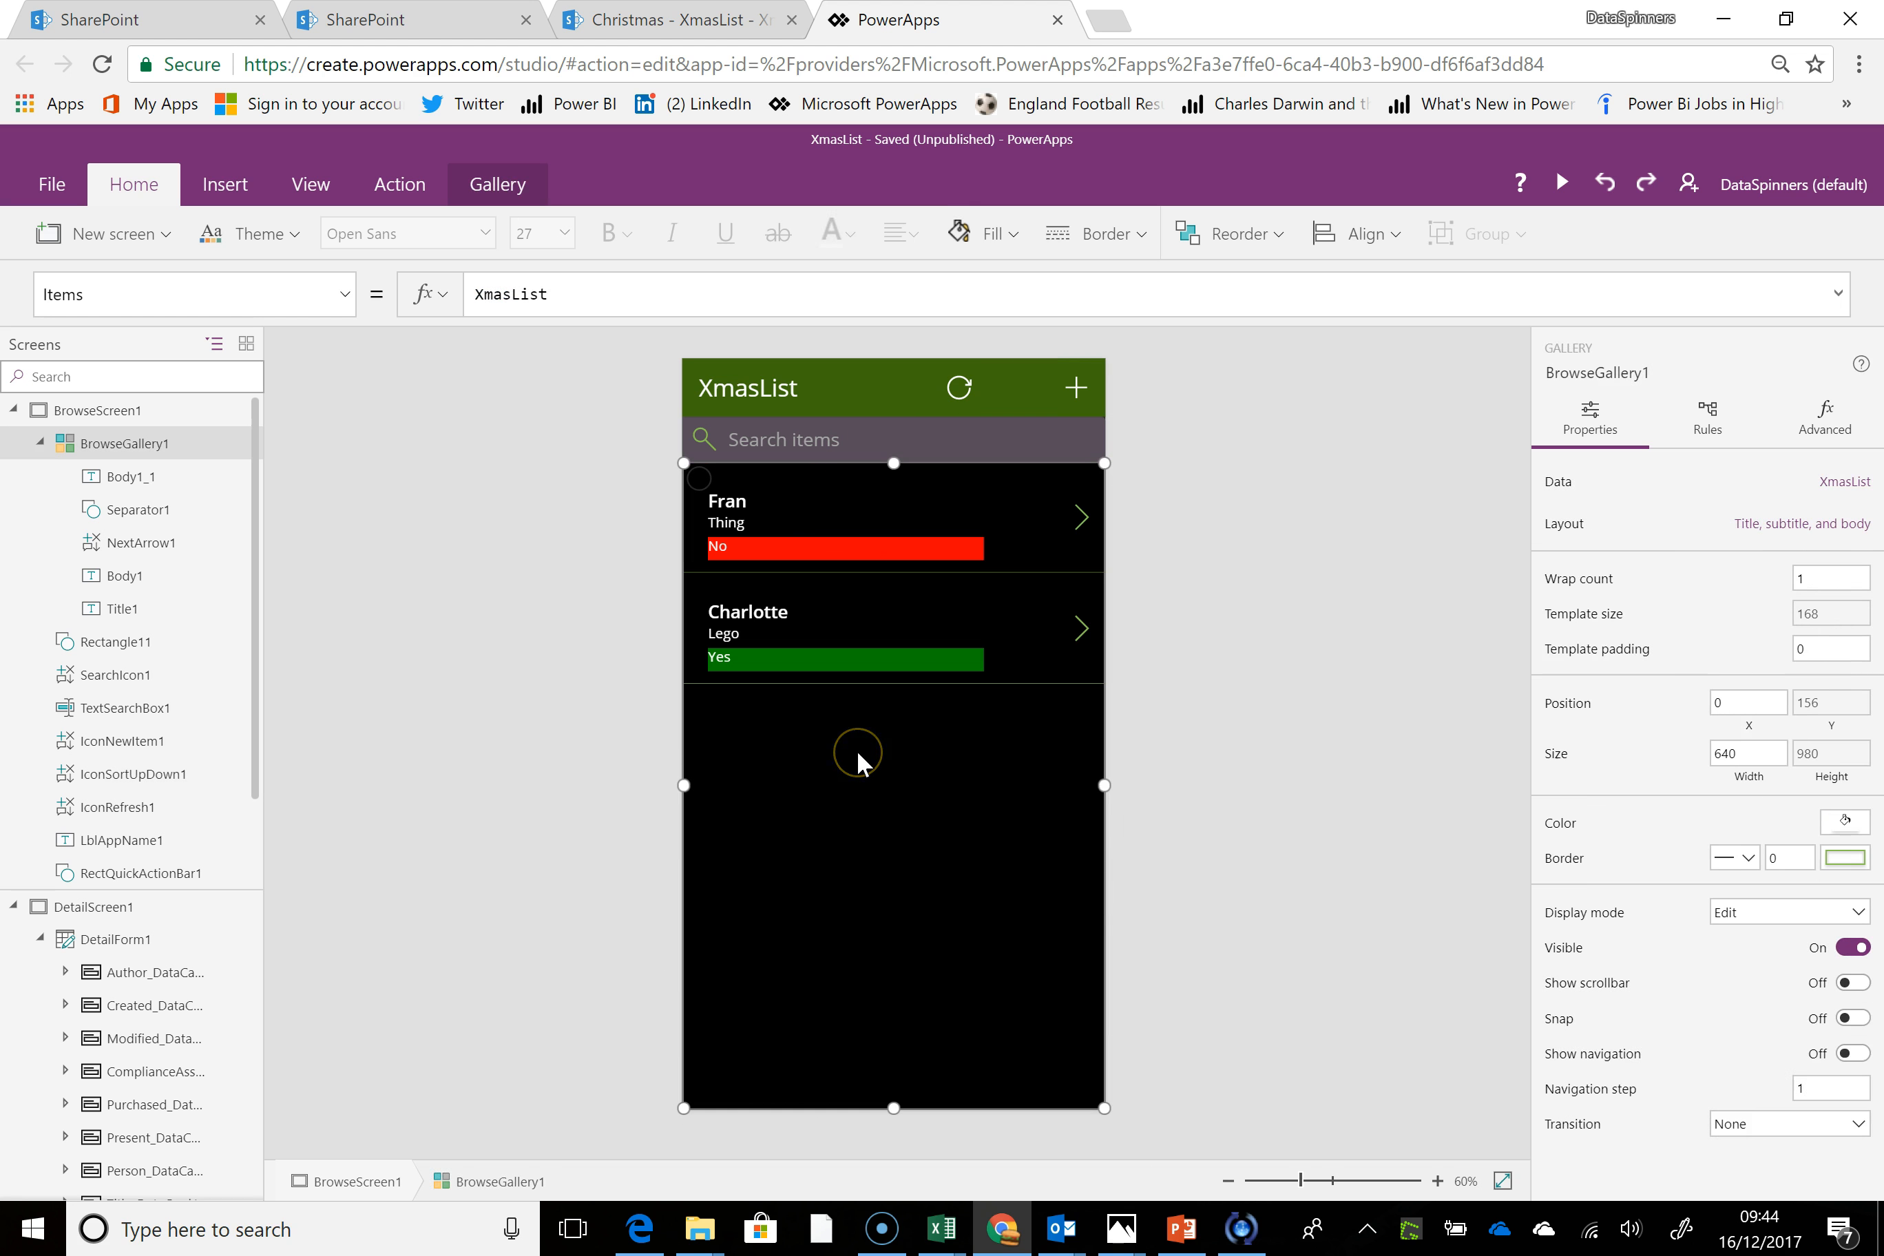
pyautogui.click(800, 446)
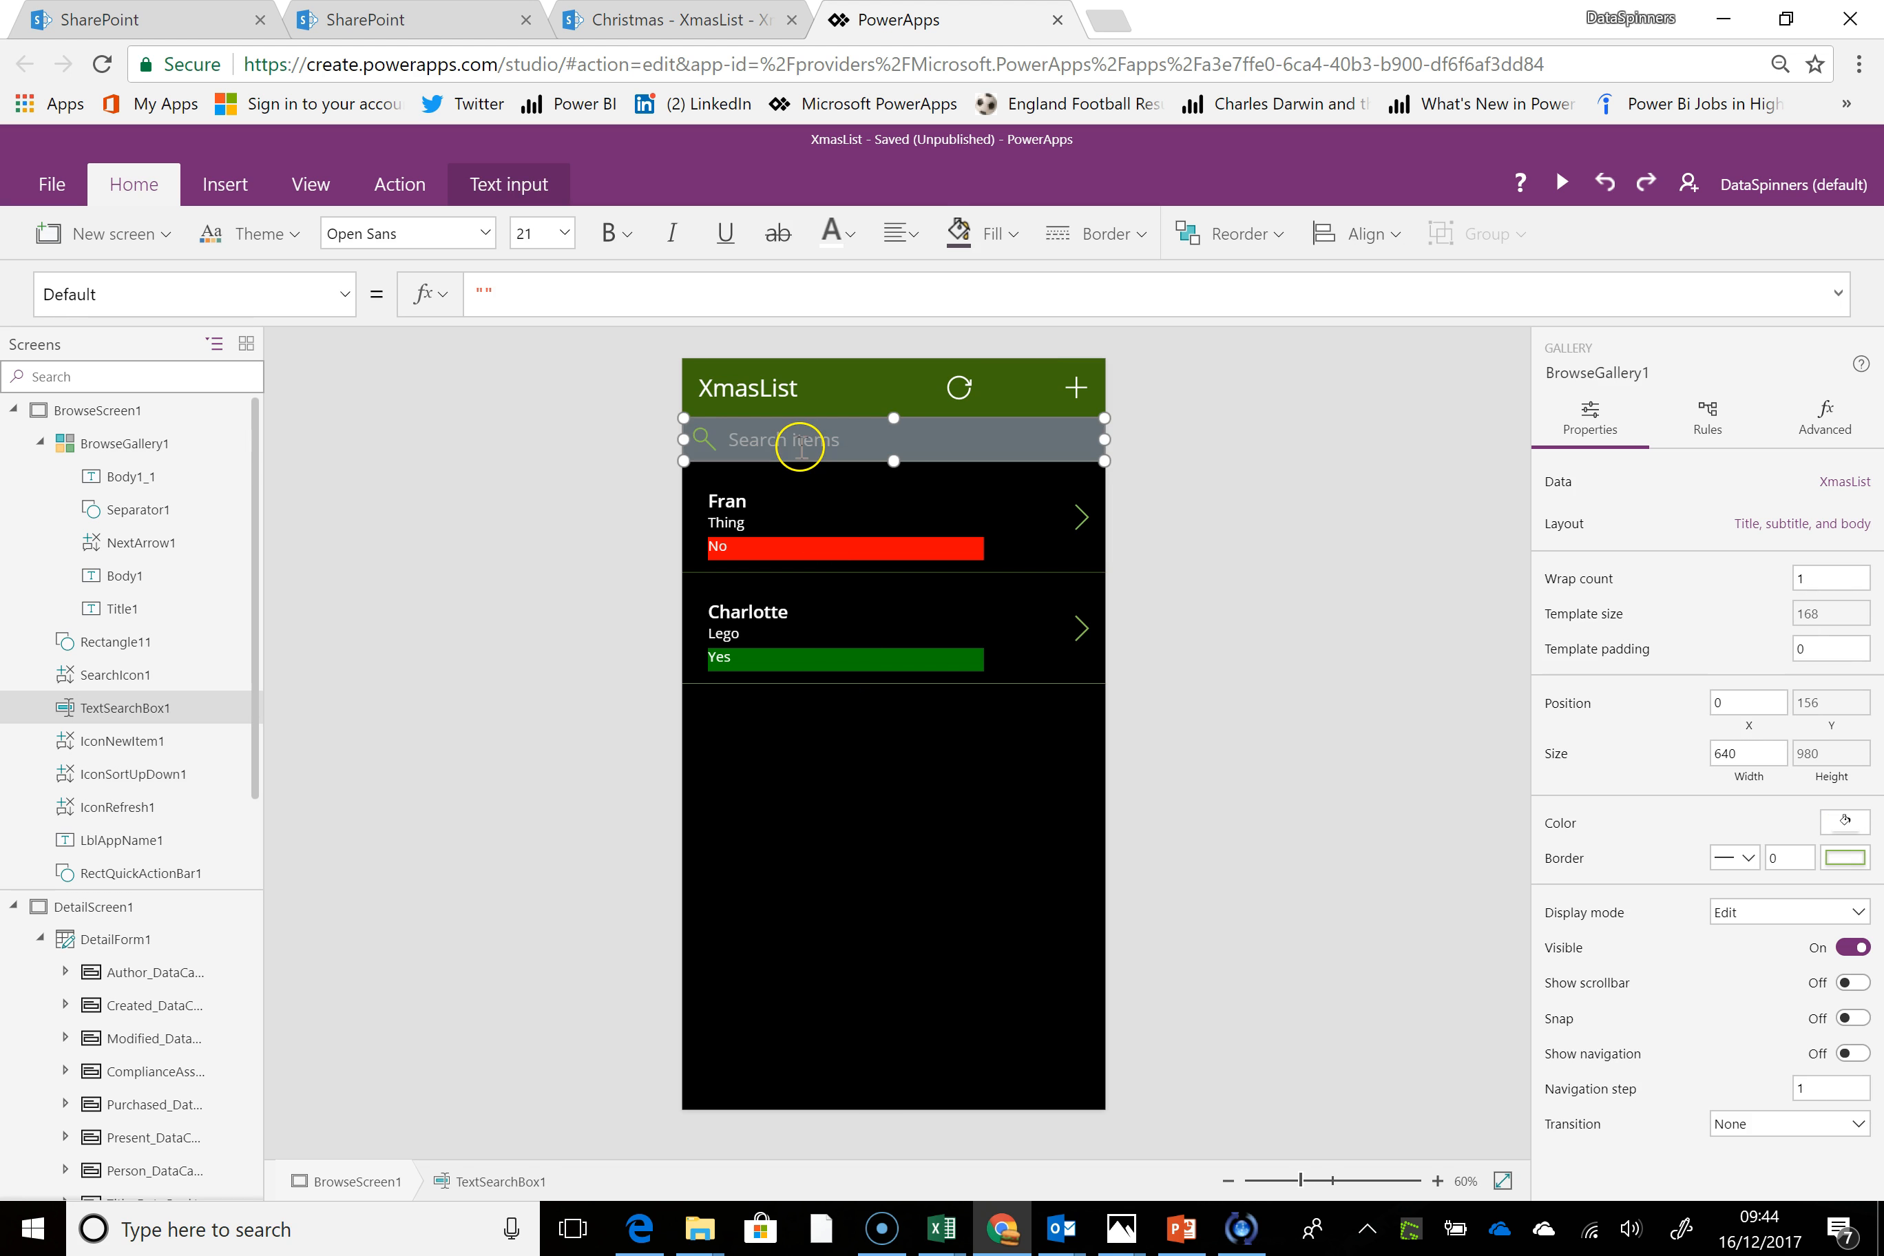
pyautogui.click(874, 822)
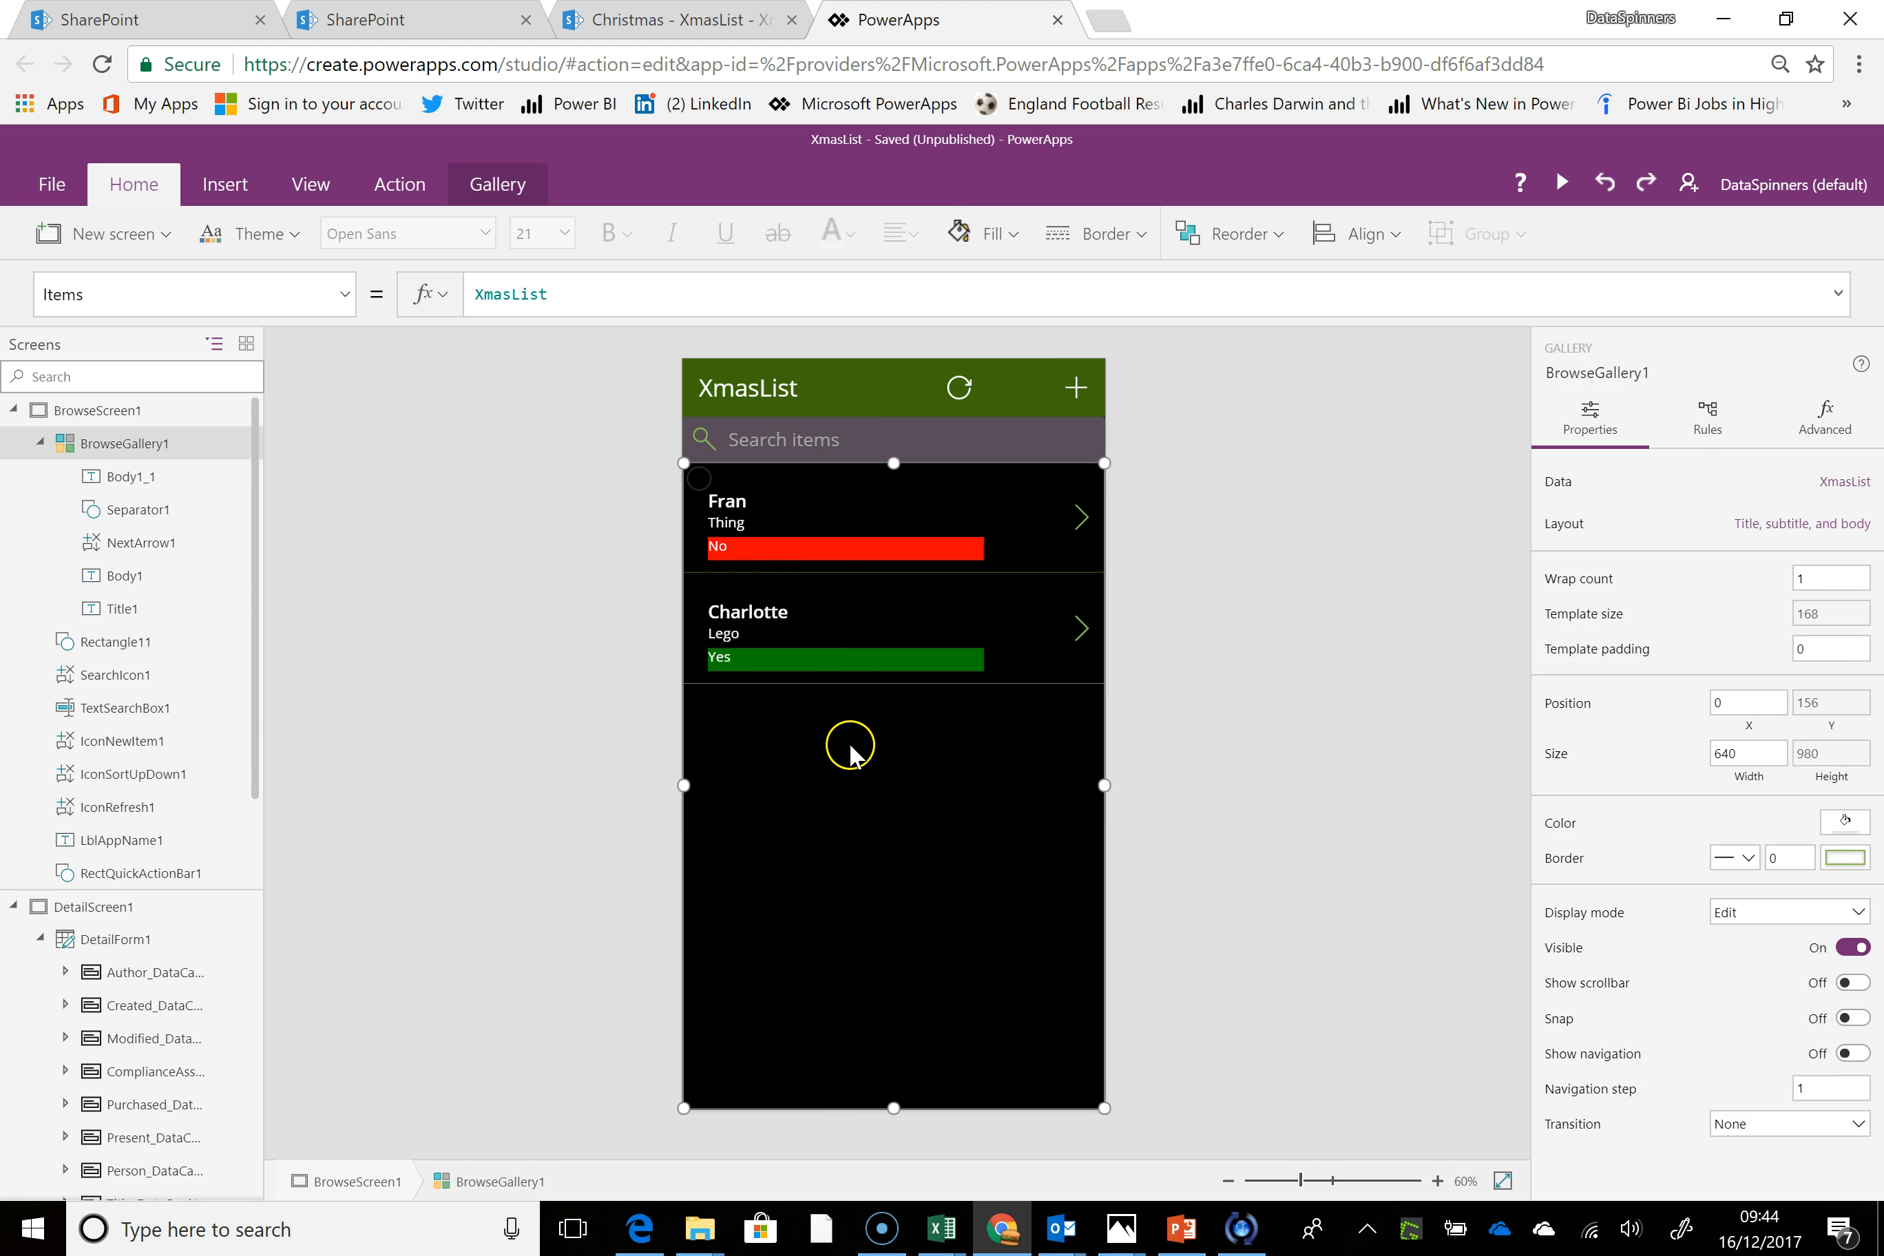
pyautogui.click(727, 501)
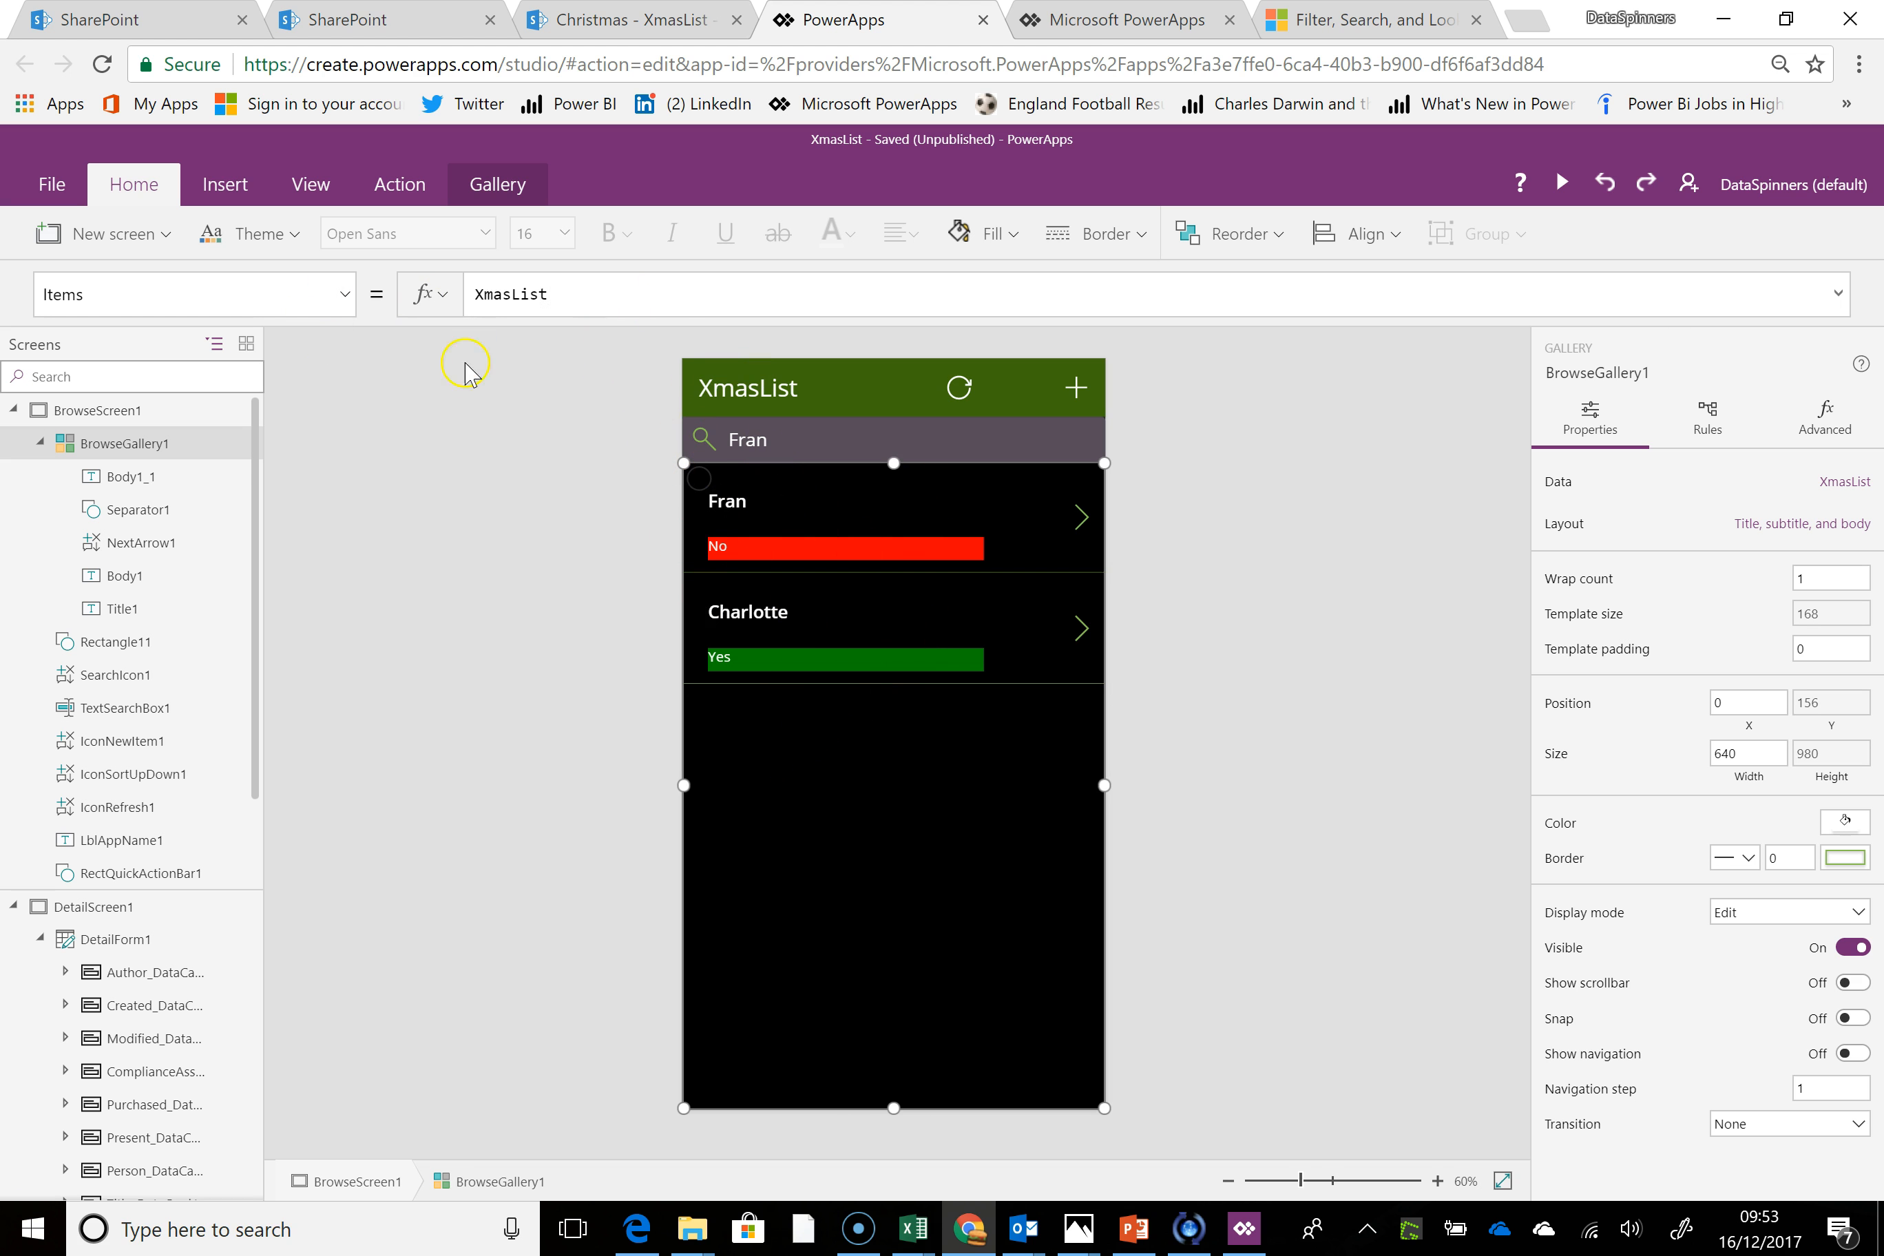
# Clear the name from the search box above the gallery and reselect BrowseGallery1
pyautogui.click(477, 293)
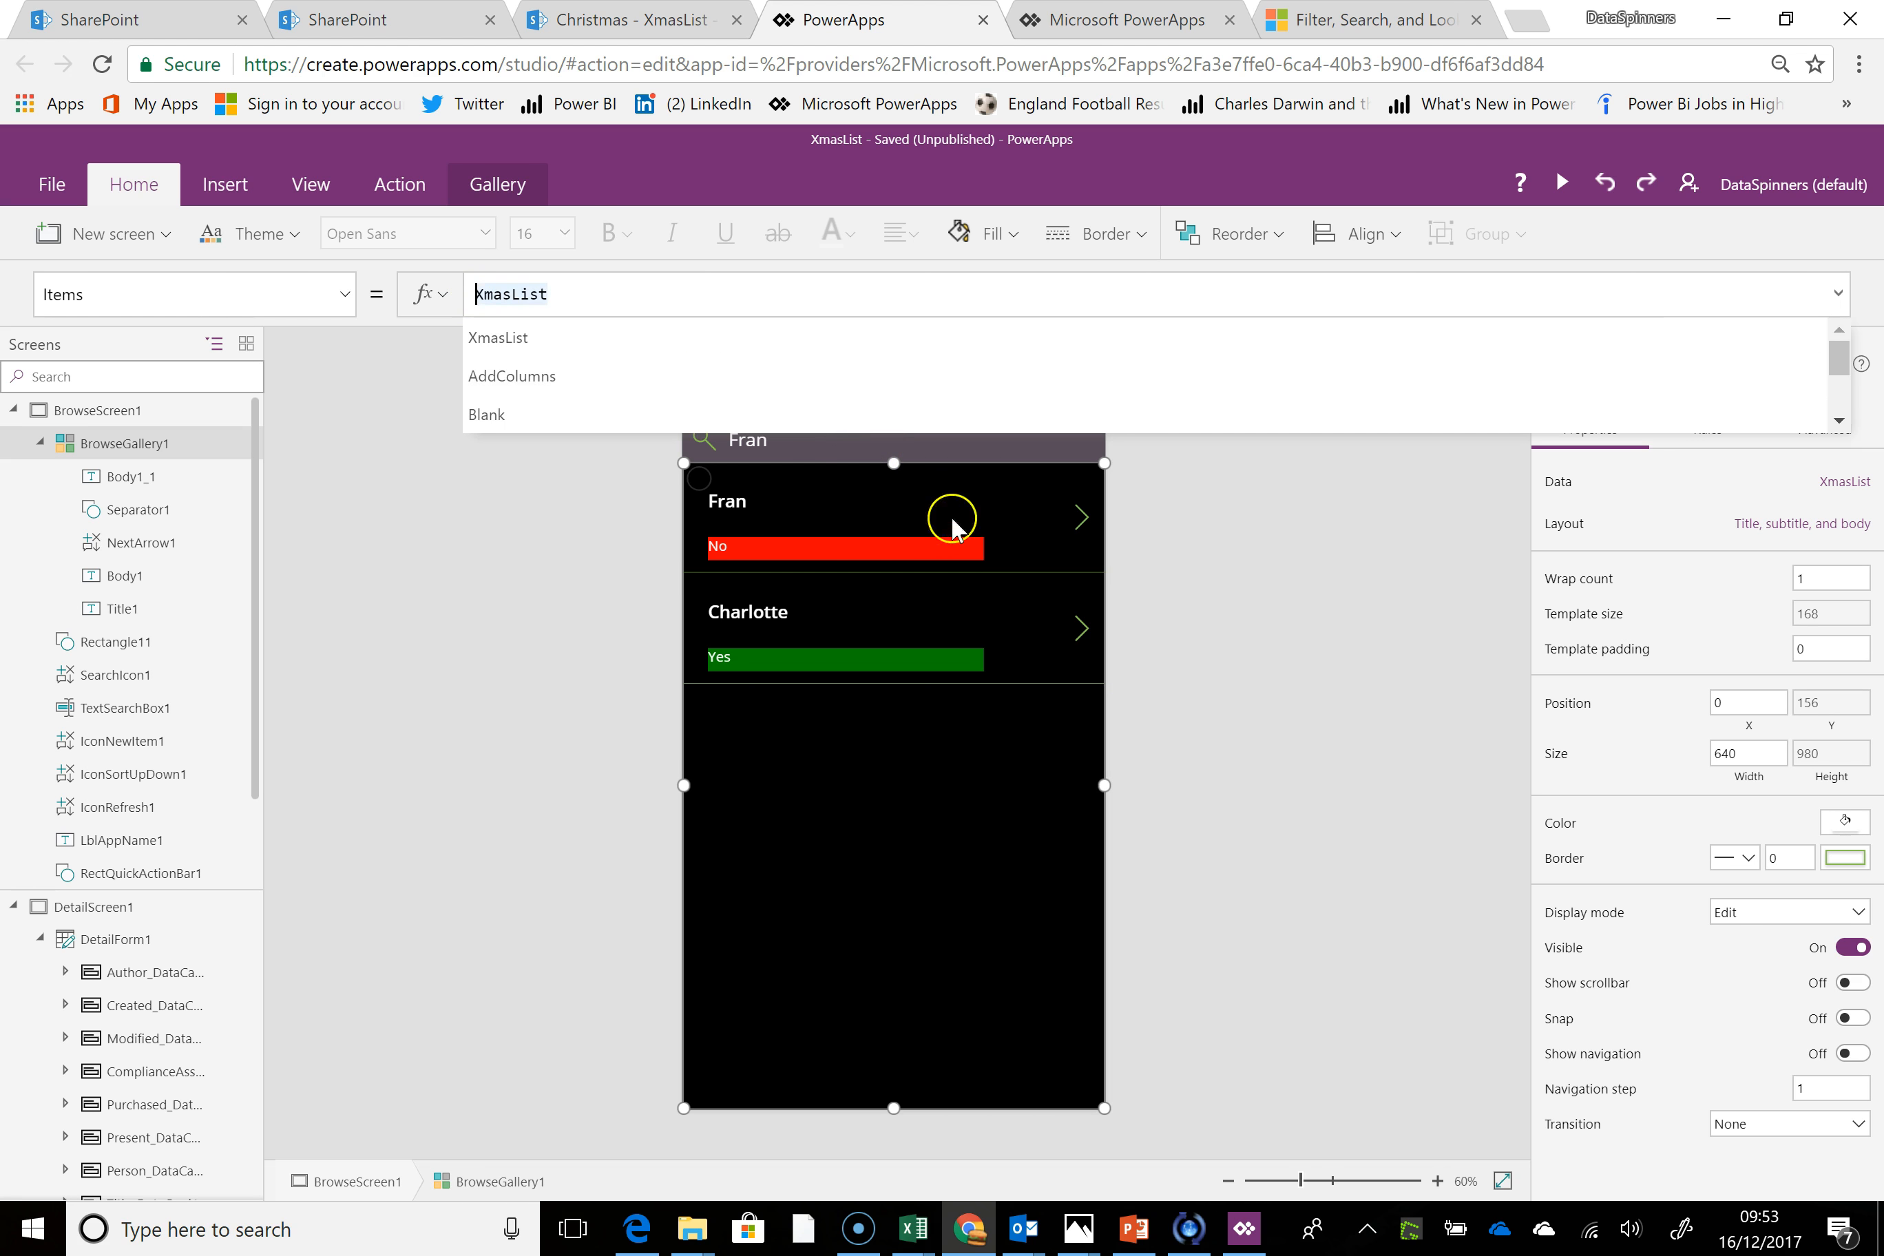
pyautogui.click(782, 827)
pyautogui.click(783, 445)
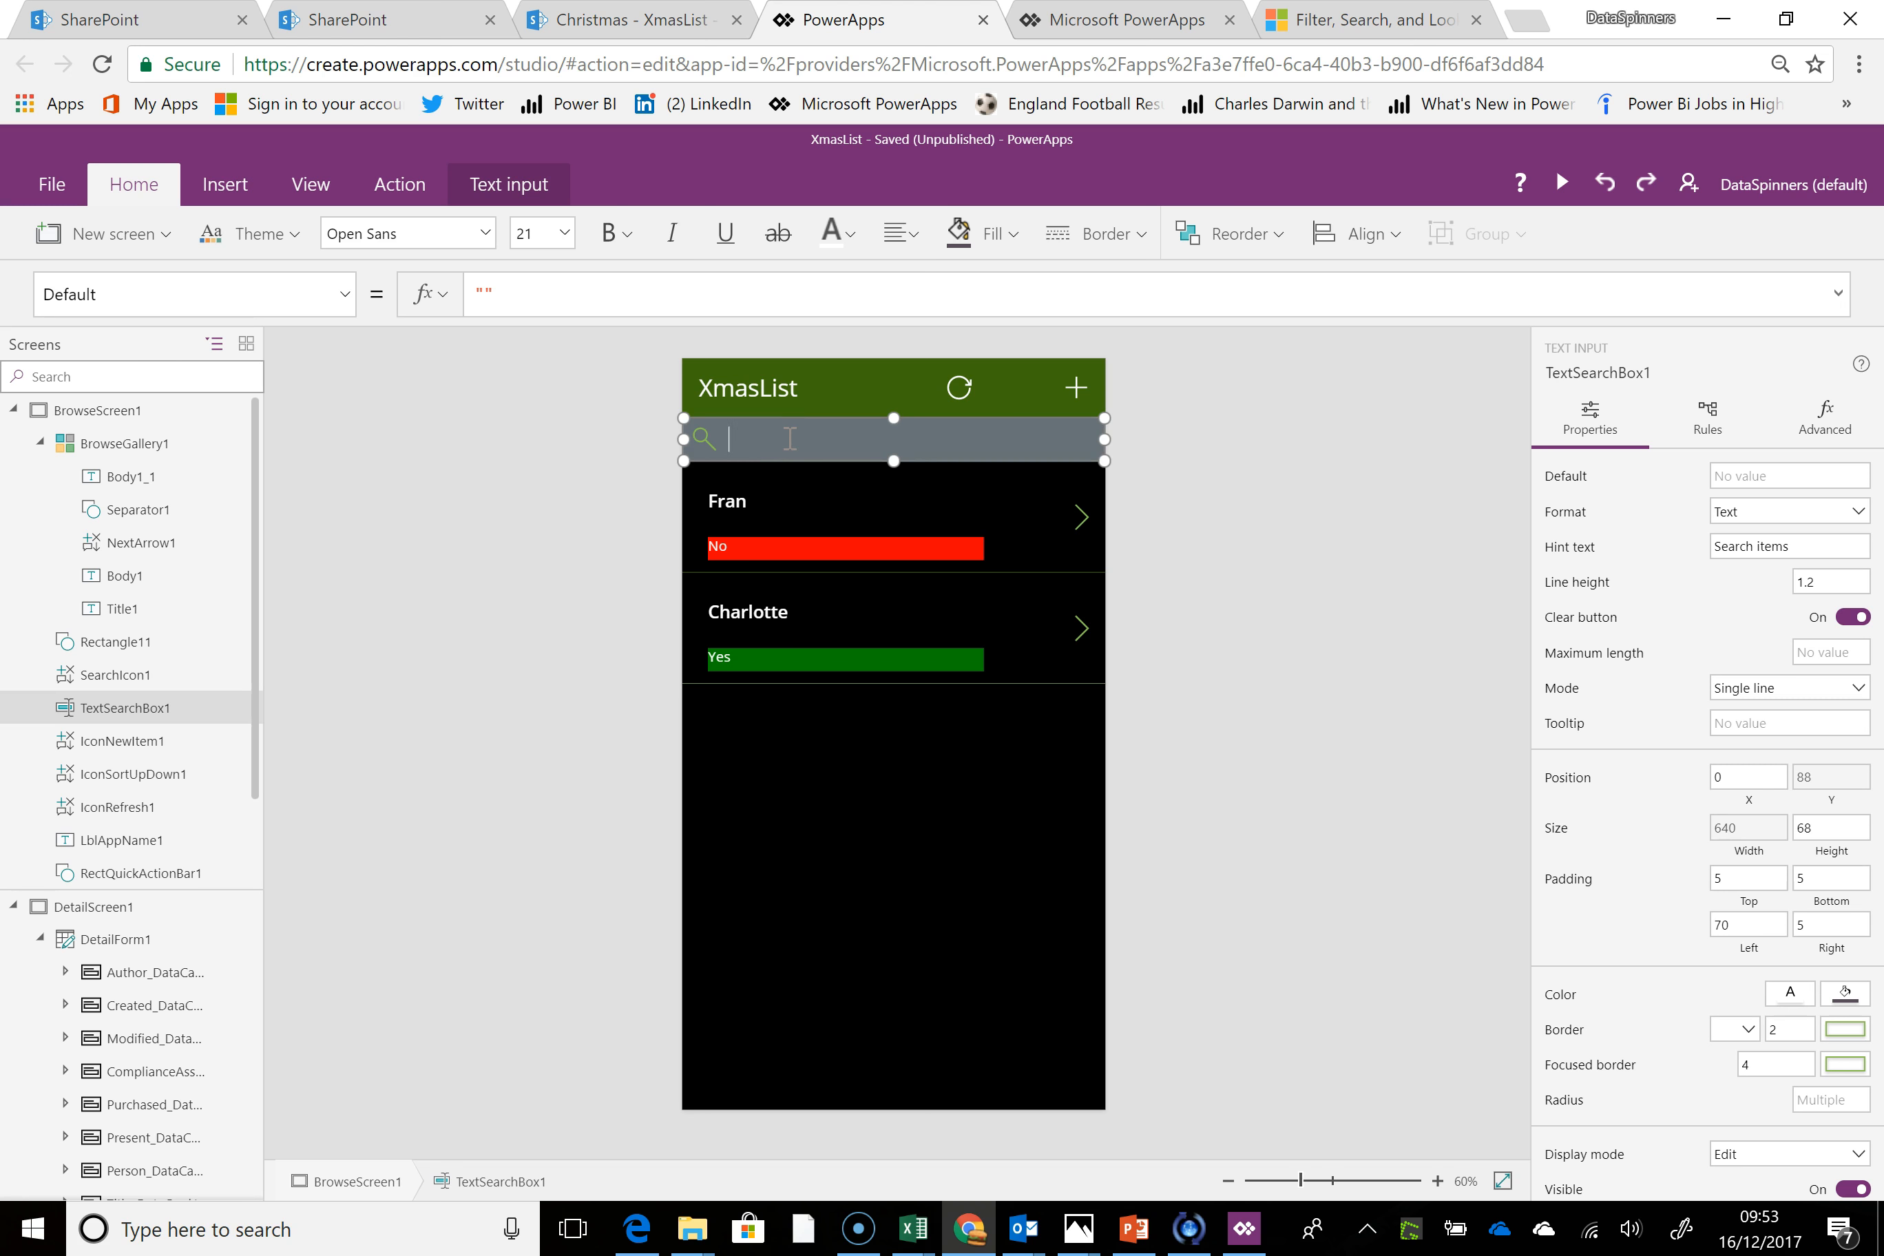
pyautogui.click(816, 764)
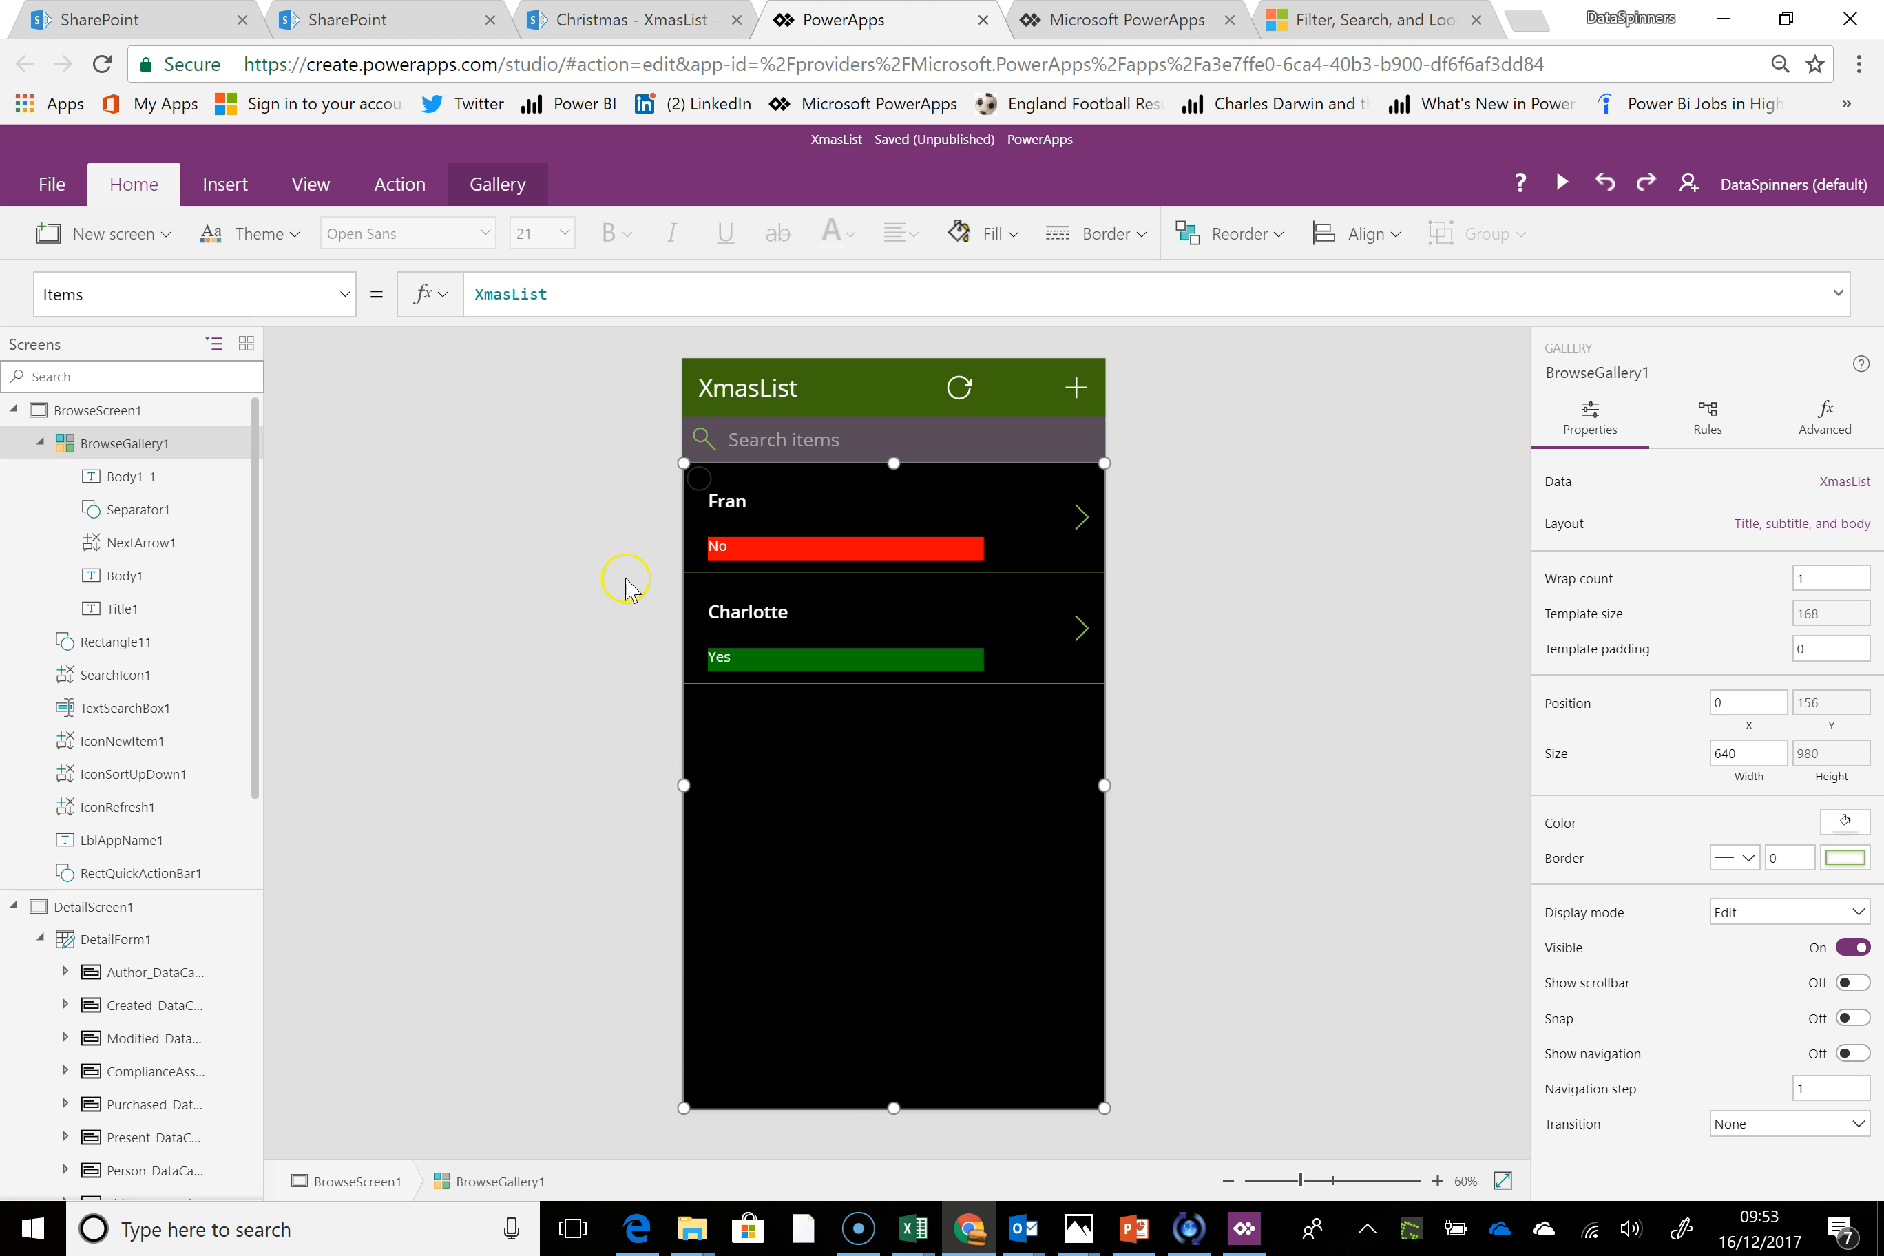
# Wrap XmasList in BrowseGallery1's Items formula with a Filter function whose condition starts with Person.Value=
pyautogui.click(477, 294)
pyautogui.write('Filter(')
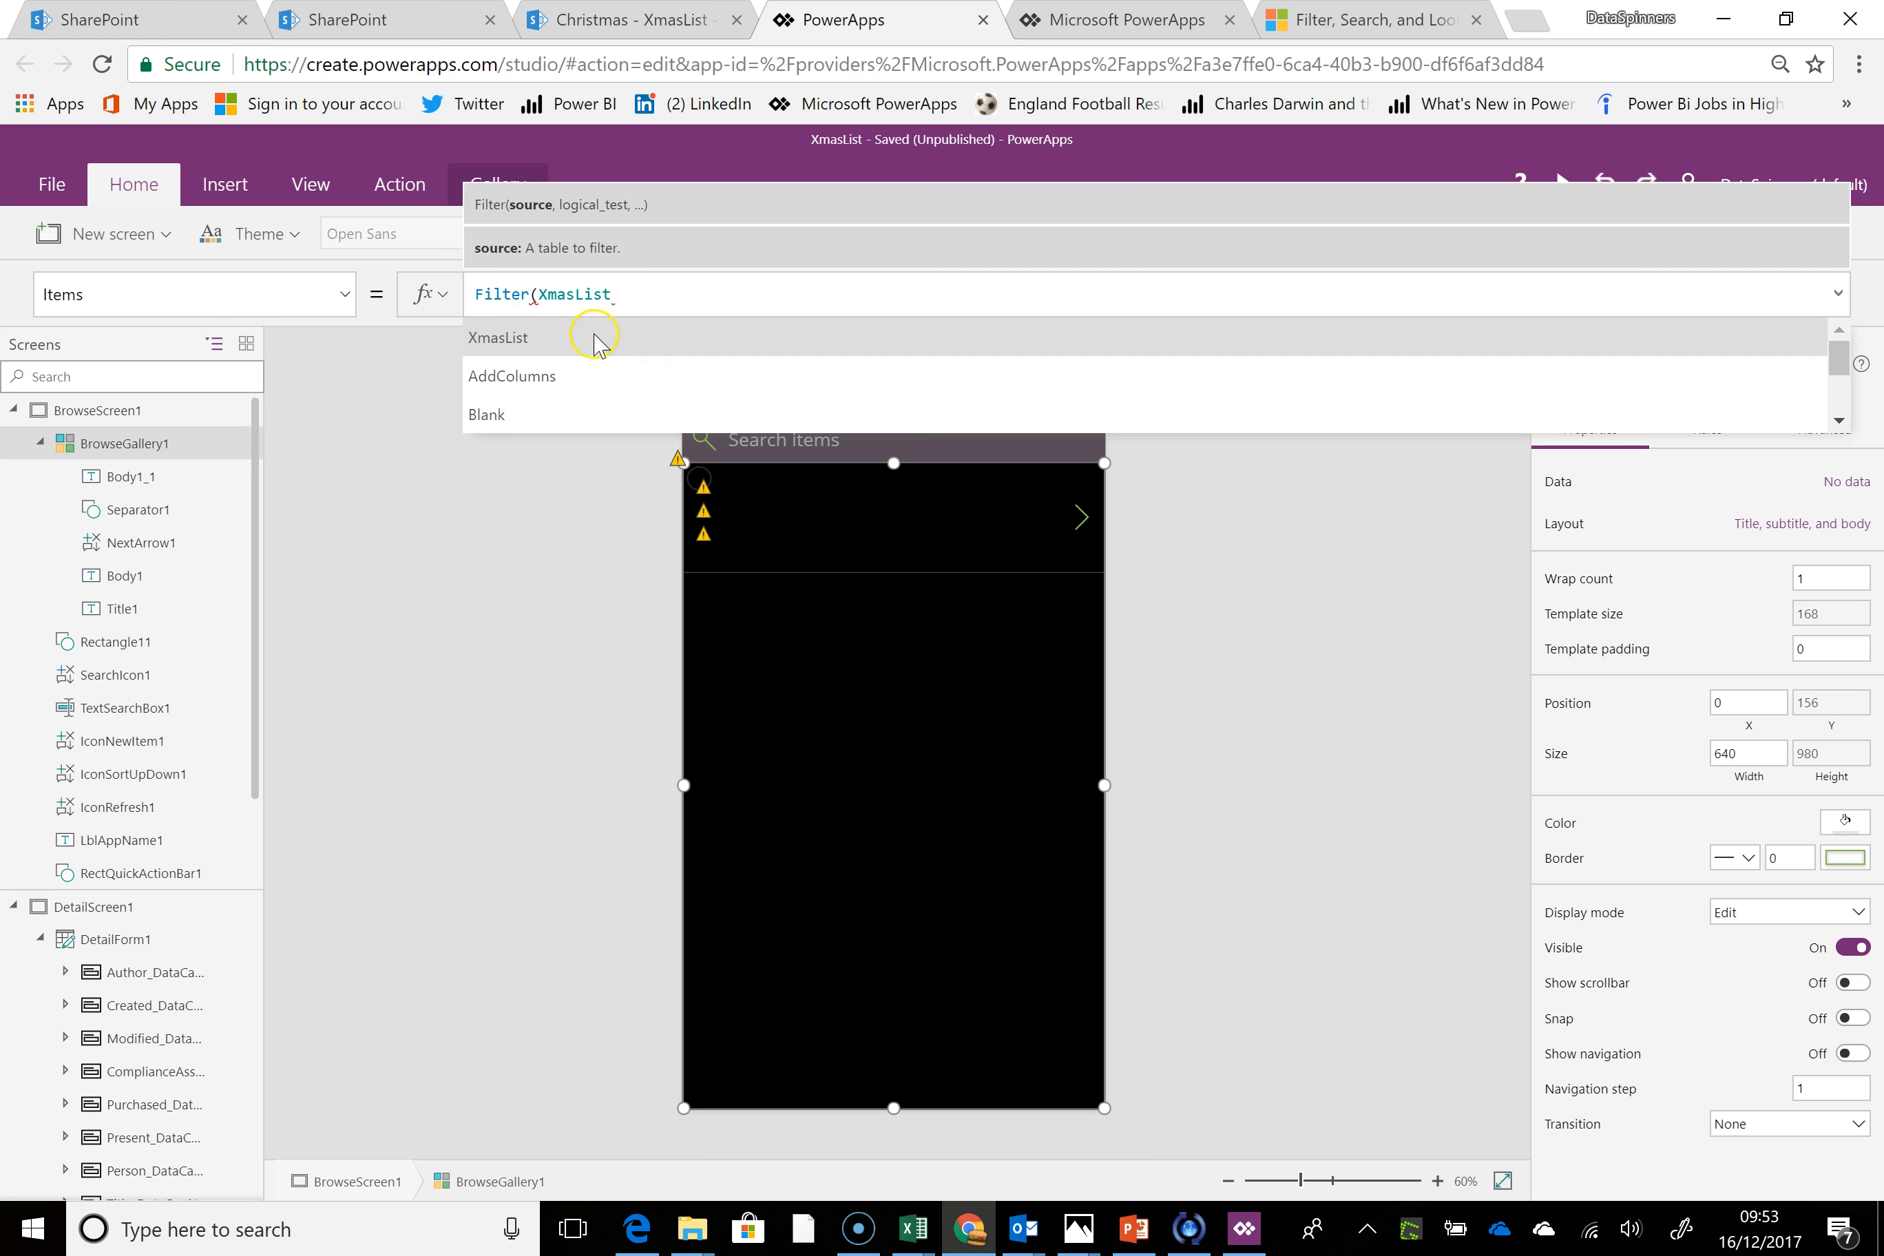
pyautogui.click(641, 298)
pyautogui.write(',')
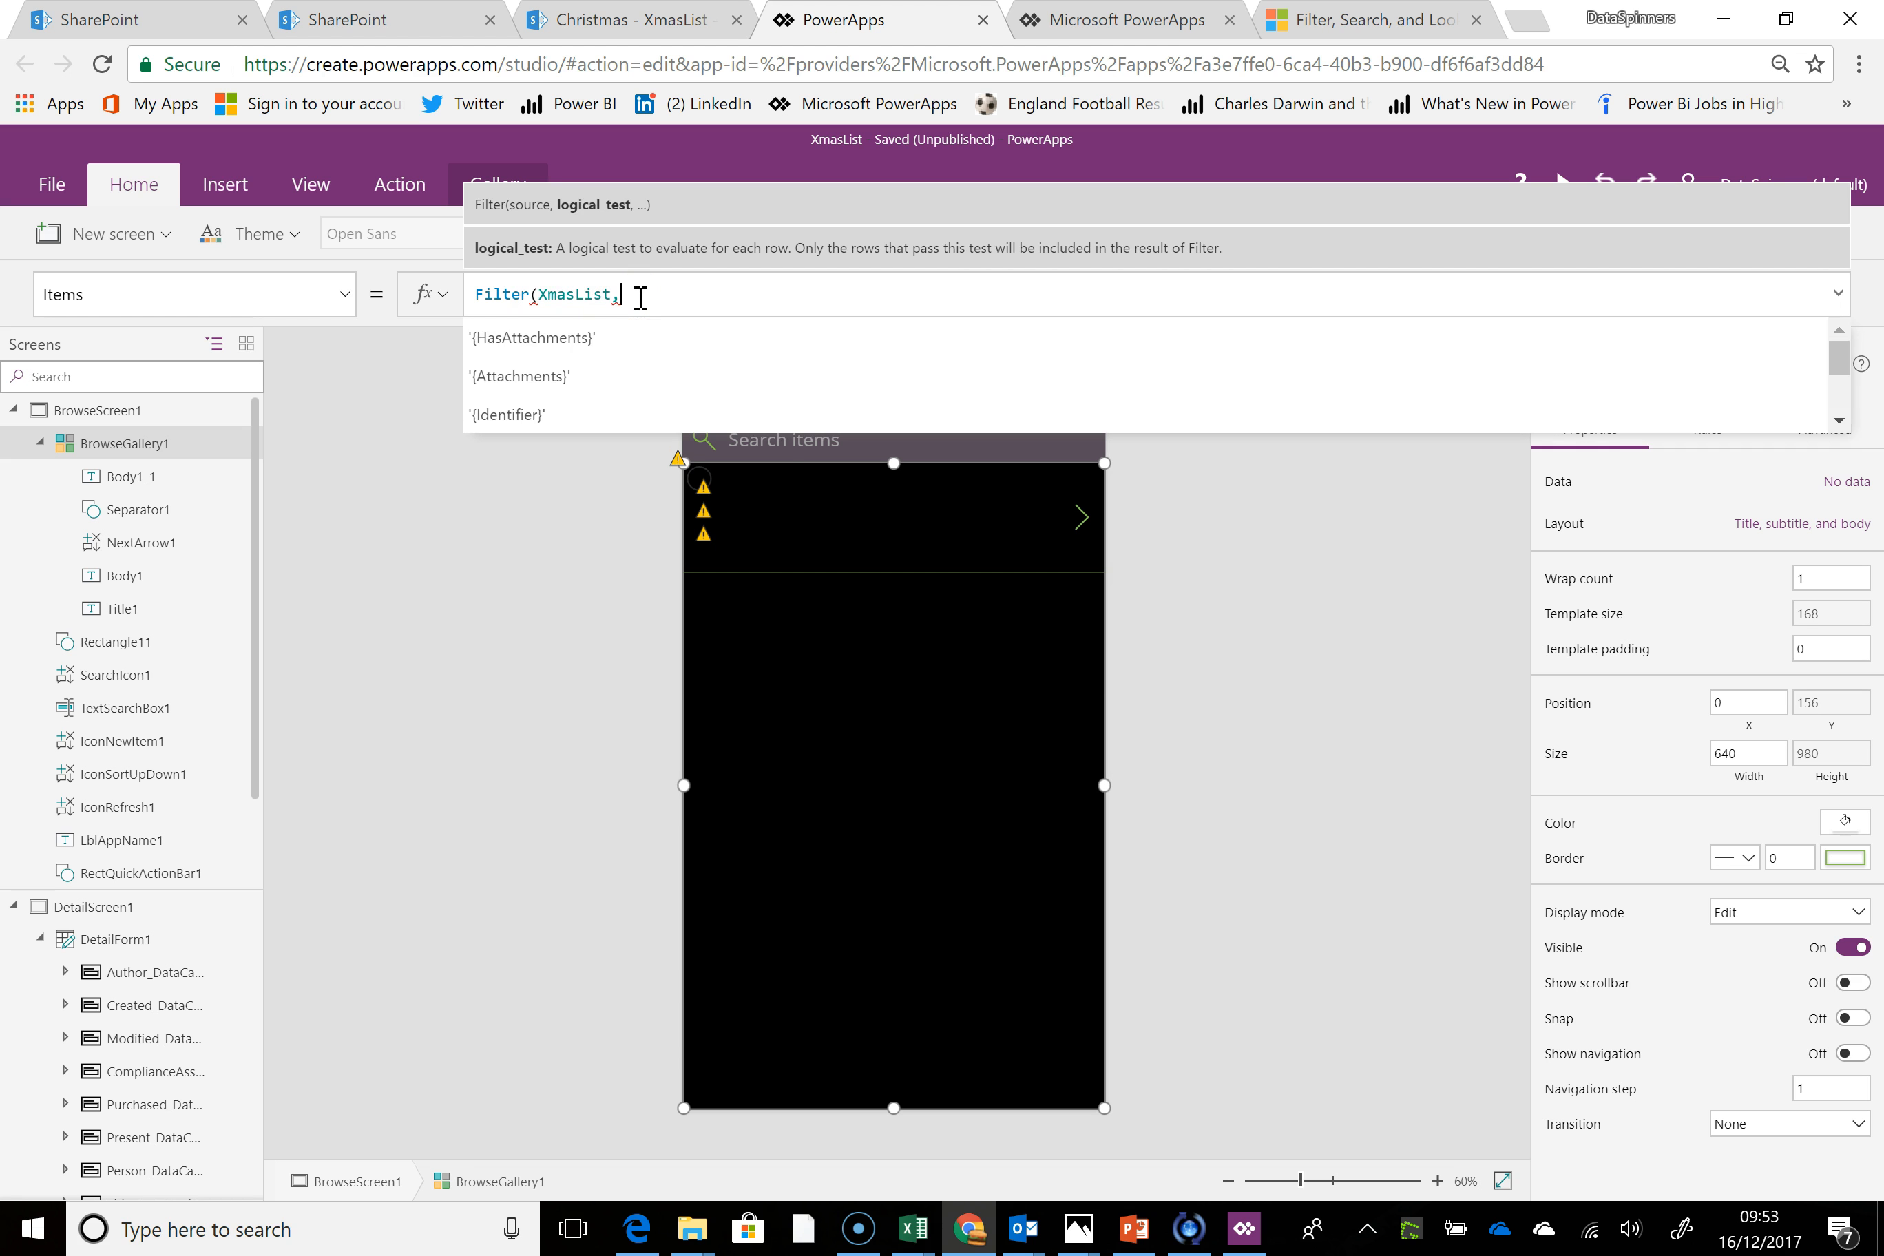
pyautogui.write('Person')
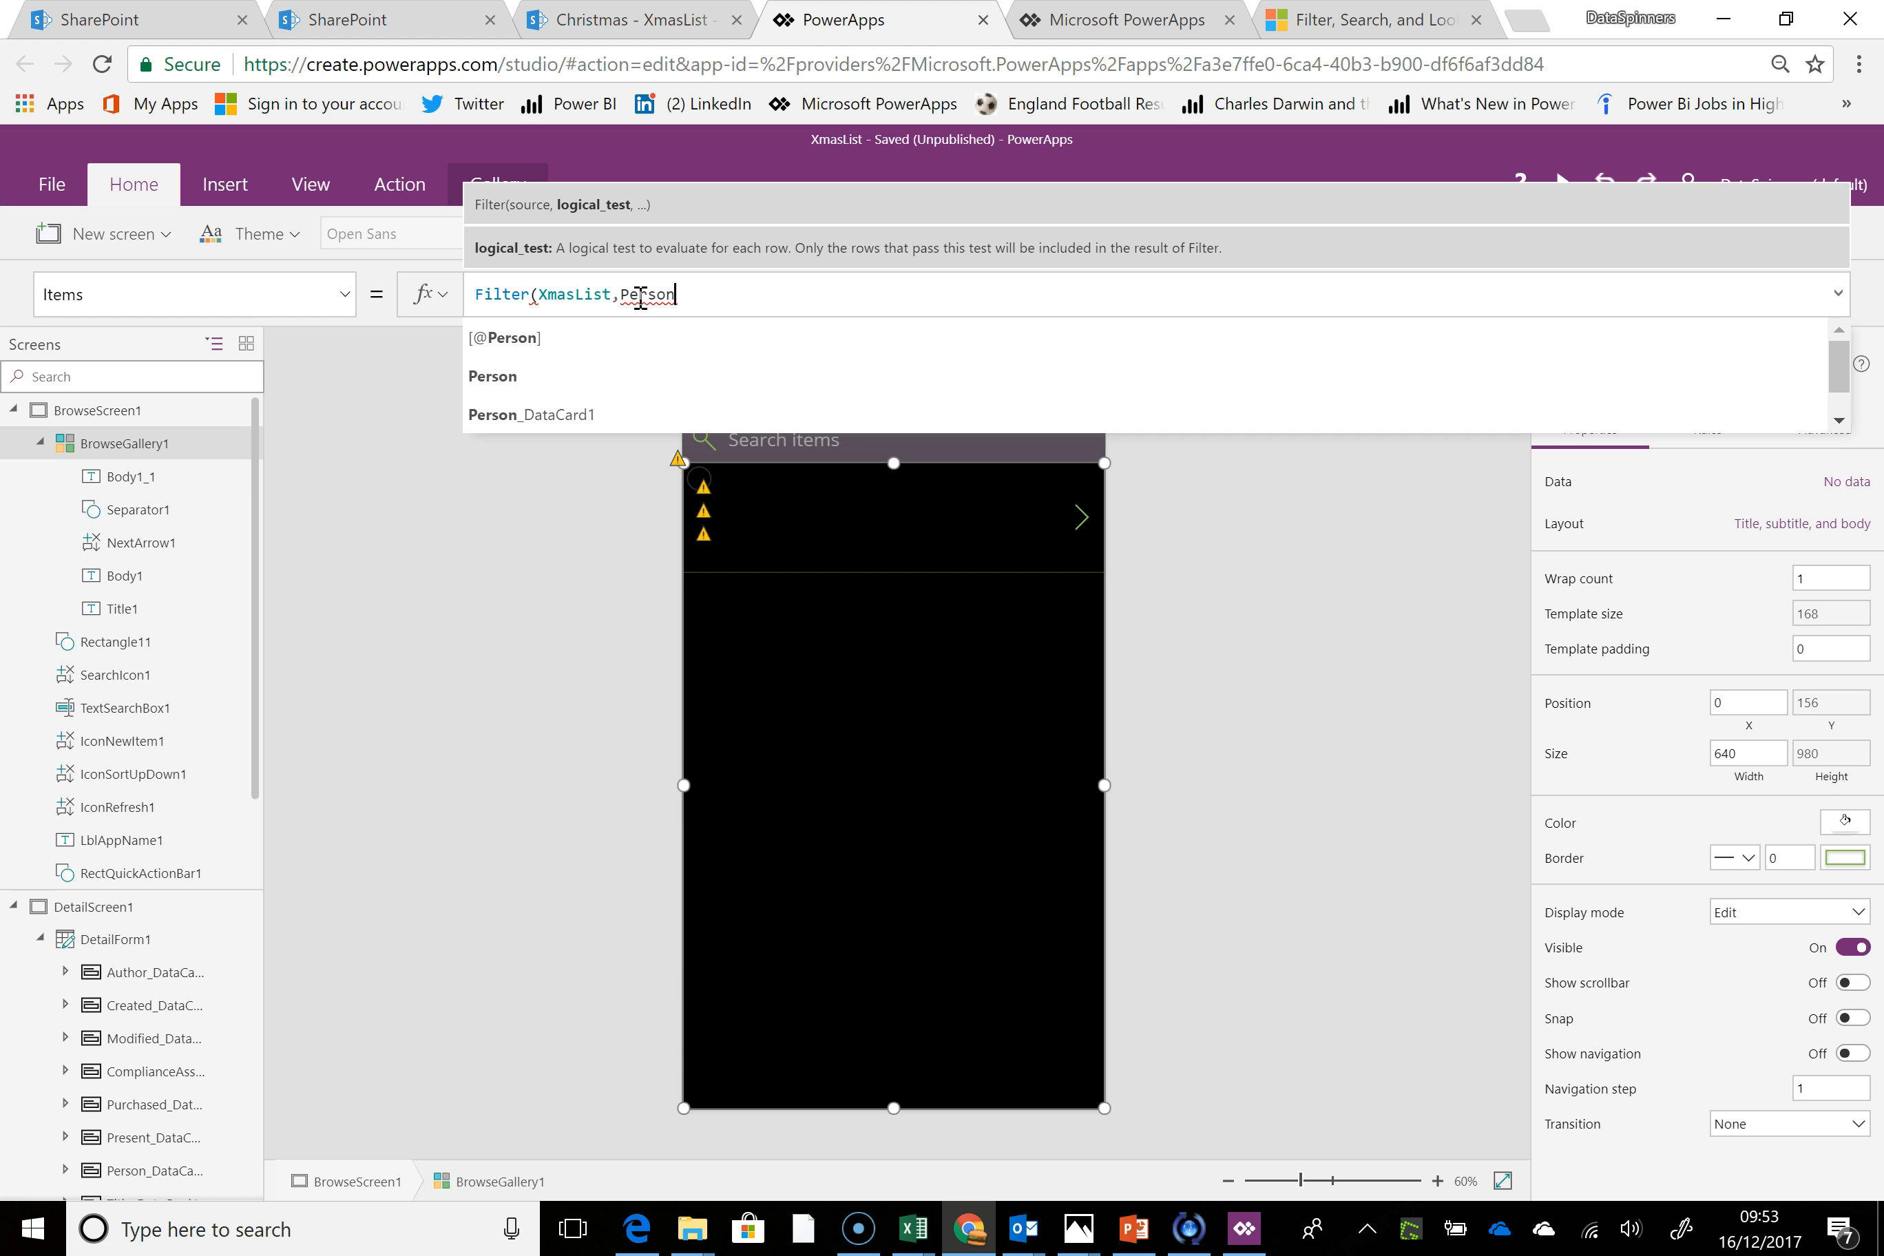
pyautogui.write('.Value=')
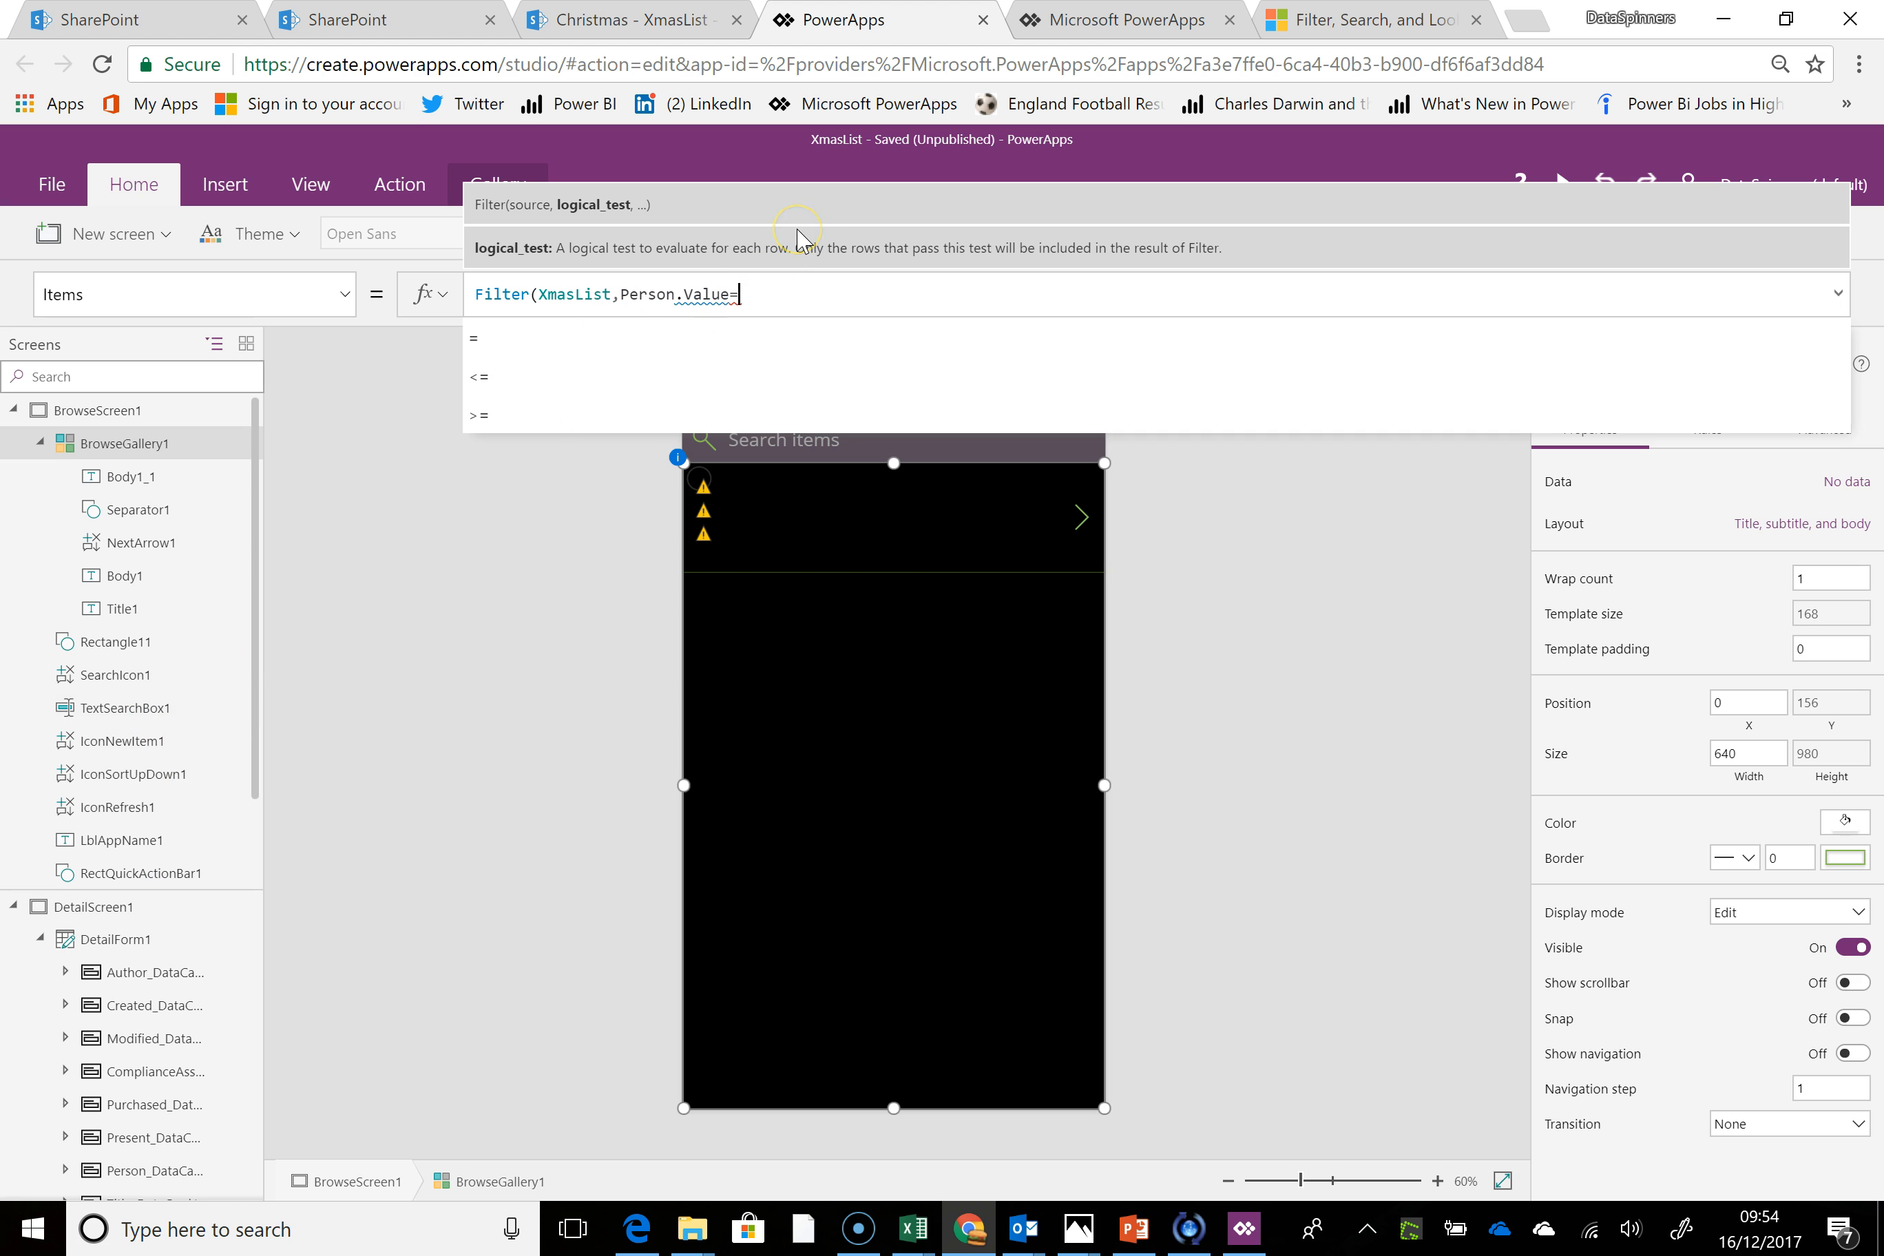
# Complete the Filter condition by comparing Person.Value with TextSearchBox1.Text and close the formula
pyautogui.write('texts')
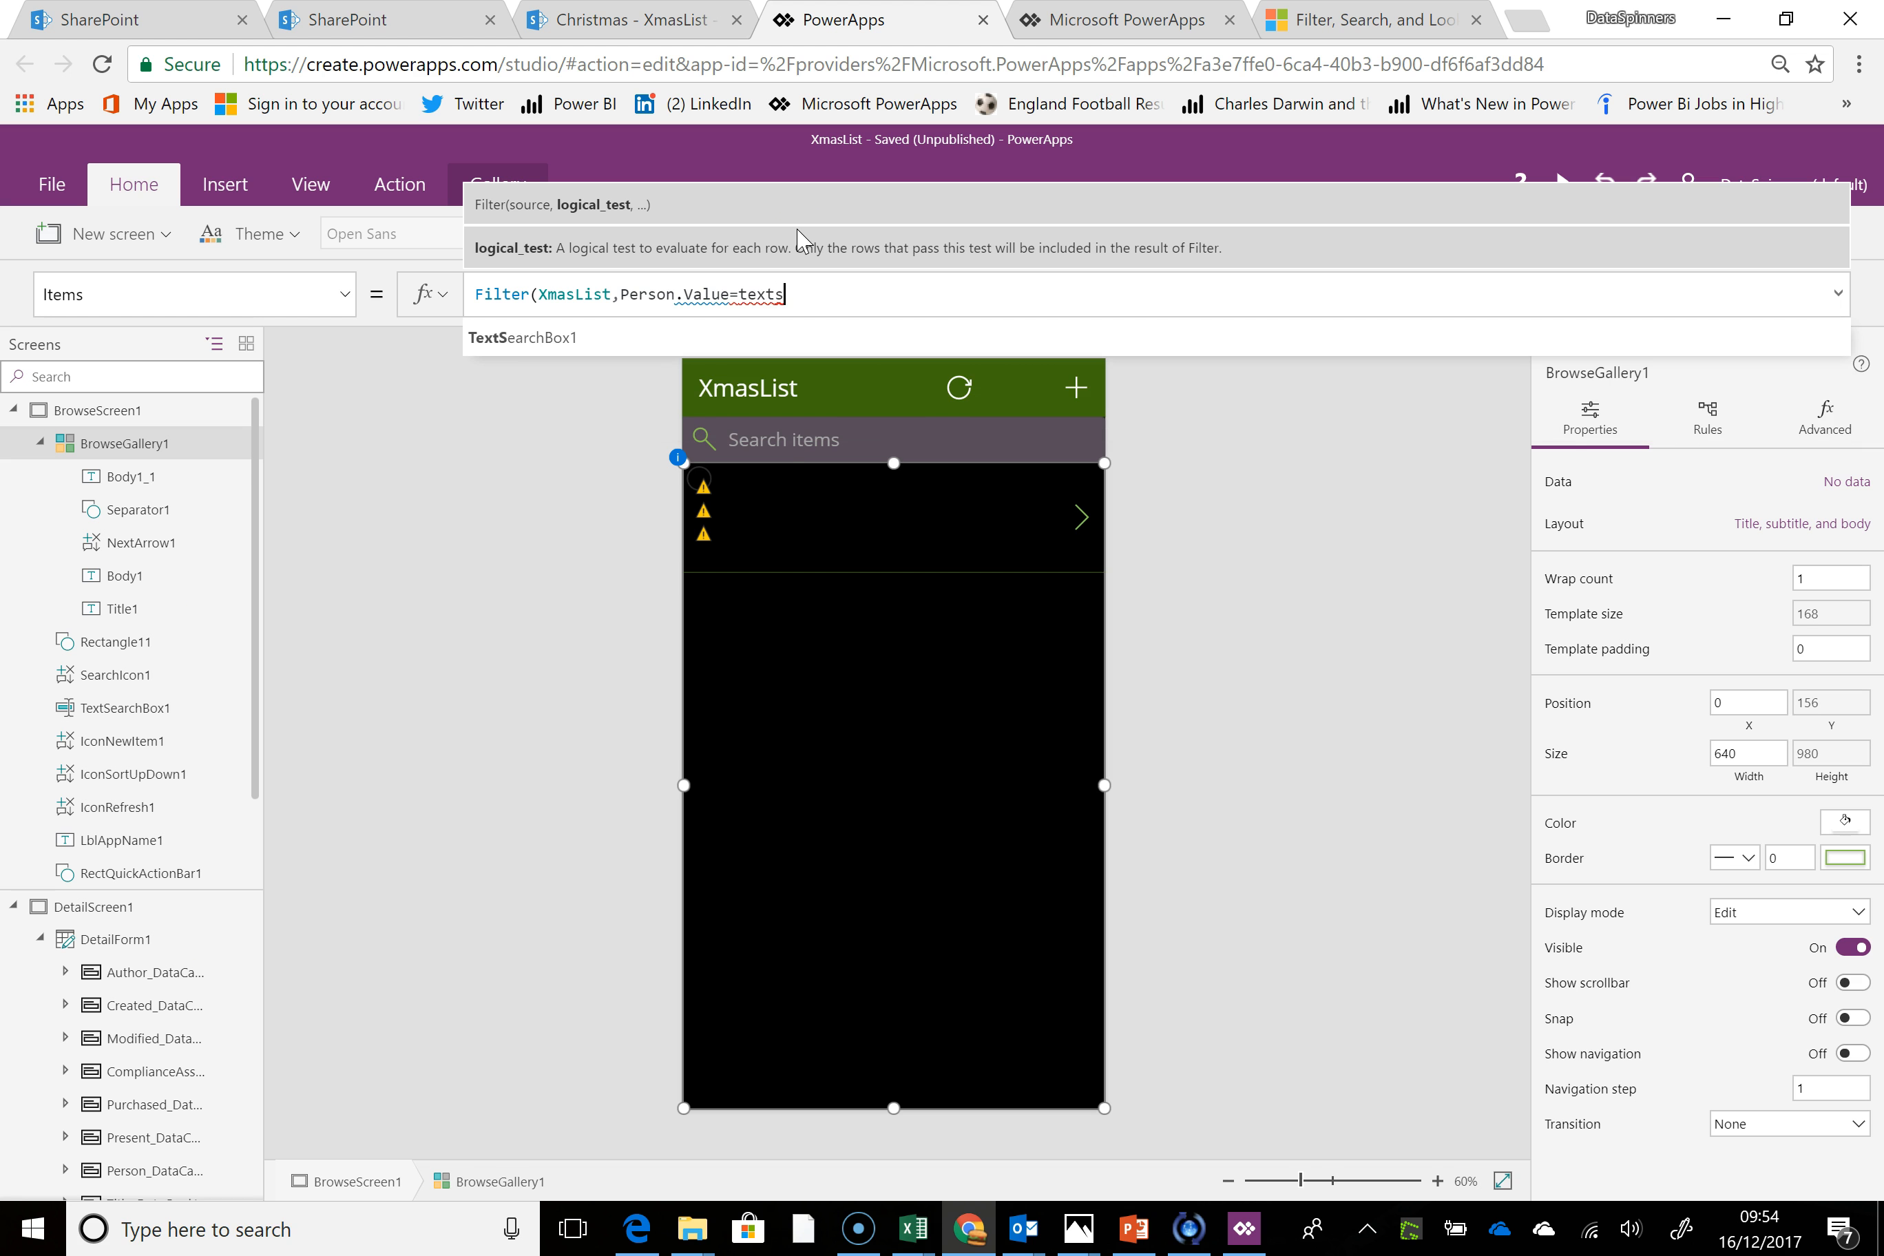
pyautogui.click(584, 339)
pyautogui.write('.')
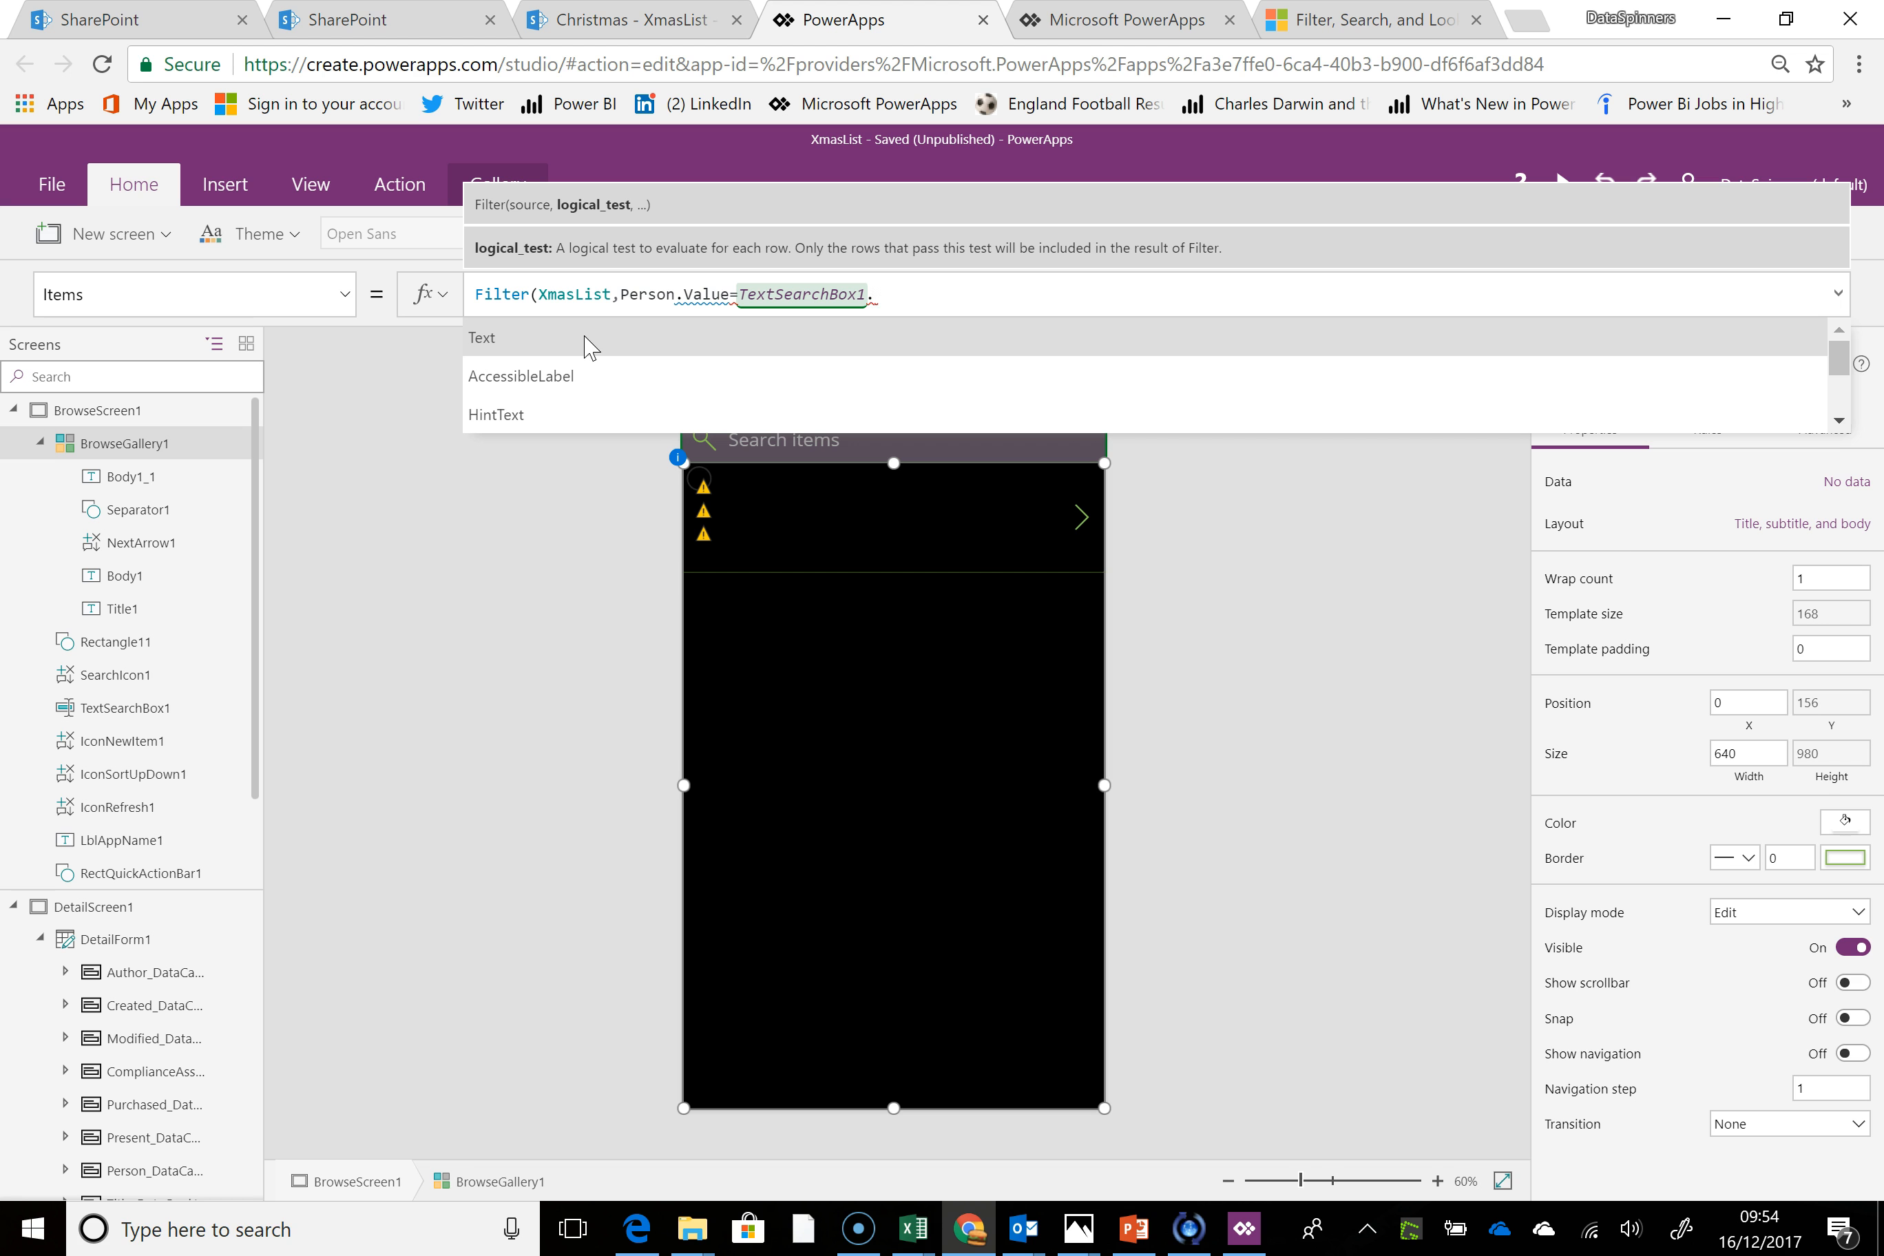
pyautogui.click(585, 338)
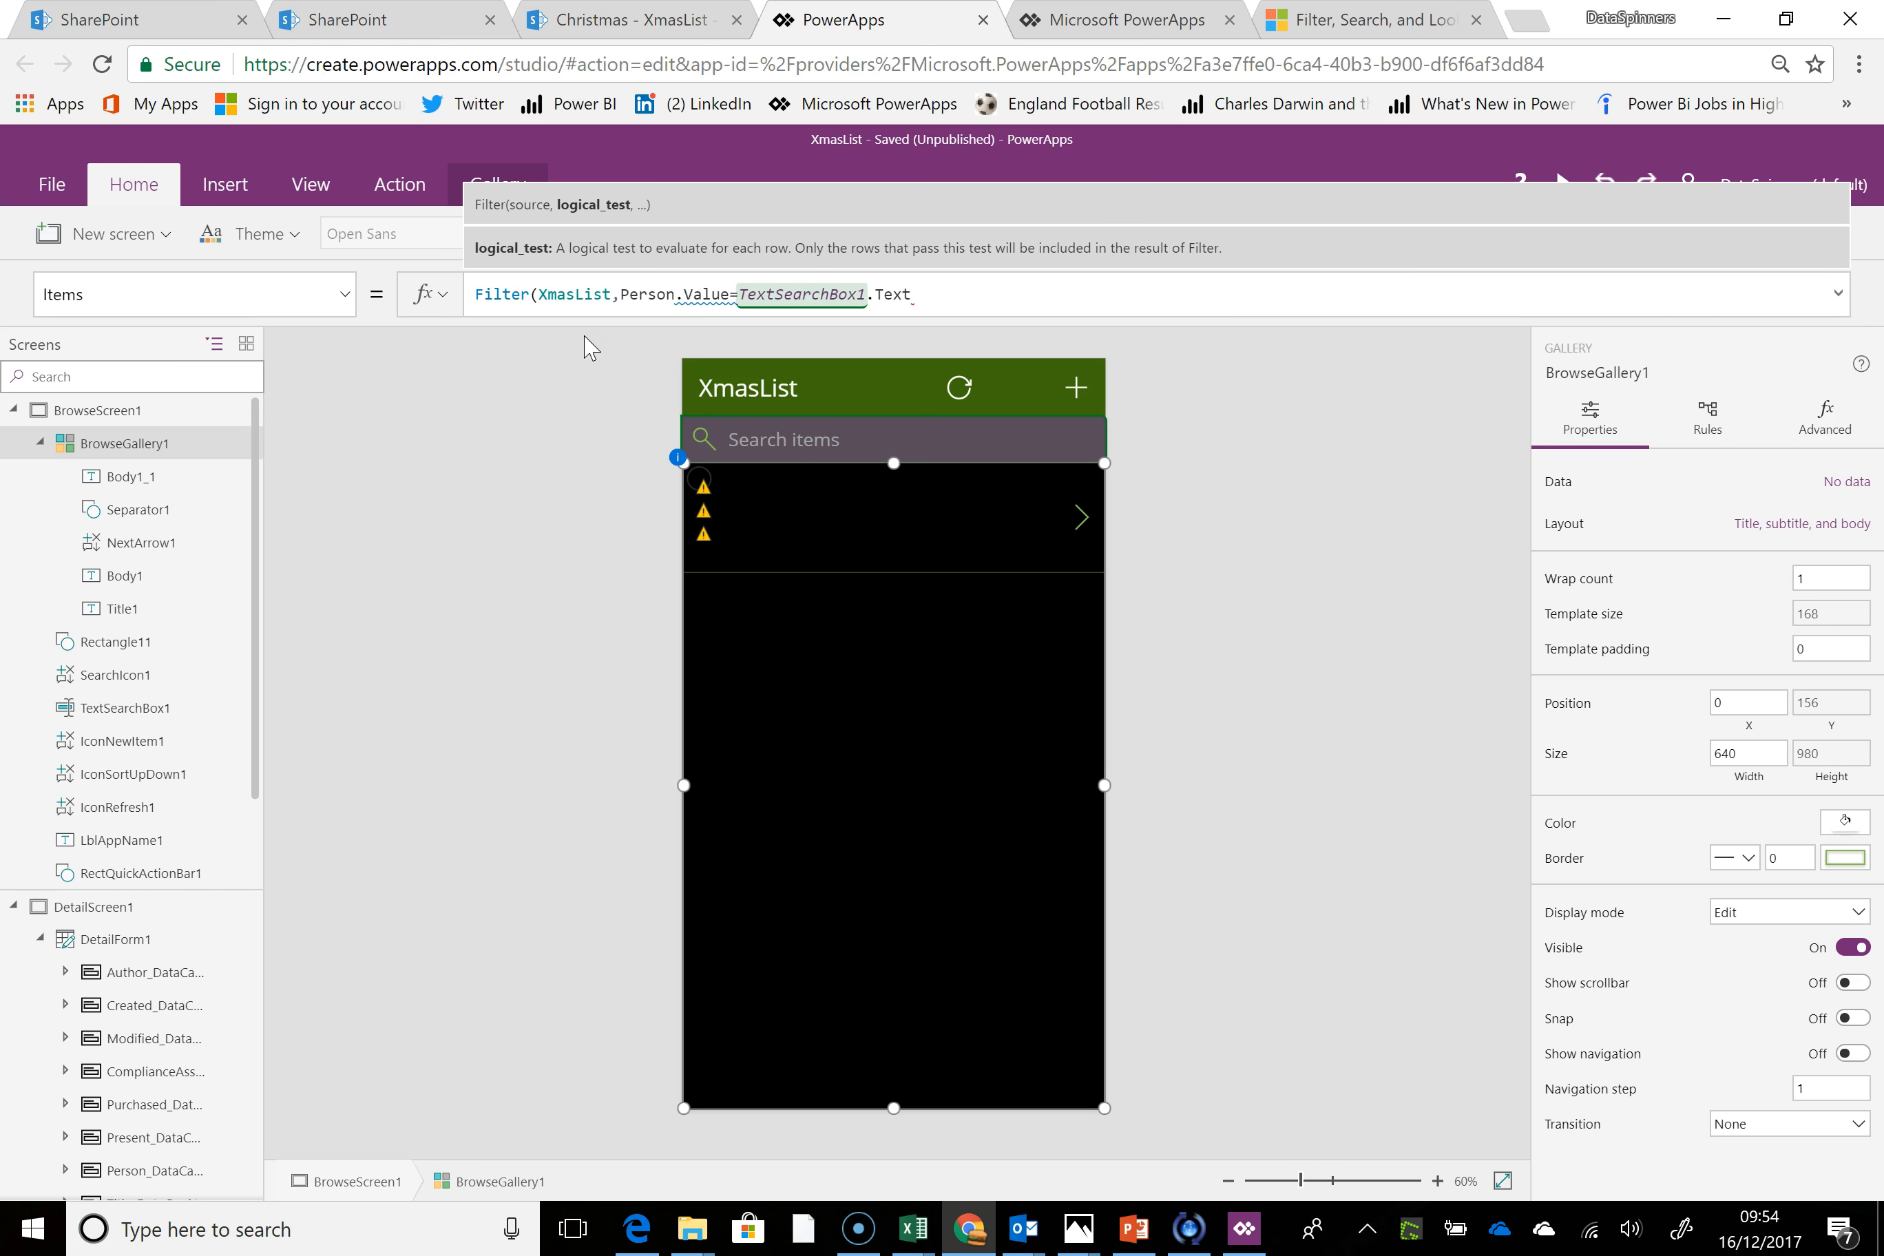
pyautogui.write(')')
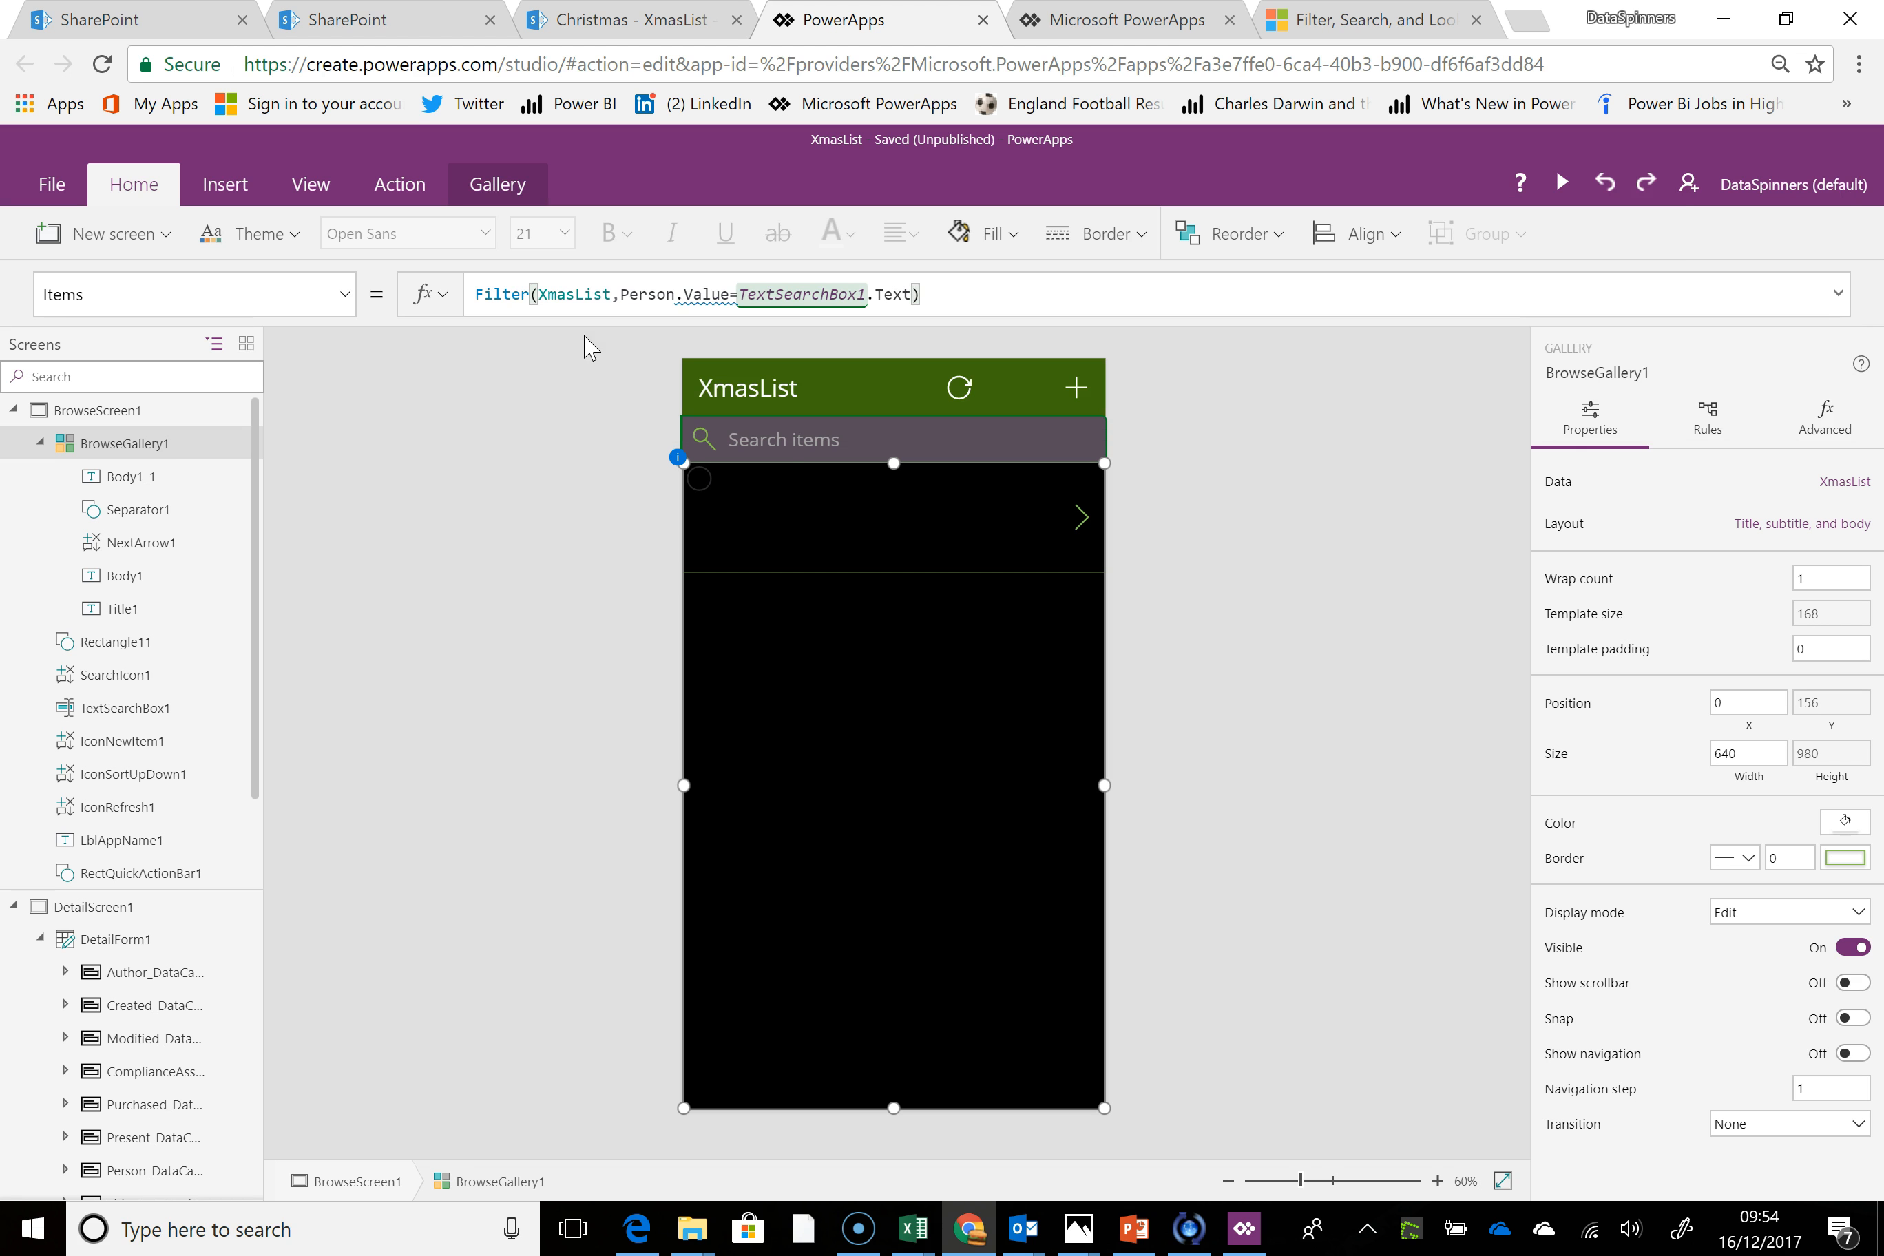
pyautogui.click(903, 678)
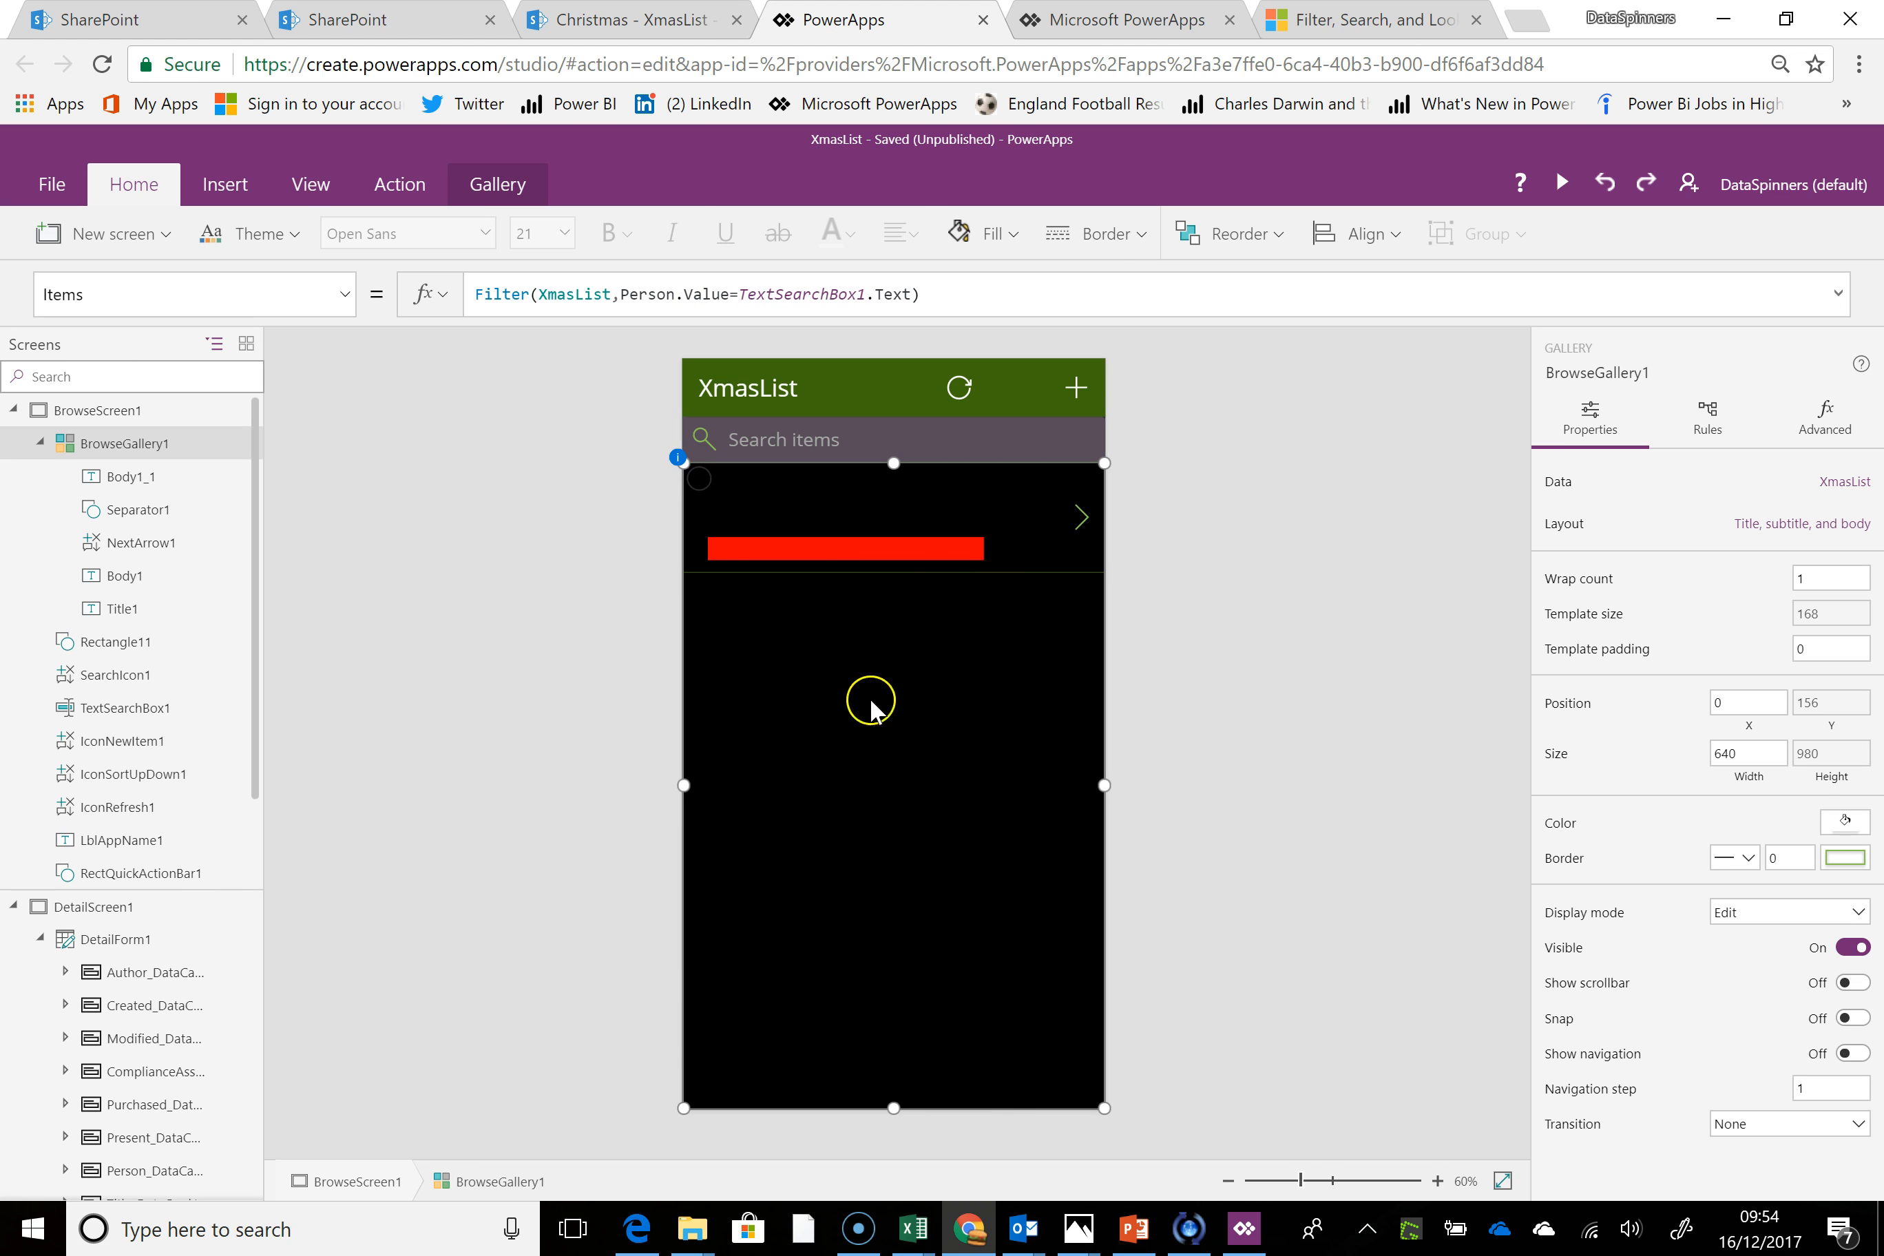
# Test the filter by entering the first listed person's name in the gallery's search box, and reselect BrowseGallery1
pyautogui.click(795, 446)
pyautogui.click(803, 440)
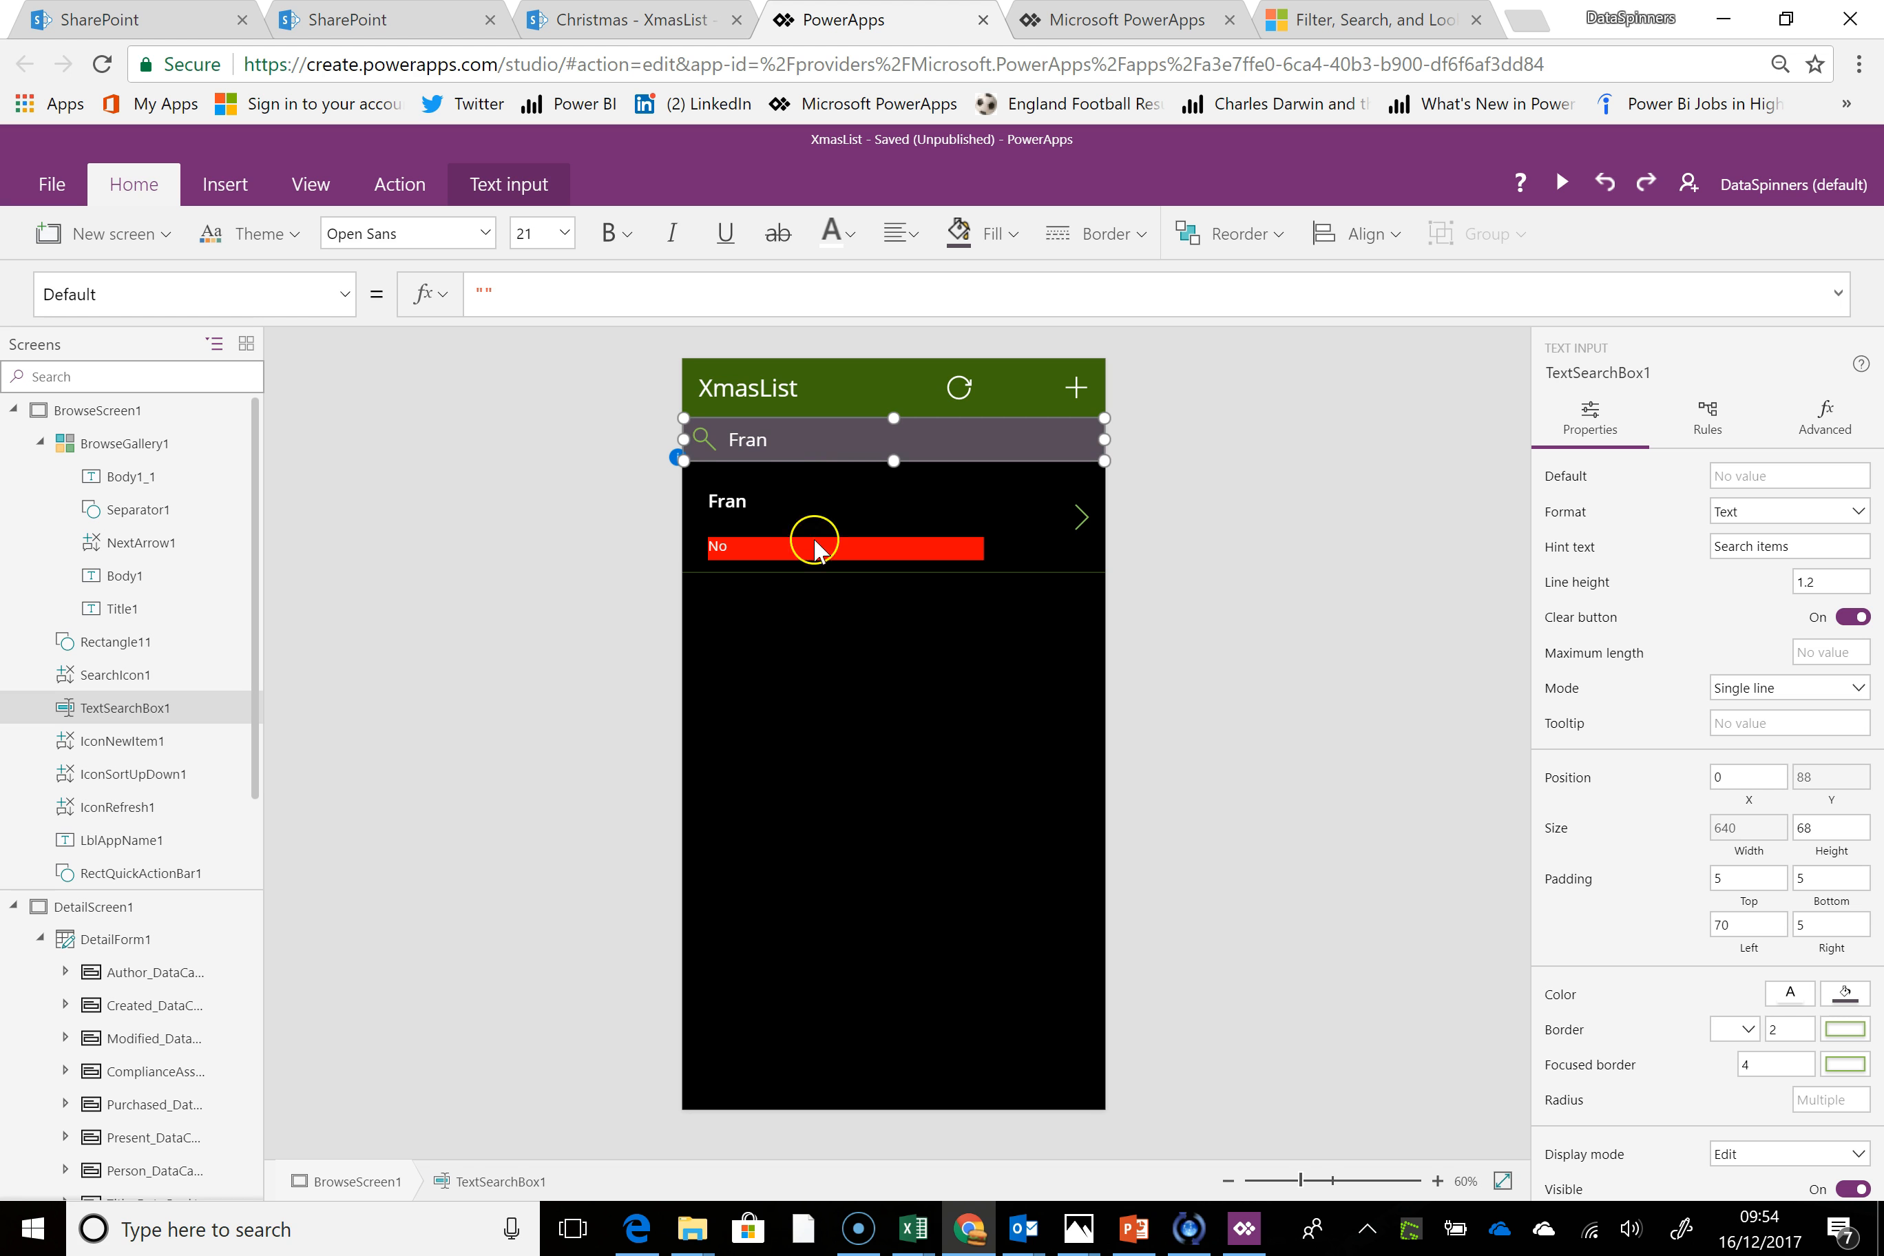
pyautogui.click(851, 644)
pyautogui.click(828, 454)
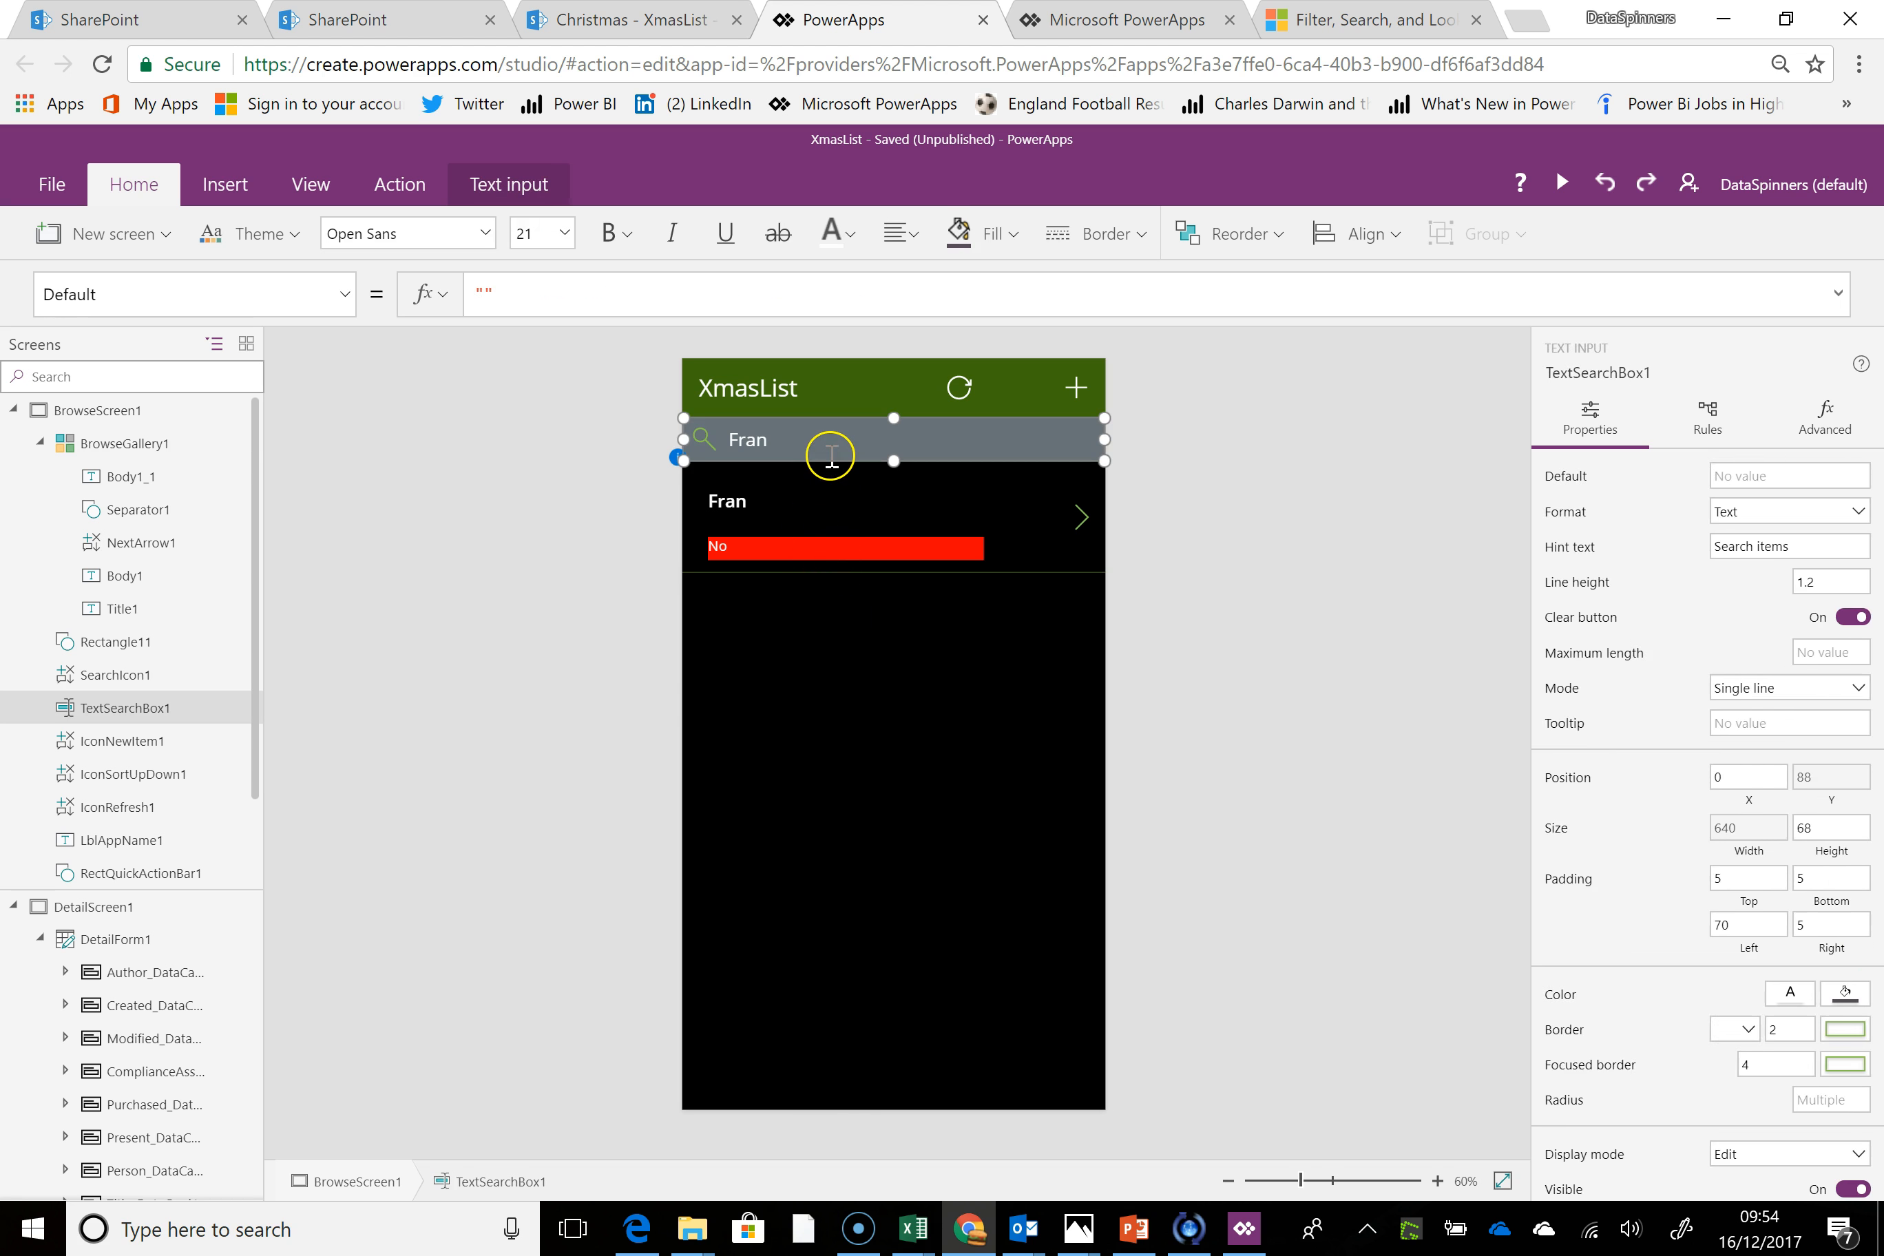
pyautogui.click(905, 639)
# Try to wrap the gallery's Filter formula in If(IsBlank(TextSearchBox1.Text),XmasList, so an empty search box returns the whole list
pyautogui.click(491, 297)
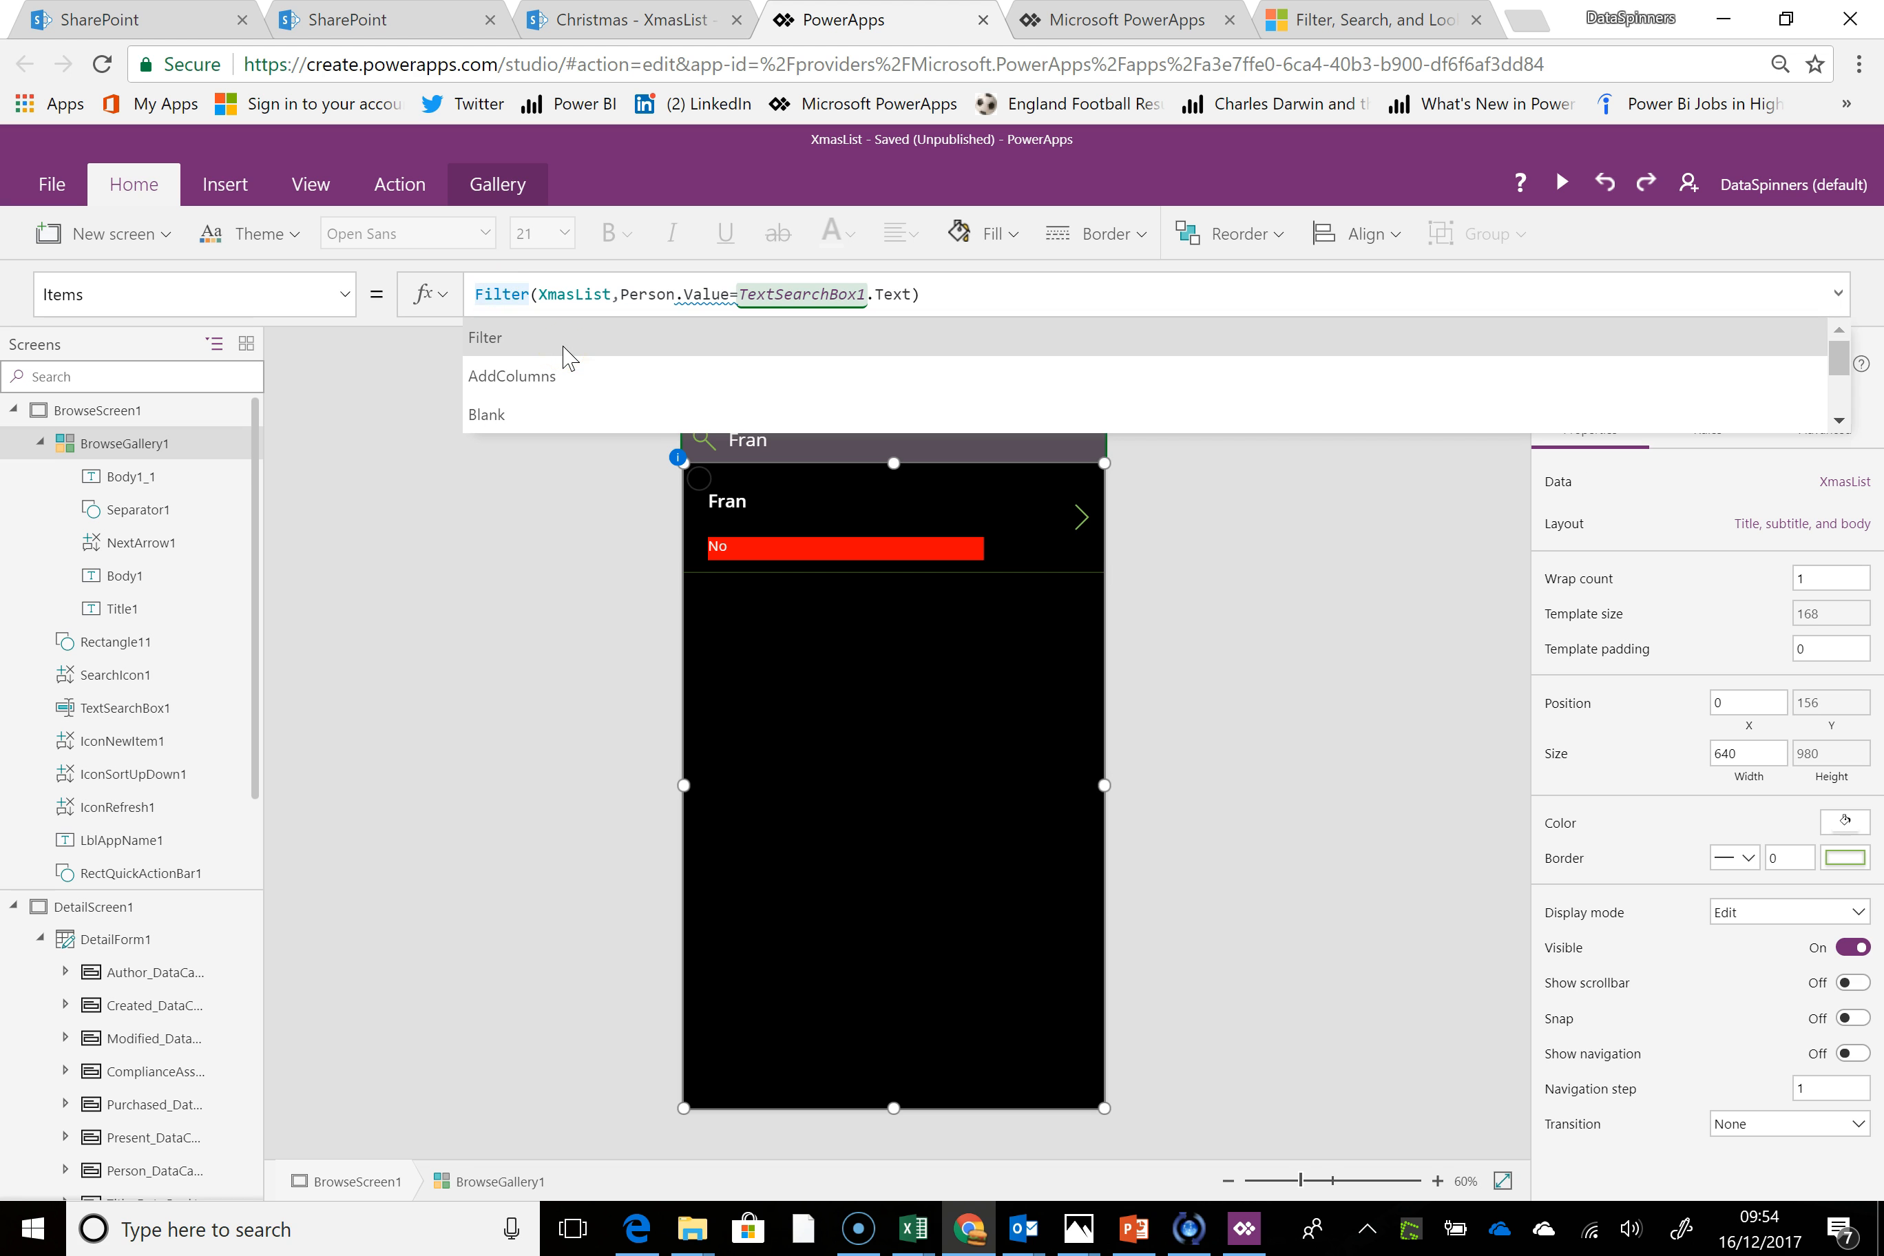
pyautogui.write('if')
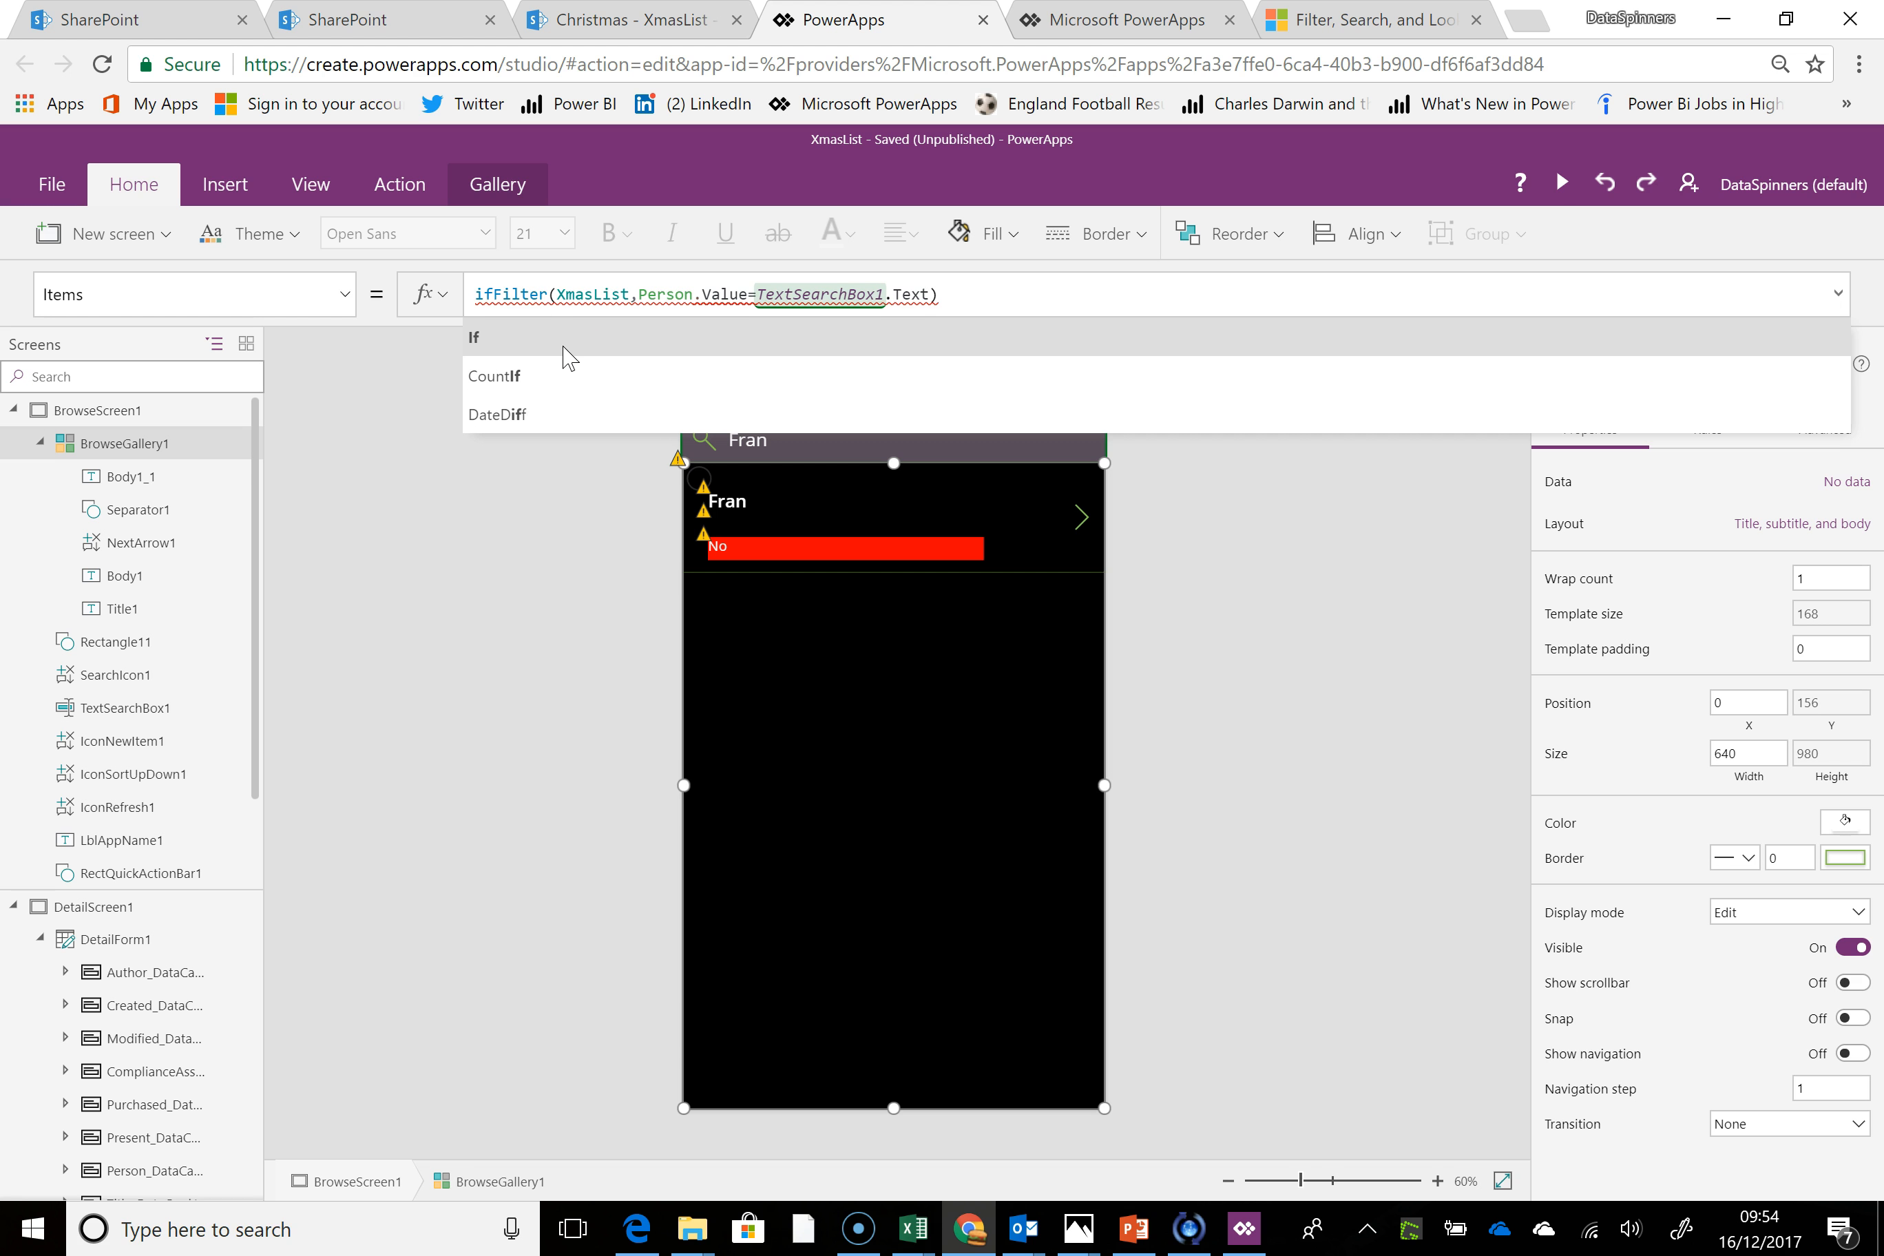
pyautogui.write('(T')
pyautogui.press('BackSpace')
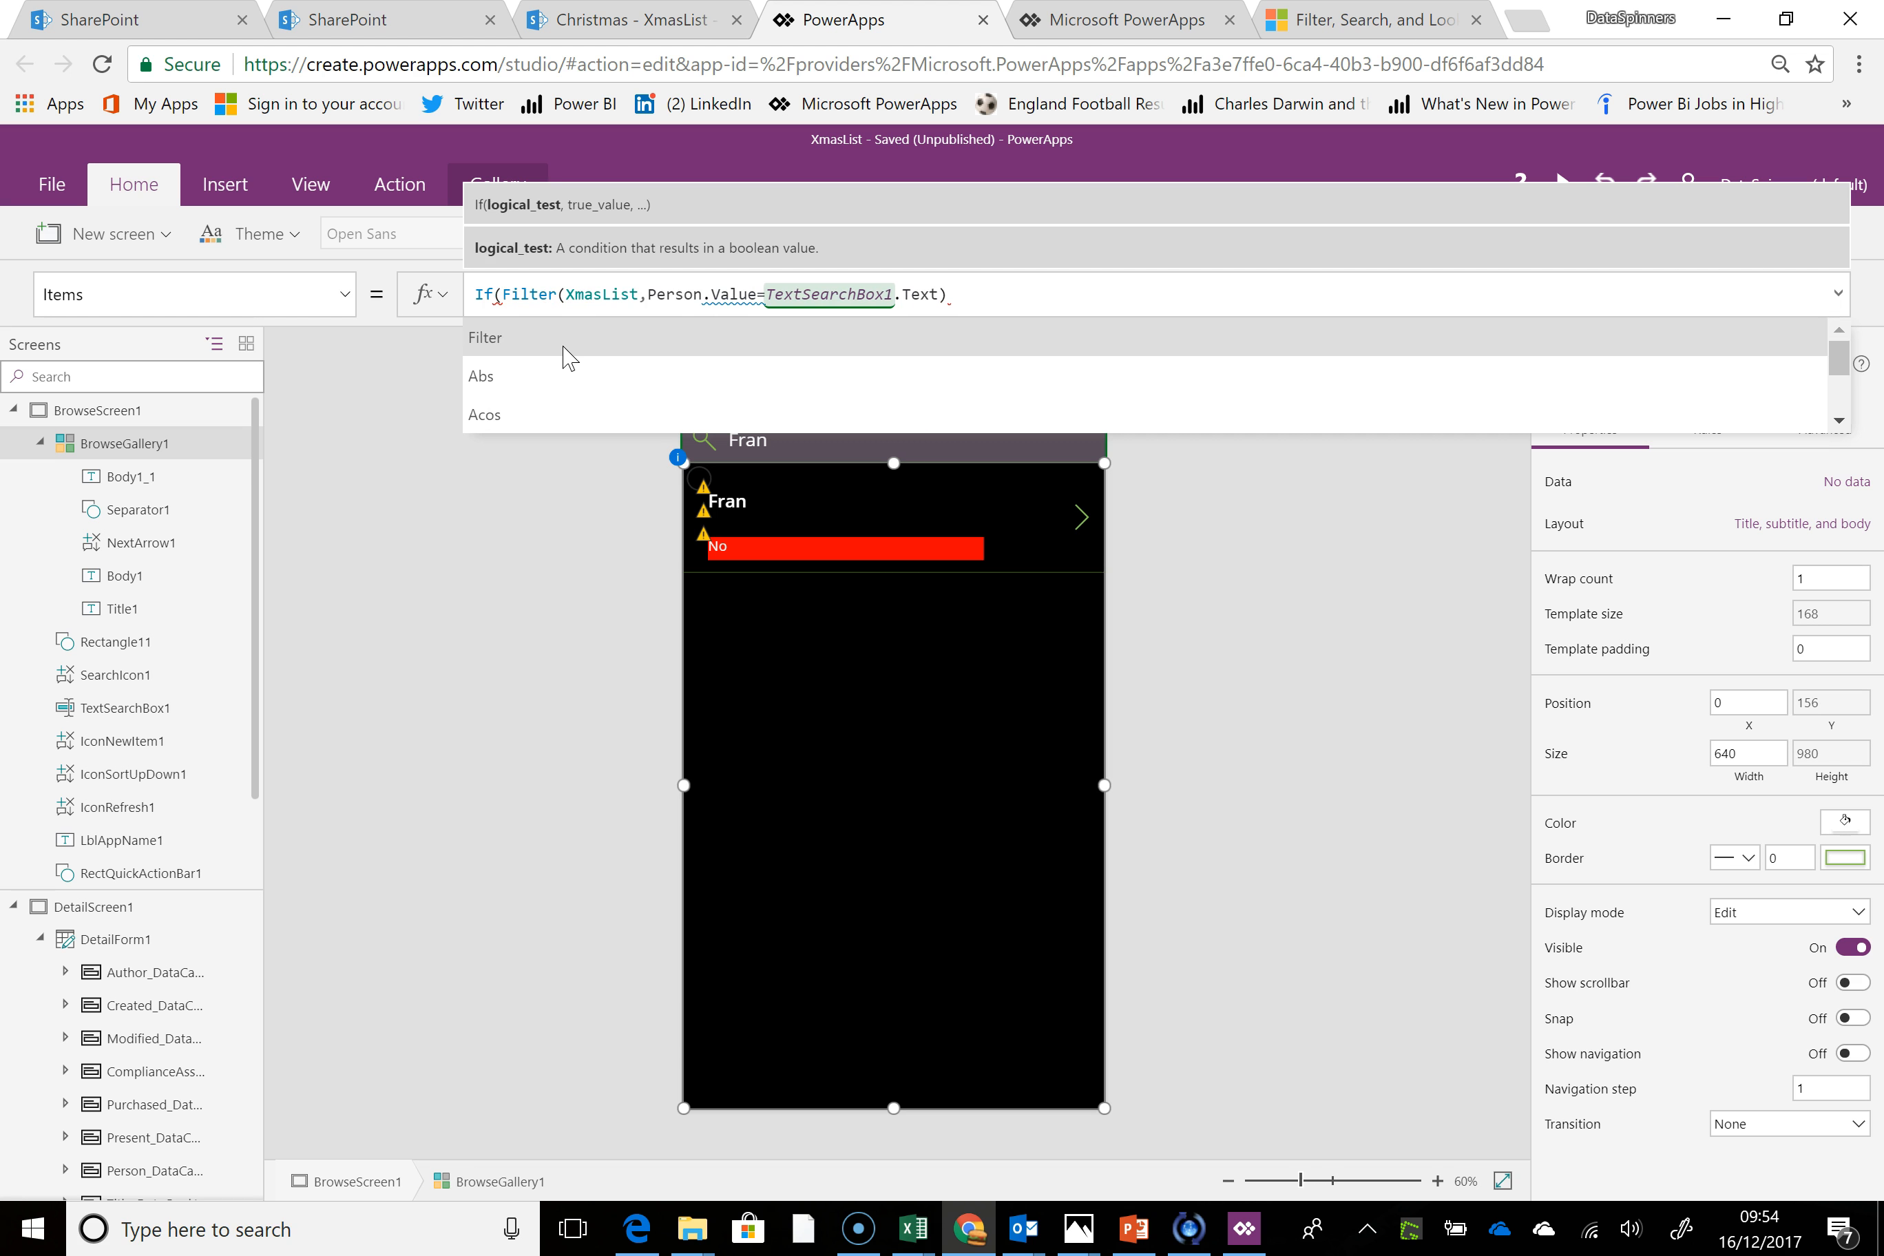
pyautogui.write('isblank')
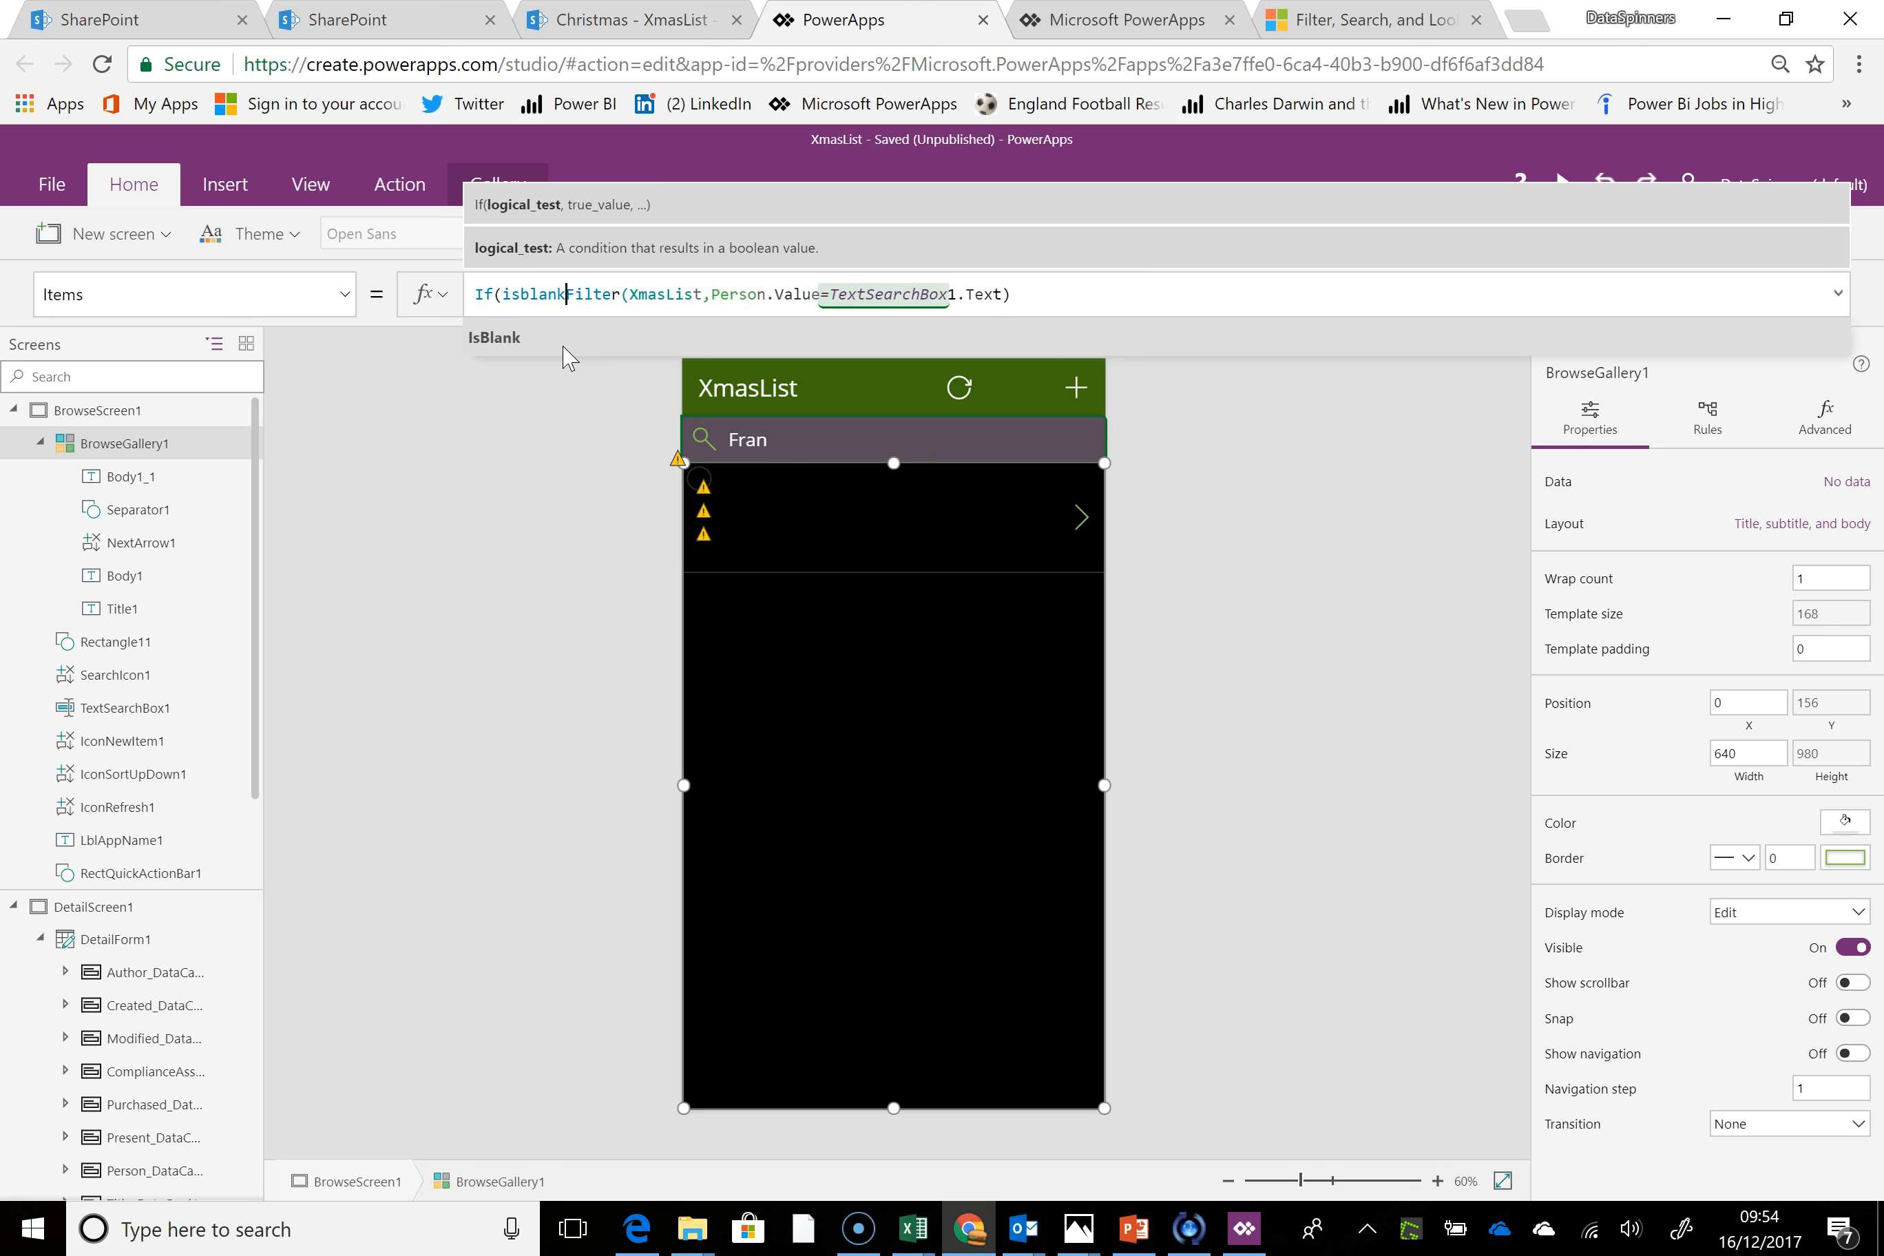
pyautogui.write('(')
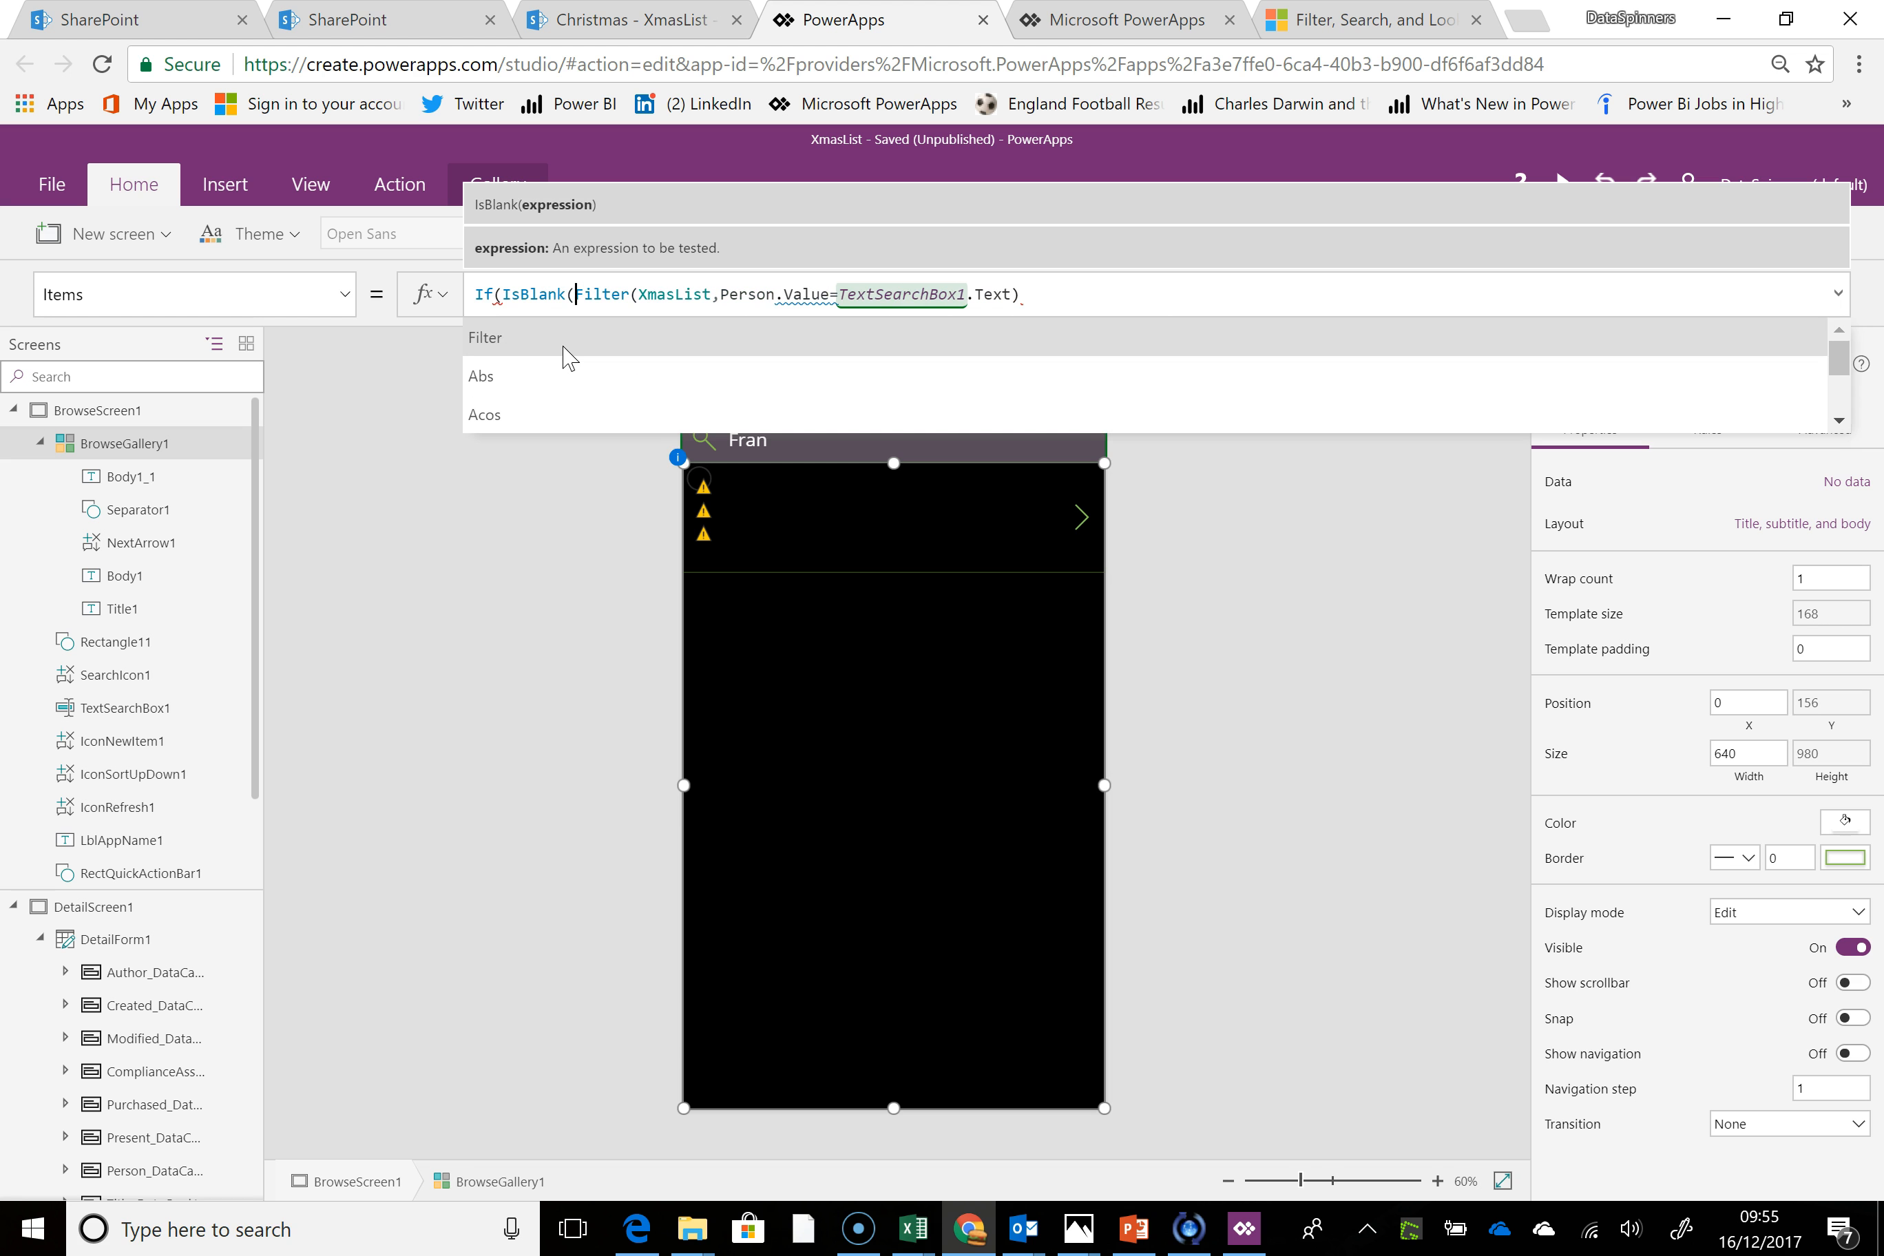
pyautogui.write('text')
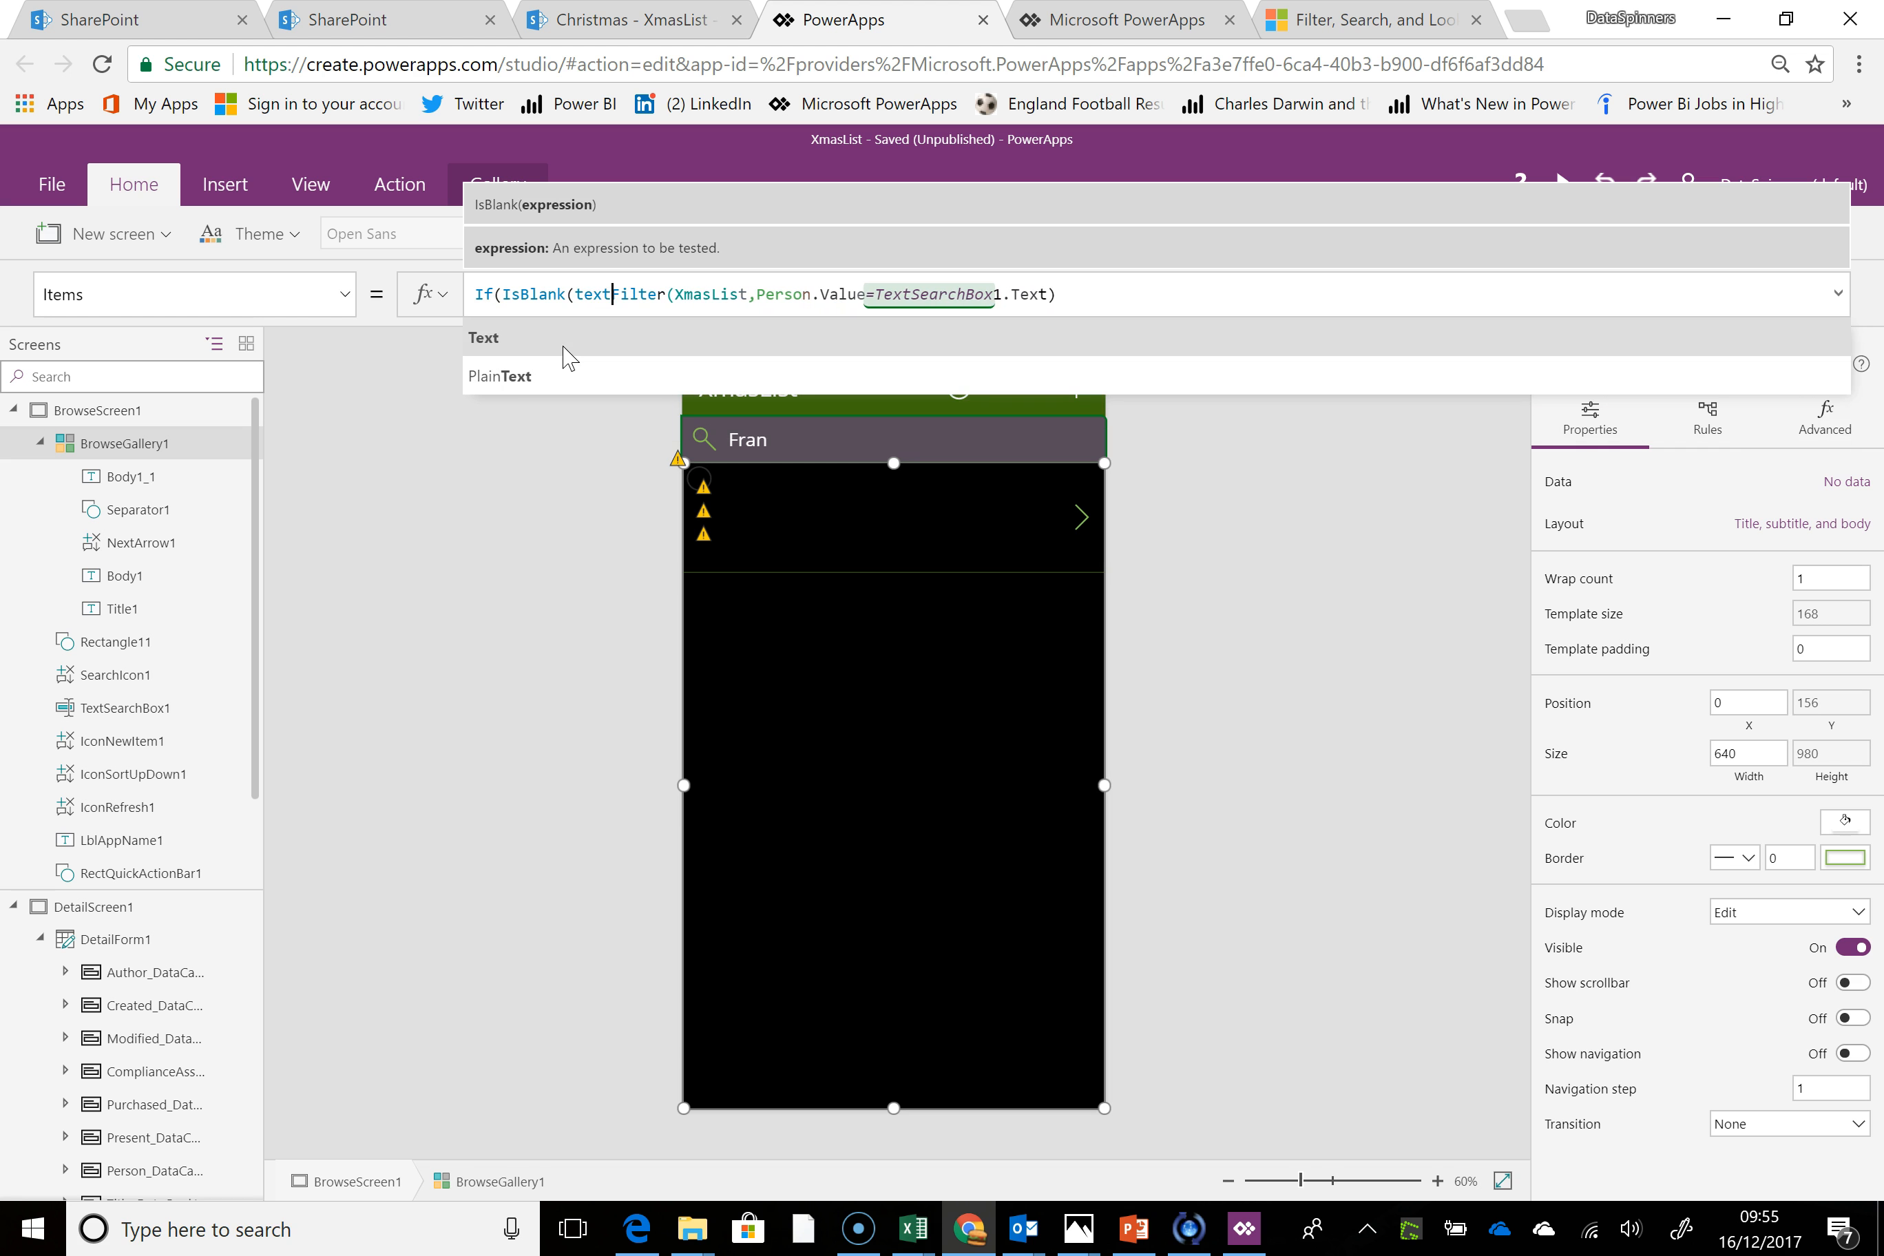
pyautogui.press('BackSpace')
pyautogui.press('BackSpace')
pyautogui.press('BackSpace')
pyautogui.click(585, 338)
pyautogui.press('BackSpace')
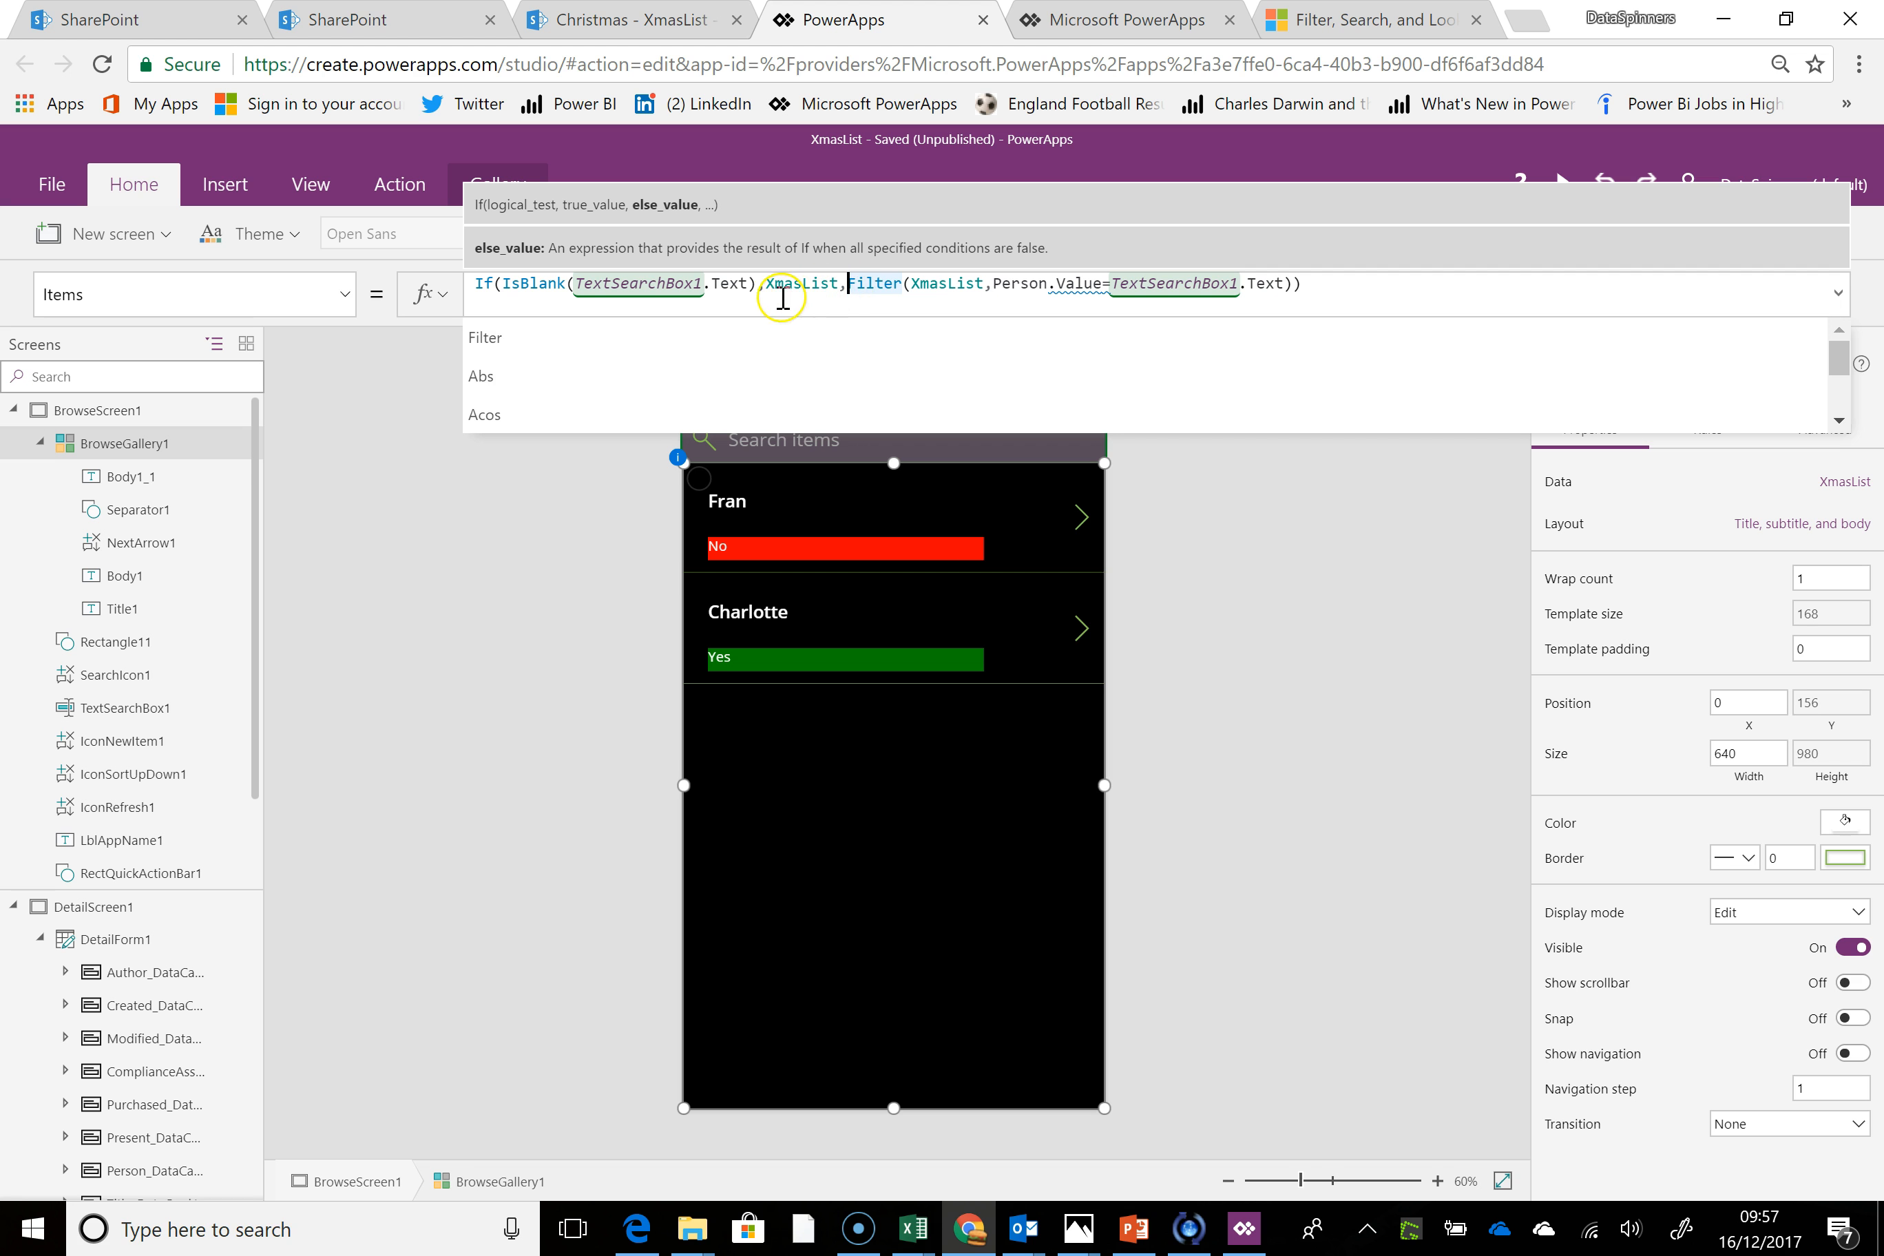
# Remove the If and IsBlank wrapper from the Items formula, leaving Filter(XmasList,Person.Value=TextSearchBox1.Text)
pyautogui.click(850, 285)
pyautogui.moveTo(850, 285); pyautogui.dragTo(418, 263)
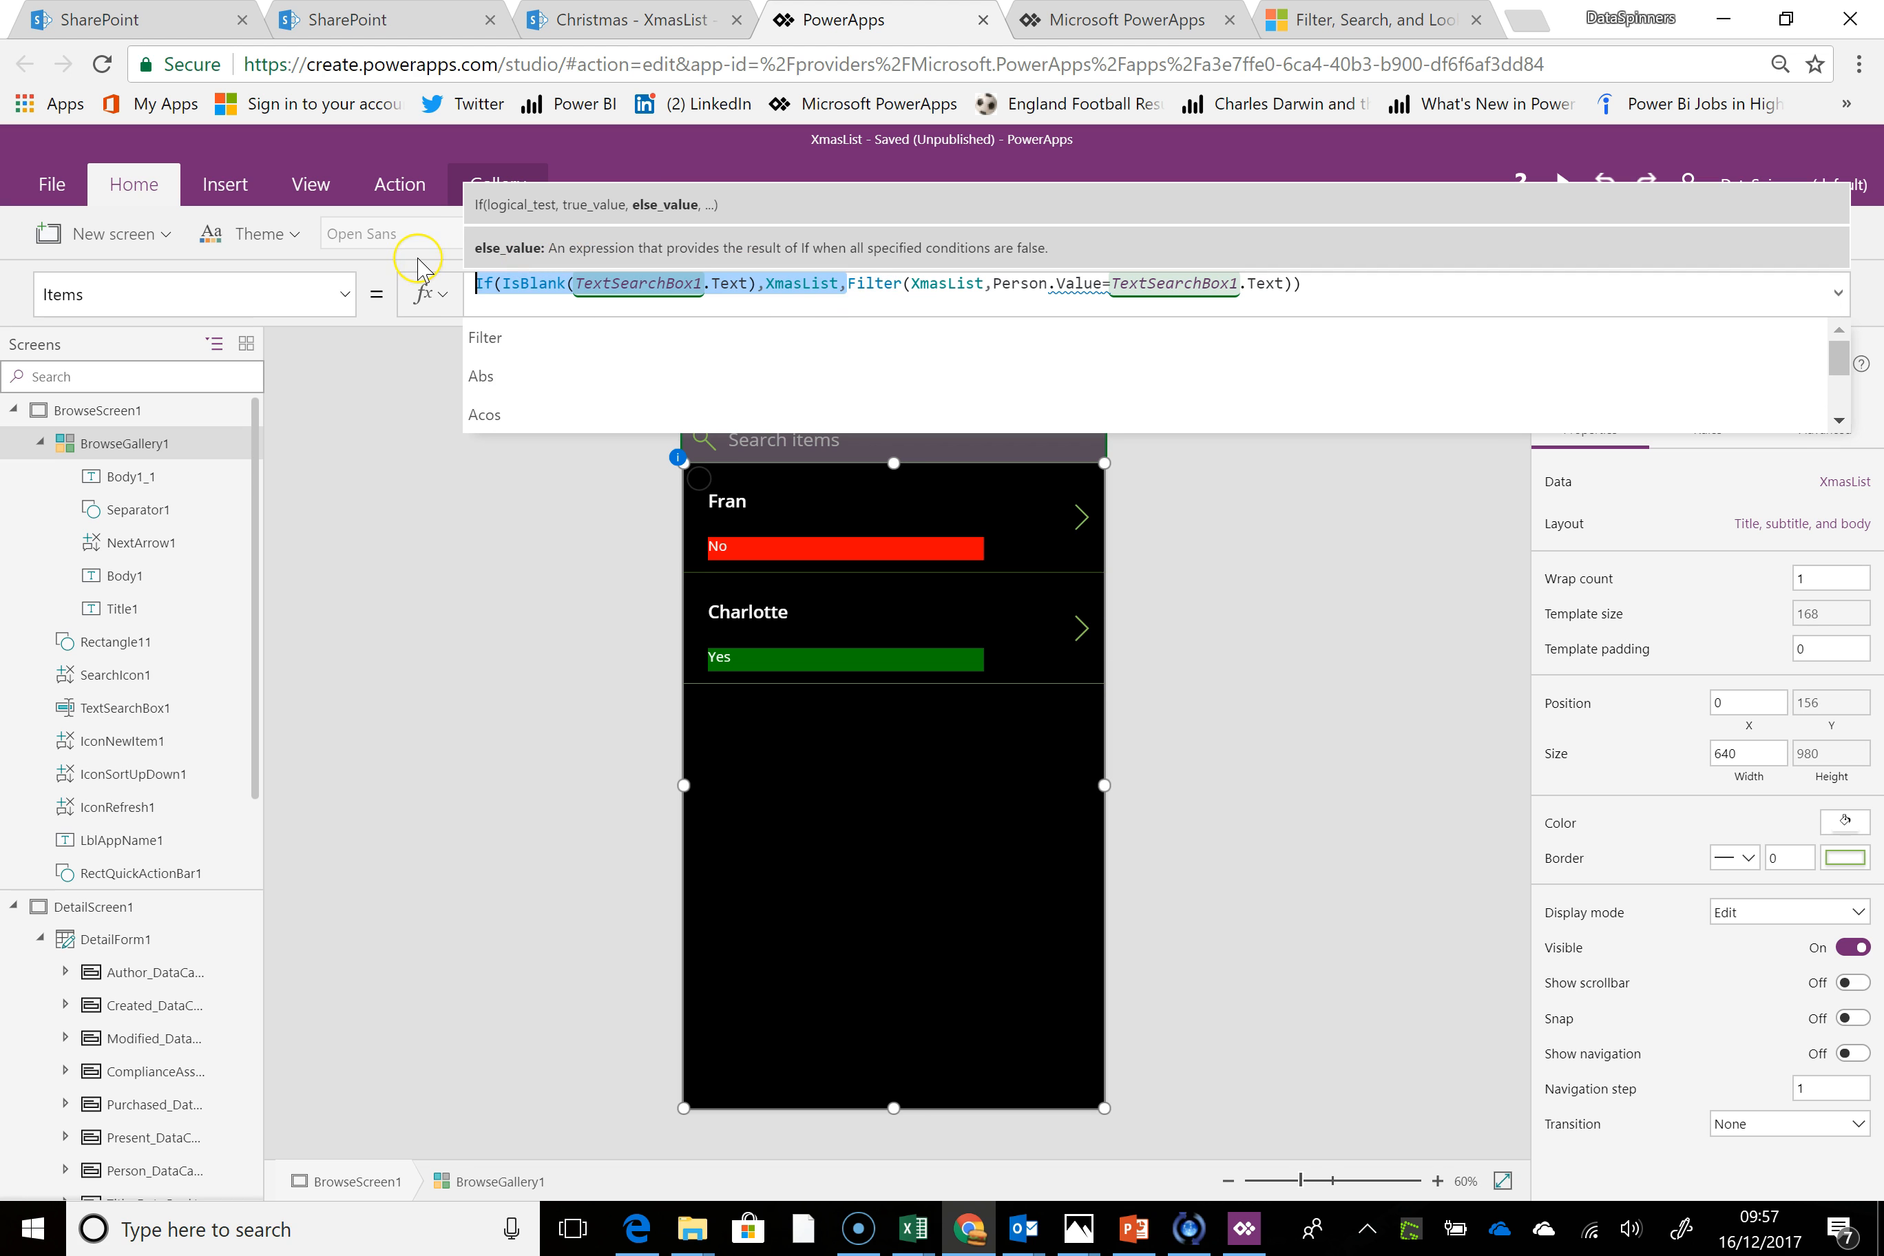
pyautogui.press('BackSpace')
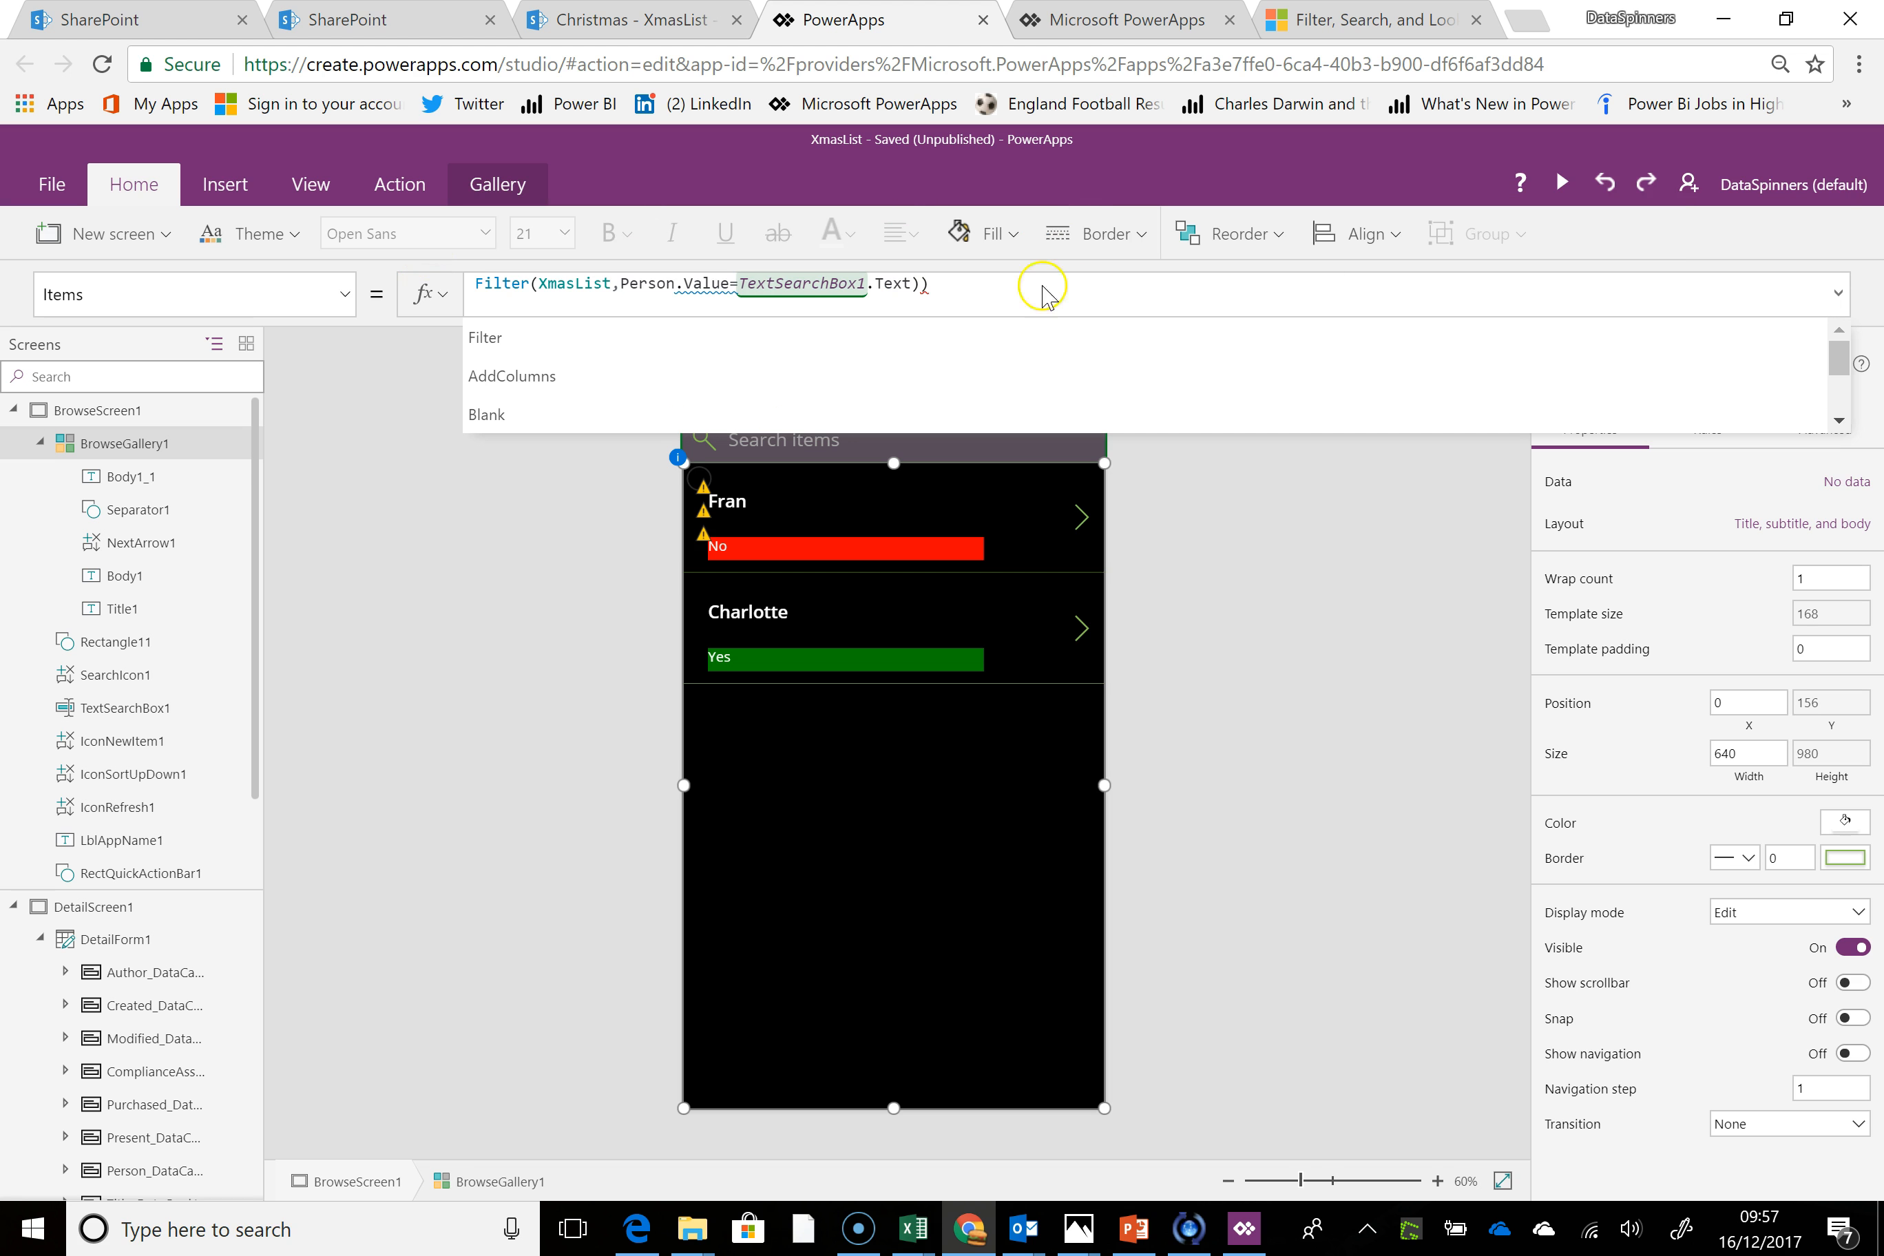
pyautogui.click(1016, 279)
pyautogui.press('BackSpace')
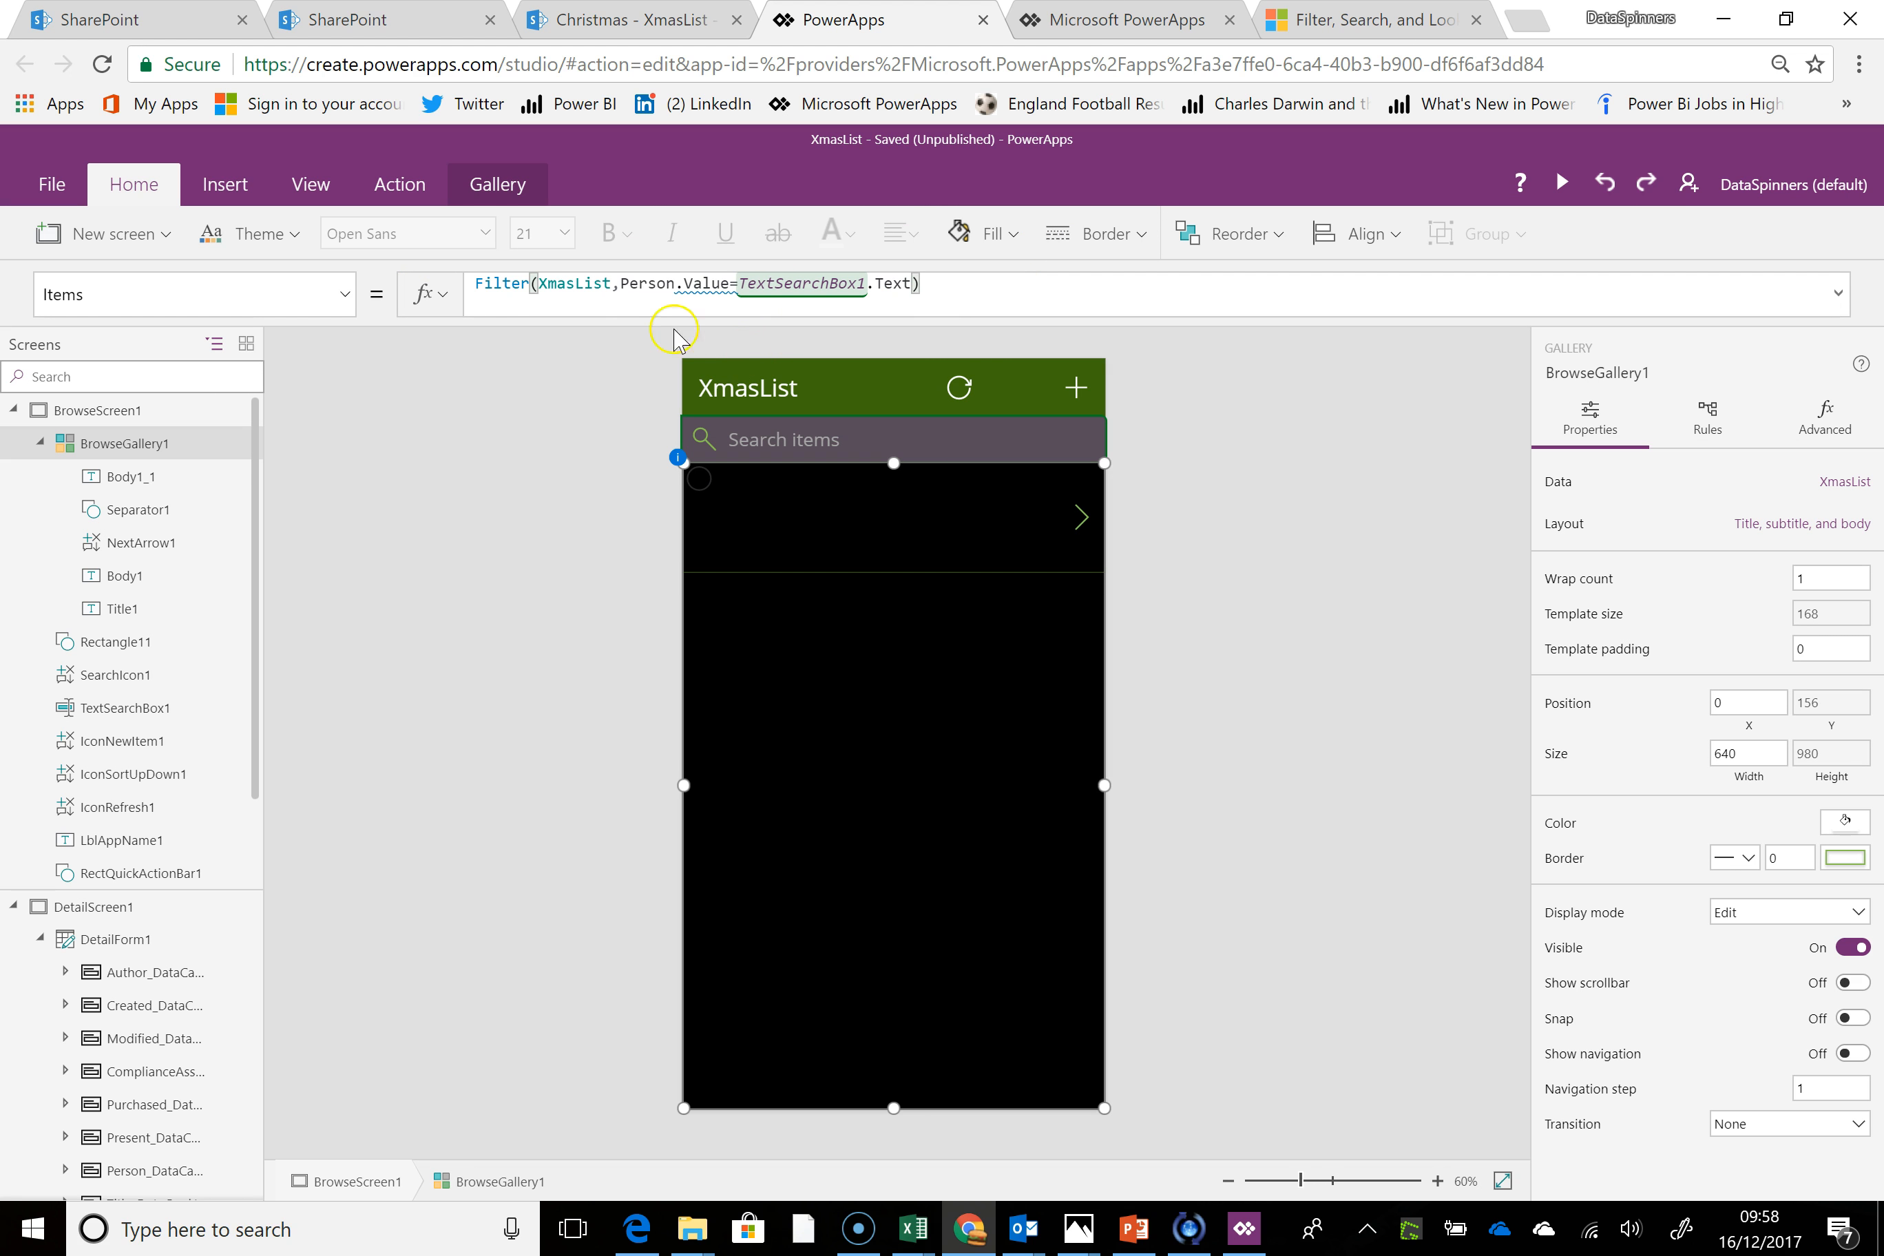
pyautogui.doubleClick(484, 283)
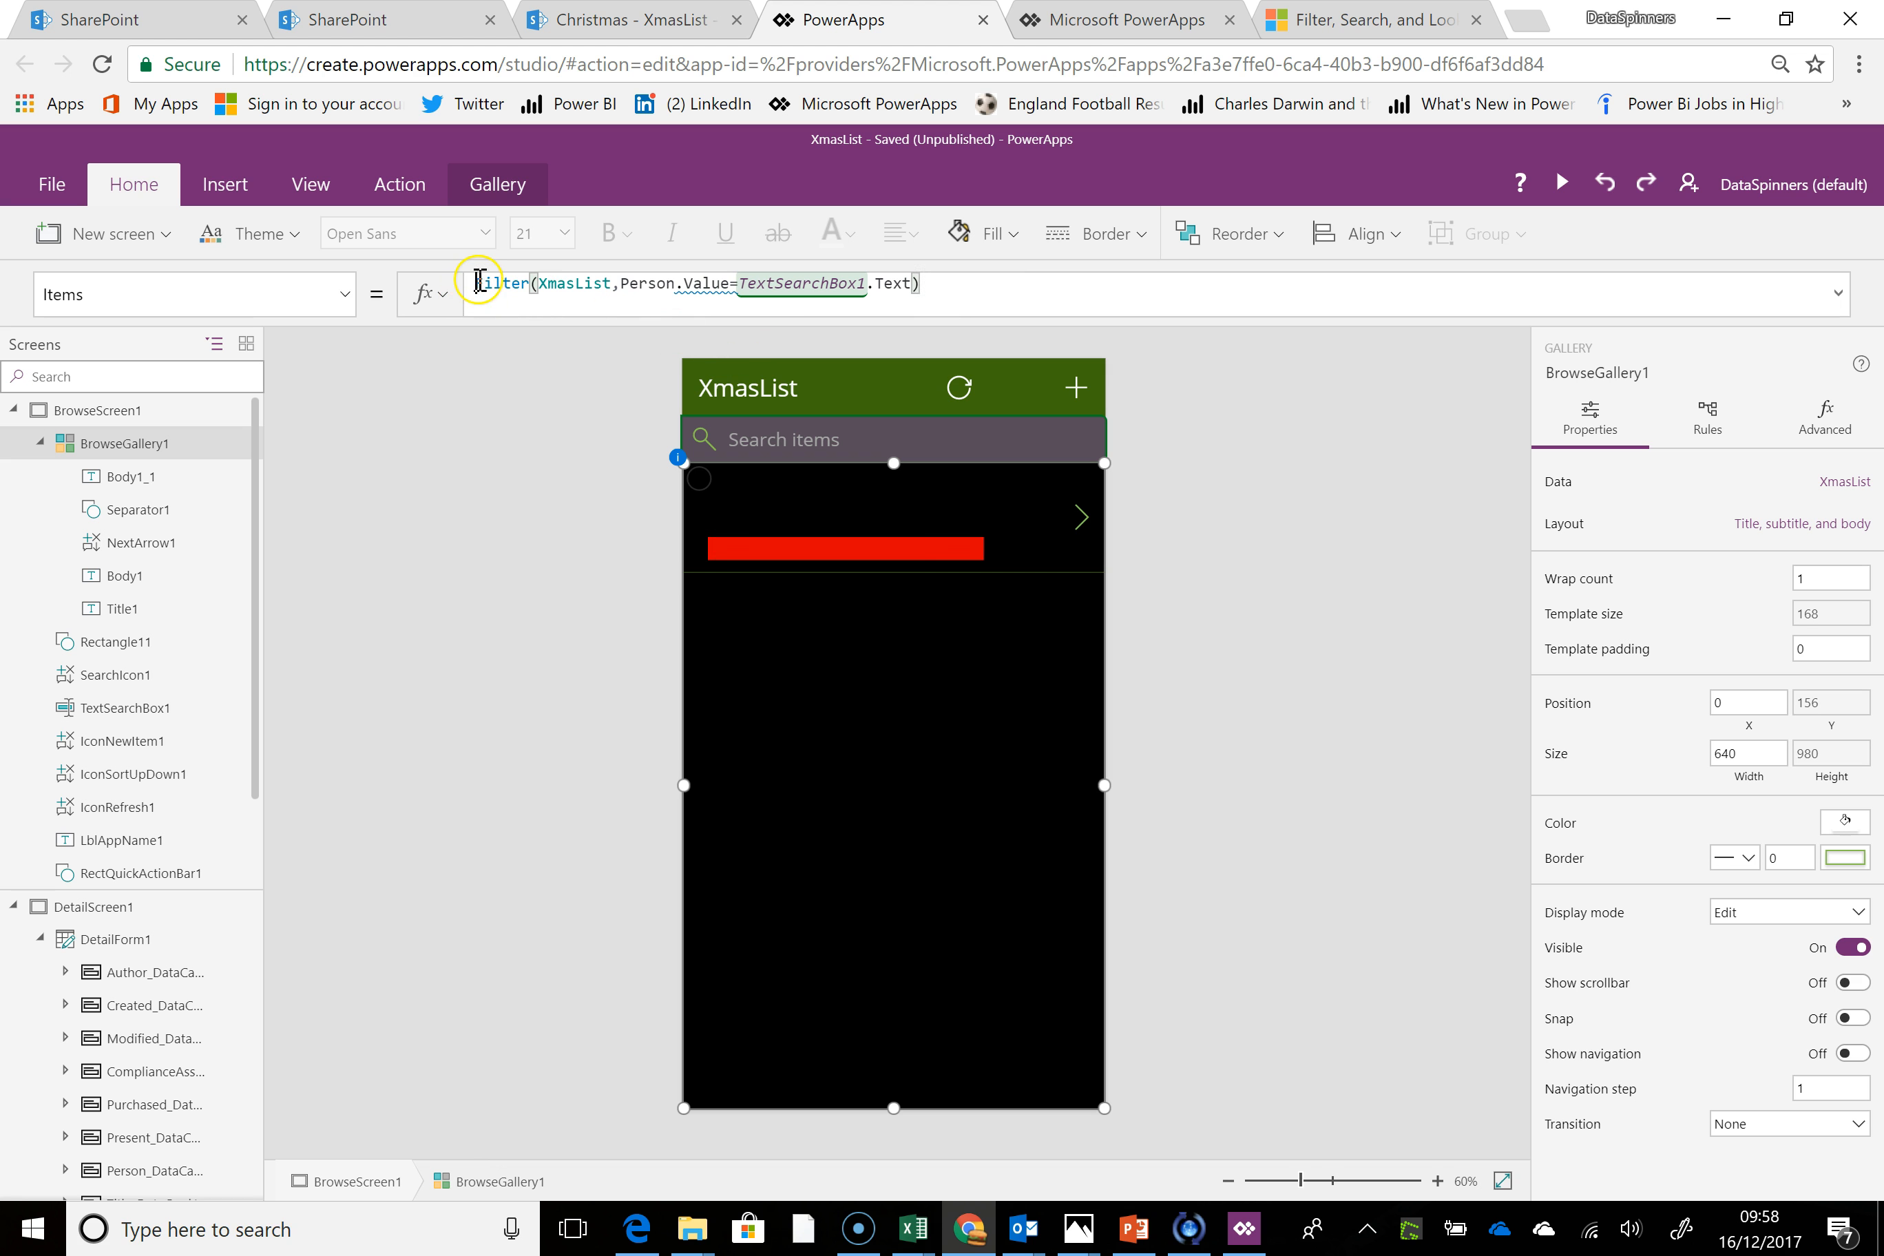
pyautogui.click(829, 715)
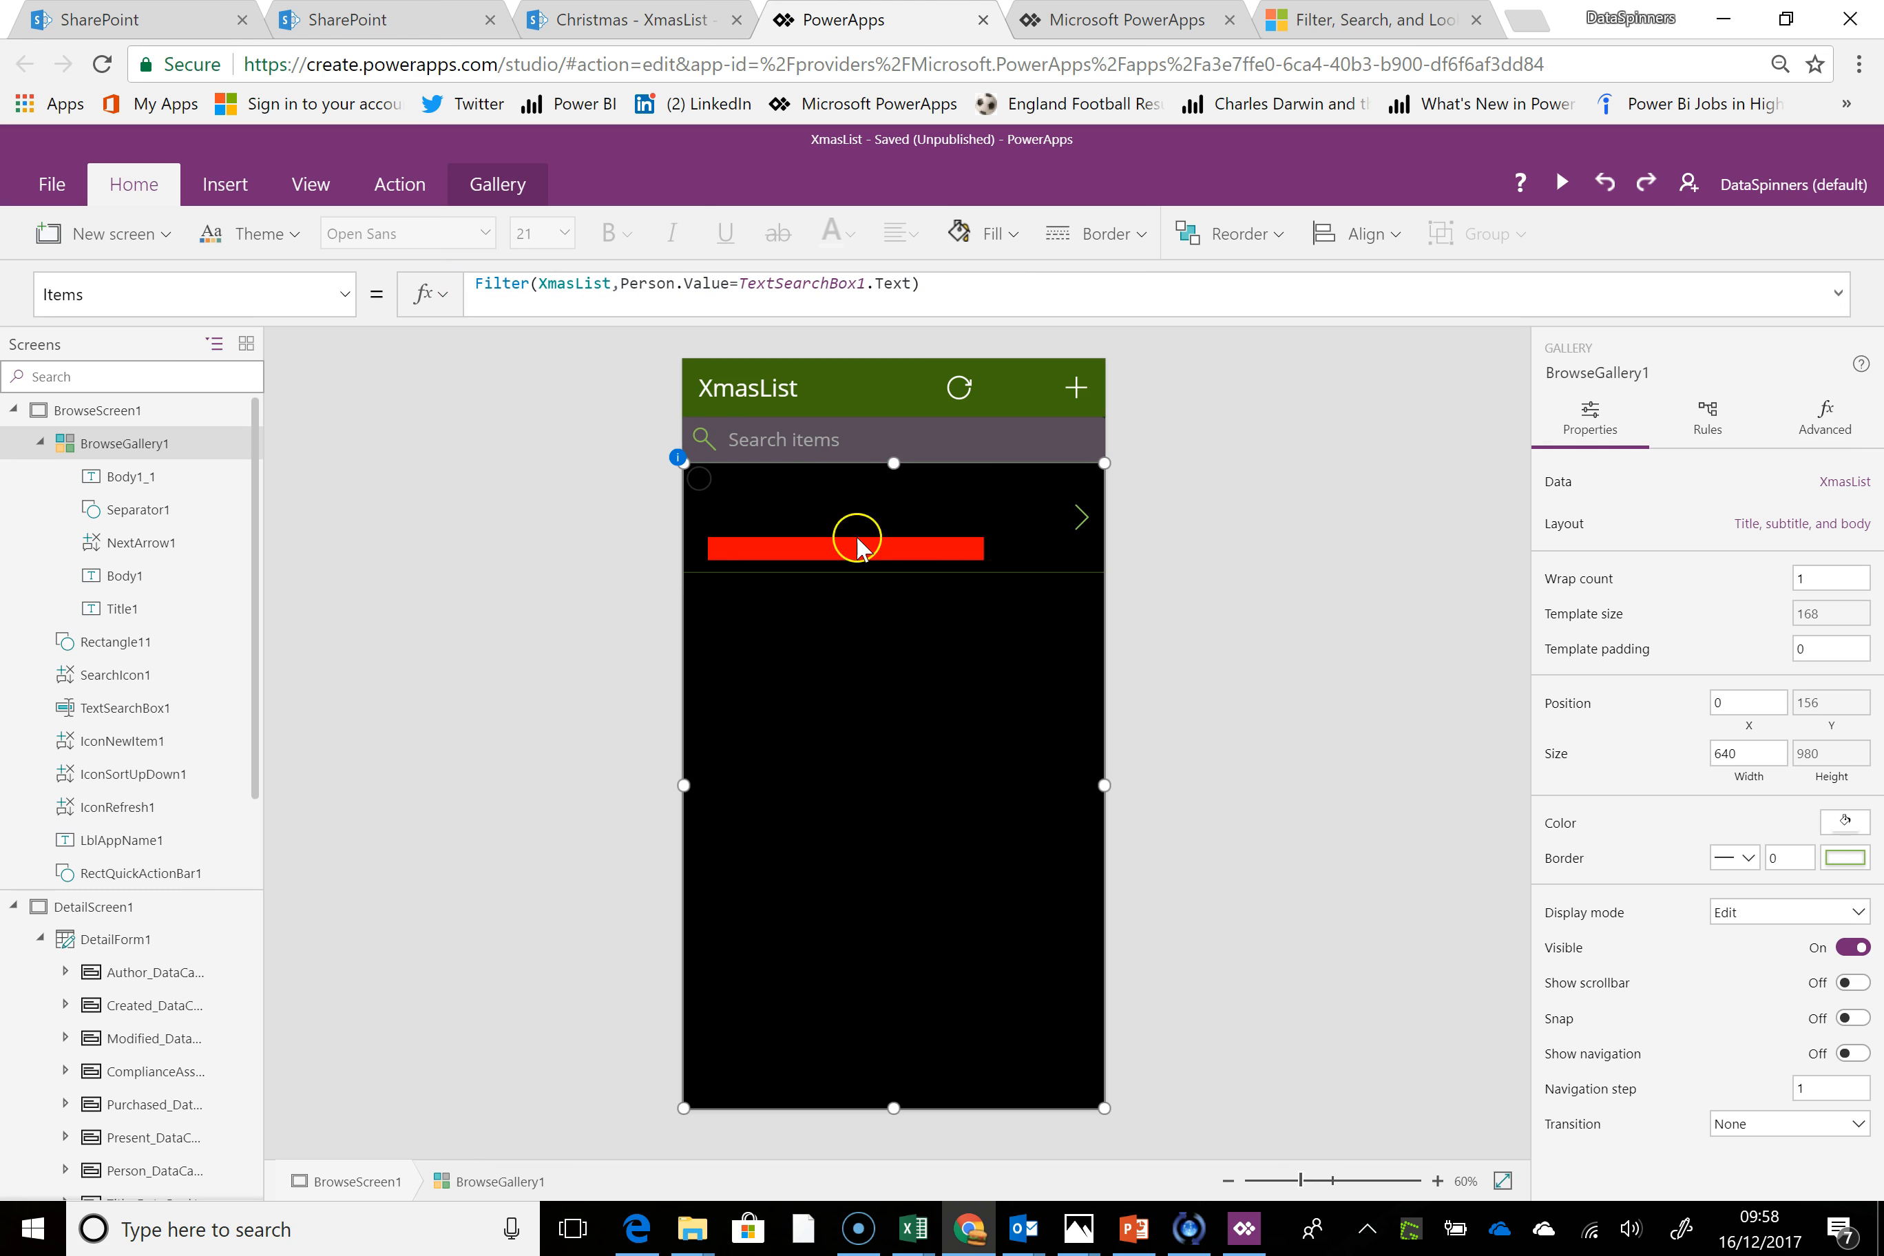
# Prefix the gallery's Items formula with If(TextSearchBox1 in front of the Filter function
pyautogui.doubleClick(521, 283)
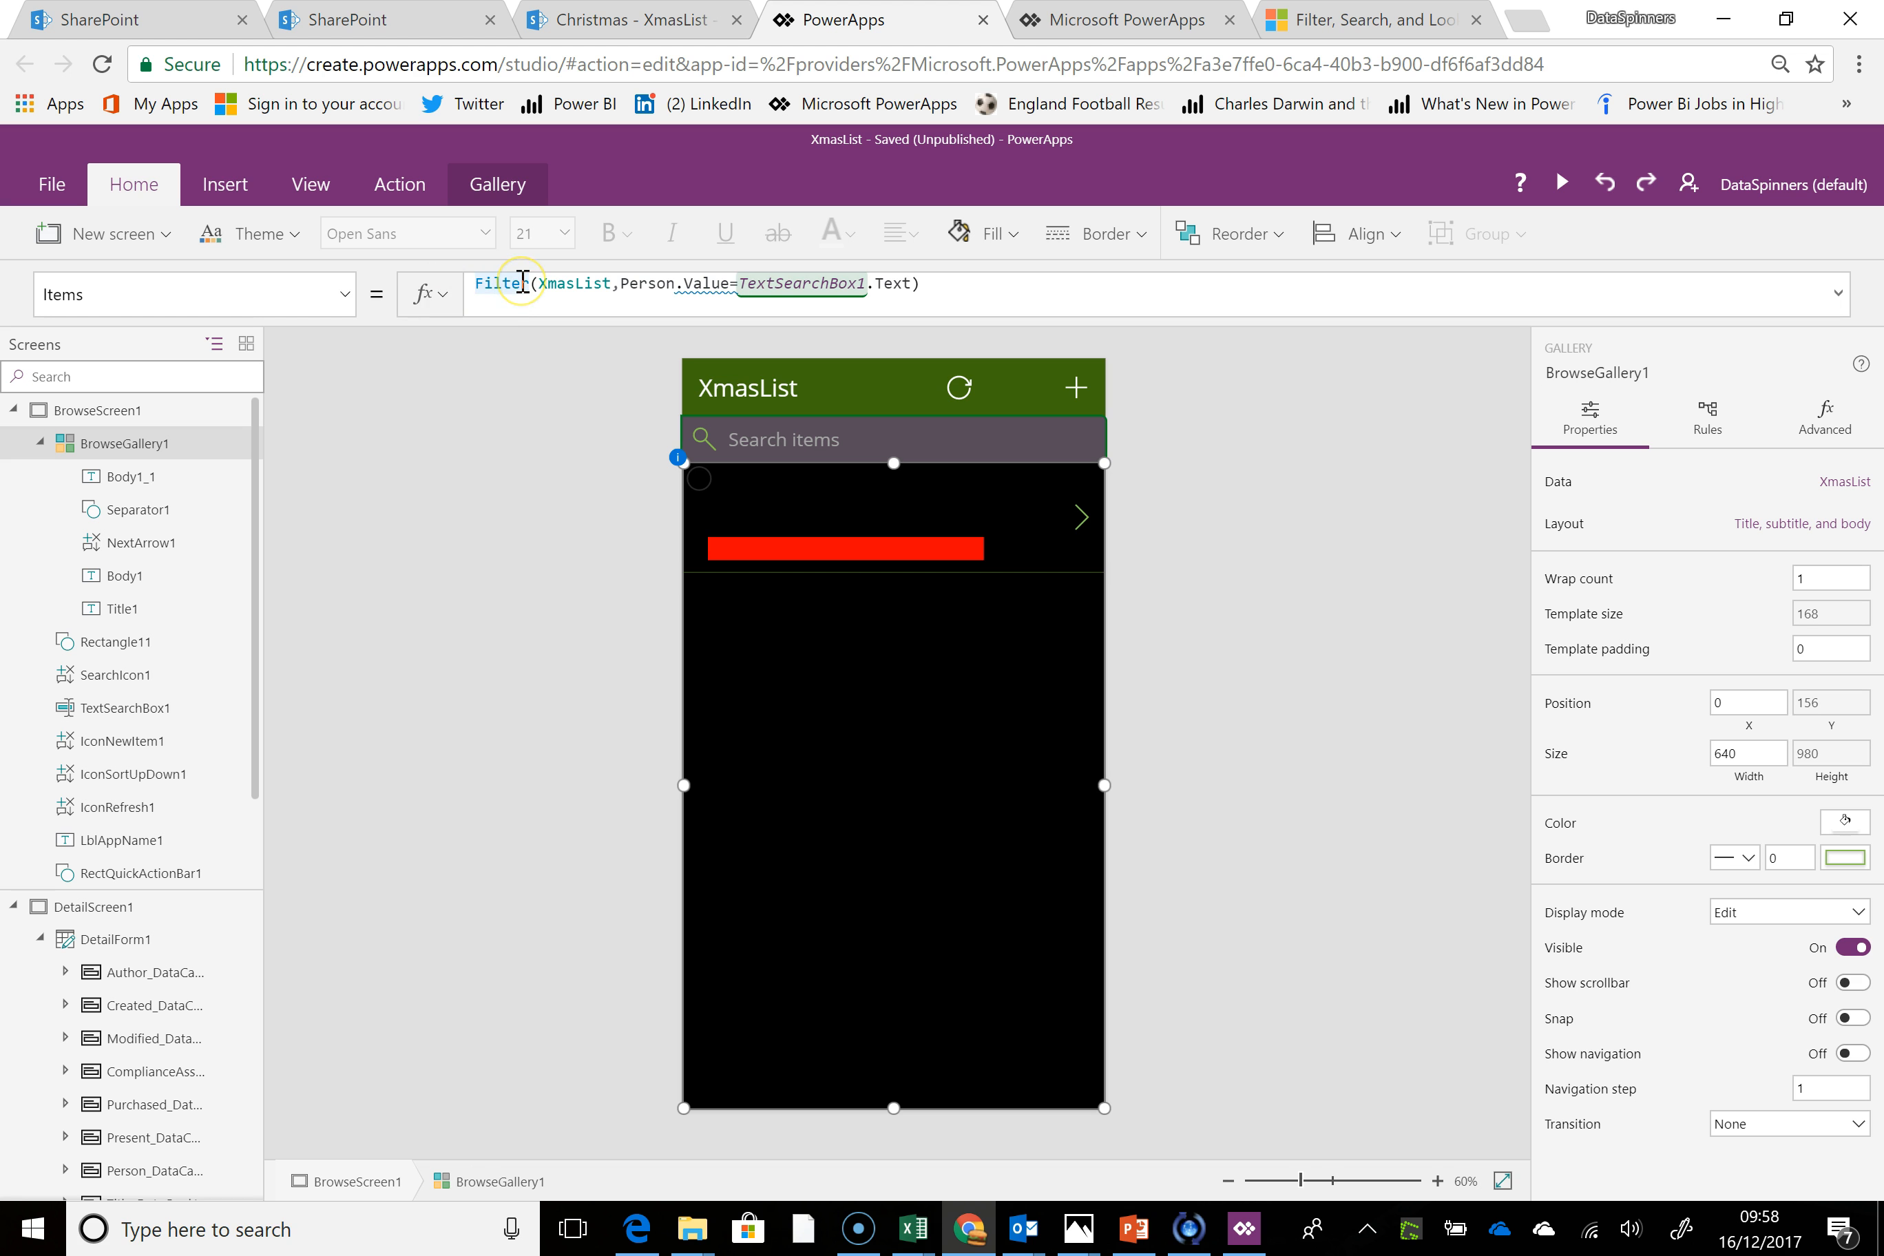
pyautogui.write('If(')
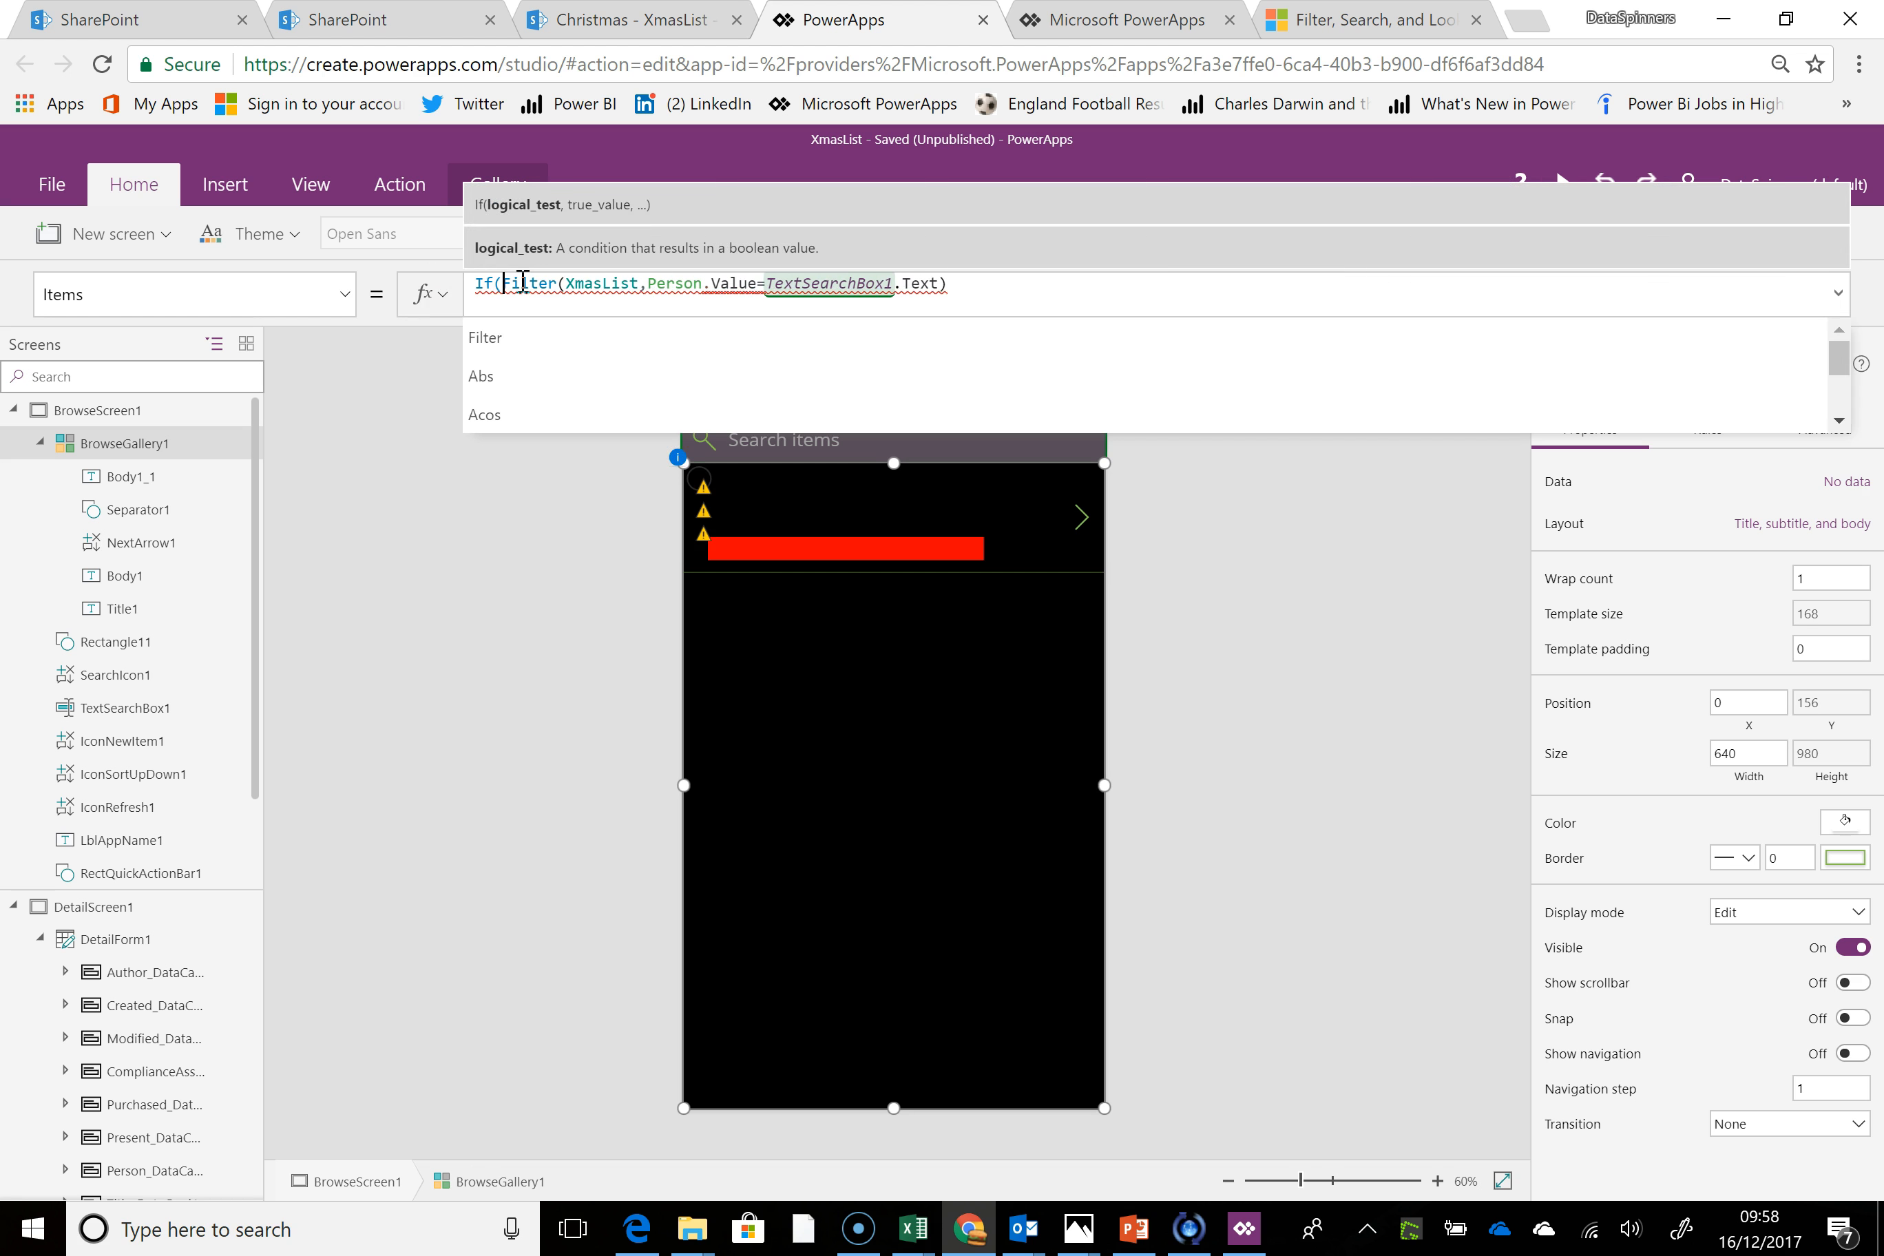
pyautogui.write('TextS')
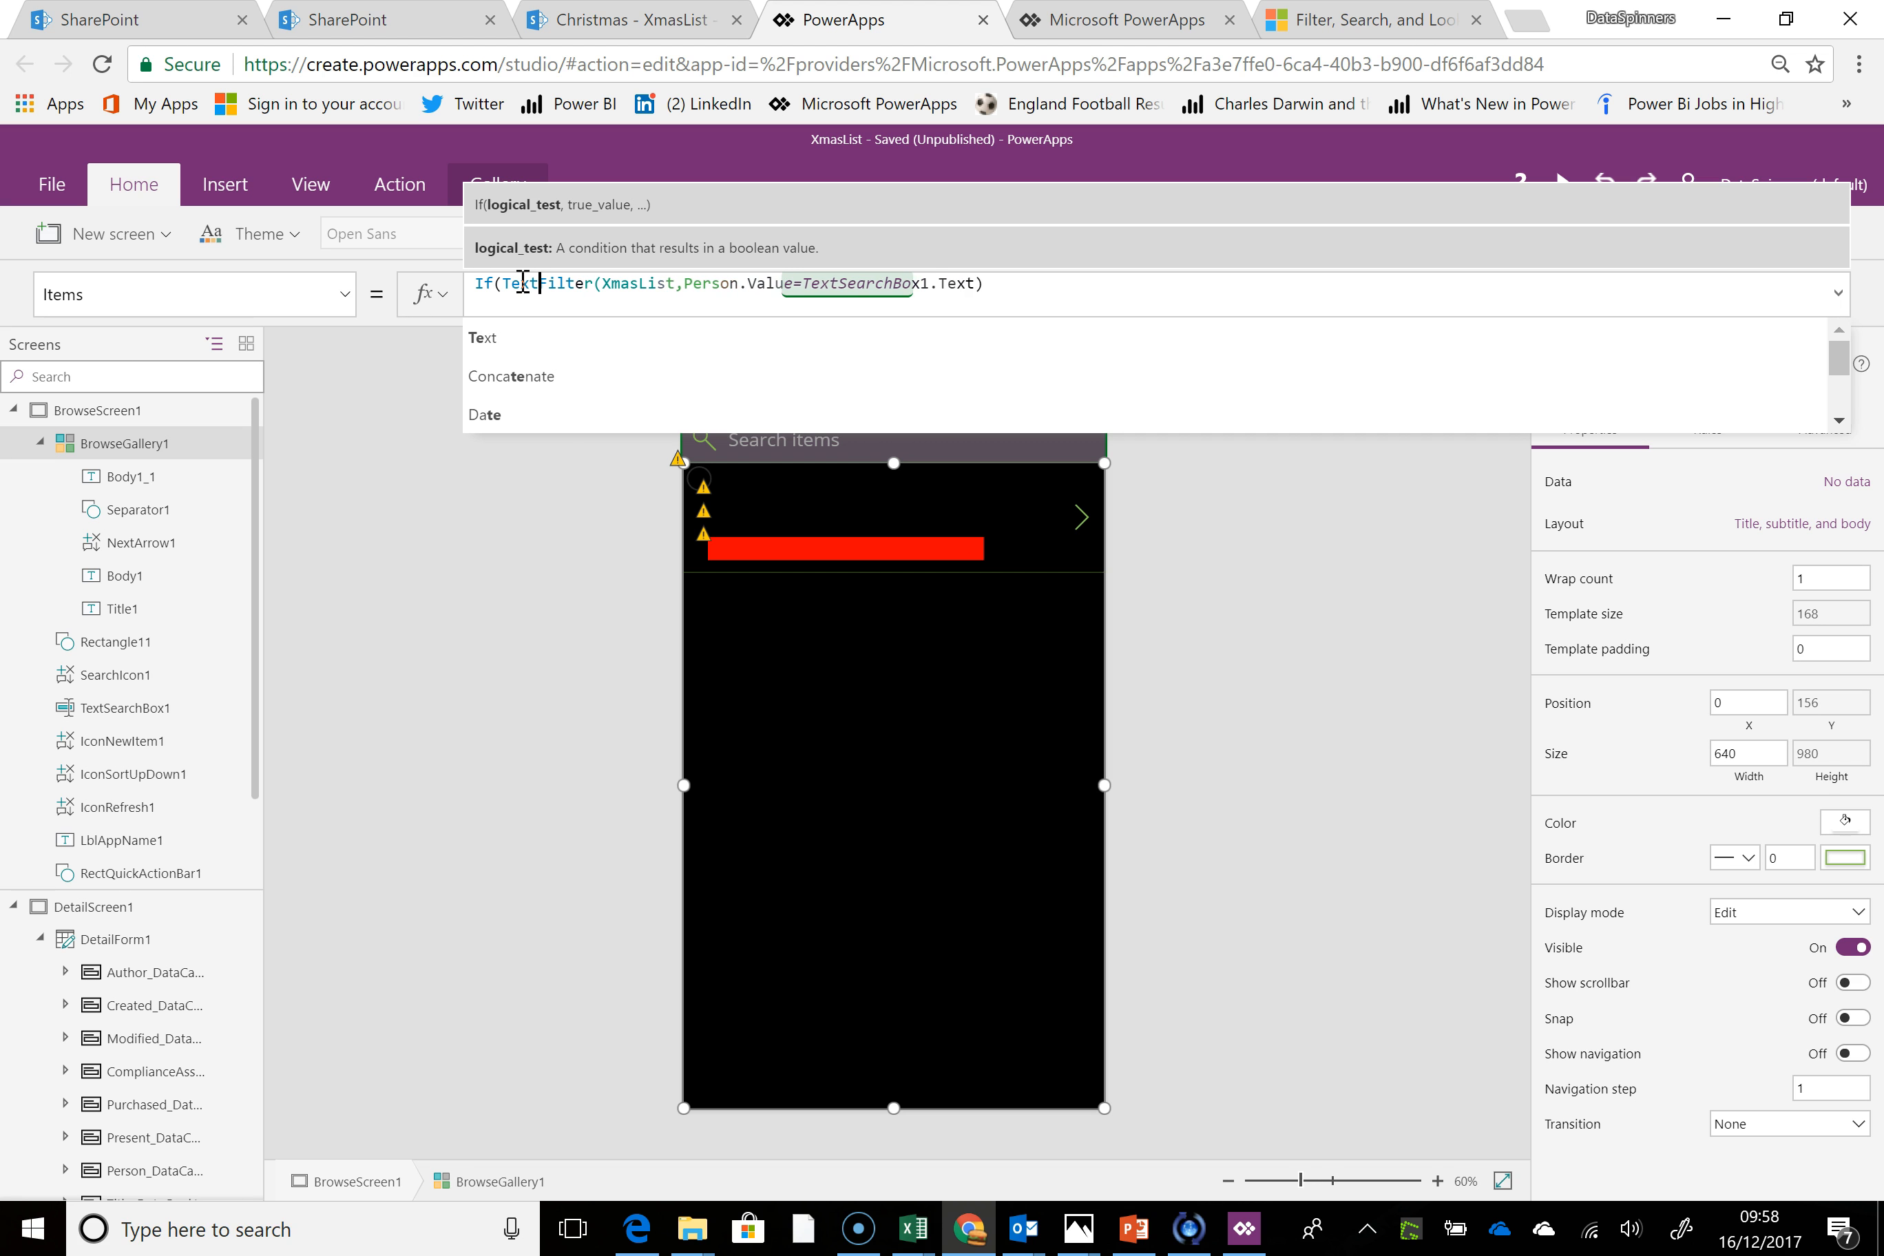
pyautogui.write('er')
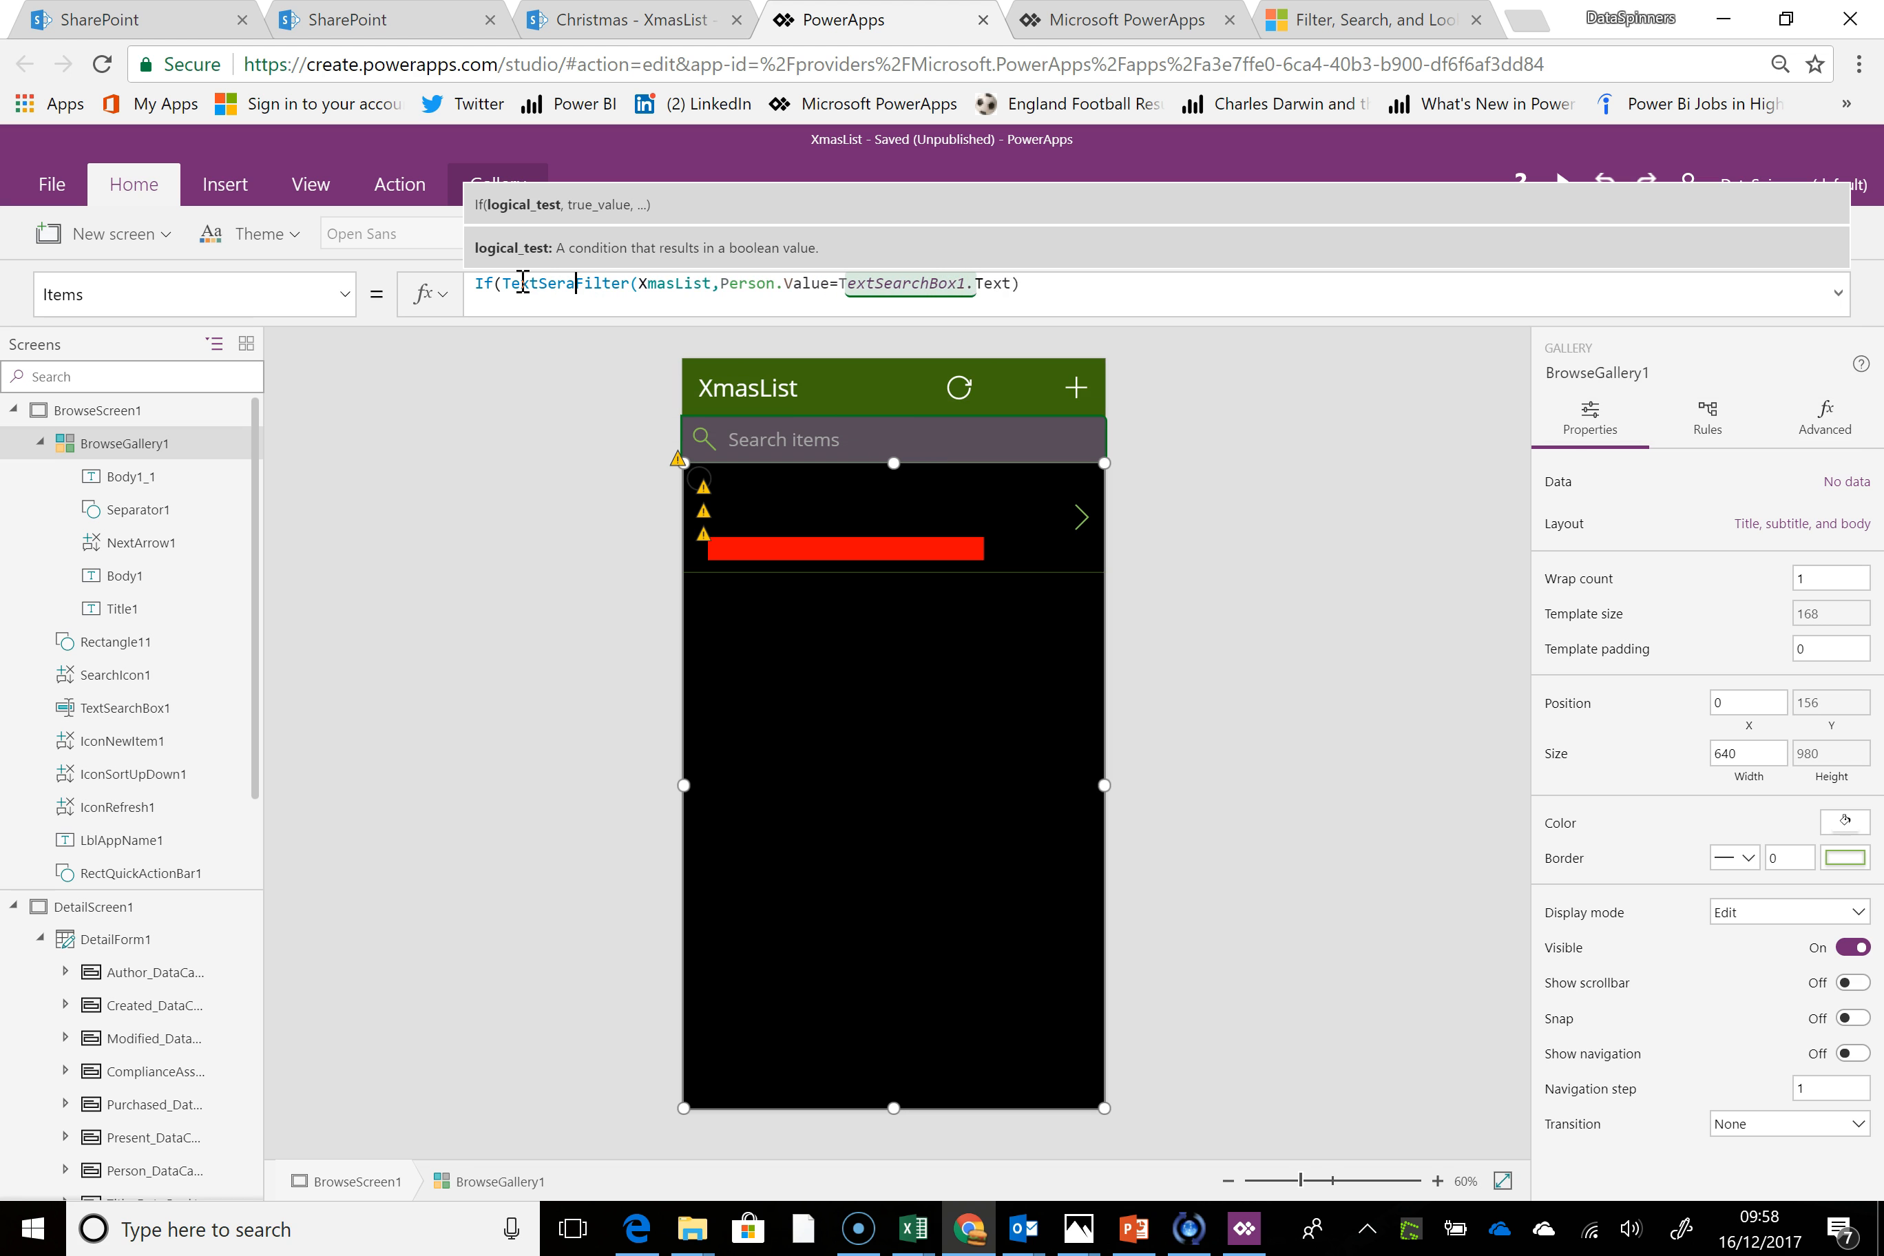
pyautogui.write('a')
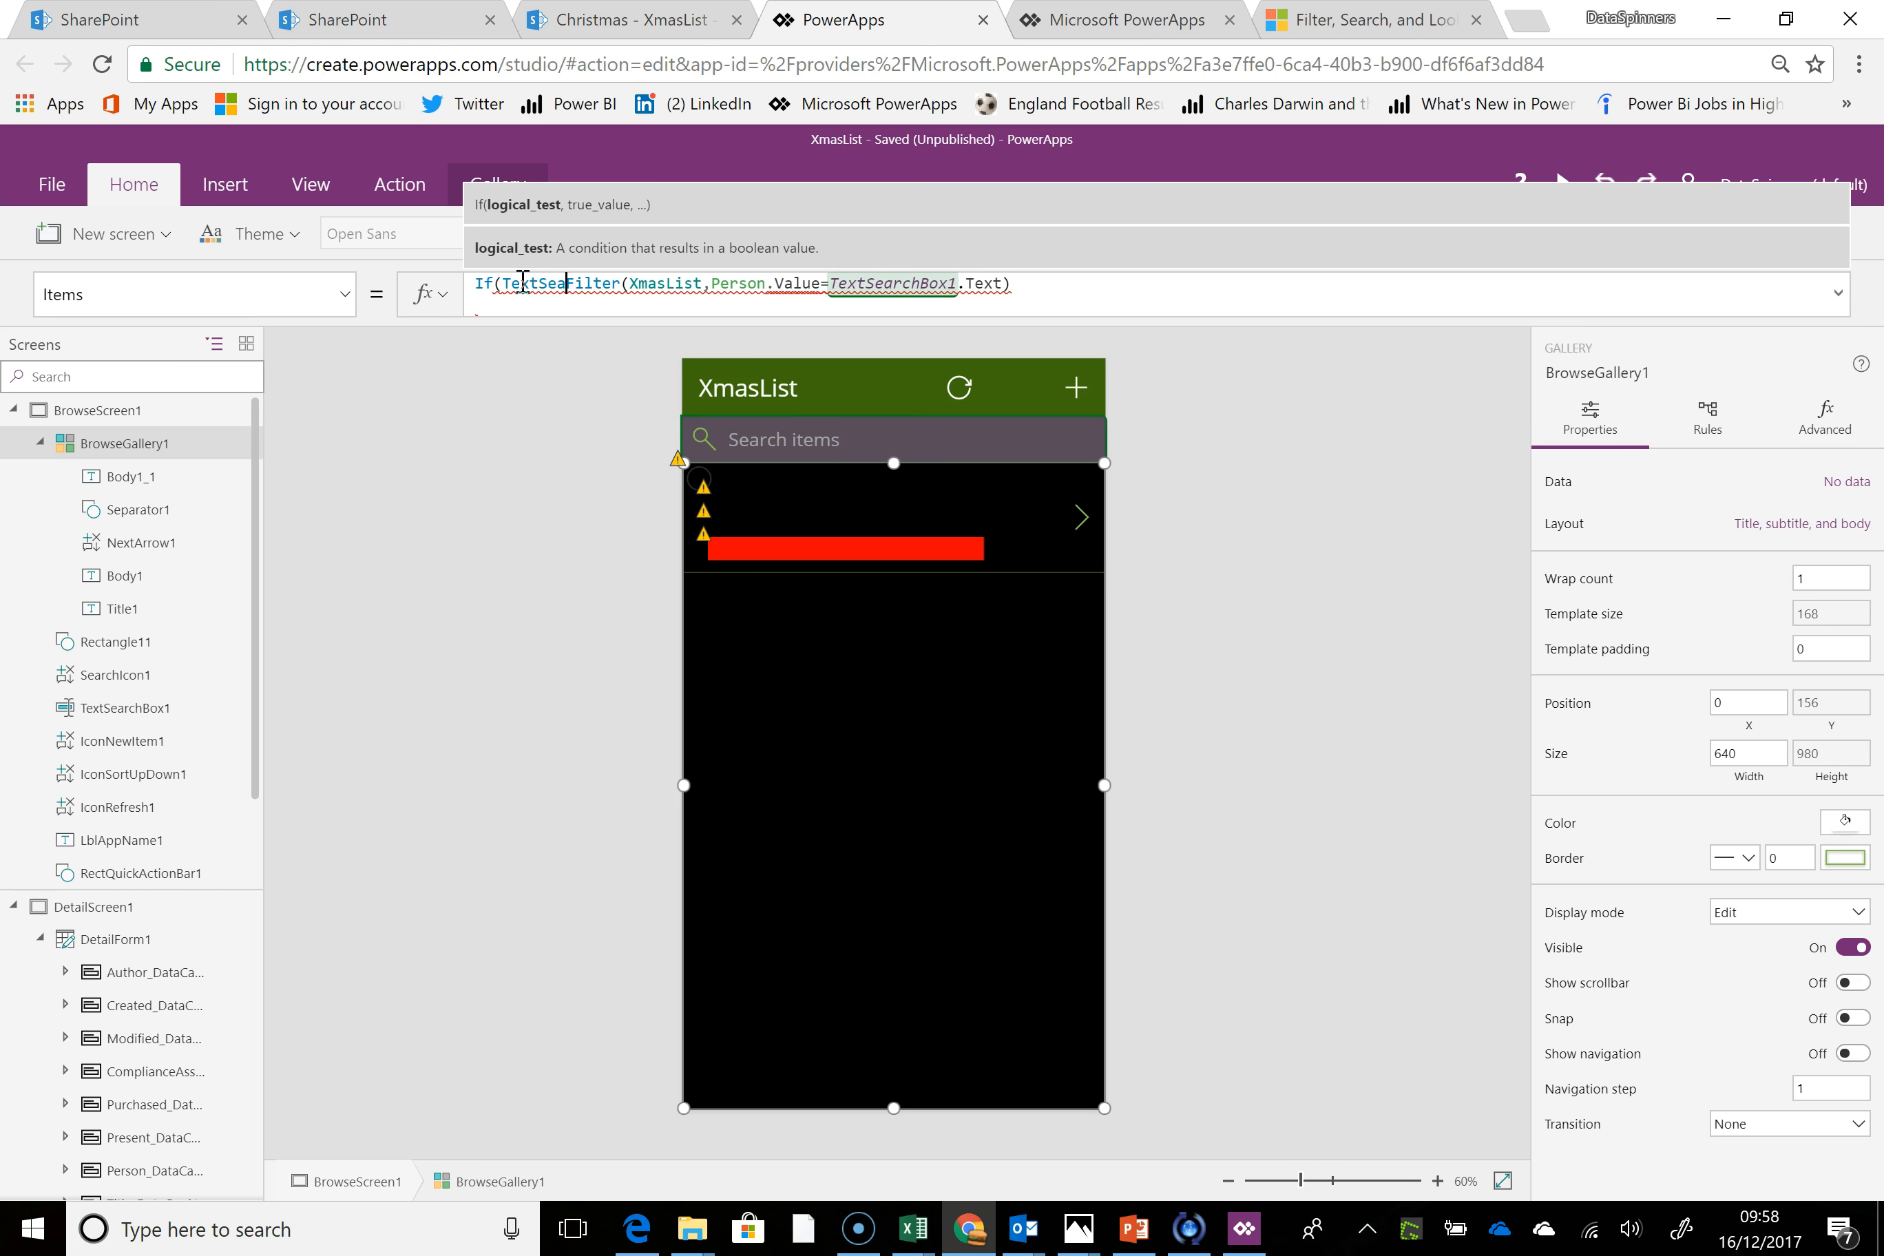
pyautogui.write('rchBo')
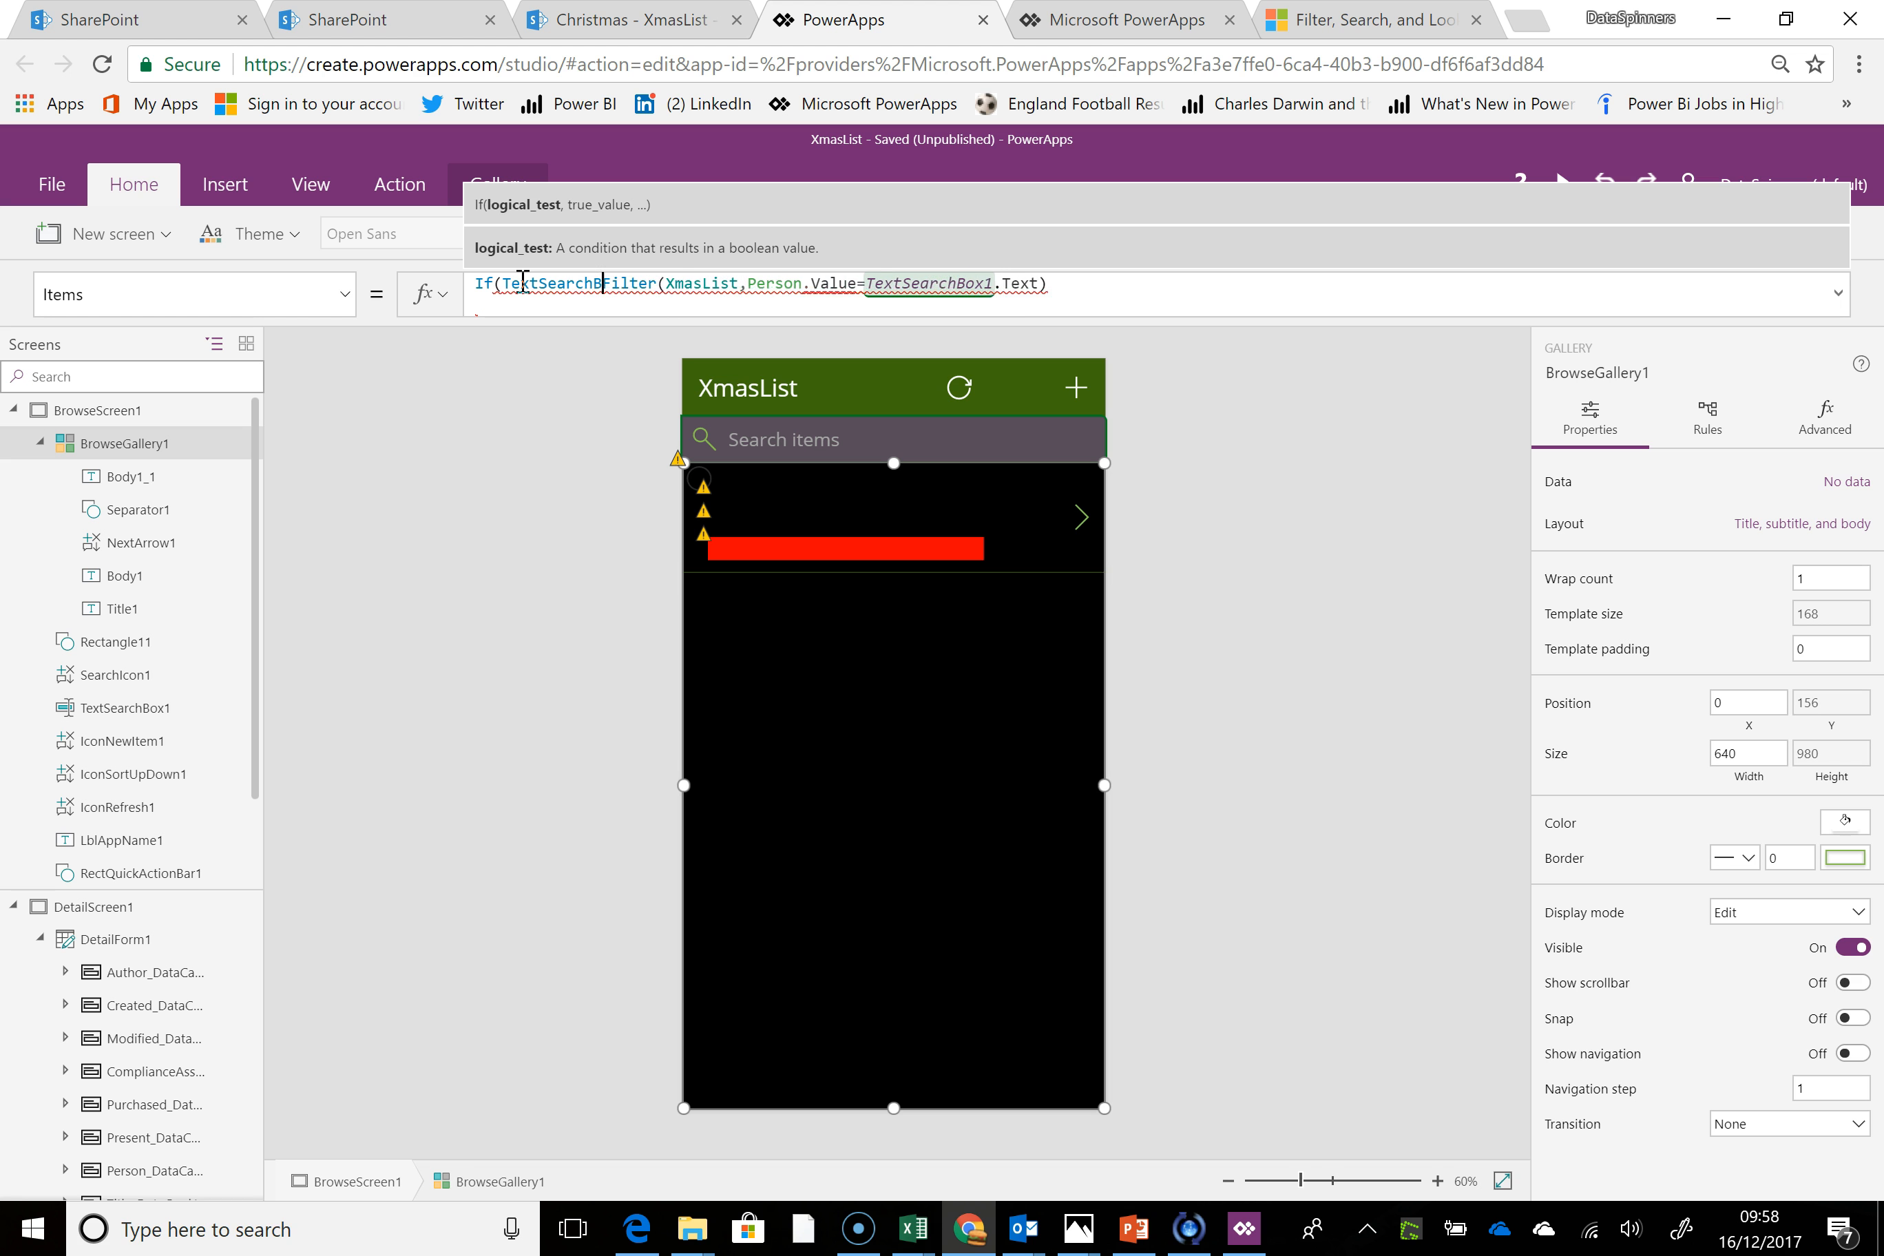
pyautogui.write('x1')
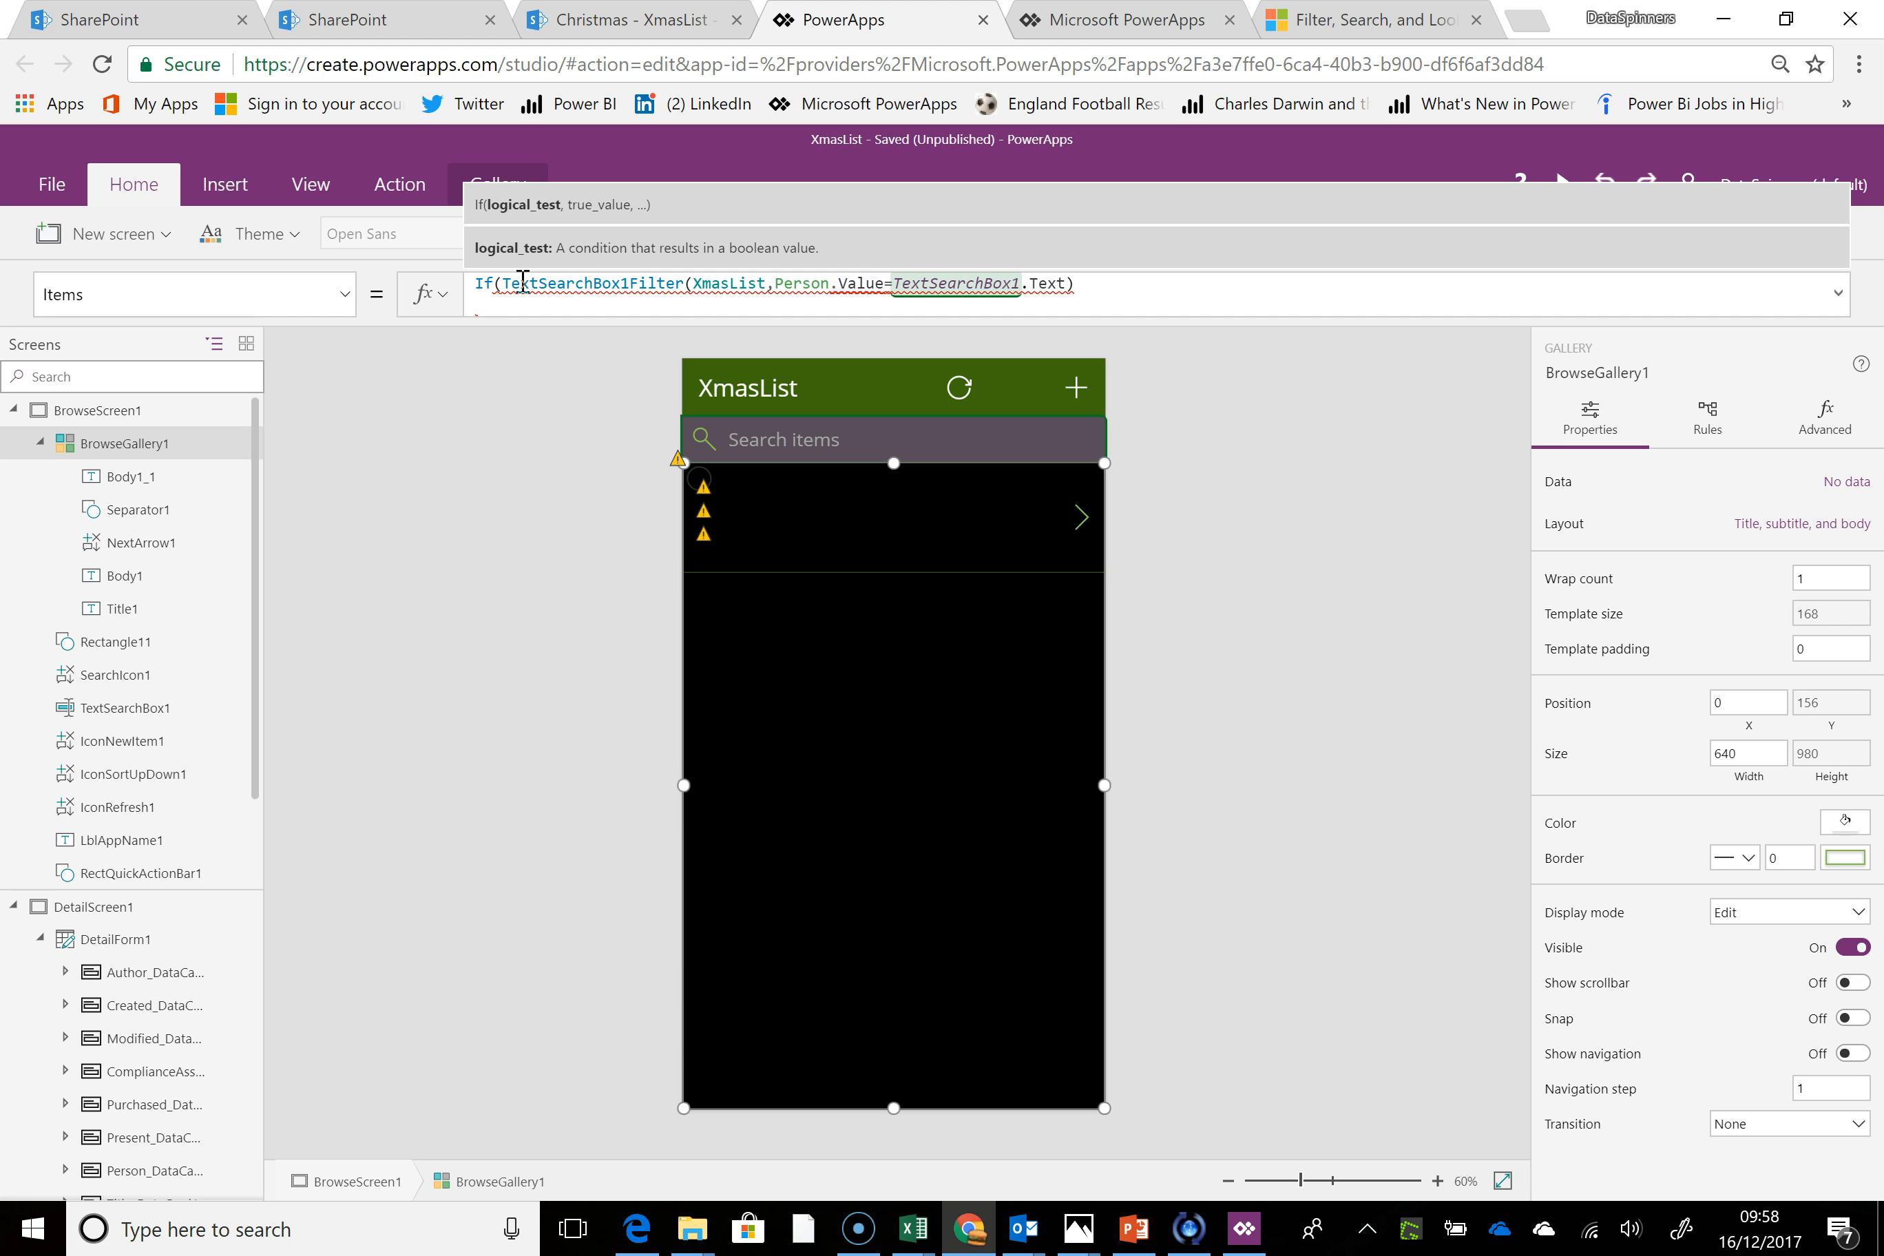
# Rewrite the start of the gallery's Items formula as If(IsBlank(TextSearchBox1), so it tests for an empty search box
pyautogui.click(504, 283)
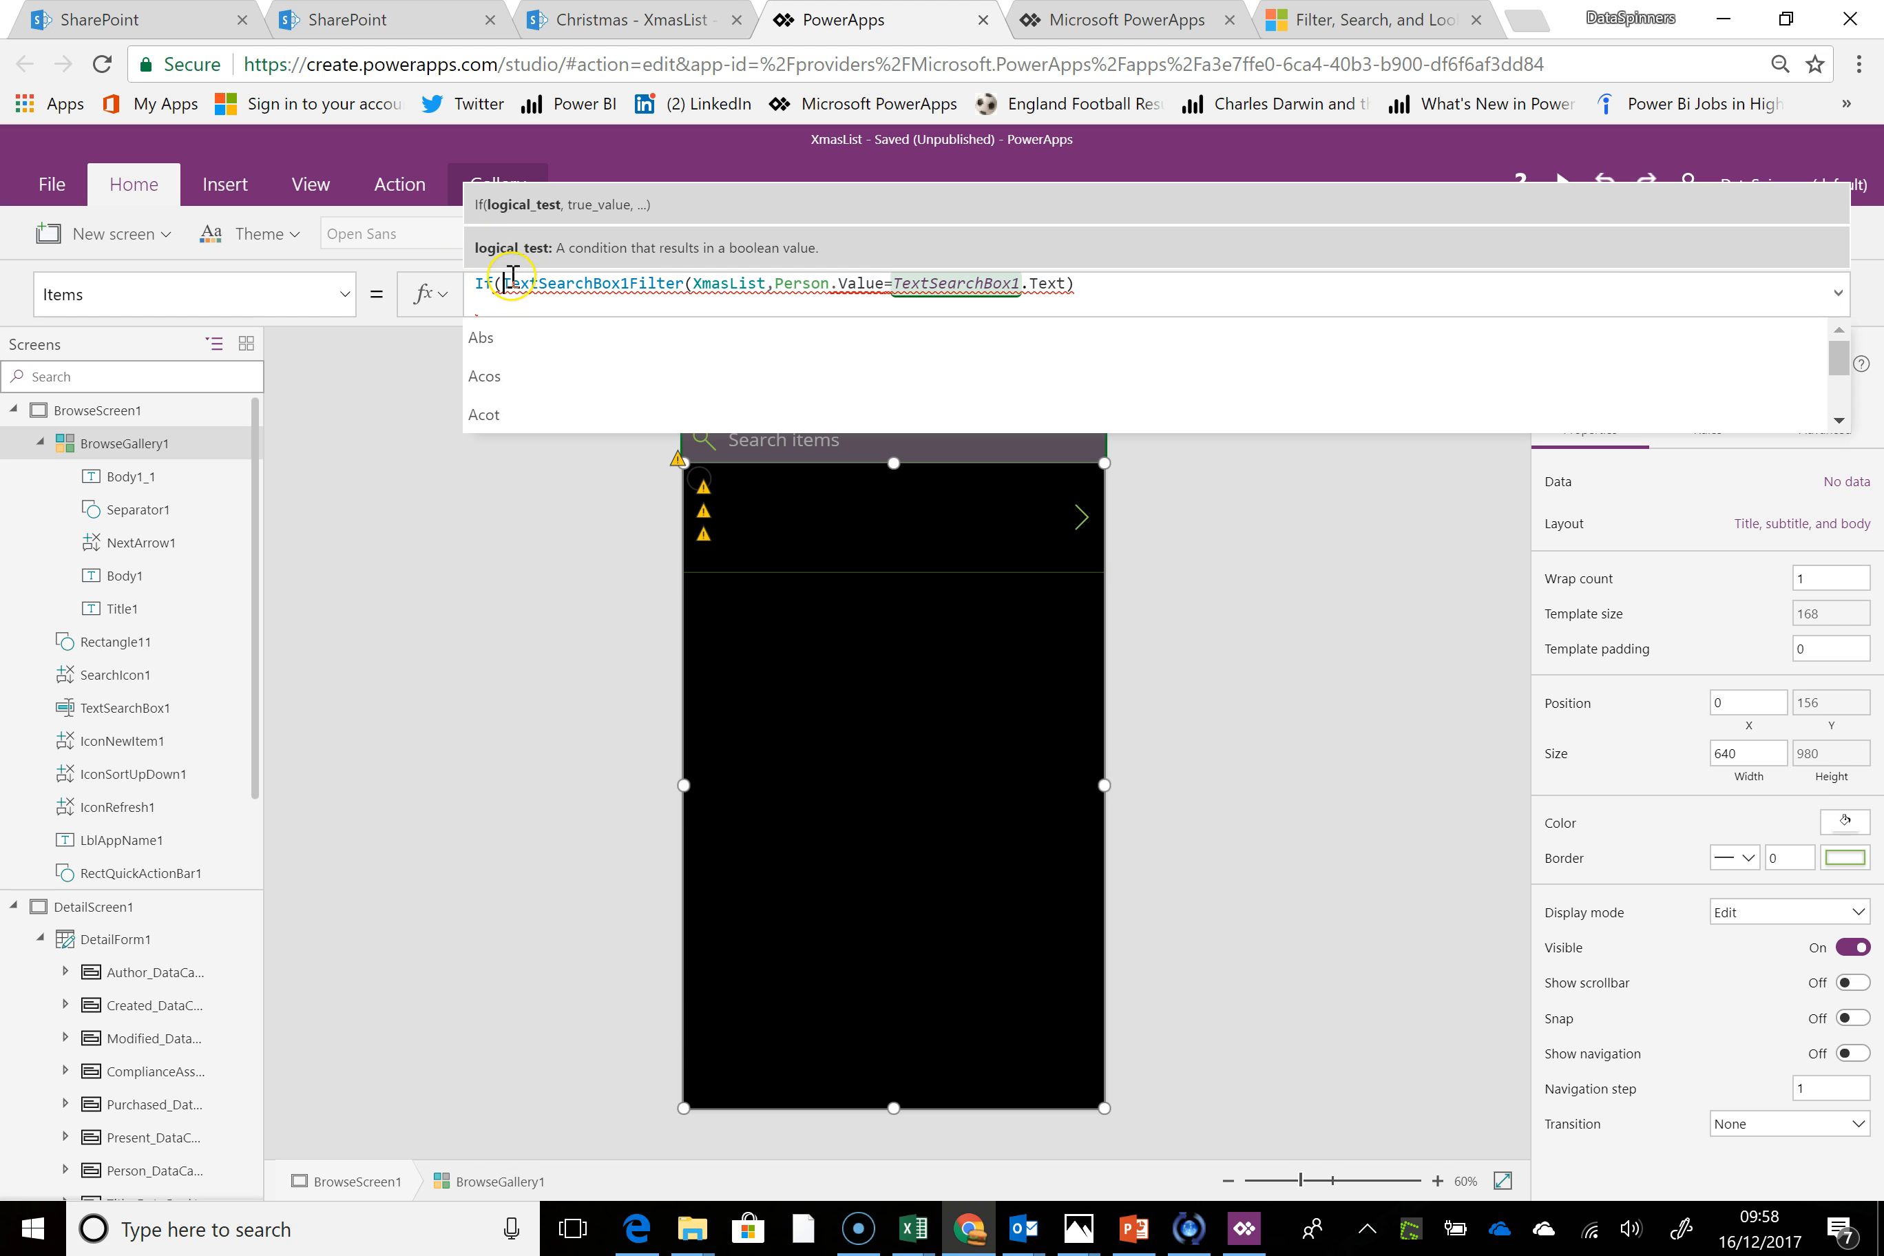
pyautogui.write('Isba')
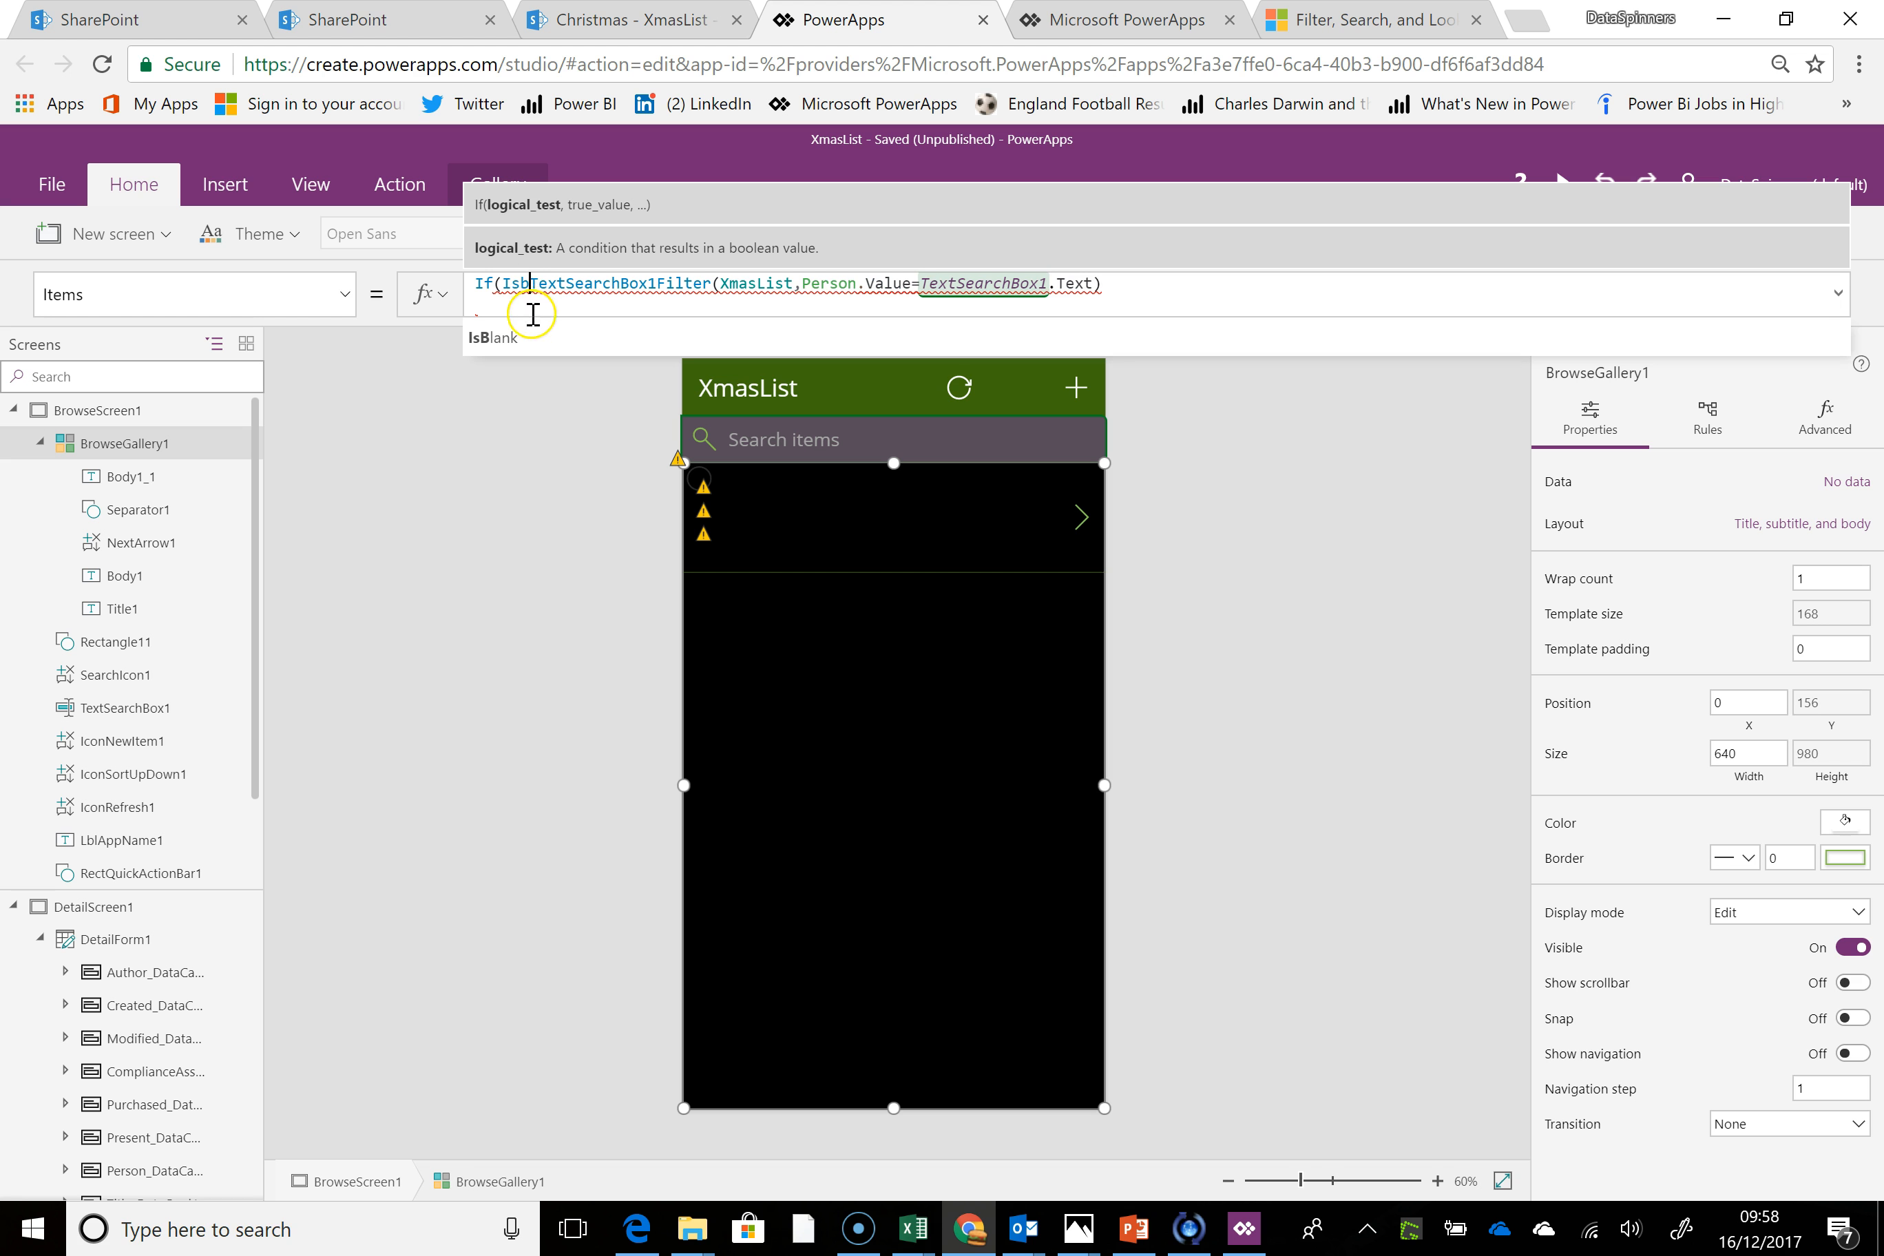
pyautogui.click(531, 339)
pyautogui.write('Text')
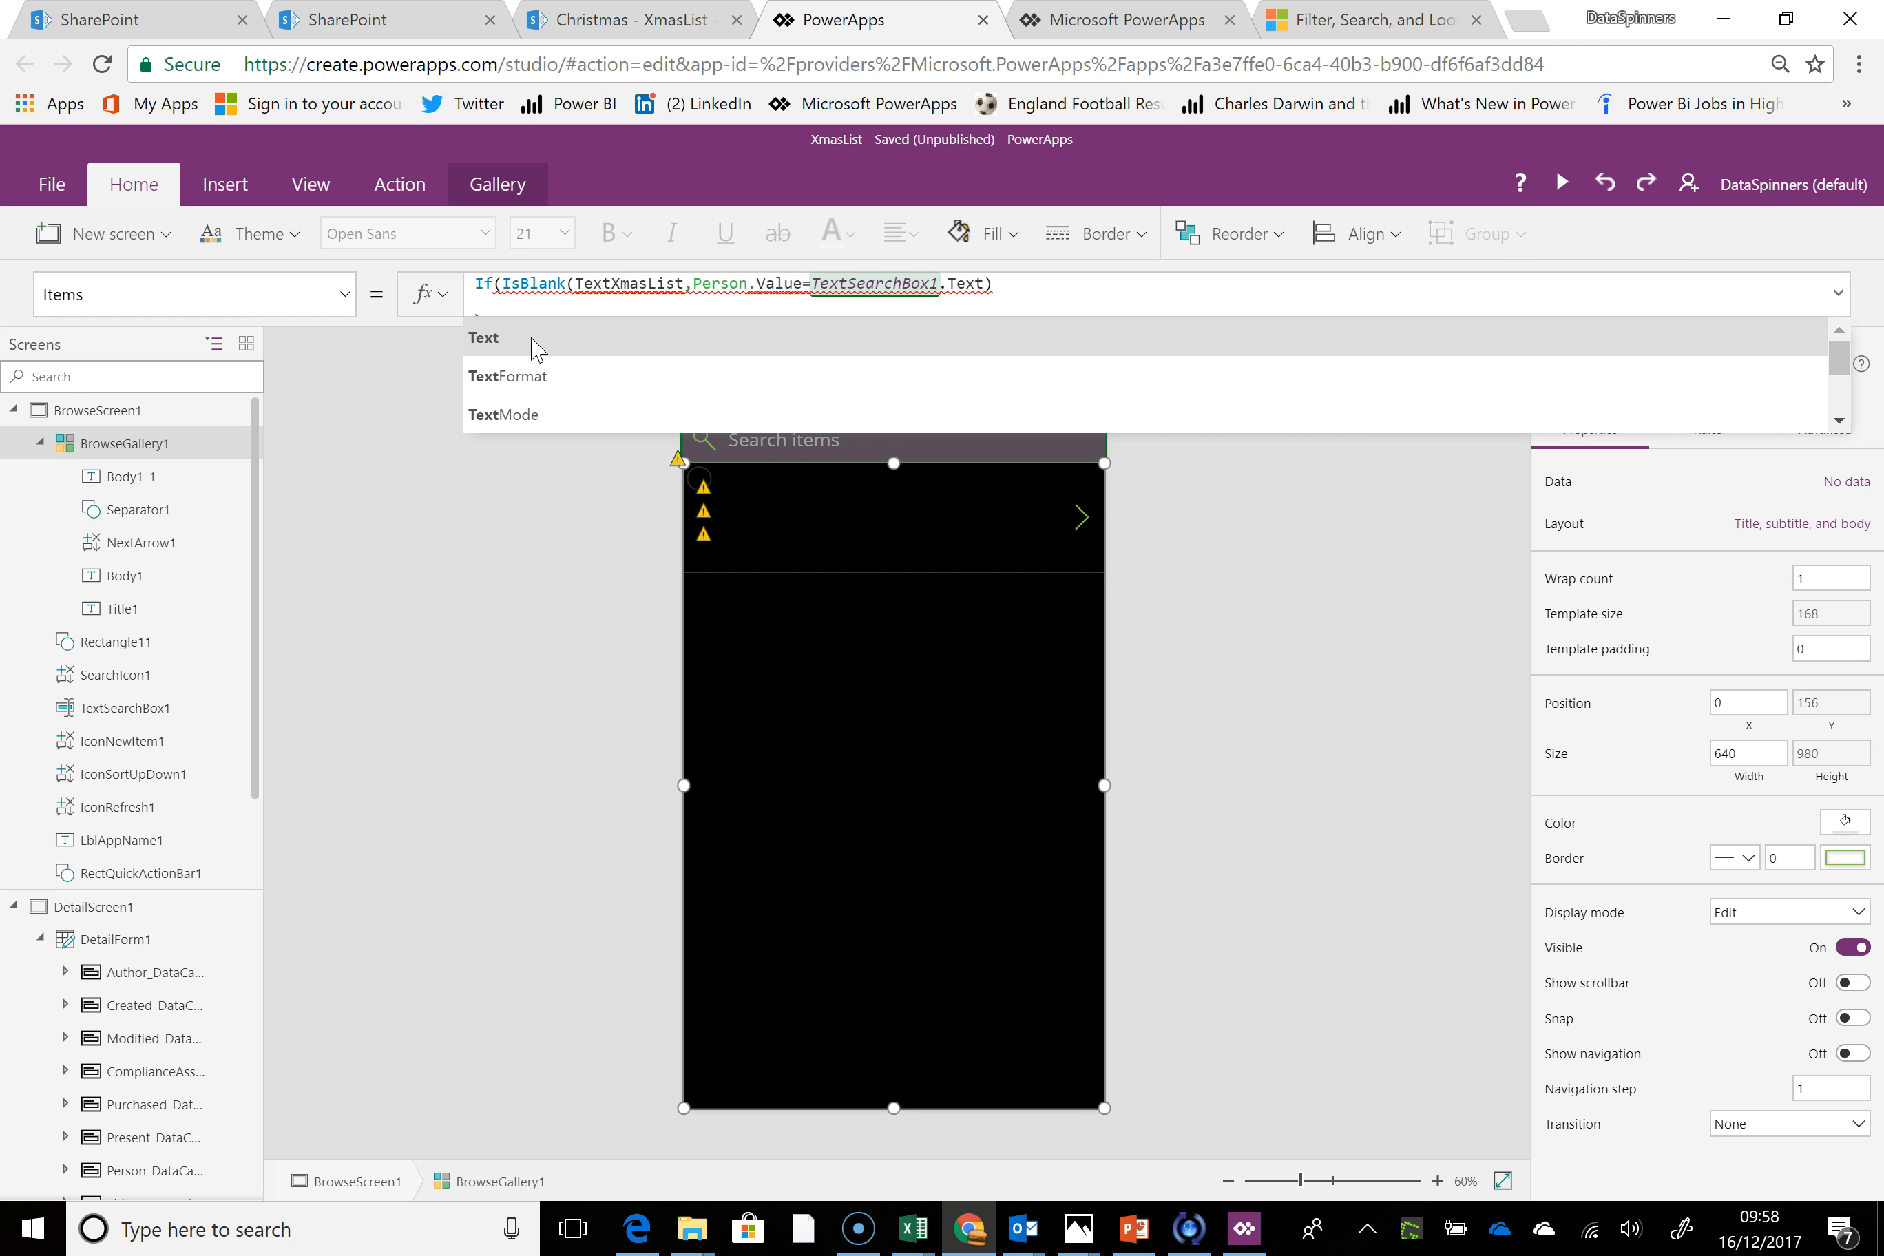
pyautogui.write('Ser')
pyautogui.press('BackSpace')
pyautogui.write('ac')
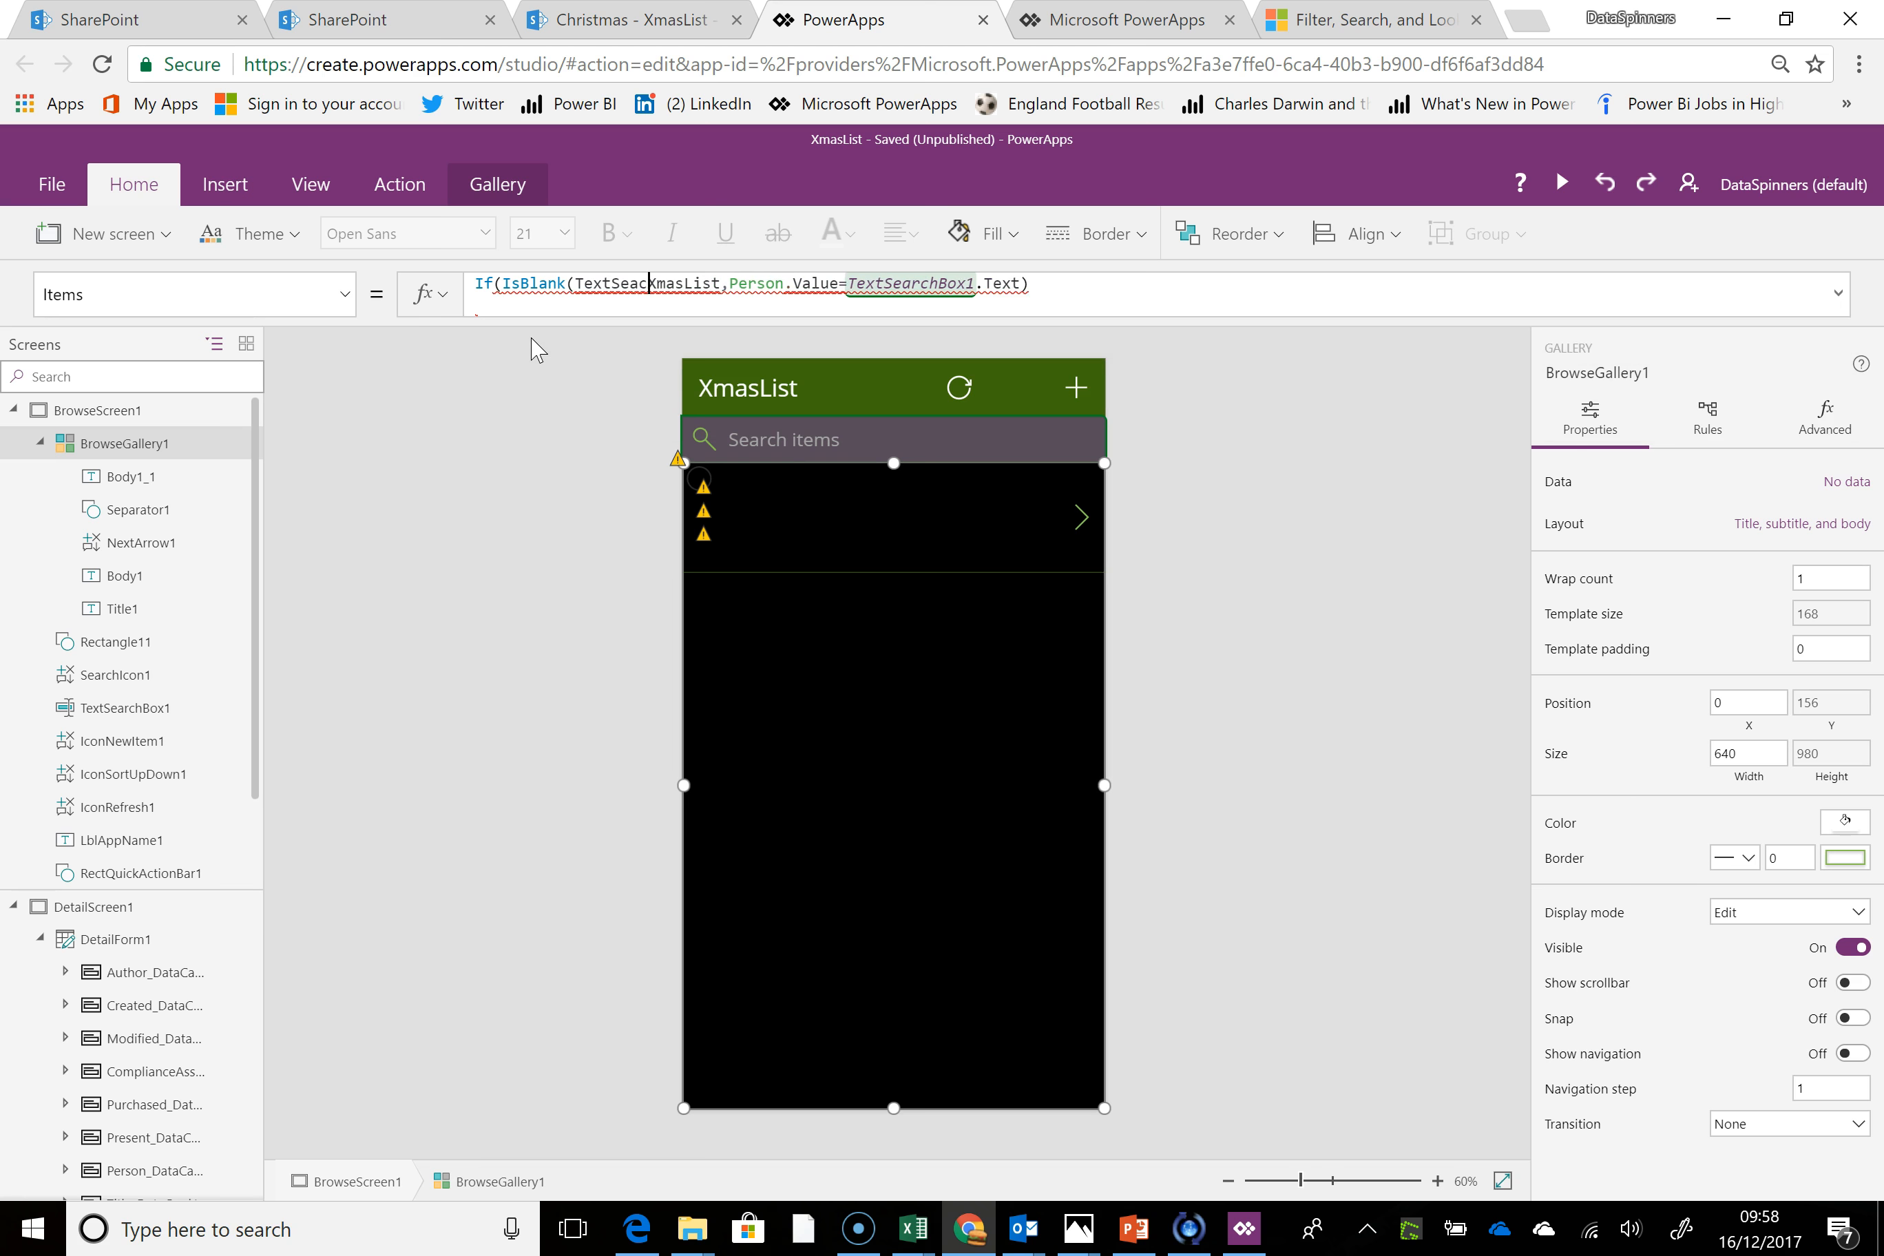
pyautogui.press('BackSpace')
pyautogui.write('rchBox1')
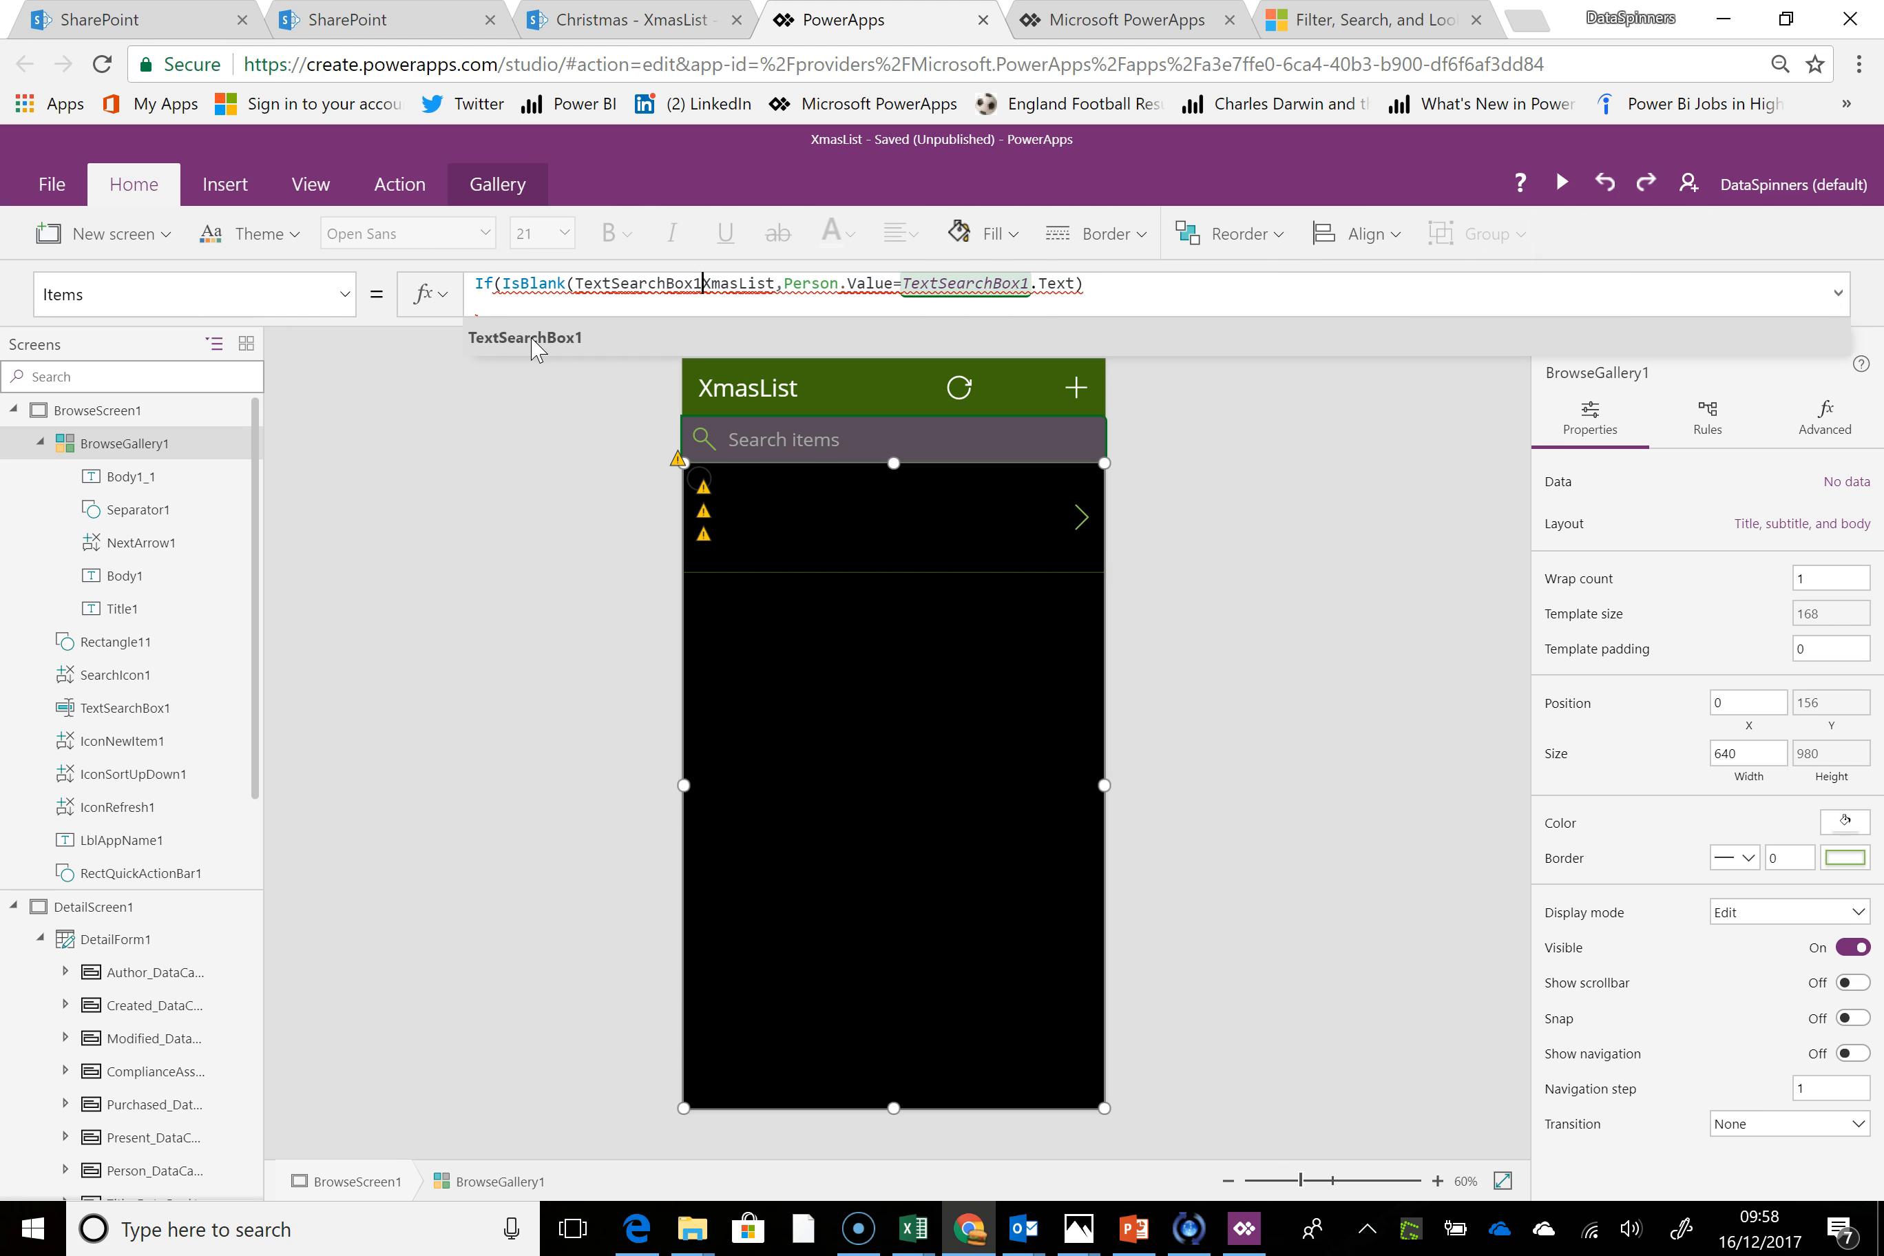
pyautogui.write('),')
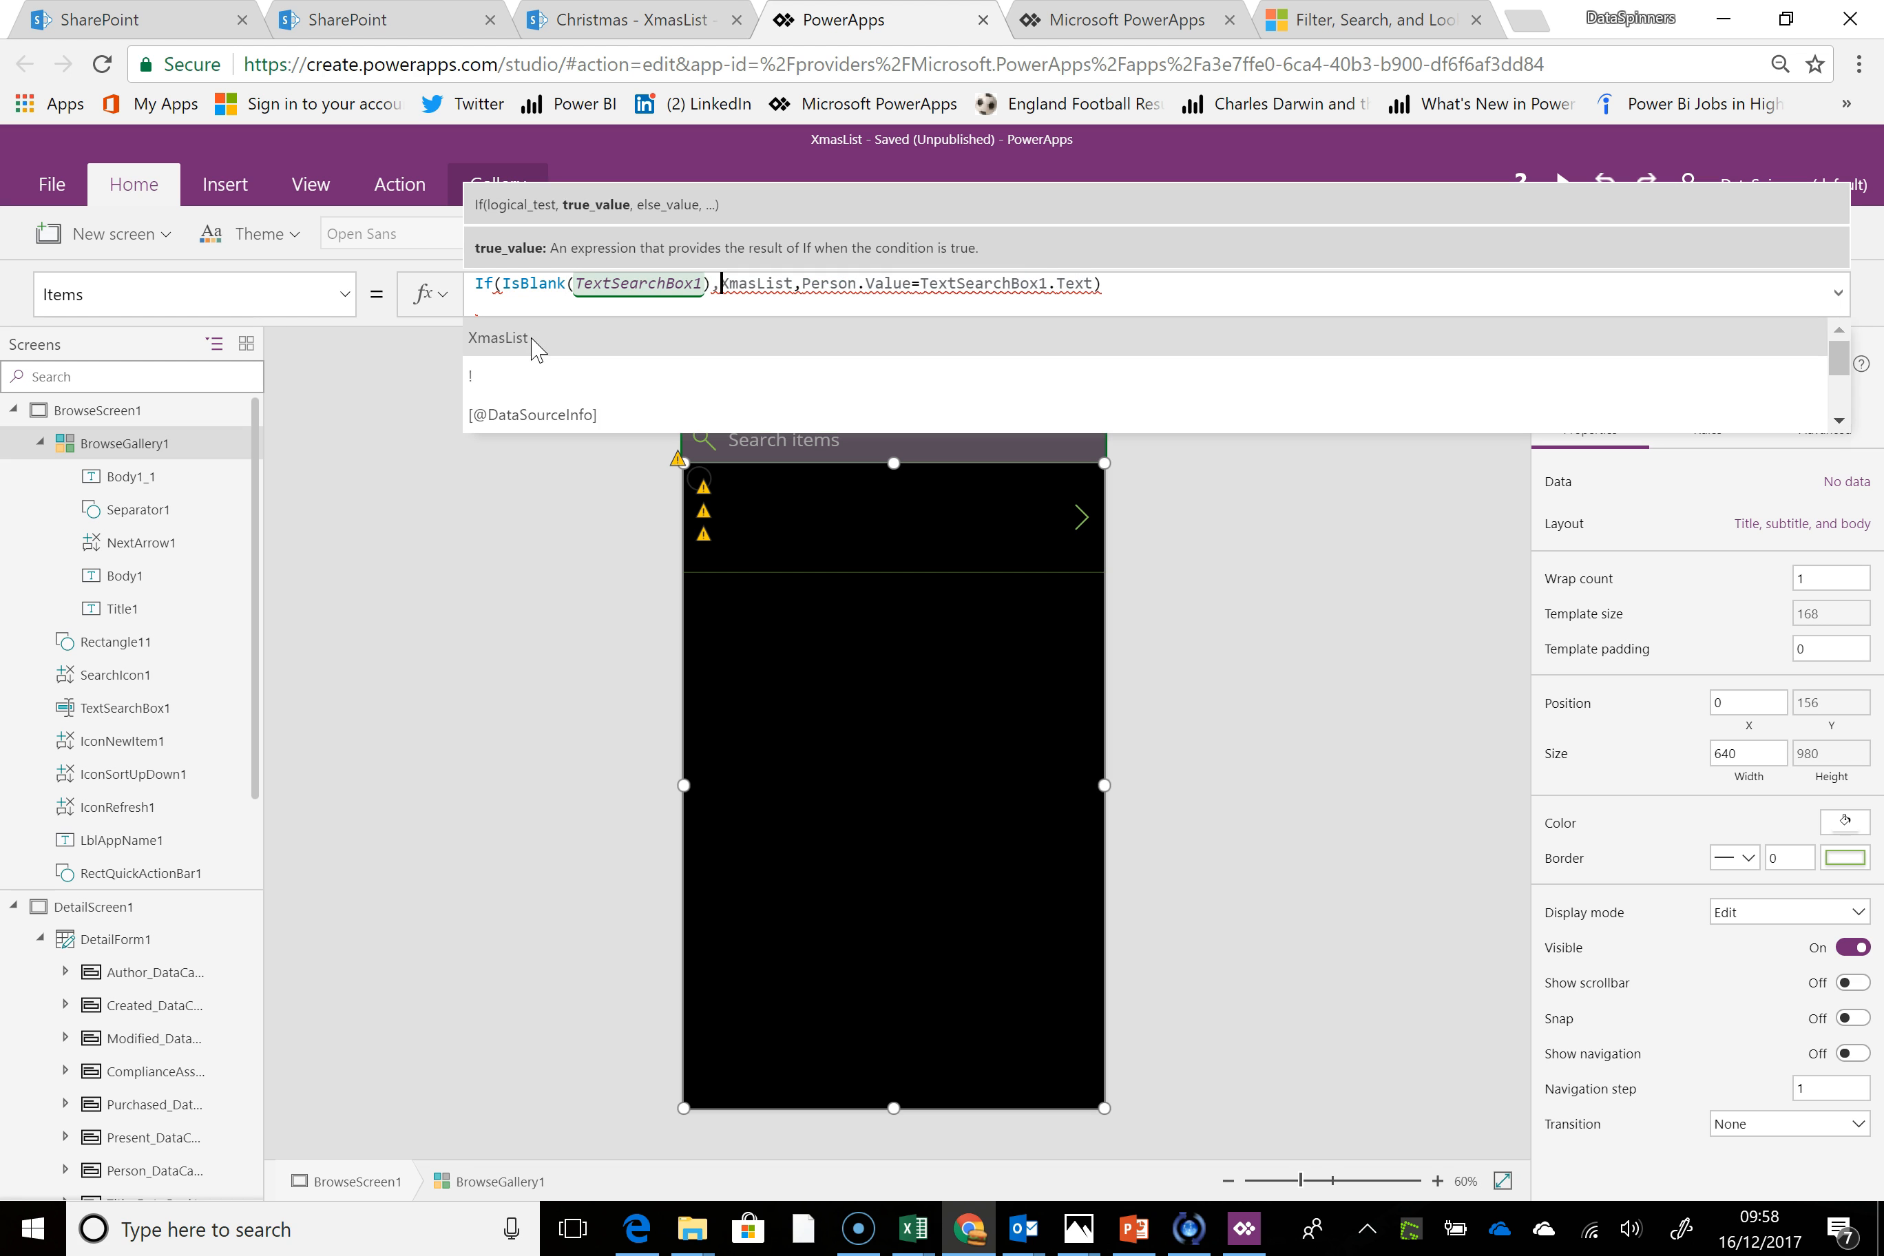
pyautogui.write('Xmasl')
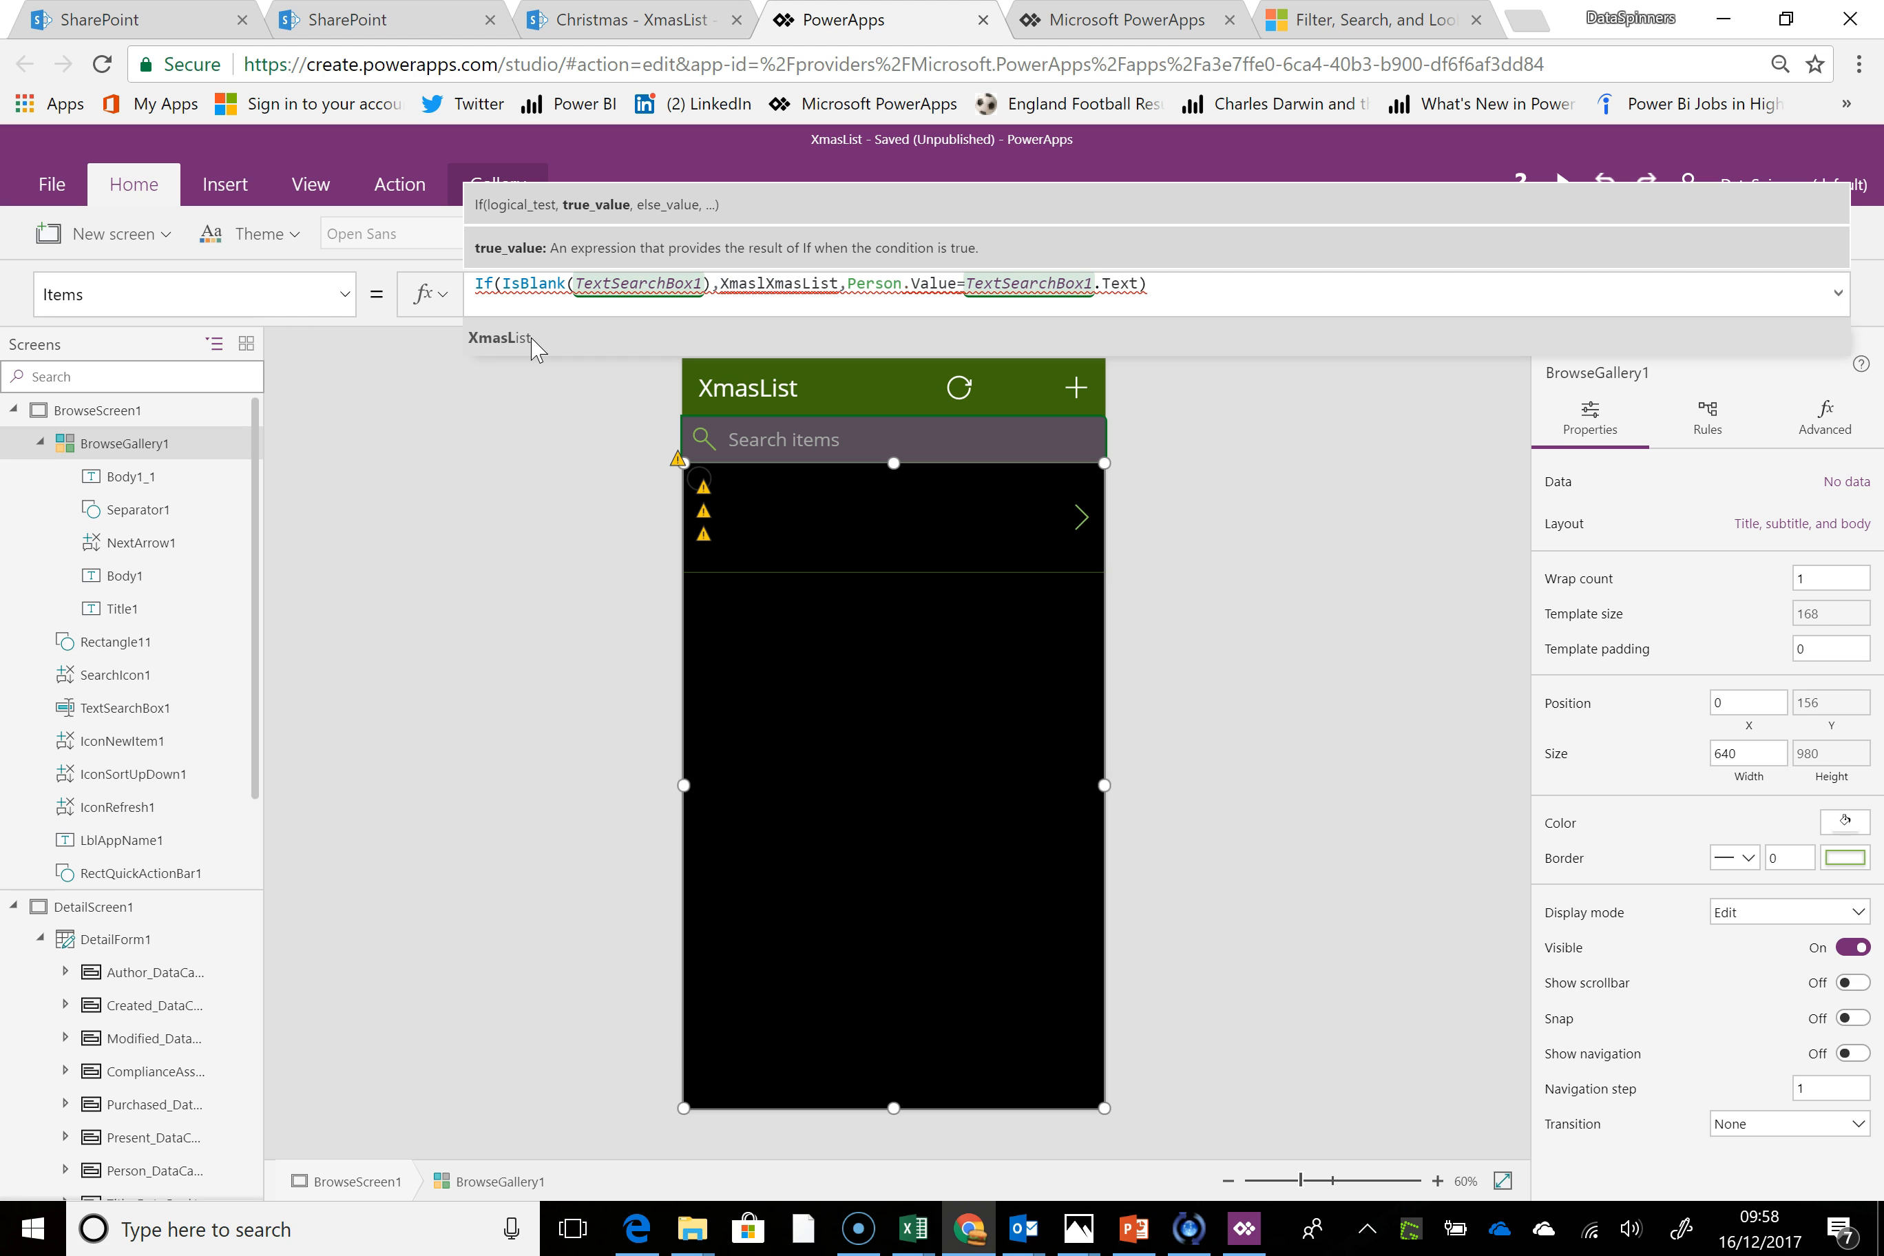
# Complete the Items formula with XmasList as the true value and Filter(XmasList,Person.Value=TextSearchBox1.Text)) as the alternative
pyautogui.press('BackSpace')
pyautogui.write('List,')
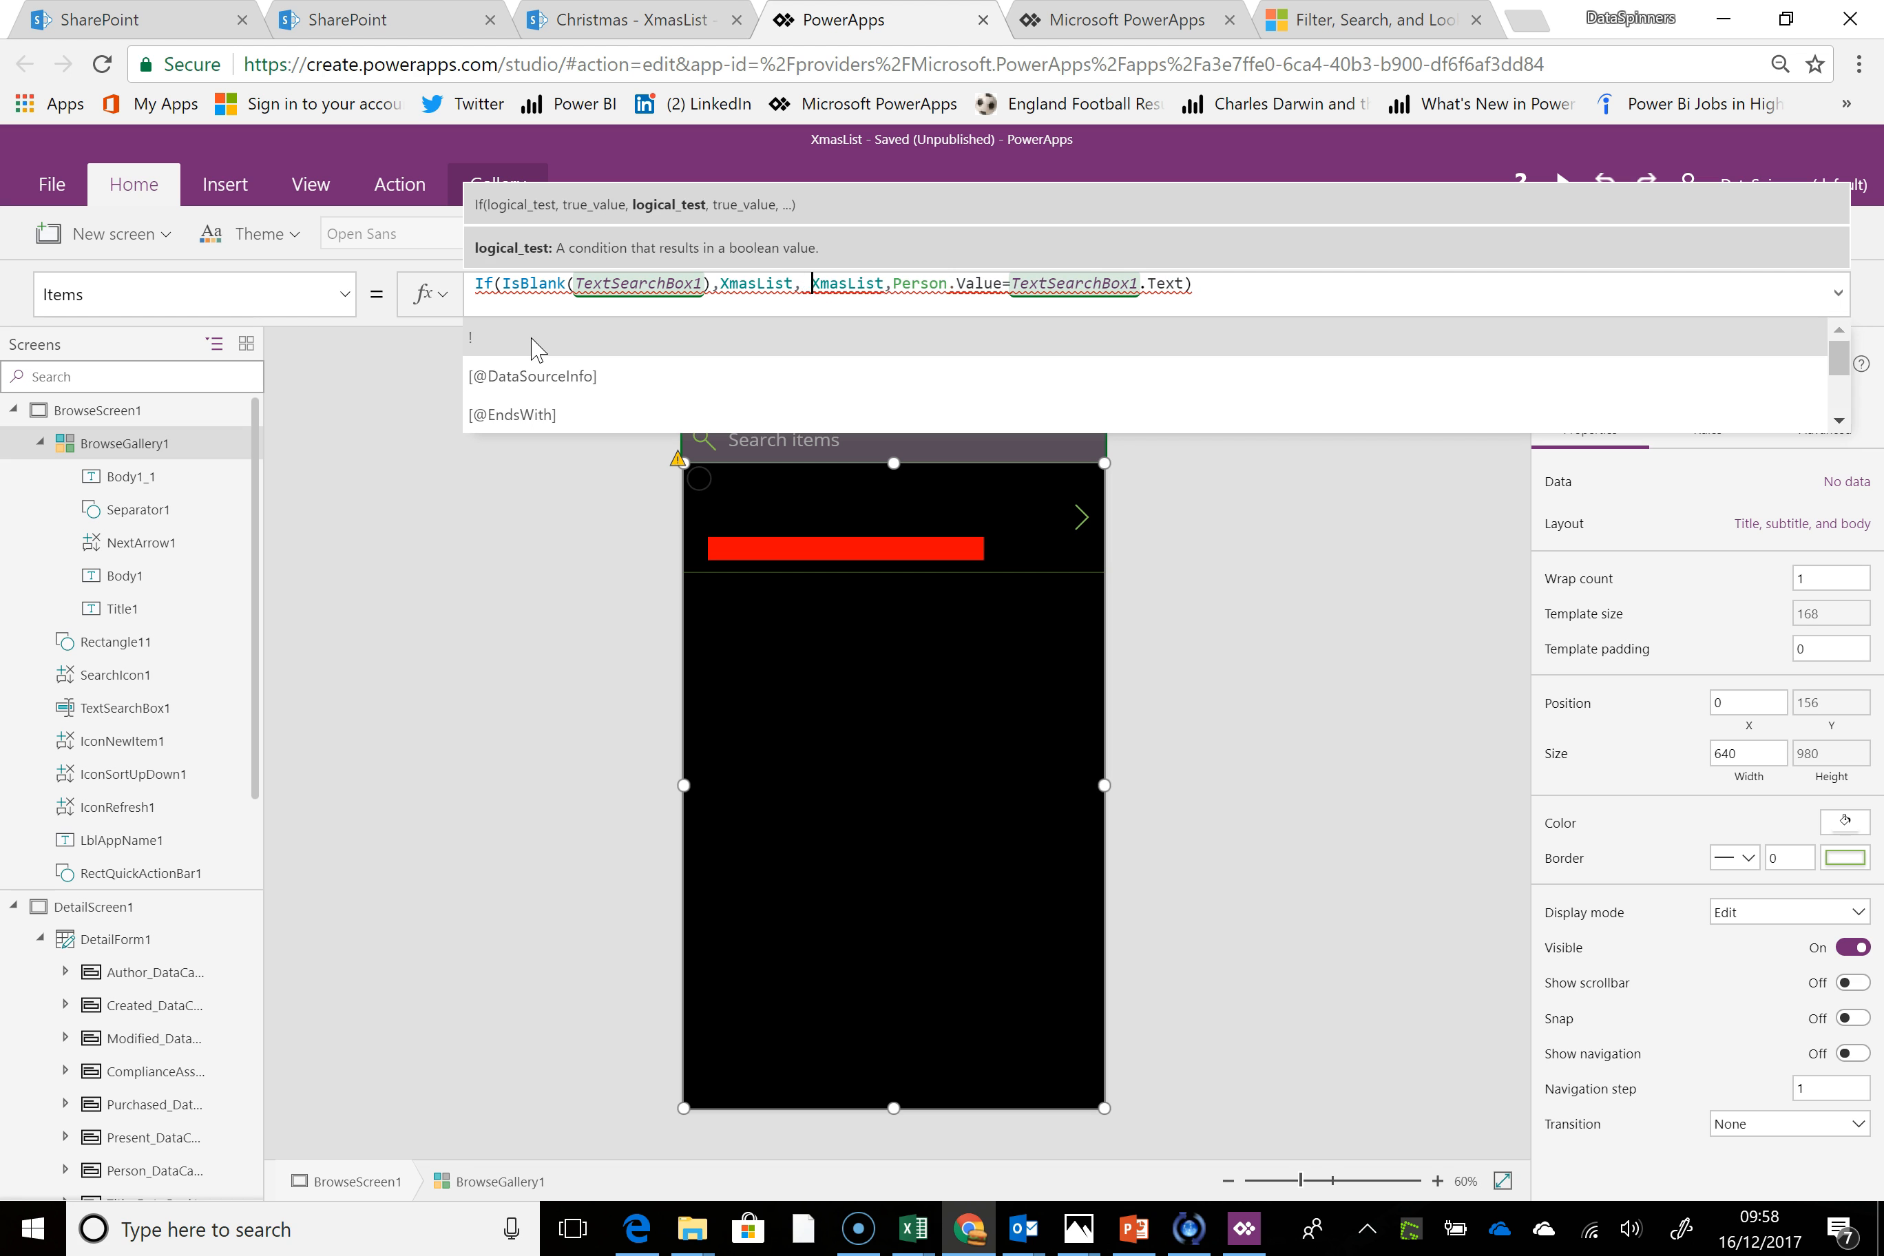
pyautogui.write(' Filter')
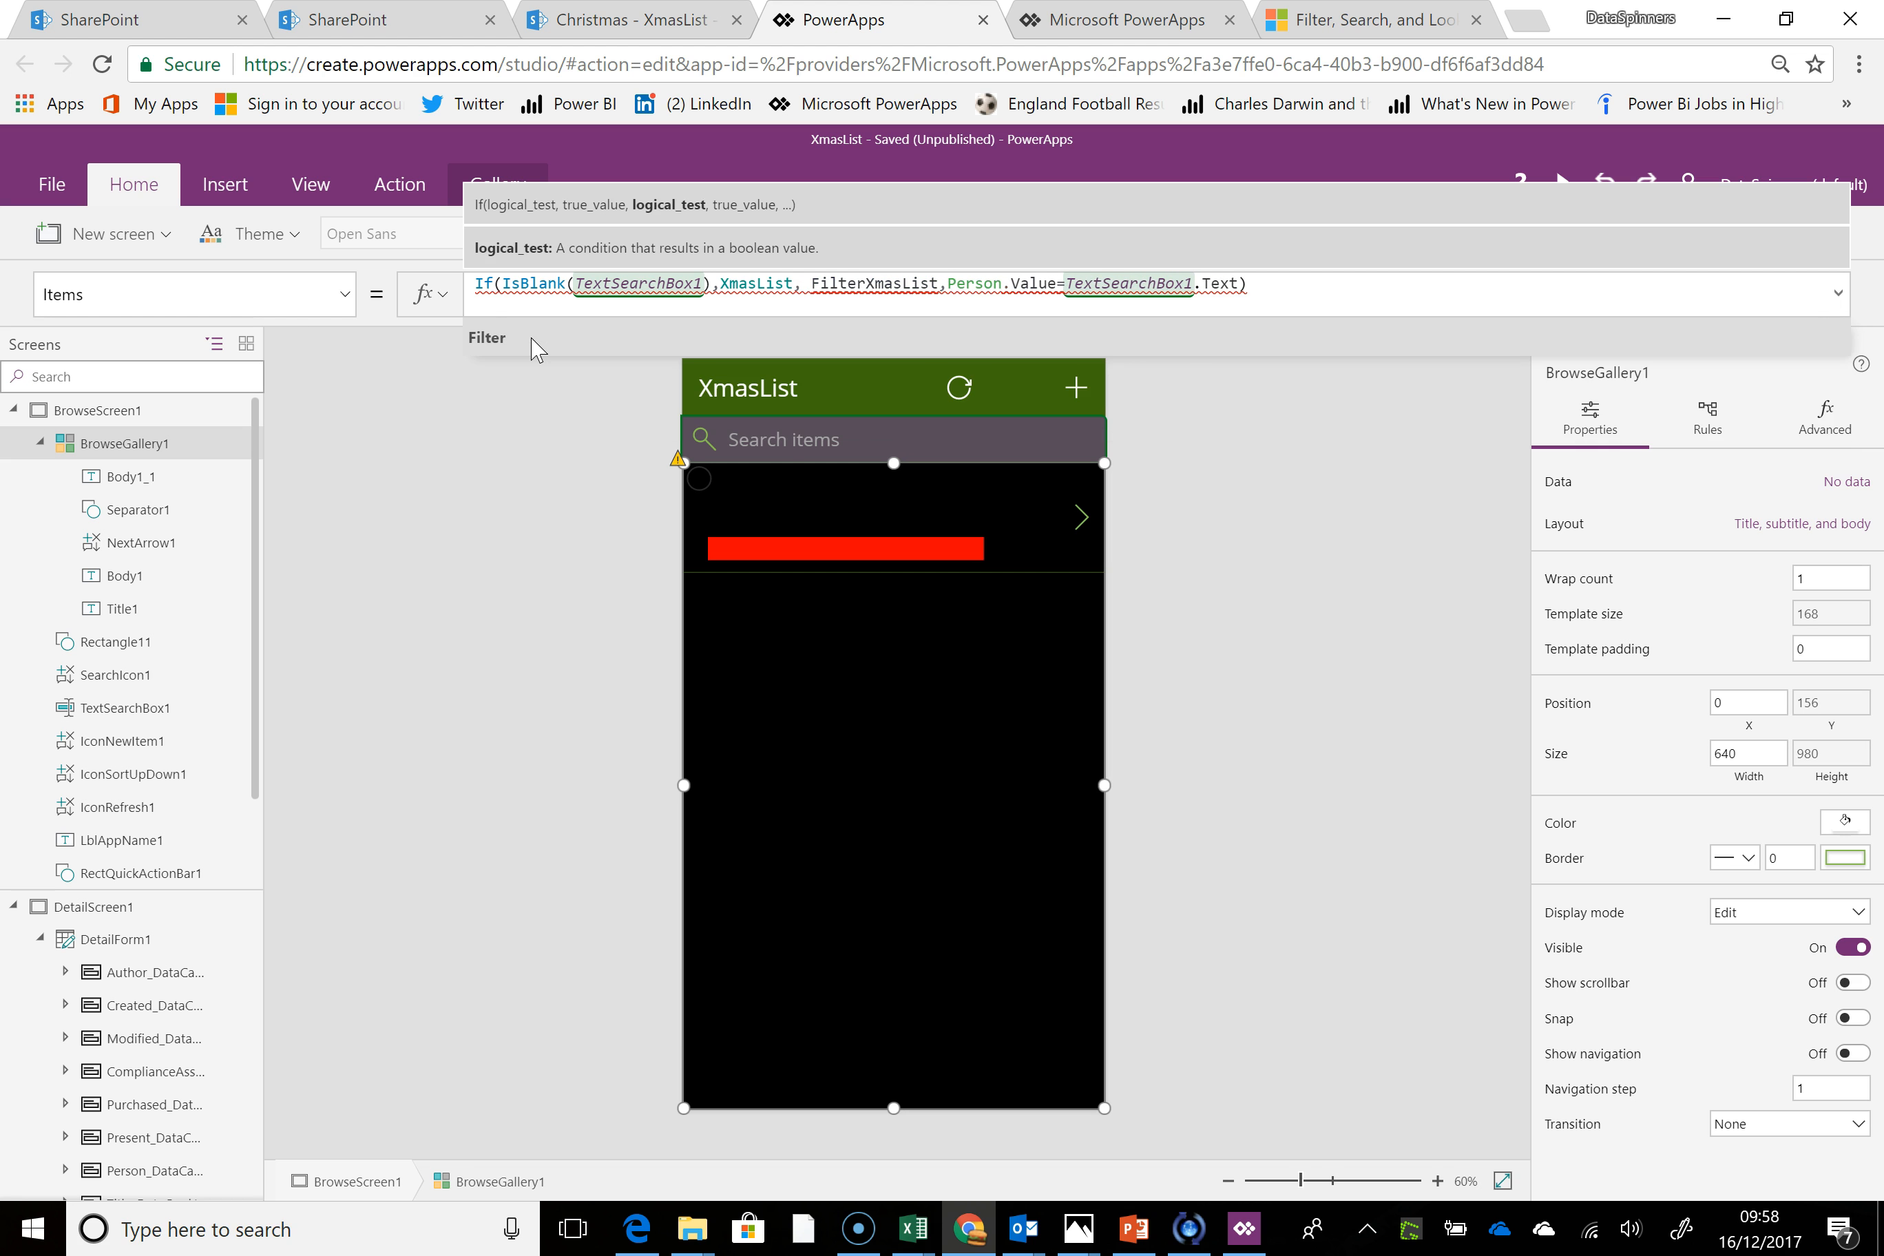
pyautogui.write('(')
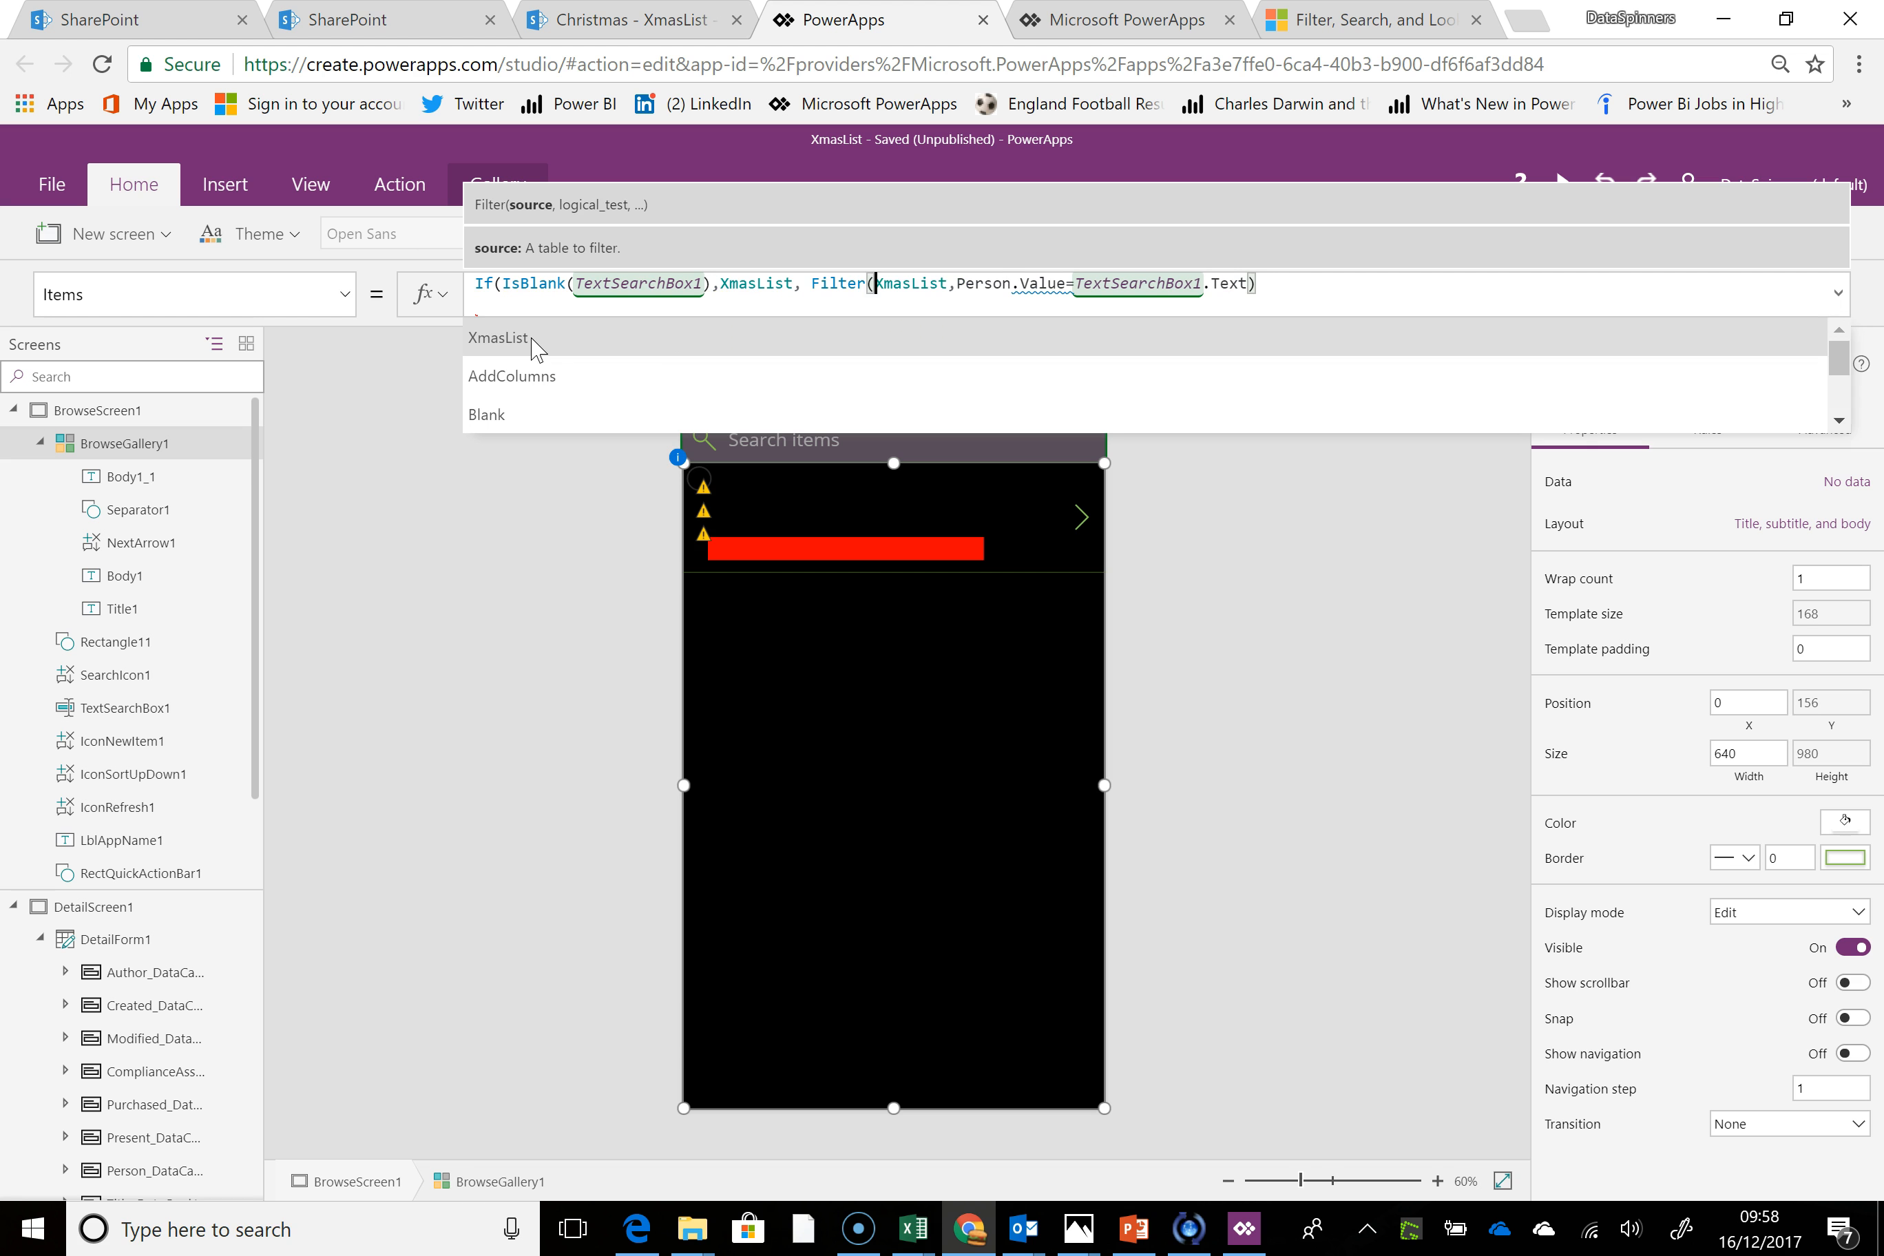
pyautogui.click(1311, 284)
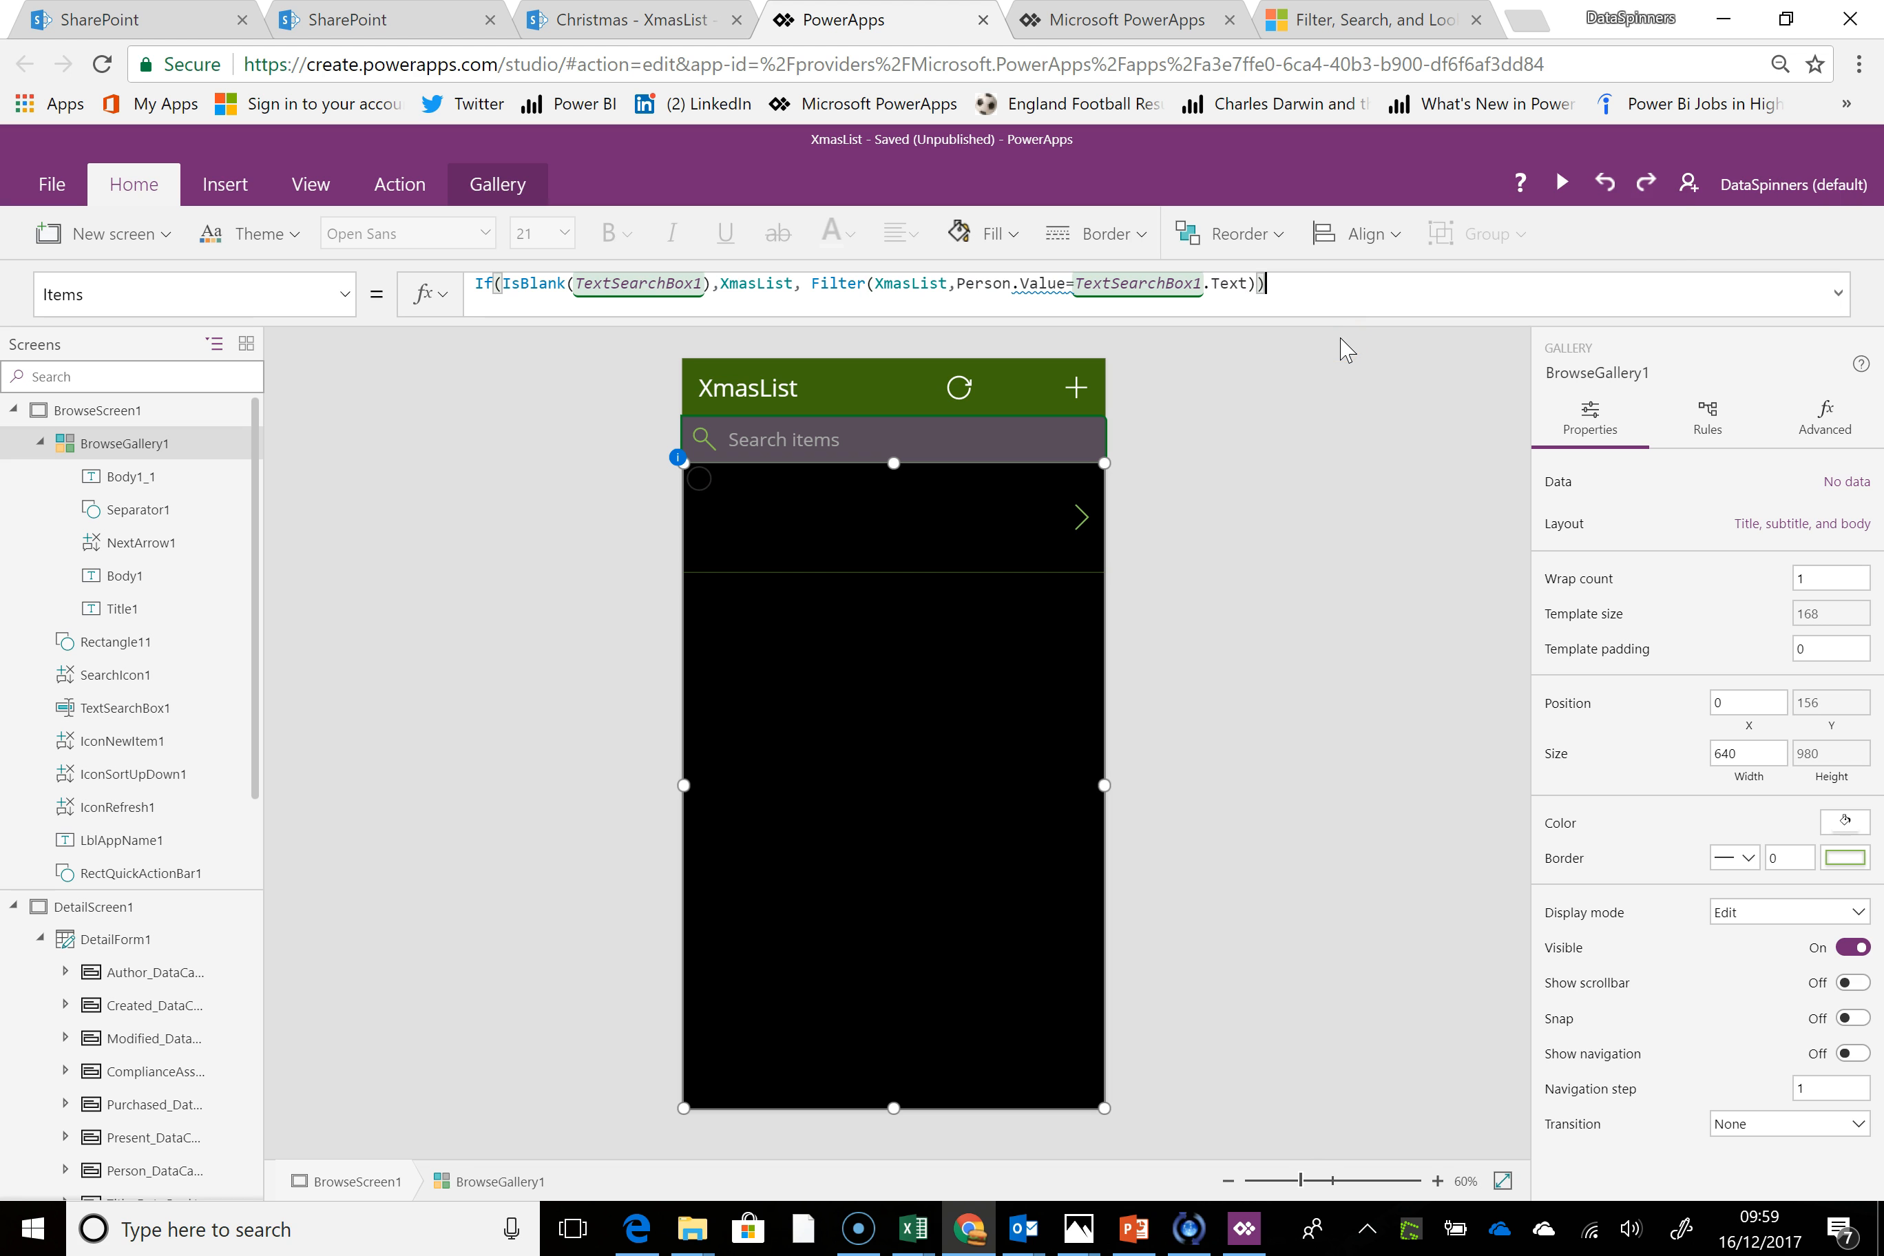
pyautogui.hotkey('ctrl', 'a')
pyautogui.press('BackSpace')
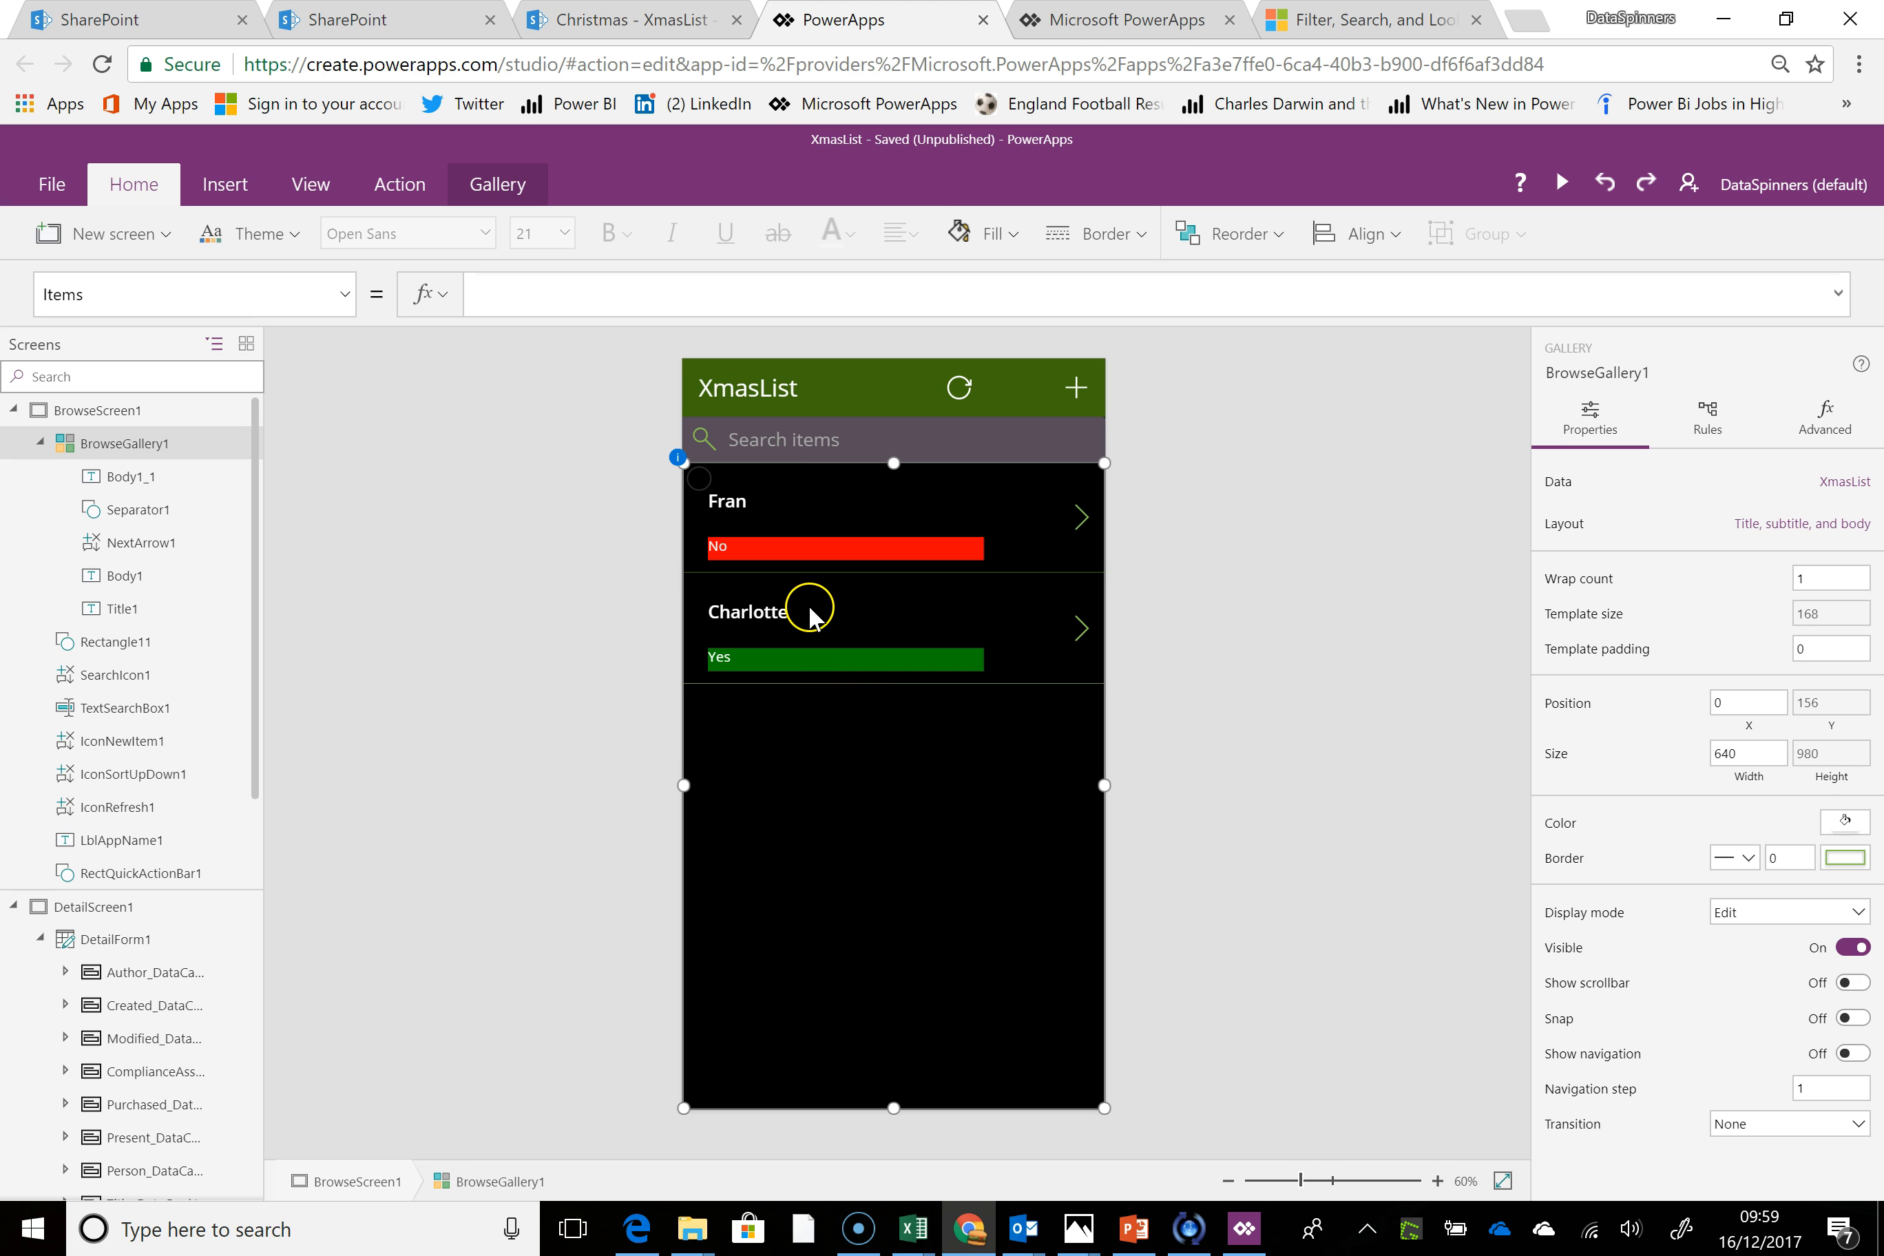
# Set the Text property of the Body1 label in the gallery's first row to ThisItem.Present
pyautogui.click(785, 525)
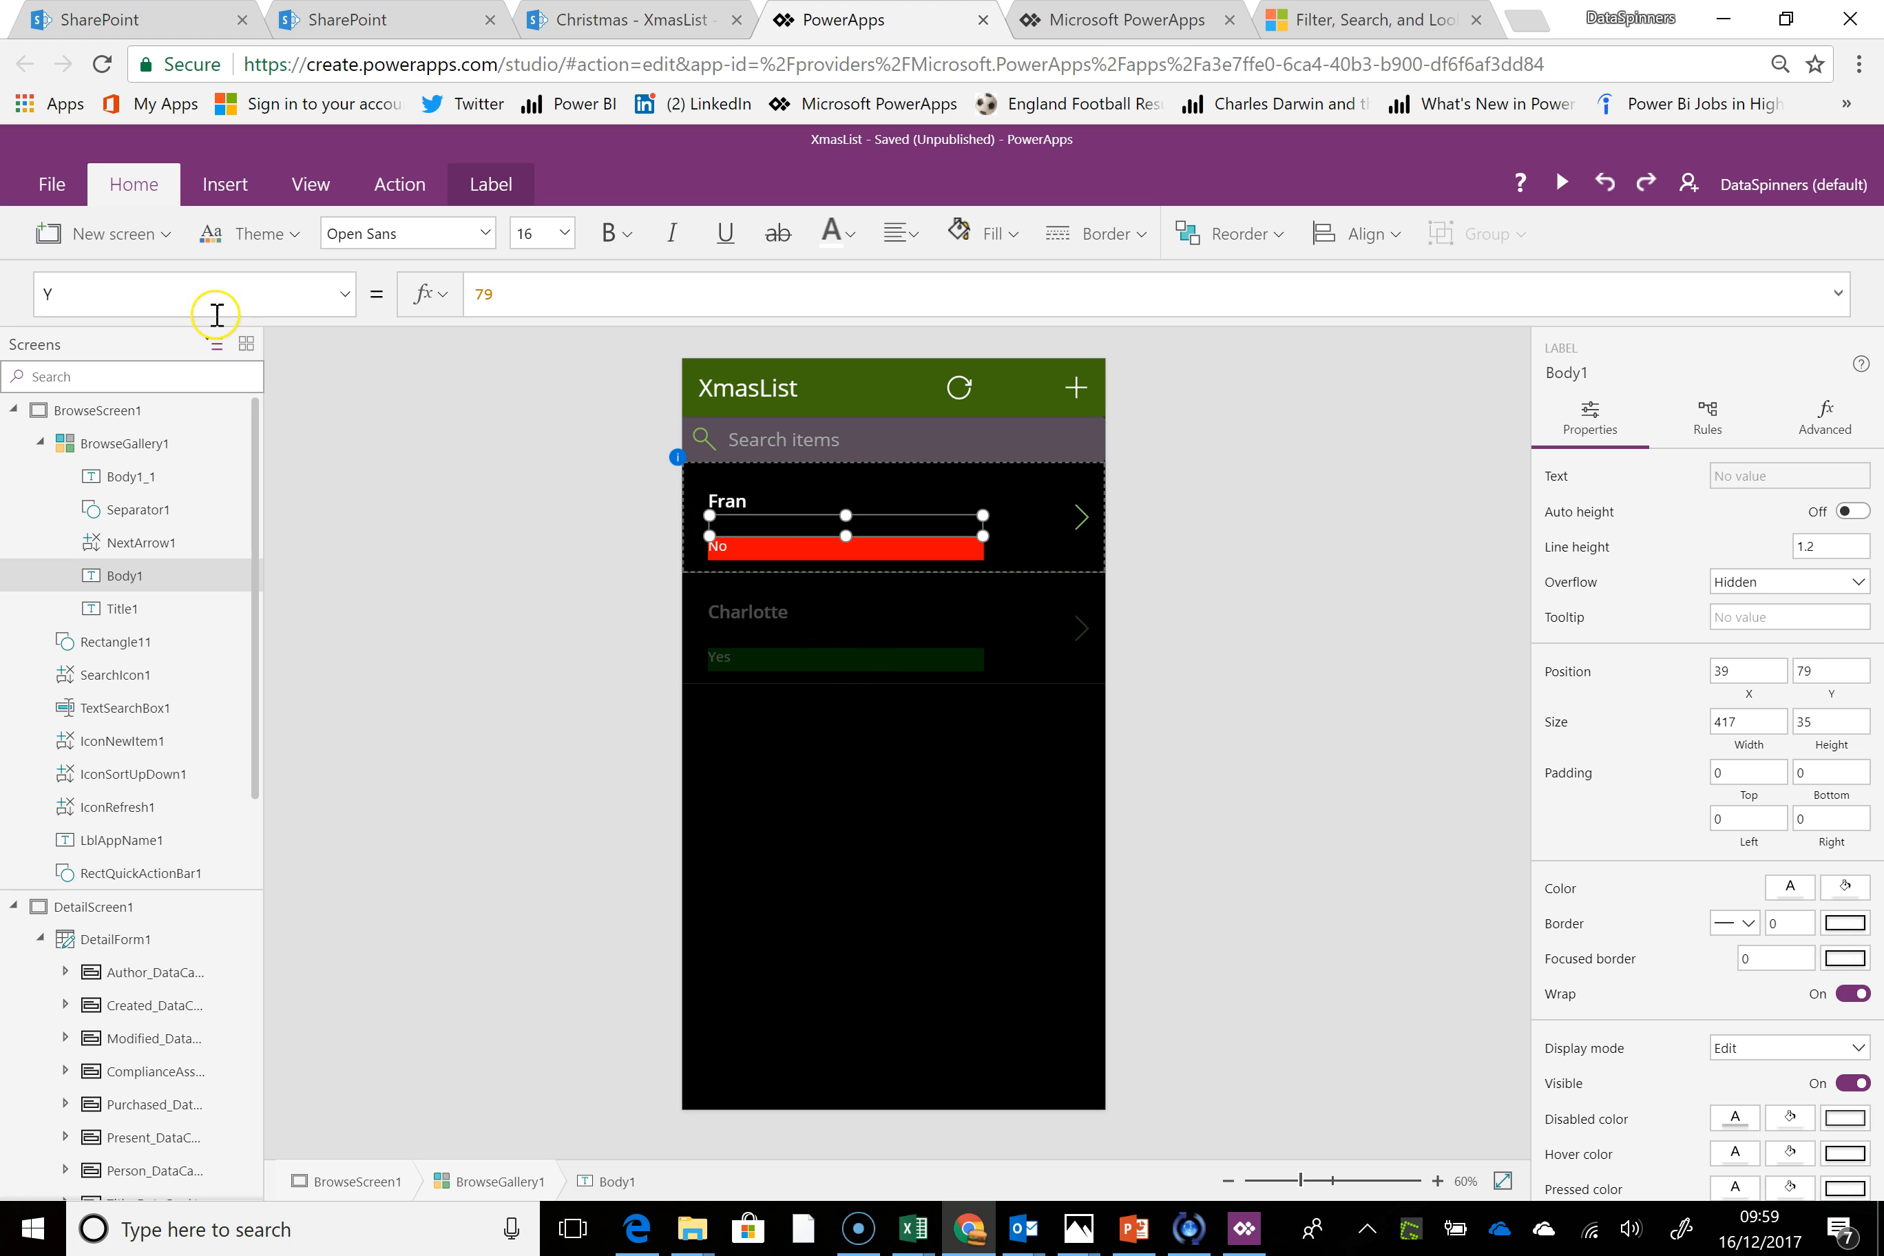
pyautogui.click(148, 314)
pyautogui.write('Text')
pyautogui.press('Return')
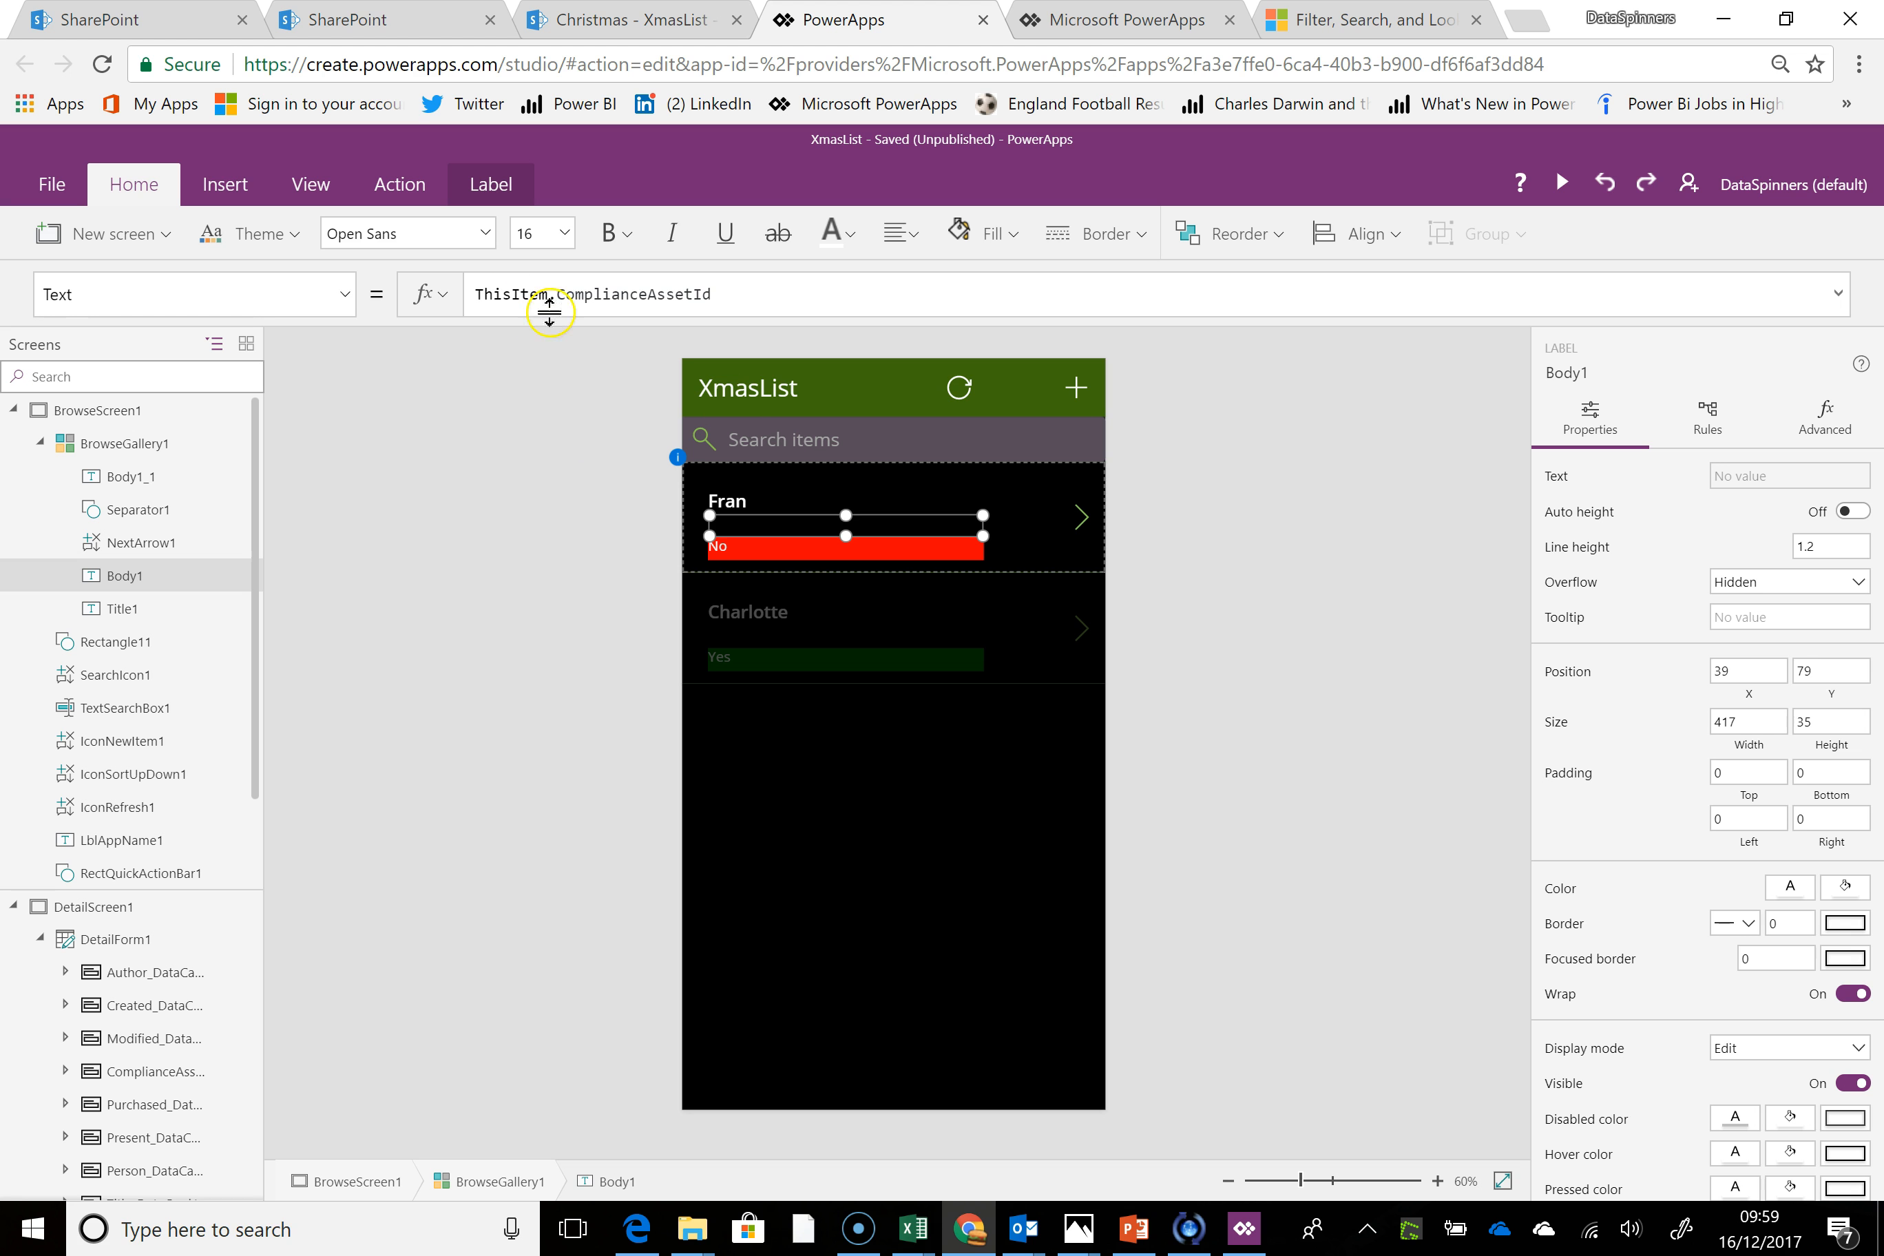
pyautogui.moveTo(559, 296); pyautogui.dragTo(811, 298)
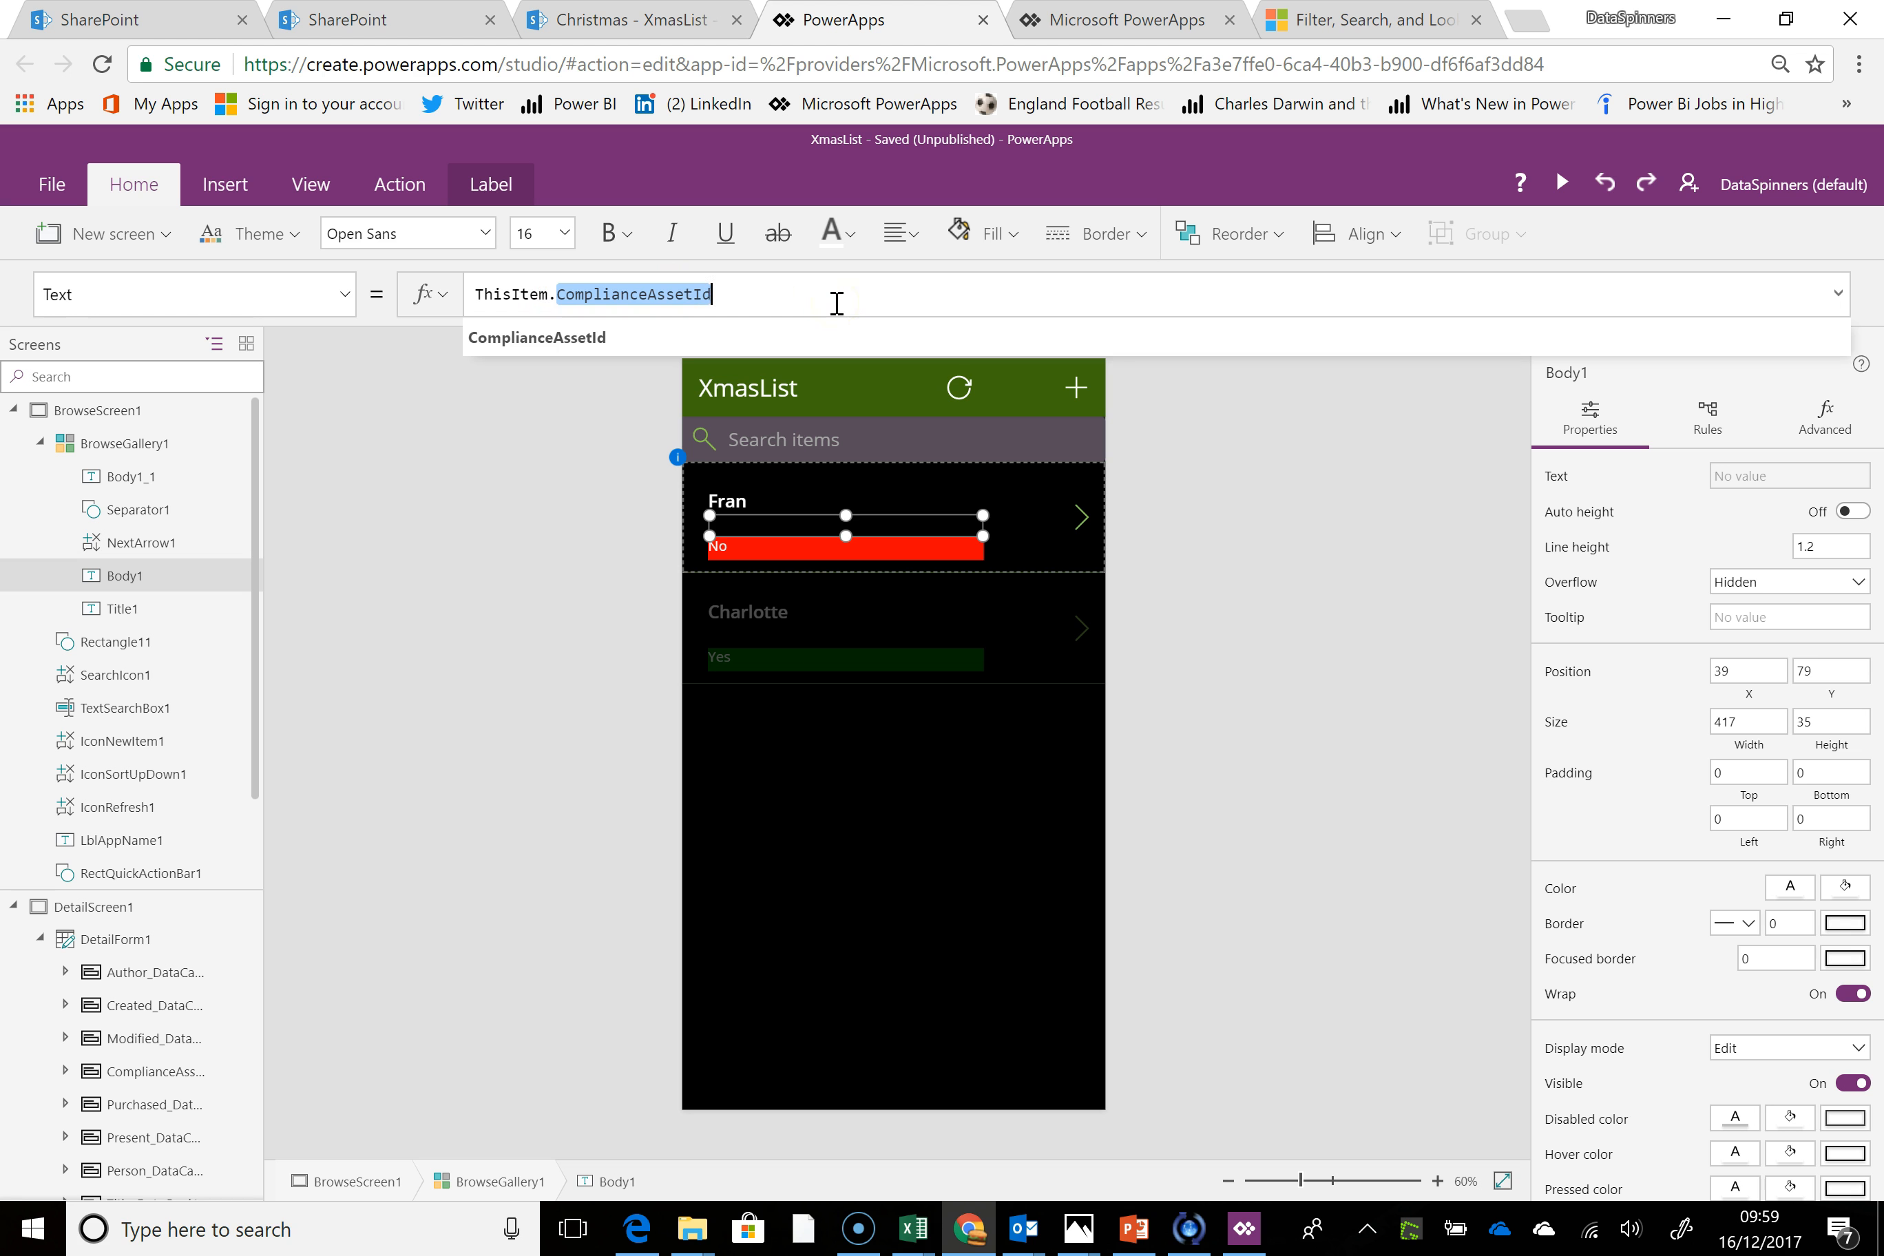
pyautogui.press('BackSpace')
pyautogui.write('P')
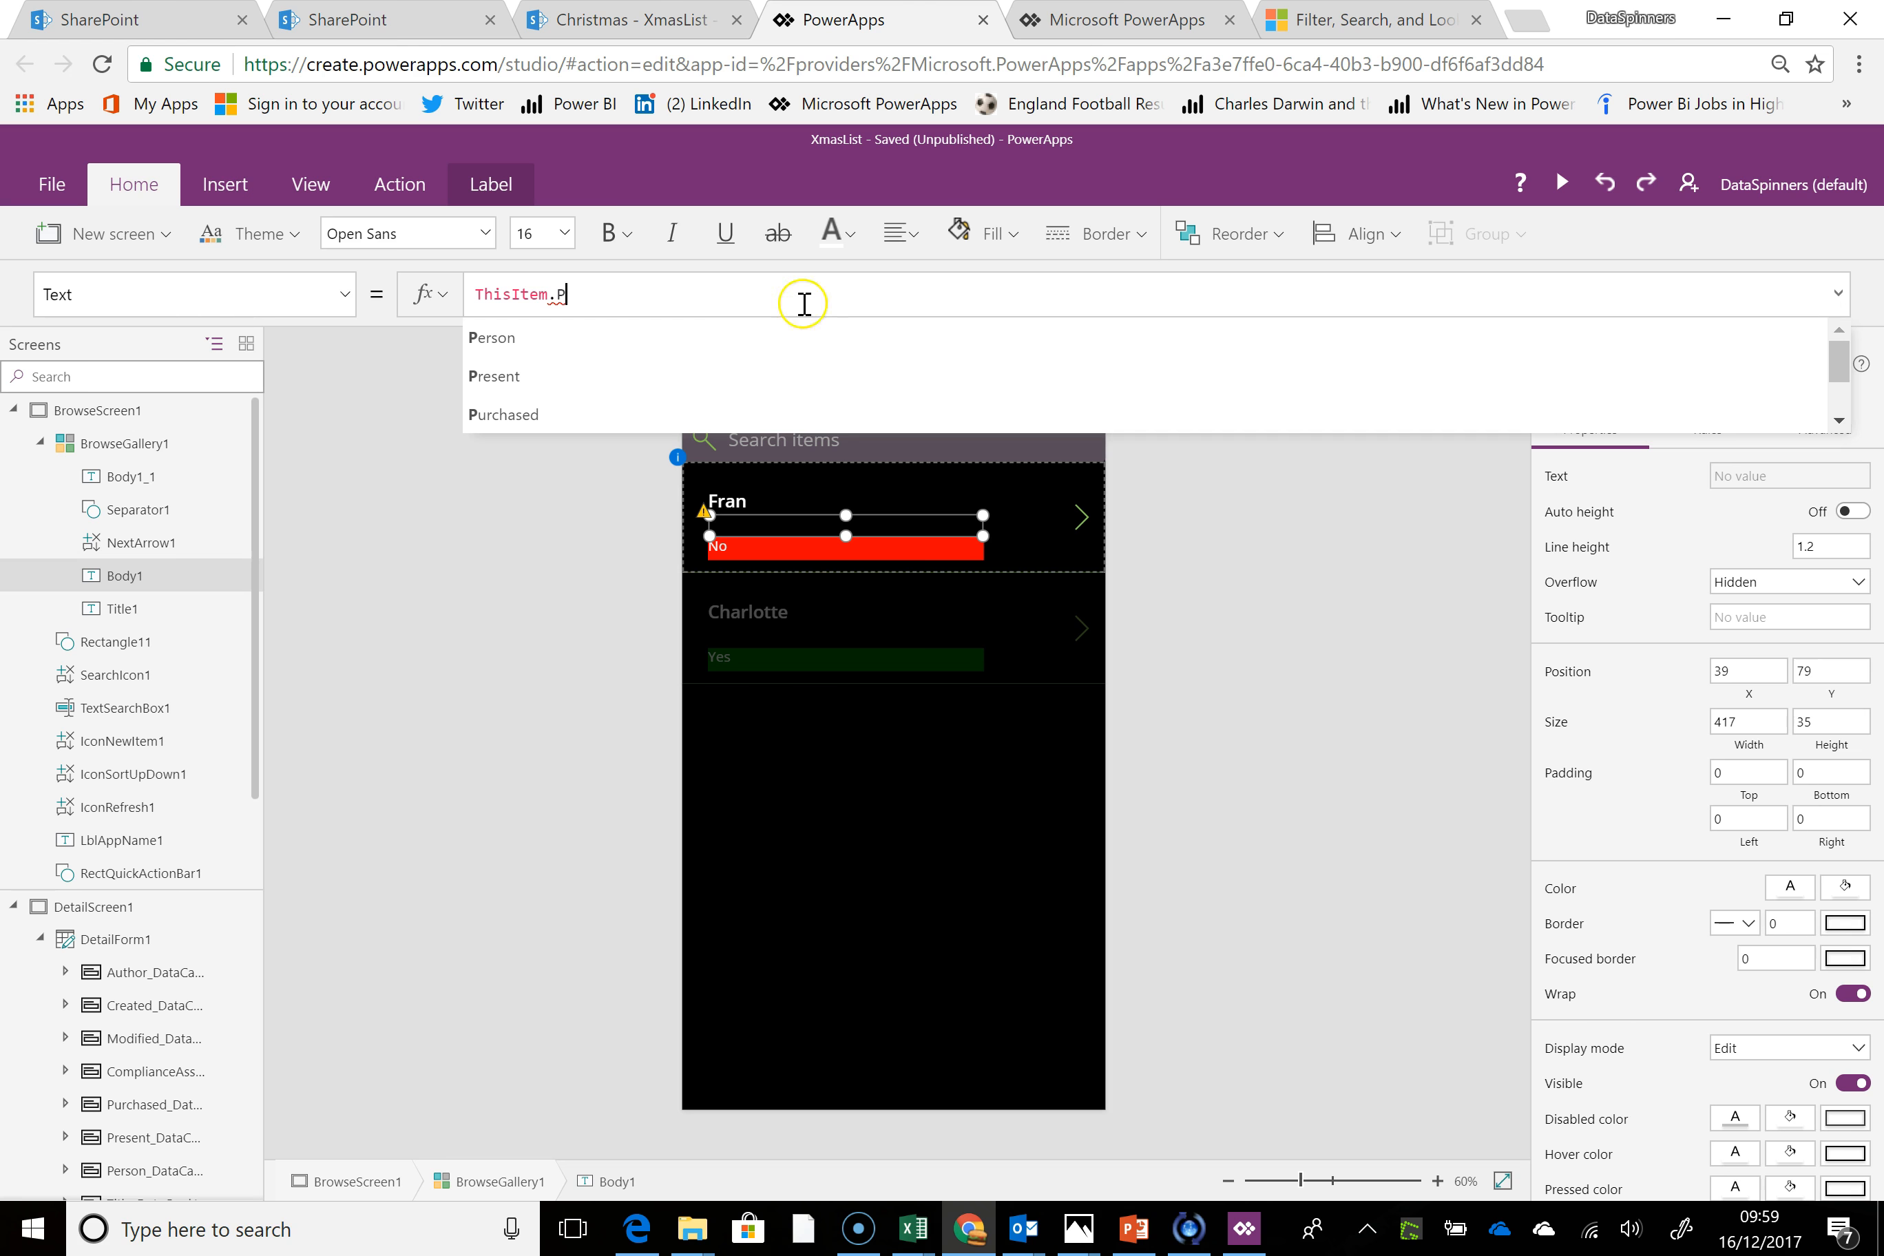
pyautogui.click(660, 377)
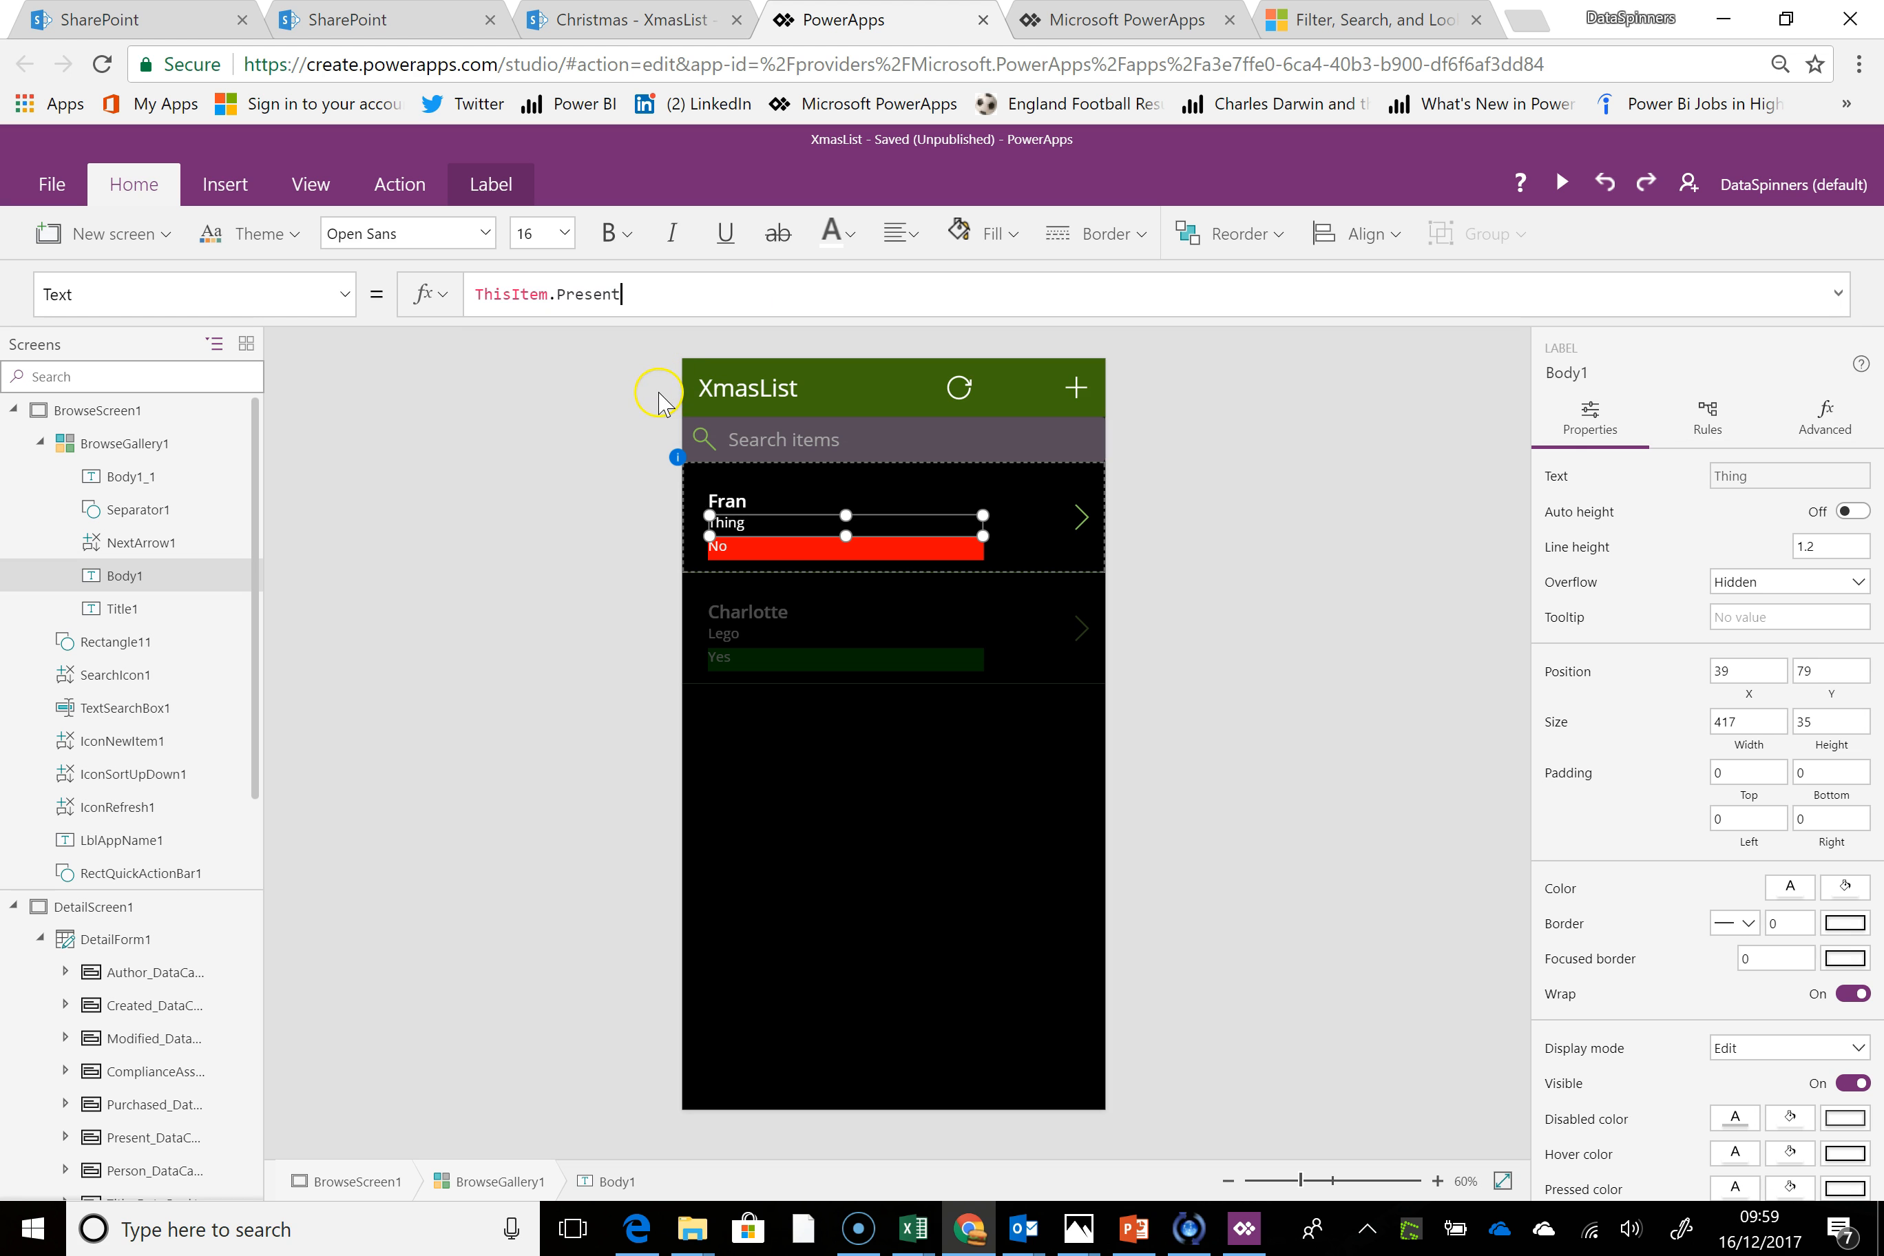
pyautogui.click(823, 733)
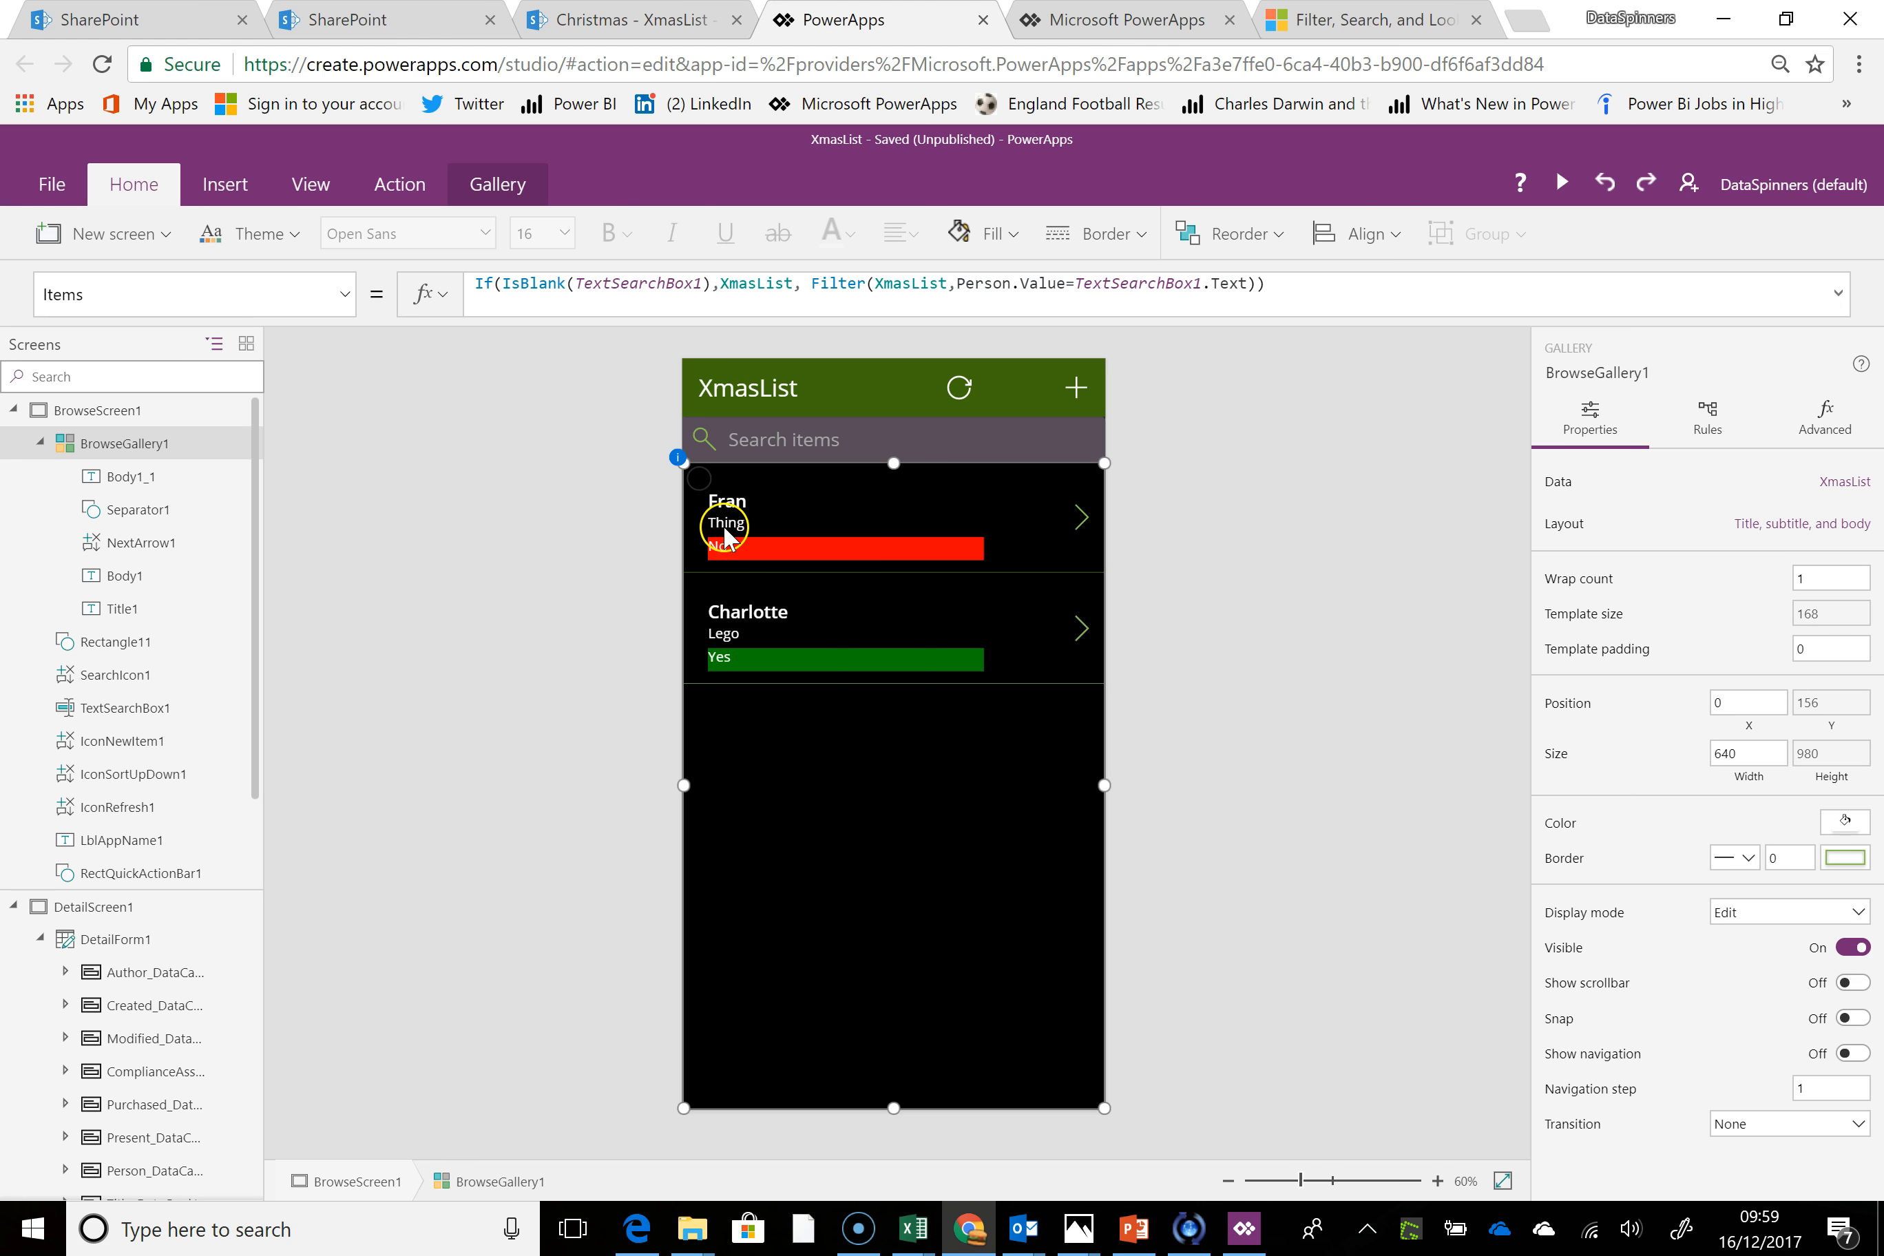
# Narrow the coloured status label and the Body1 label and place both on the title's line, with Body1 257 wide at X 131, Y 43
pyautogui.click(729, 553)
pyautogui.moveTo(708, 548); pyautogui.dragTo(892, 491)
pyautogui.click(750, 520)
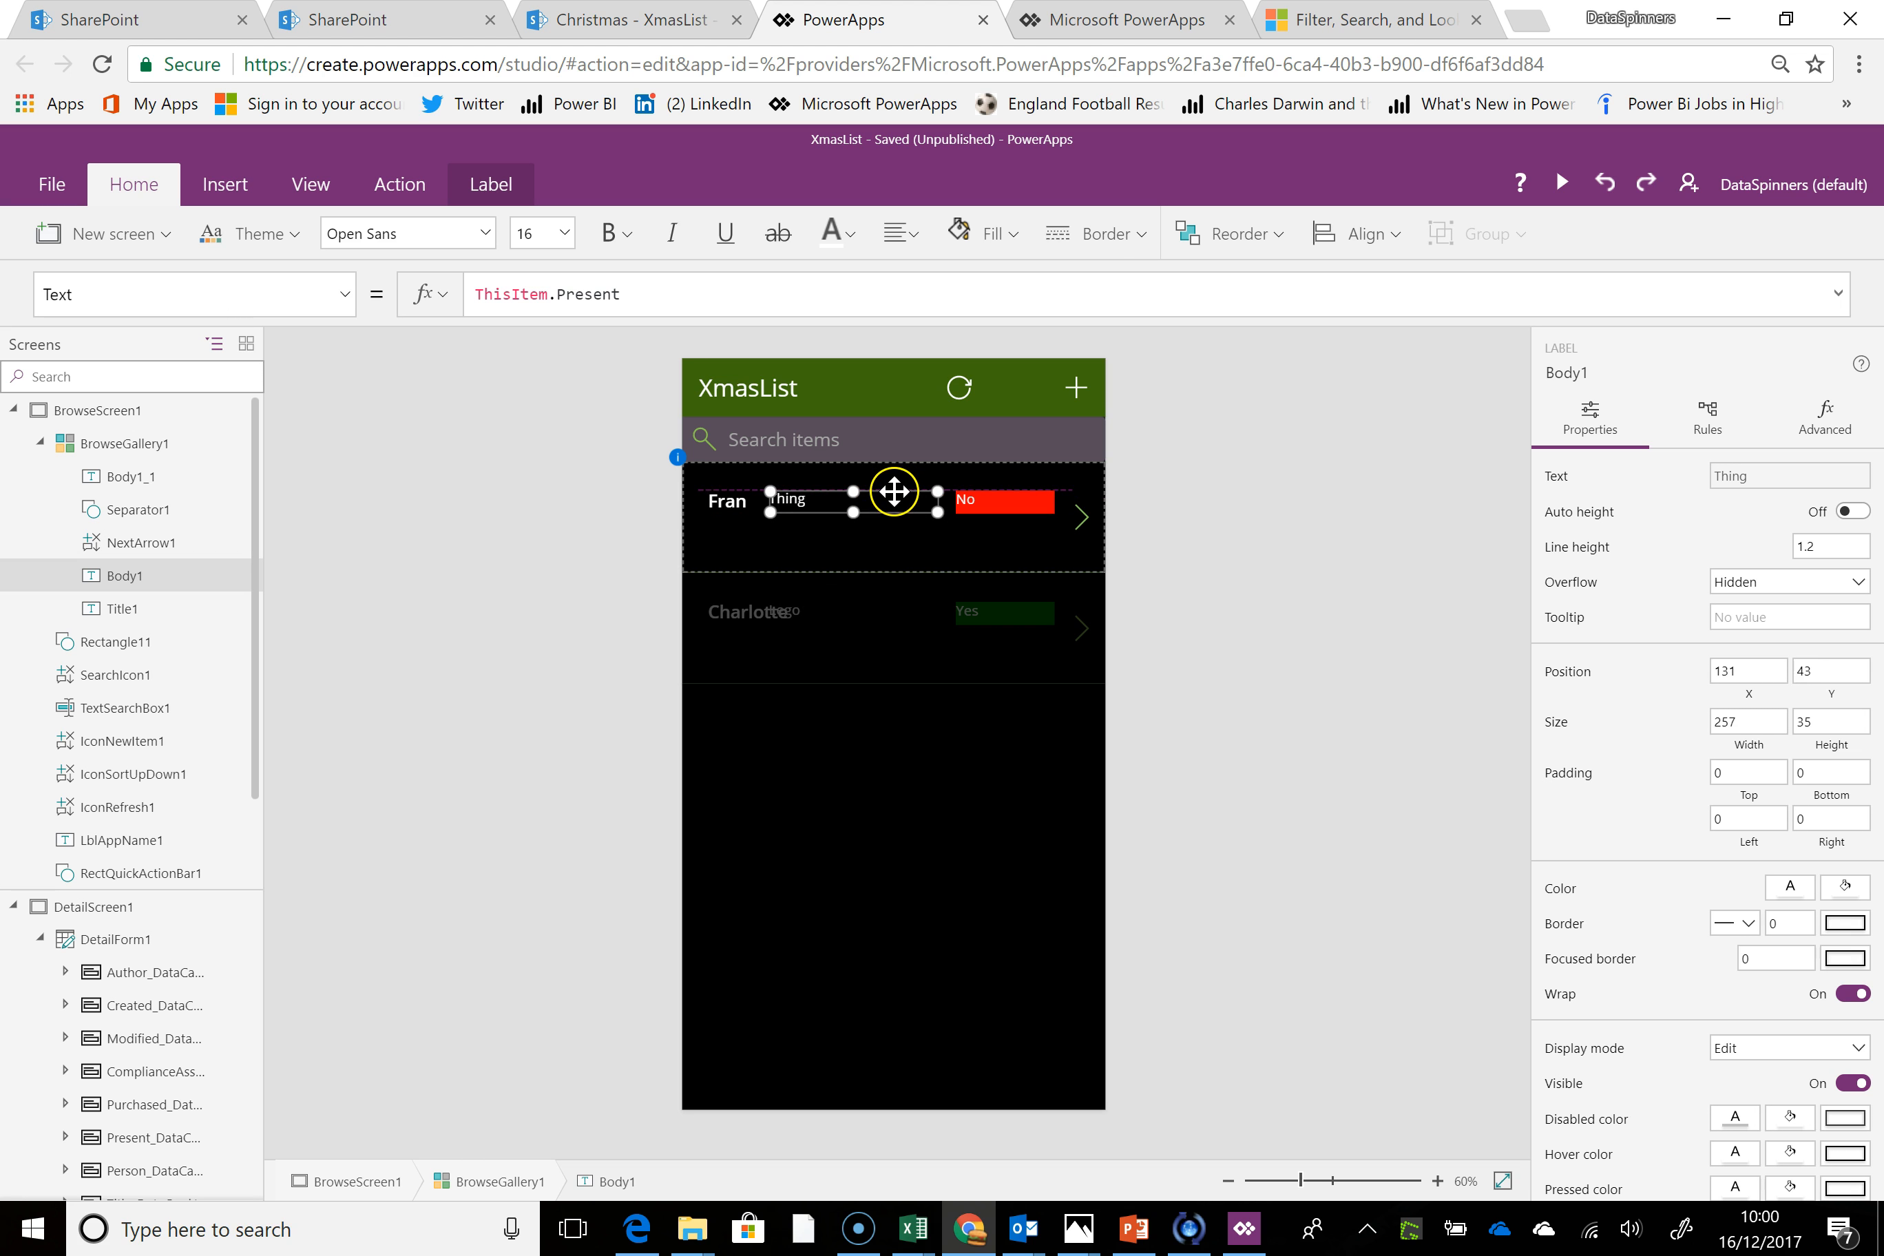
# Shrink the gallery's row template to a height of about 80 and narrow the Title1 label to a width of 66
pyautogui.click(737, 548)
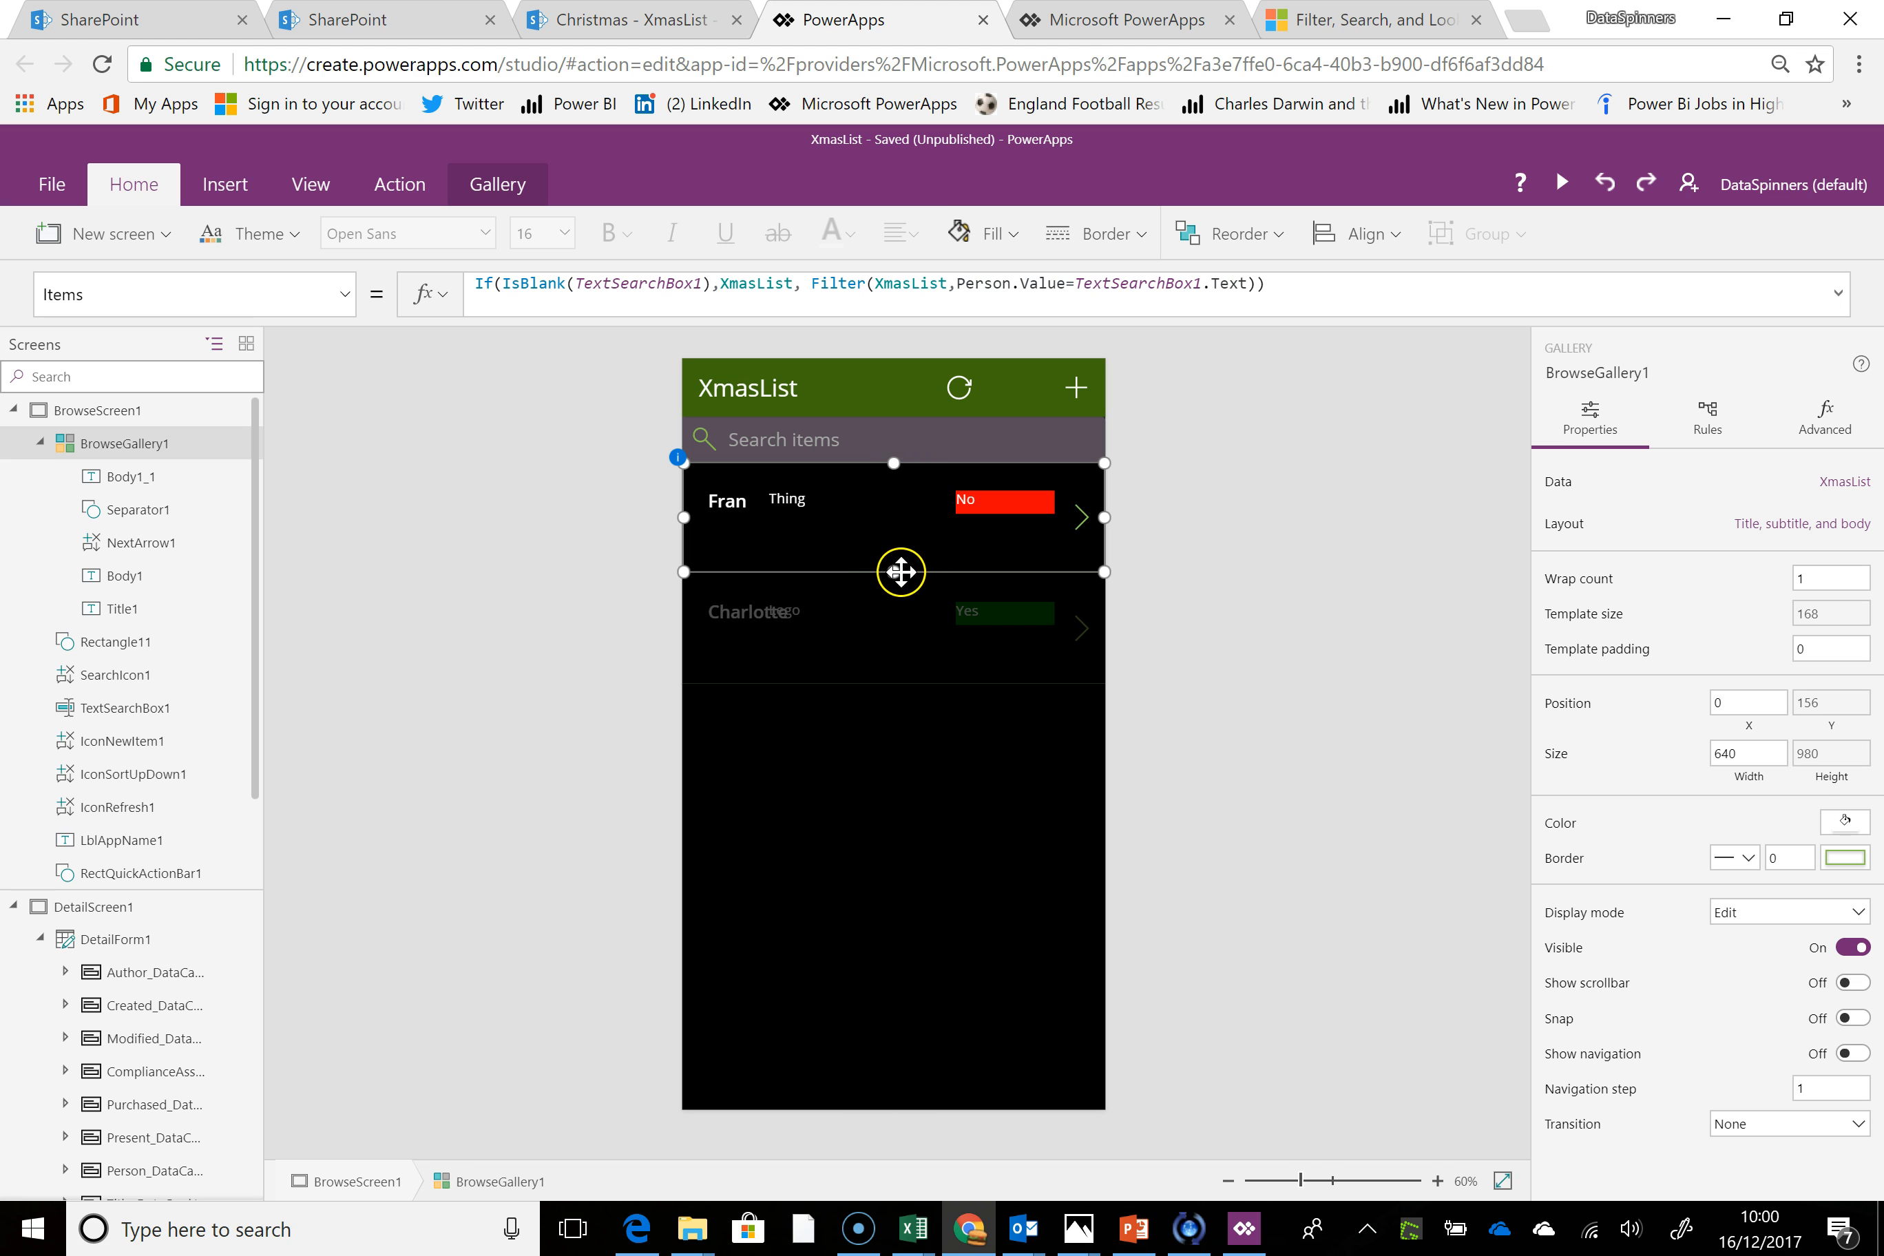
pyautogui.moveTo(892, 565); pyautogui.dragTo(892, 510)
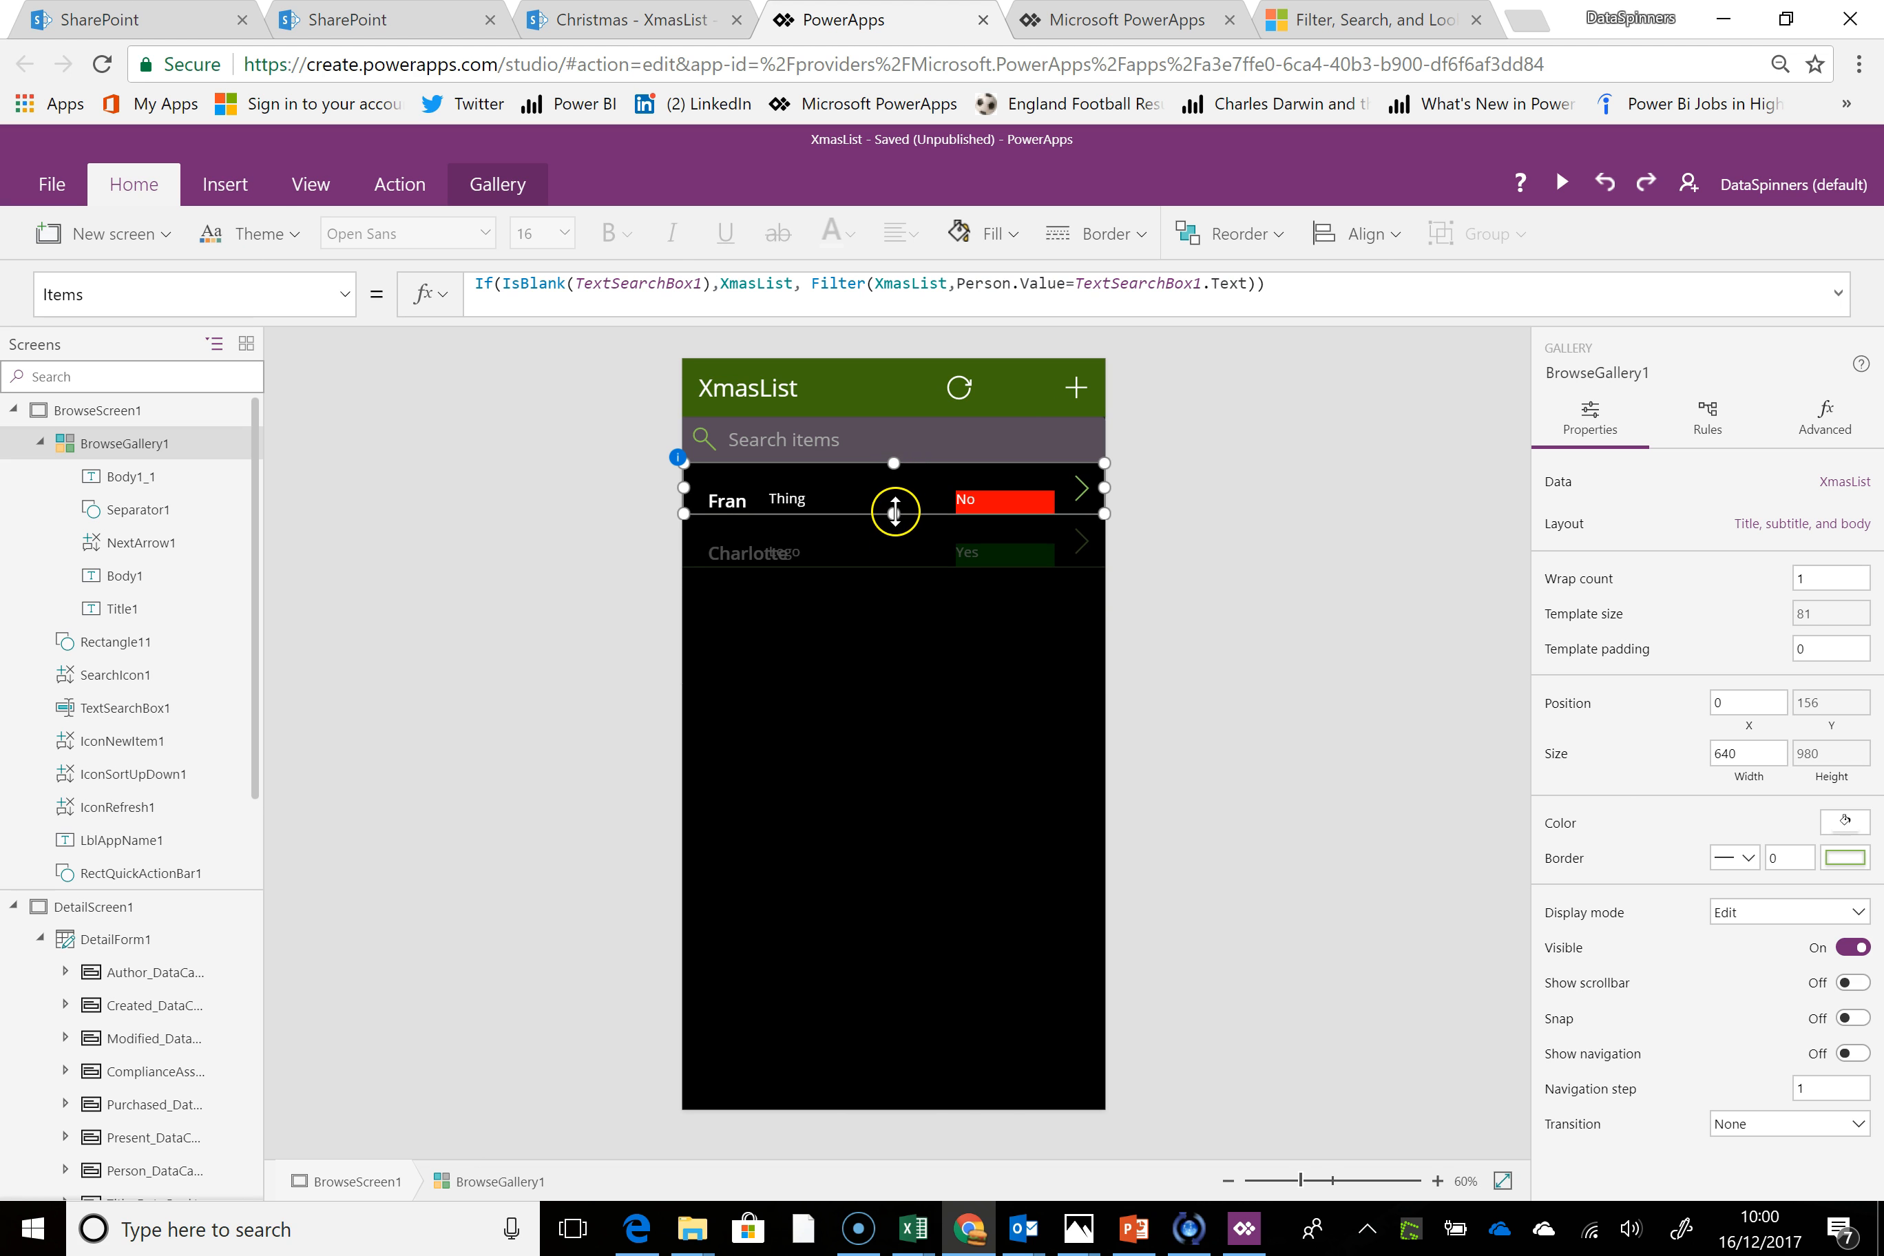
pyautogui.click(794, 509)
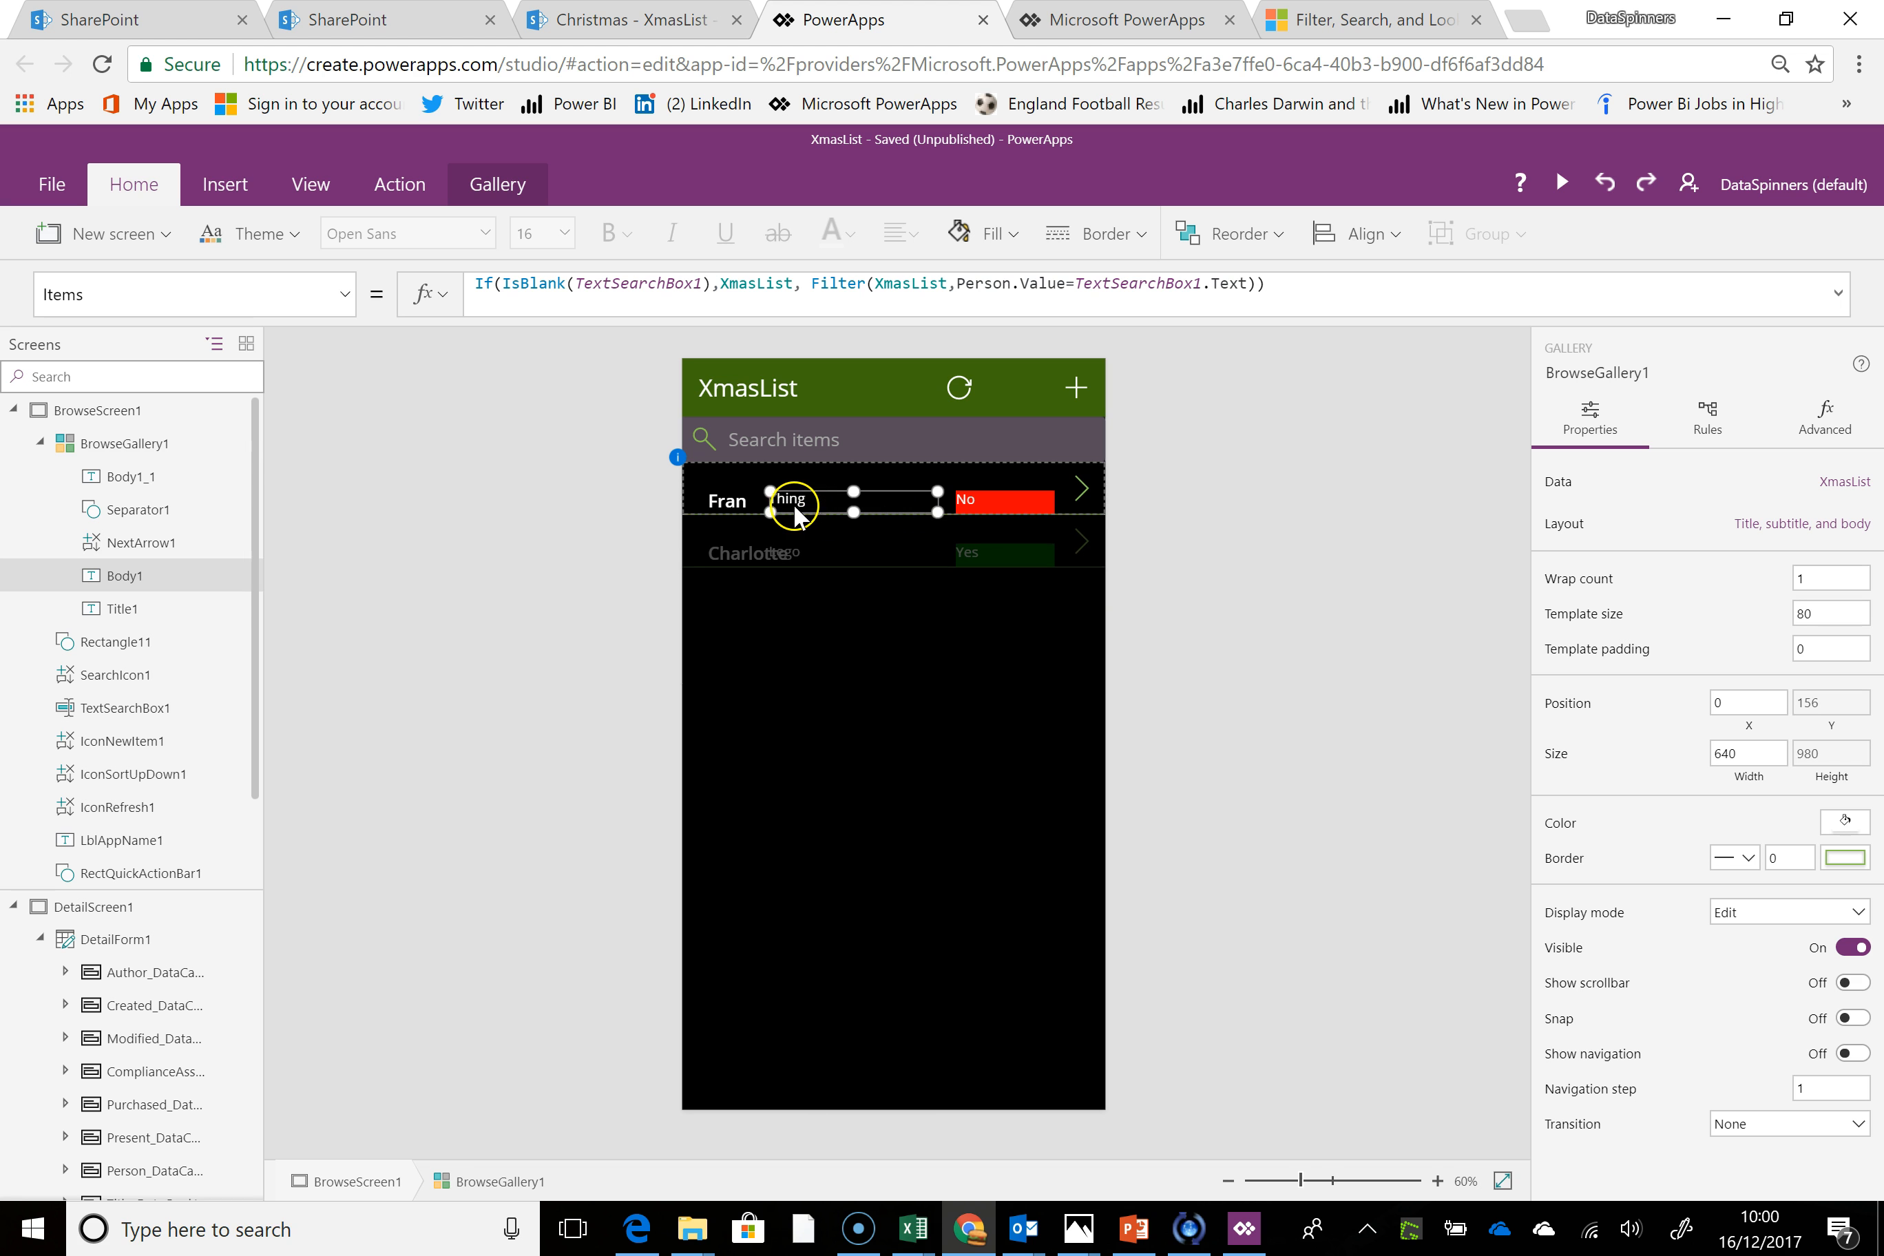
pyautogui.click(730, 500)
pyautogui.moveTo(1061, 492); pyautogui.dragTo(750, 493)
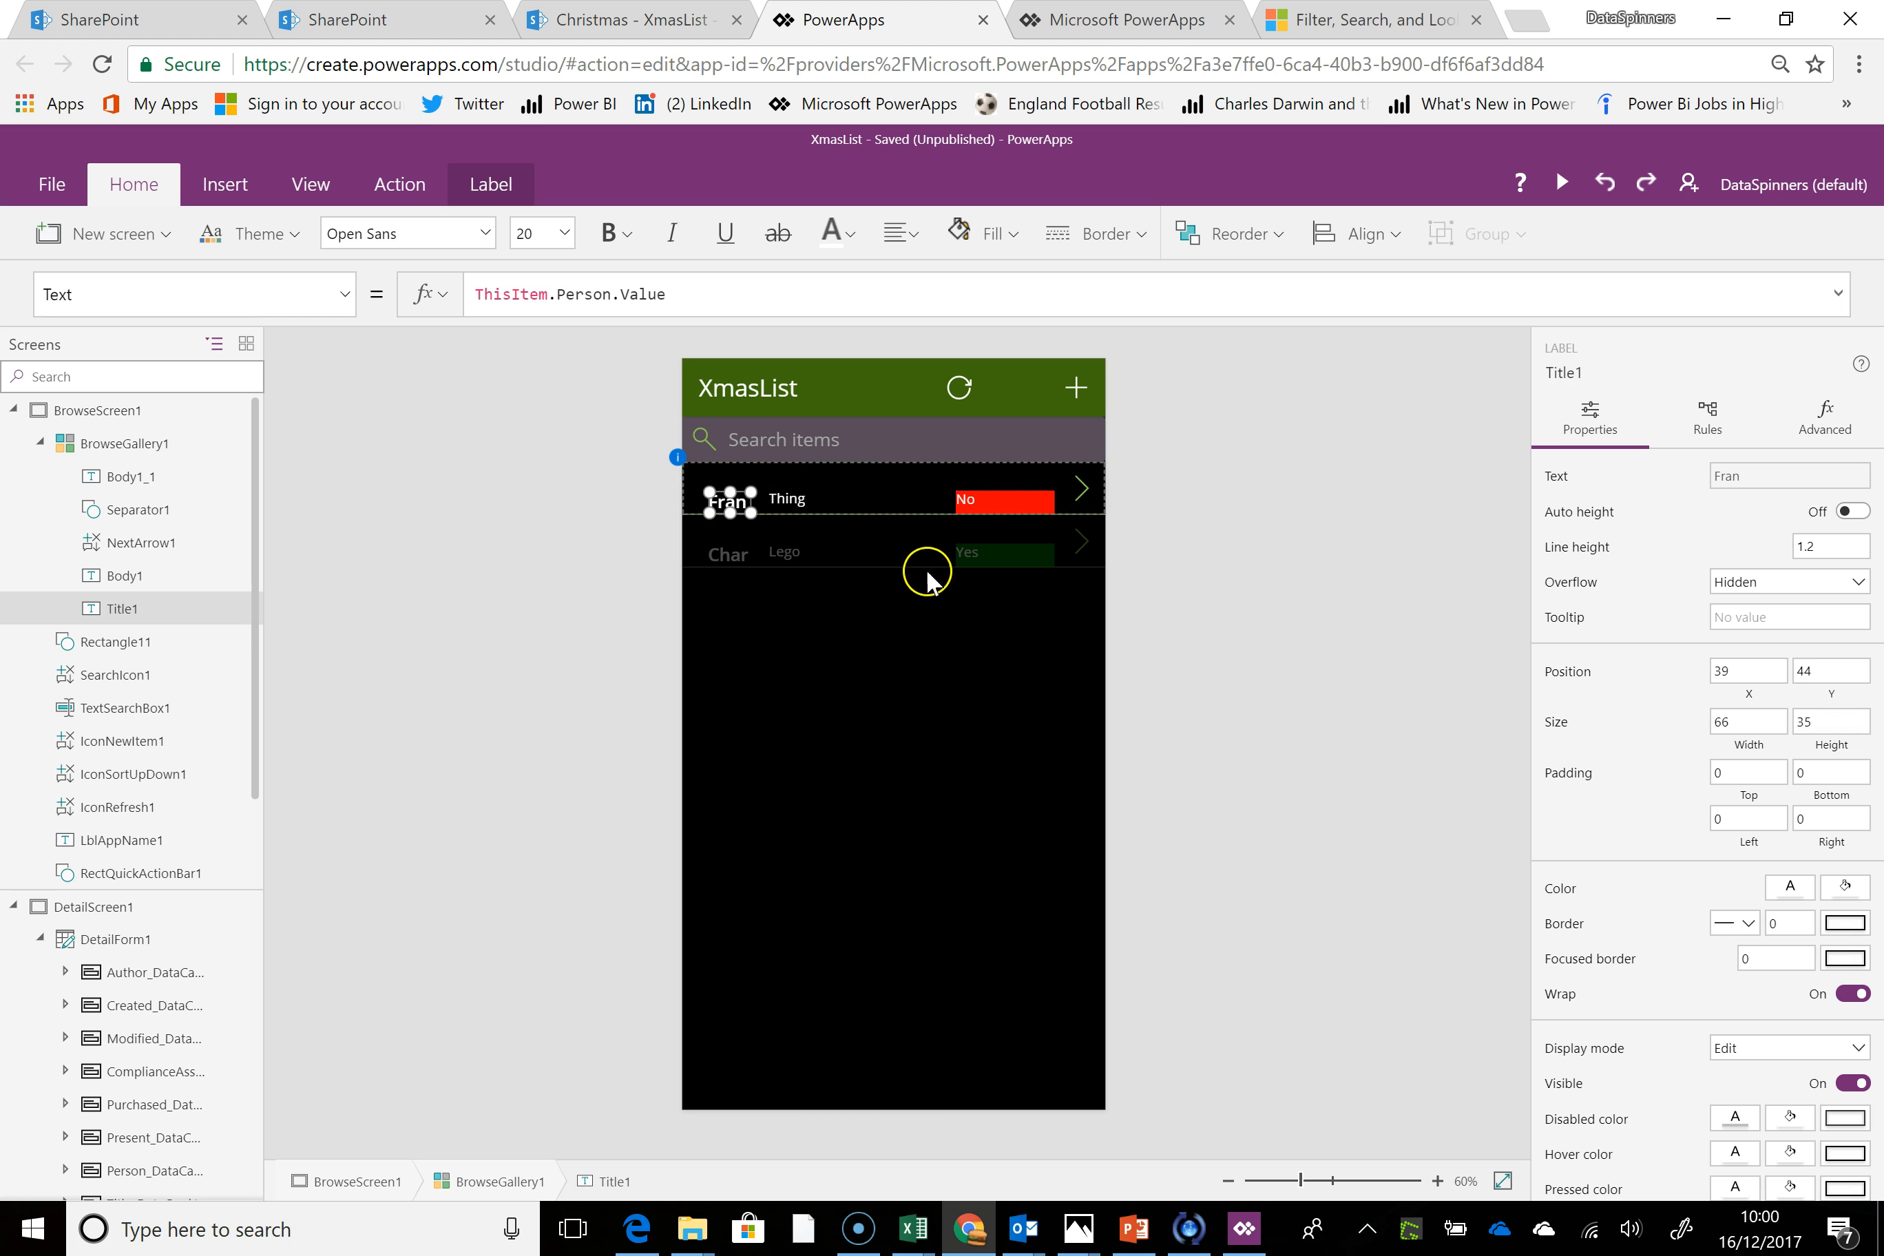
pyautogui.click(724, 558)
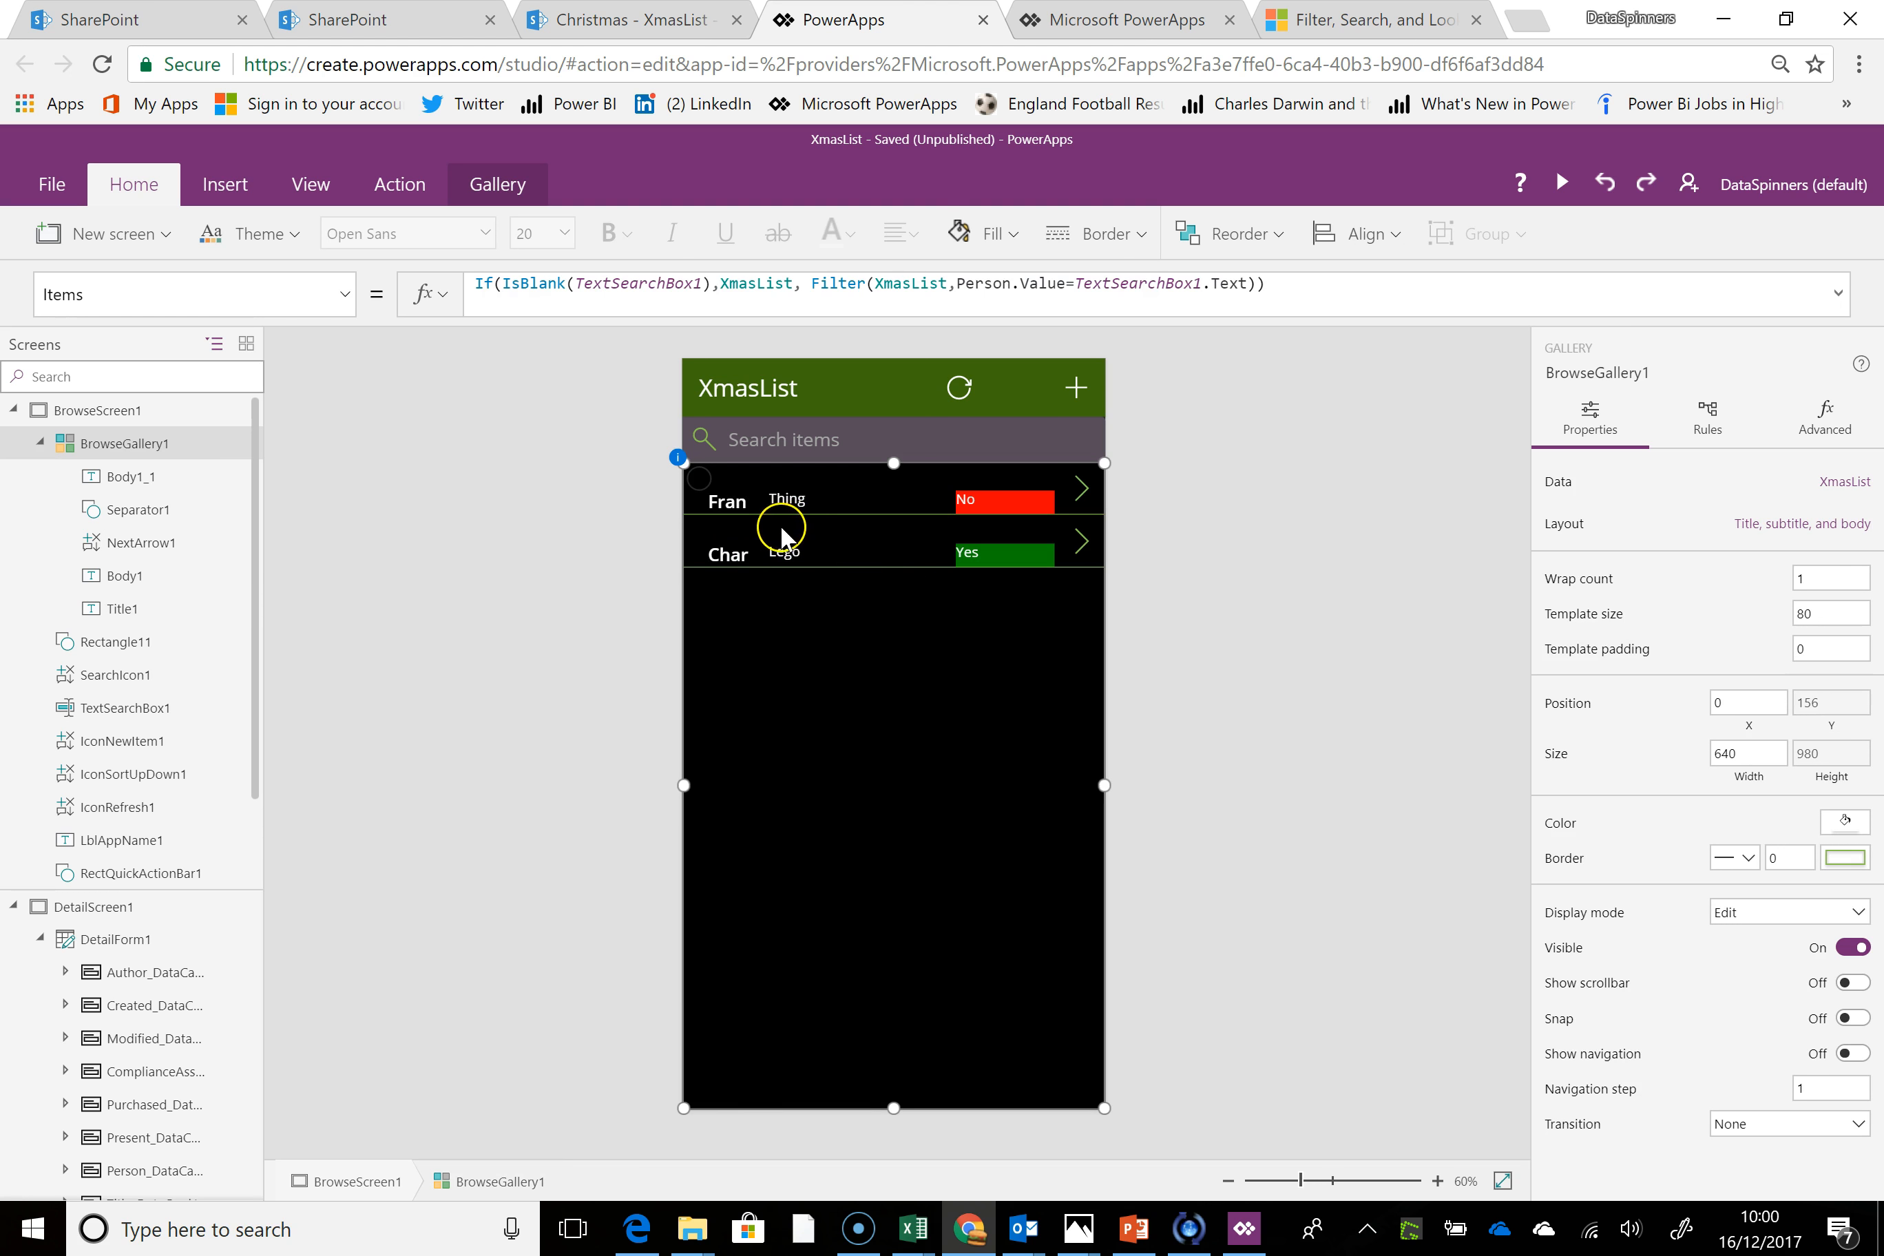
# Move the Title1, Body1 and Body1_1 labels together up to the top edge of the gallery row
pyautogui.click(735, 502)
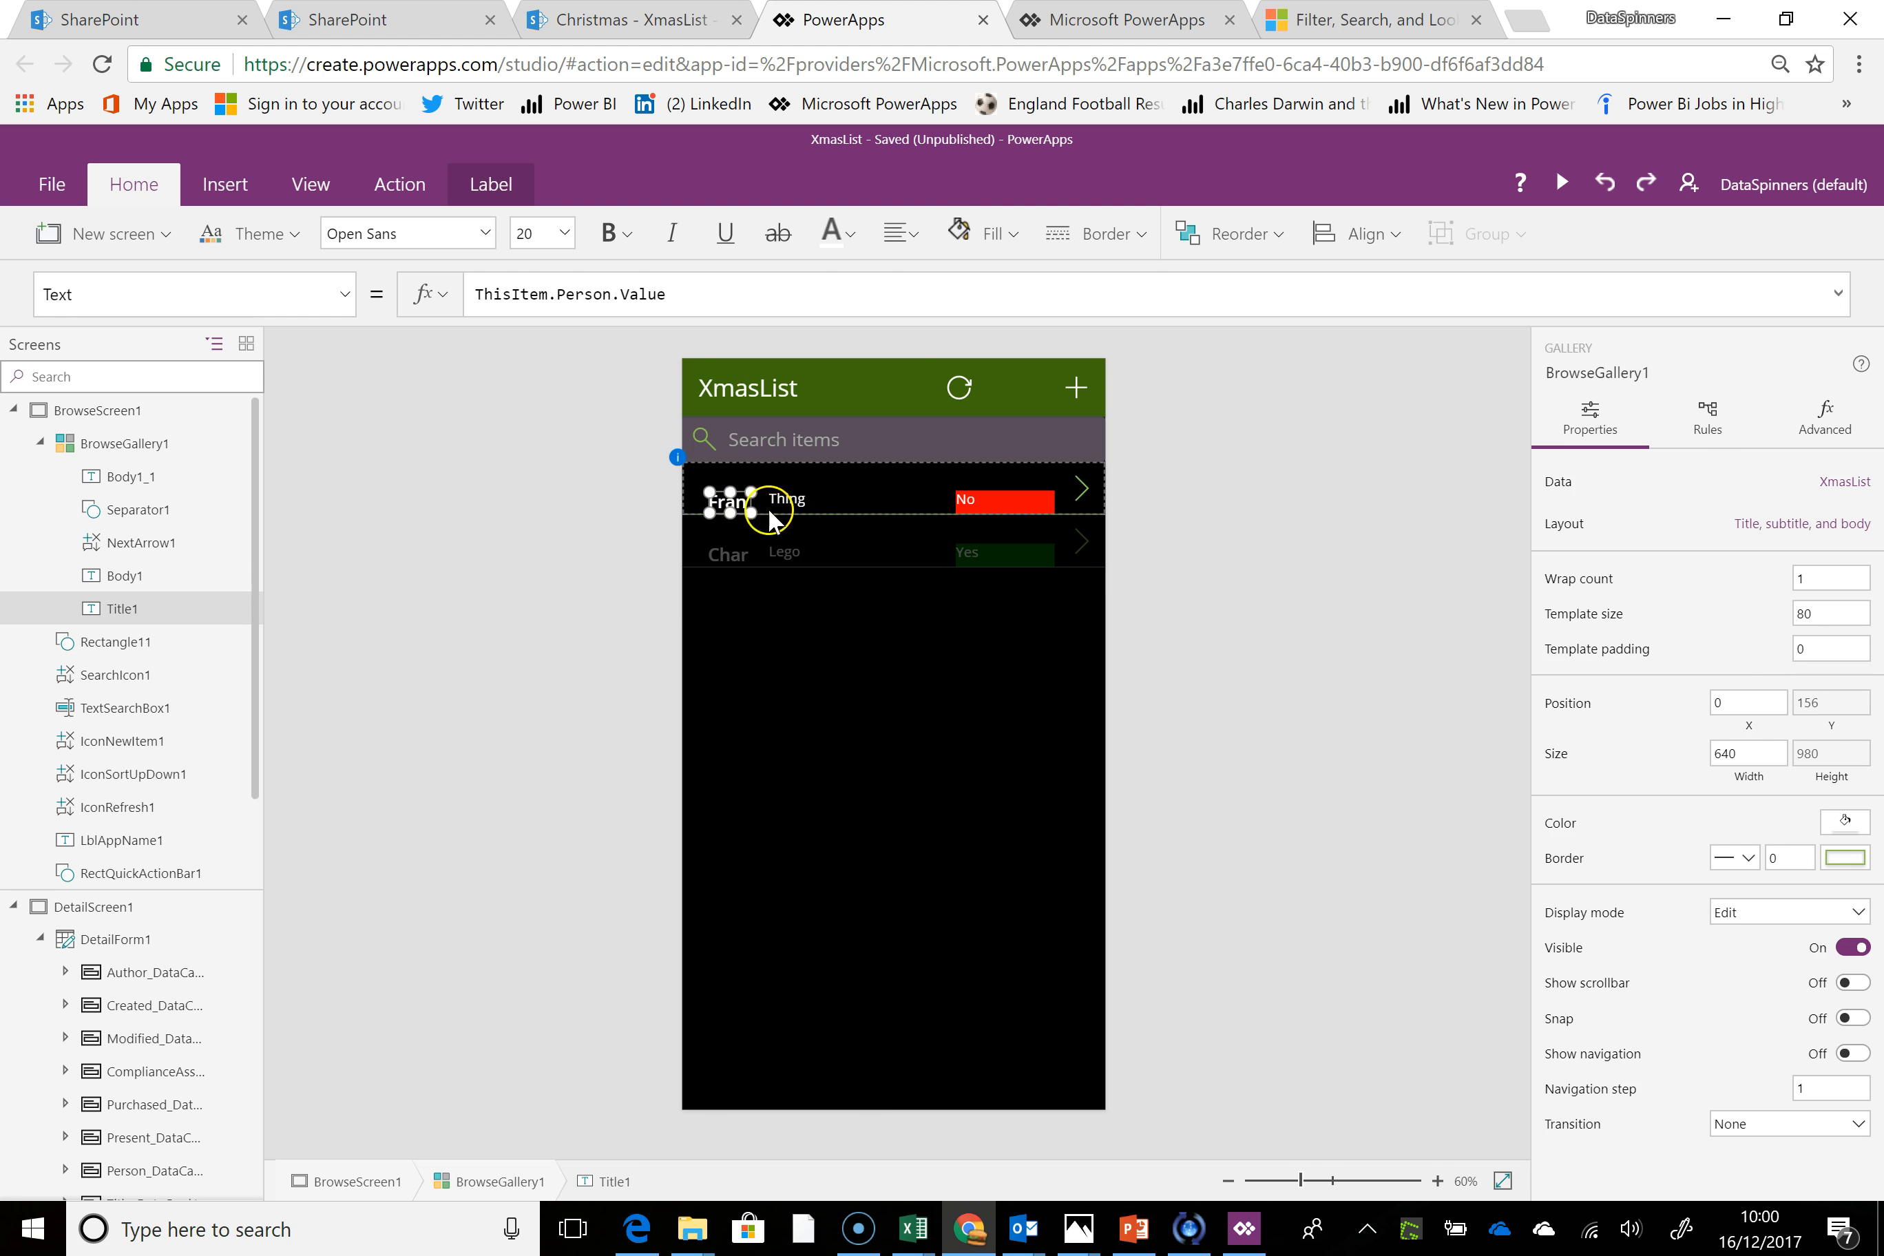
pyautogui.keyDown('shift'); pyautogui.click(811, 500); pyautogui.keyUp('shift')
pyautogui.keyDown('shift'); pyautogui.click(986, 510); pyautogui.keyUp('shift')
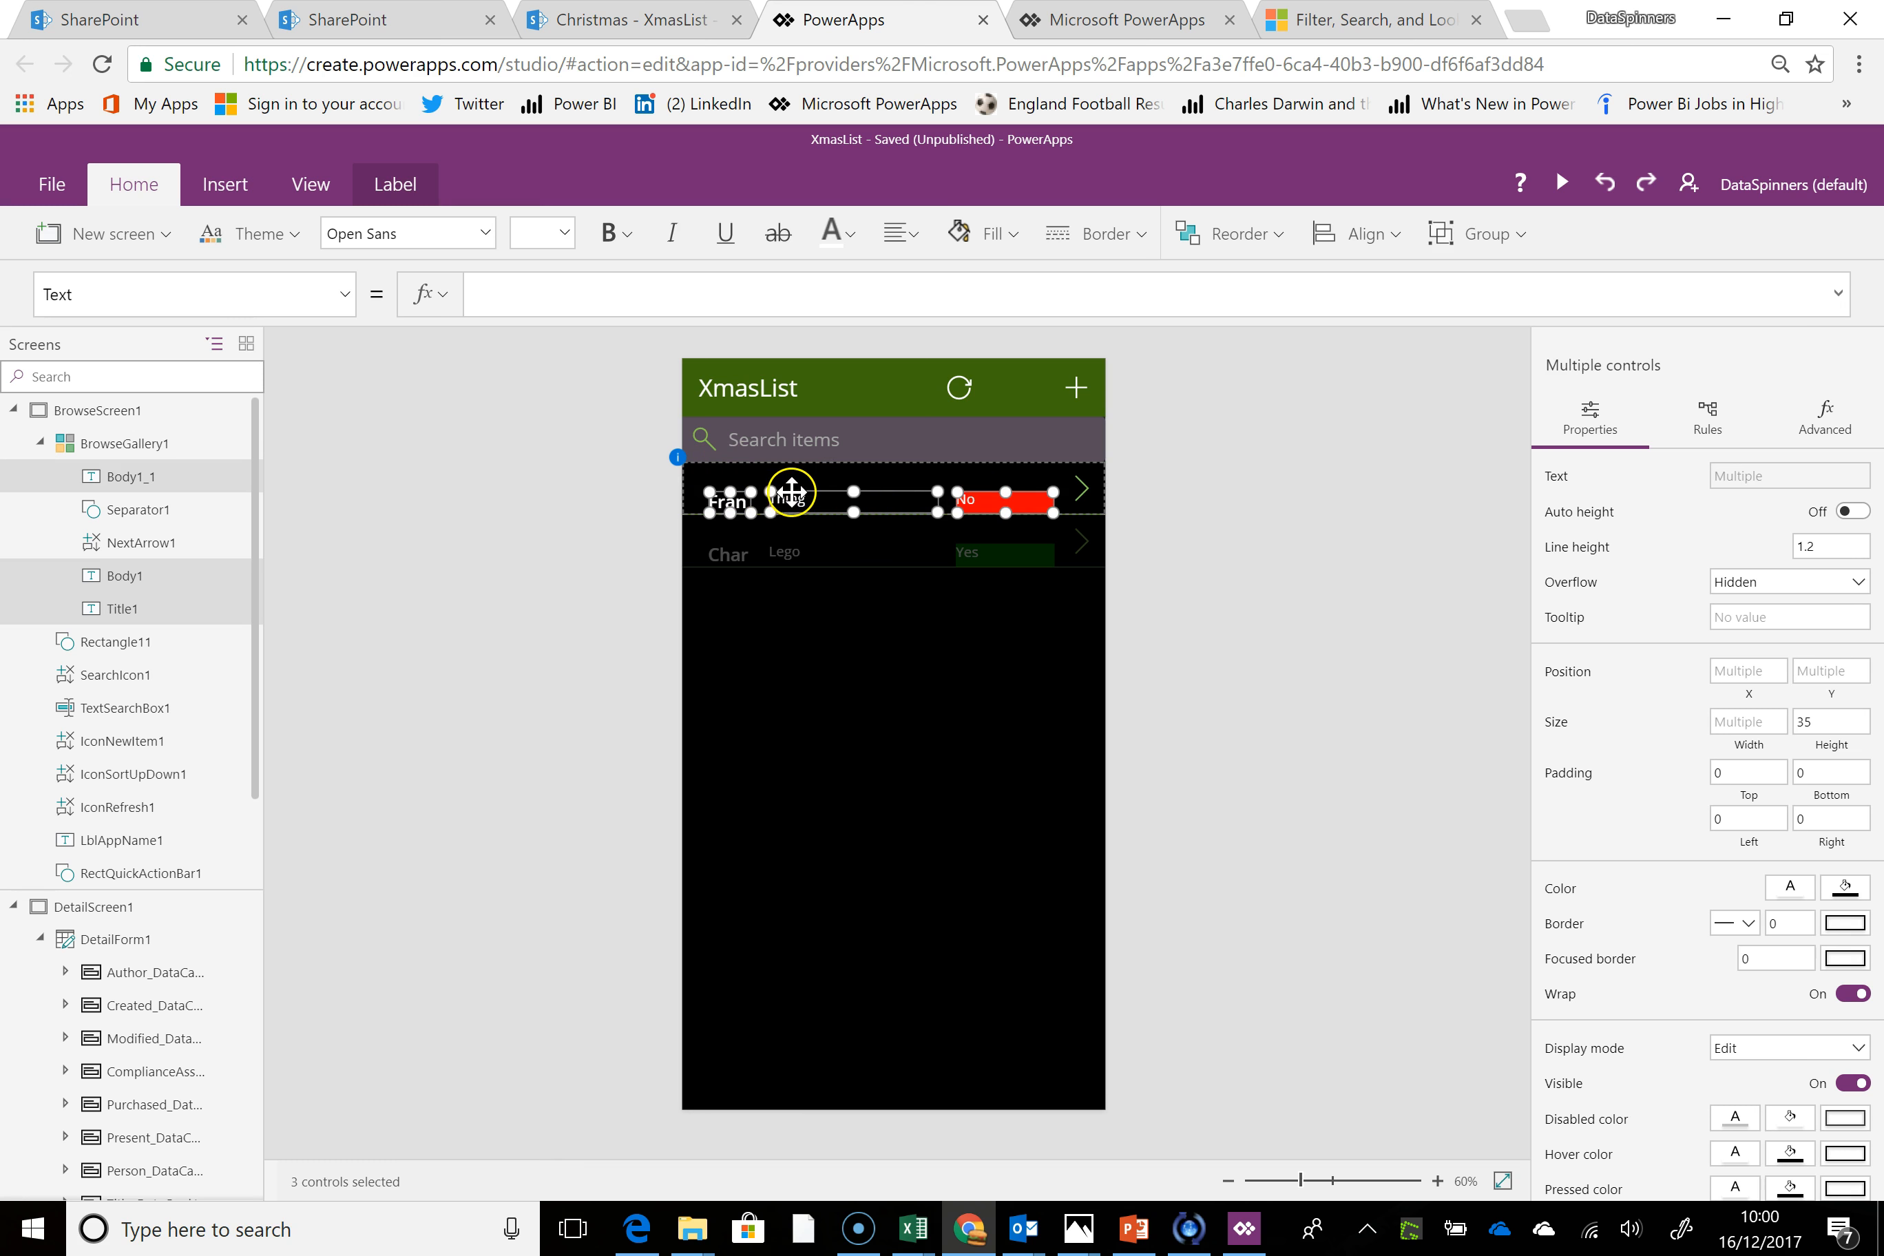
pyautogui.moveTo(792, 496); pyautogui.dragTo(792, 464)
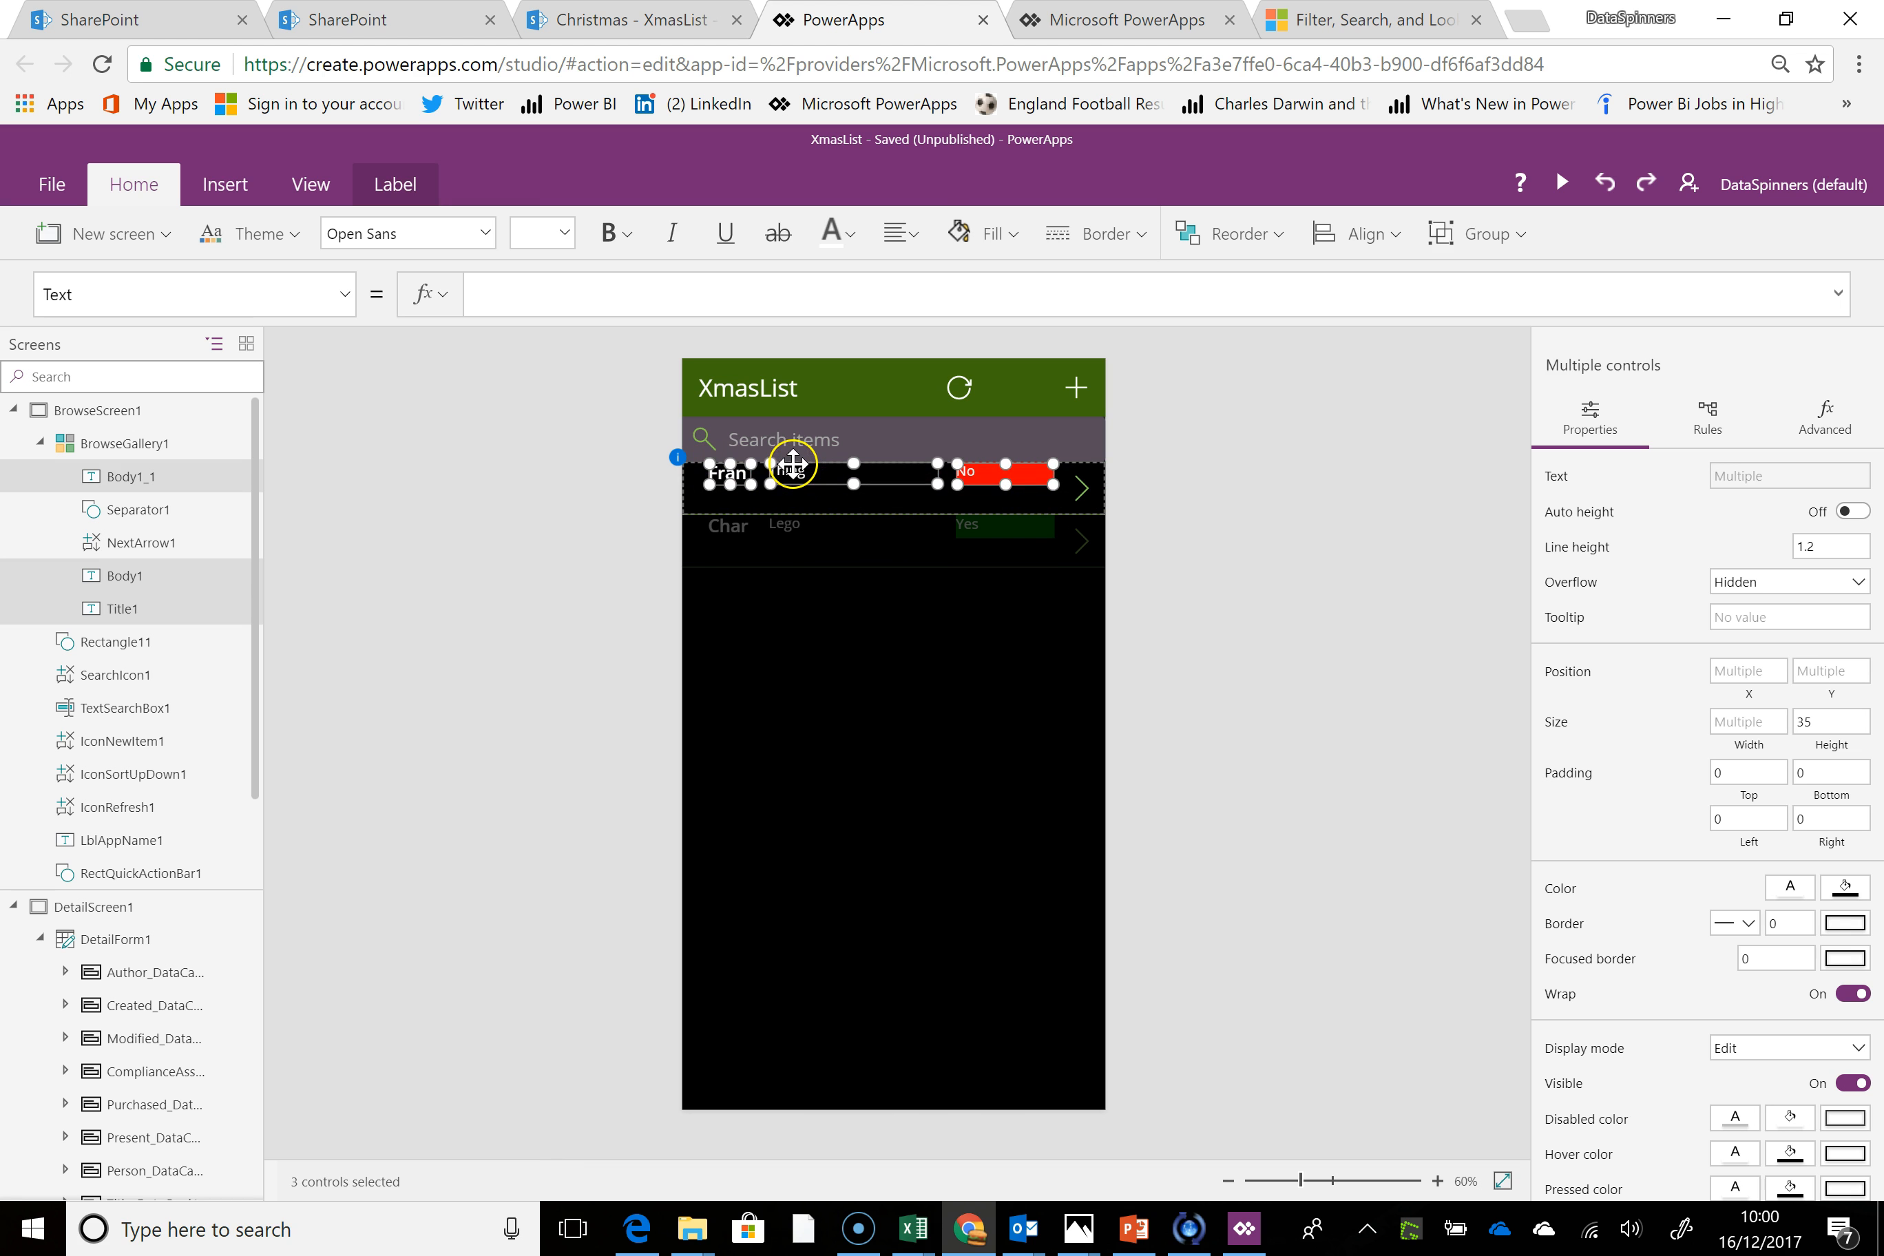
# Reduce the gallery's row template size to 47 so the rows fit tightly around the labels and arrow
pyautogui.click(1082, 487)
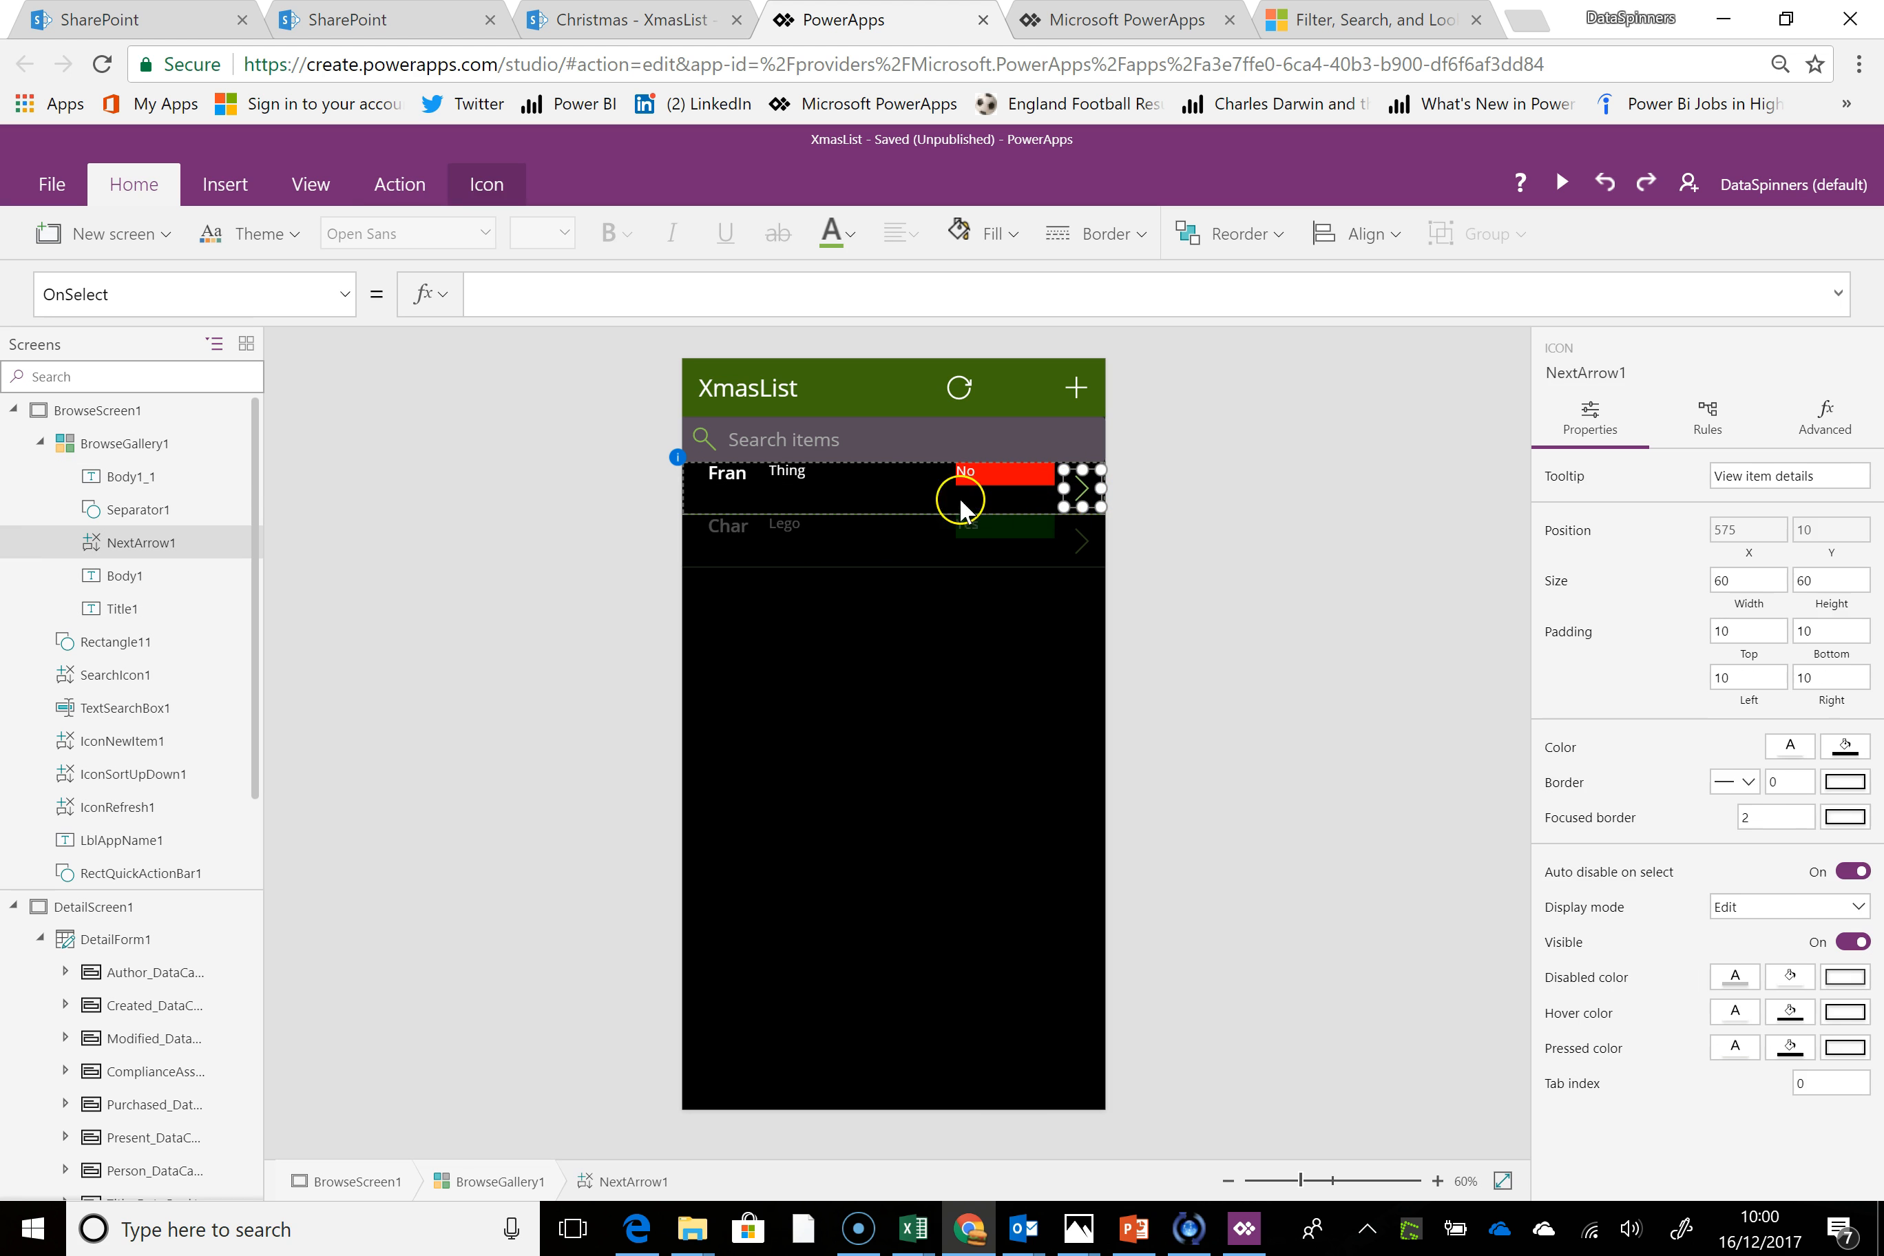
pyautogui.click(912, 512)
pyautogui.moveTo(894, 511); pyautogui.dragTo(902, 491)
pyautogui.click(873, 572)
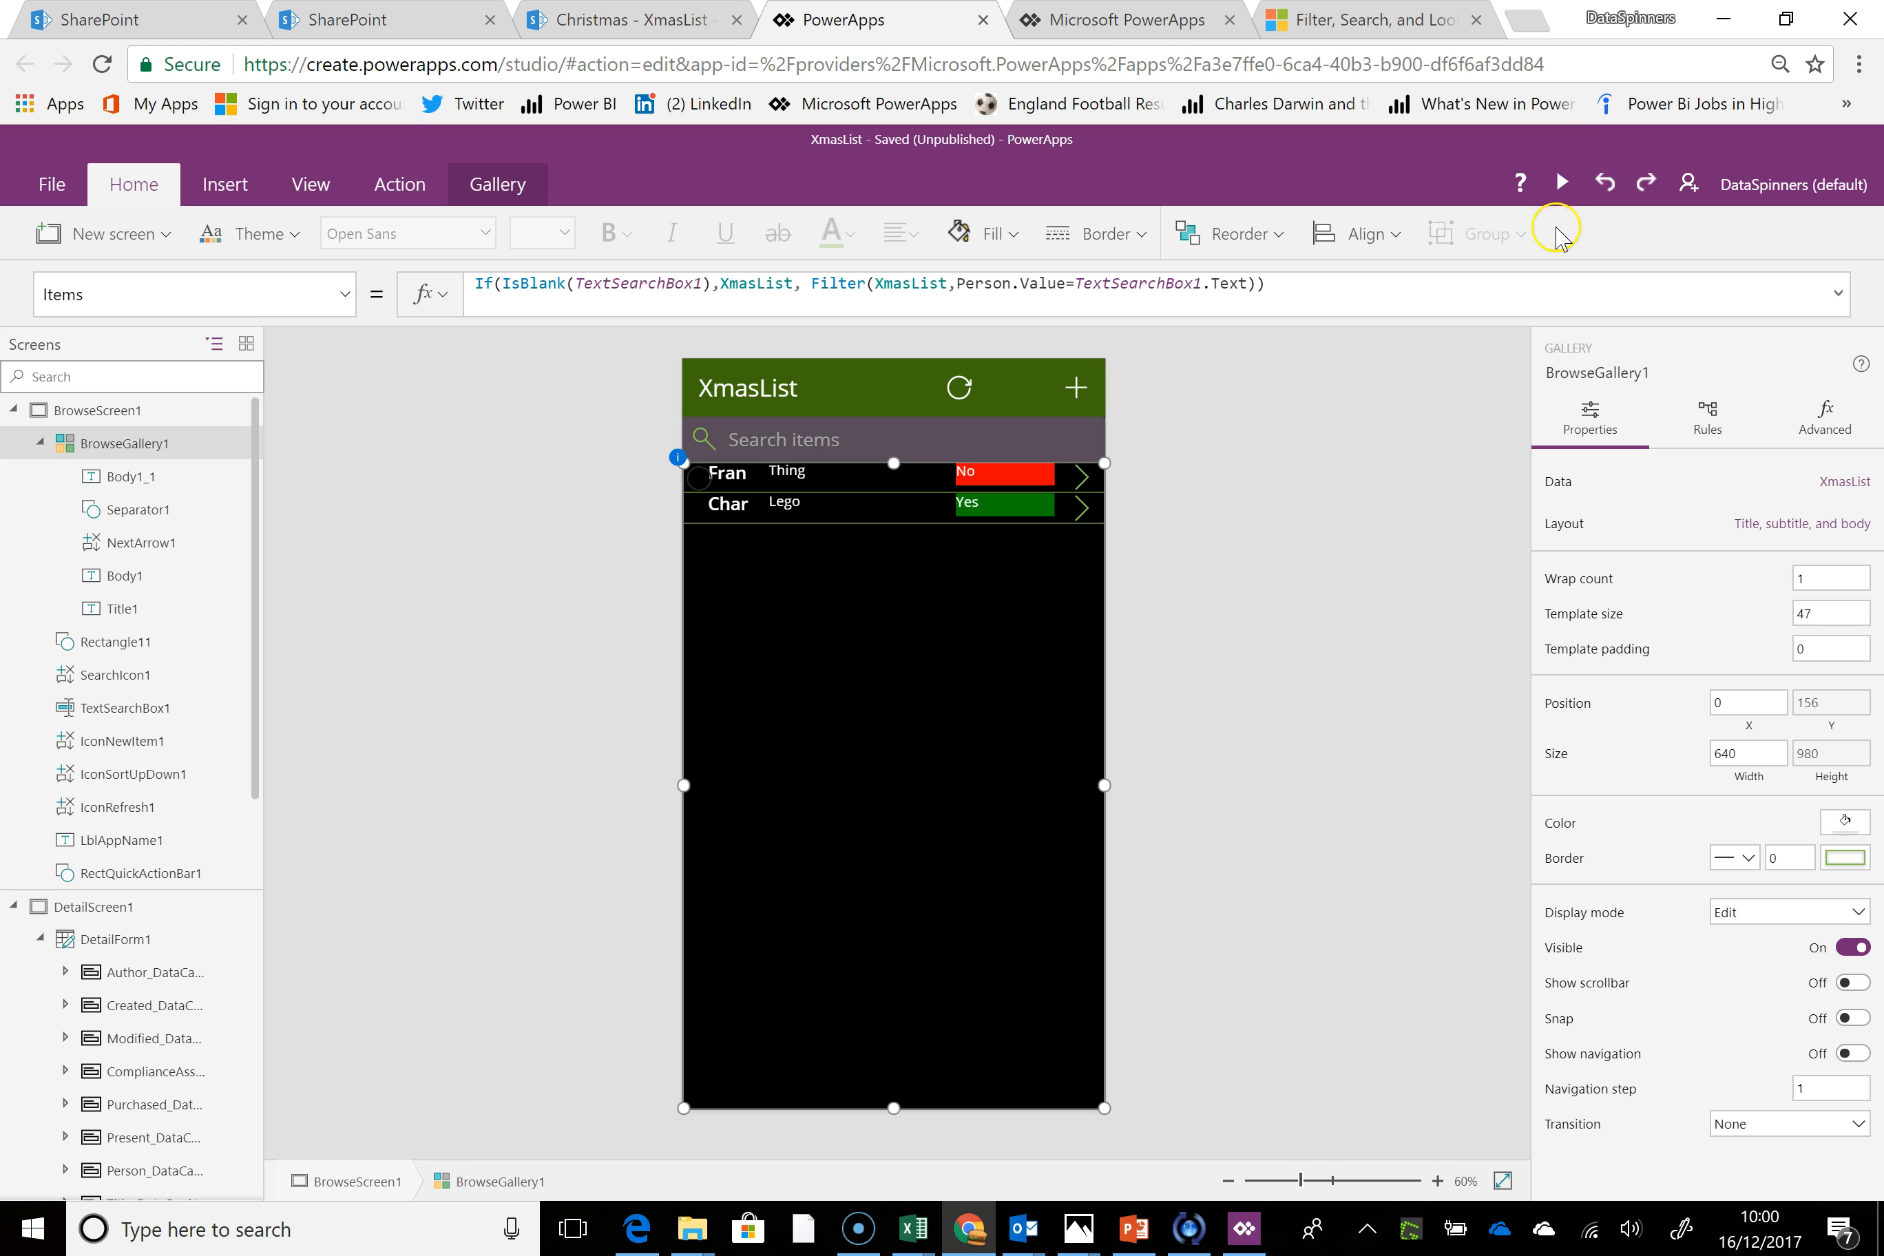
# Preview the app and add an item for the third listed person with present Bike and Purchased set to Yes
pyautogui.click(1561, 188)
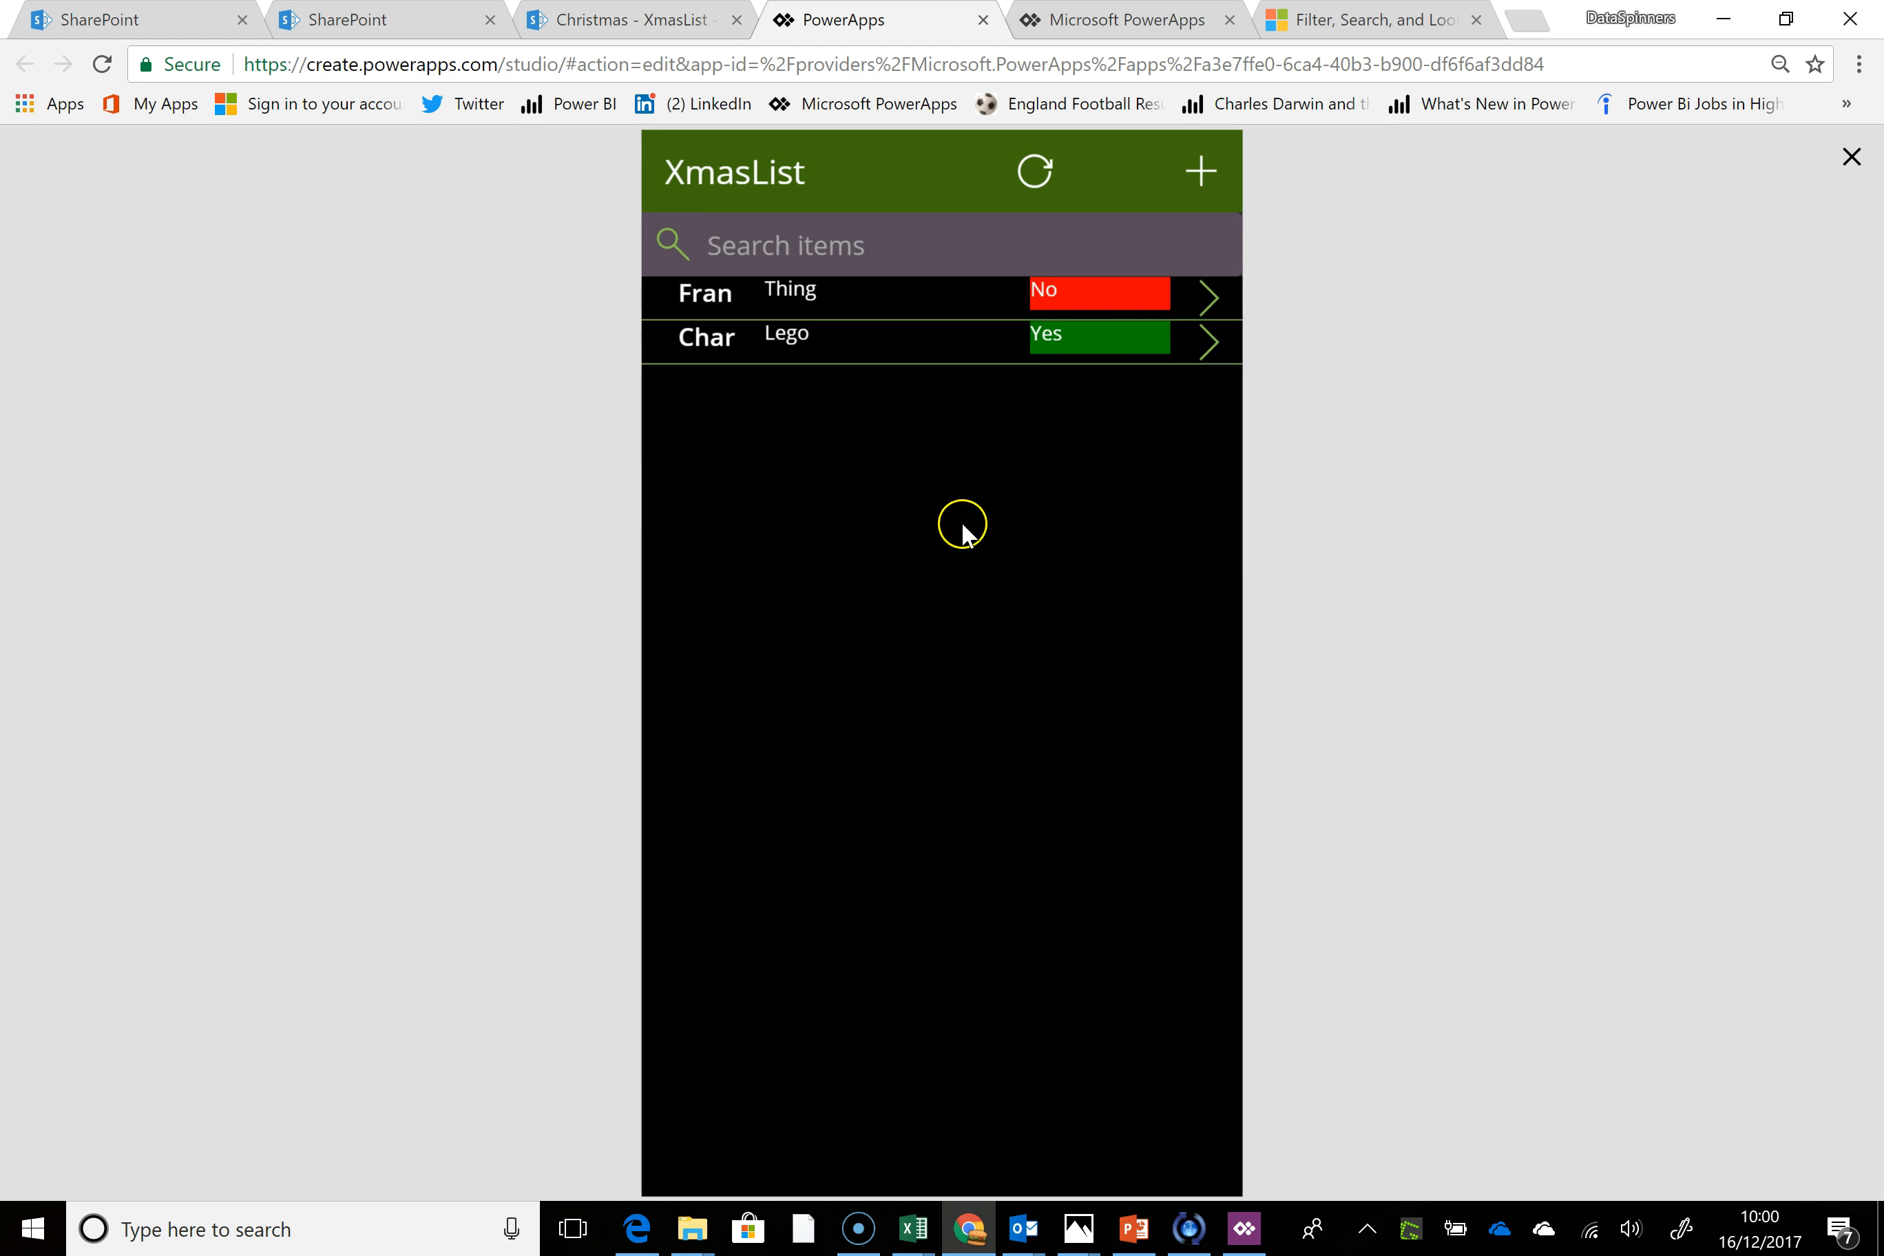
pyautogui.click(1194, 178)
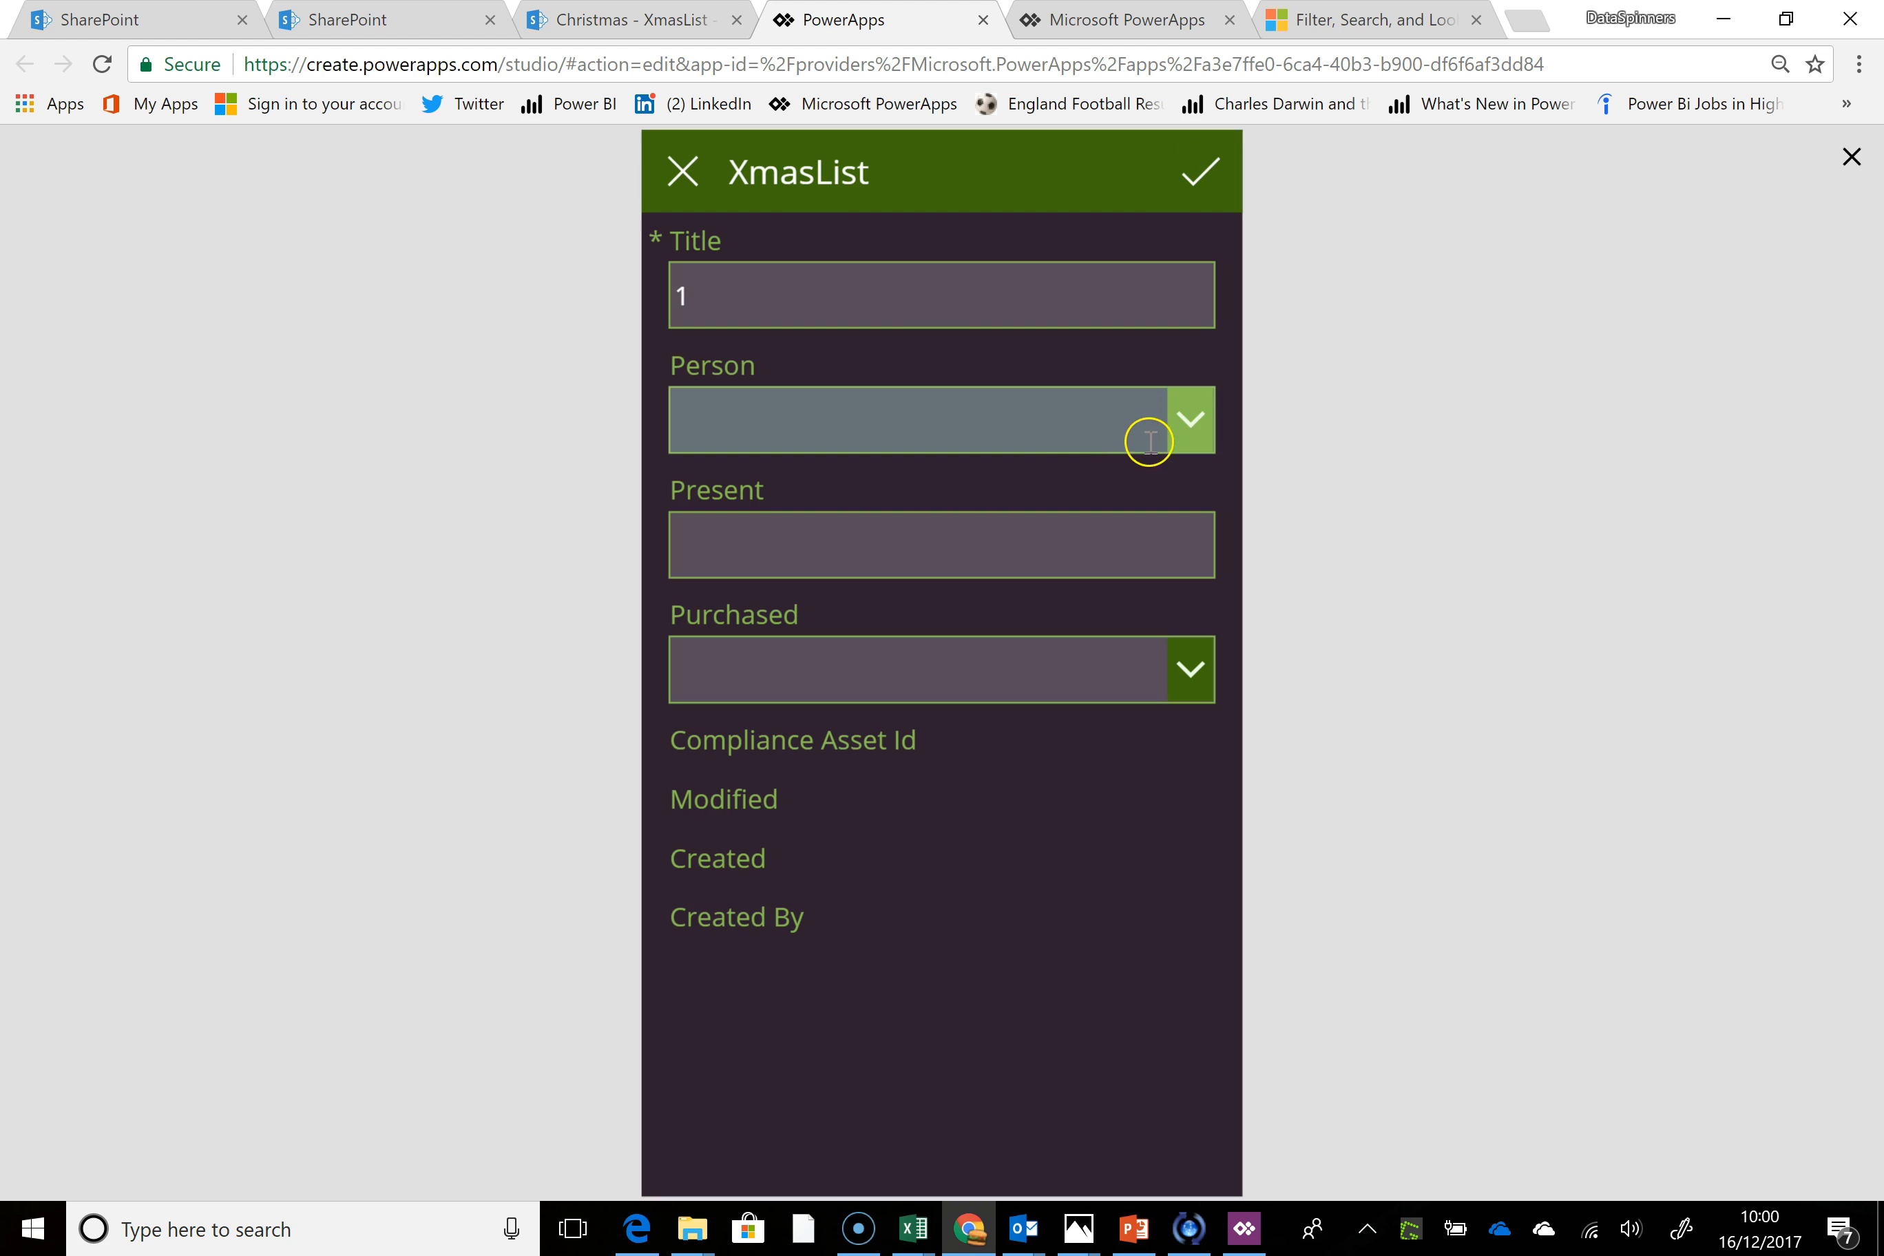
pyautogui.click(1190, 418)
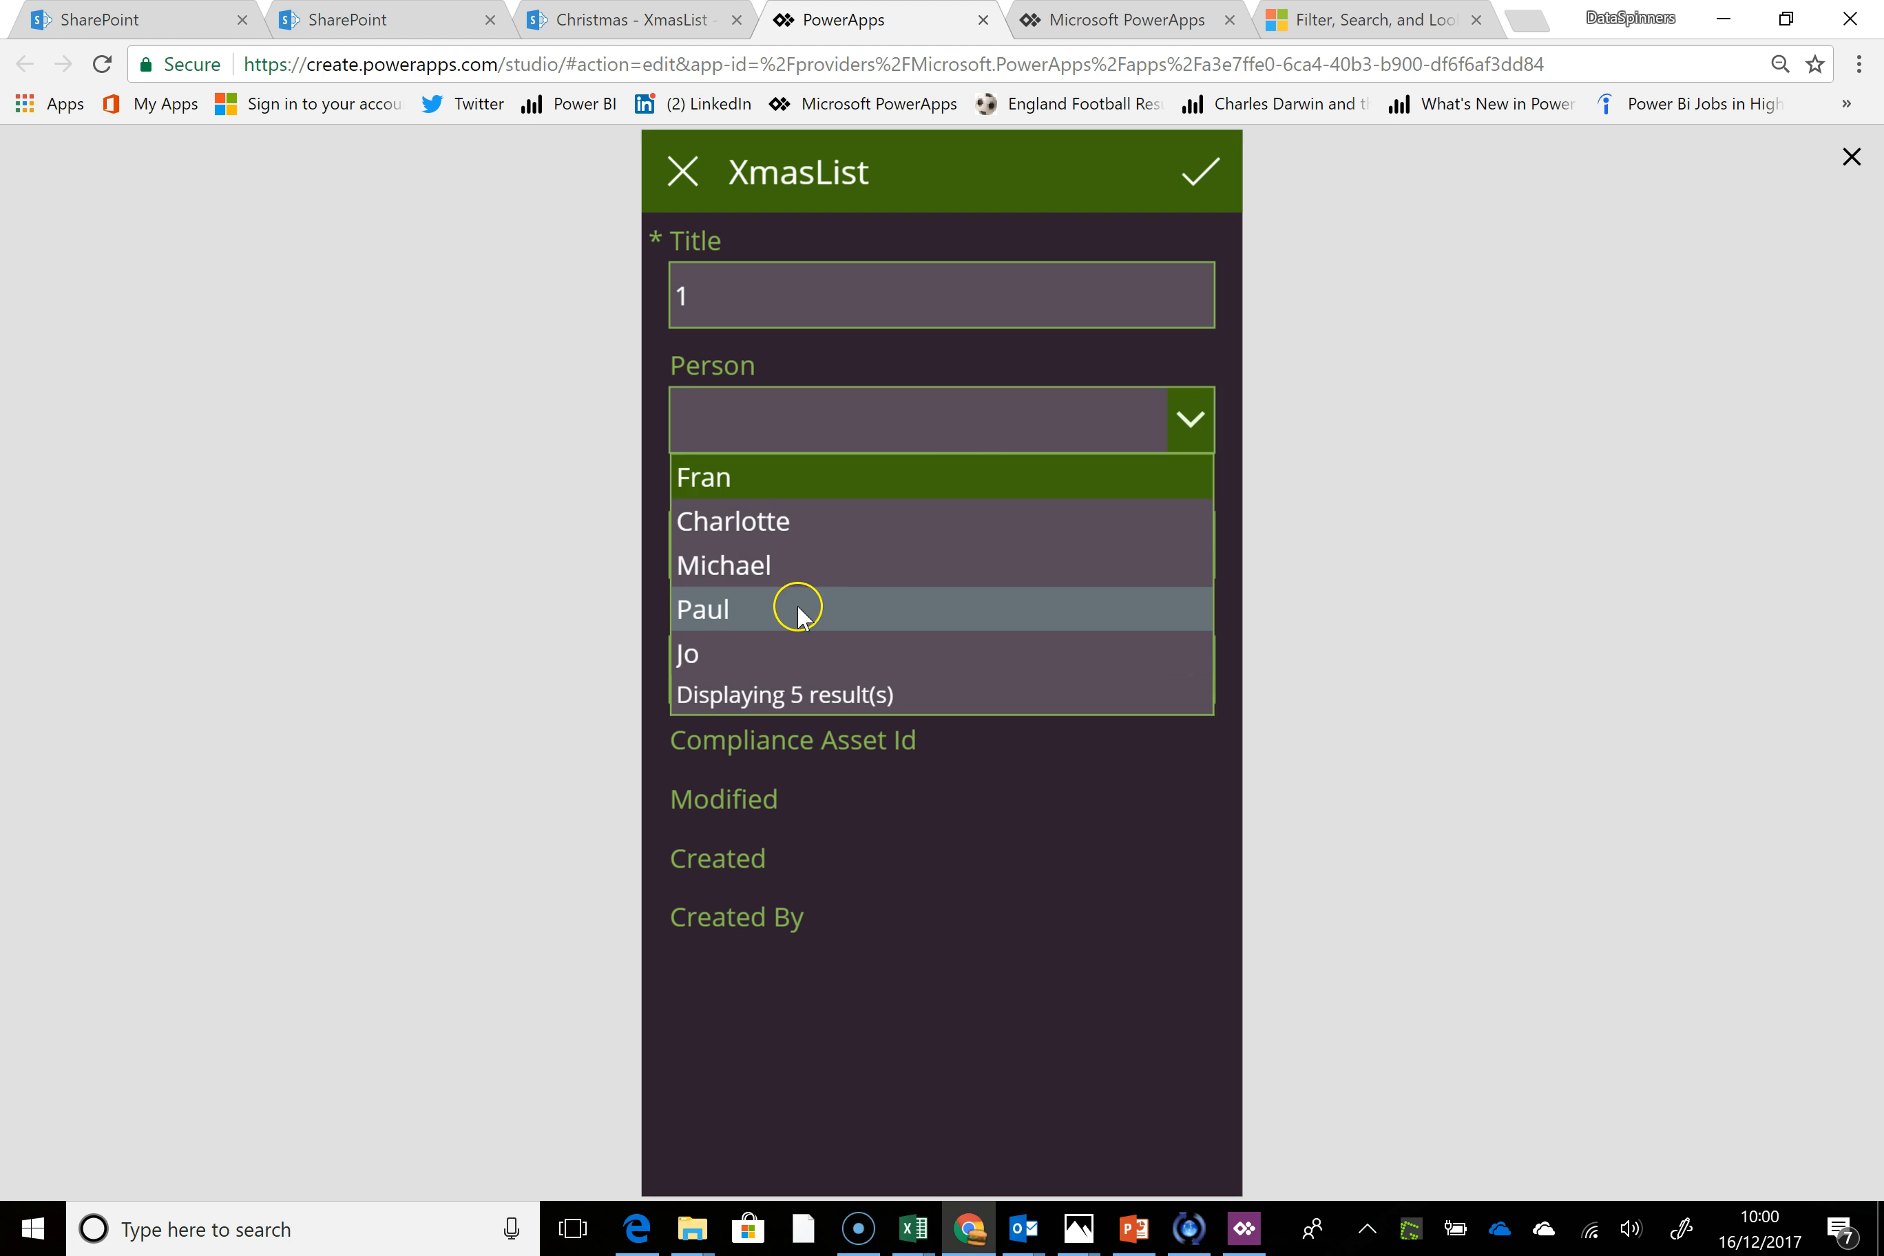
pyautogui.click(783, 577)
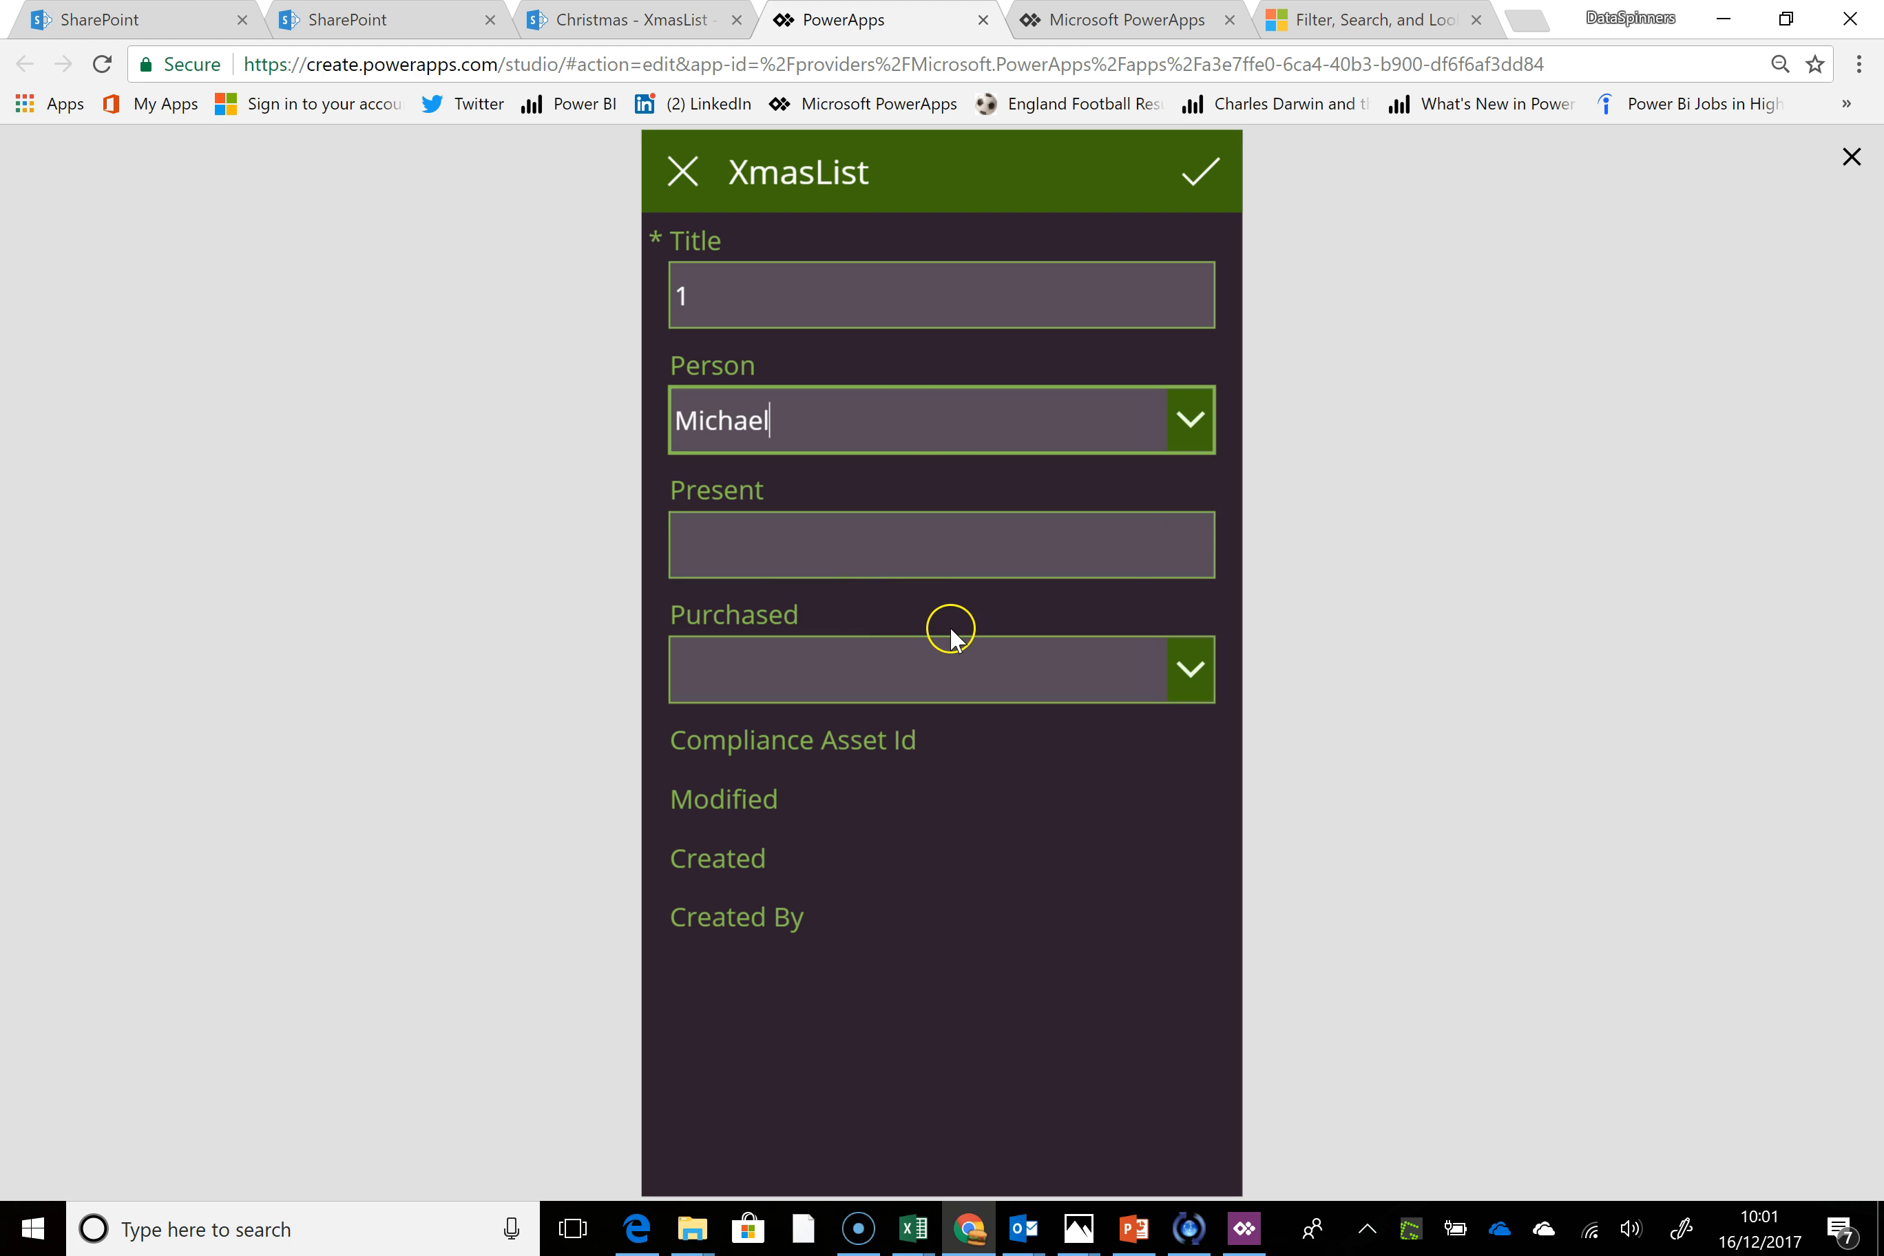
pyautogui.click(870, 551)
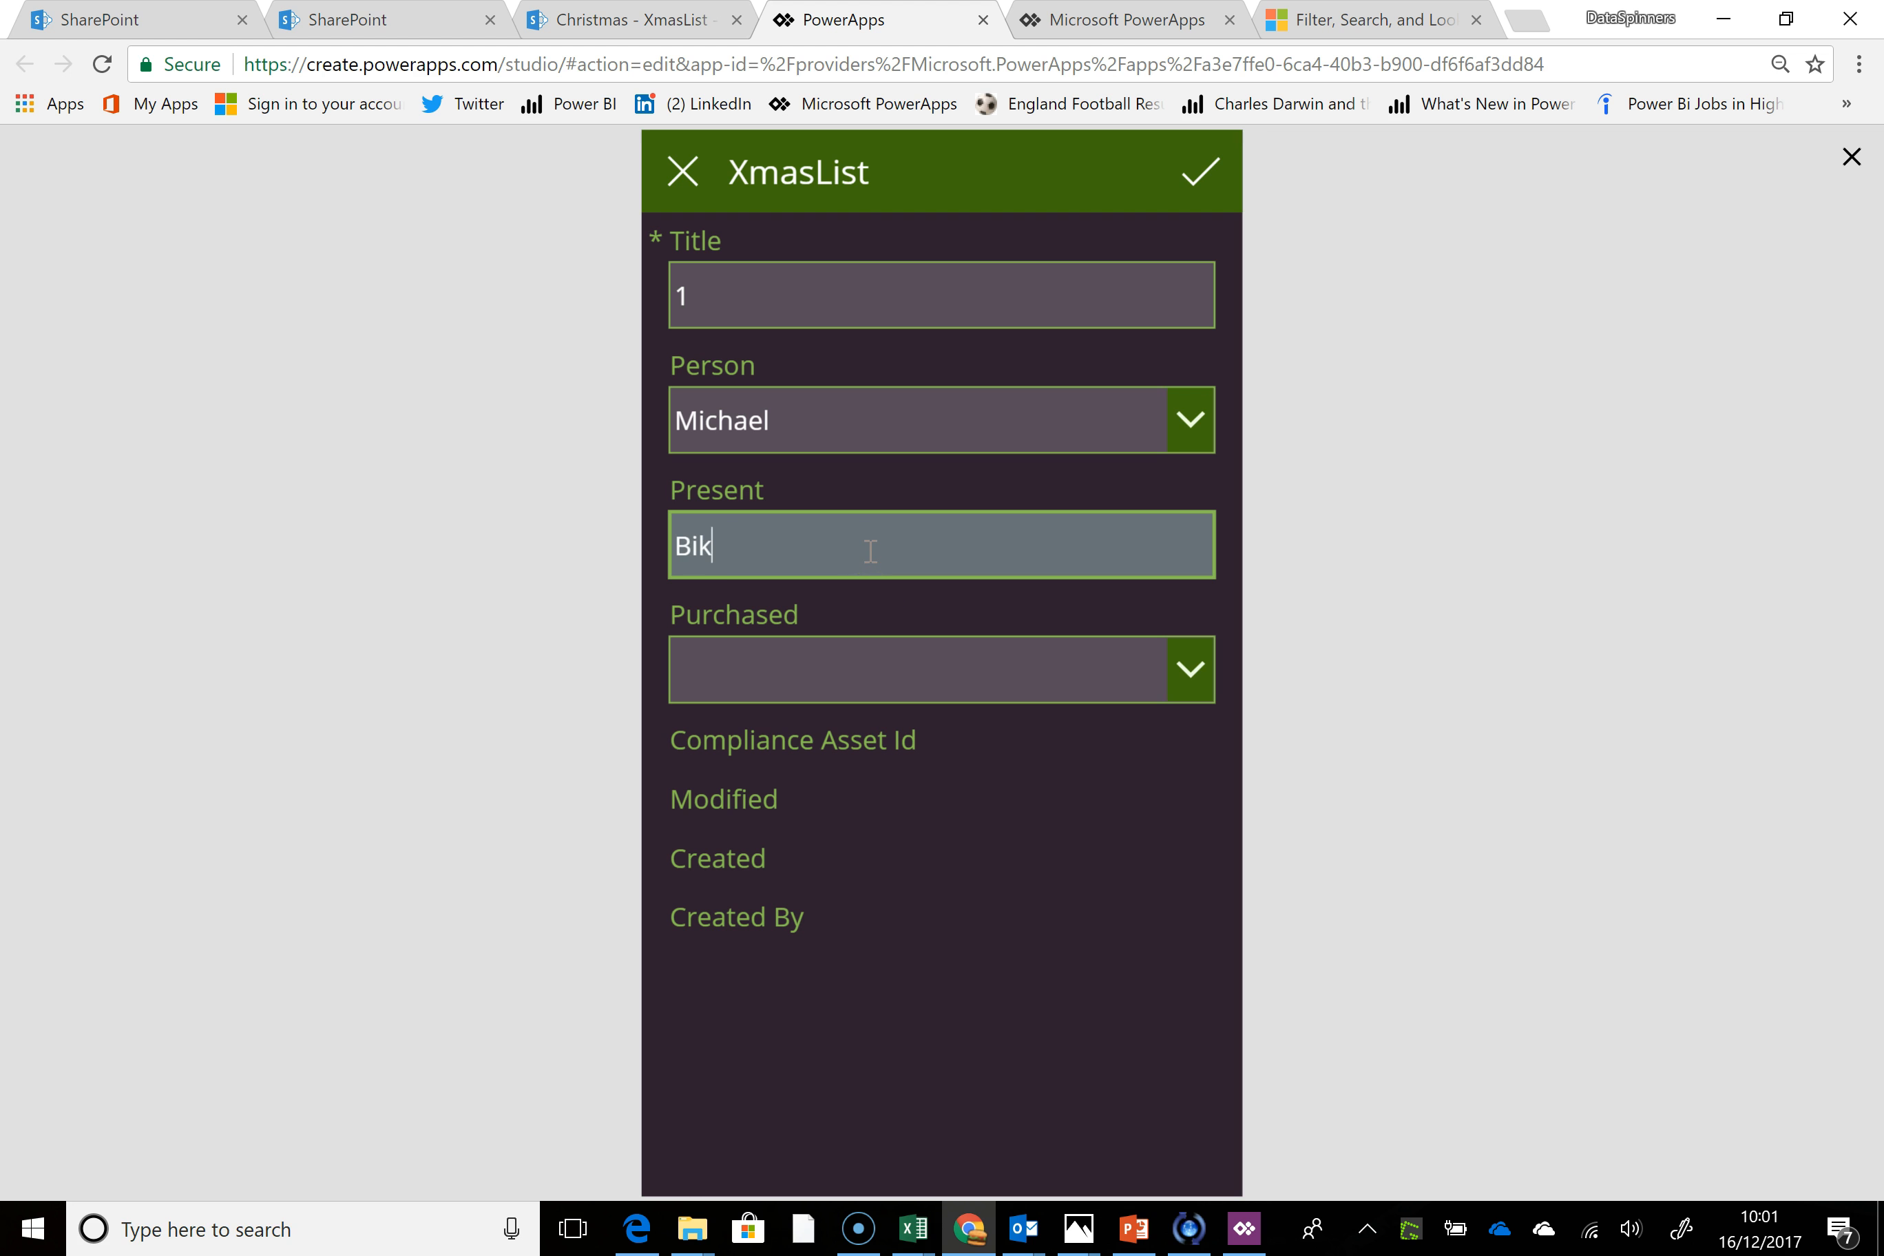
pyautogui.click(1175, 669)
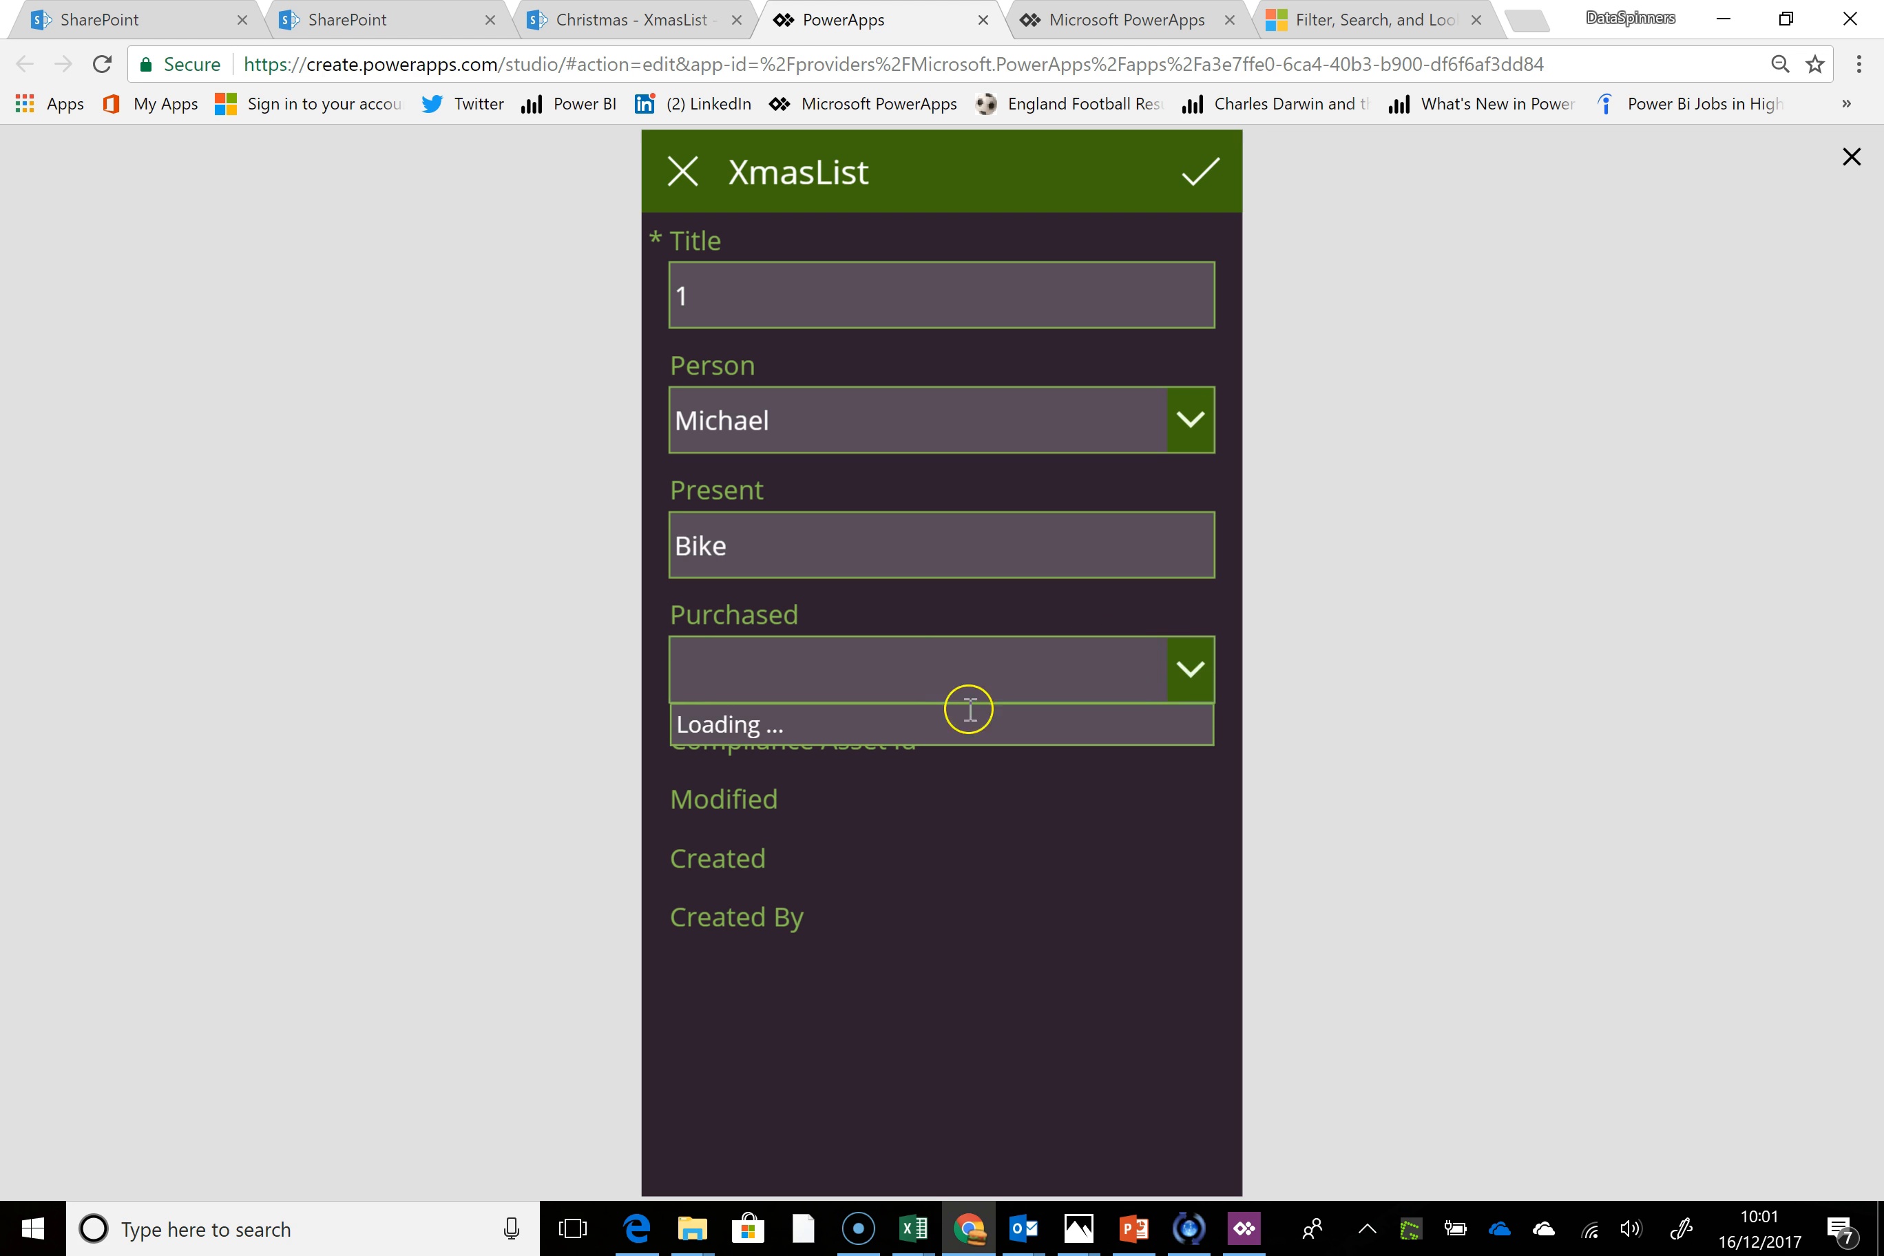
pyautogui.click(860, 729)
pyautogui.click(1202, 173)
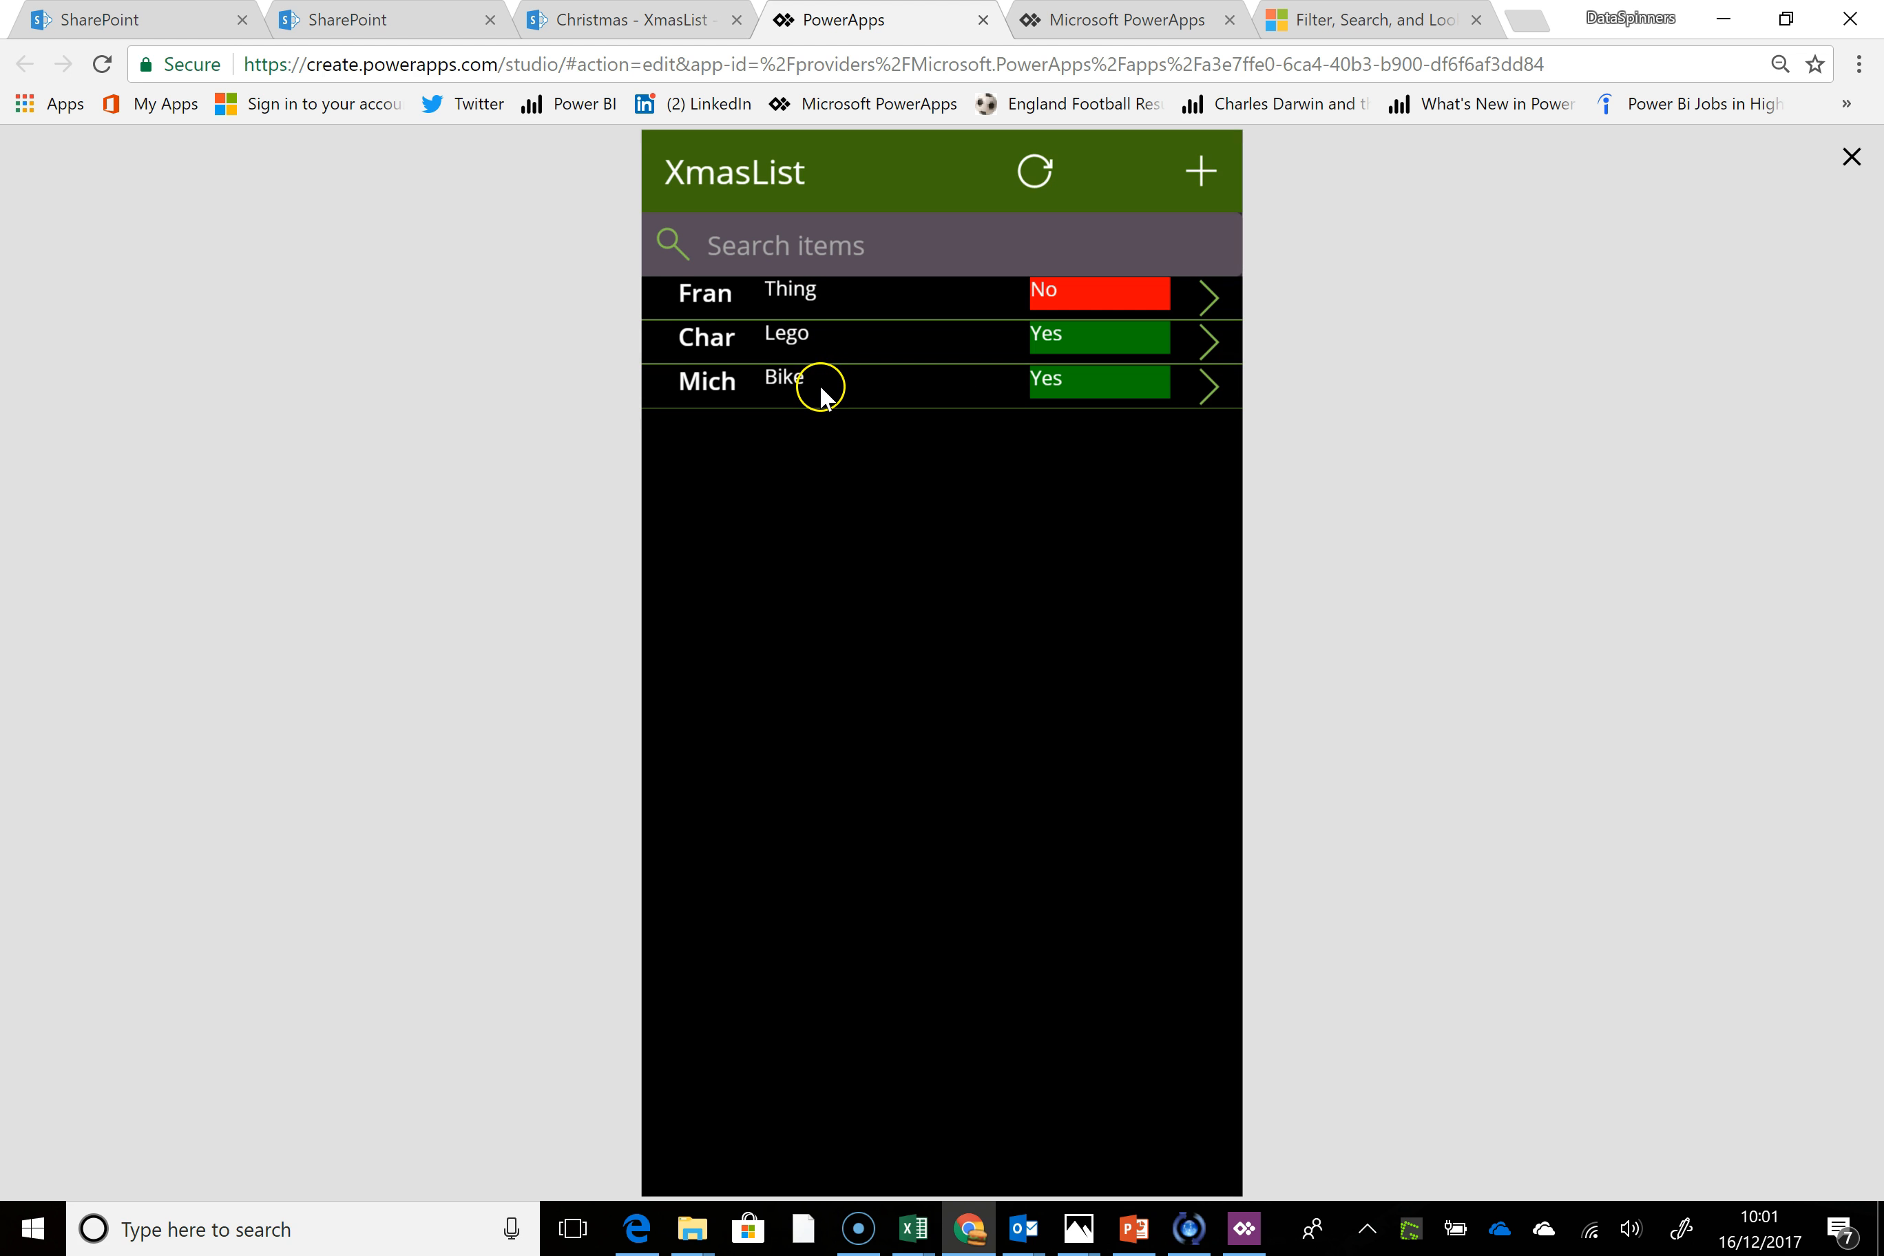
pyautogui.click(1852, 156)
# Narrow the Body1 label to a width of 184 starting at X 204, and widen the Title1 label to 148
pyautogui.click(851, 476)
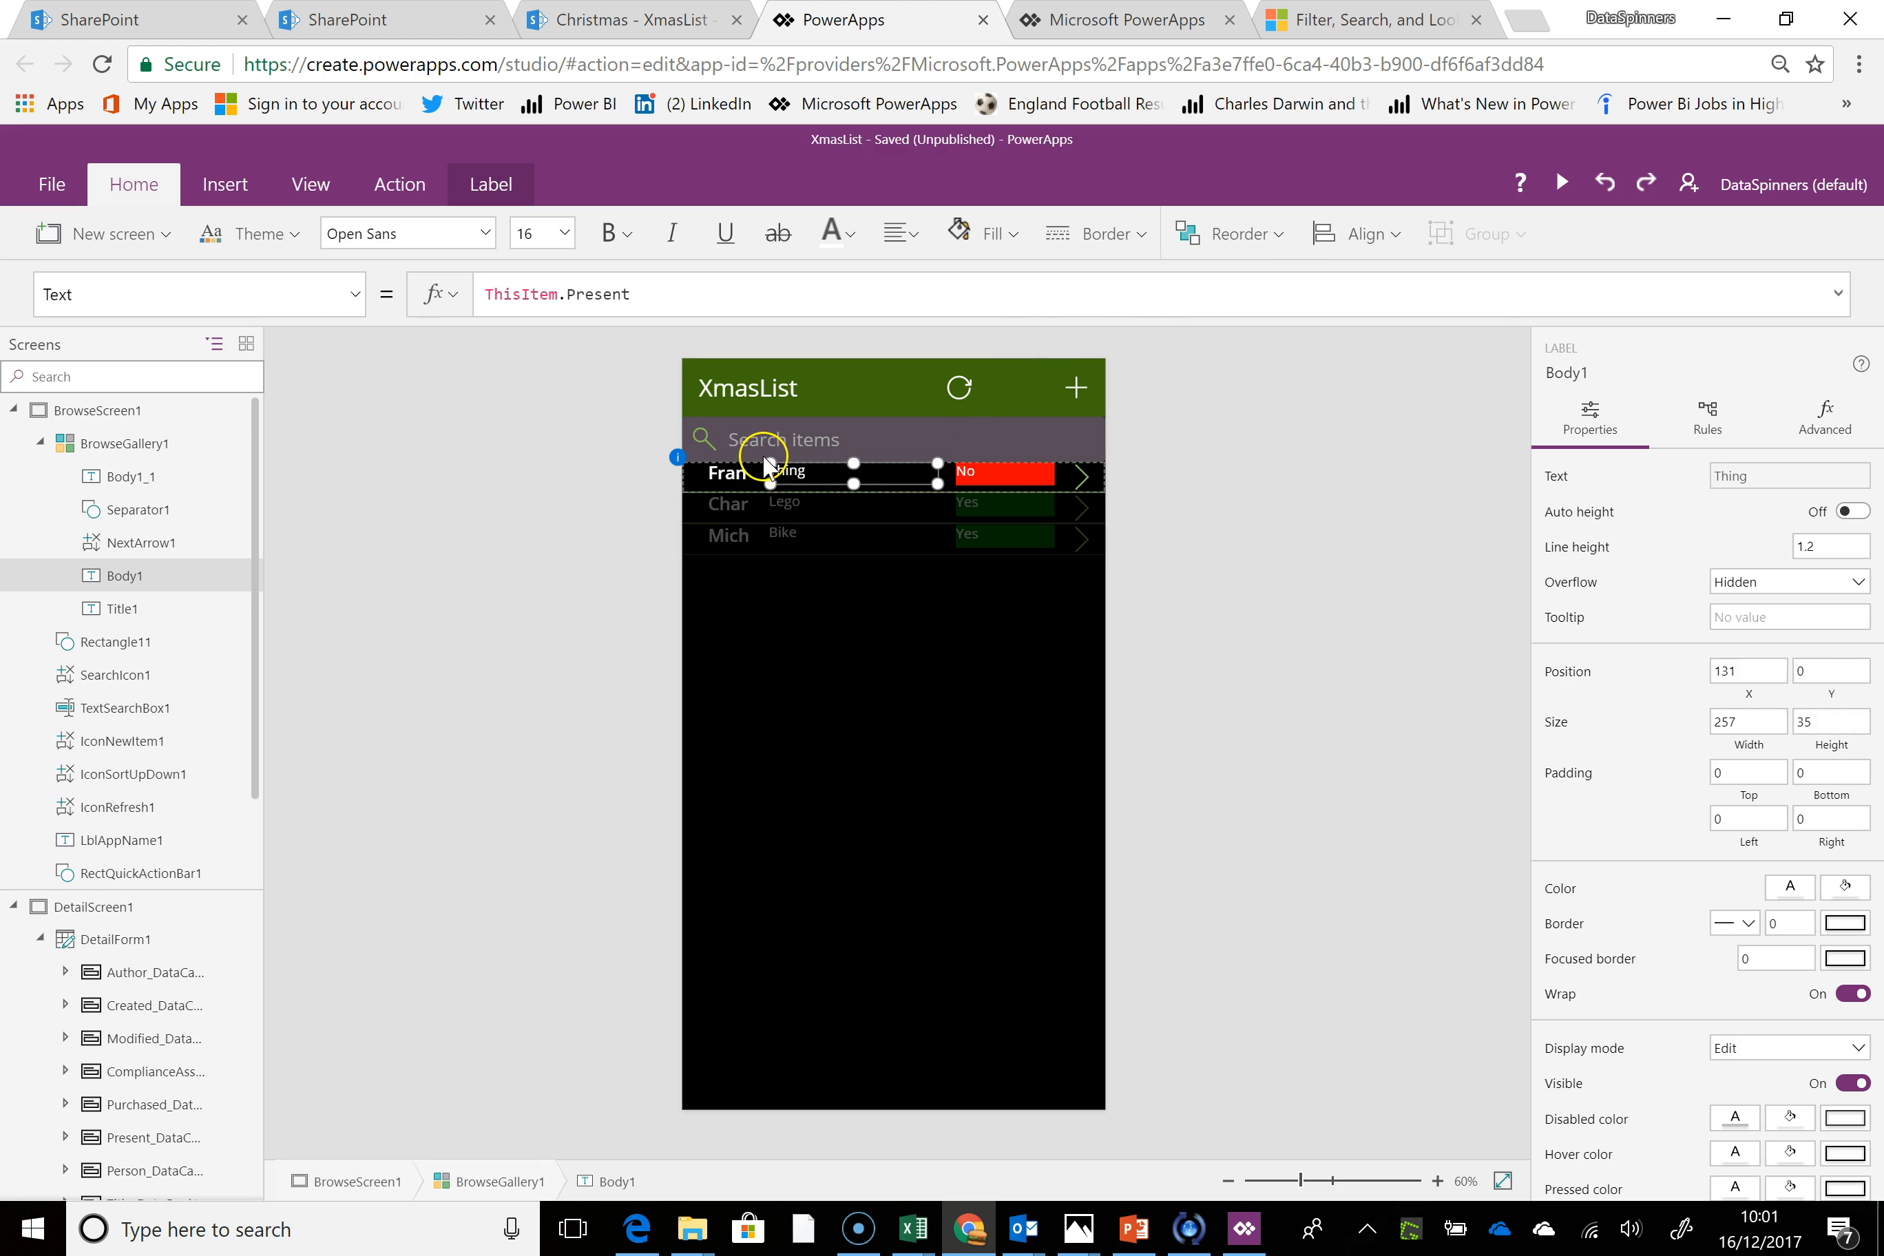
pyautogui.moveTo(770, 464); pyautogui.dragTo(815, 460)
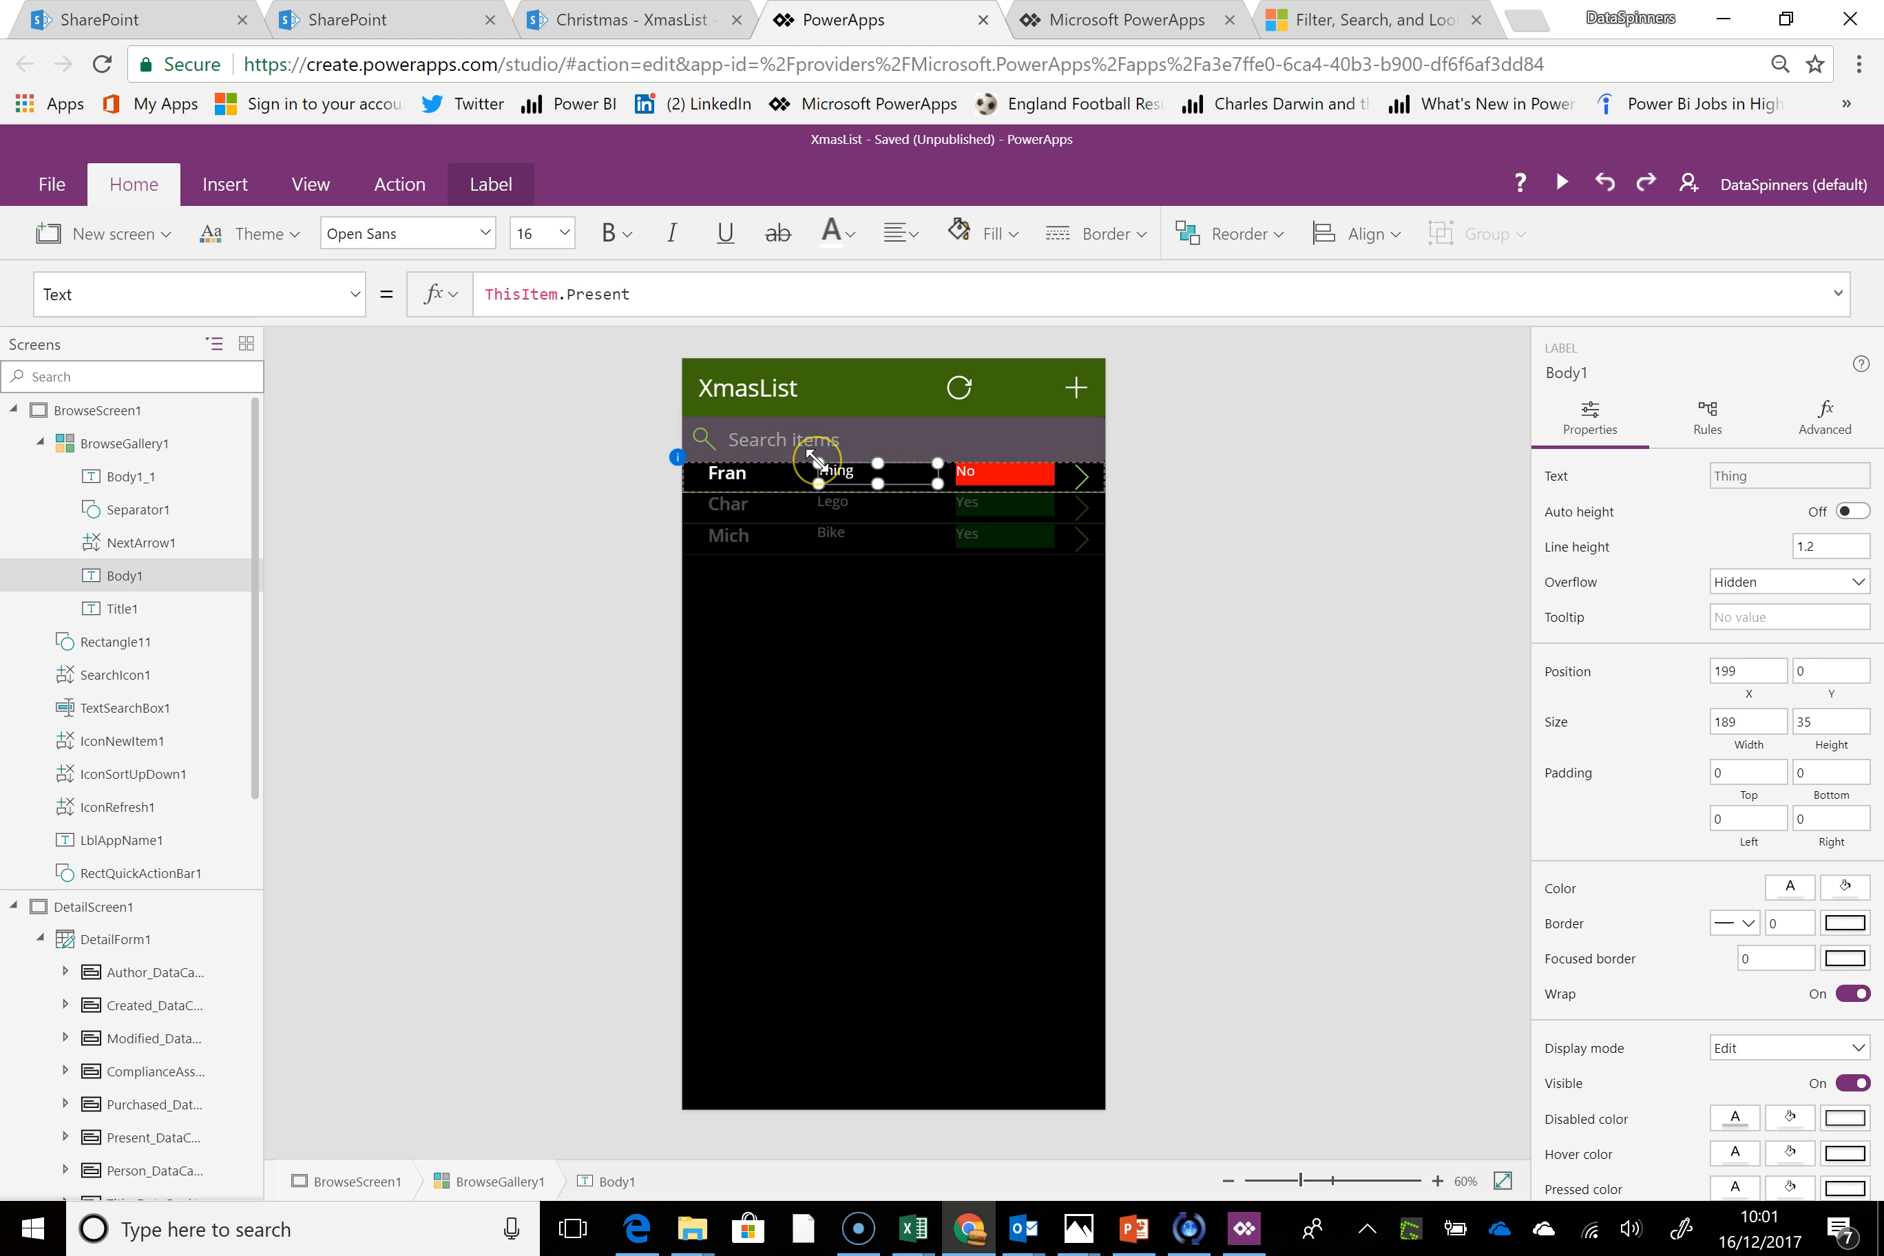
pyautogui.click(733, 535)
pyautogui.click(767, 463)
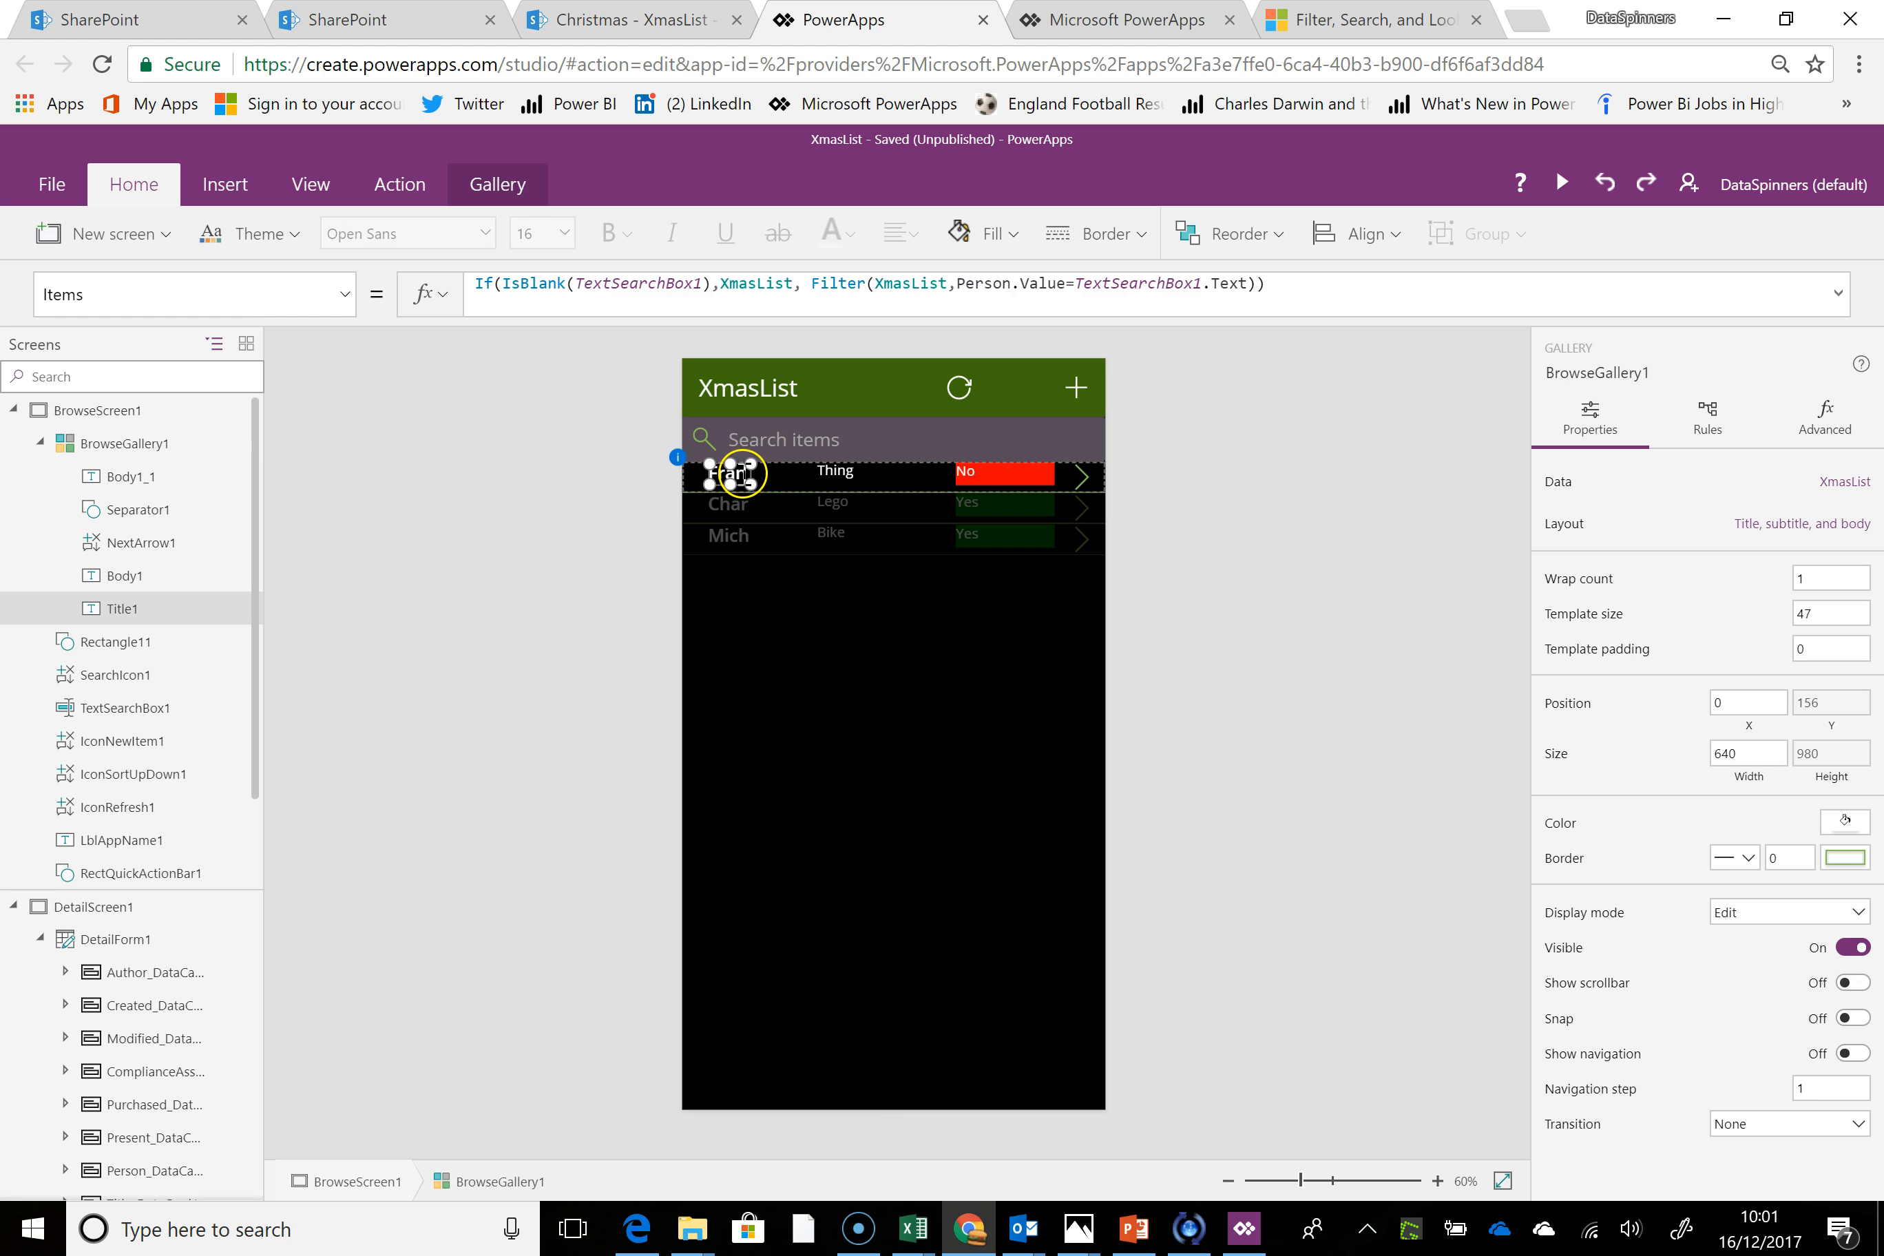
pyautogui.click(760, 474)
pyautogui.moveTo(758, 484); pyautogui.dragTo(804, 483)
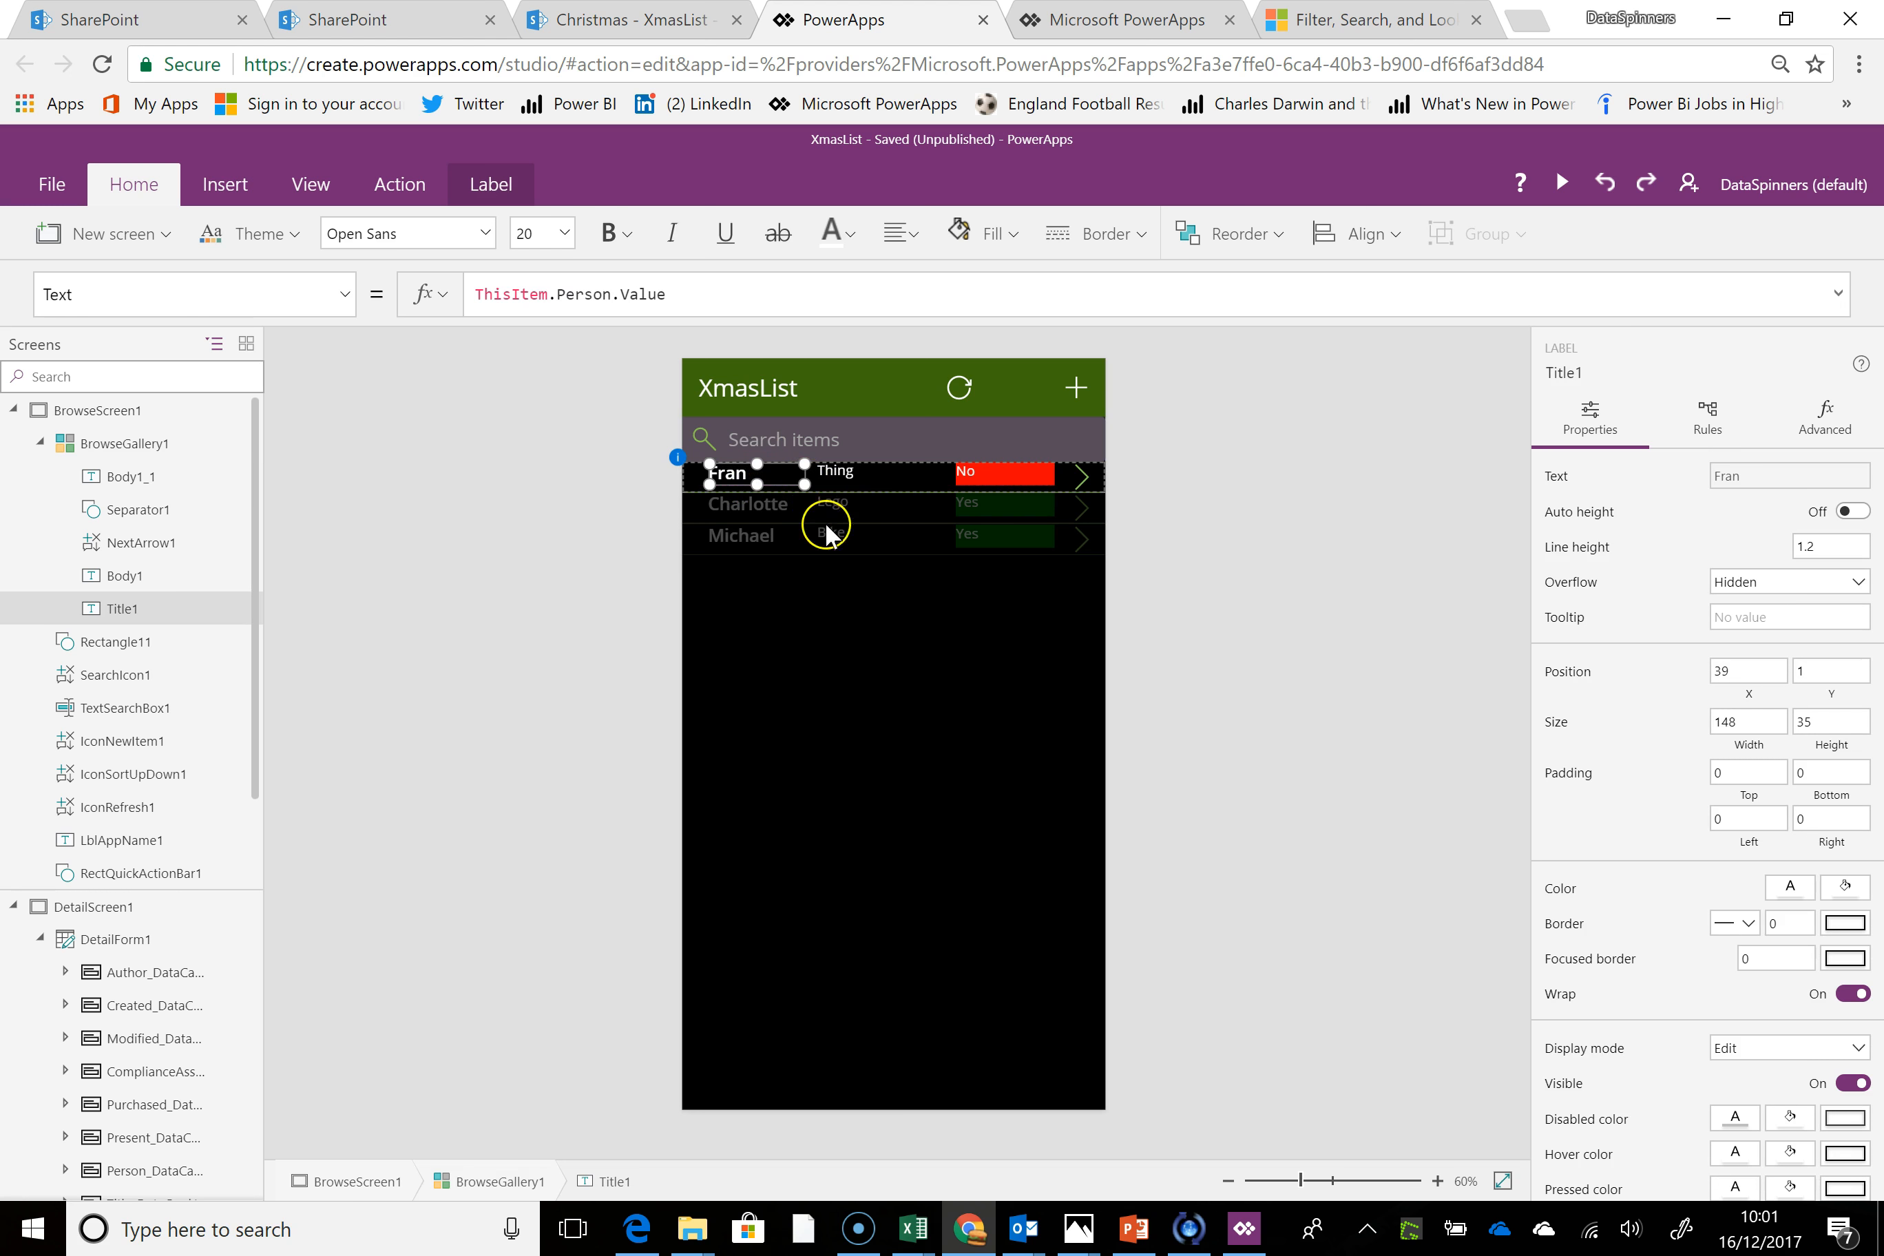
pyautogui.click(814, 580)
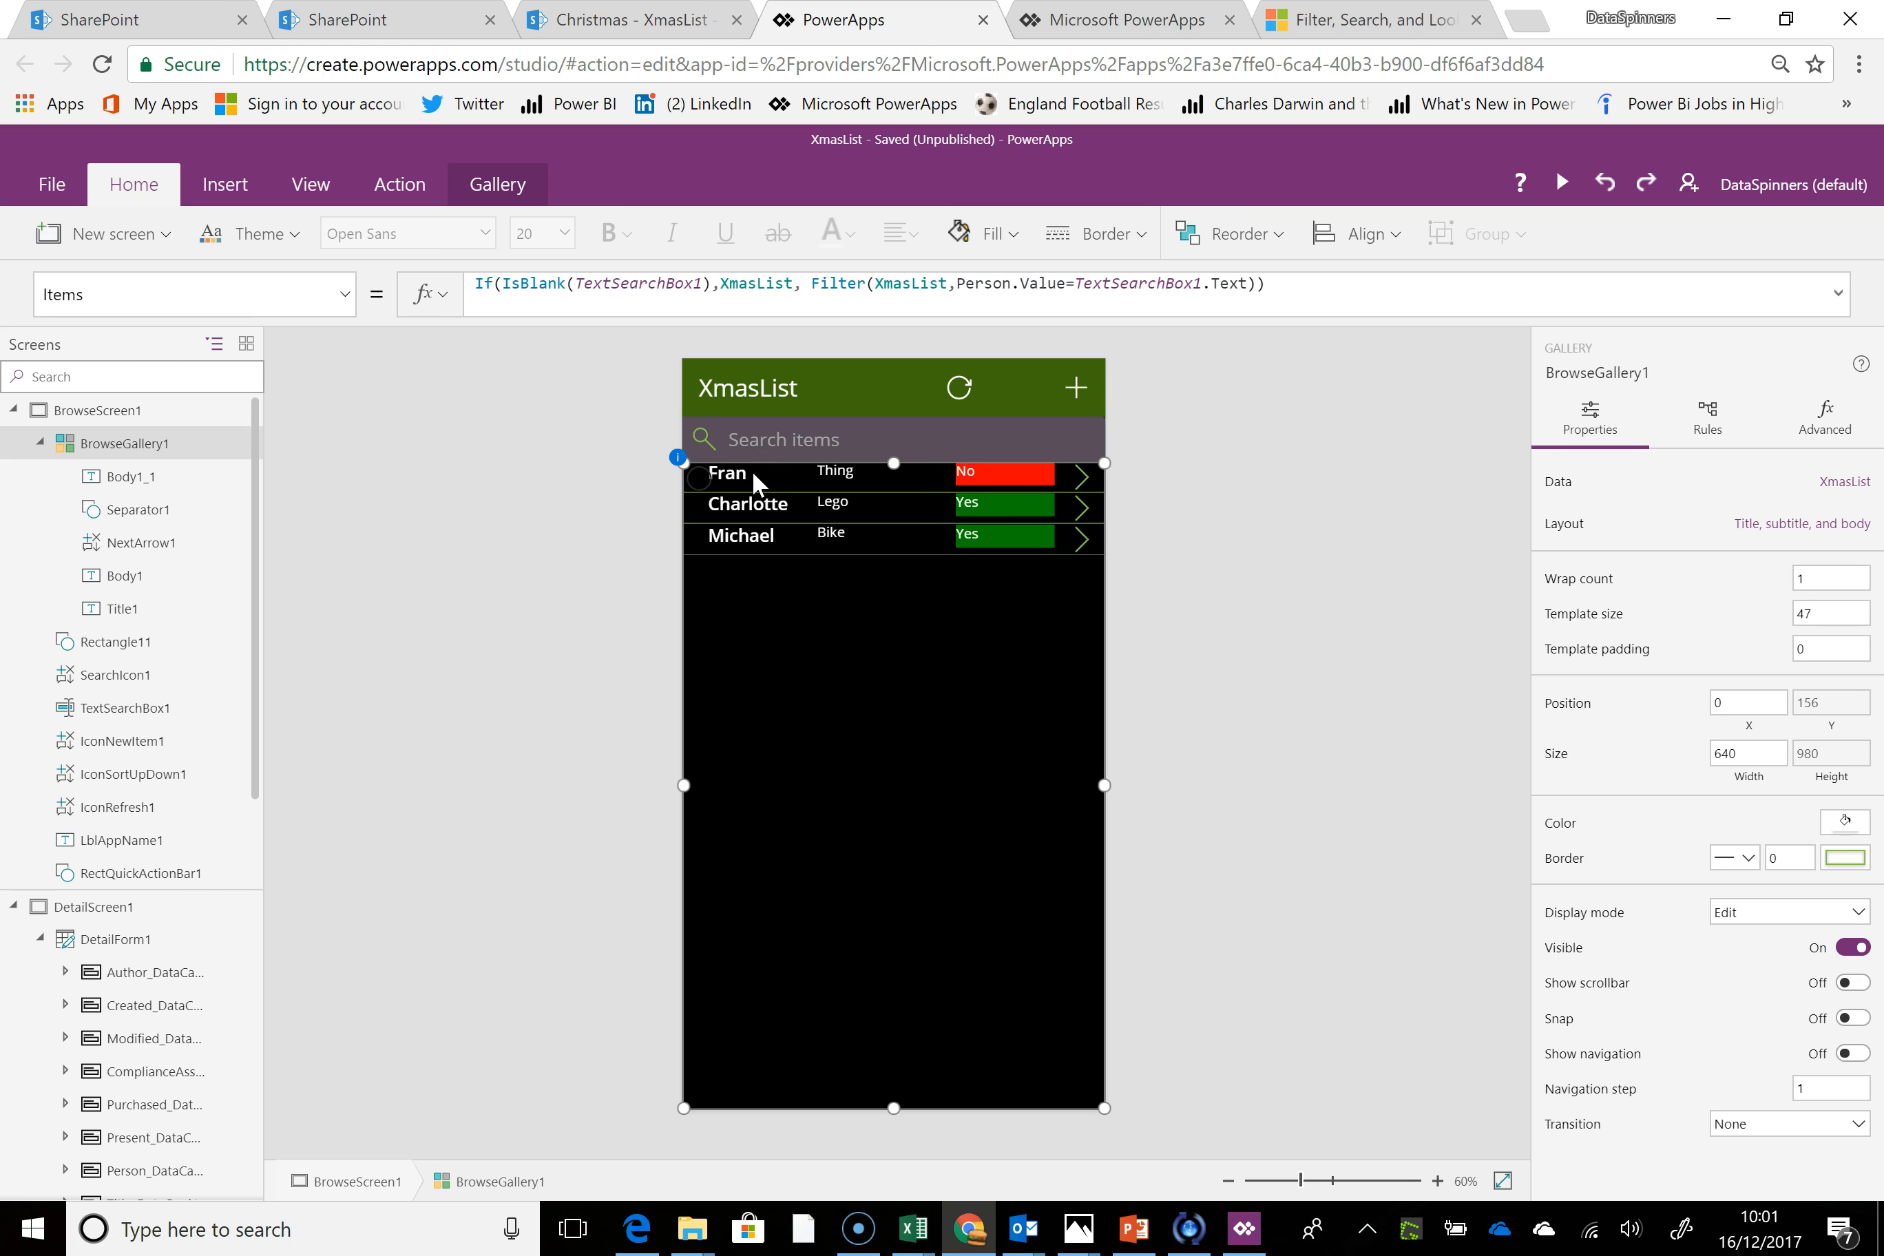
pyautogui.click(770, 439)
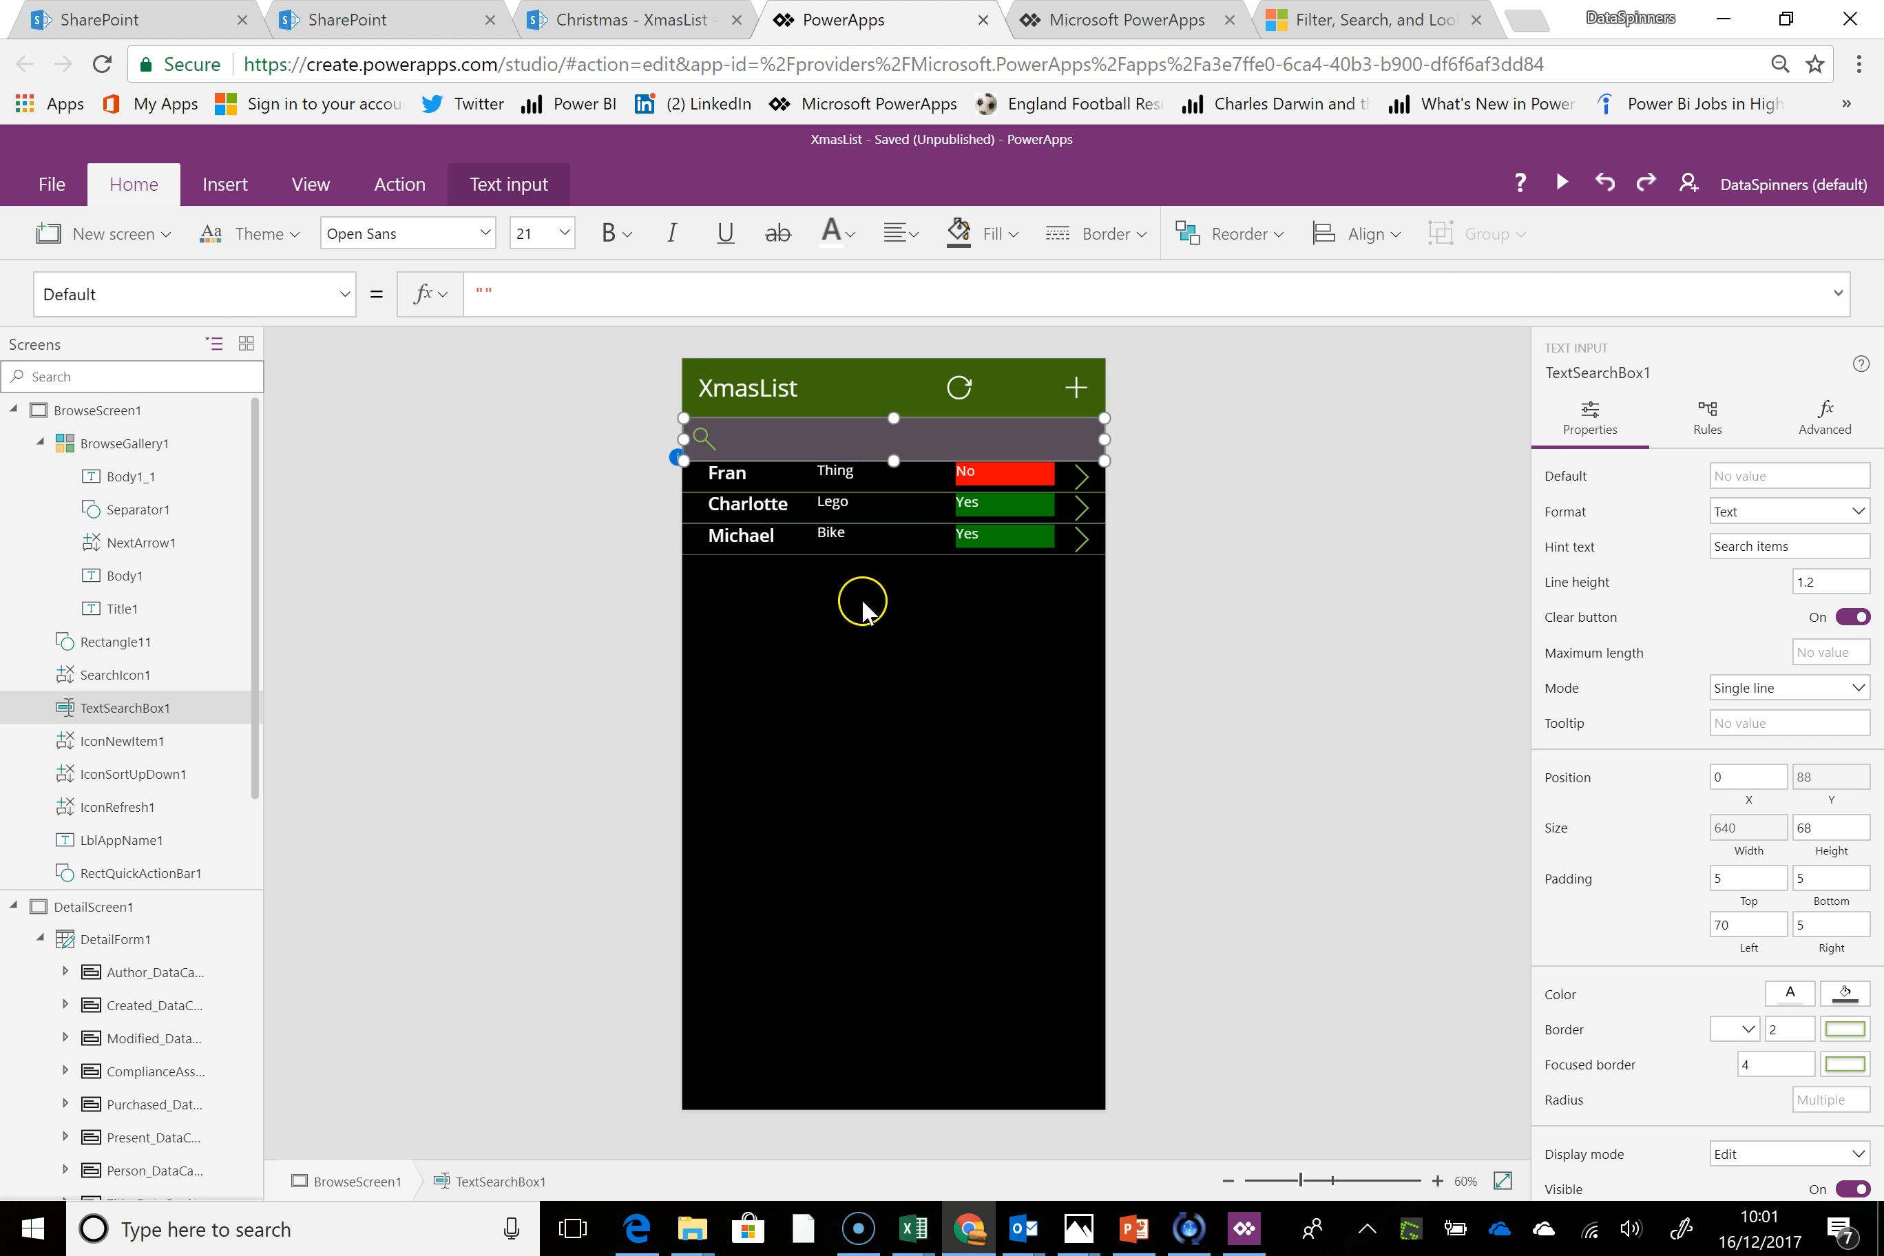
pyautogui.click(865, 655)
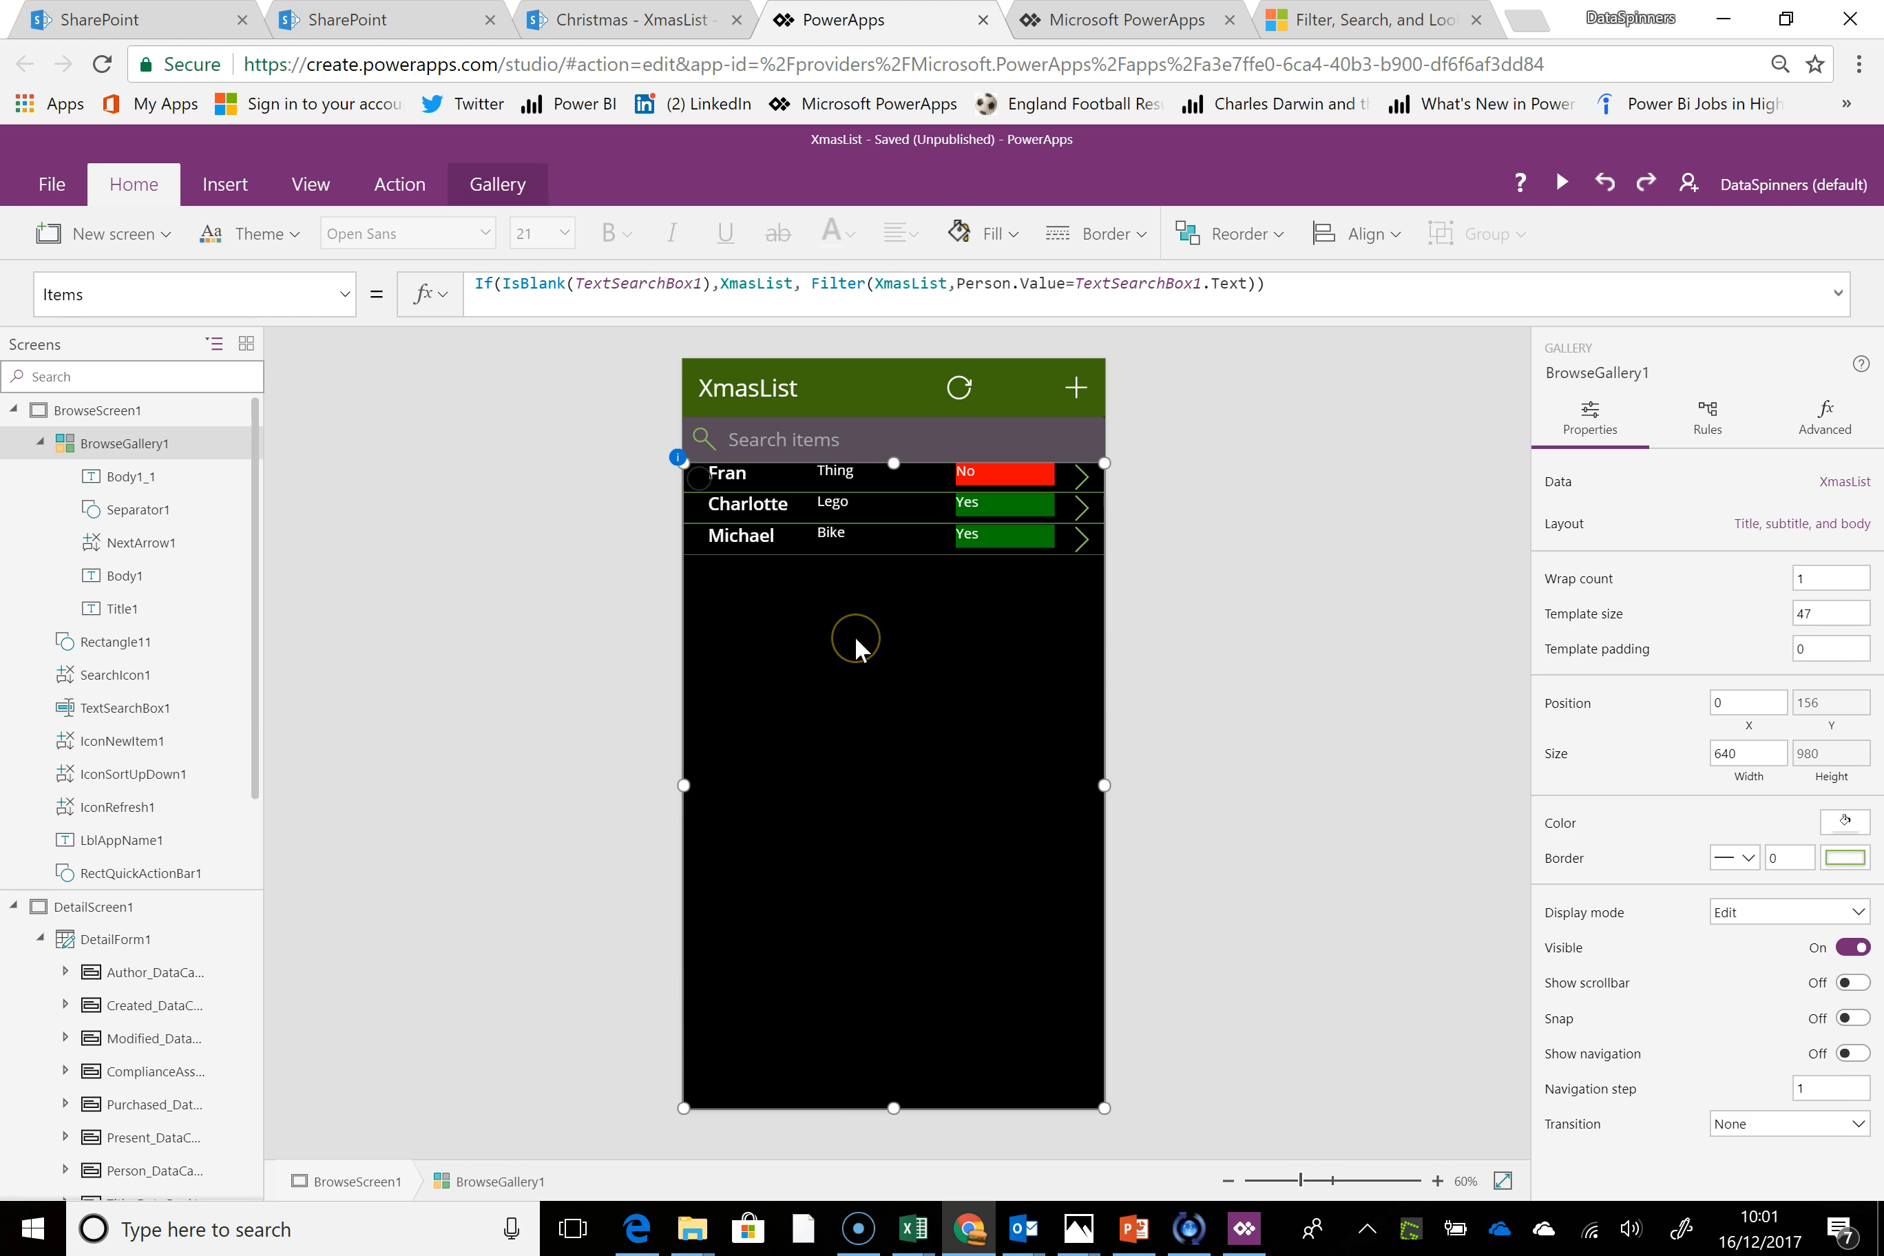
# Preview the app and add an item for the first listed person with present Jewellery and Purchased set to No
pyautogui.click(1561, 183)
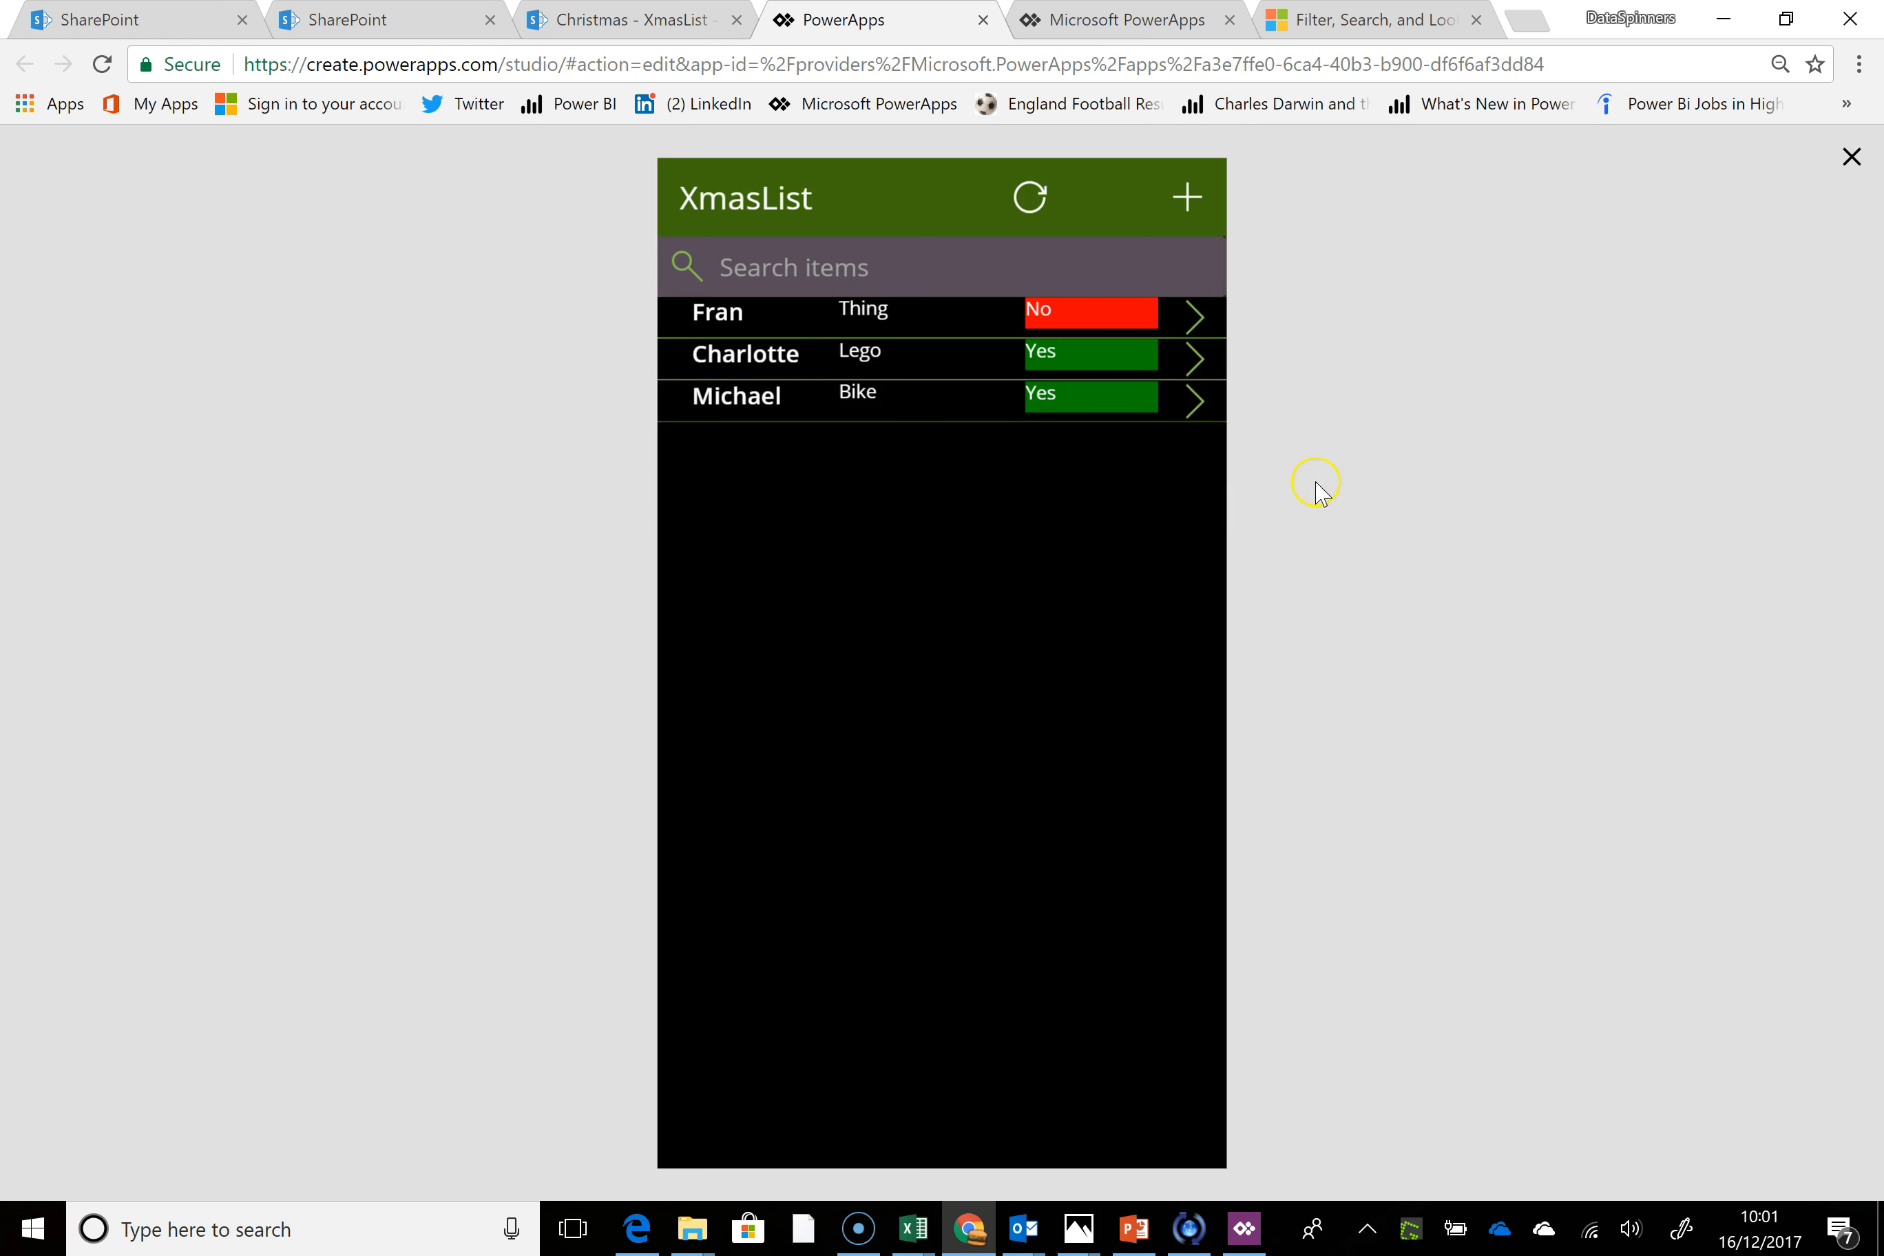
pyautogui.click(1189, 191)
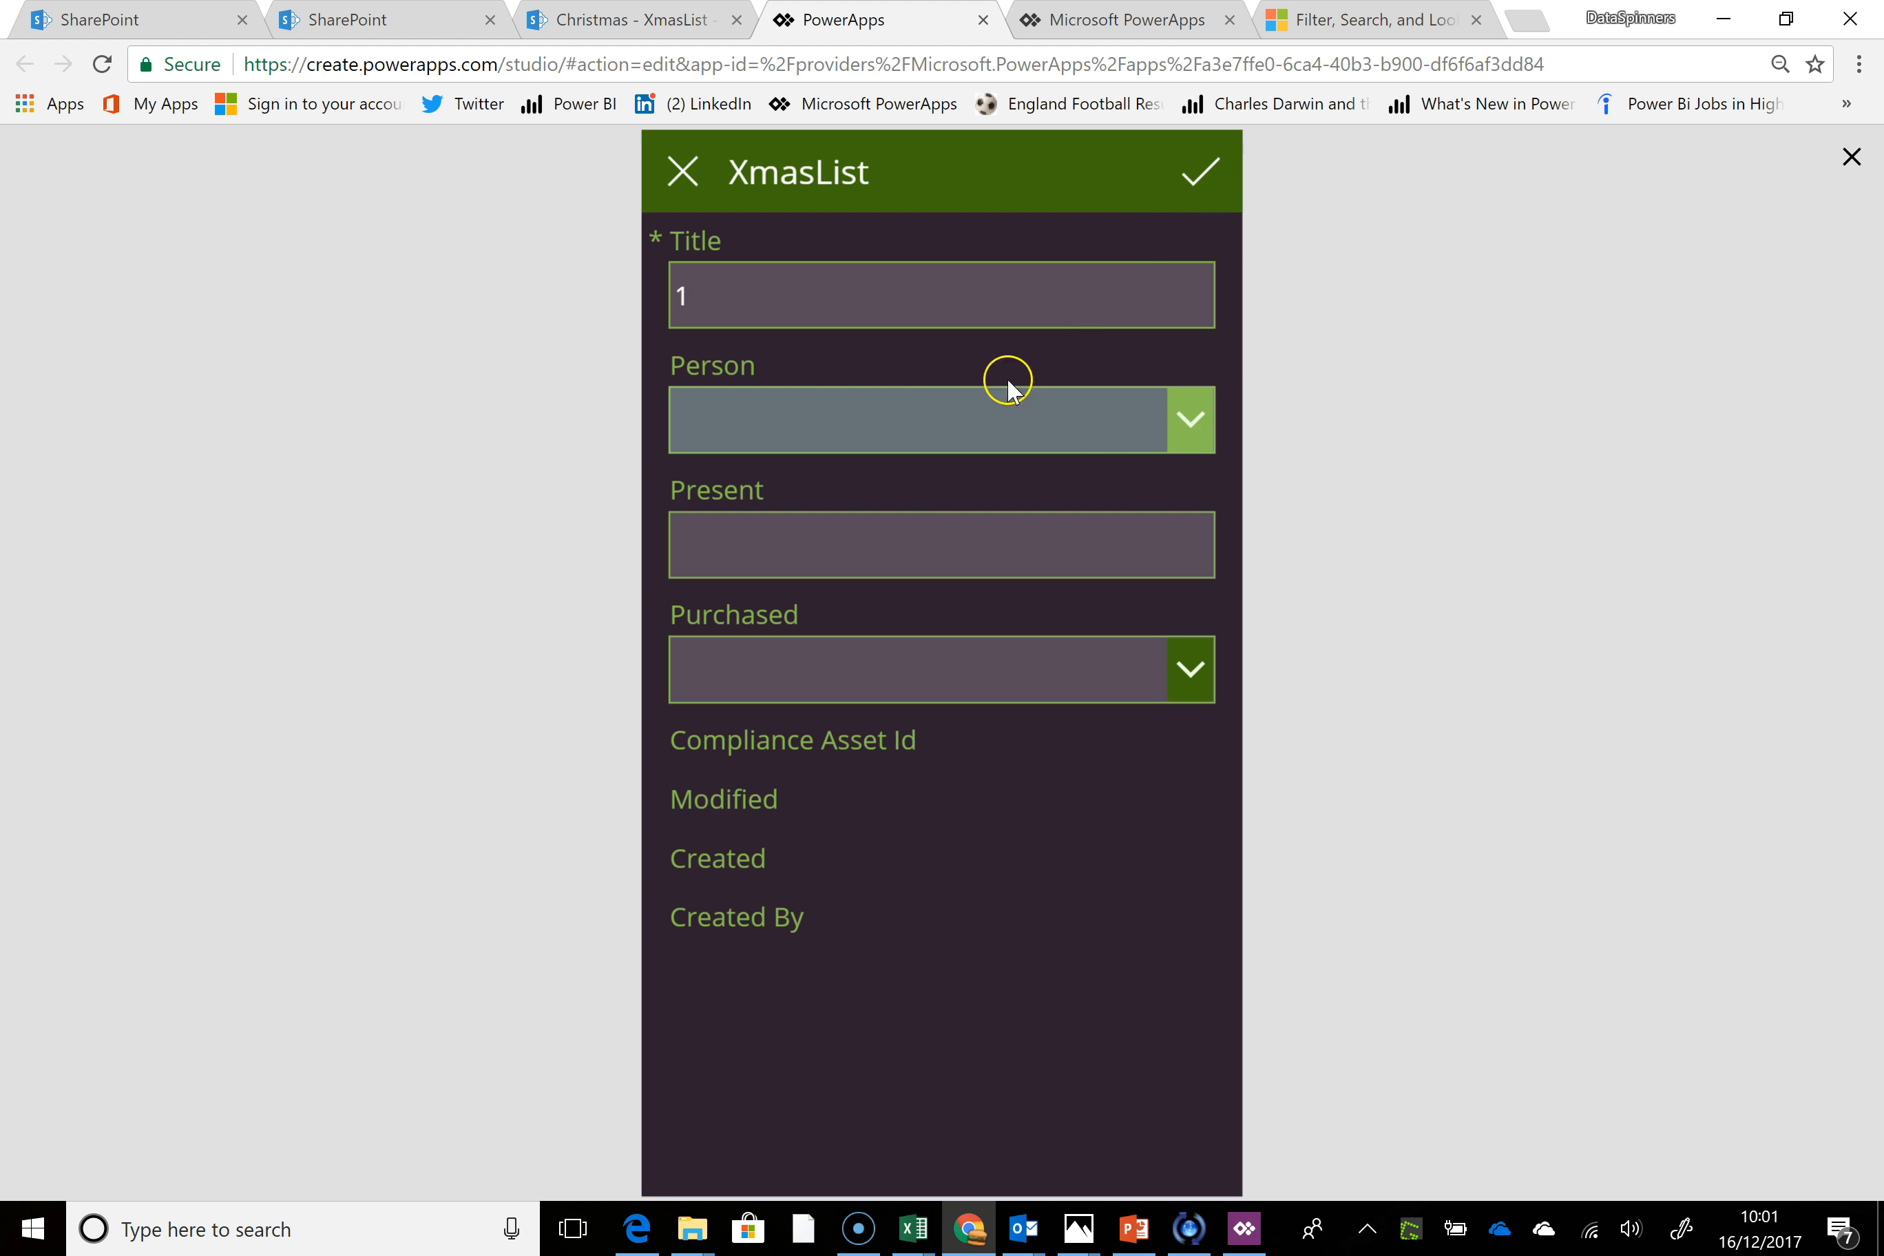
pyautogui.click(1191, 420)
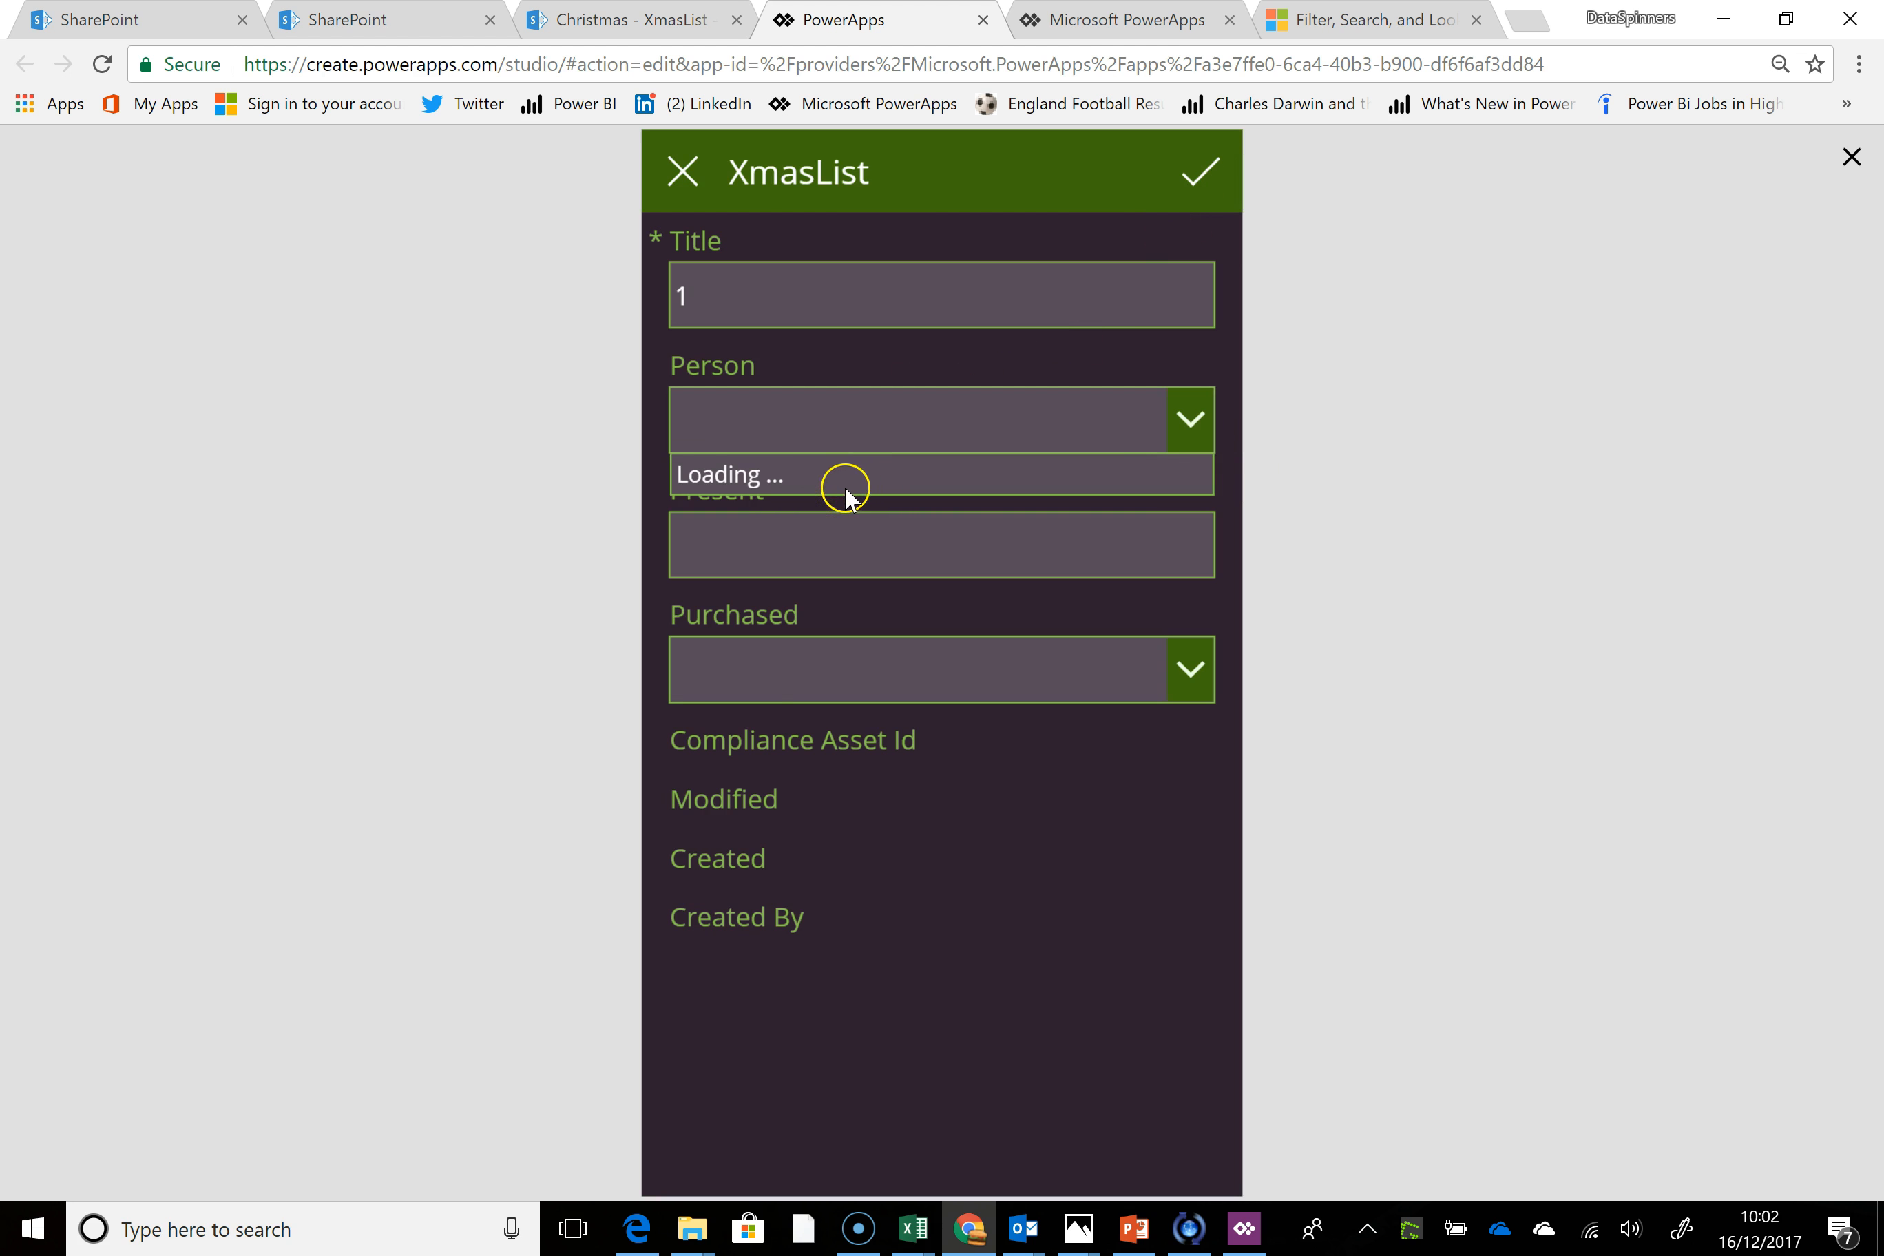
pyautogui.click(793, 485)
pyautogui.click(781, 545)
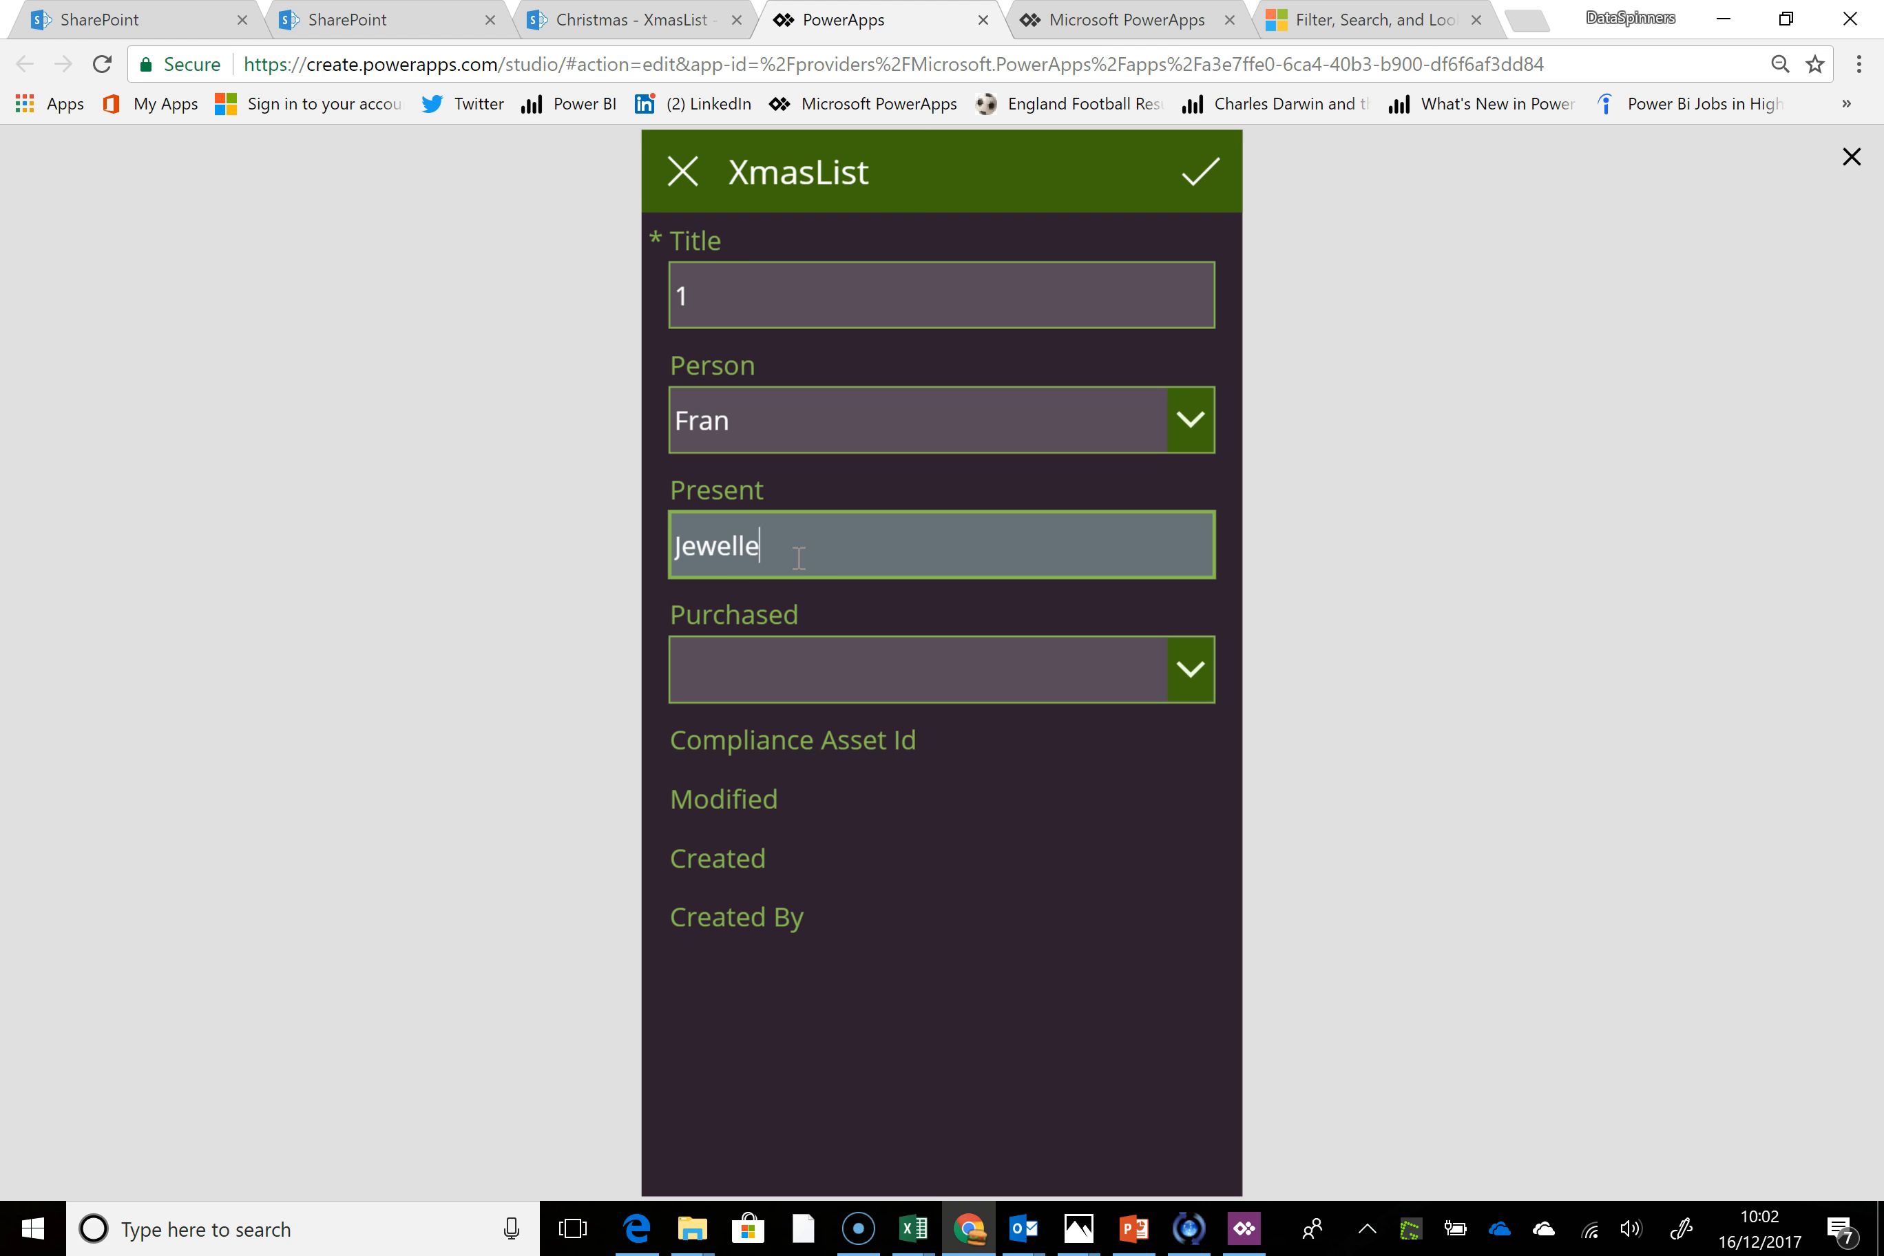
pyautogui.click(1174, 658)
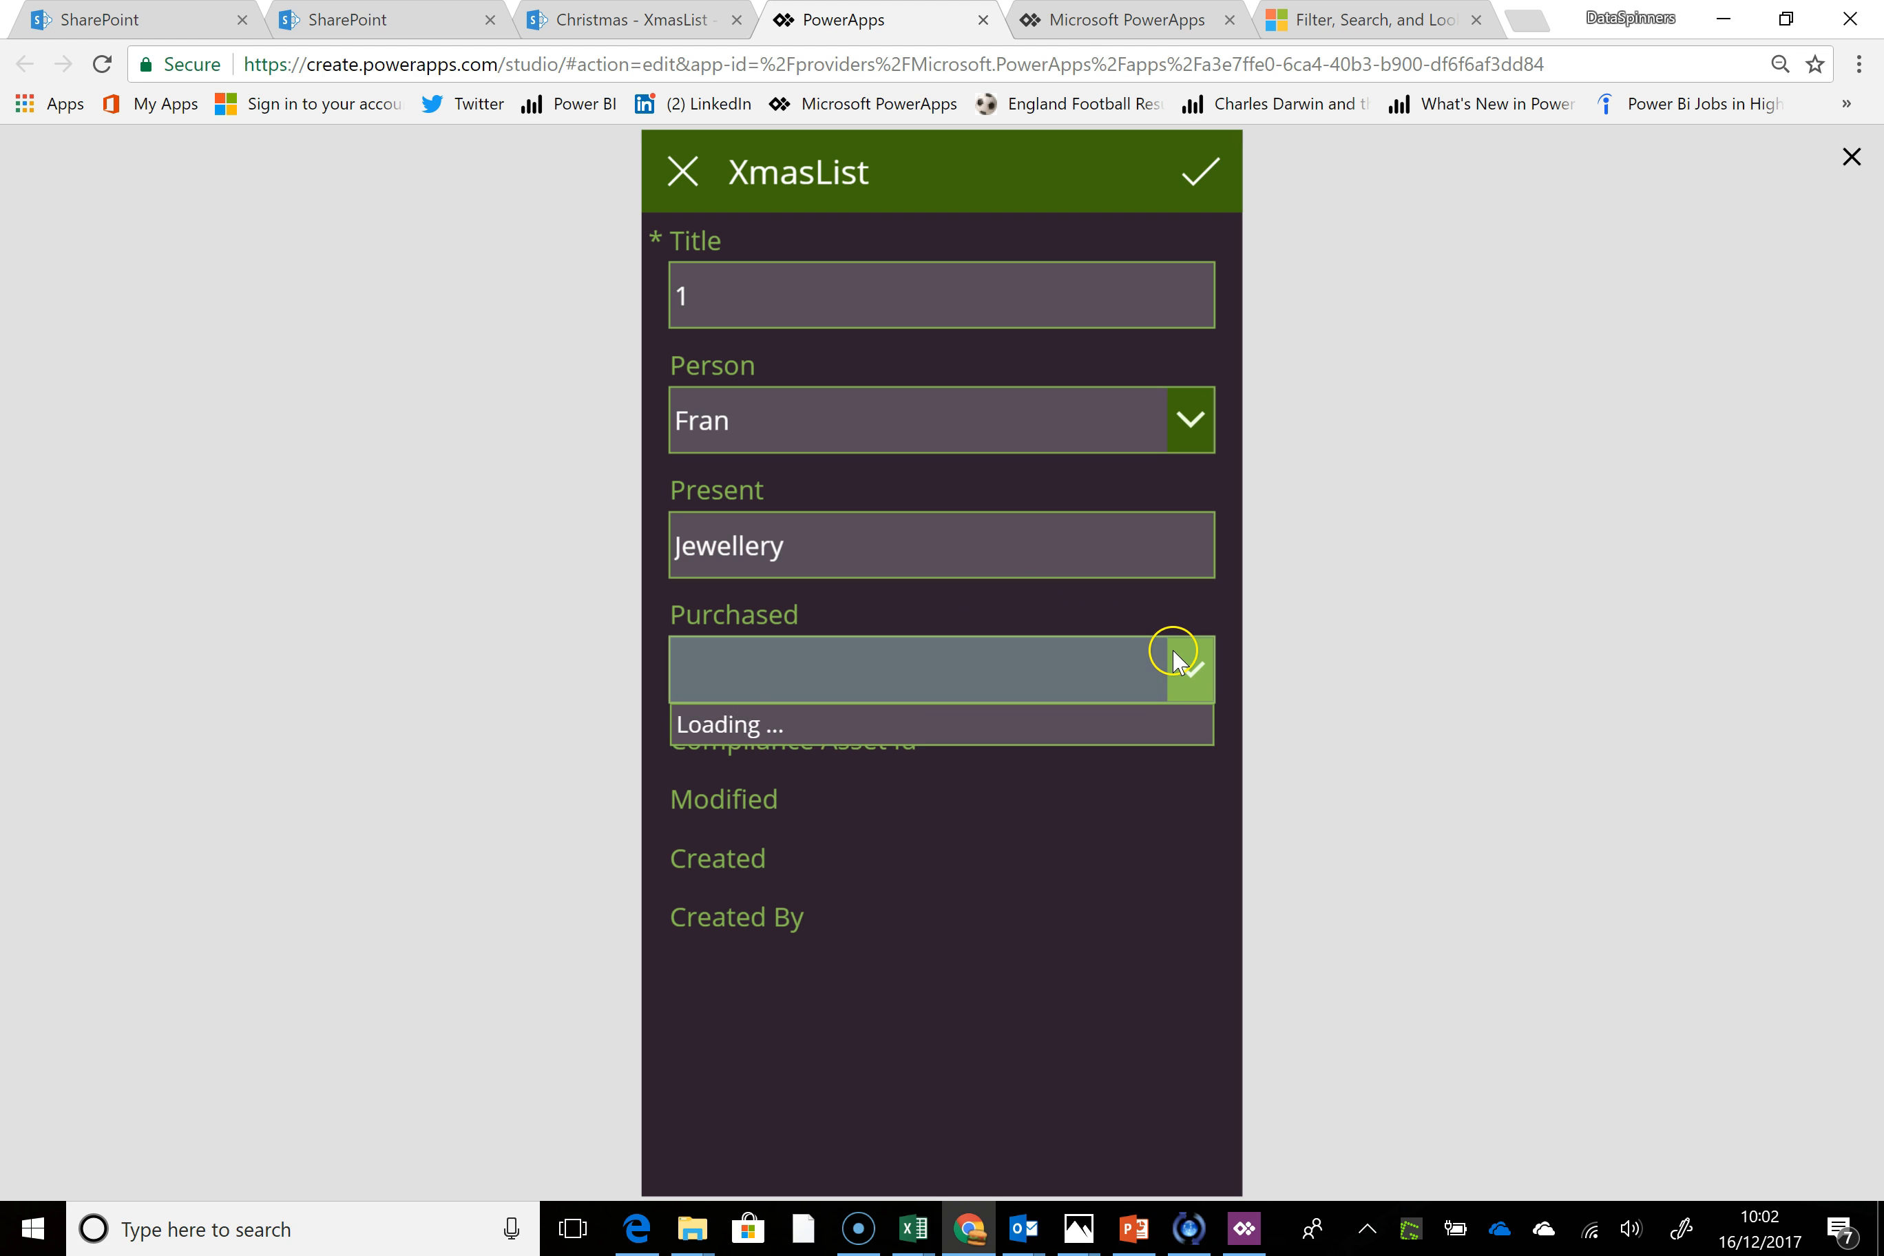
pyautogui.click(854, 774)
pyautogui.click(1185, 191)
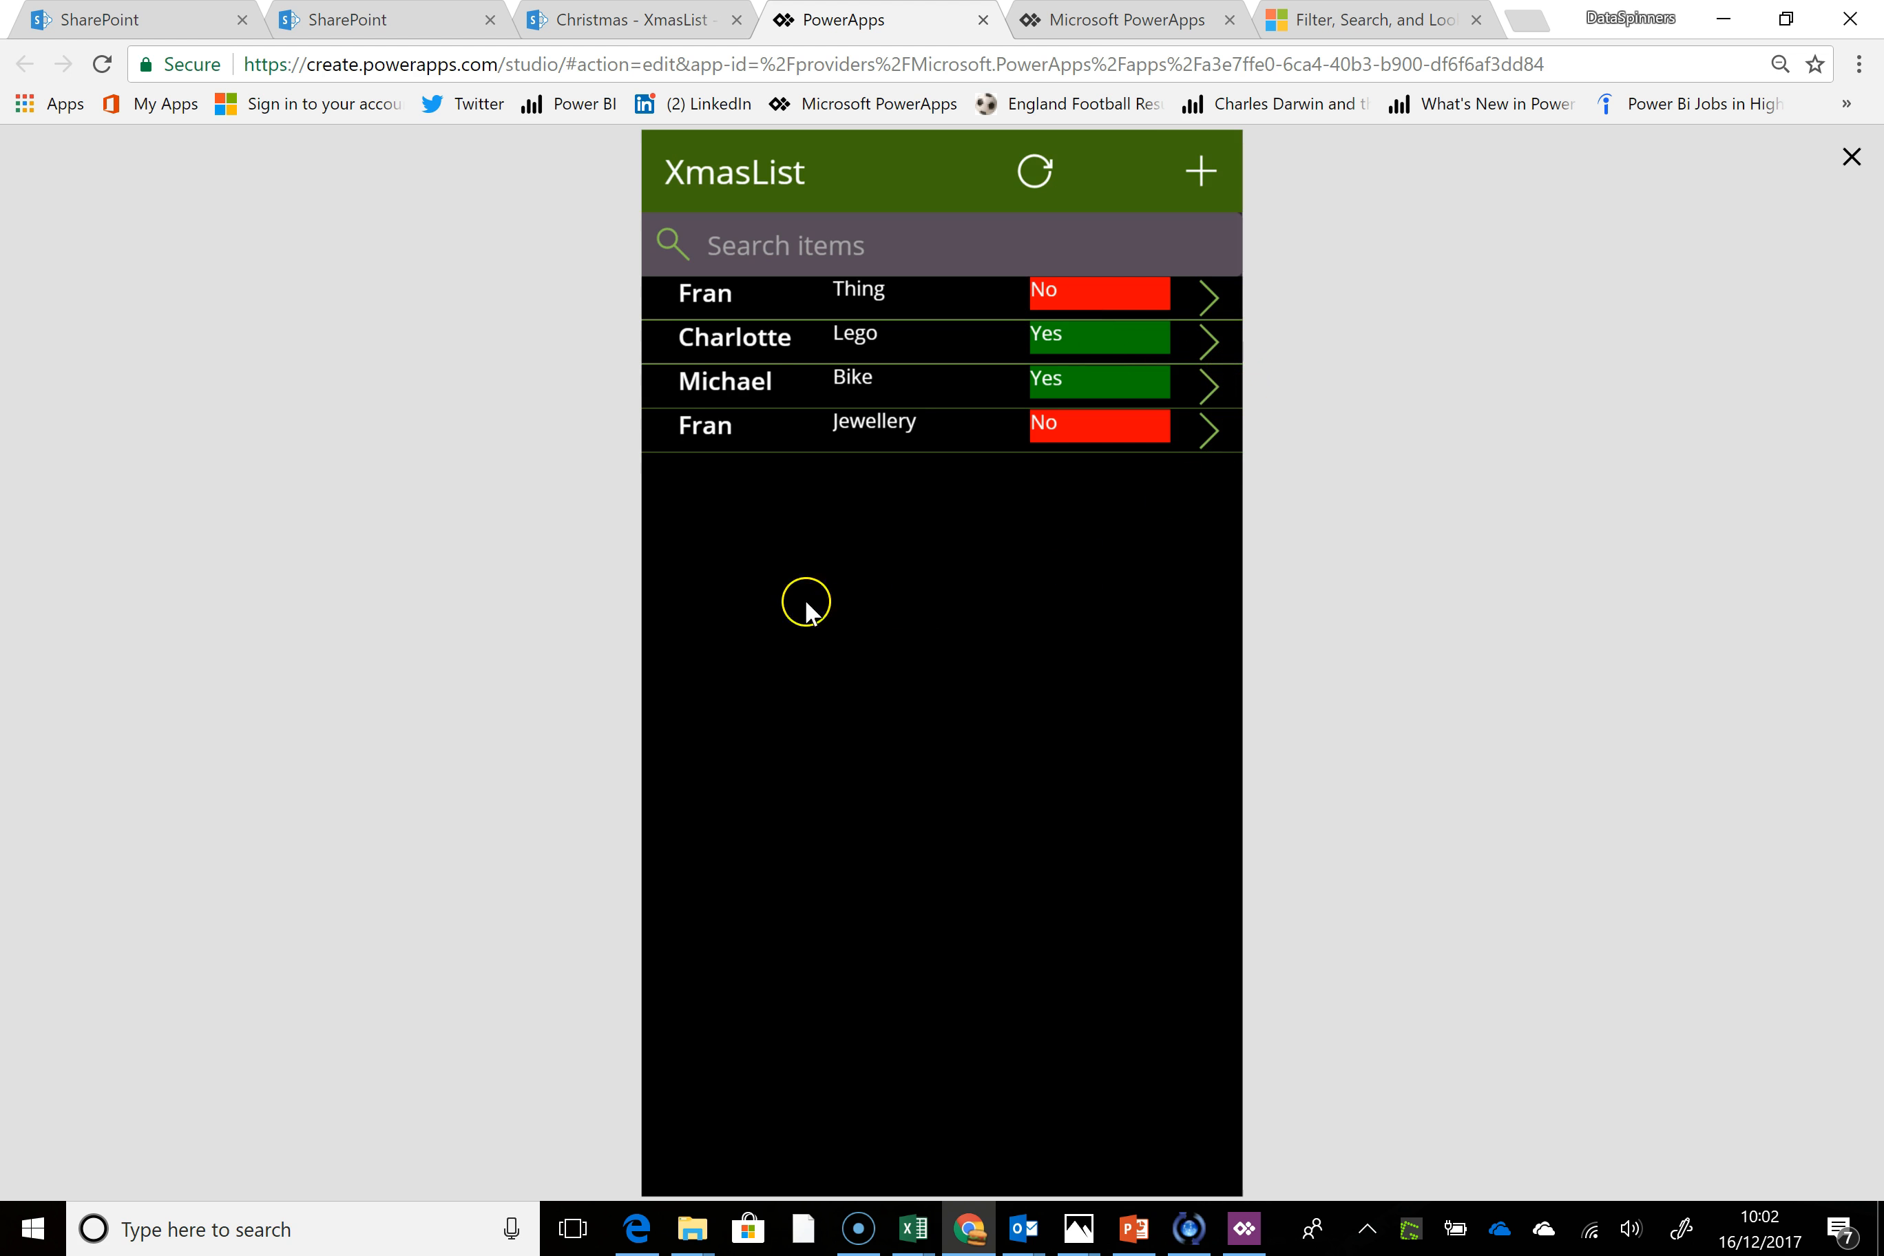
# Filter the gallery by searching for the first row's person, and clear the search
pyautogui.click(749, 225)
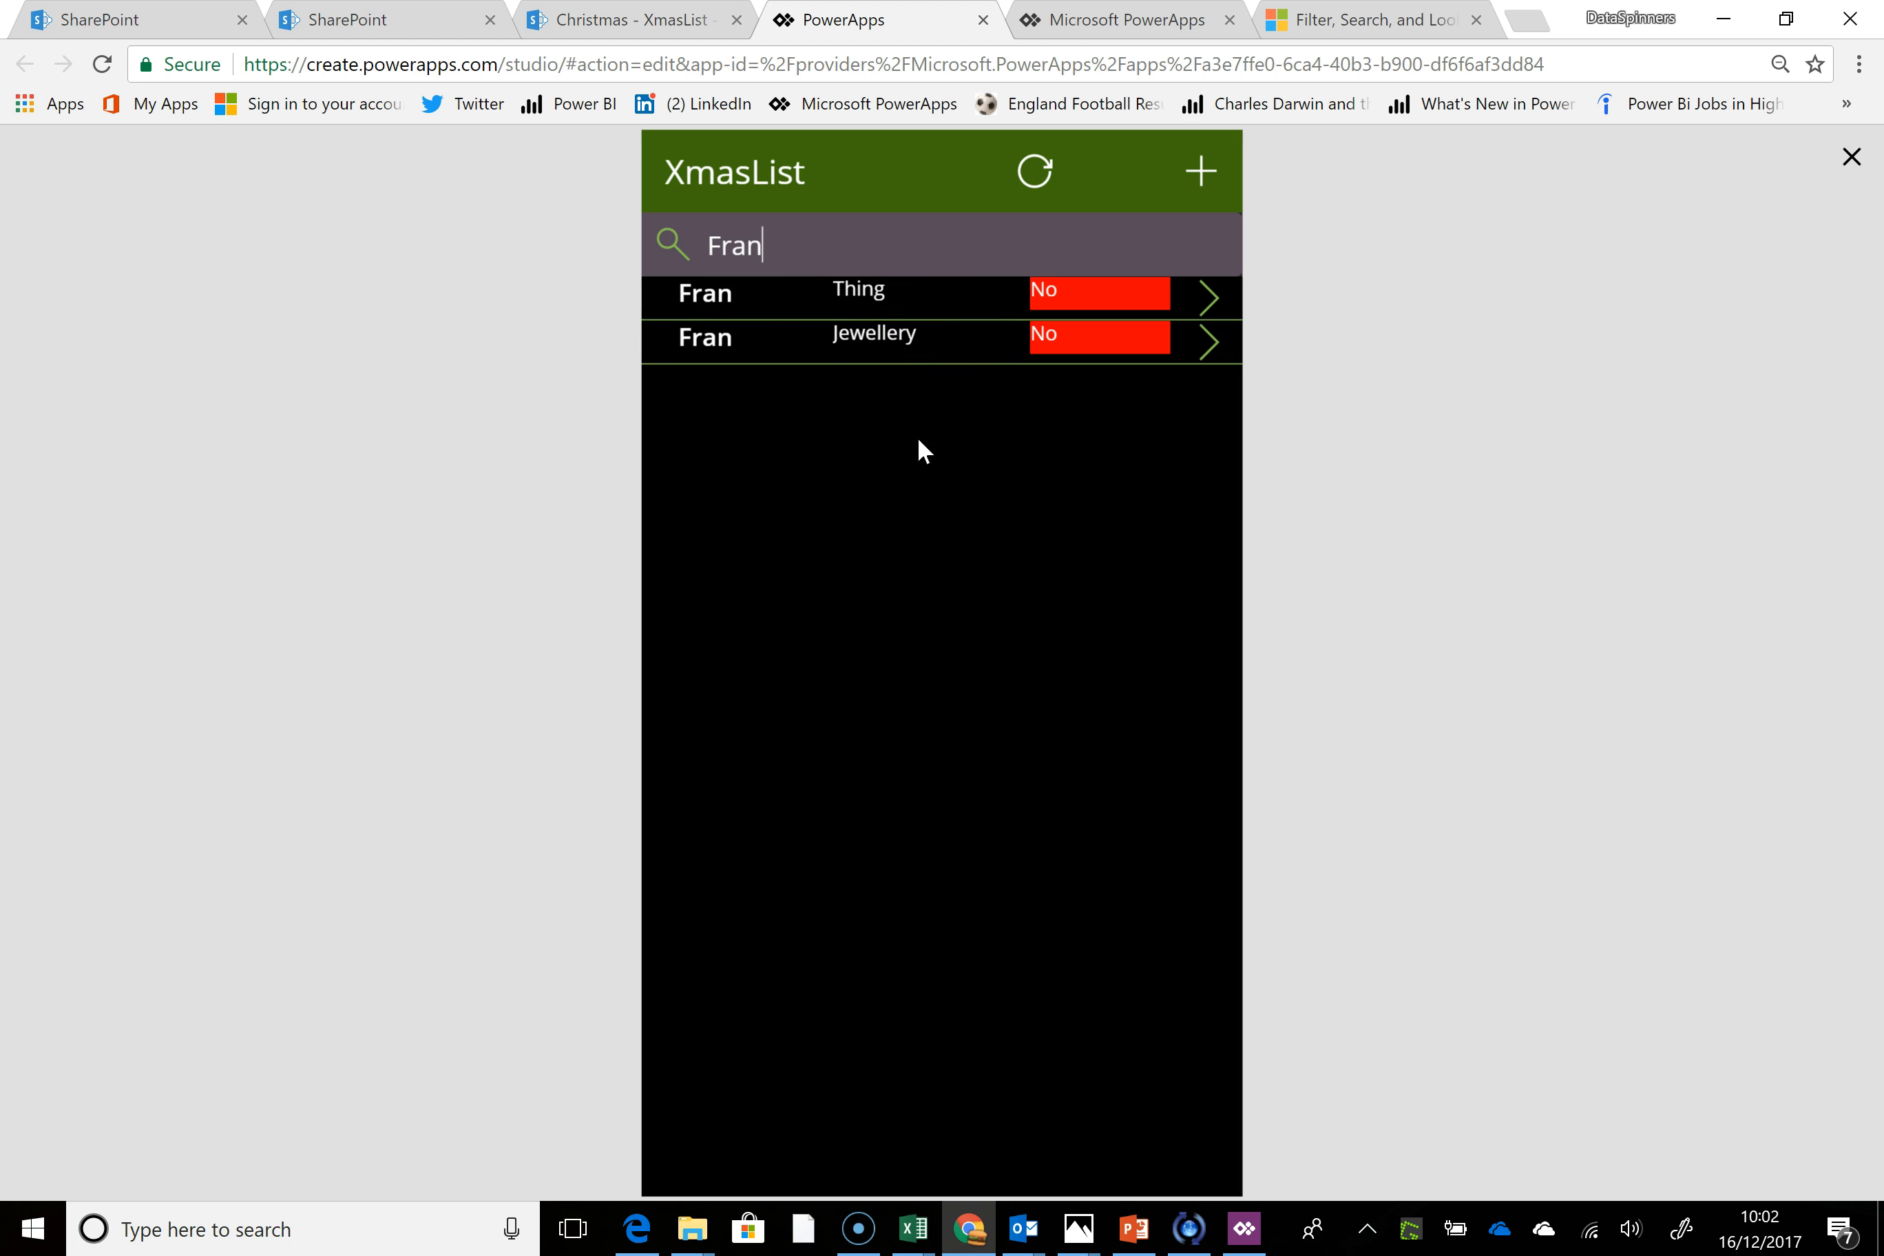
pyautogui.press('BackSpace')
pyautogui.press('BackSpace')
pyautogui.press('BackSpace')
pyautogui.press('BackSpace')
pyautogui.click(850, 385)
pyautogui.click(410, 713)
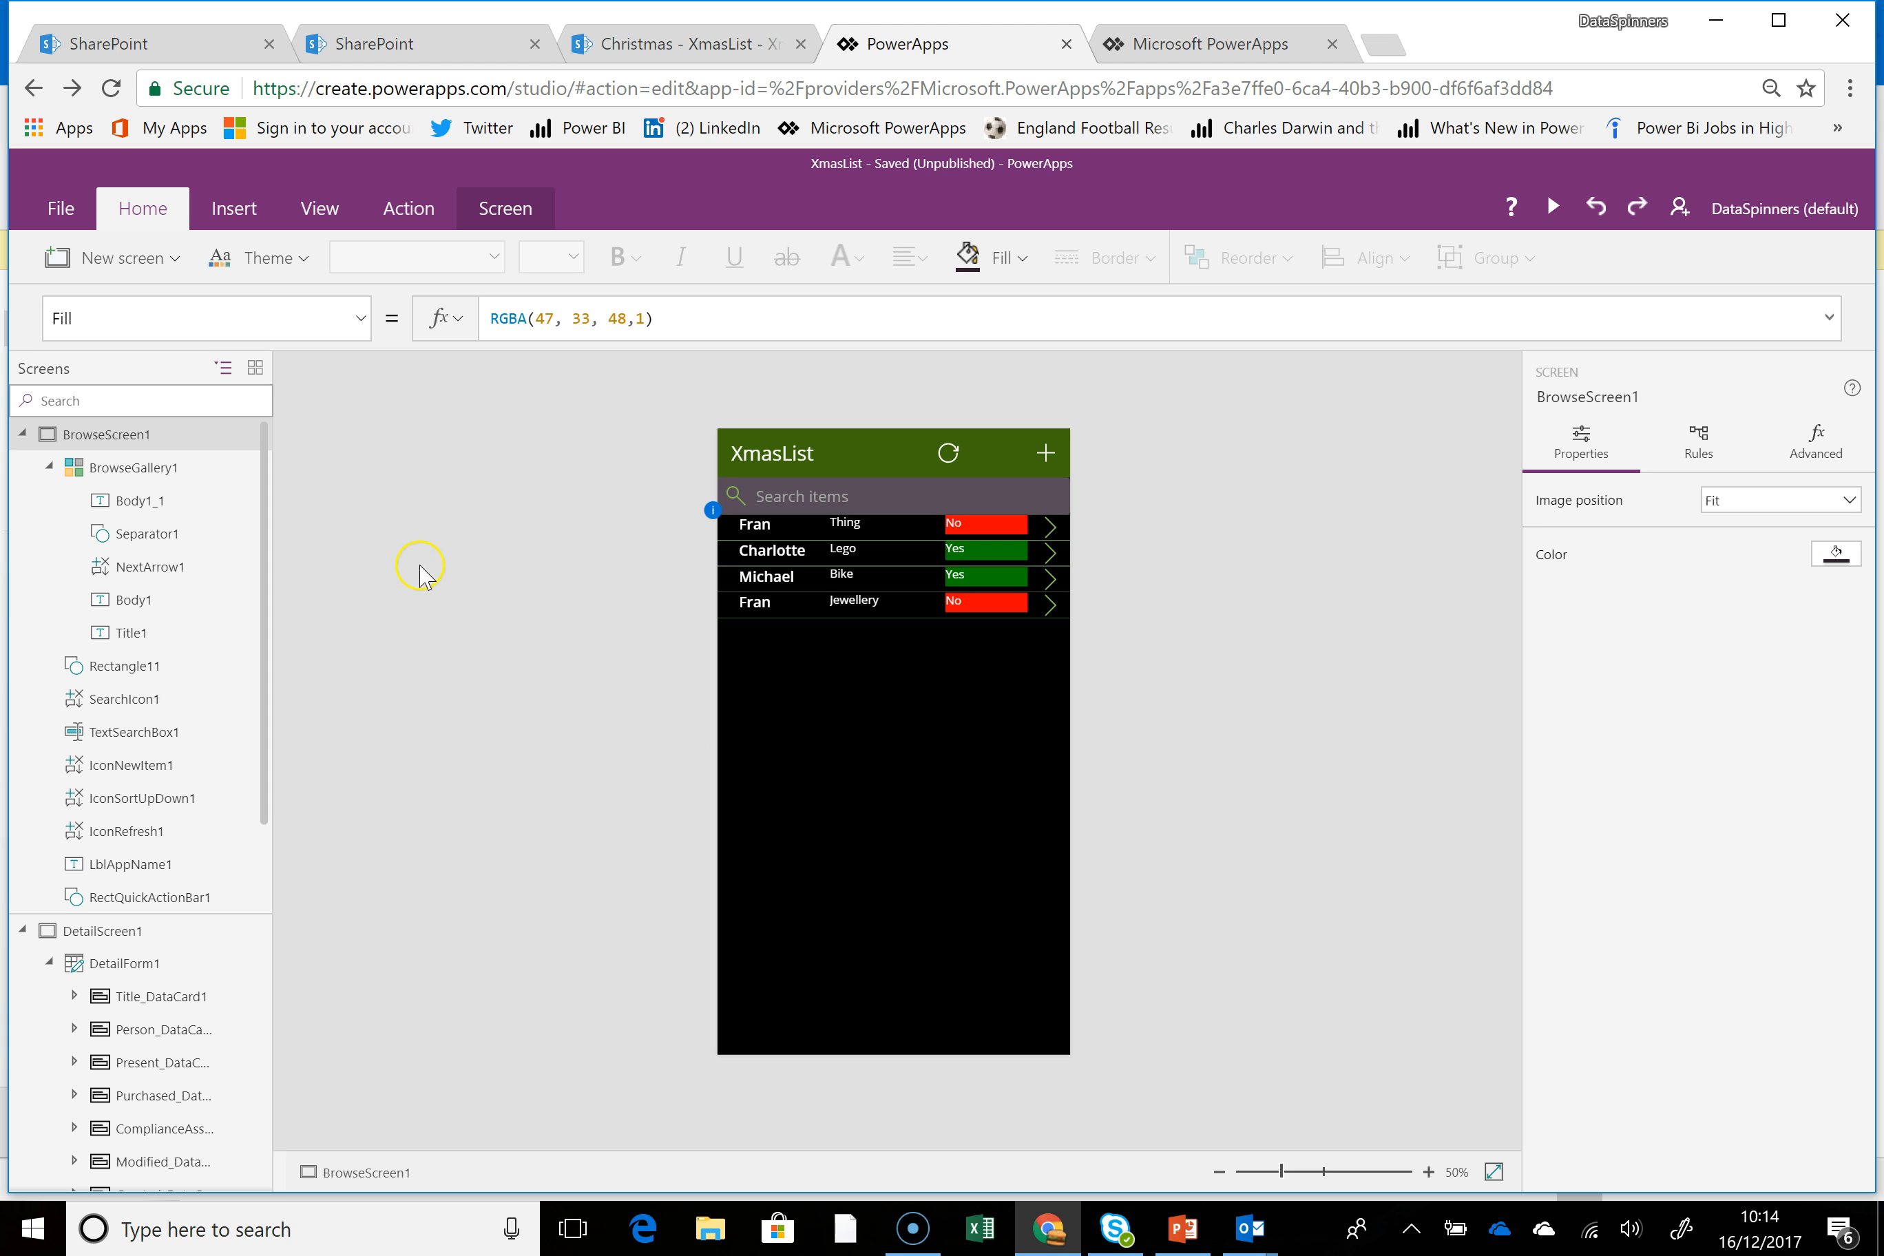
# Open the app details for editing from the publish prompt and set the icon's background color to dark green
pyautogui.click(60, 212)
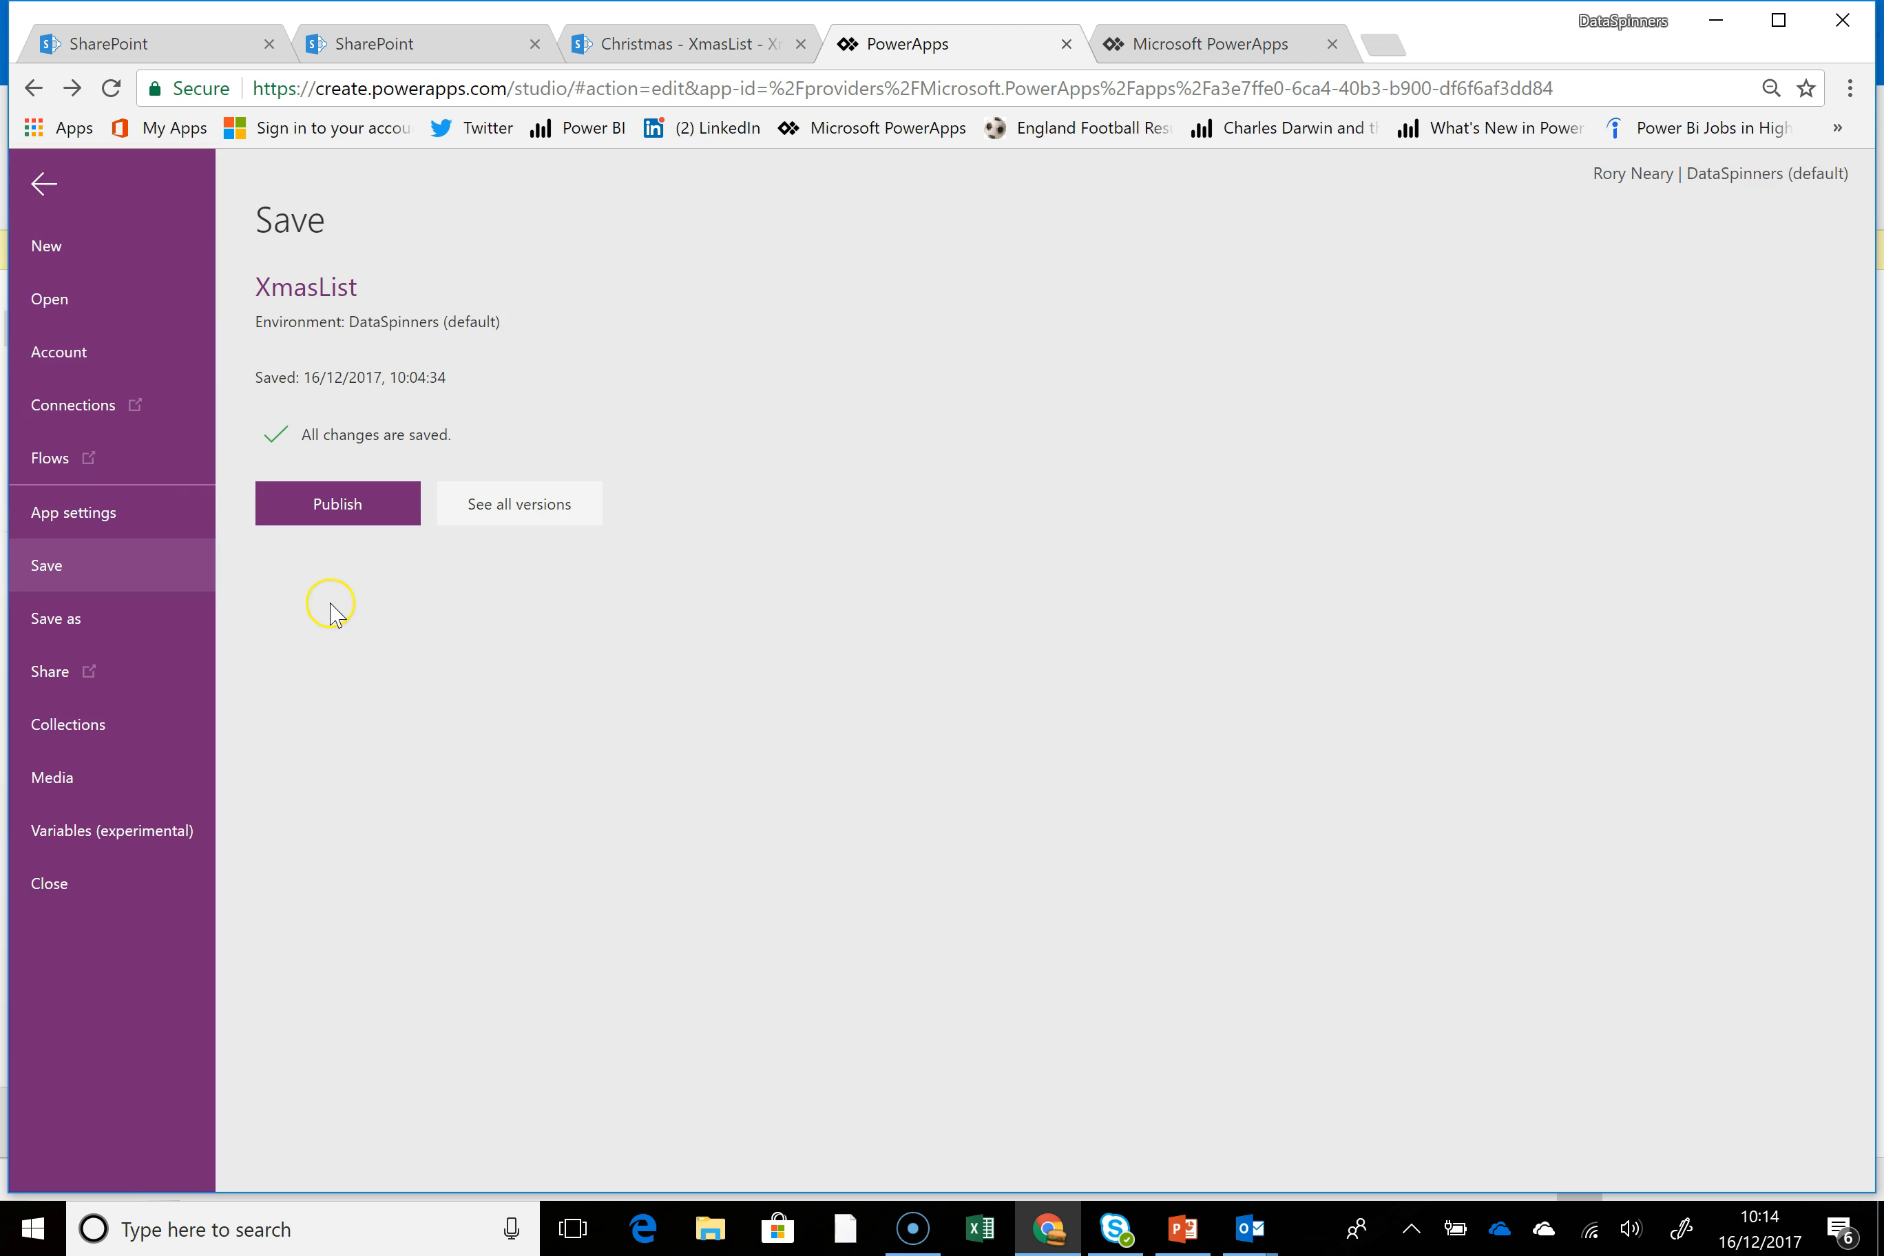
pyautogui.click(353, 518)
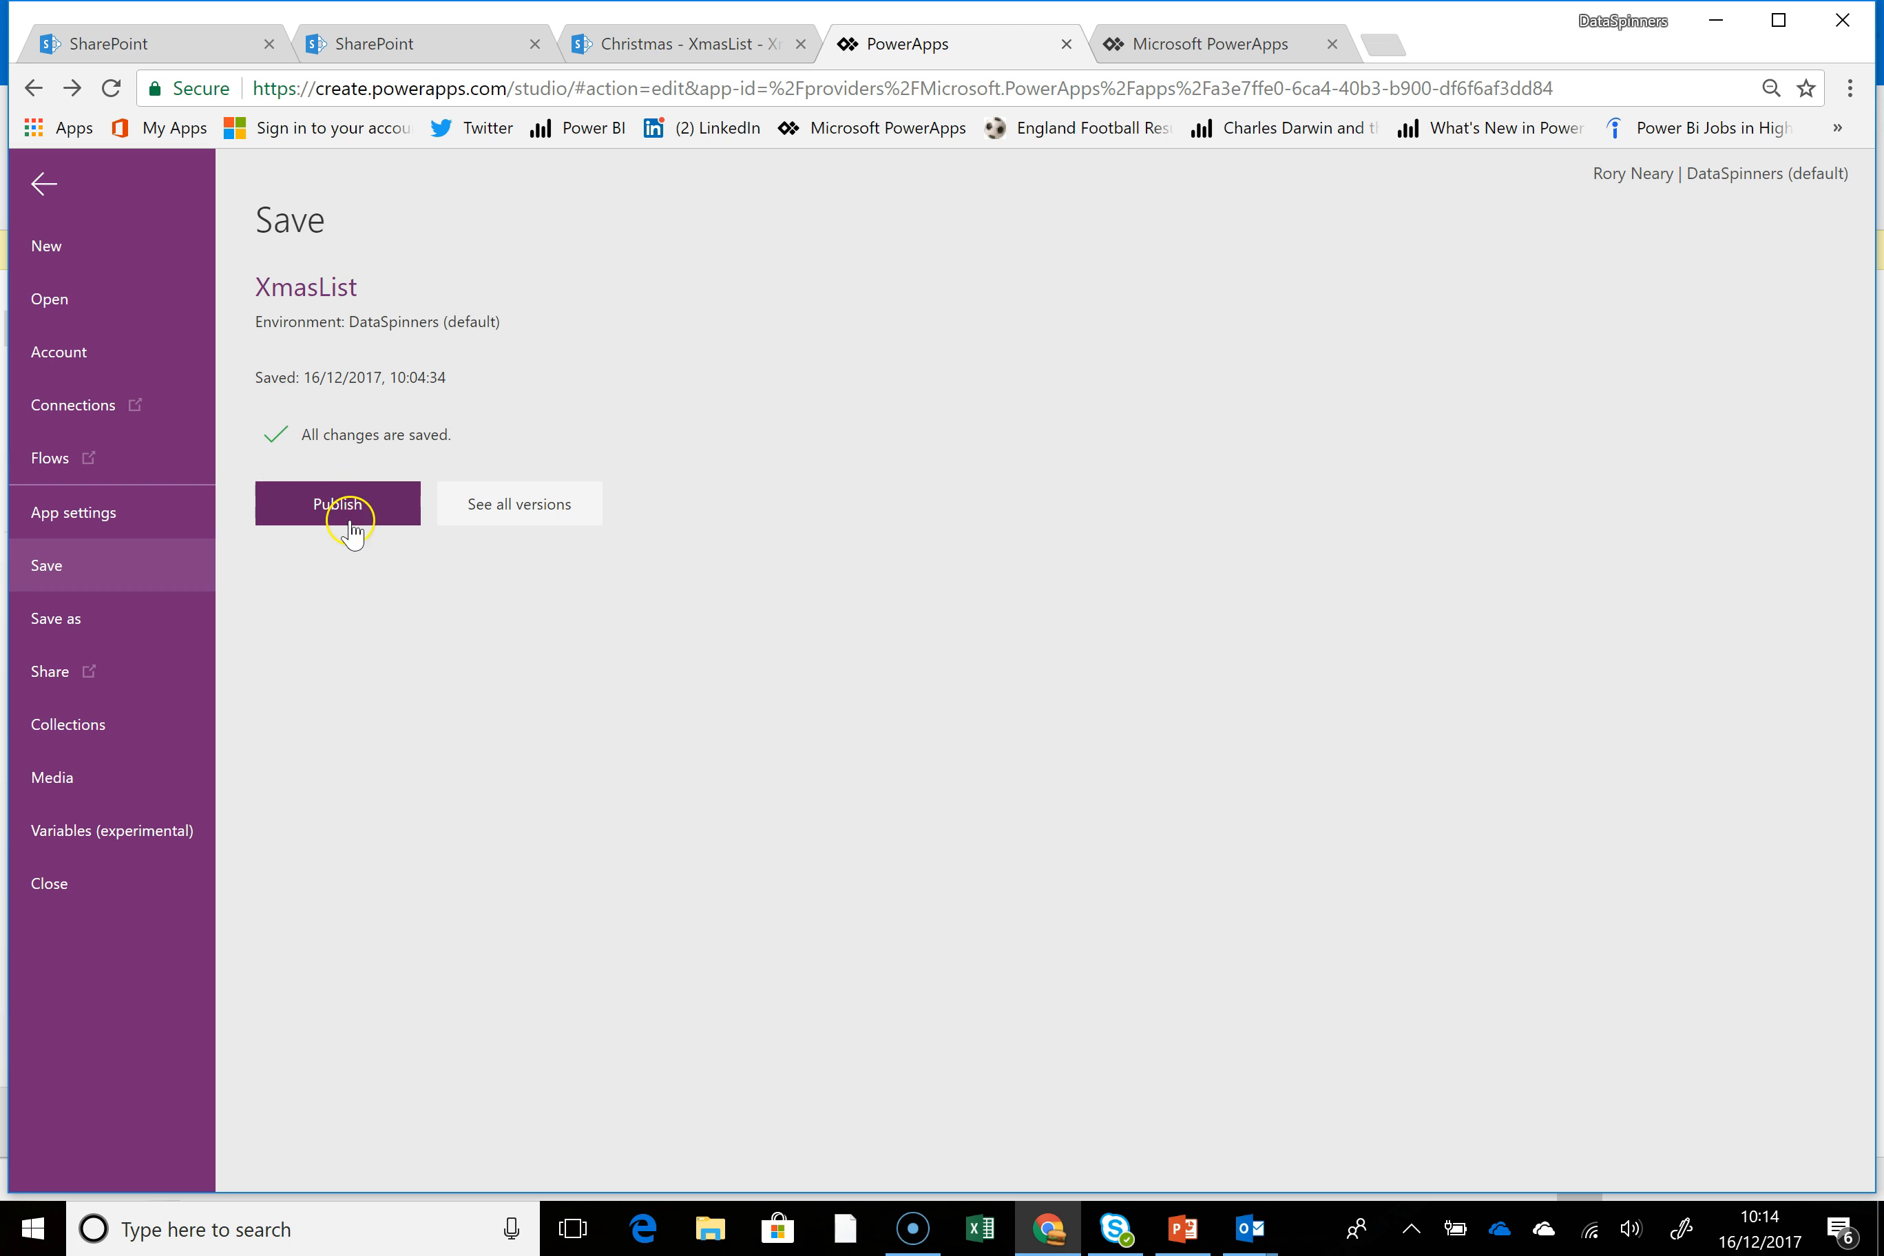
pyautogui.click(336, 504)
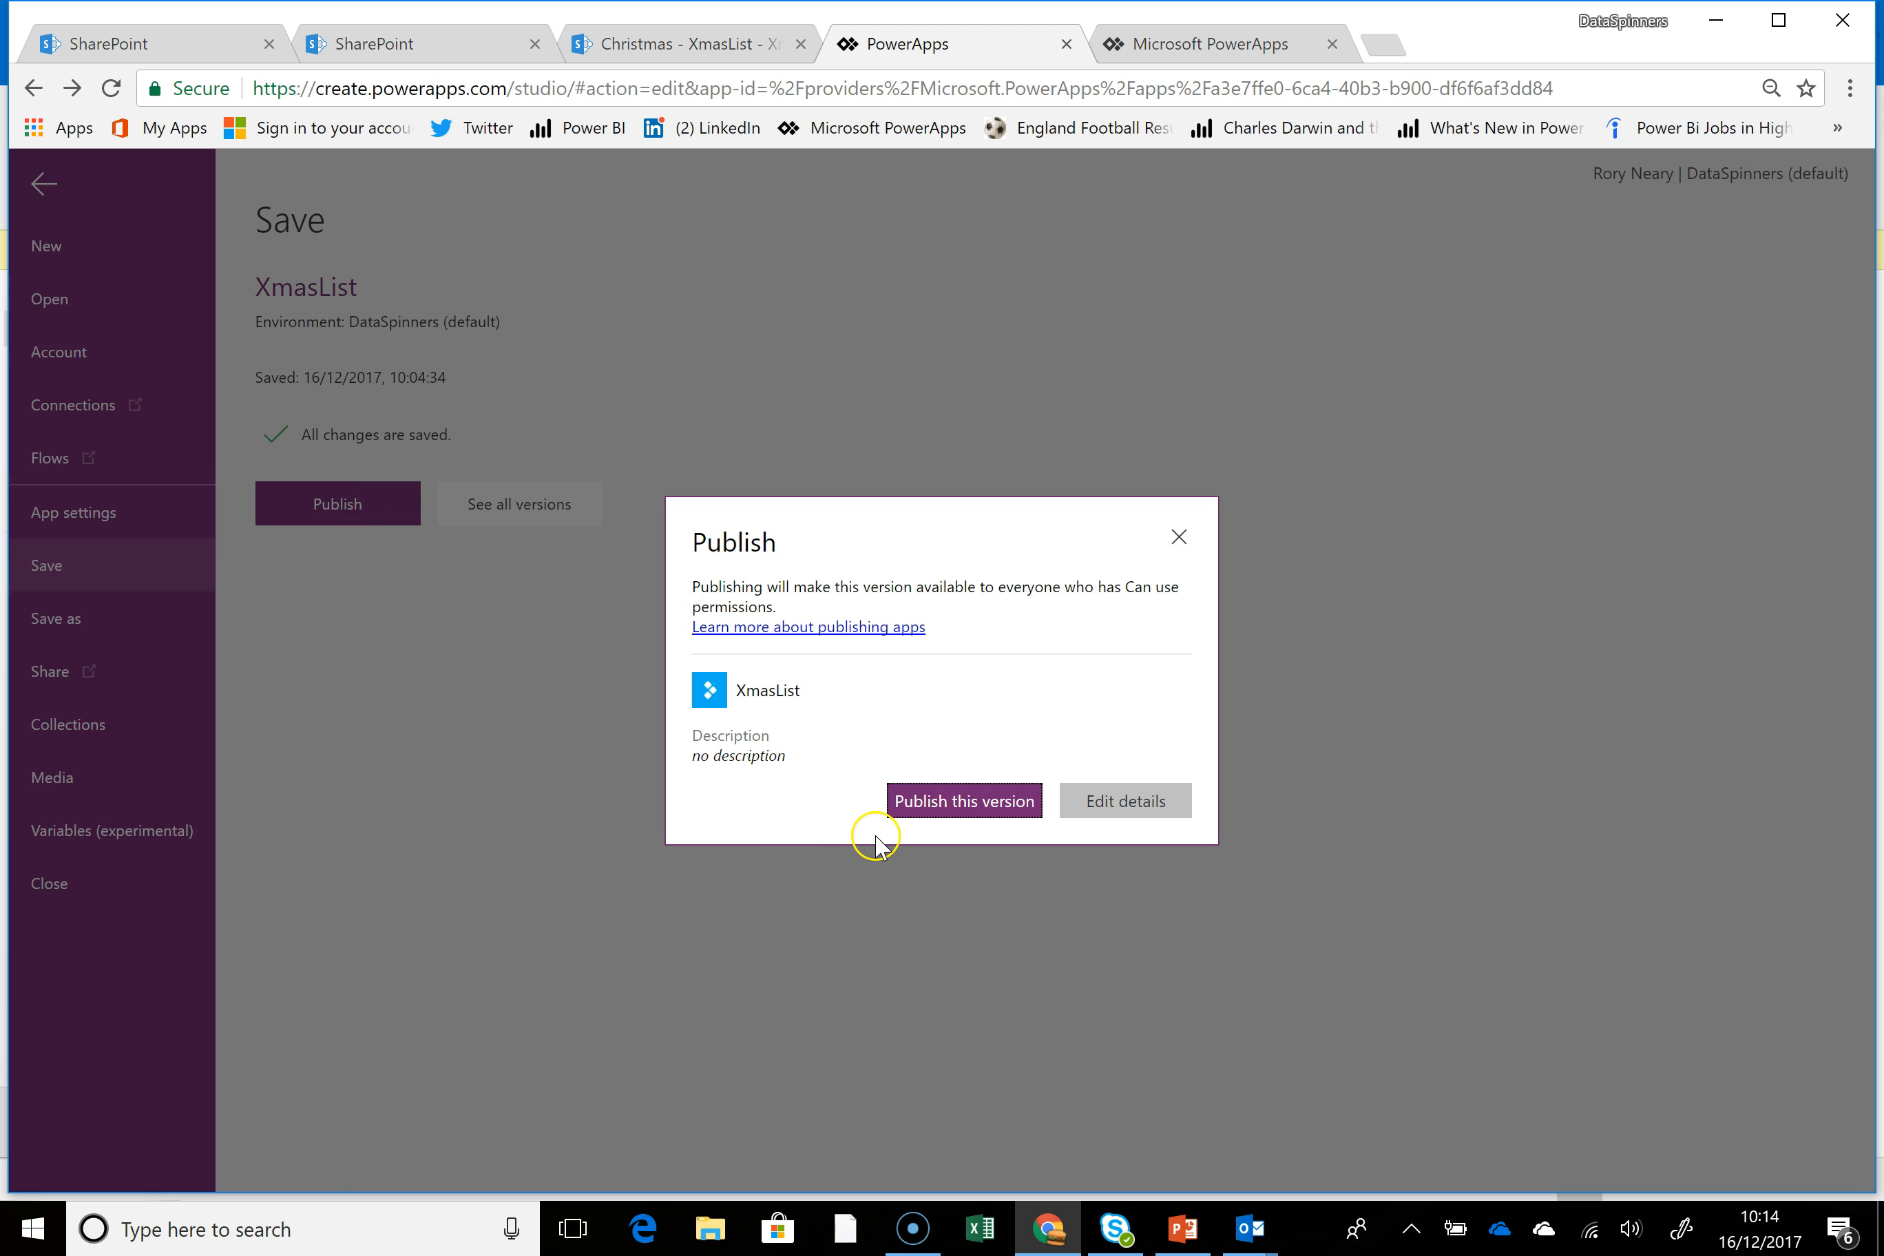
pyautogui.click(1129, 807)
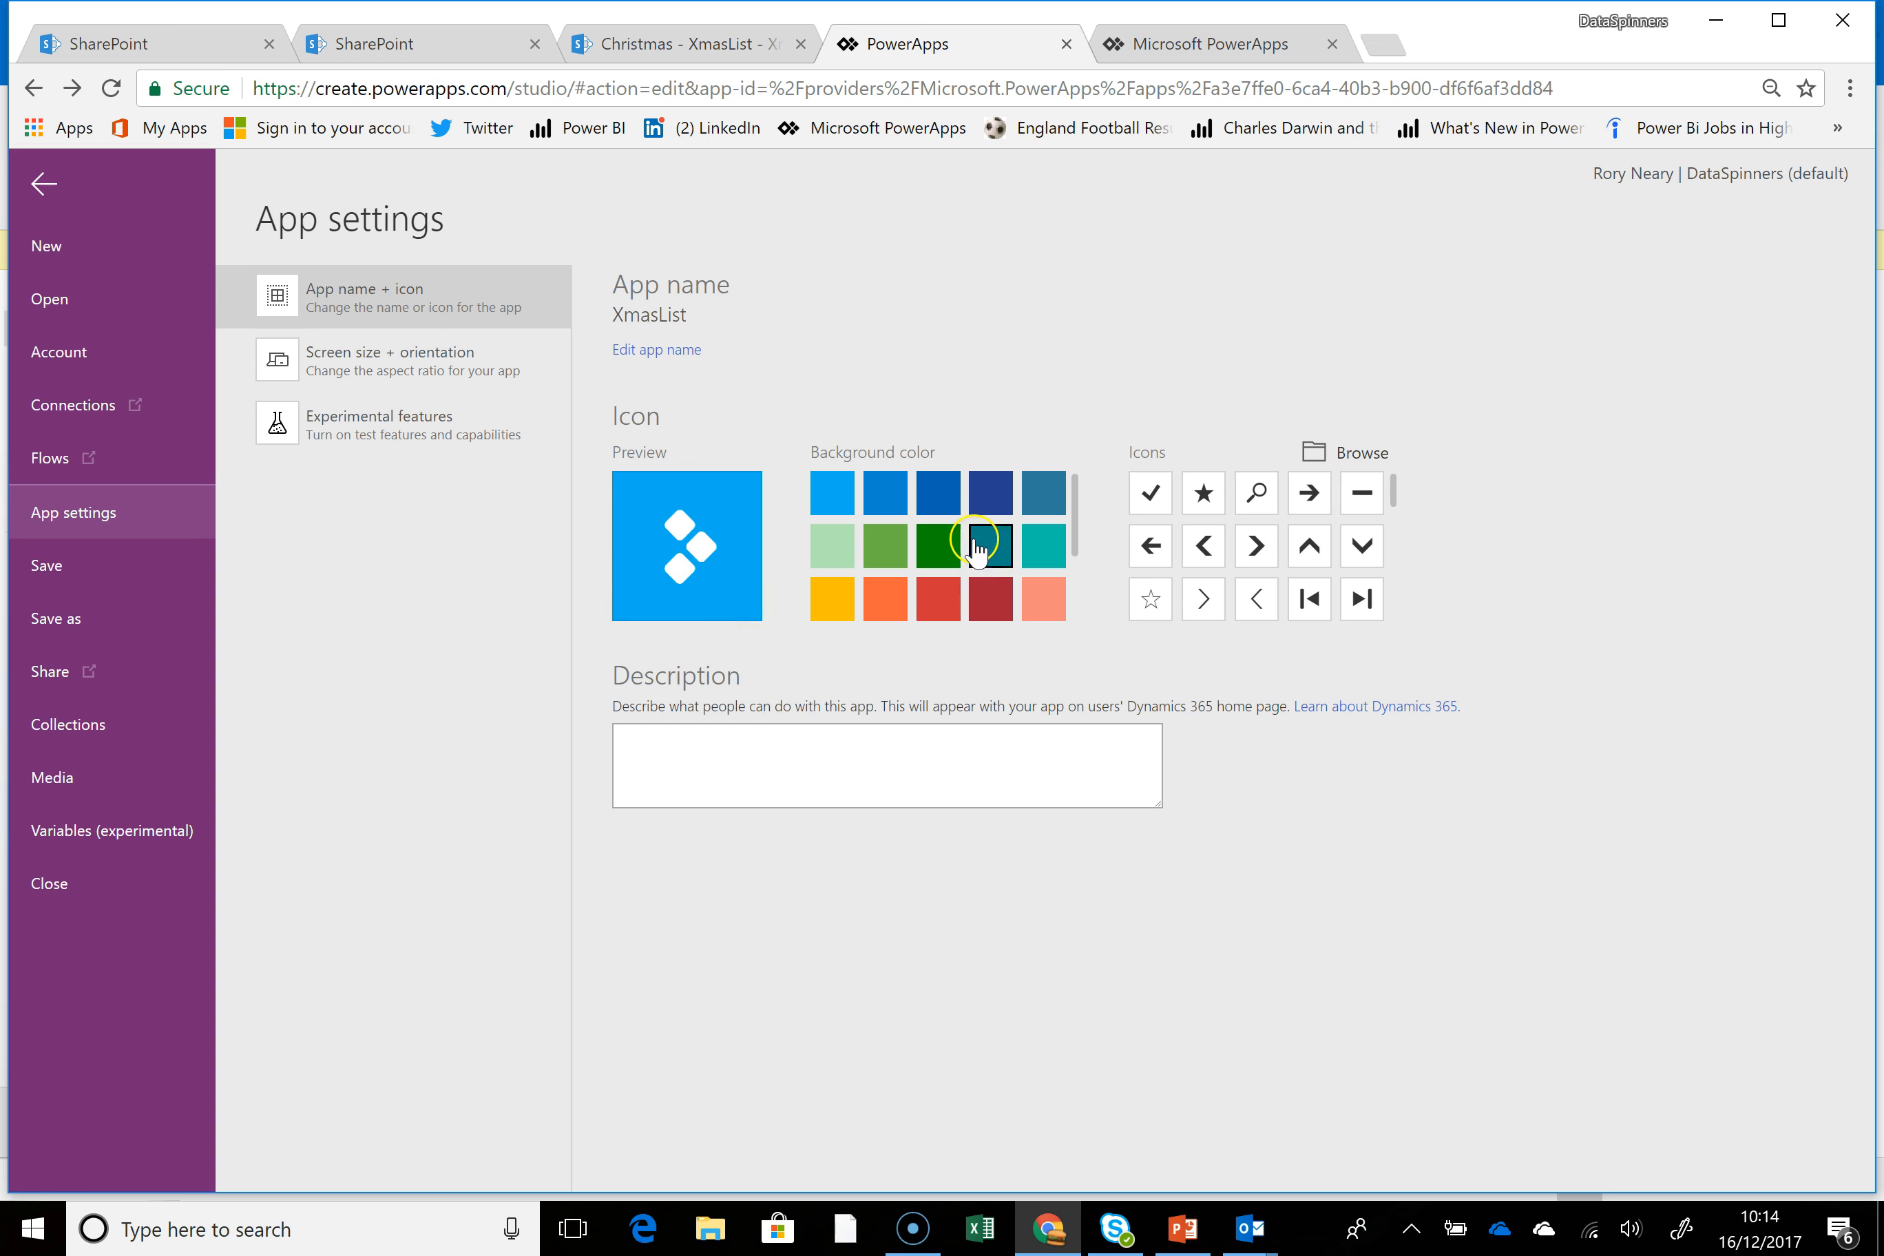
pyautogui.click(936, 549)
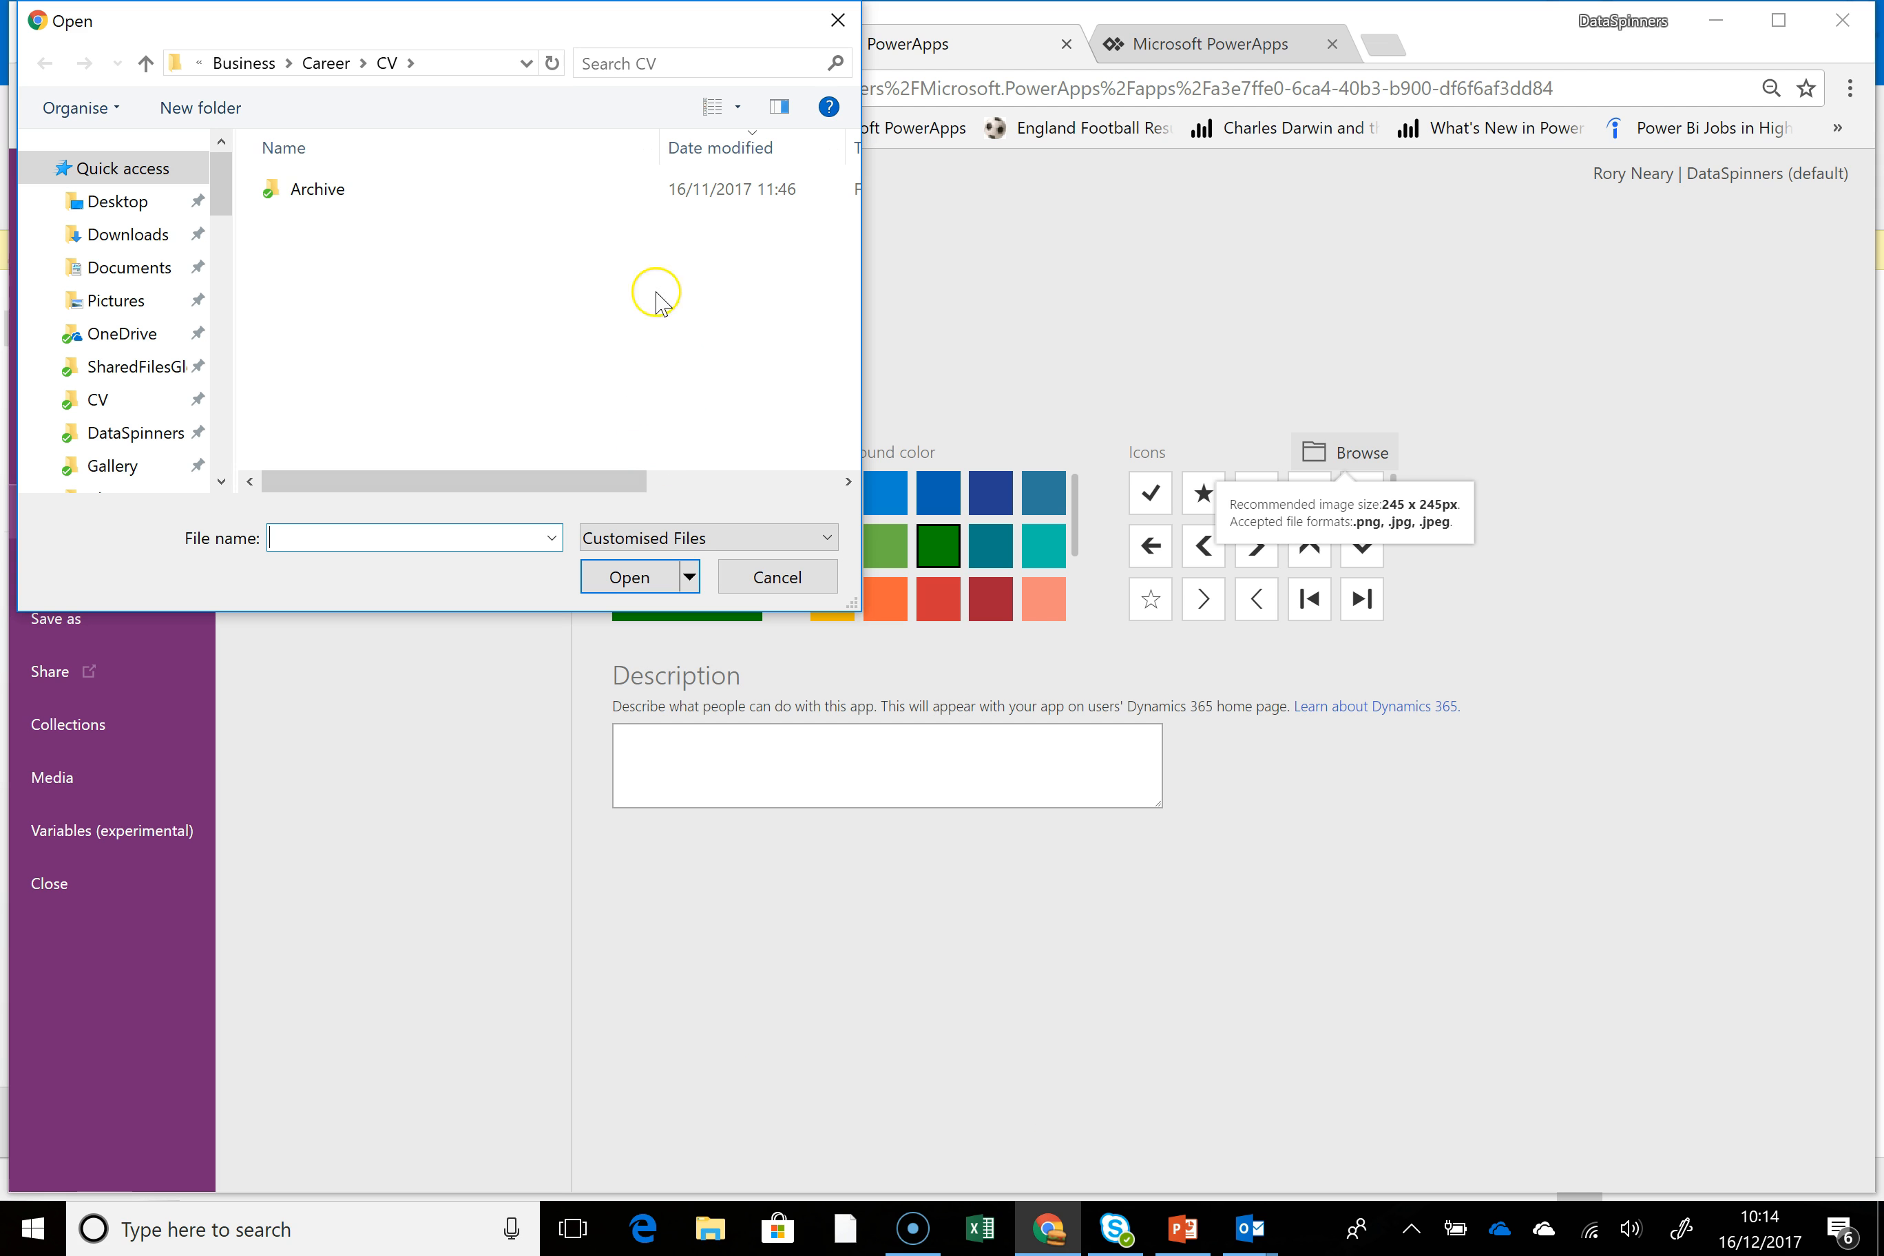
# Use the SantaA4EOffice365 image from the DataSpinners Events folder as the app icon
pyautogui.moveTo(220, 197); pyautogui.dragTo(220, 227)
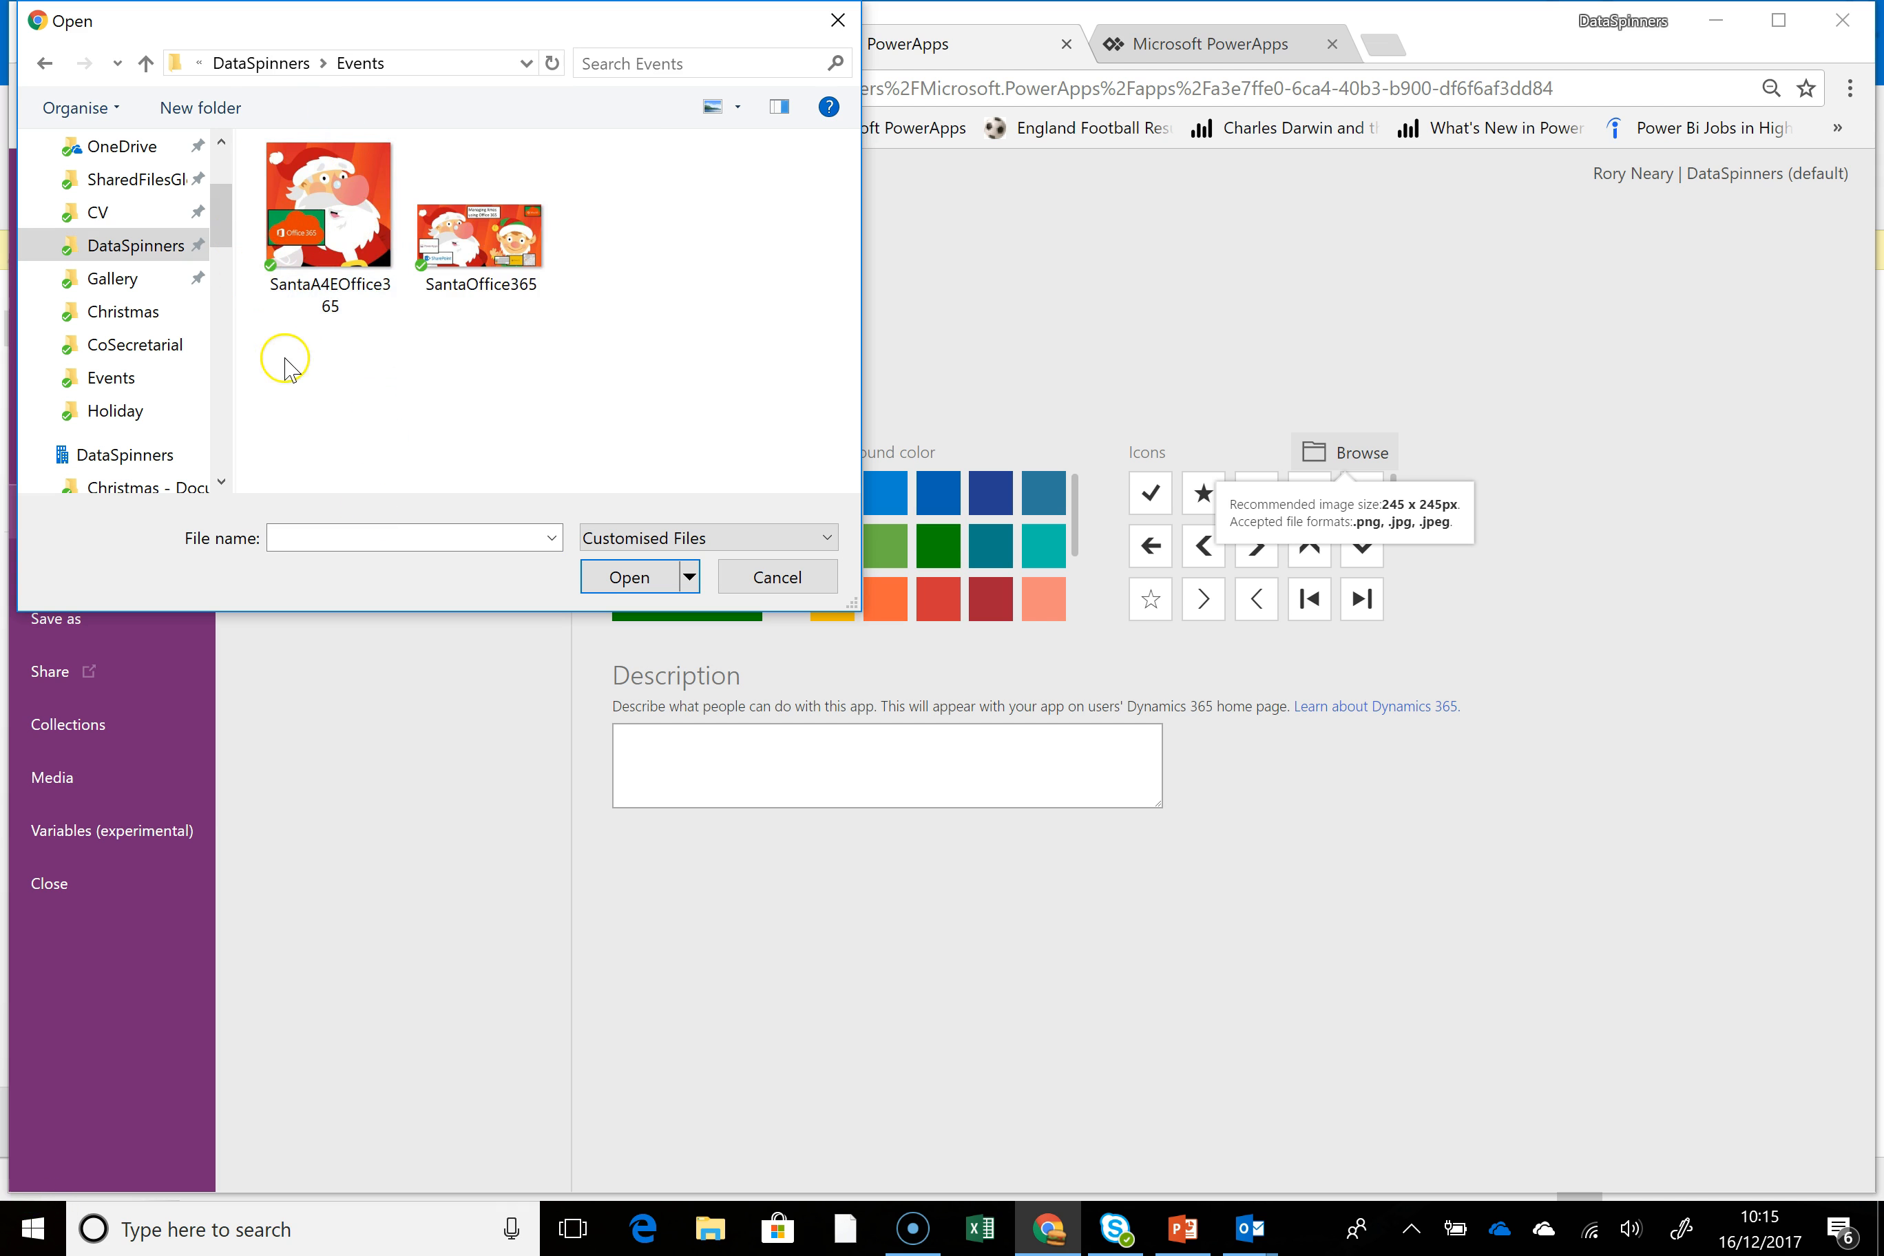
pyautogui.click(313, 207)
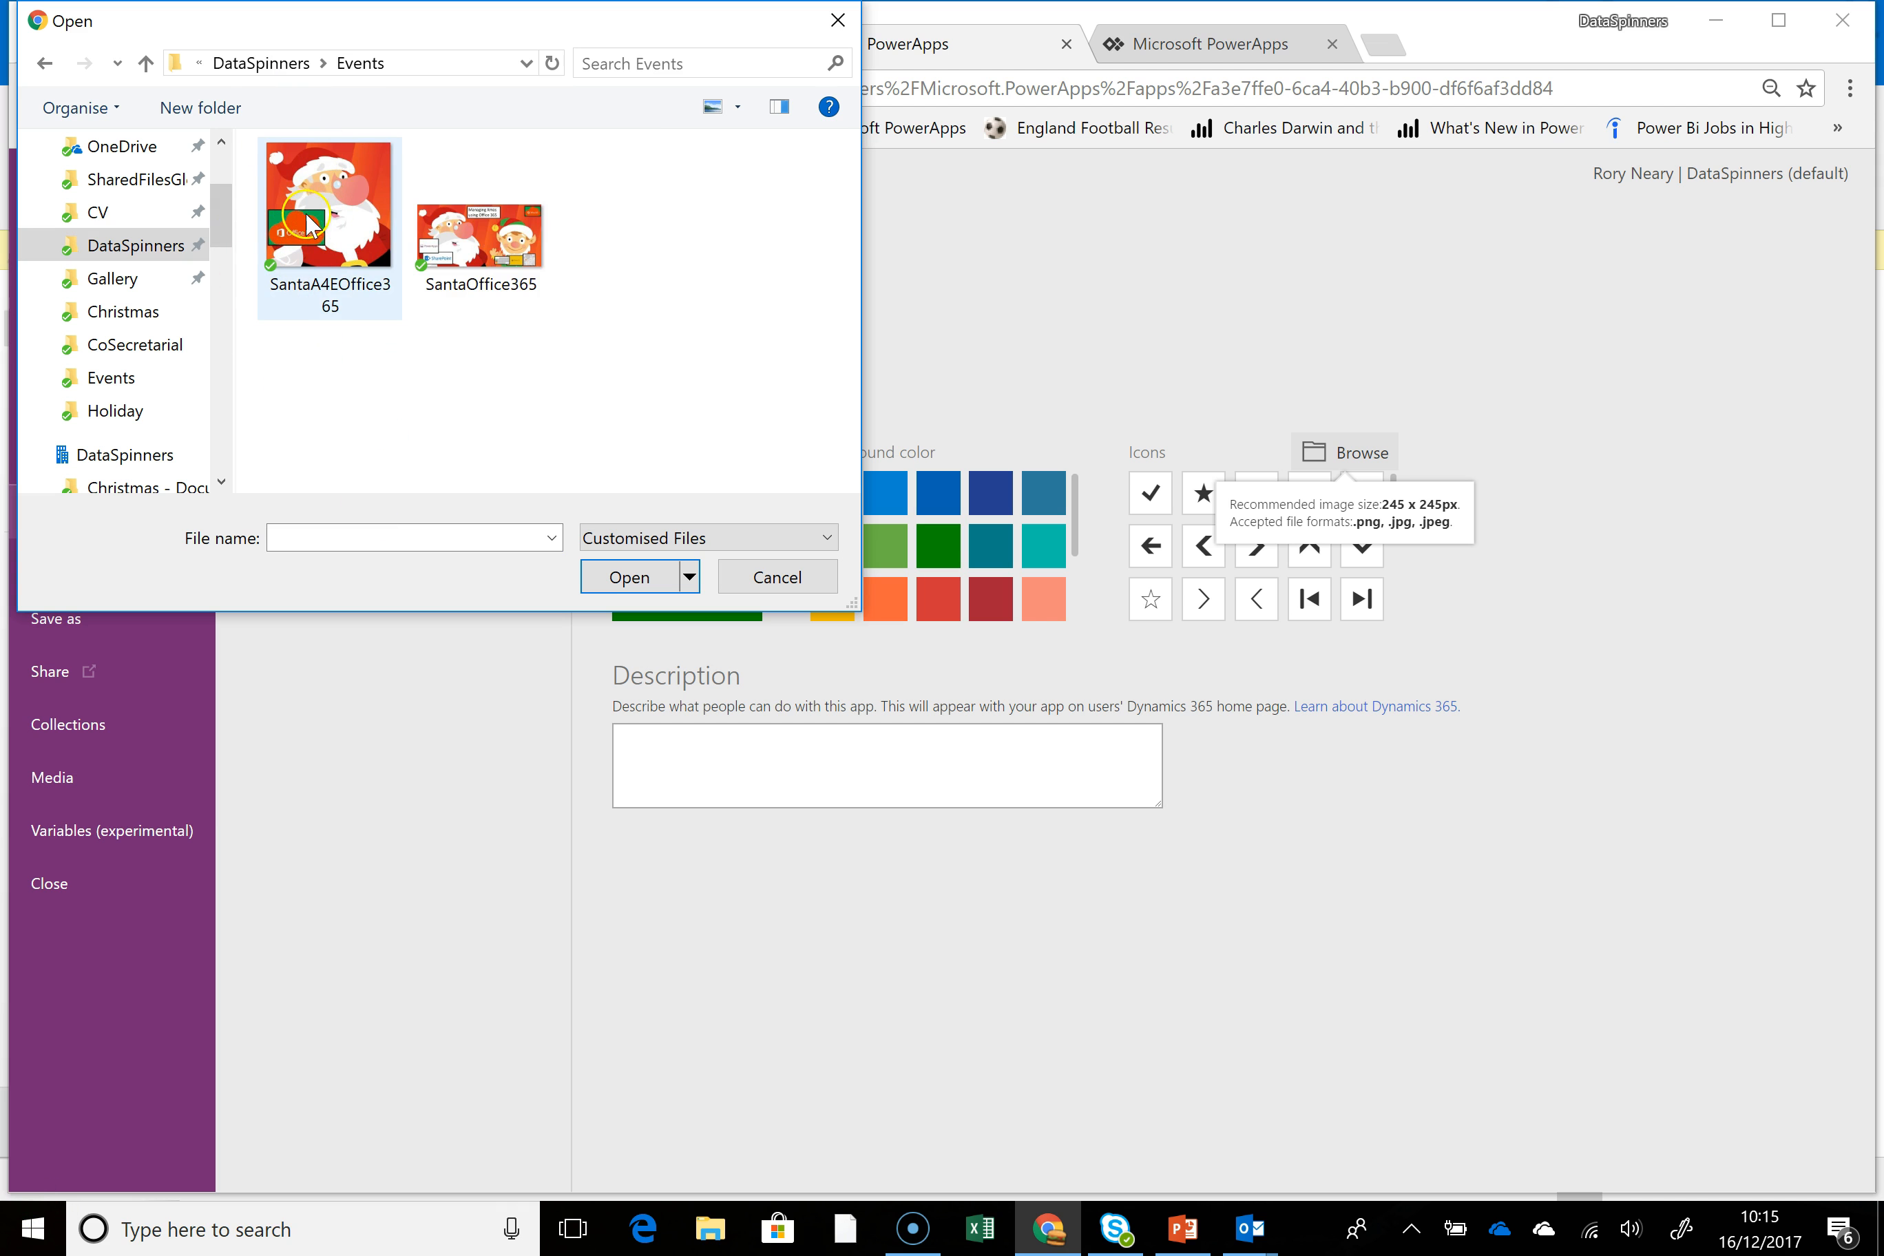
pyautogui.click(326, 223)
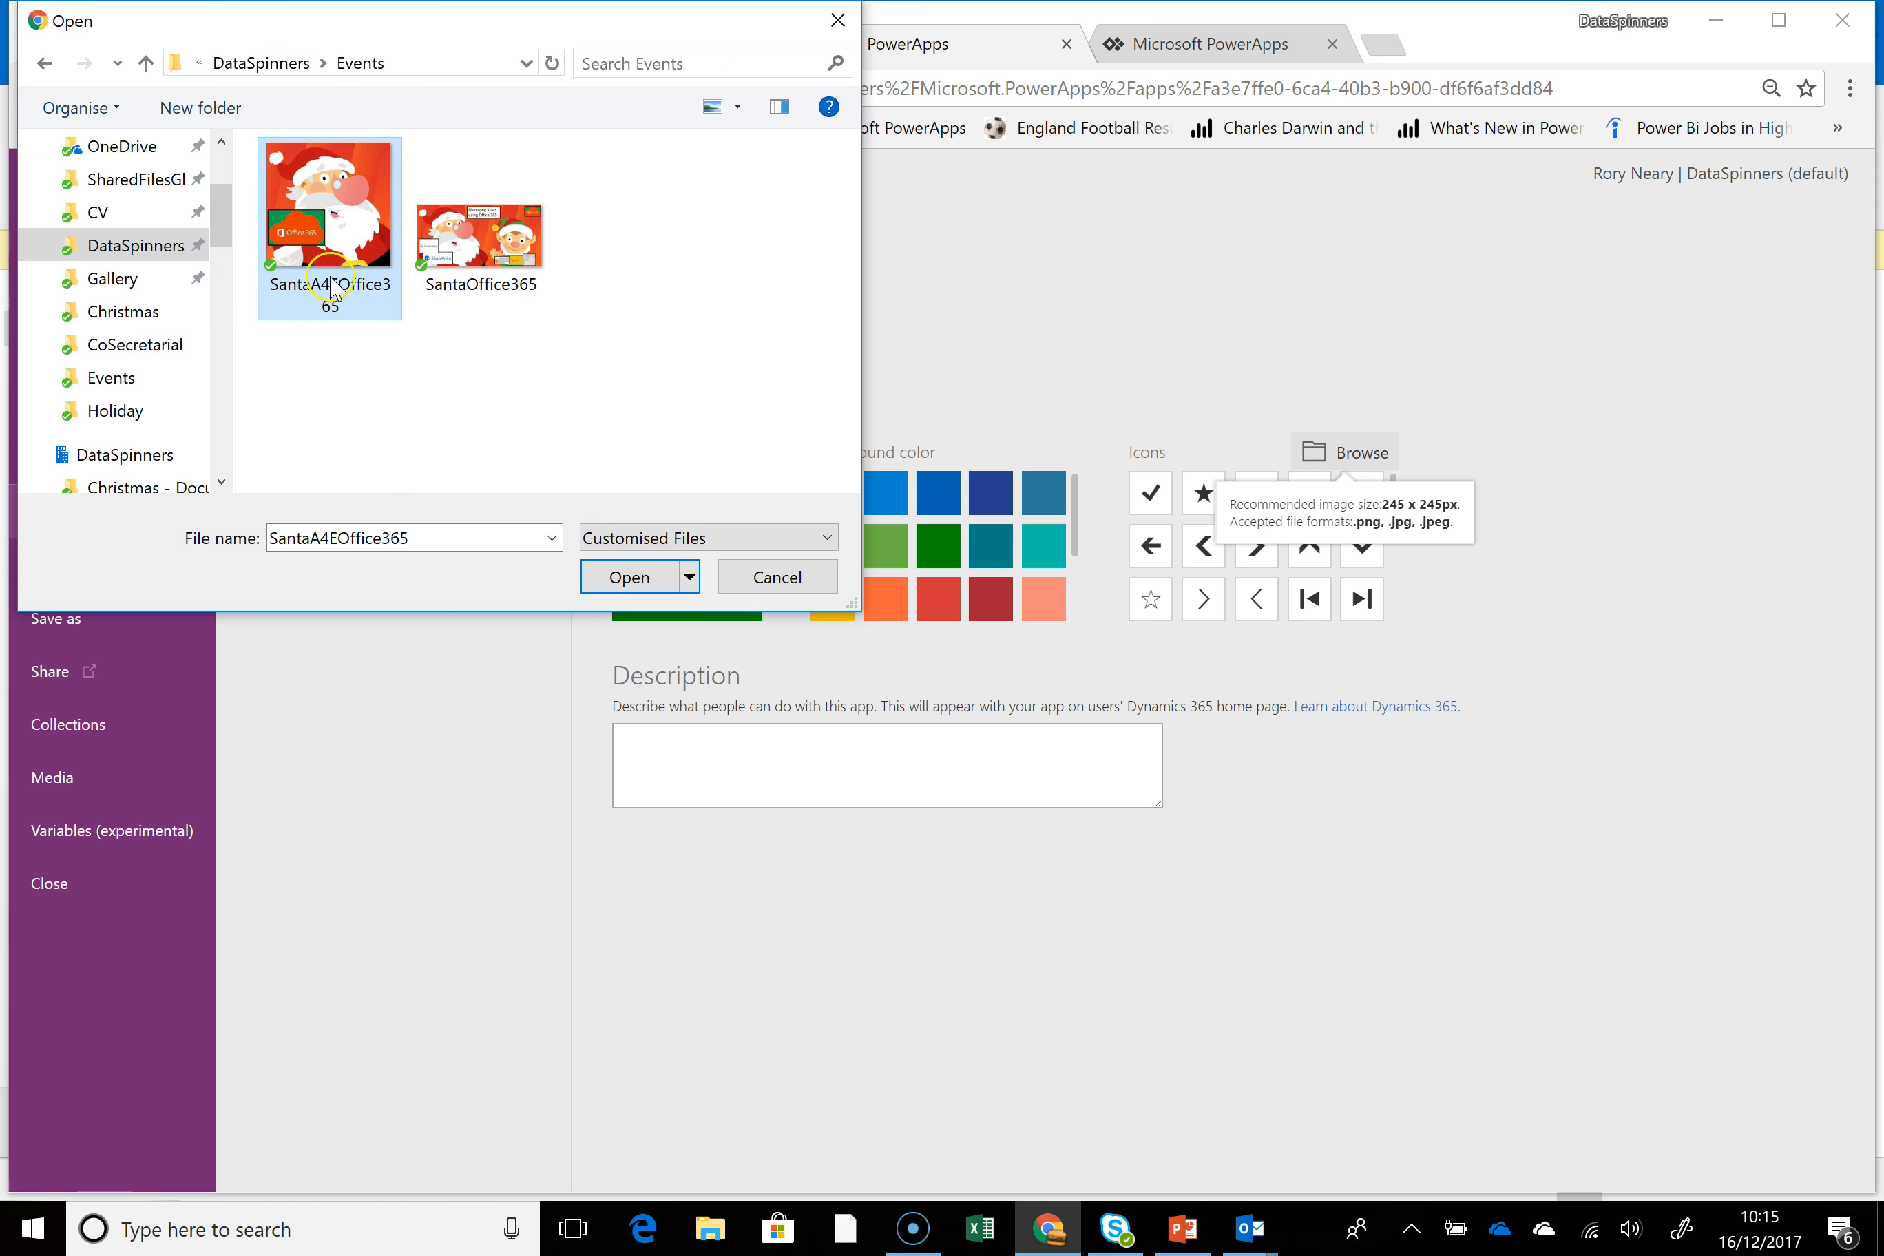
pyautogui.click(625, 578)
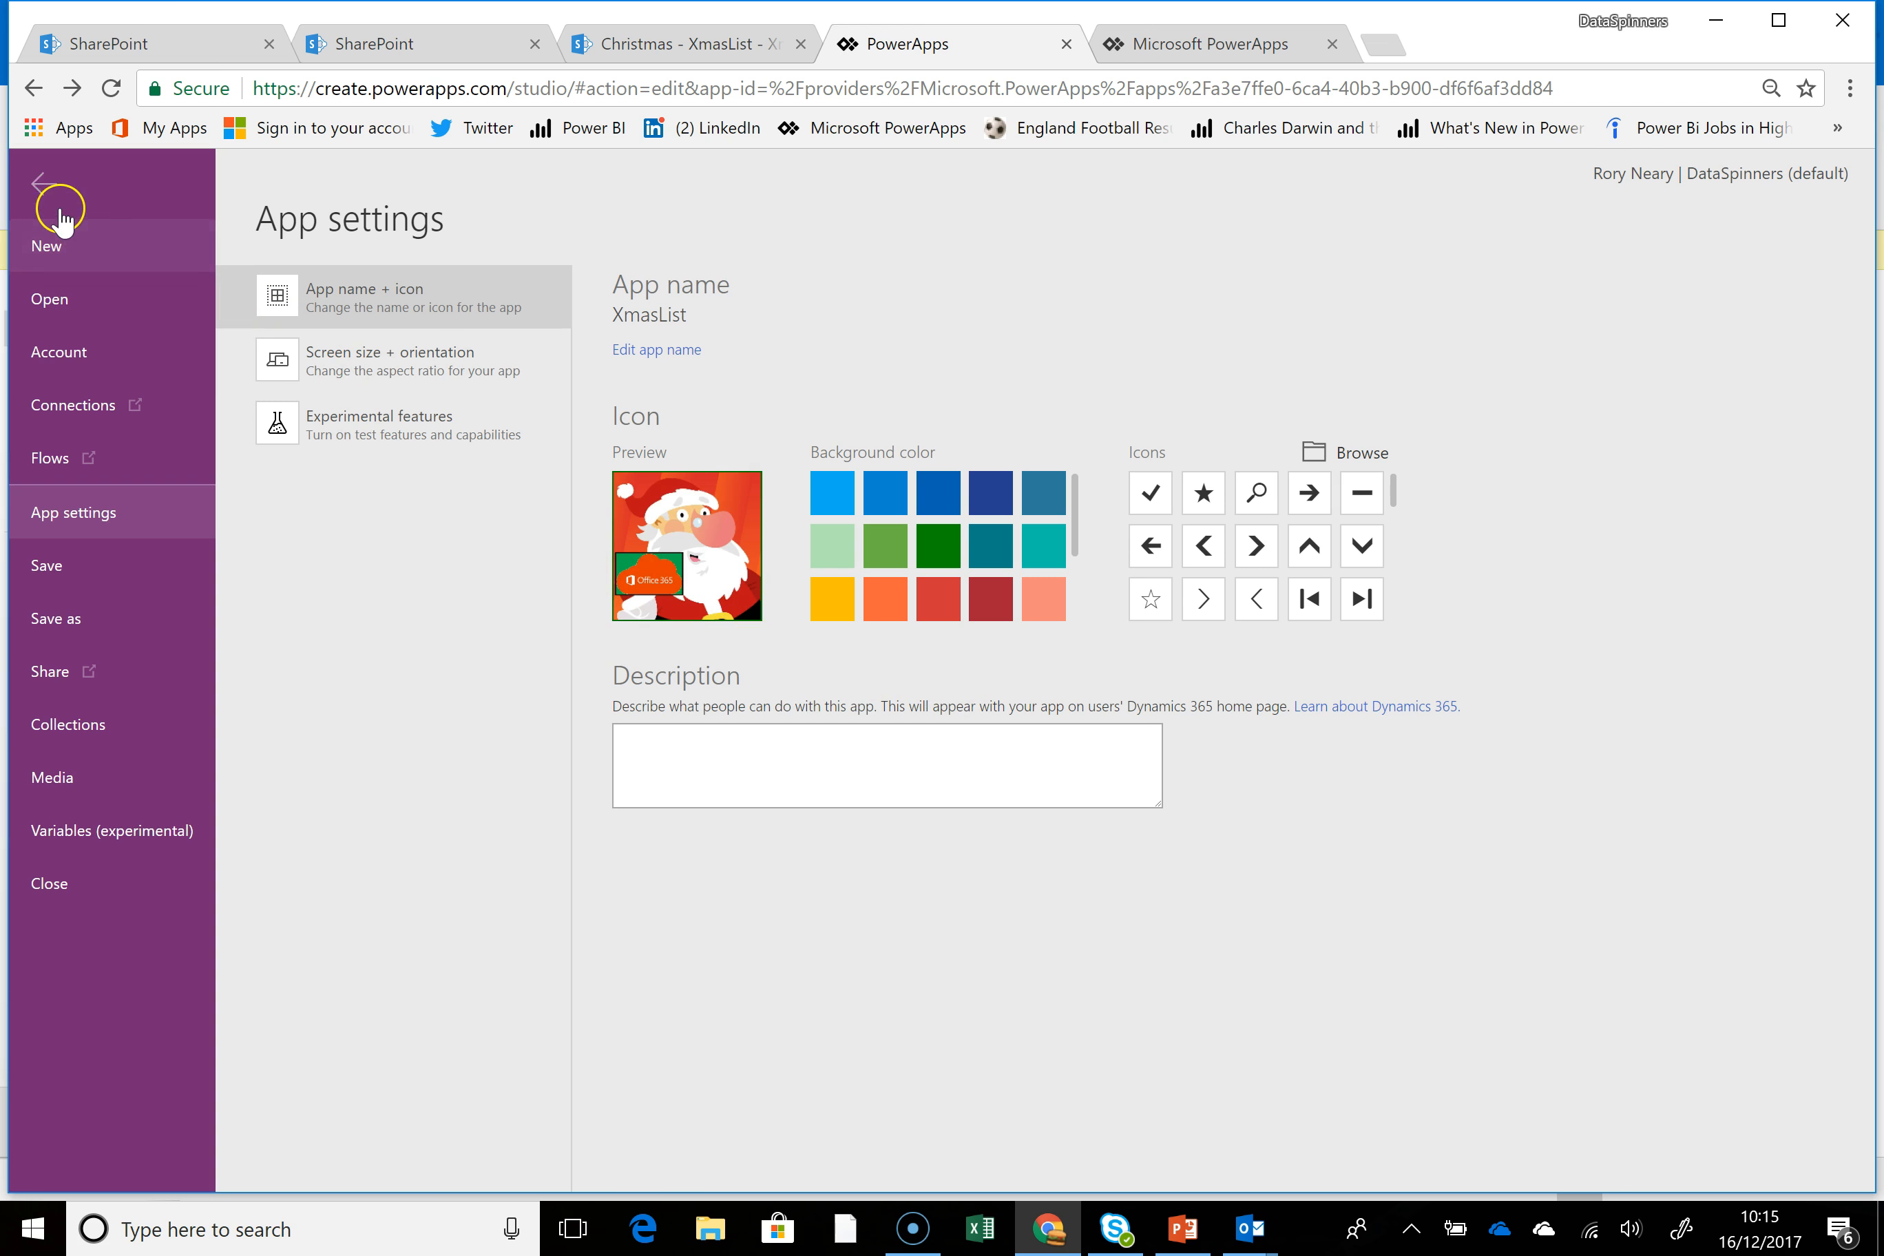
# Save the XmasList app with its new icon and publish this version
pyautogui.click(49, 193)
pyautogui.click(49, 193)
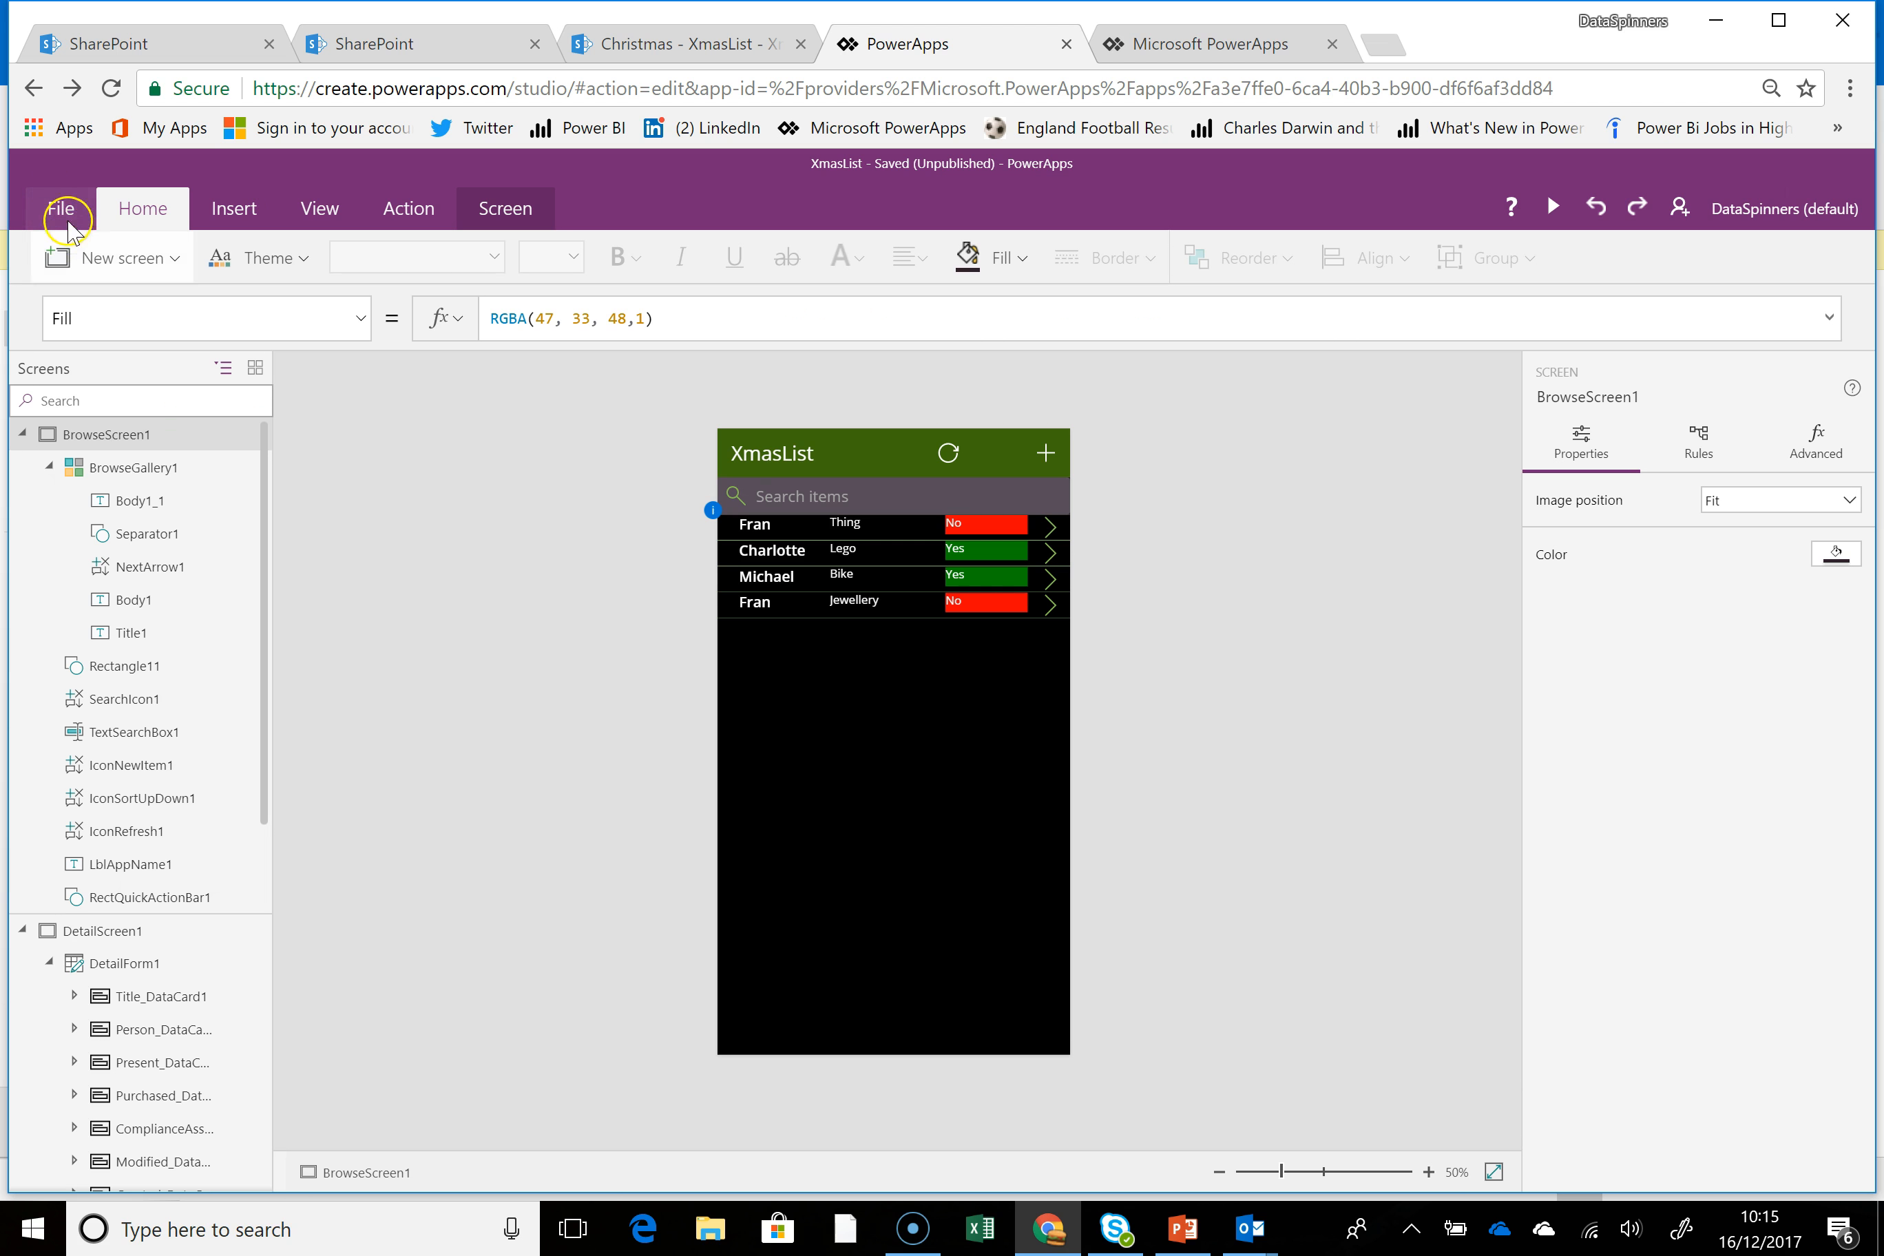
pyautogui.click(303, 422)
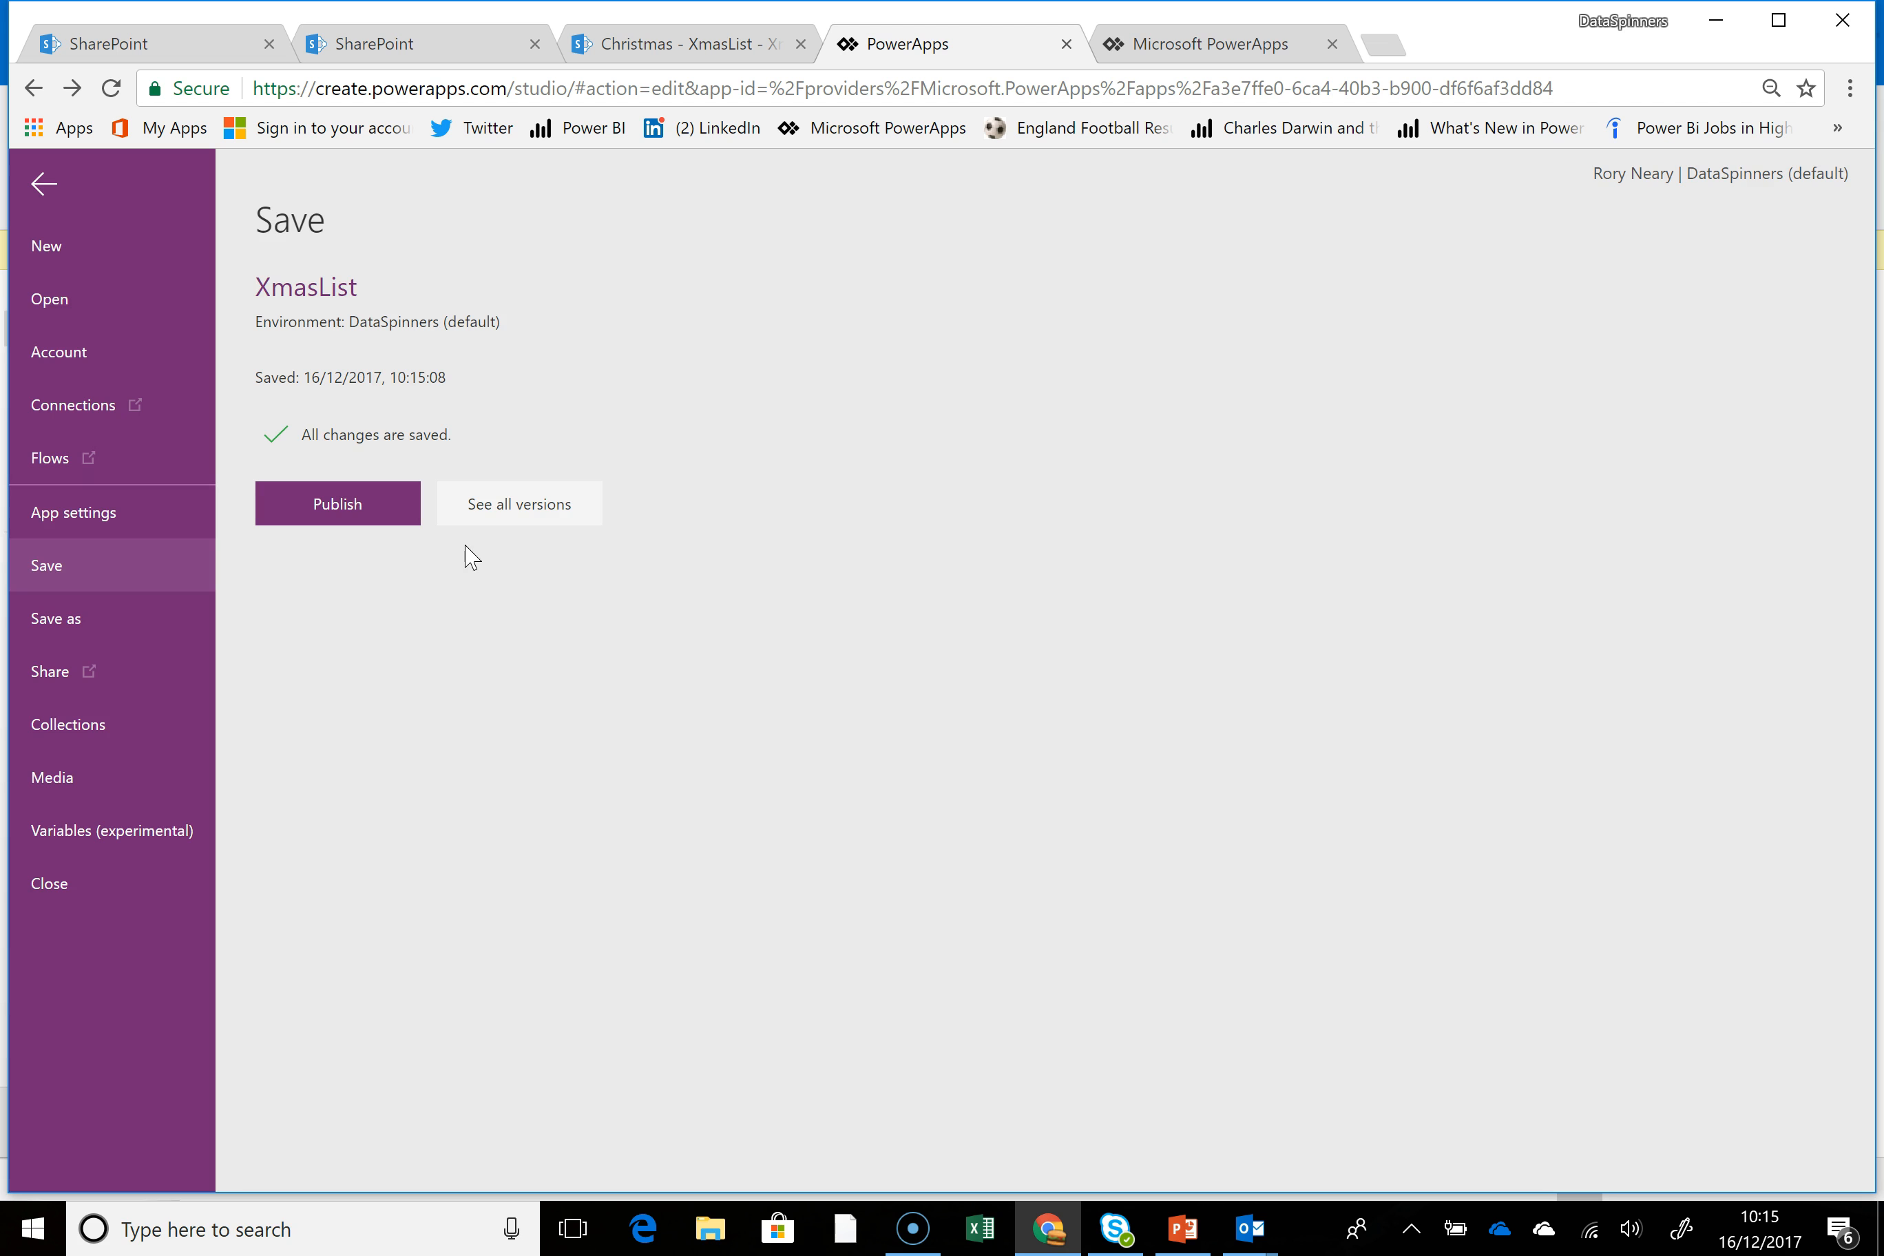
pyautogui.click(340, 510)
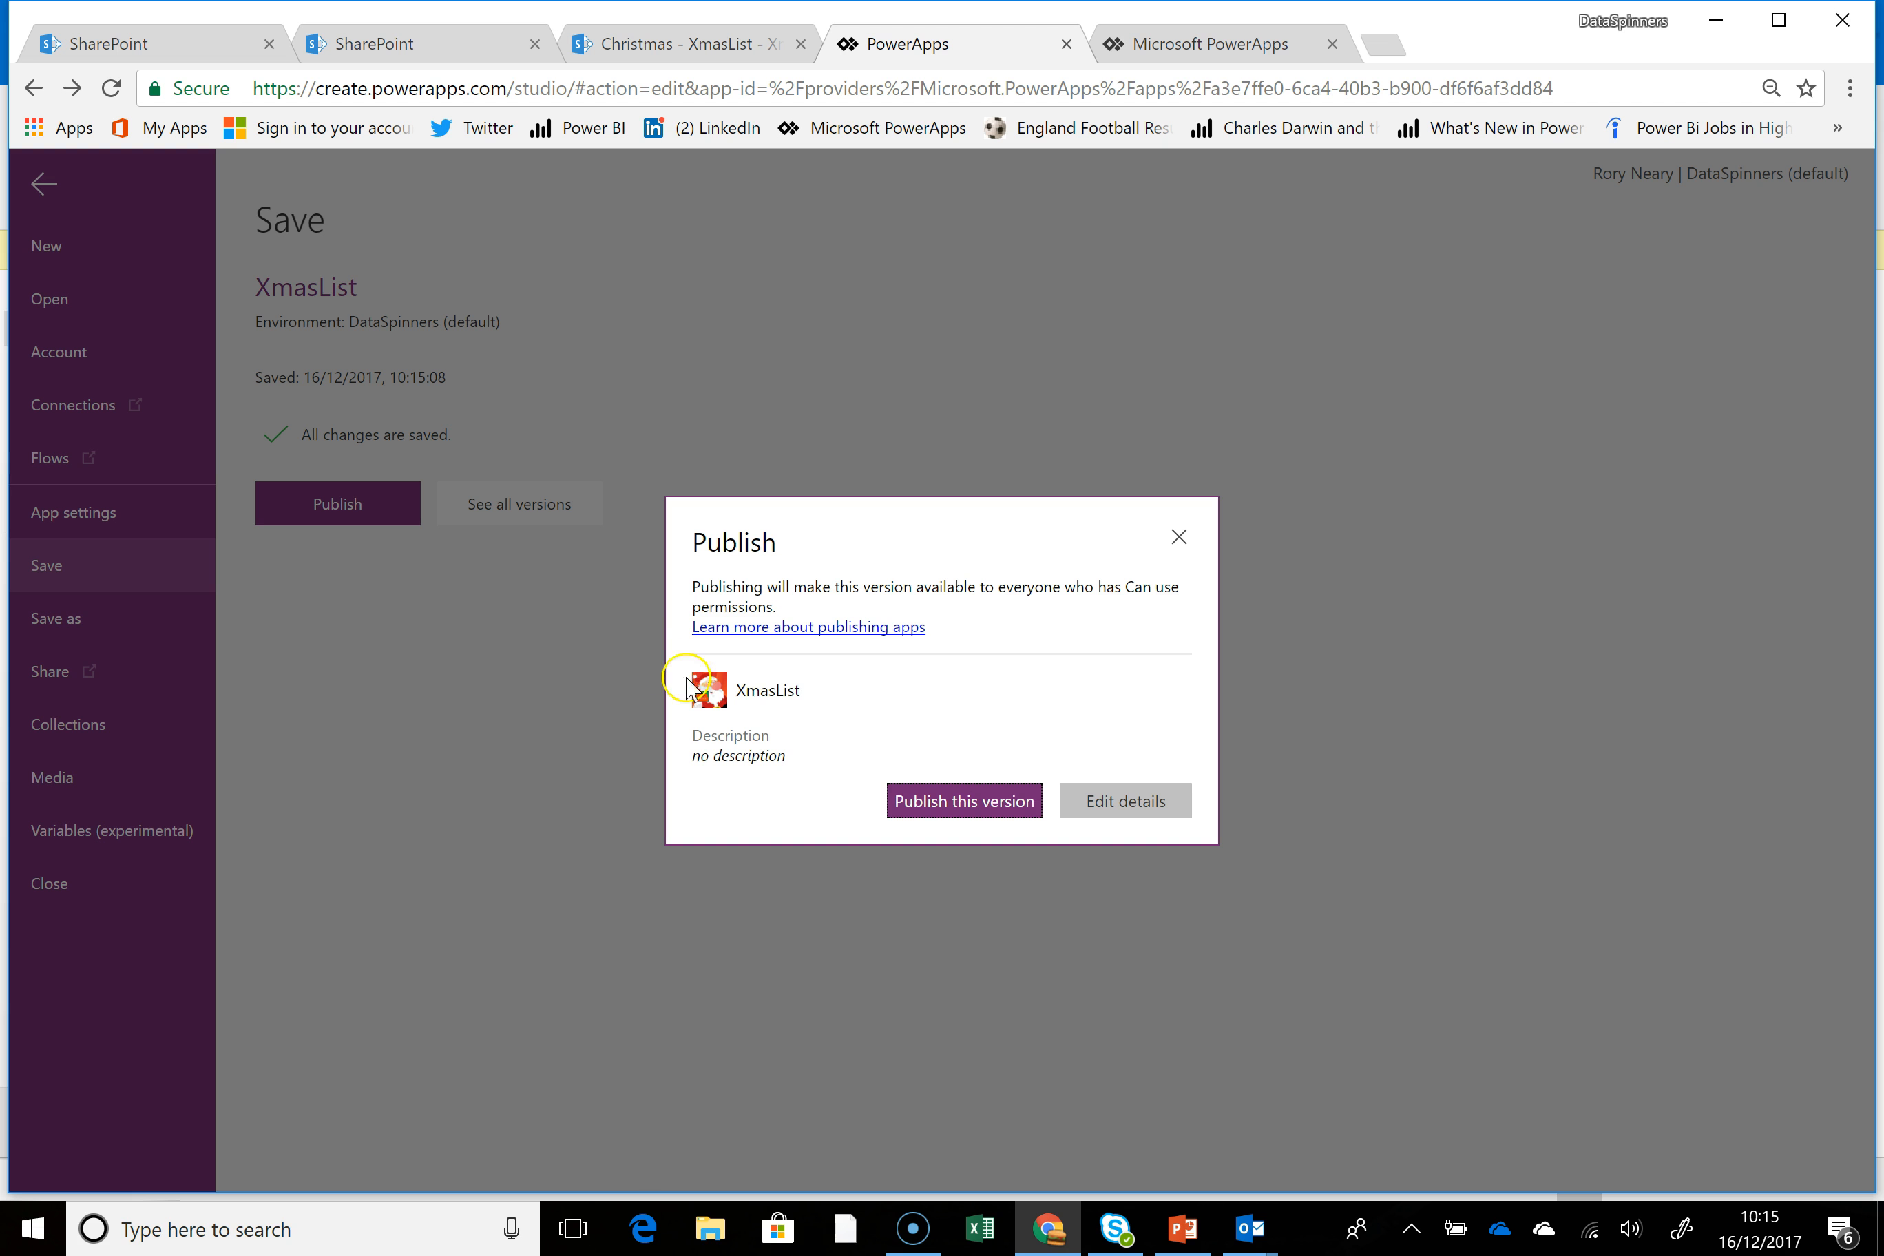
pyautogui.click(973, 817)
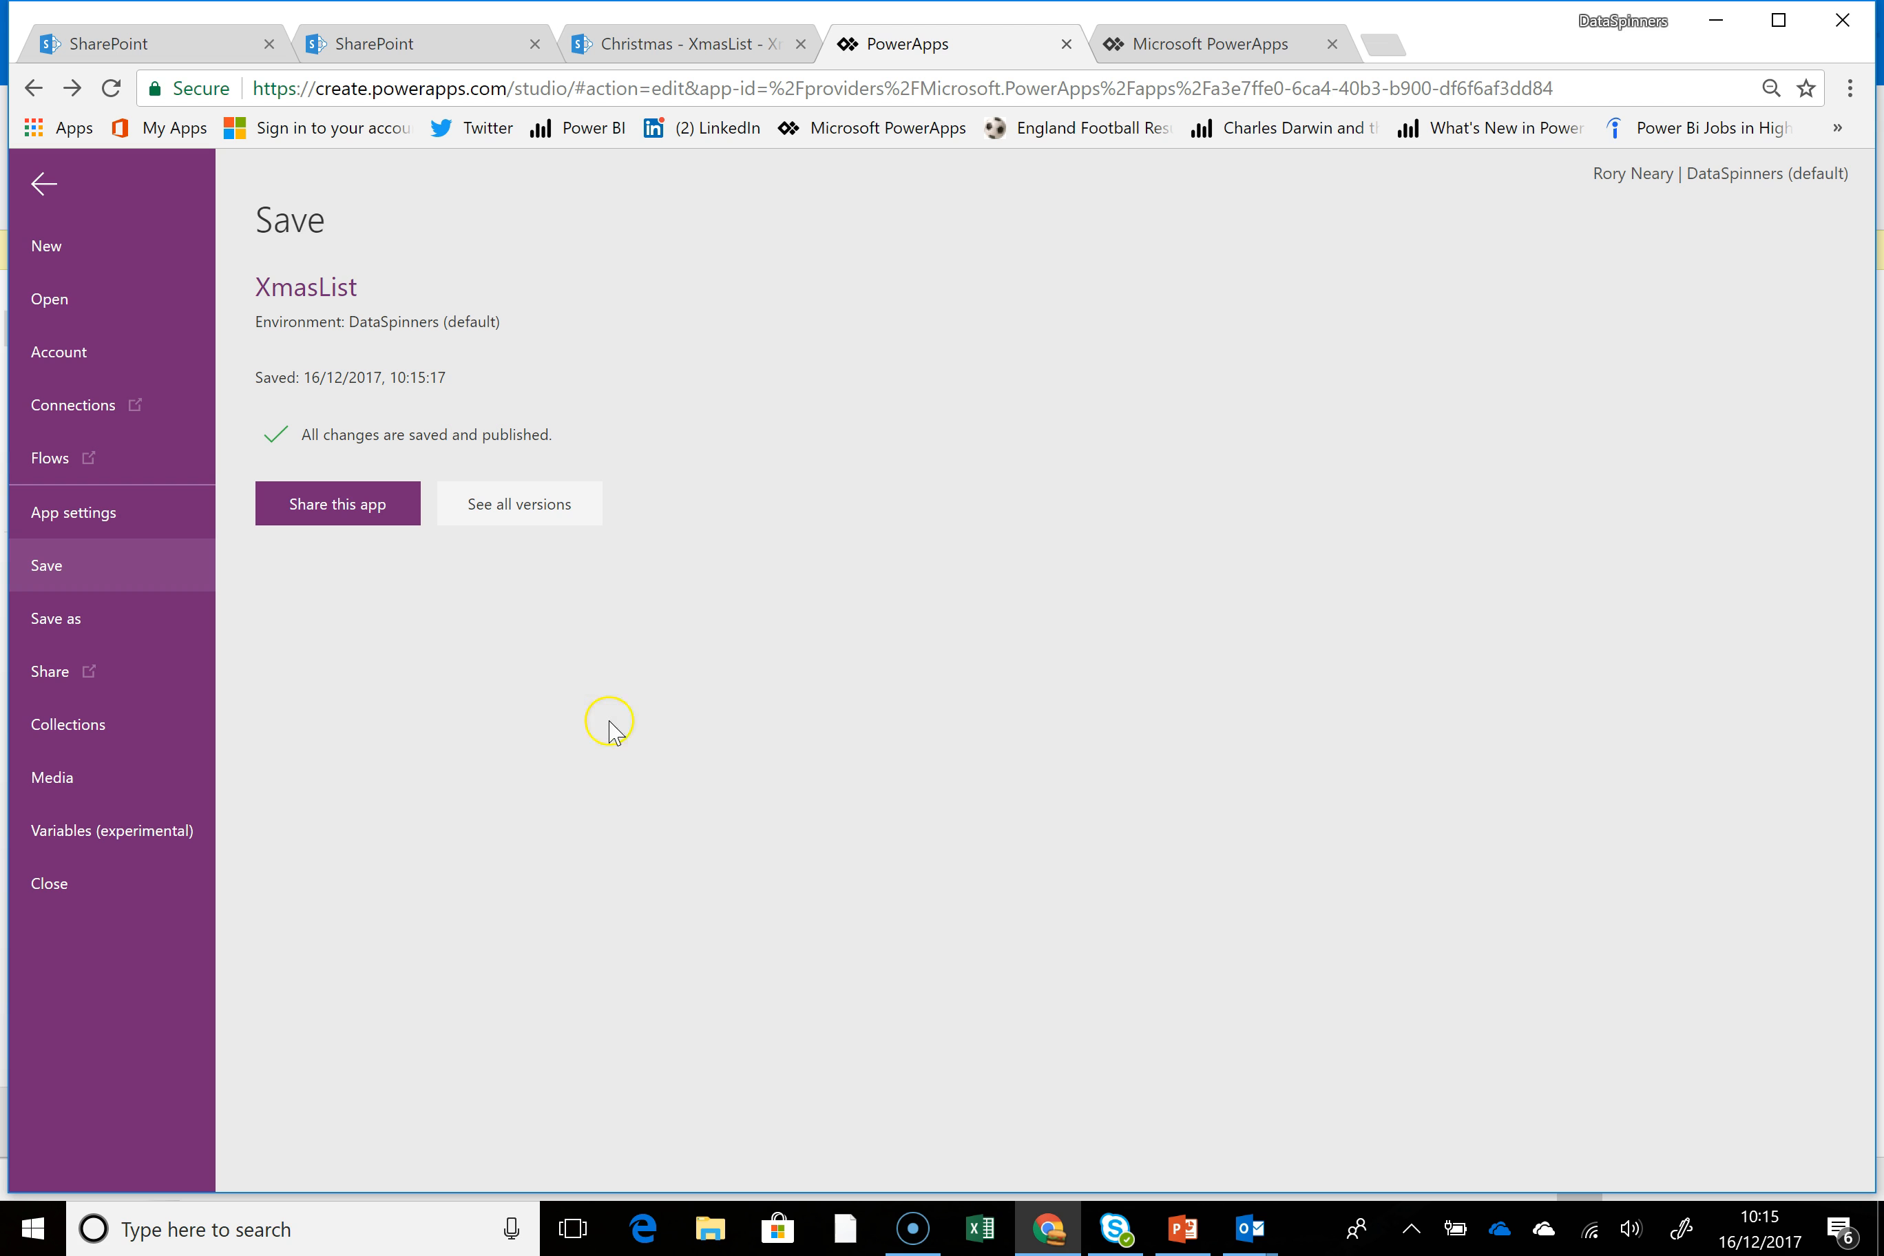
# Leave the studio's save page and run the published XmasList app from the environment's list of apps
pyautogui.click(38, 191)
pyautogui.click(1255, 44)
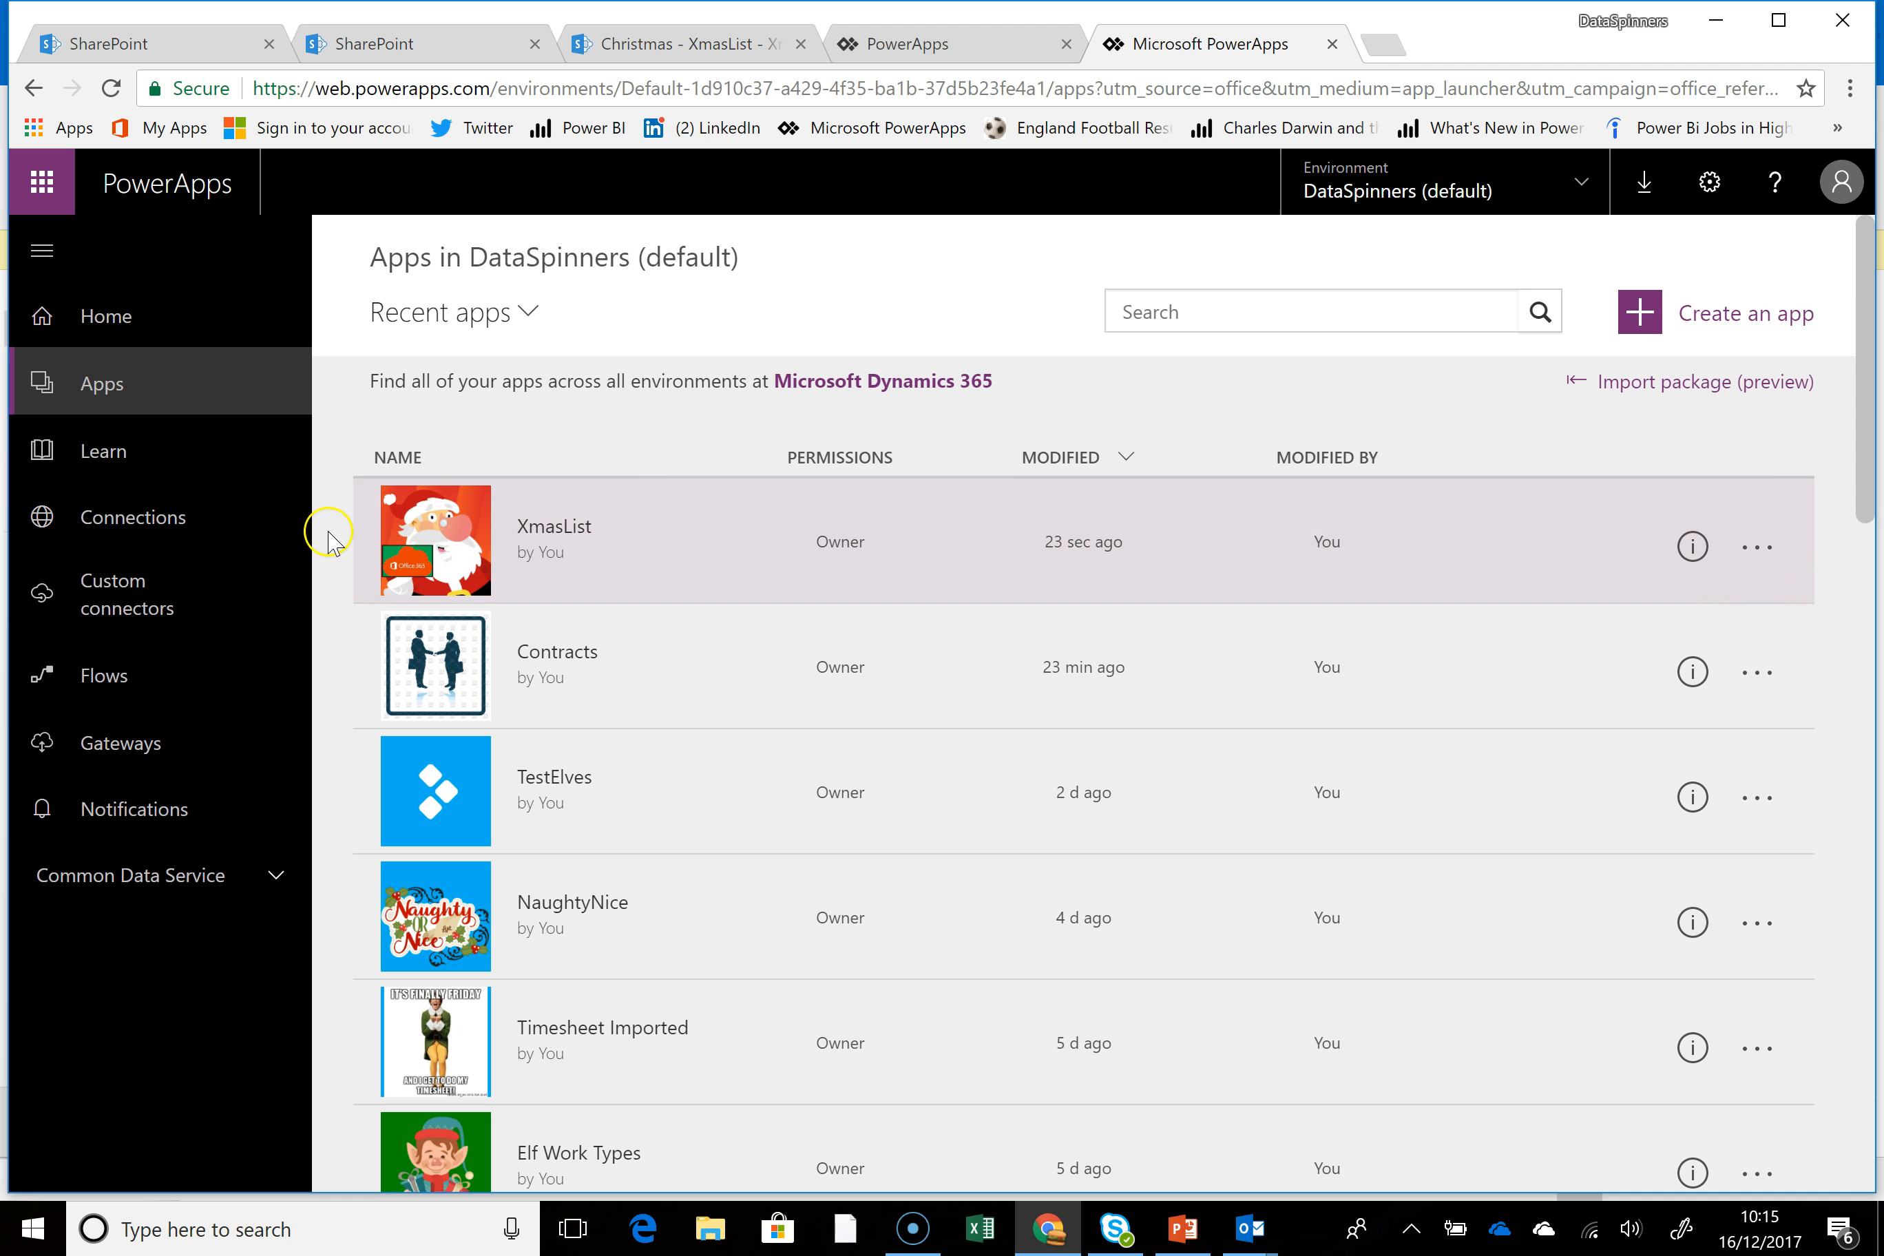
pyautogui.click(1757, 547)
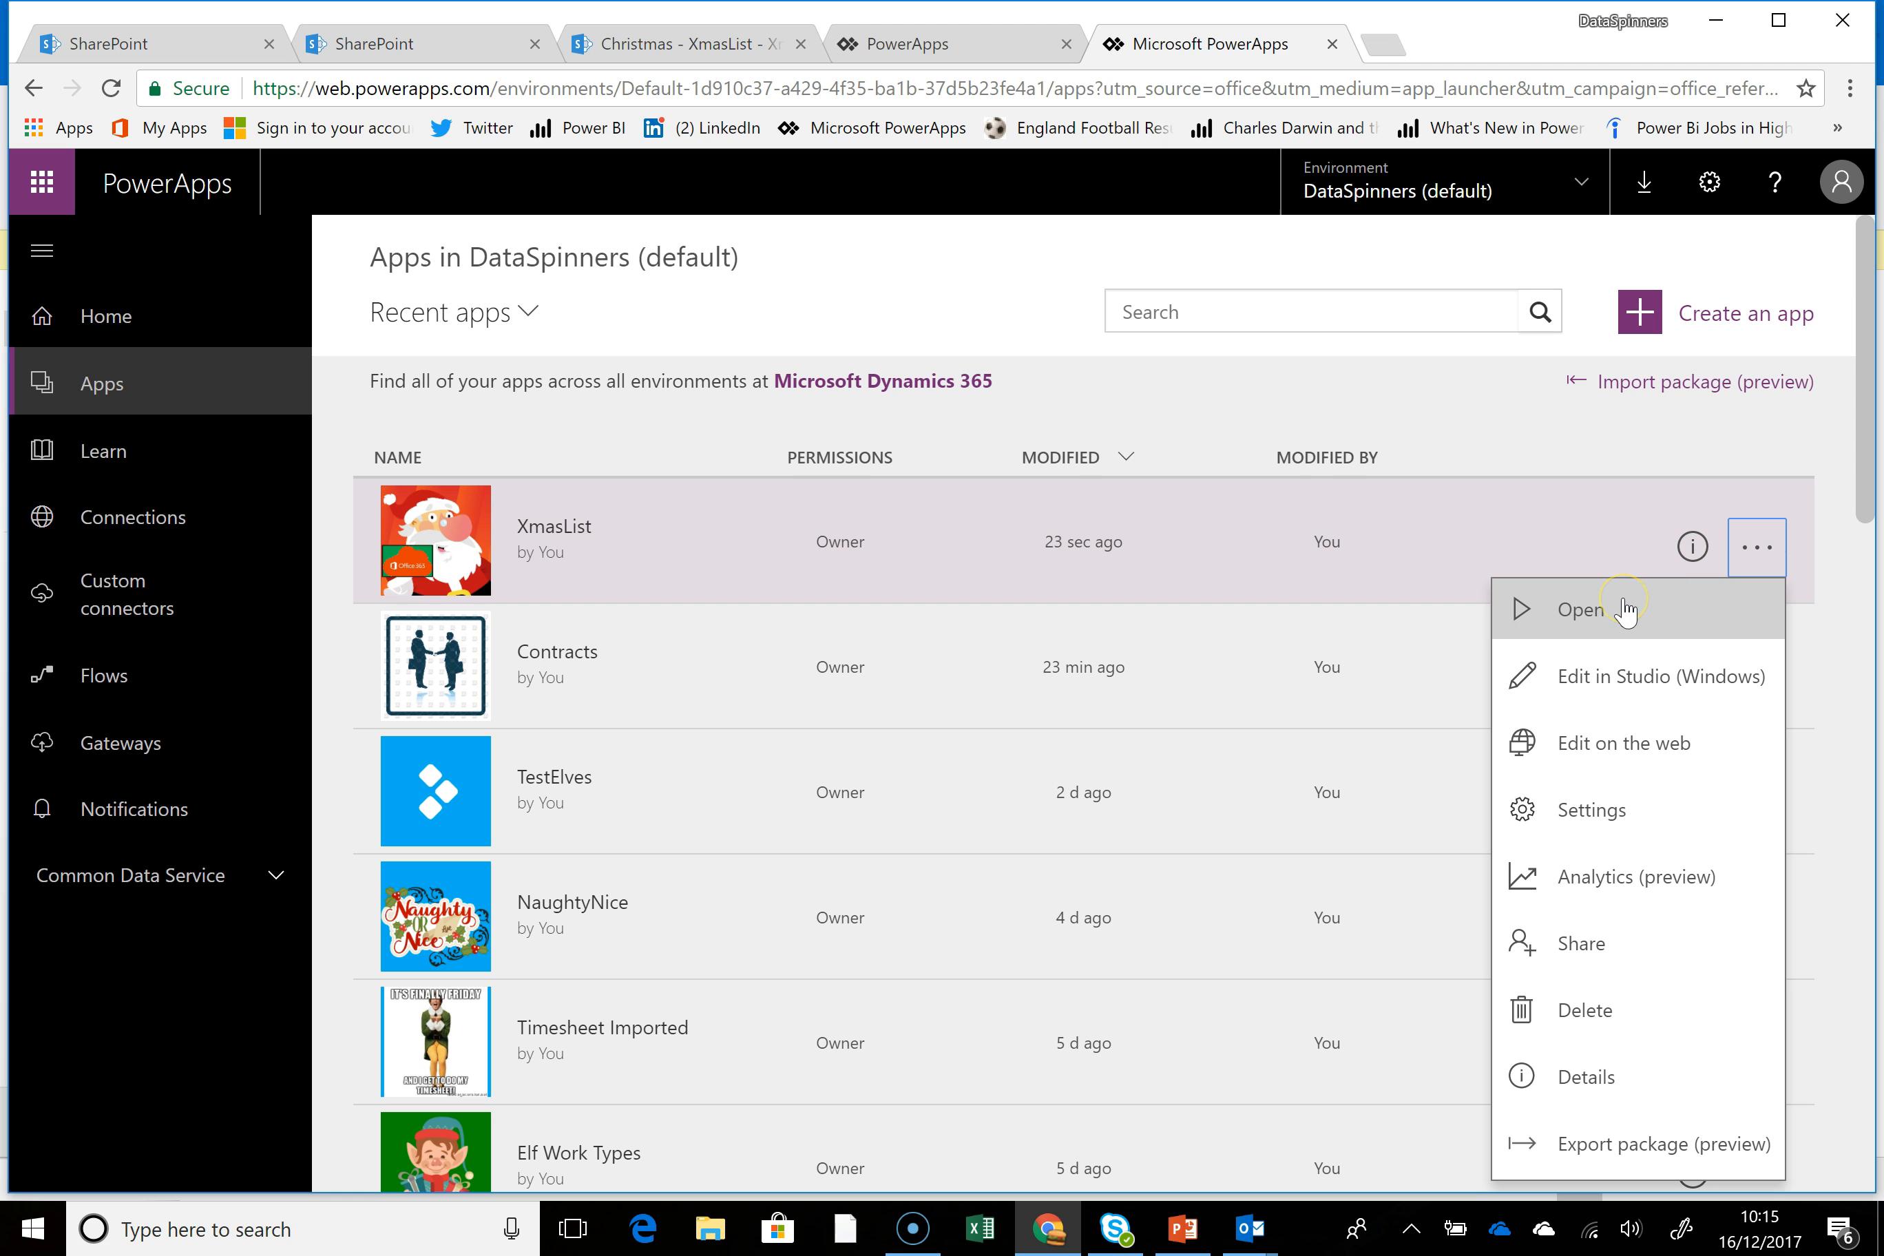
pyautogui.click(1582, 609)
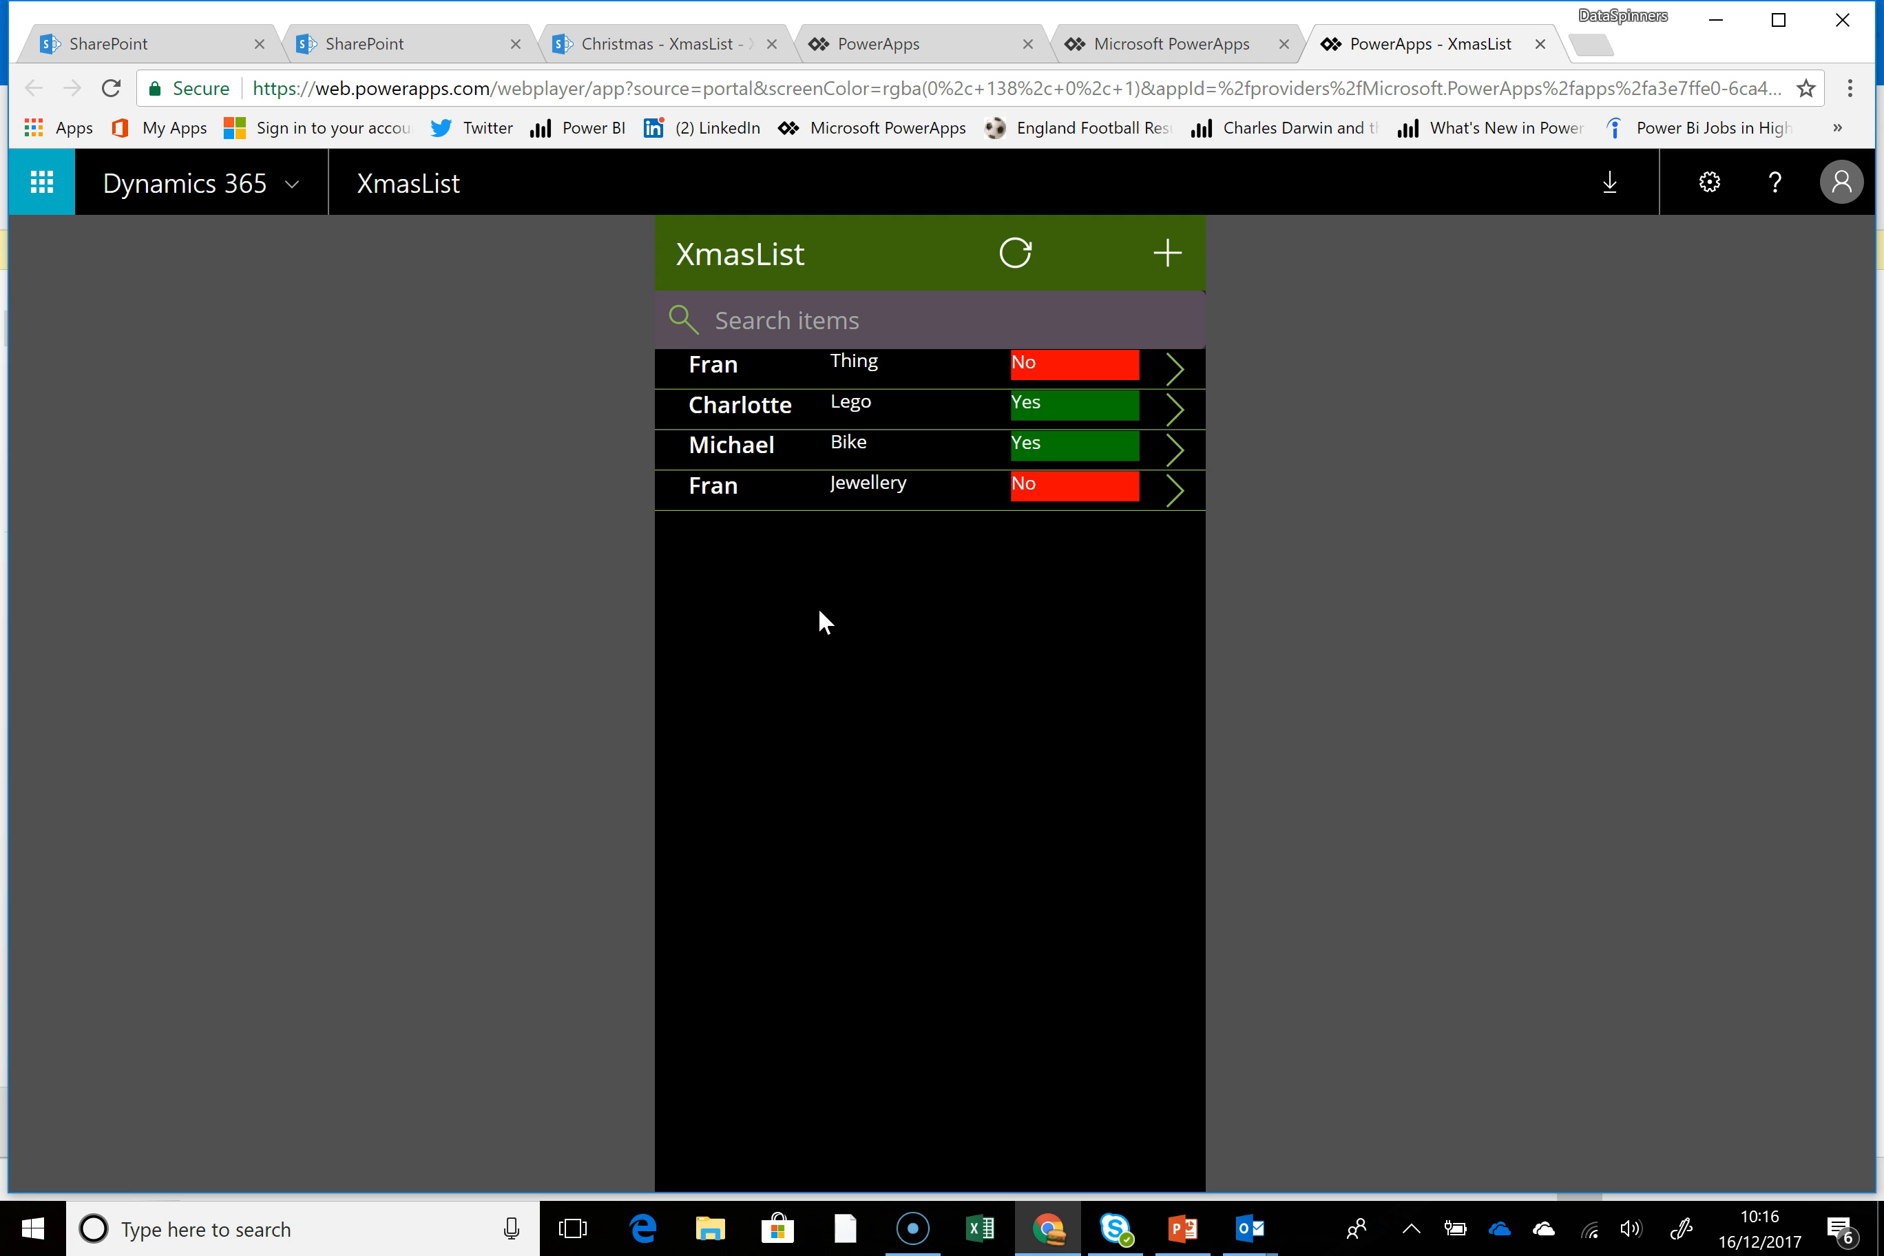
# Add a new list item with the fourth person choice, Beer as the present and Purchased set to No, and save it
pyautogui.click(1171, 258)
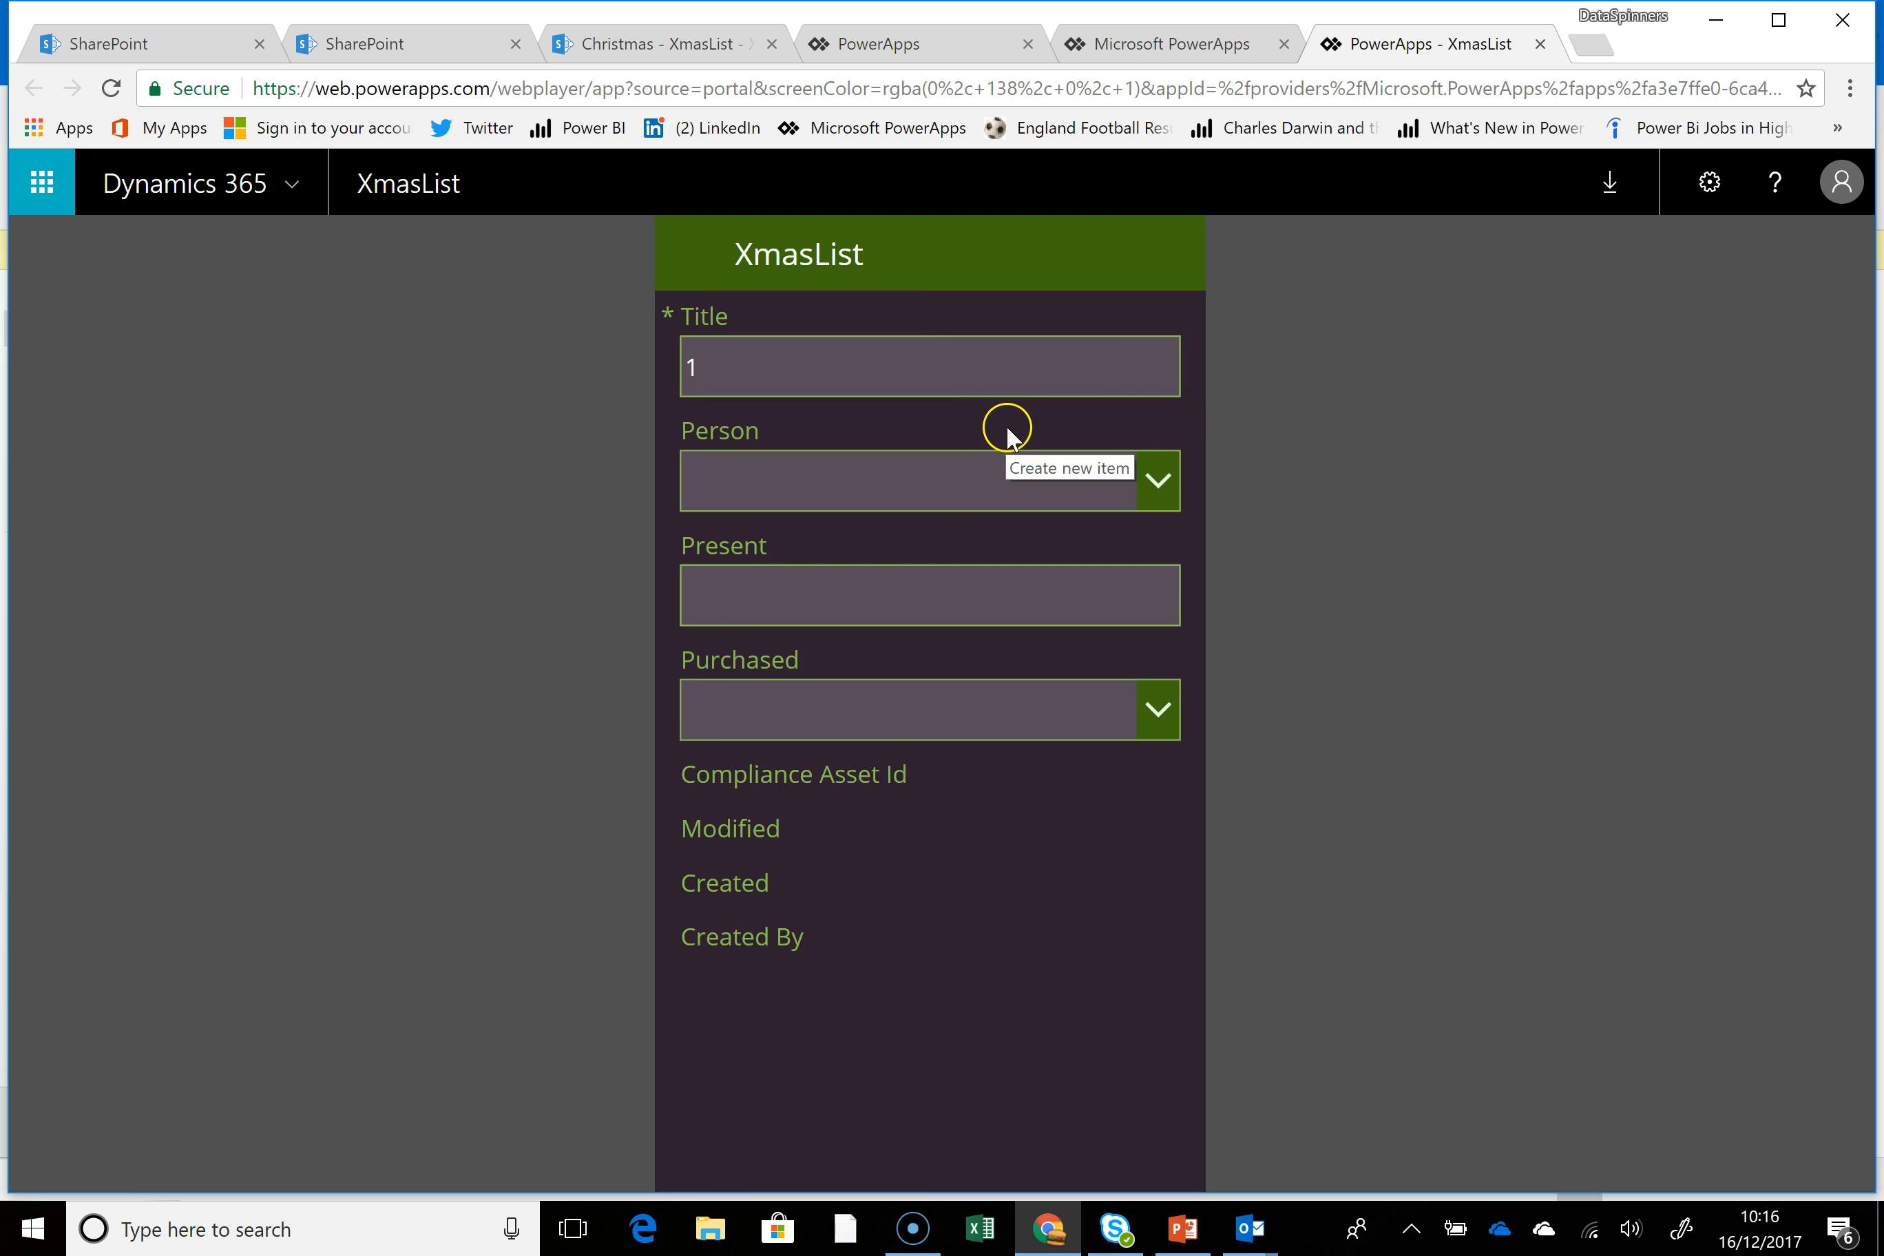
pyautogui.click(1176, 483)
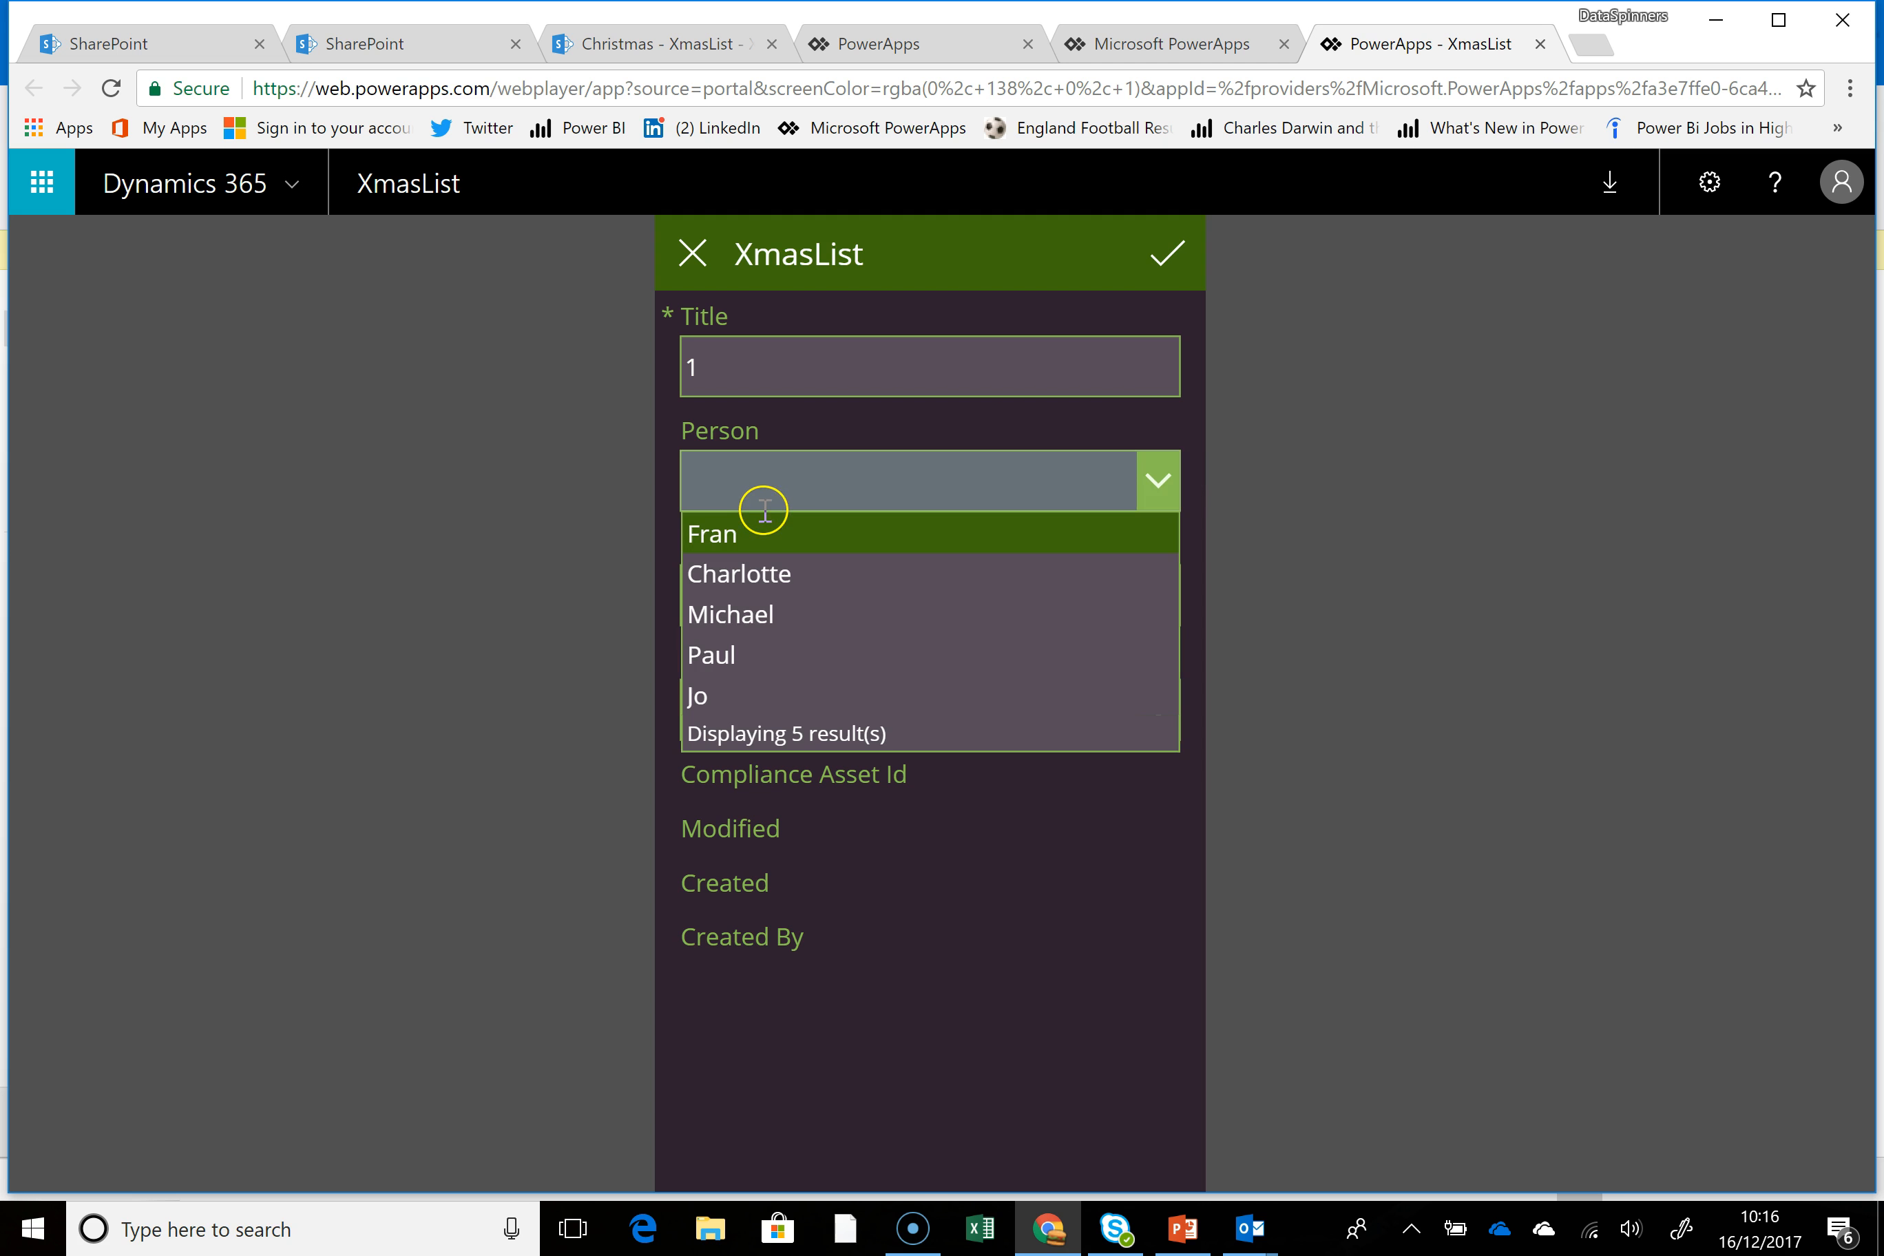
pyautogui.click(724, 656)
pyautogui.click(755, 586)
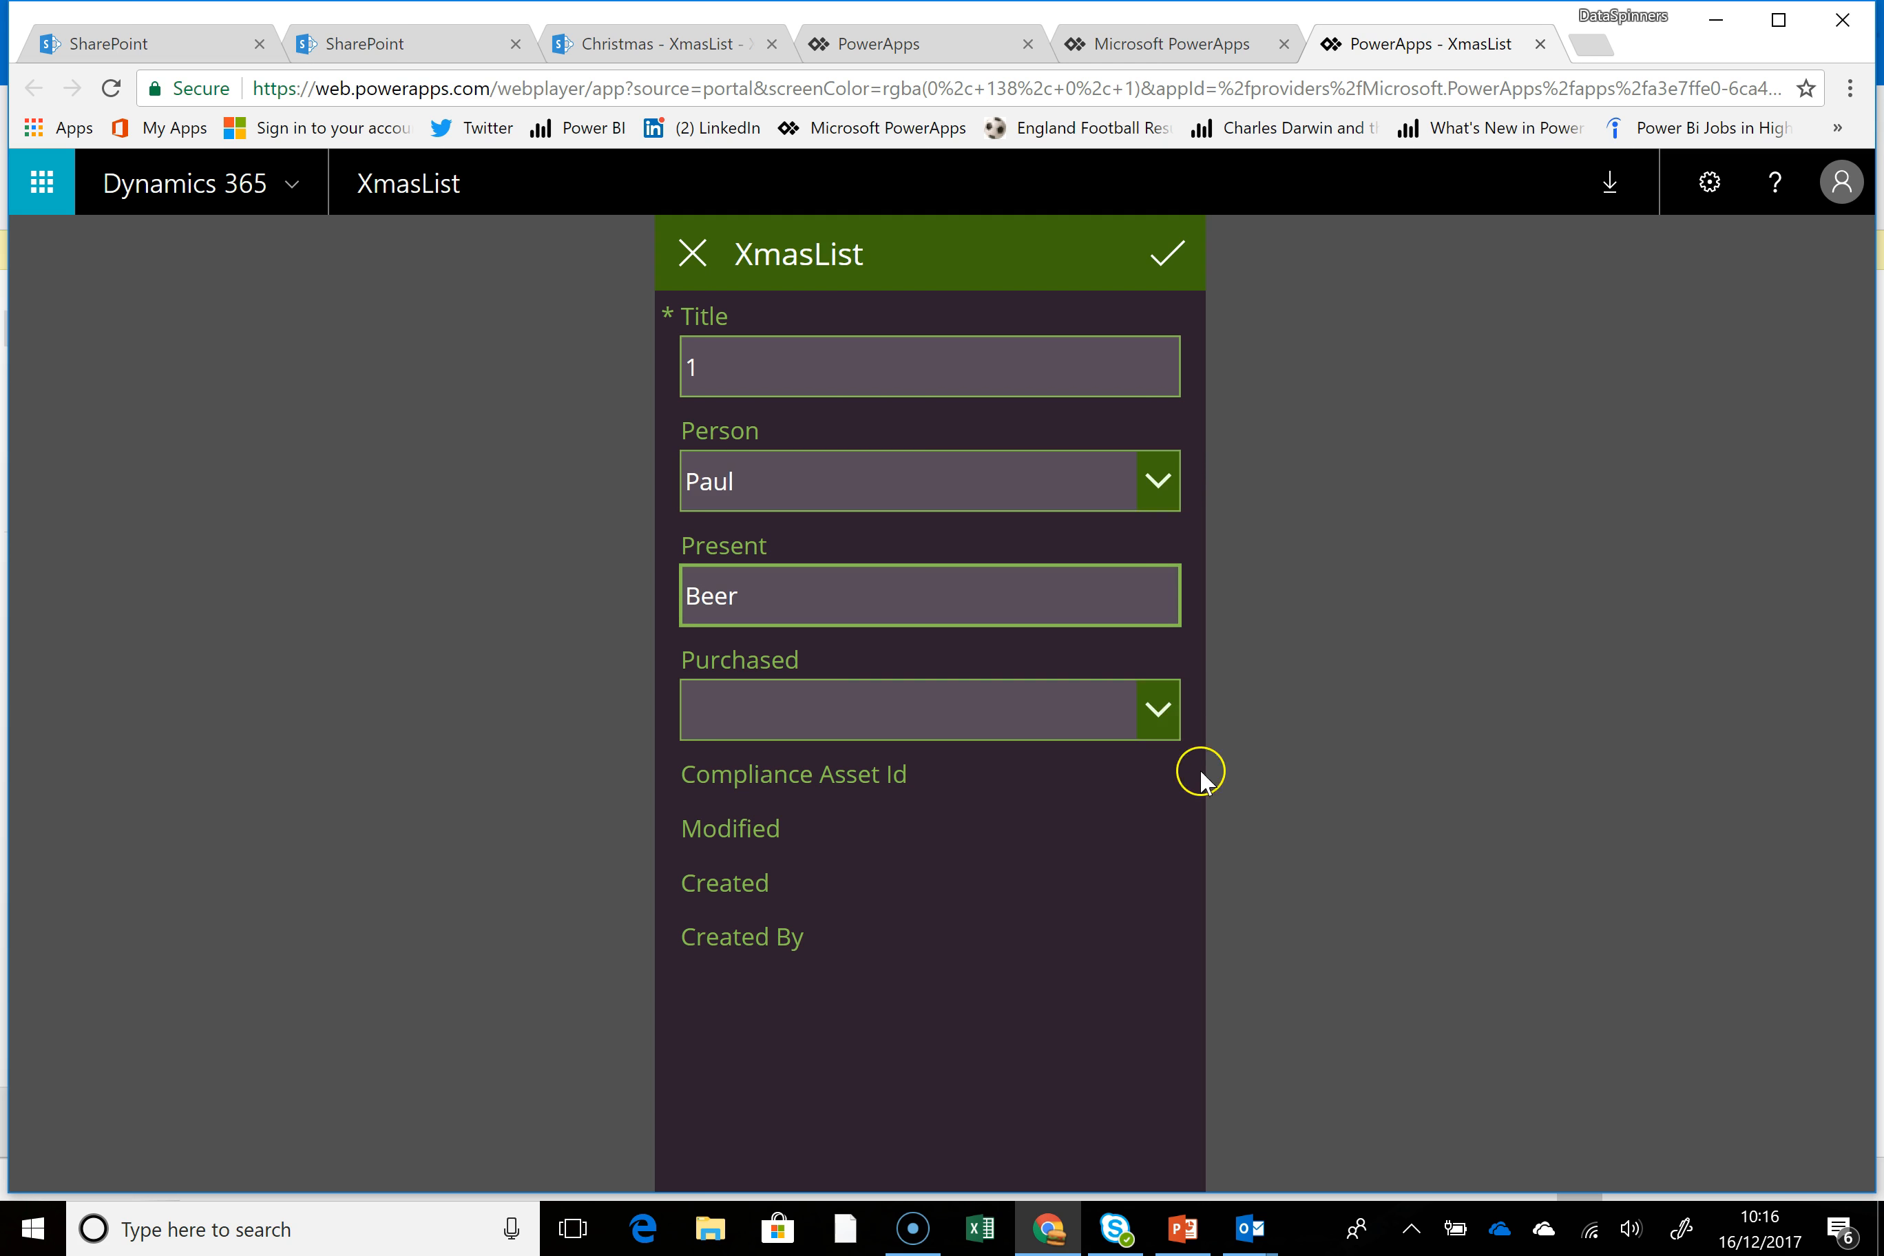
pyautogui.click(1160, 711)
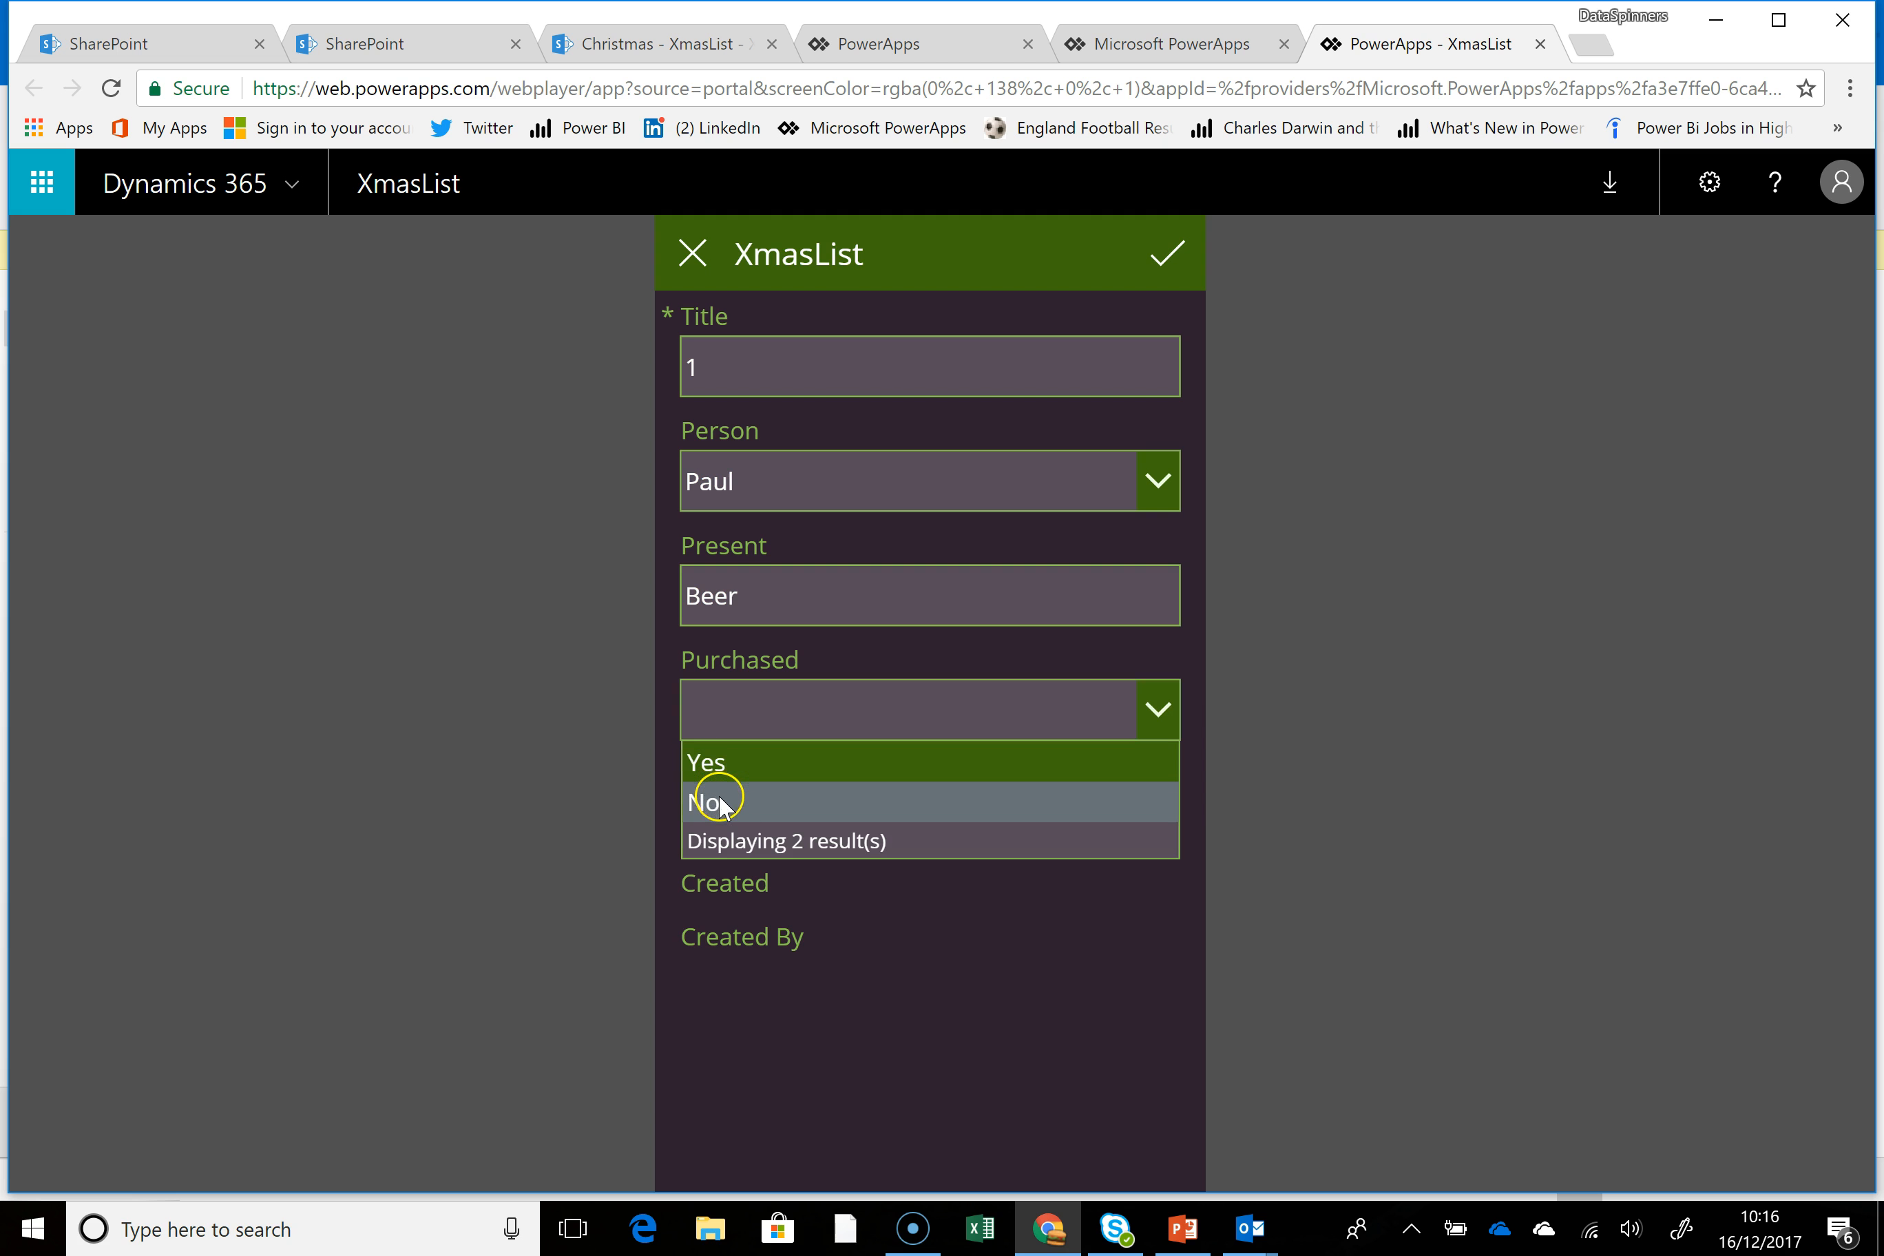
pyautogui.click(708, 801)
pyautogui.click(1172, 258)
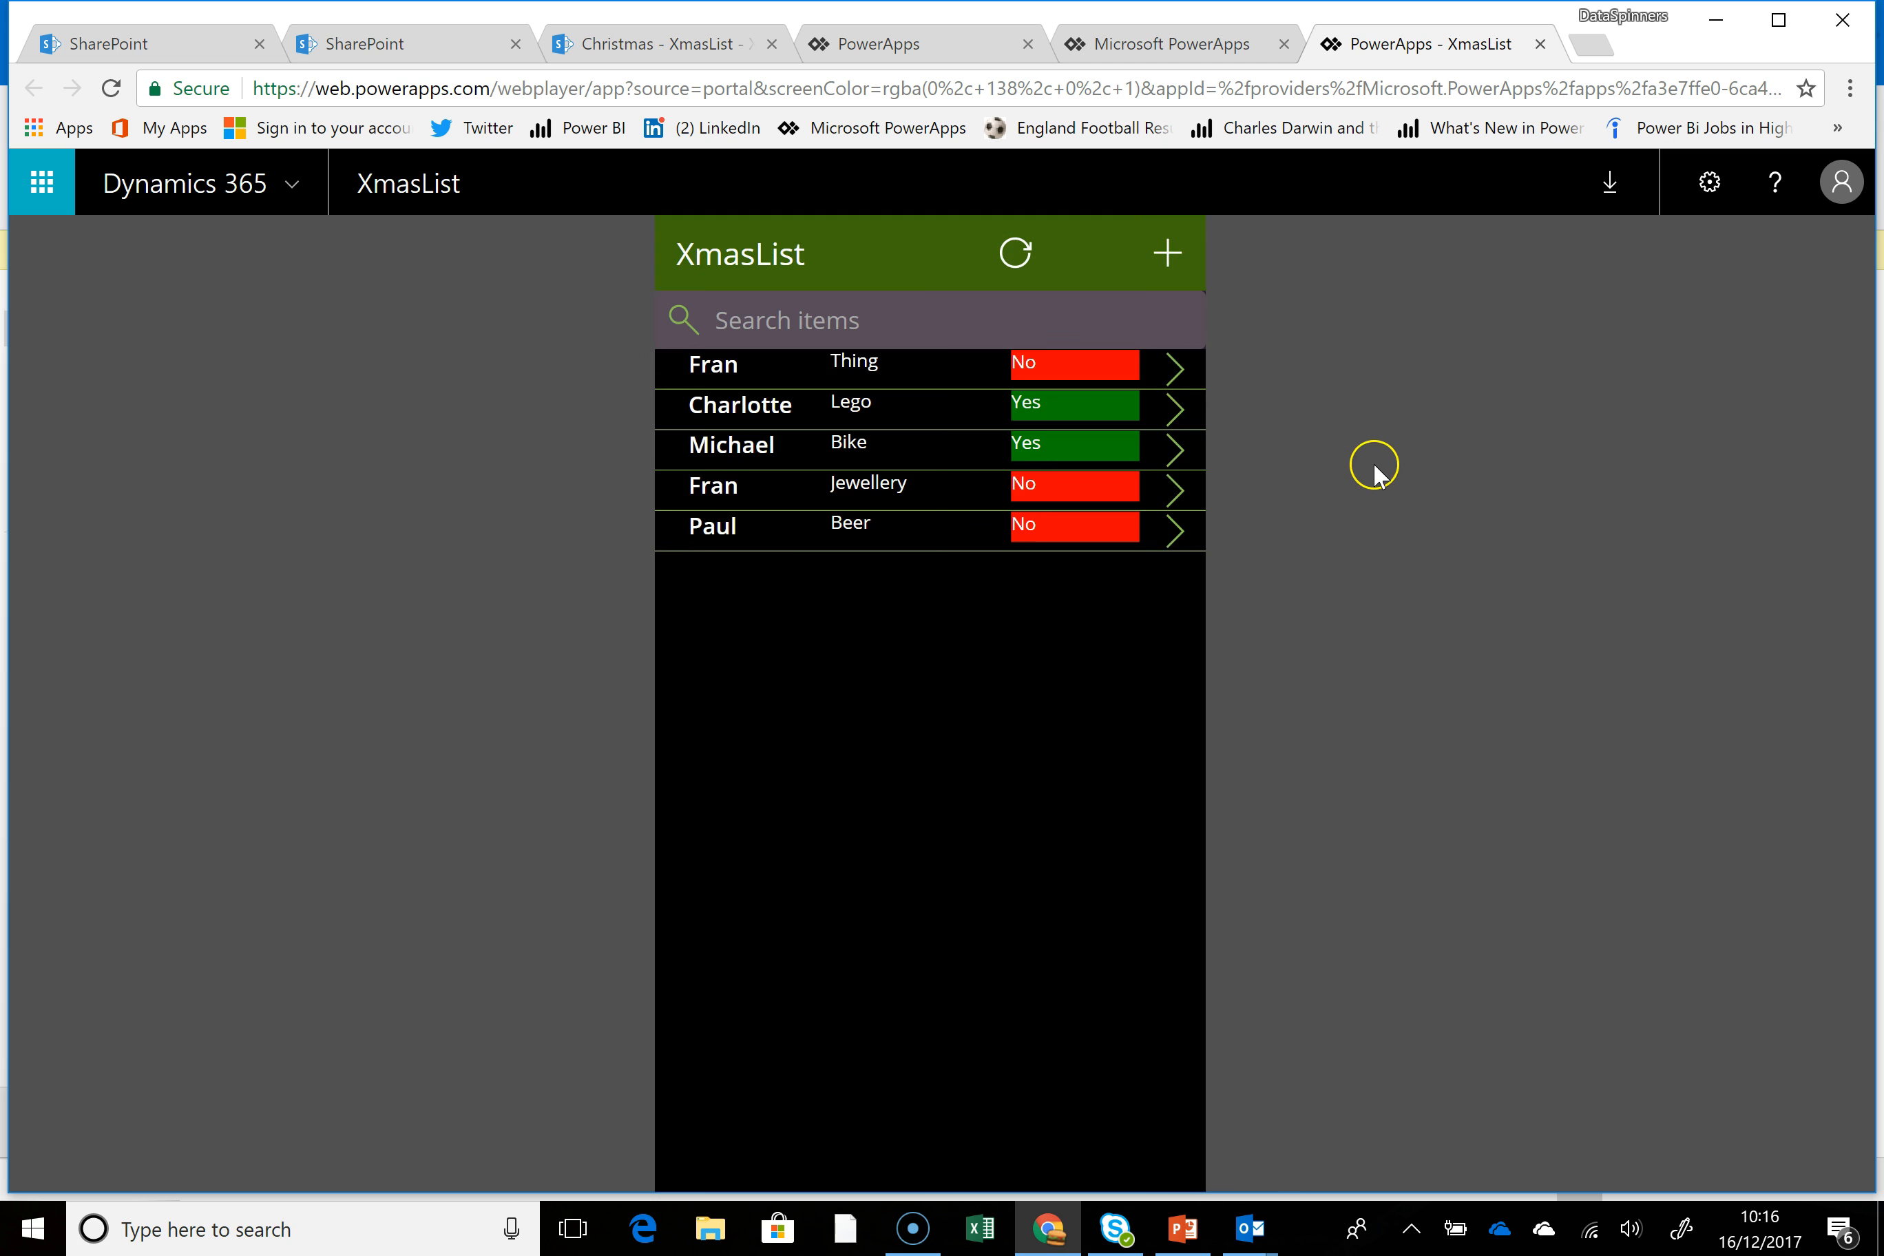